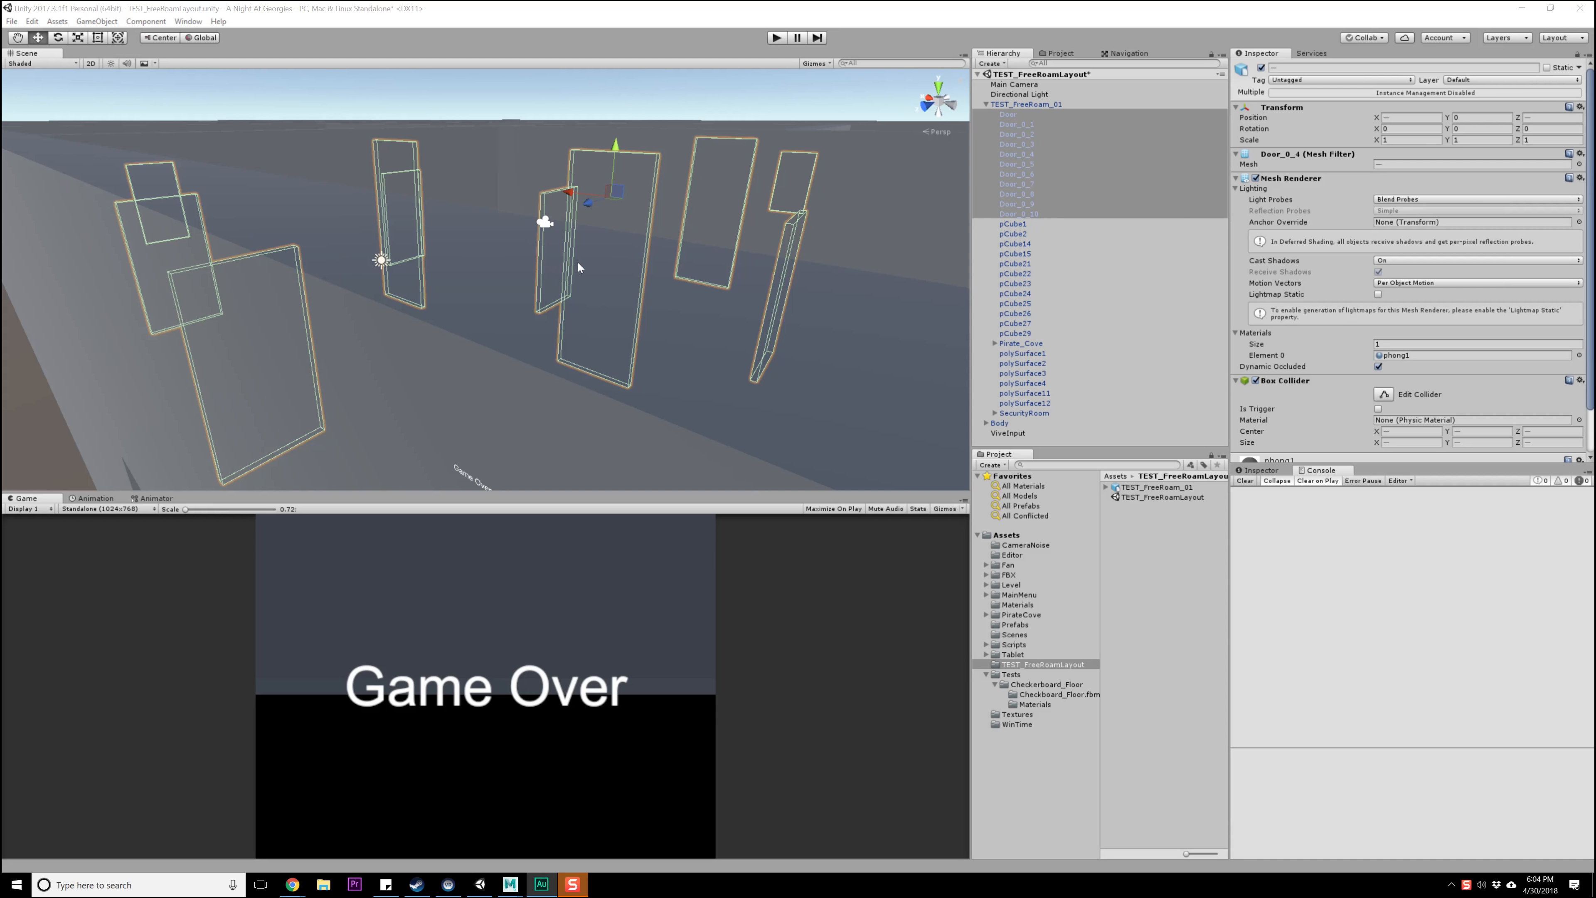
- Examine the doors in the level layout and inspect Door and Door_0_1 using local handle orientation
alt+drag(687, 272, 491, 242)
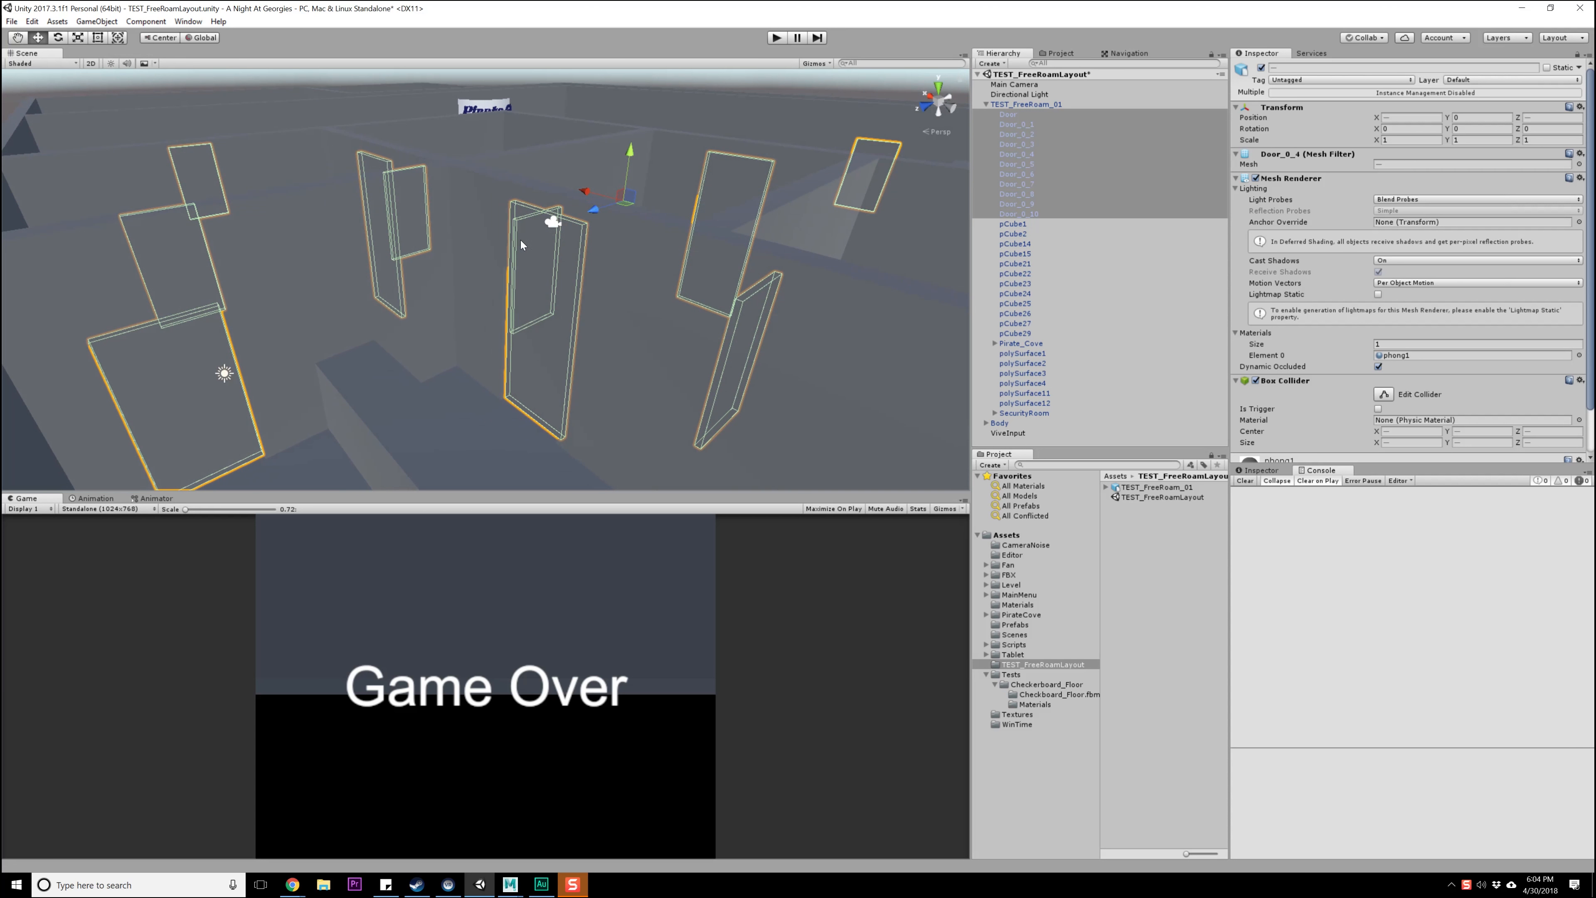
alt+drag(691, 227, 721, 206)
alt+drag(397, 222, 380, 157)
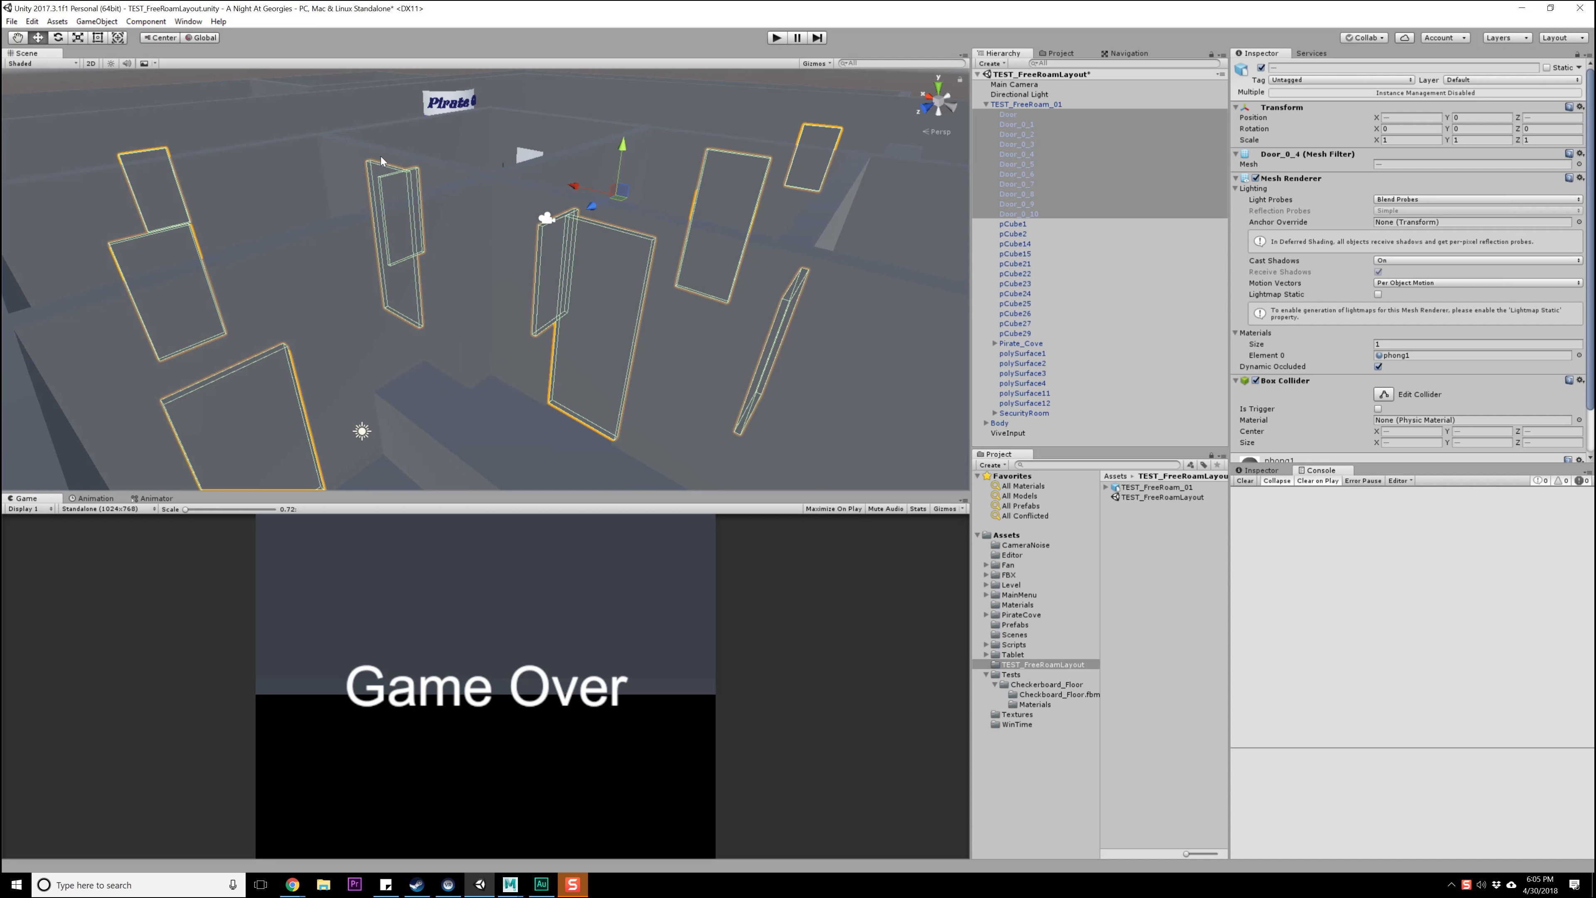
alt+drag(631, 243, 257, 178)
click(468, 362)
click(567, 264)
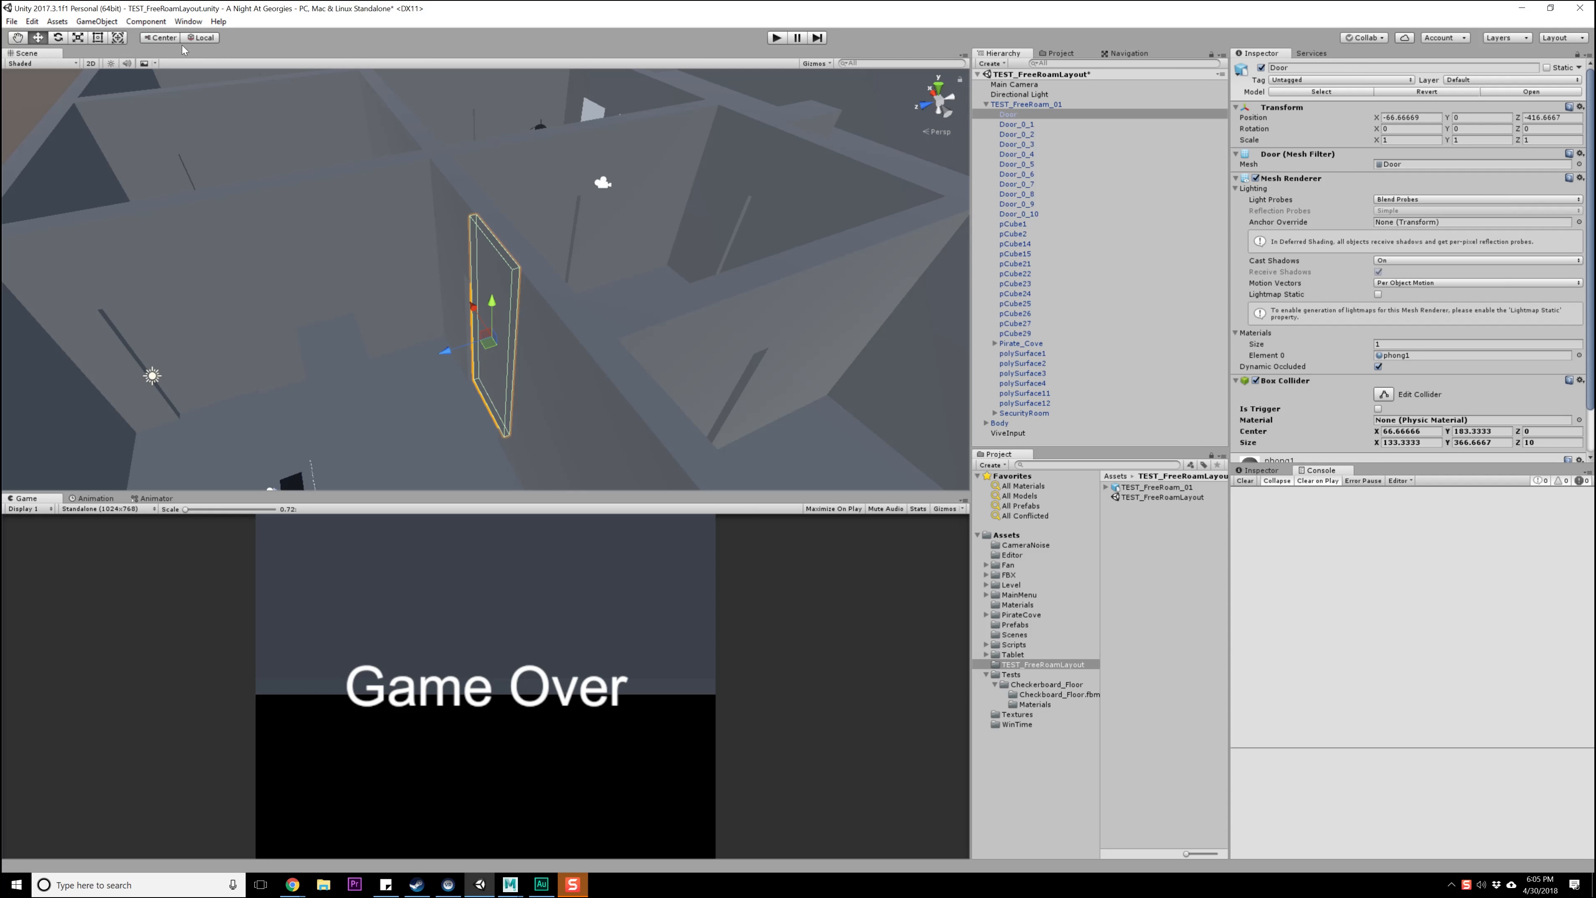
alt+drag(377, 251, 439, 251)
click(785, 232)
alt+drag(744, 260, 519, 250)
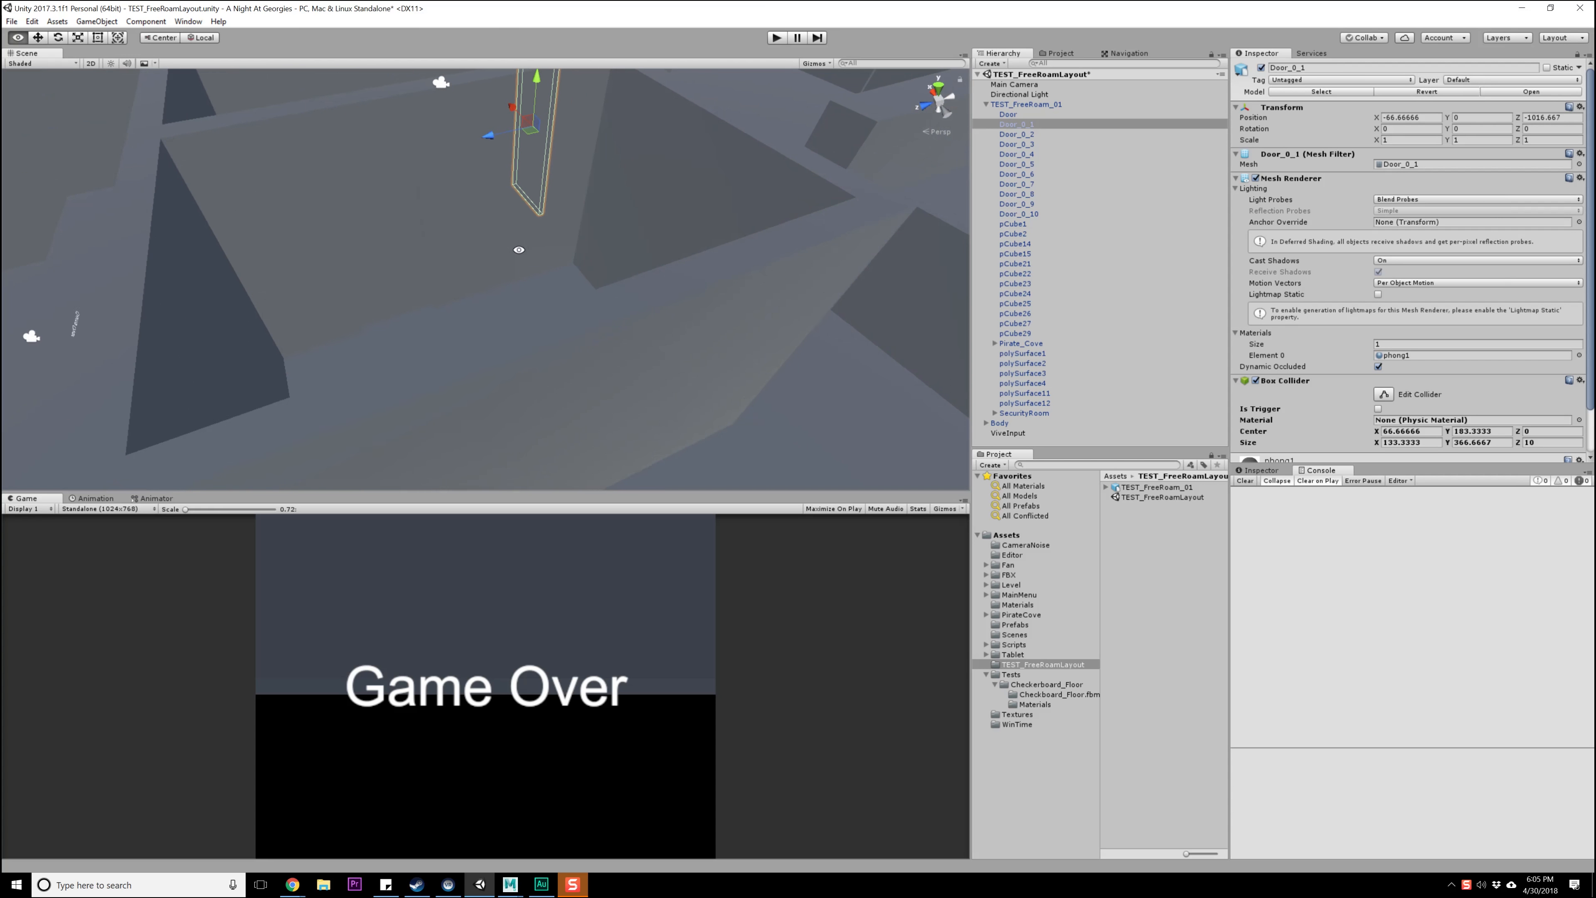
- Select Door_0_9 and check its rotation origin with the Rotate tool in Pivot mode
click(384, 262)
click(384, 262)
alt+drag(384, 263, 695, 353)
key(e)
mouse_move(275, 391)
mouse_down()
mouse_move(297, 379)
mouse_move(275, 390)
mouse_up()
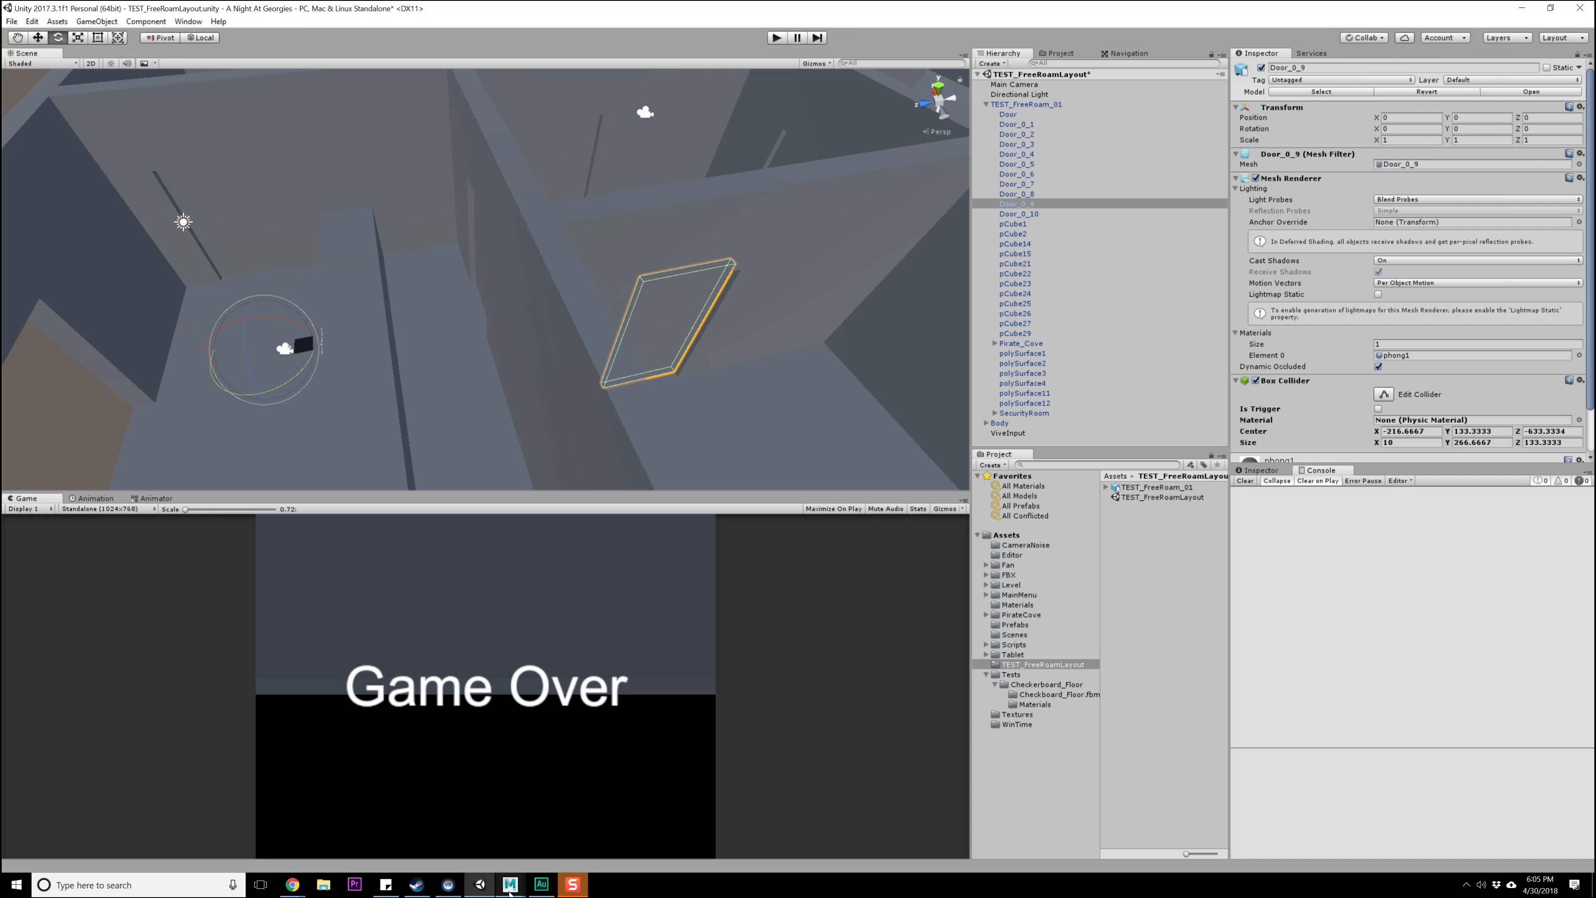
- Switch to Maya LT and hide the surrounding wall meshes, including pCube1, polySurface3 and pCube29, so that the doors are exposed
click(591, 817)
alt+drag(669, 498, 694, 437)
alt+drag(491, 497, 628, 440)
click(765, 386)
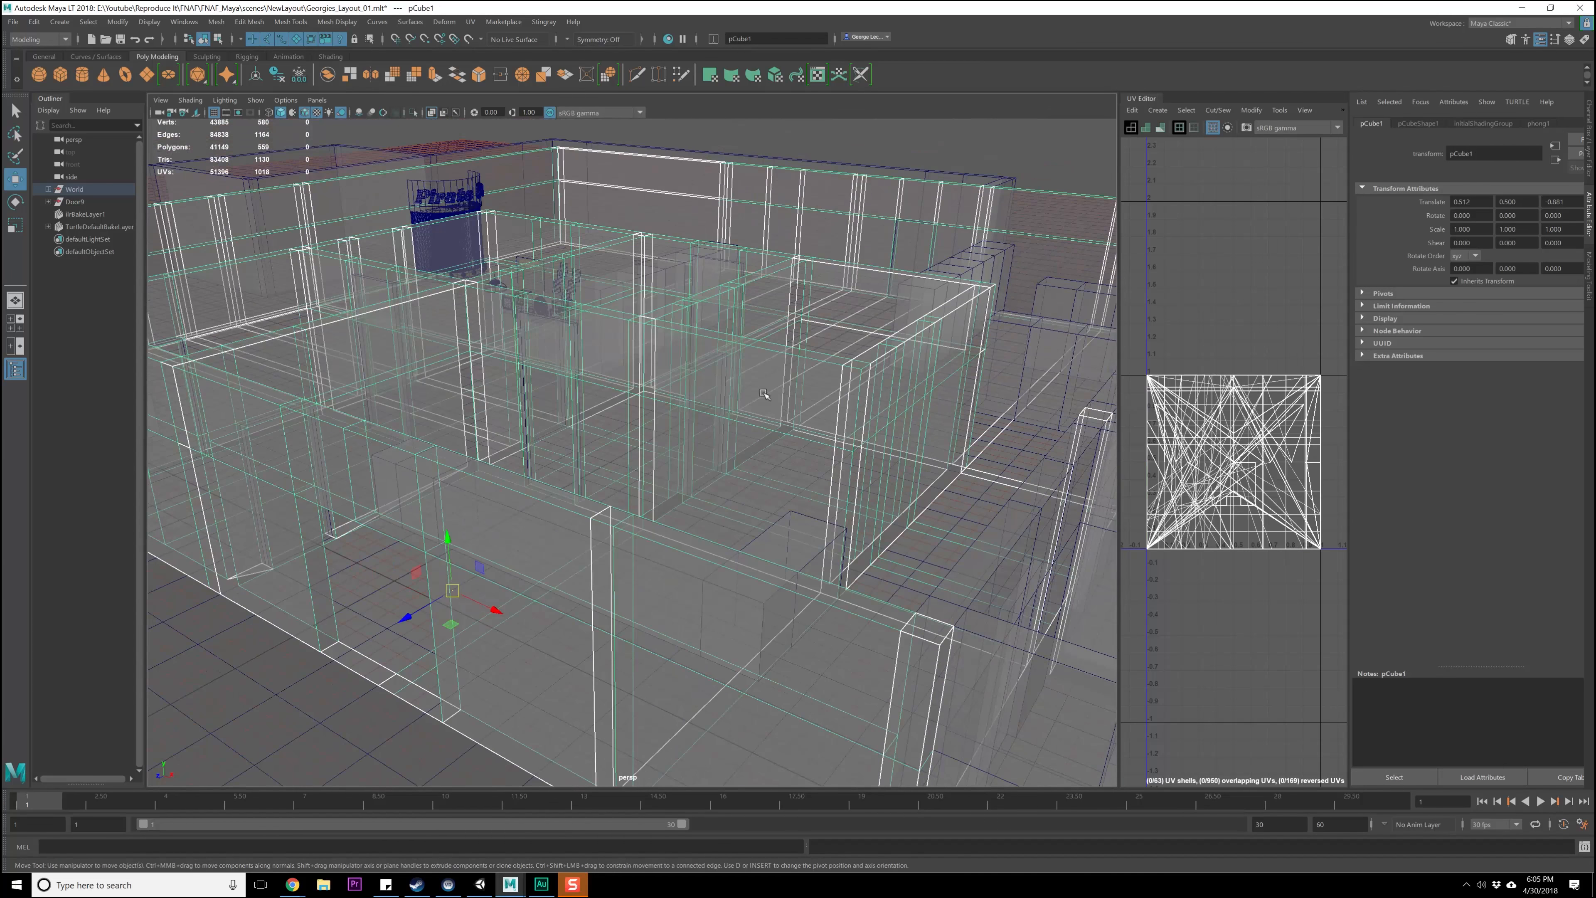
key(f)
key(ctrl+h)
click(966, 511)
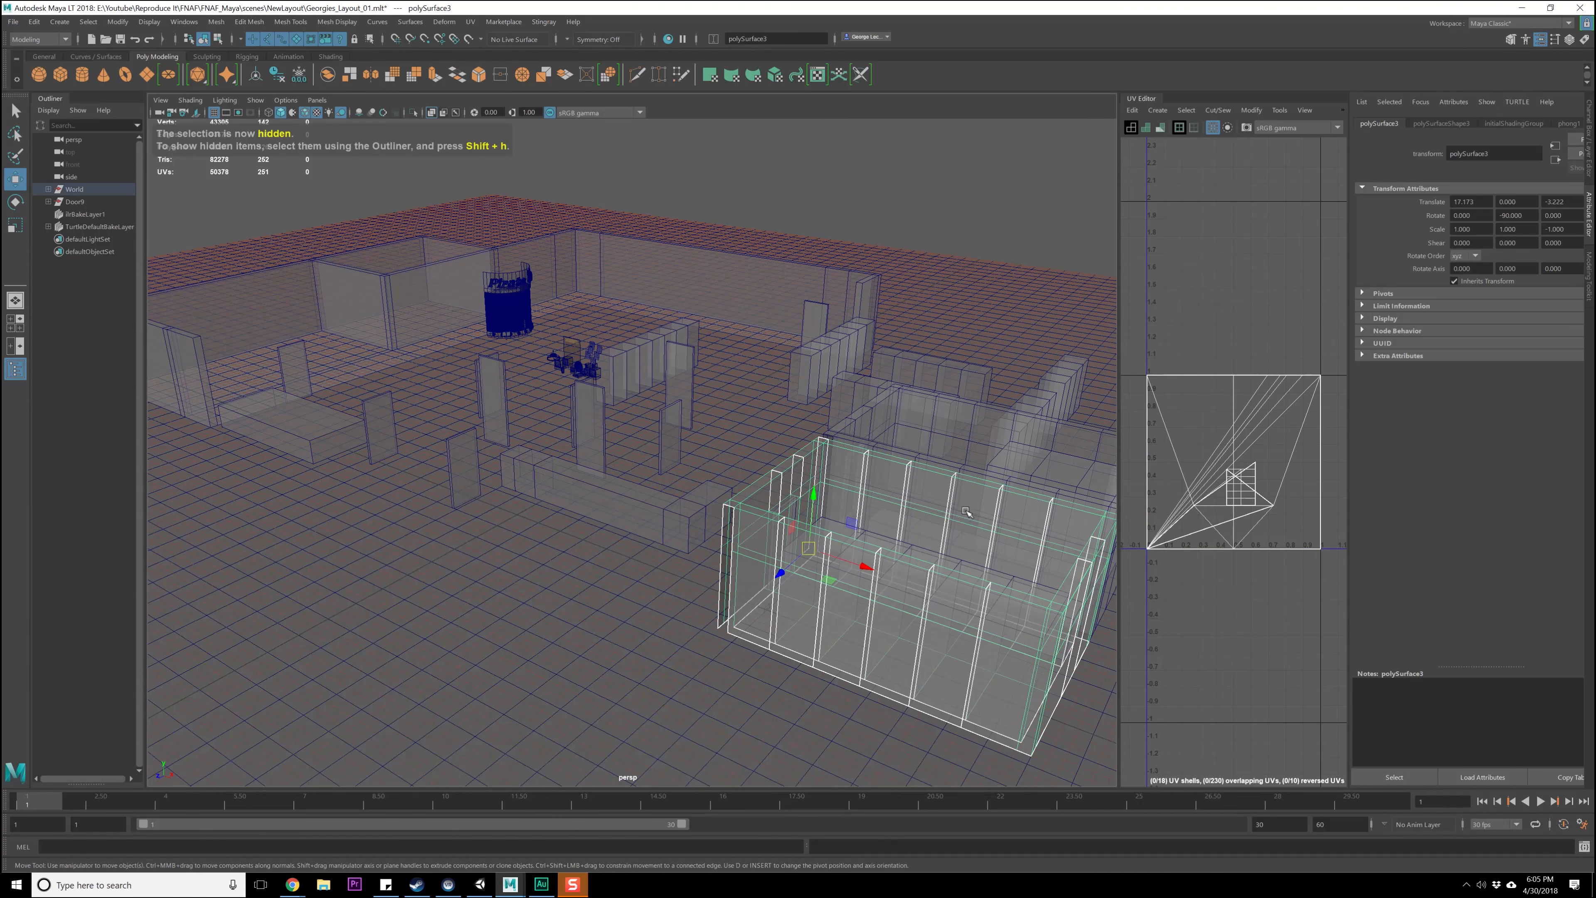
key(ctrl+h)
mouse_move(899, 587)
alt+mouse_down()
mouse_move(867, 585)
mouse_move(894, 583)
alt+mouse_up()
click(709, 274)
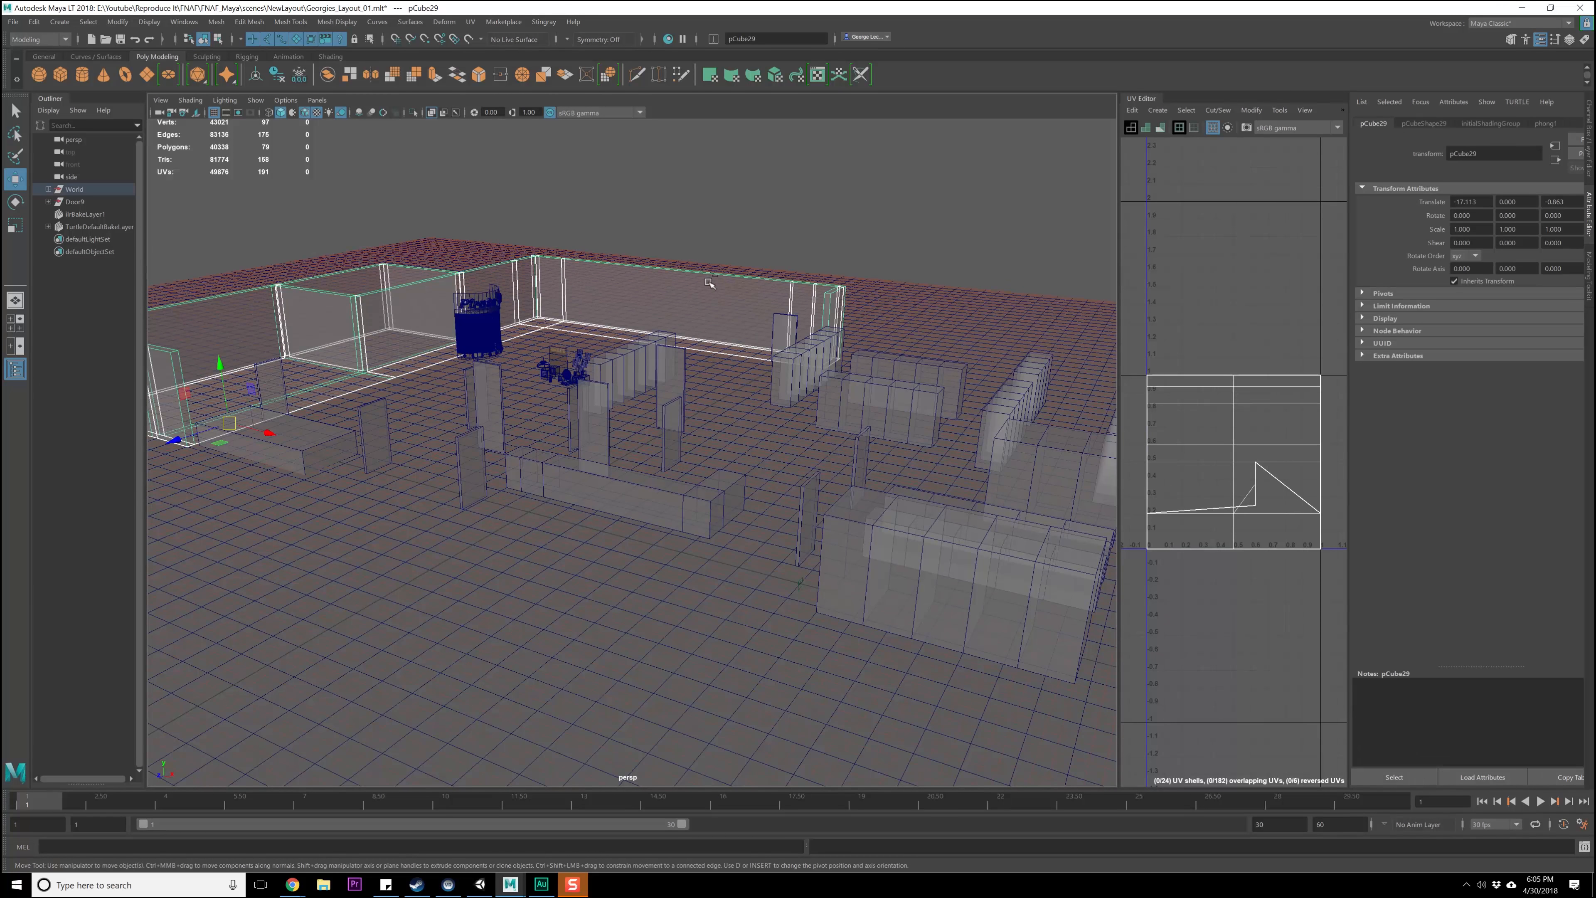
key(ctrl+h)
alt+drag(730, 346, 706, 405)
- Widen the Outliner and expand the Door9 group to check the mesh it contains
click(74, 189)
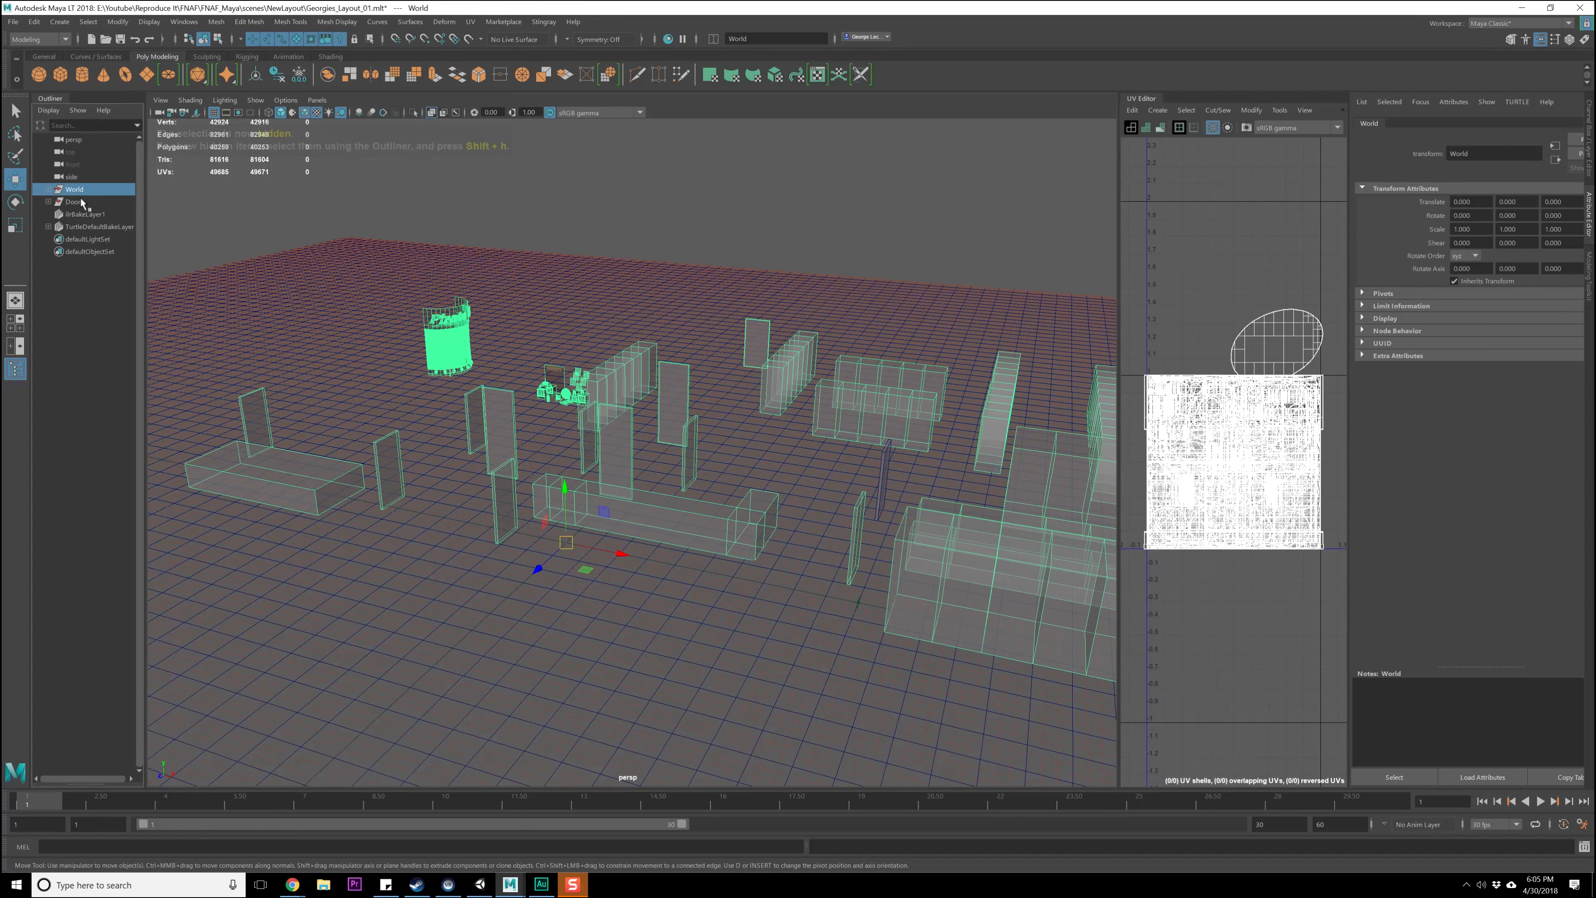
drag(143, 209, 200, 209)
click(76, 202)
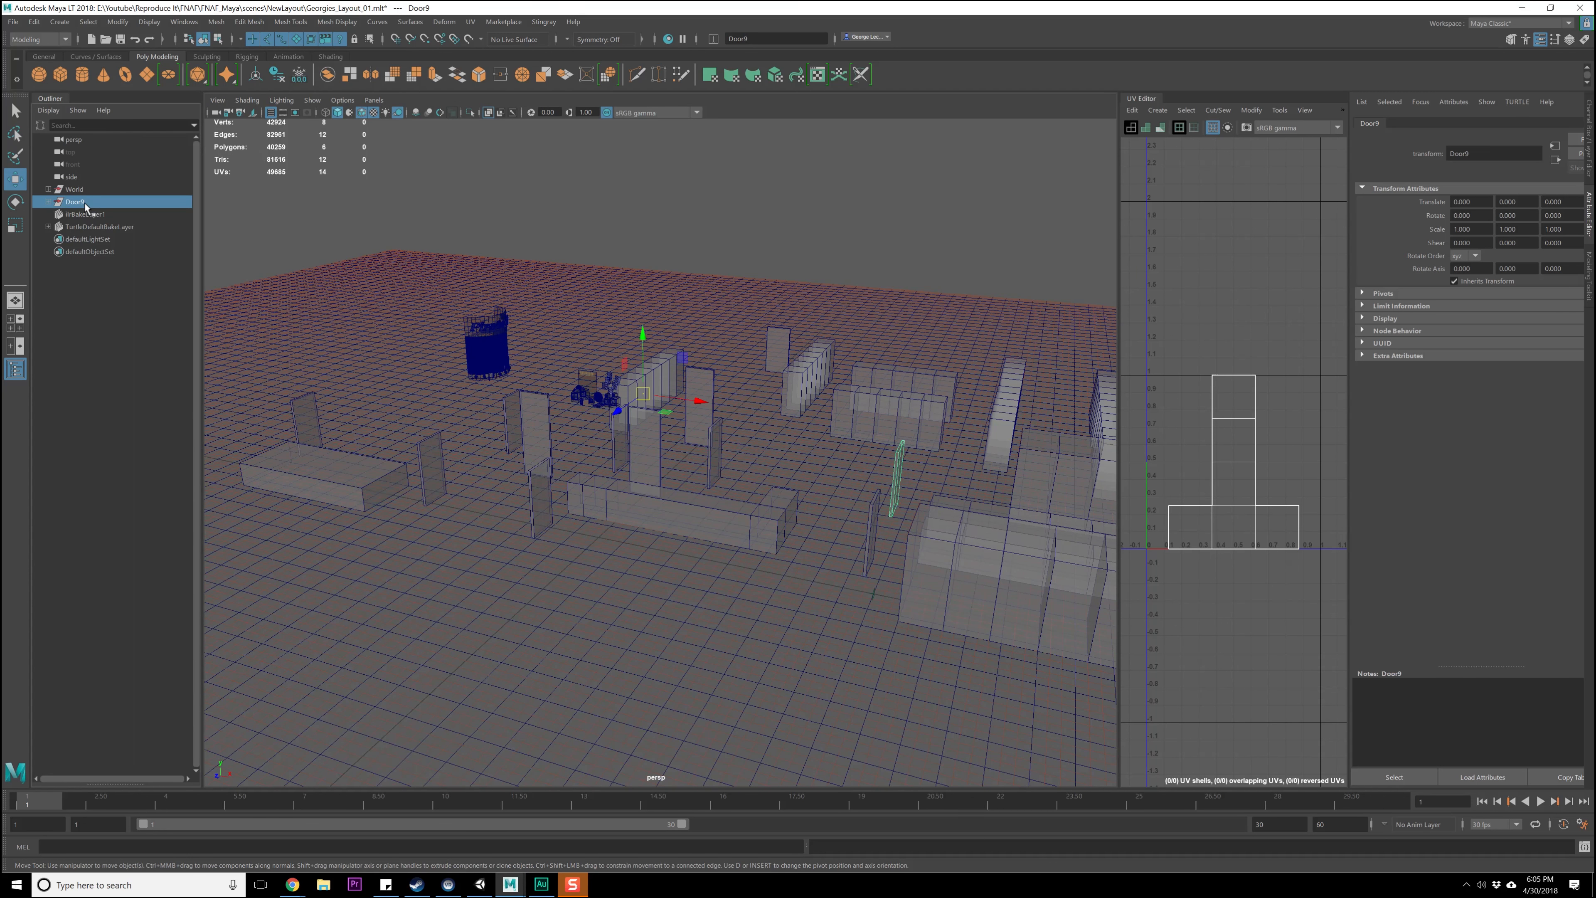
click(49, 201)
click(78, 214)
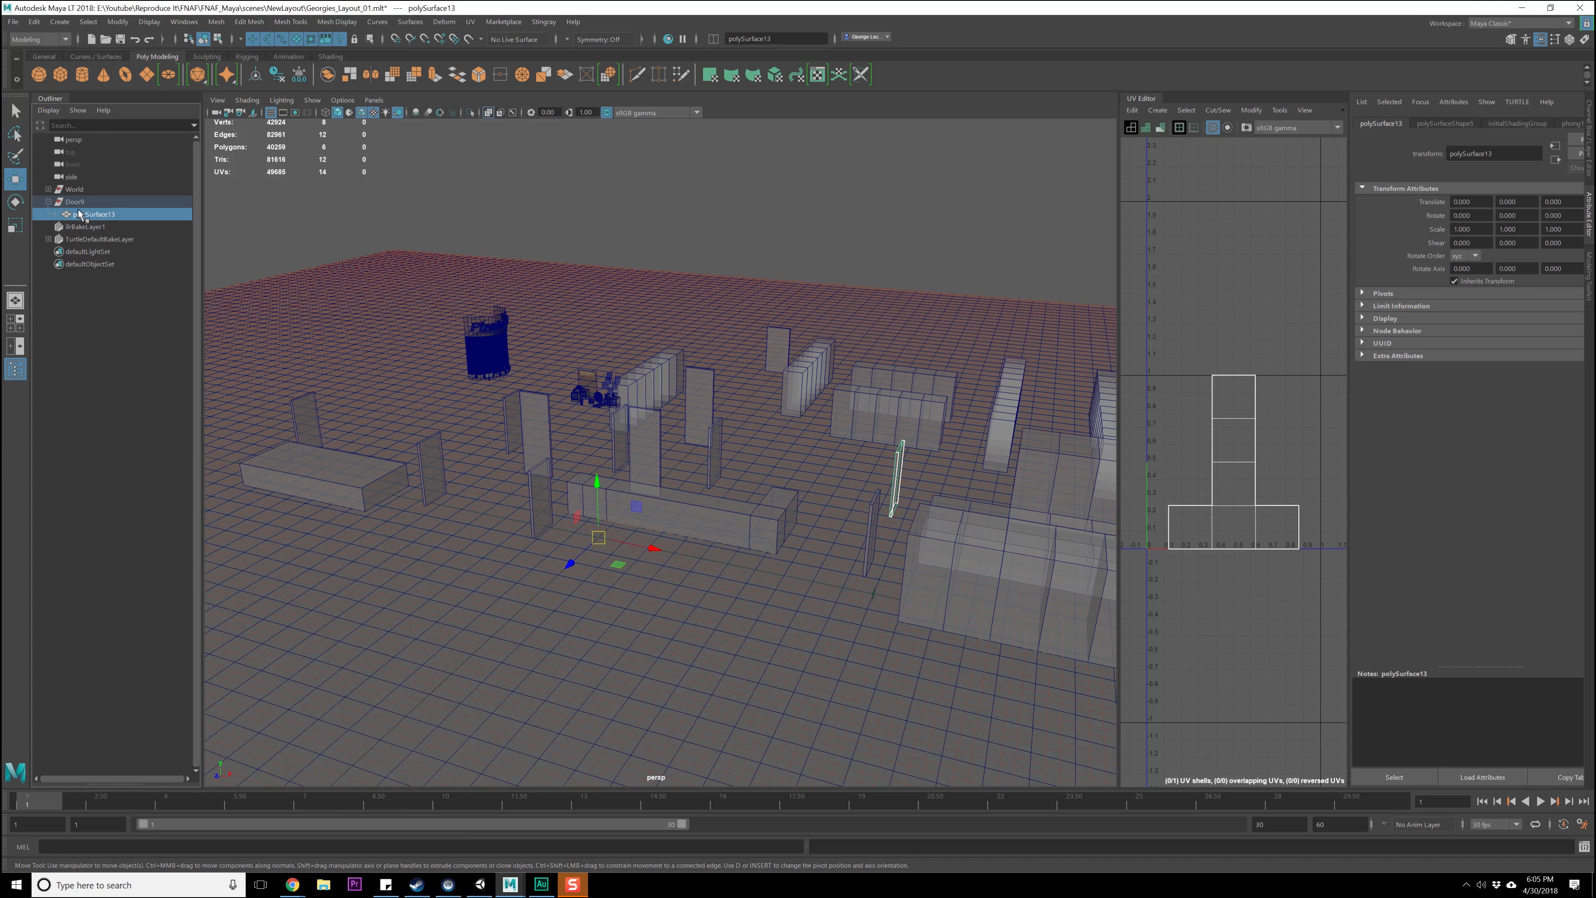
click(75, 203)
click(78, 214)
click(75, 202)
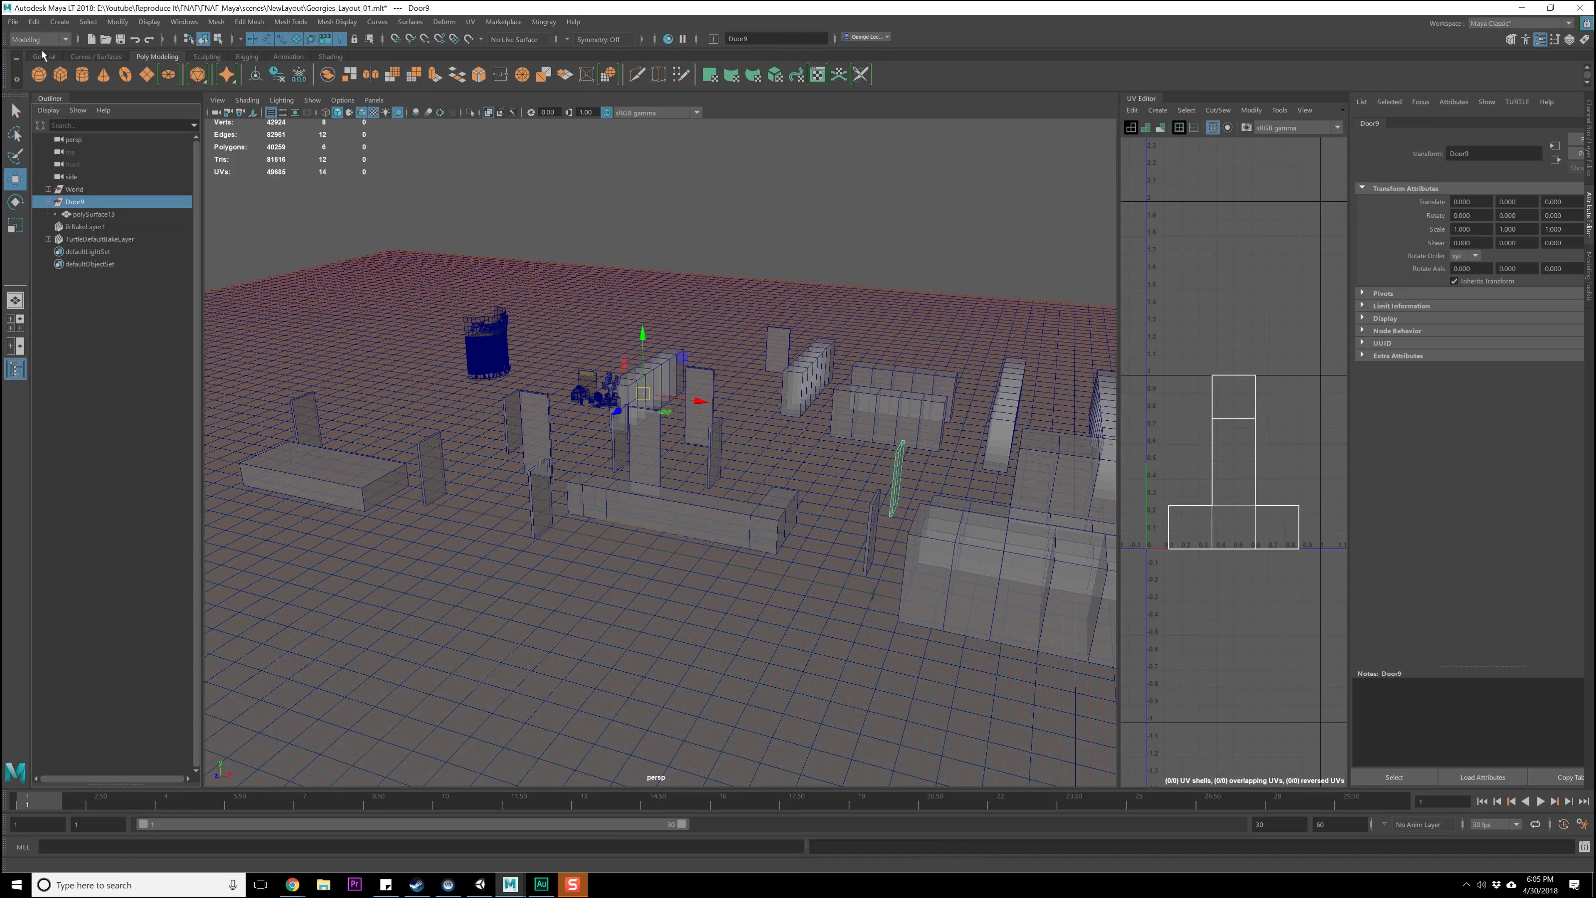
- Ungroup the Door9 group
double_click(76, 202)
click(75, 190)
key(ctrl+z)
click(34, 22)
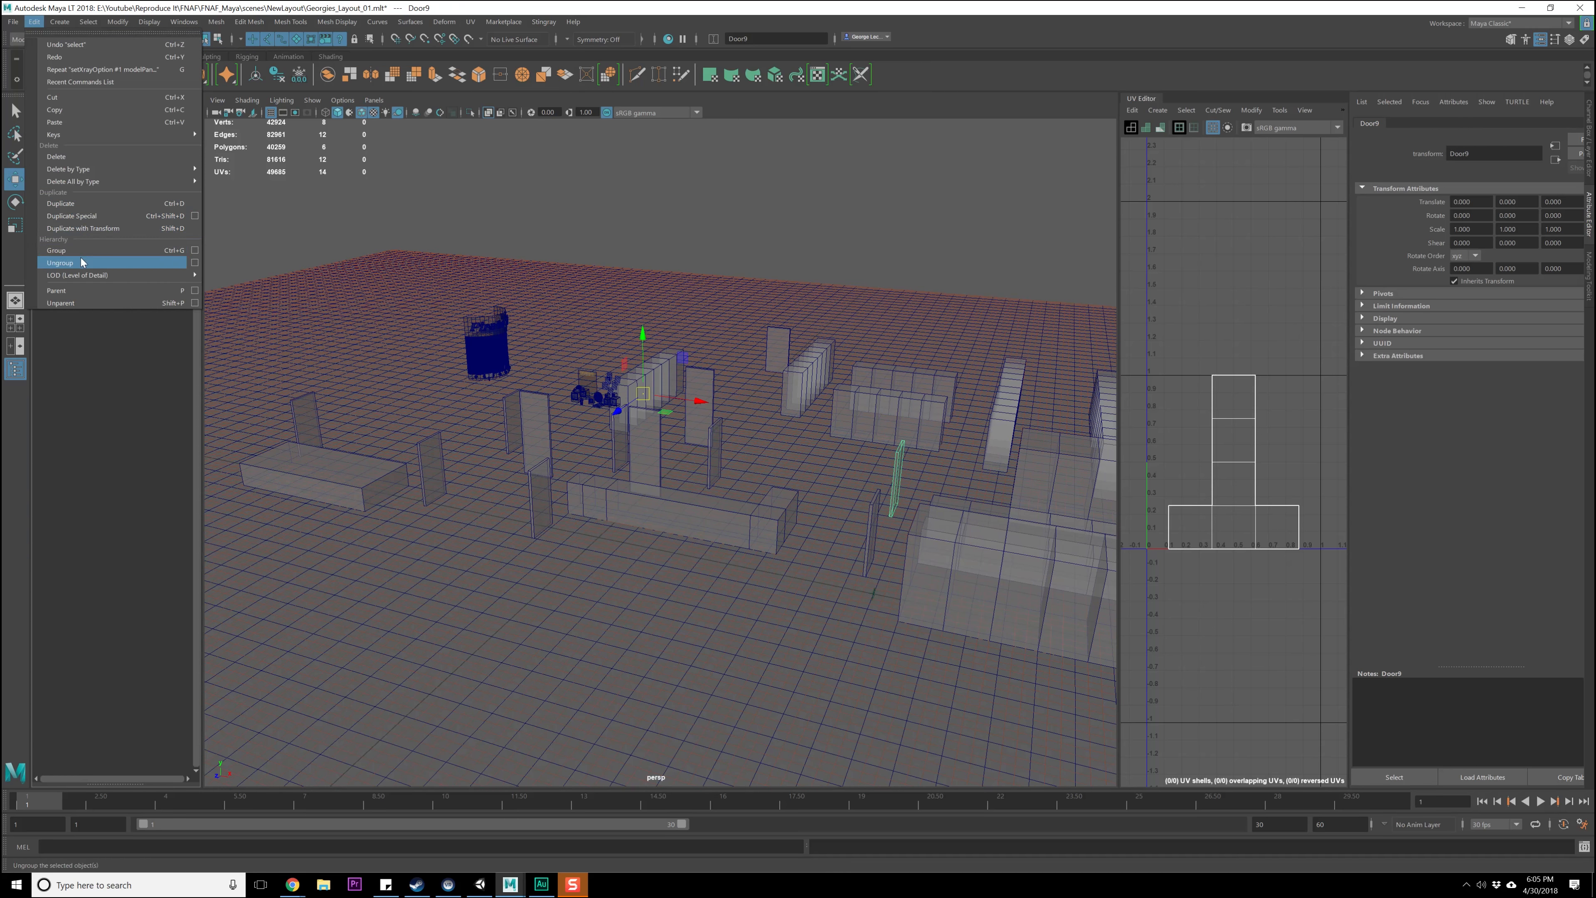
click(75, 262)
- Rename the ungrouped door mesh to Door9 and place it in the World group, with the group expanded
double_click(85, 203)
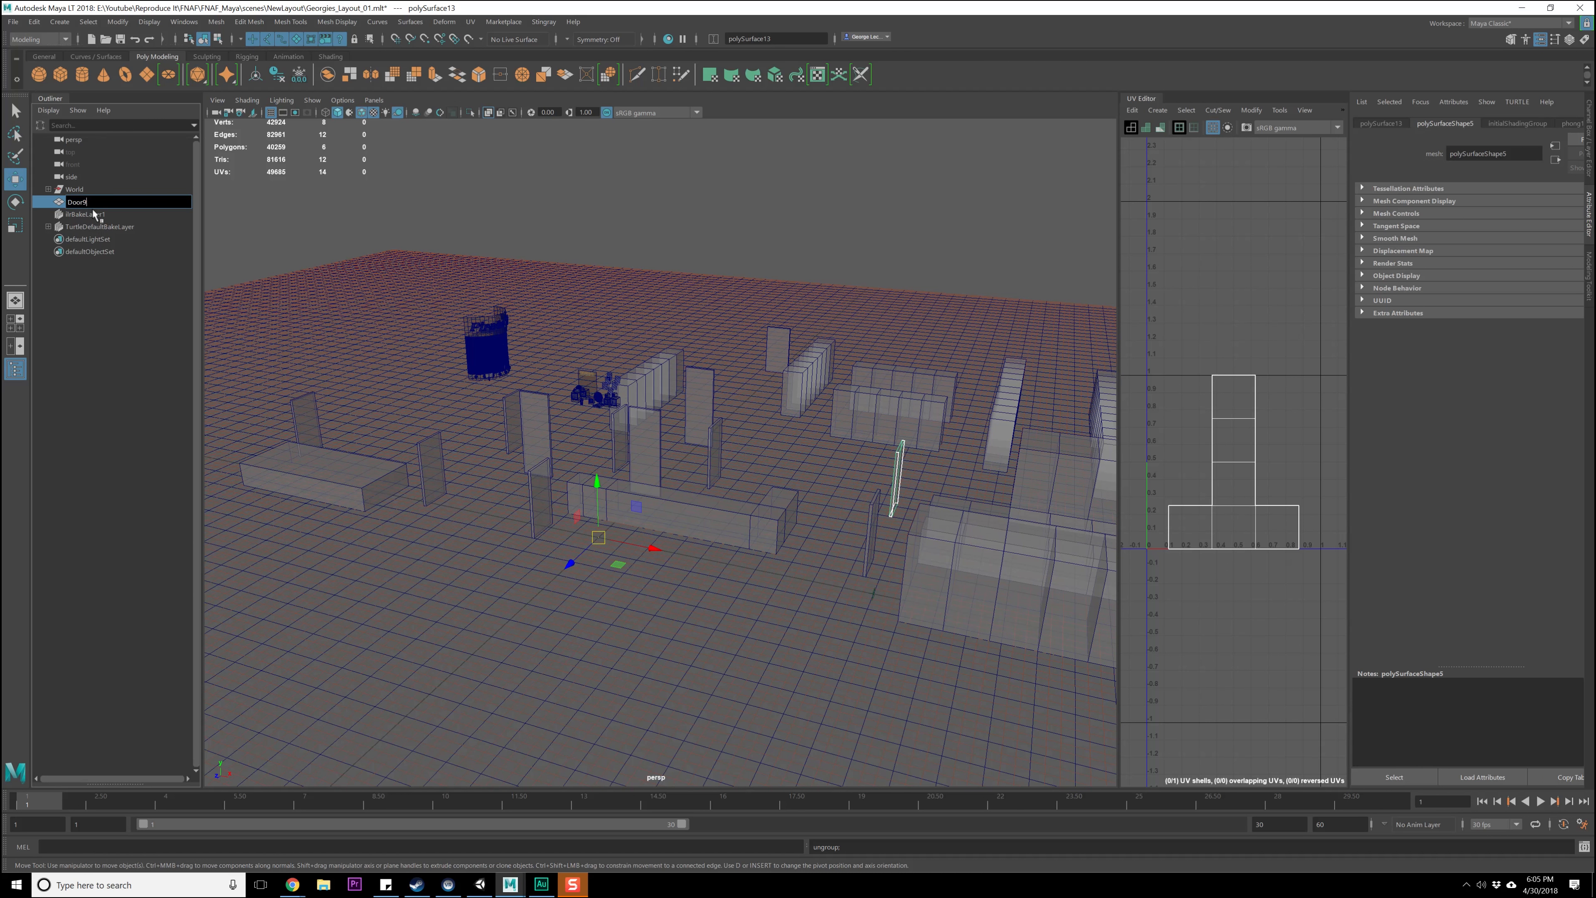
key(Return)
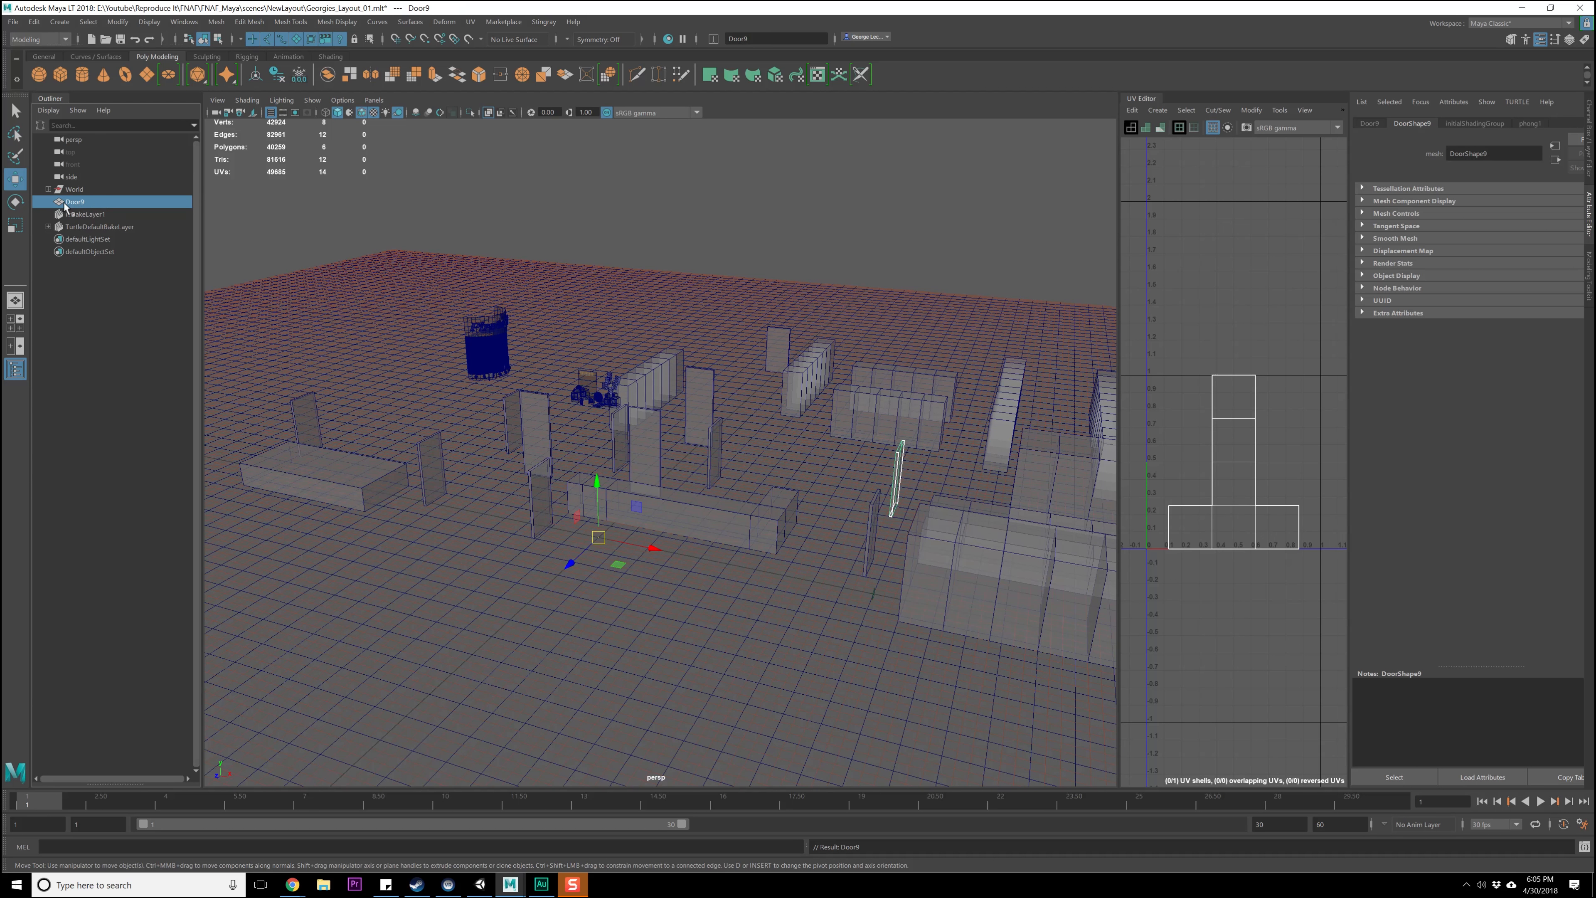
click(48, 189)
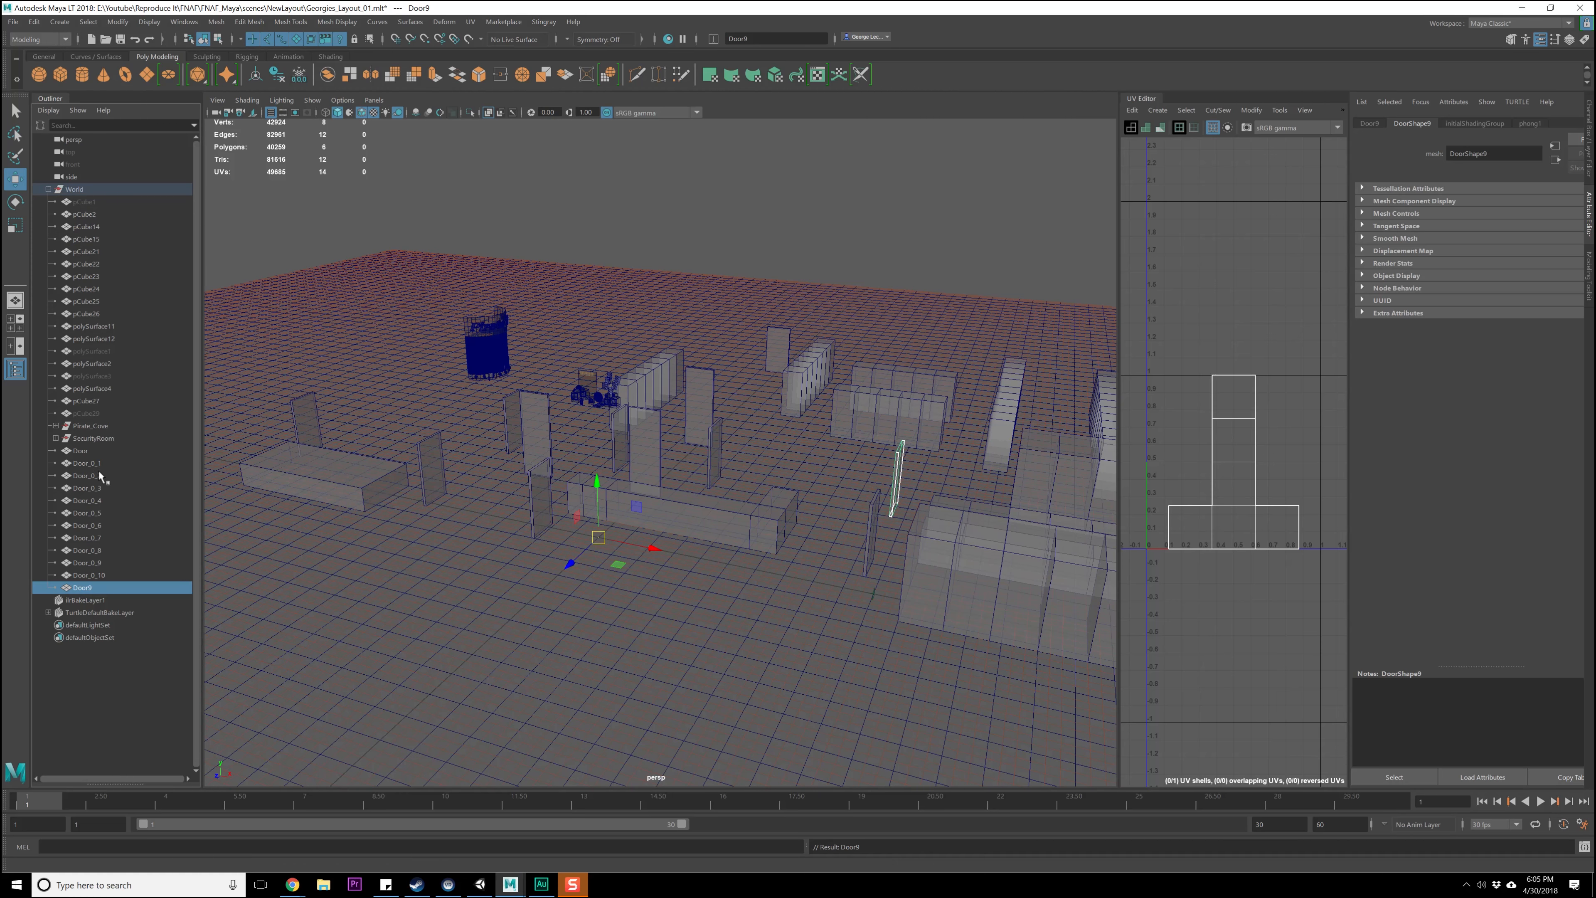
- Select all doors from Door to Door9 and show them in the front view
click(82, 450)
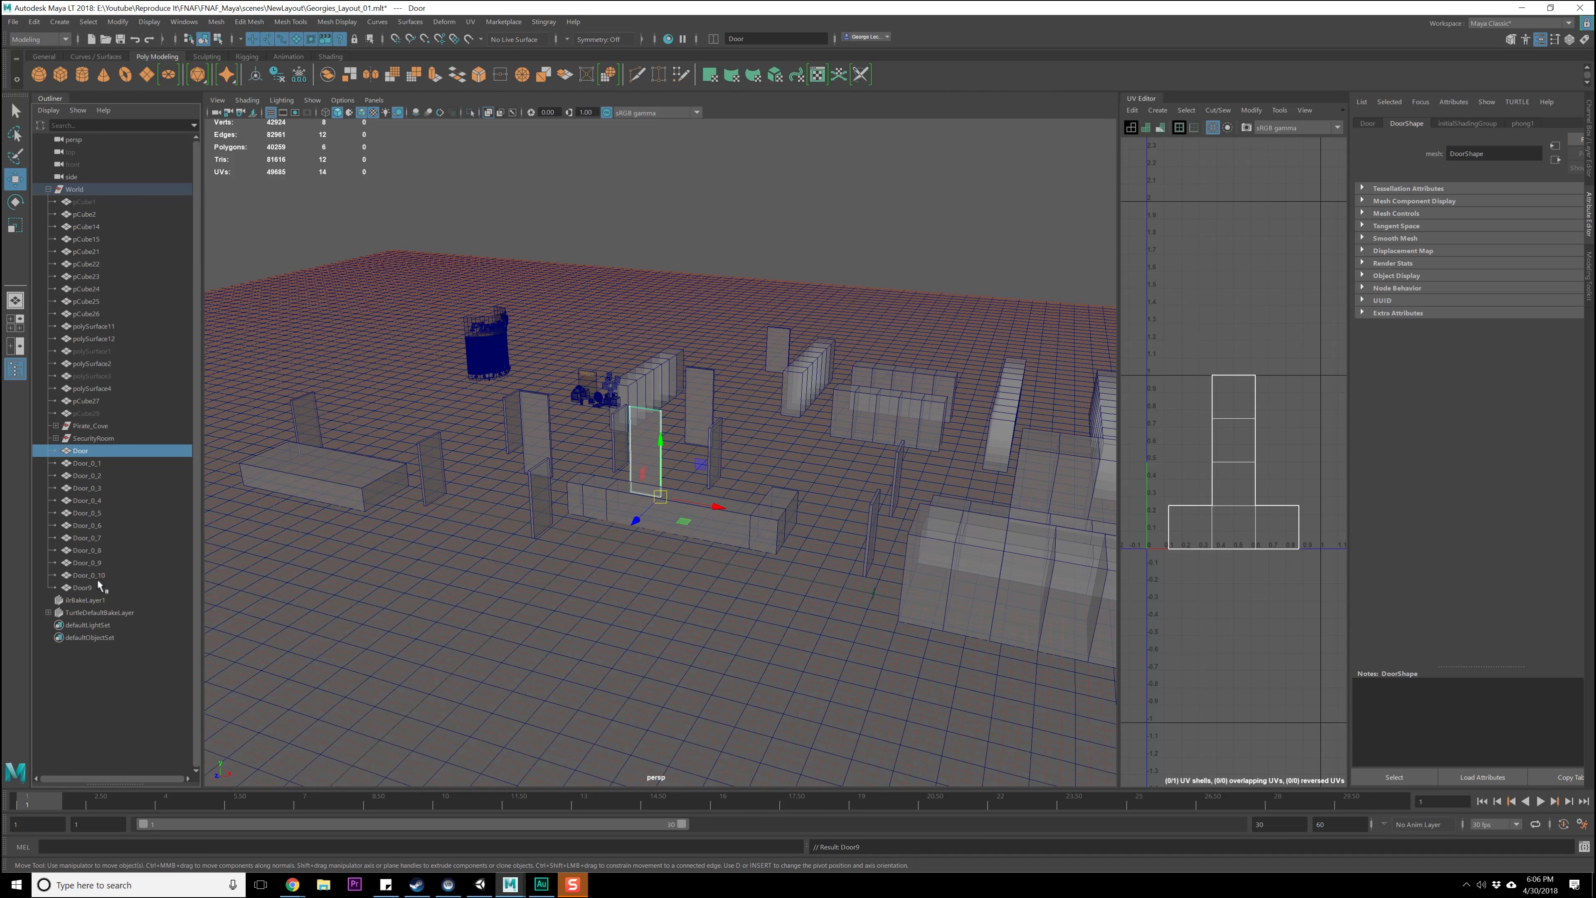
shift+click(82, 587)
alt+drag(792, 566, 803, 490)
key(space)
key(space)
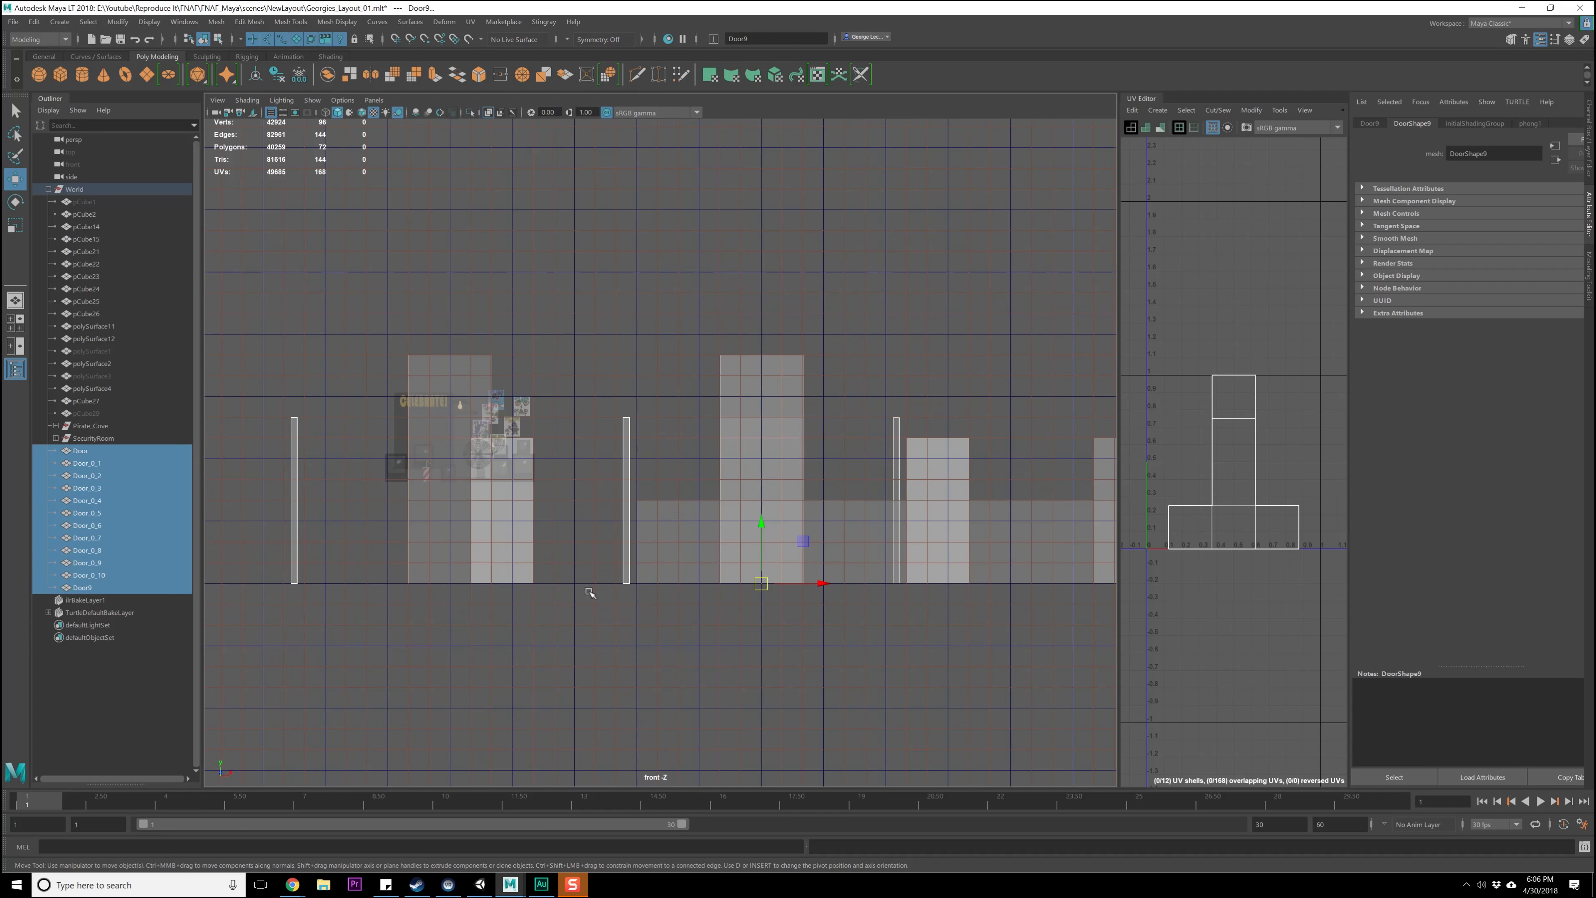
- Lower the top vertices of Door_0_1 with grid snapping to match the height of the shorter doors
alt+middle_drag(741, 502, 673, 506)
right_drag(708, 413, 657, 421)
scroll(635, 482, down, 6)
mouse_move(635, 482)
alt+middle_down()
mouse_move(763, 484)
mouse_move(501, 490)
mouse_move(594, 427)
mouse_move(660, 465)
alt+middle_up()
scroll(501, 489, up, 1)
scroll(660, 465, up, 2)
drag(562, 318, 814, 359)
drag(653, 288, 664, 438)
drag(577, 335, 758, 381)
right_drag(647, 365, 600, 364)
drag(583, 331, 786, 380)
key(x)
drag(658, 288, 658, 287)
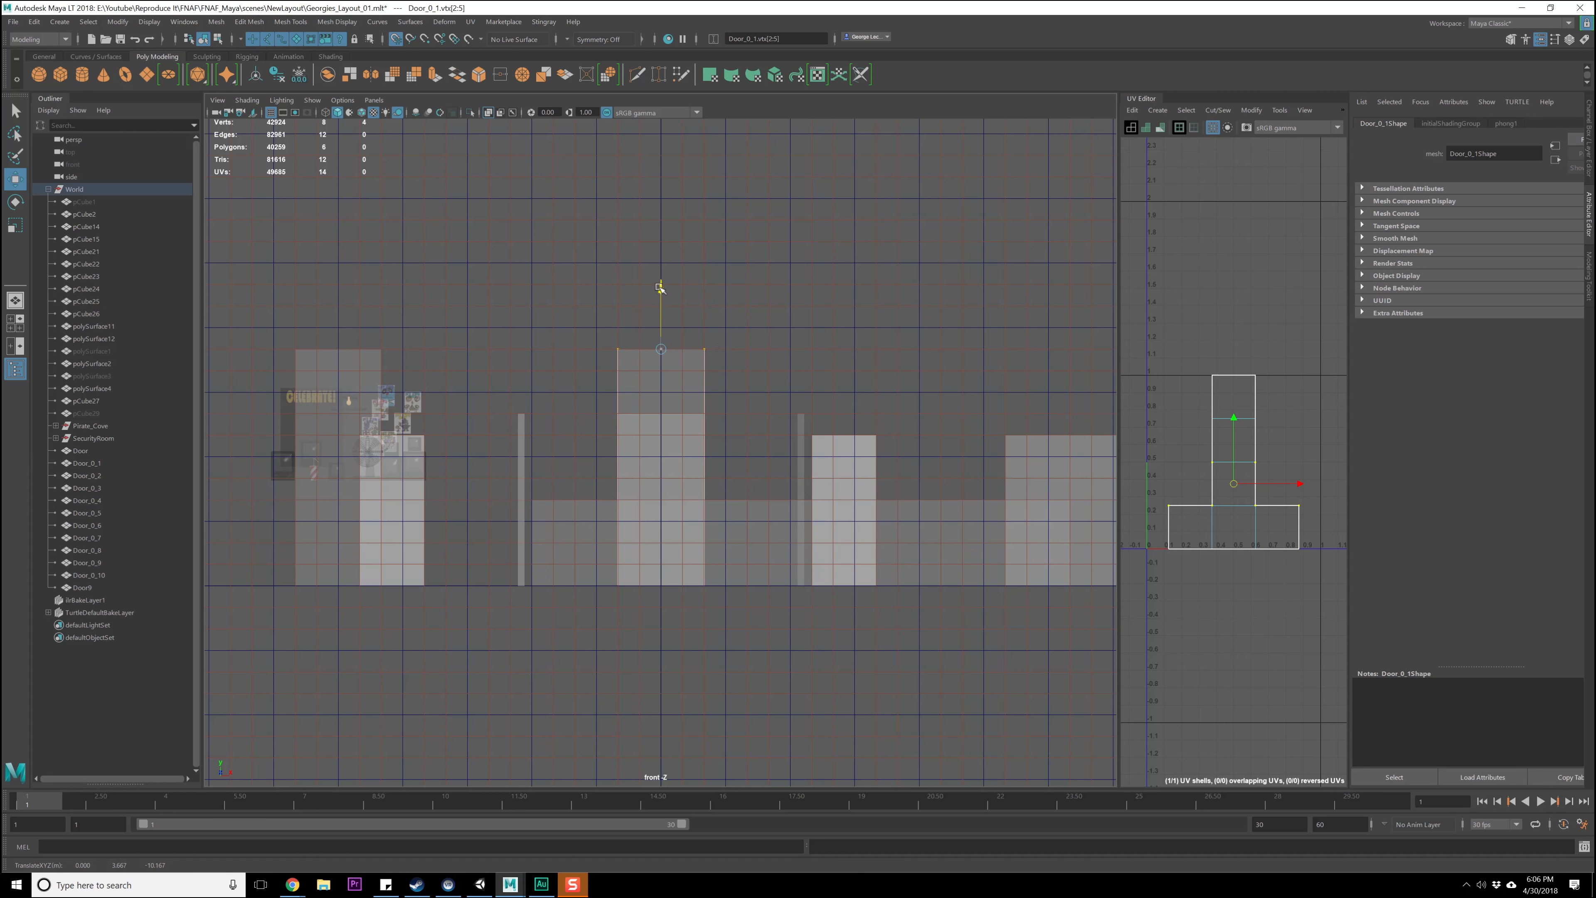
- Lower the top vertices of Door_0_2 to match the height of the other doors
alt+middle_drag(784, 470, 751, 453)
click(856, 451)
alt+middle_drag(534, 465, 831, 457)
click(629, 348)
alt+middle_drag(639, 342, 673, 346)
right_click(673, 346)
click(609, 346)
drag(557, 290, 728, 352)
drag(651, 268, 654, 389)
- Check the remaining doors' heights, return to the perspective view and save the scene in object selection mode with nothing selected
alt+middle_drag(588, 445, 990, 440)
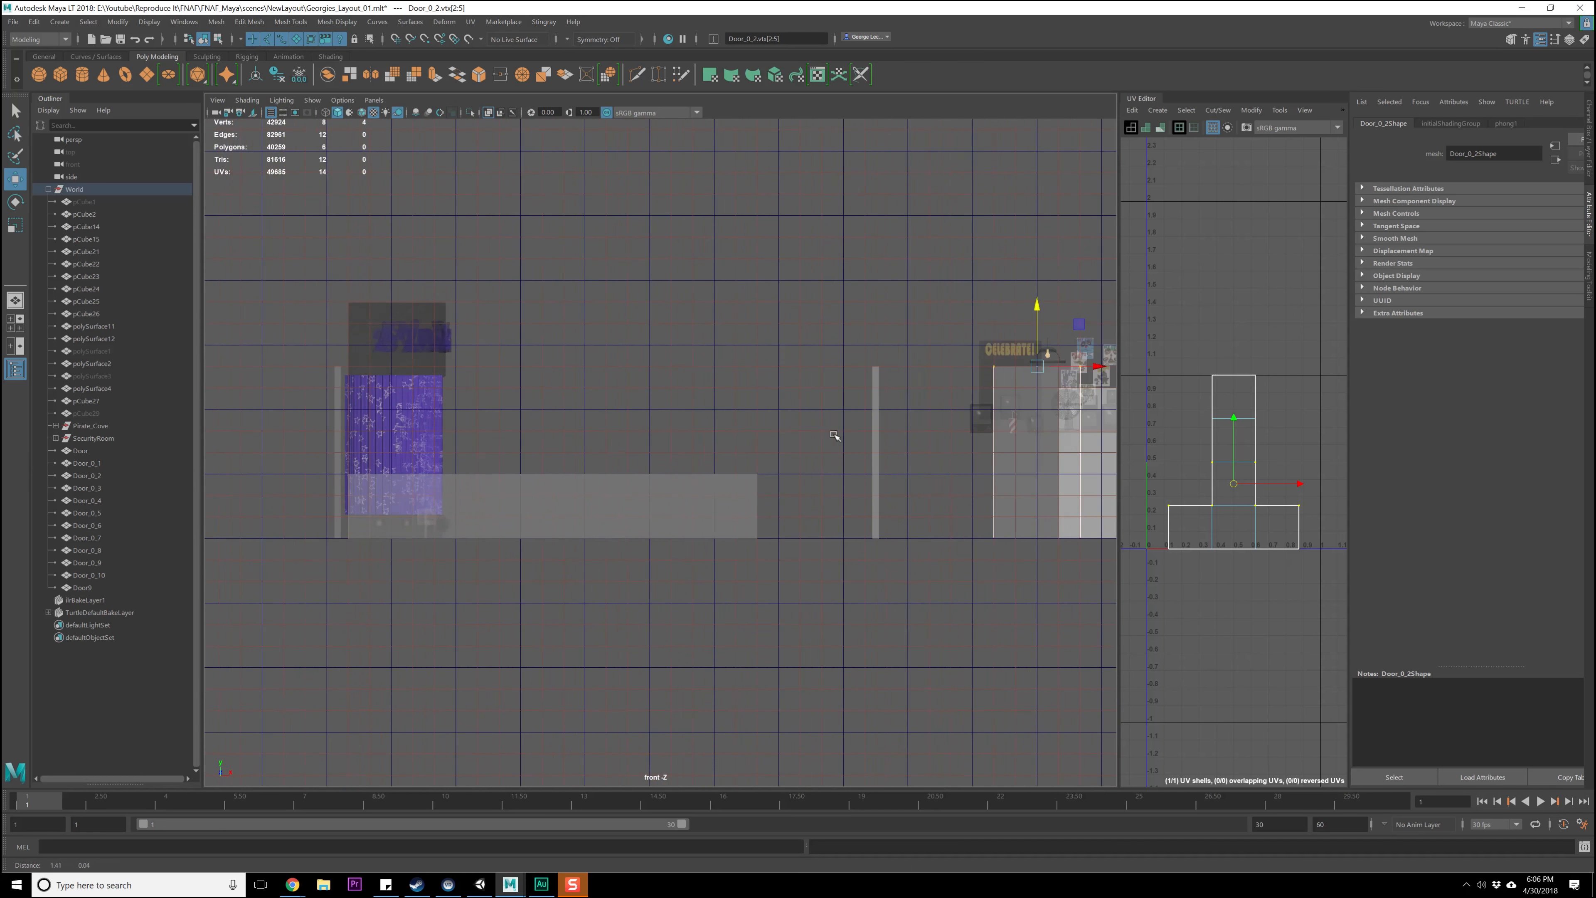
alt+middle_drag(830, 435, 326, 436)
alt+middle_drag(1106, 440, 614, 433)
key(space)
key(space)
alt+drag(830, 324, 813, 378)
key(ctrl+s)
key(F8)
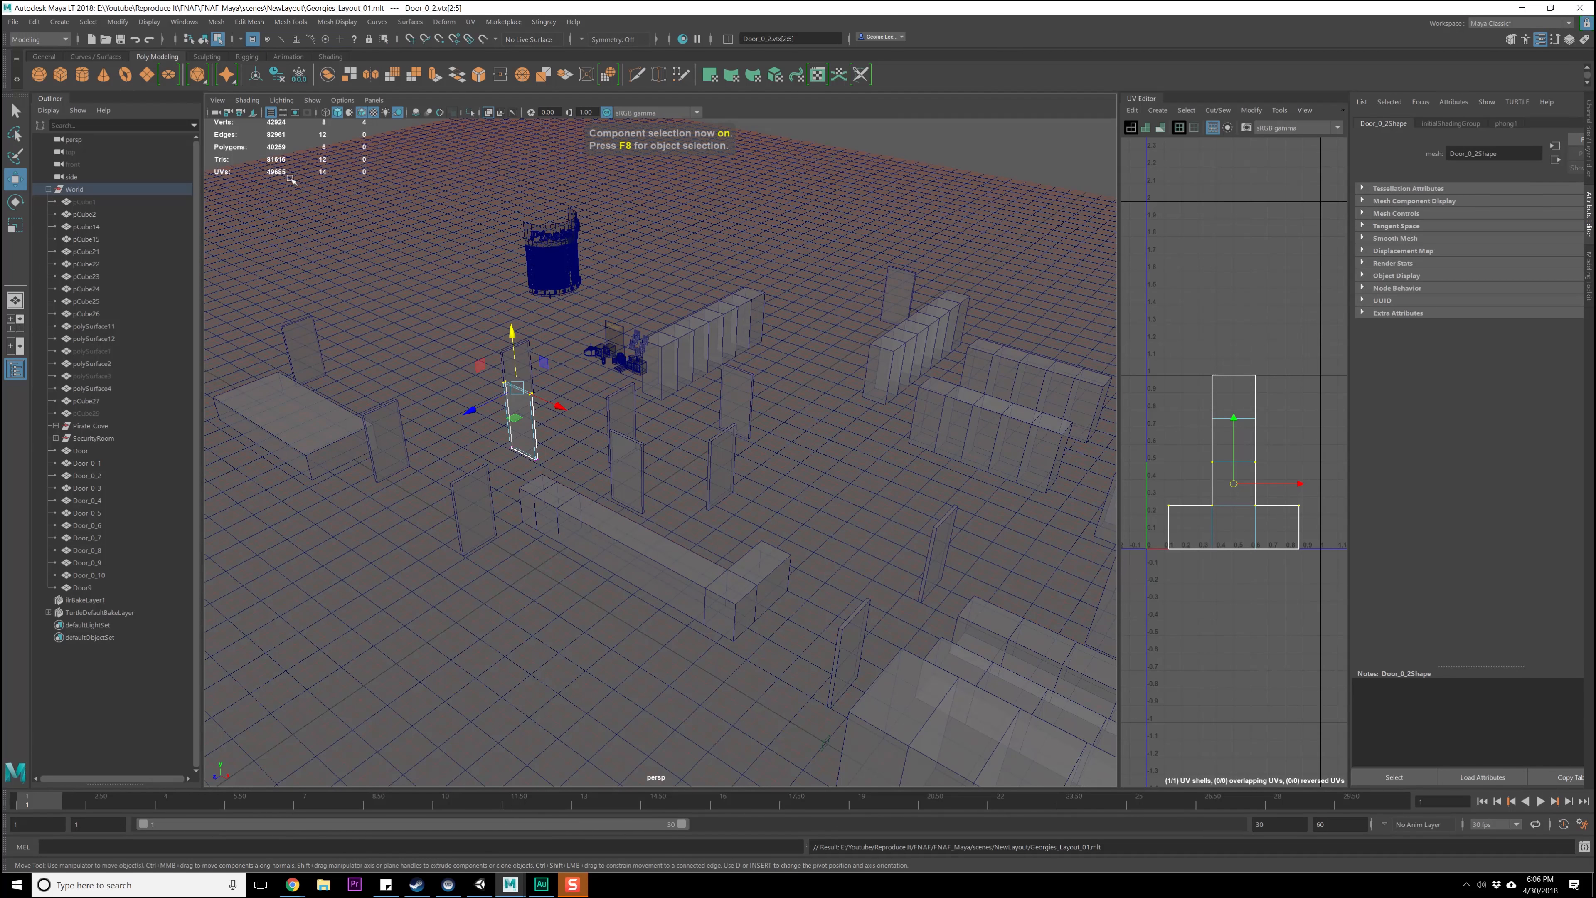
click(316, 196)
- Show all hidden objects again and save the scene
click(109, 28)
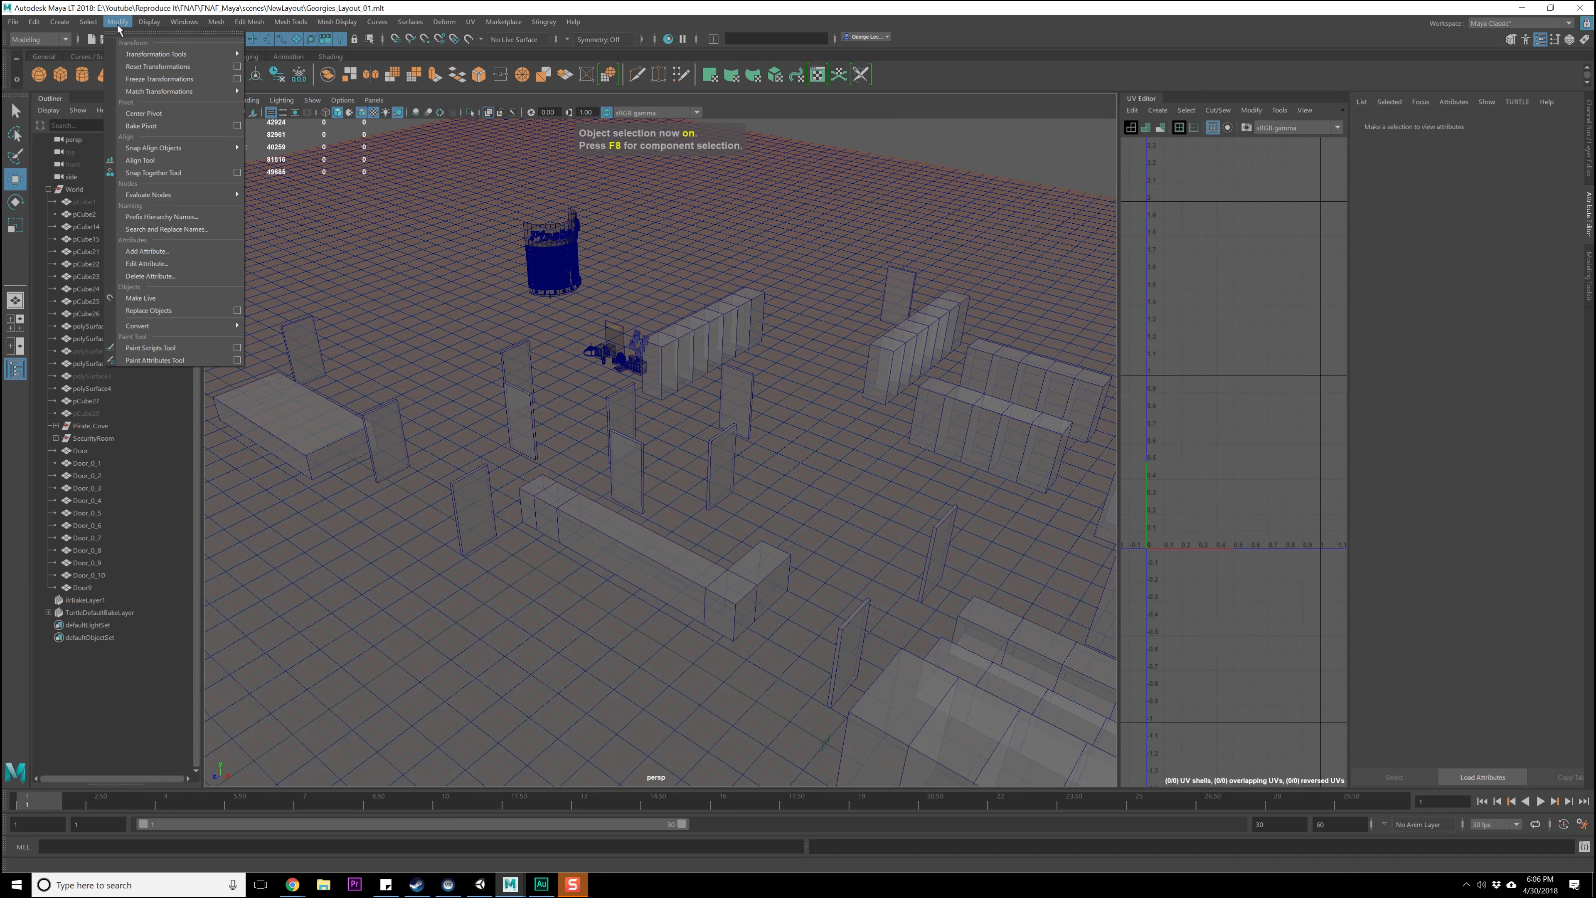
mouse_move(179, 99)
mouse_move(182, 66)
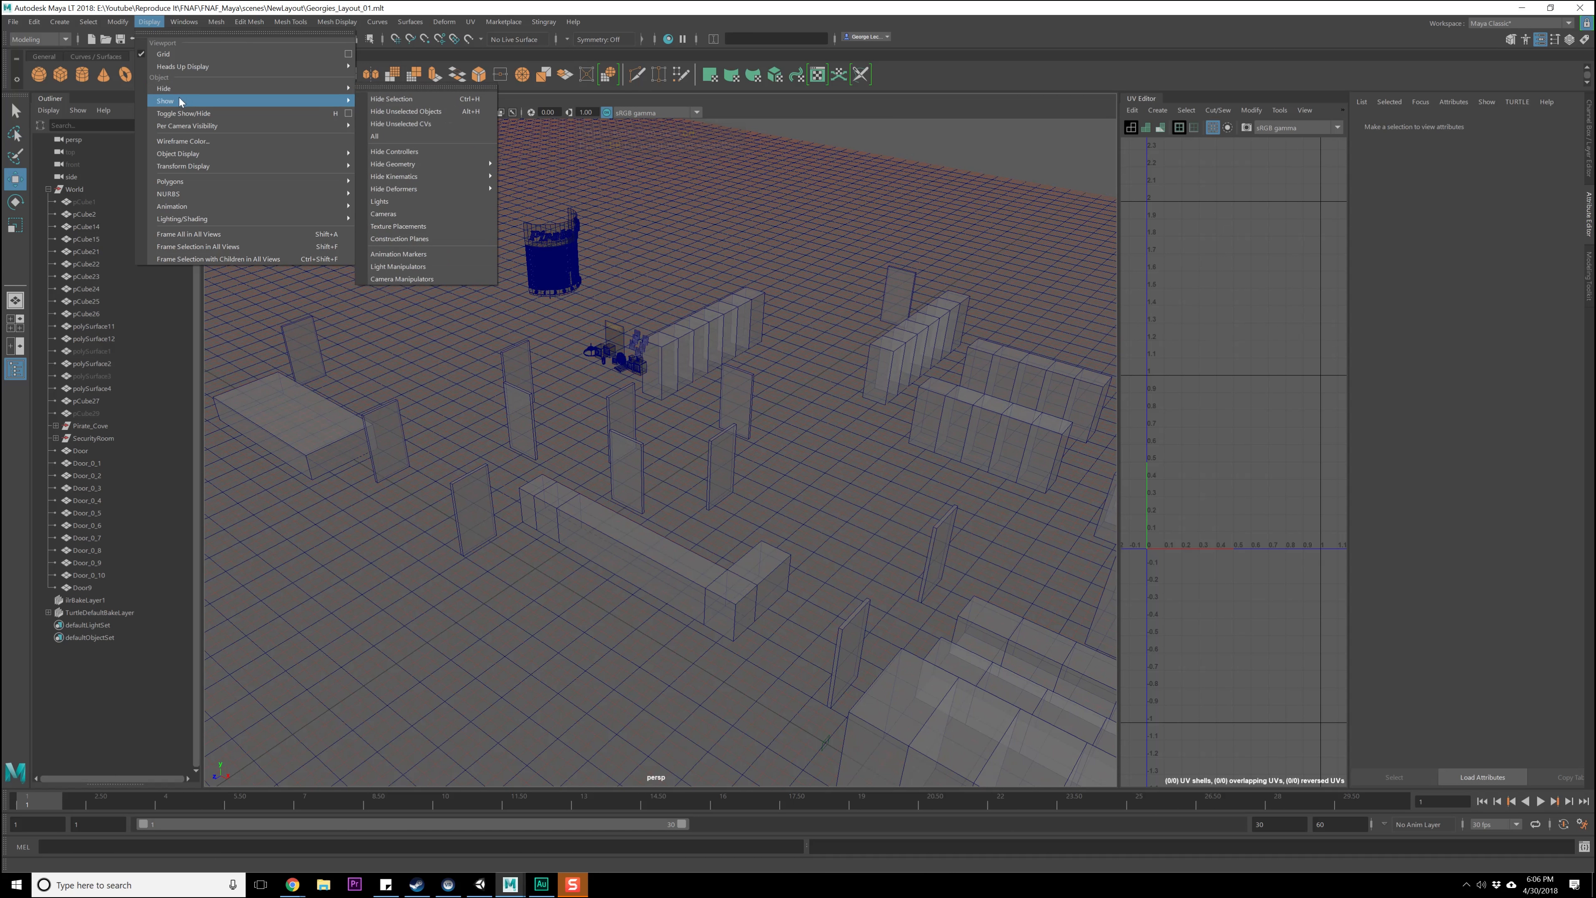
click(403, 159)
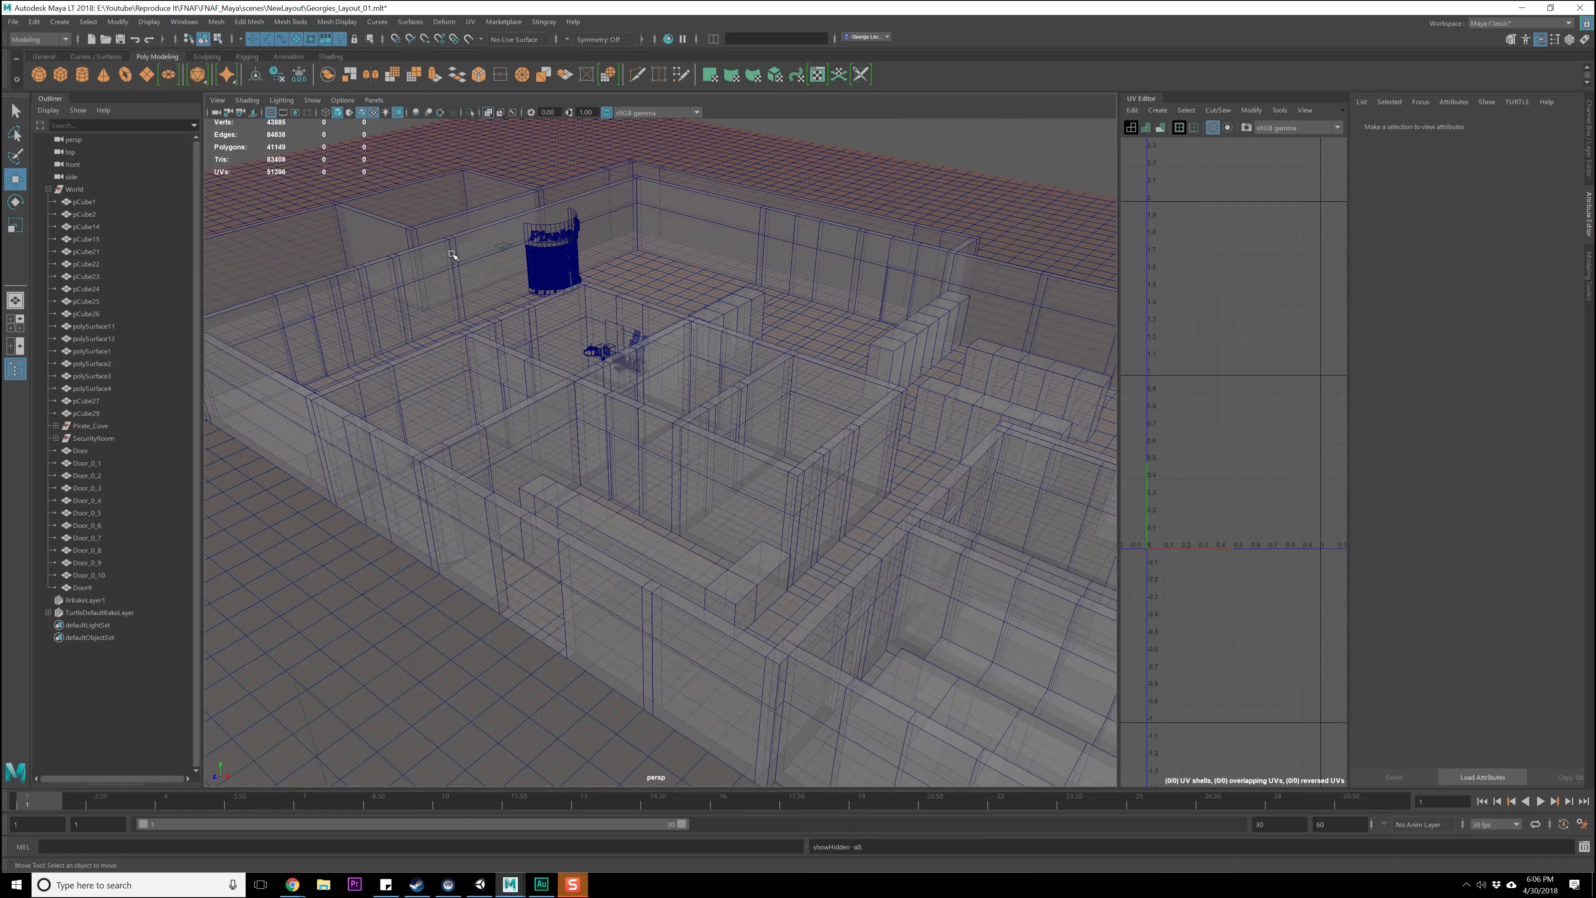
alt+right_drag(595, 395, 344, 498)
key(ctrl+s)
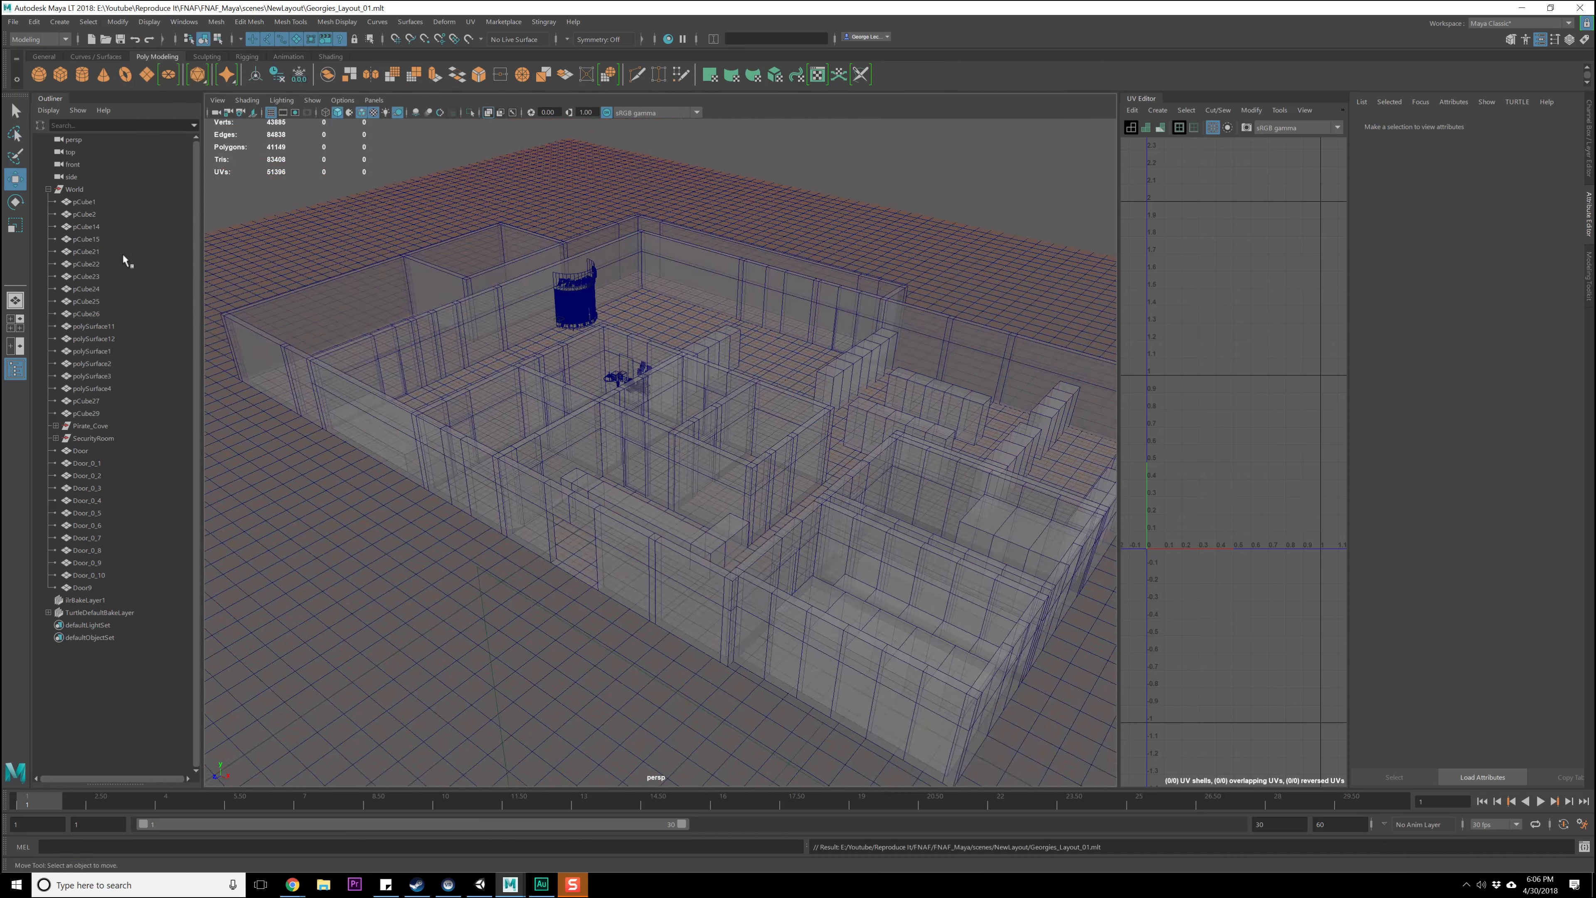
- Go through the wall and door objects in the World group to check which mesh each name refers to
click(95, 202)
click(101, 326)
click(101, 364)
click(101, 389)
click(104, 413)
click(99, 449)
click(101, 476)
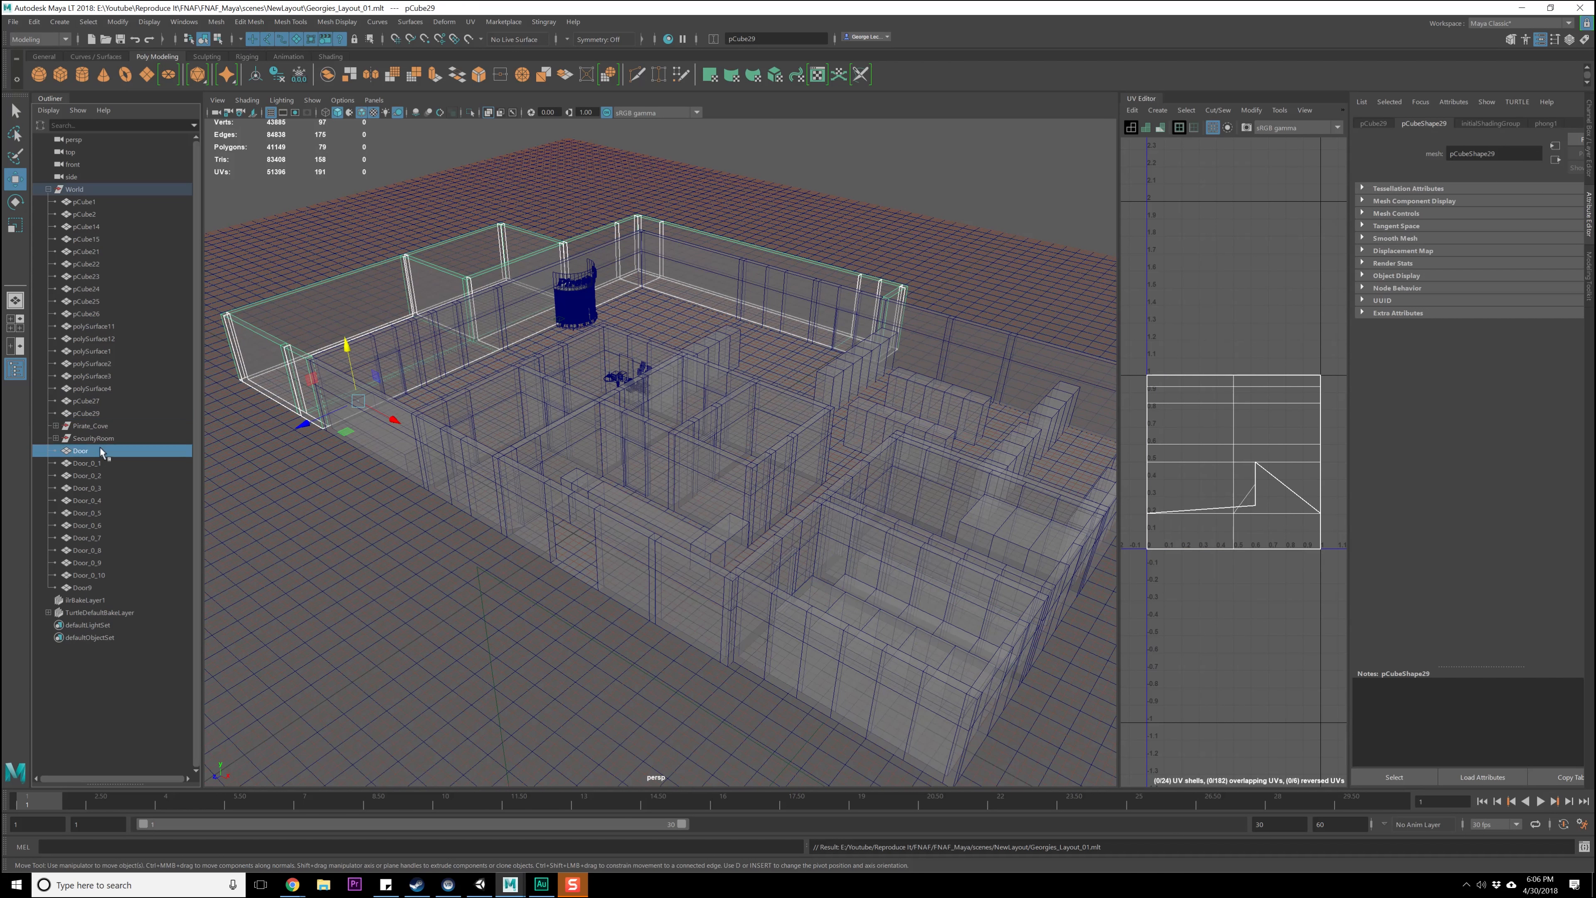
click(100, 513)
click(101, 551)
click(100, 576)
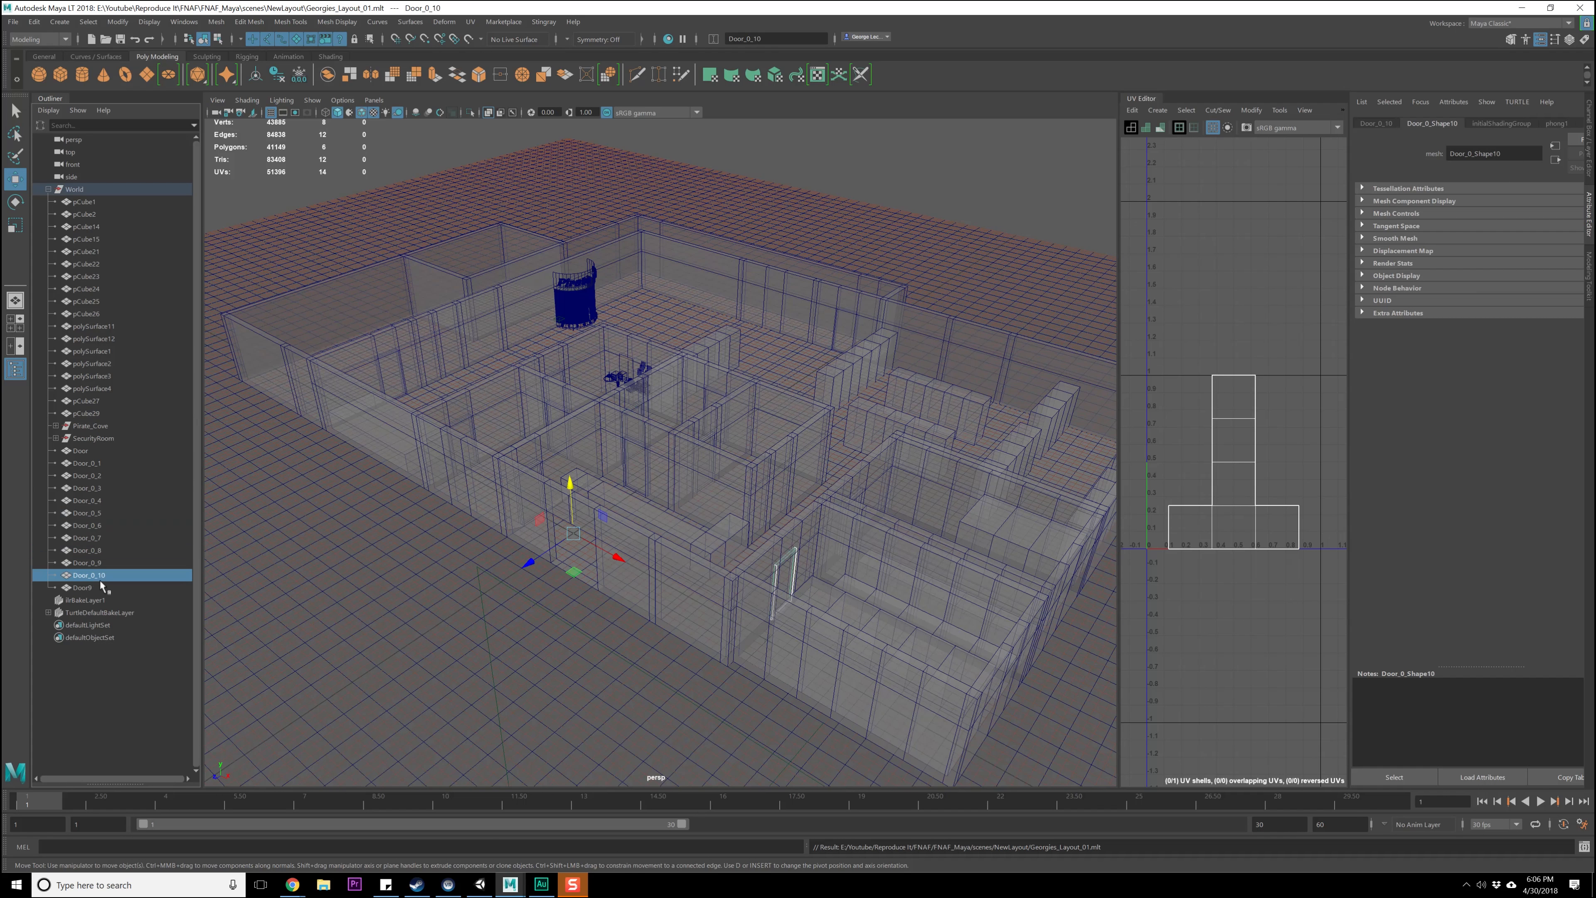
- Rename Door9 to Door_0_11 and save the scene
click(103, 588)
double_click(103, 587)
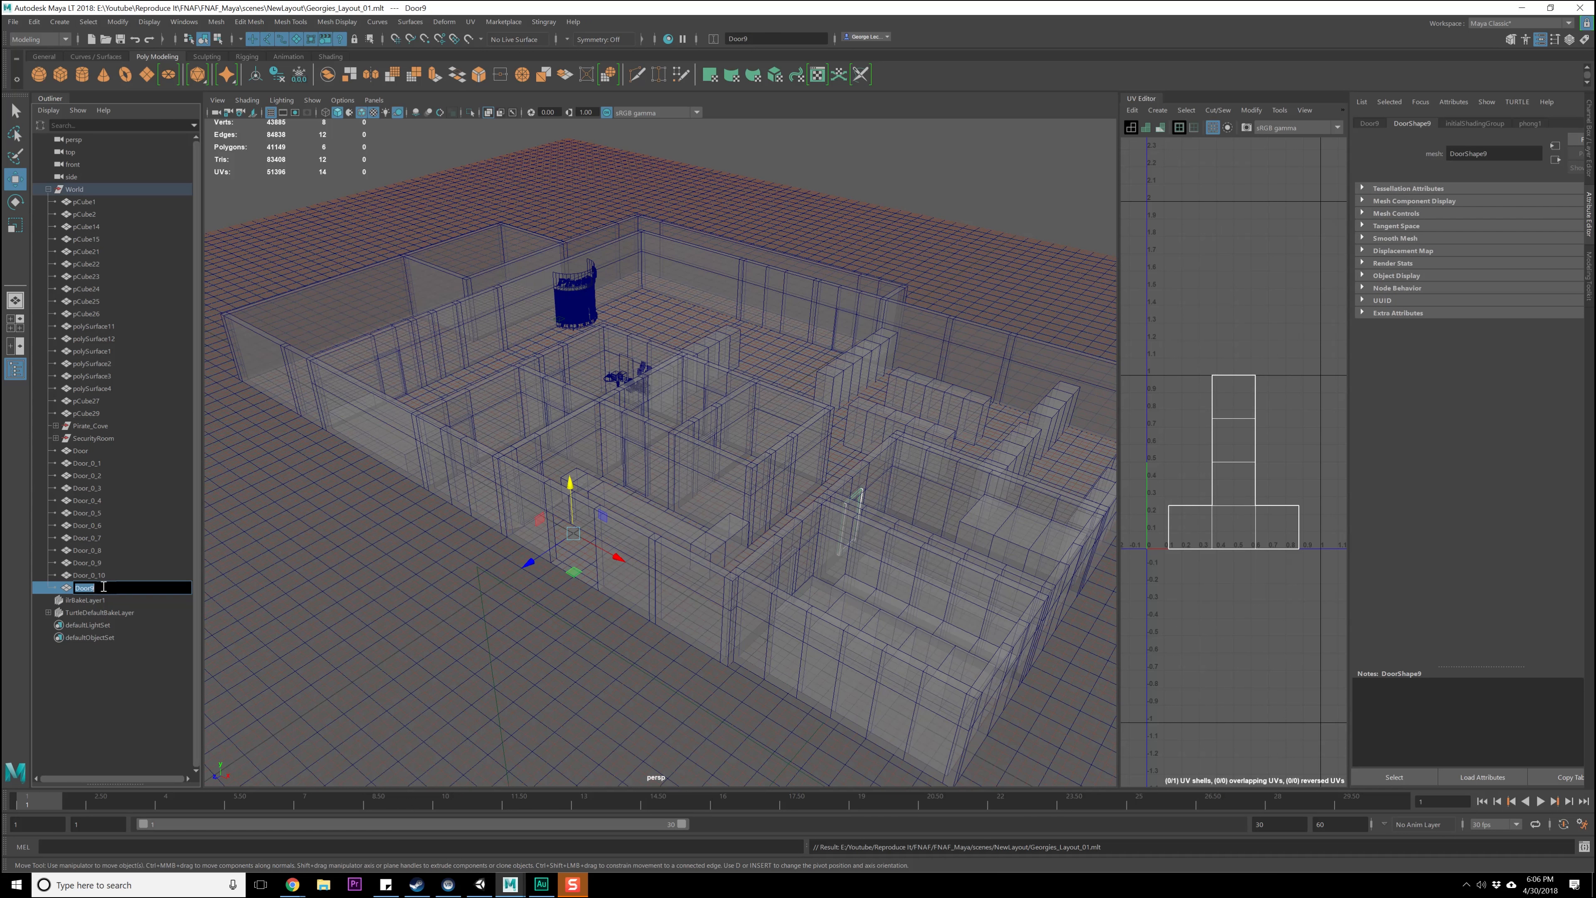
text(Door_0_11)
key(Return)
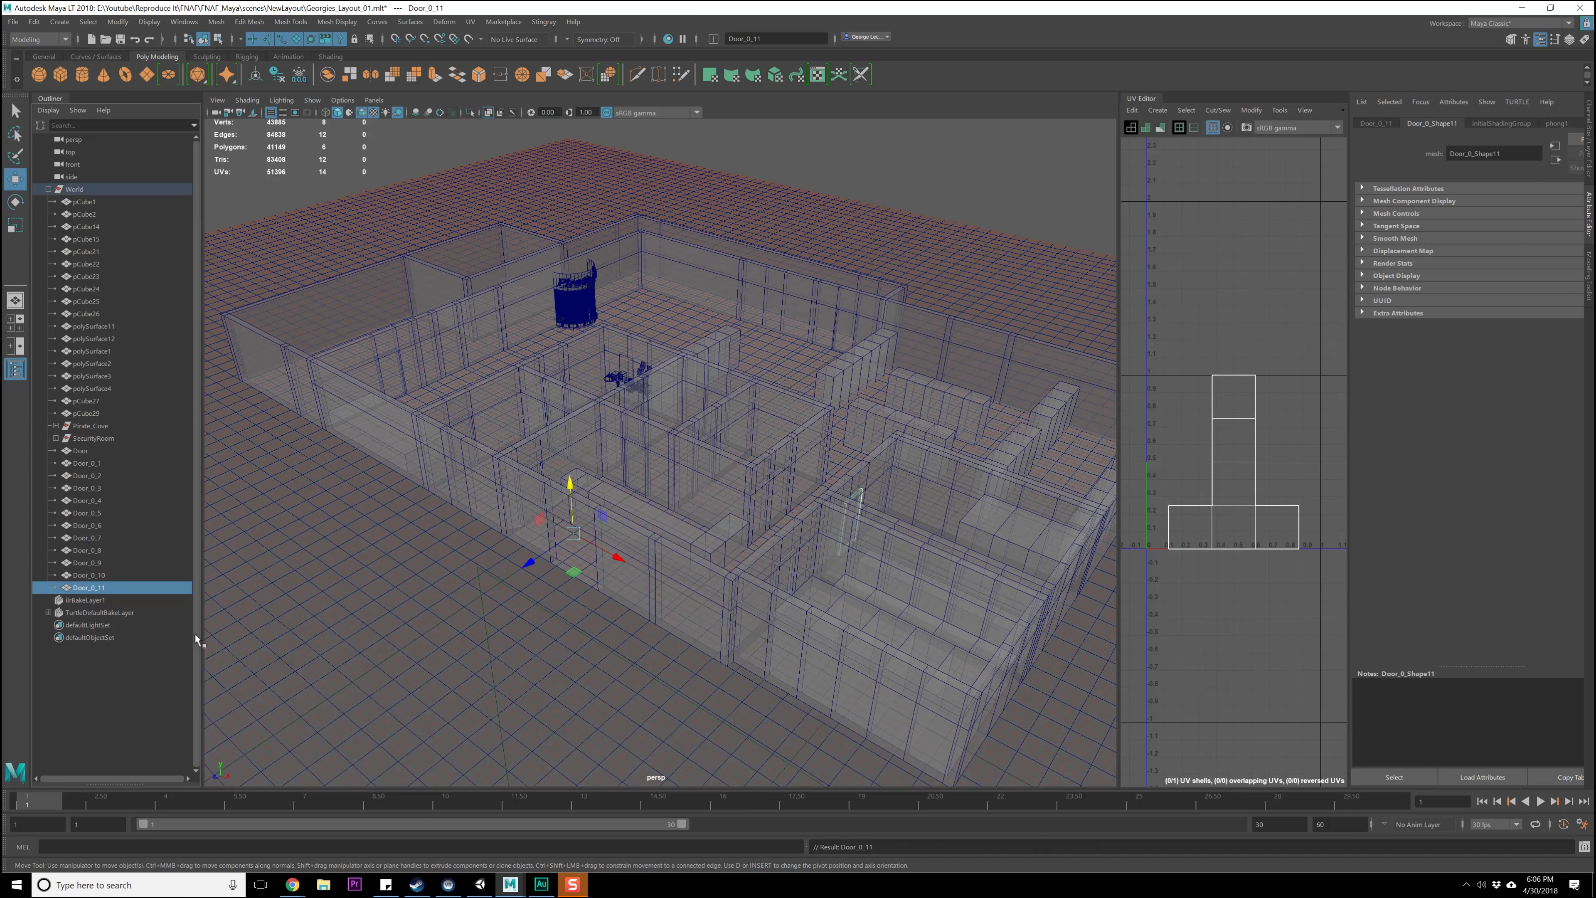
click(100, 451)
key(ctrl+s)
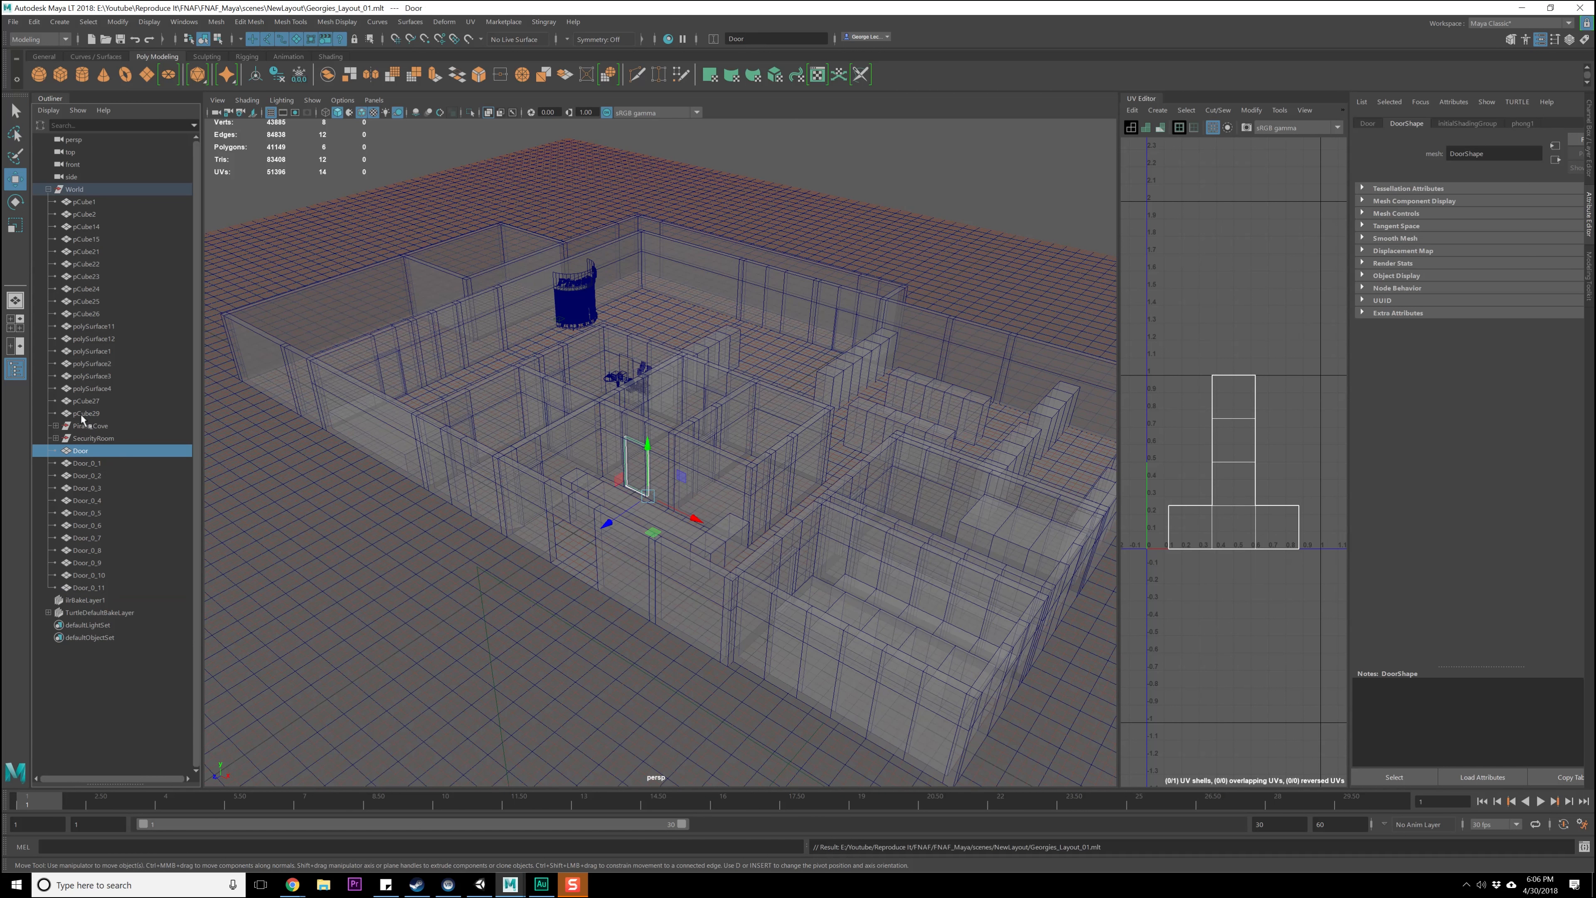
- Delete all construction history in the scene with the World group selected, and save the scene
click(74, 190)
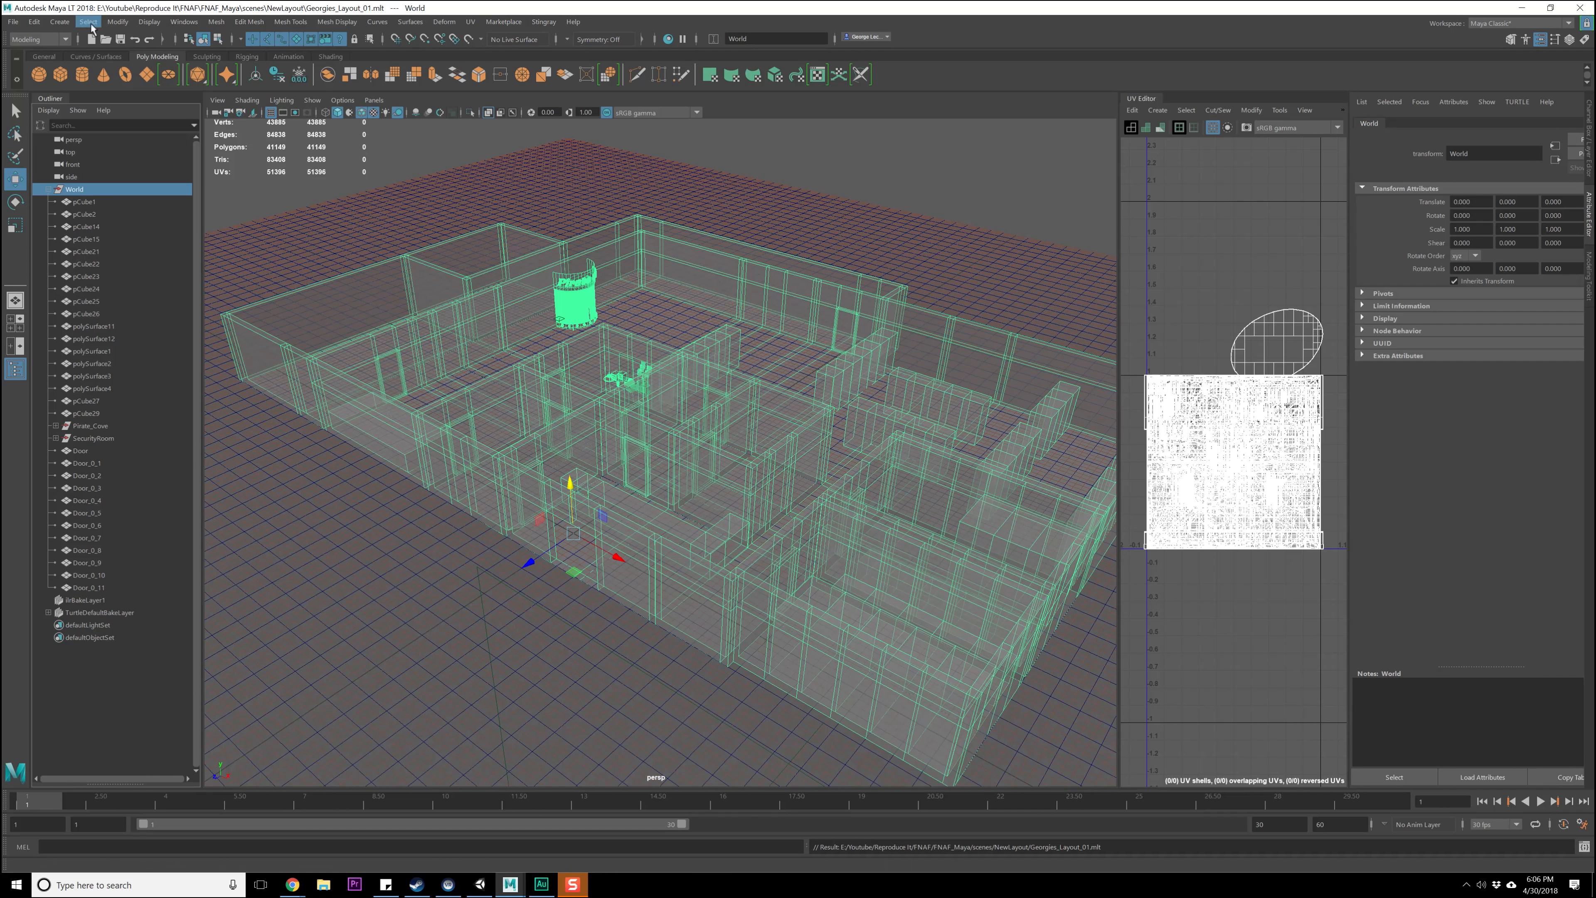
click(41, 25)
mouse_move(109, 182)
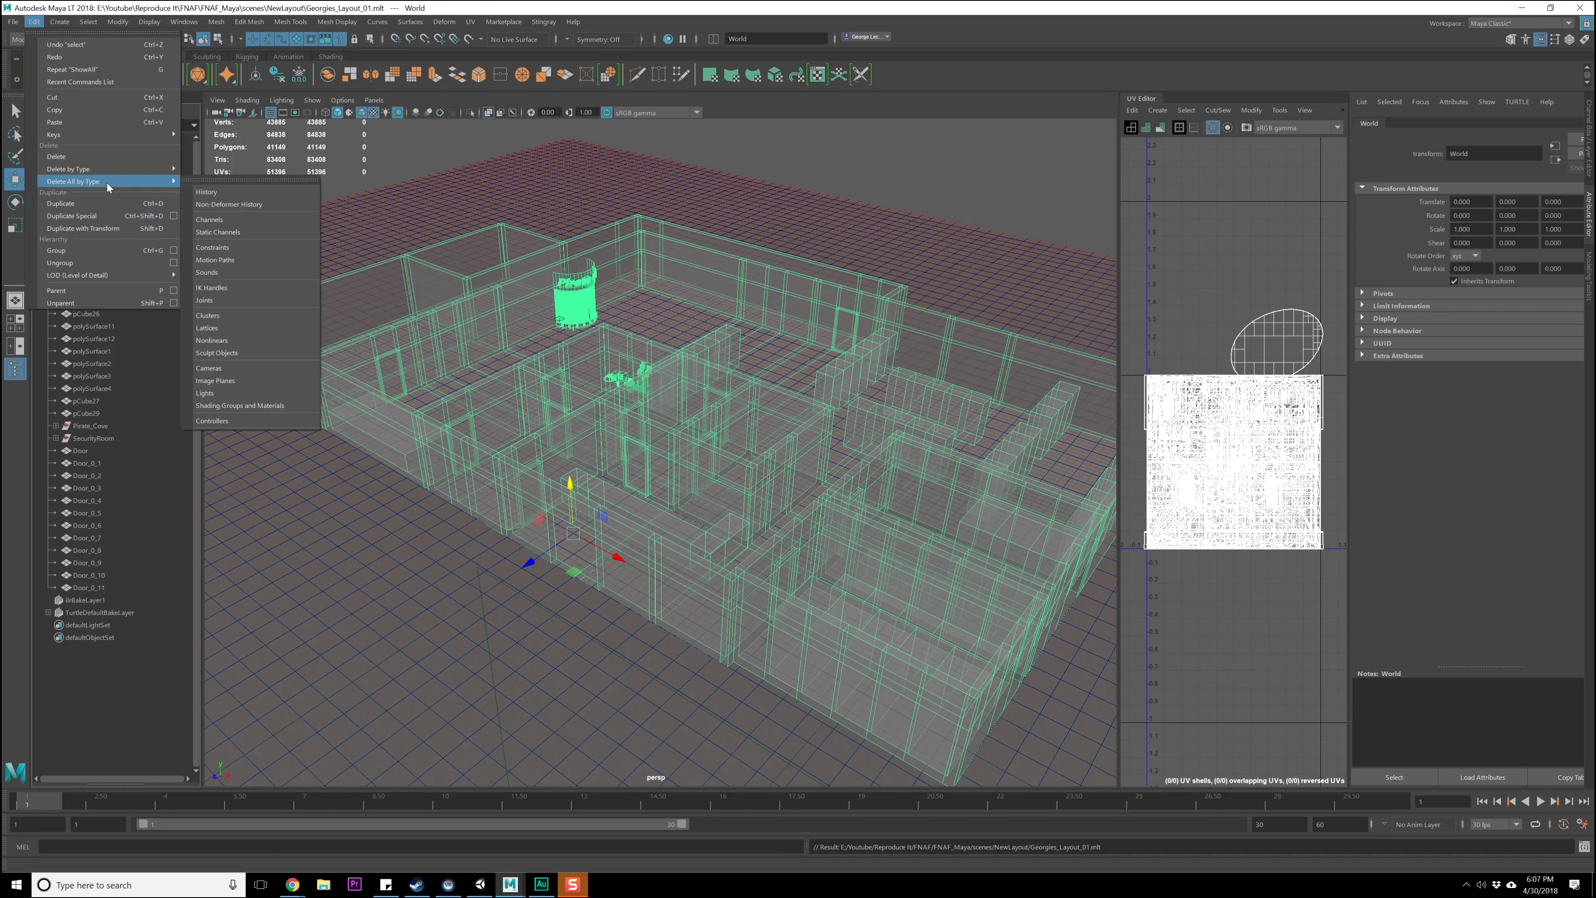
click(200, 194)
key(ctrl+s)
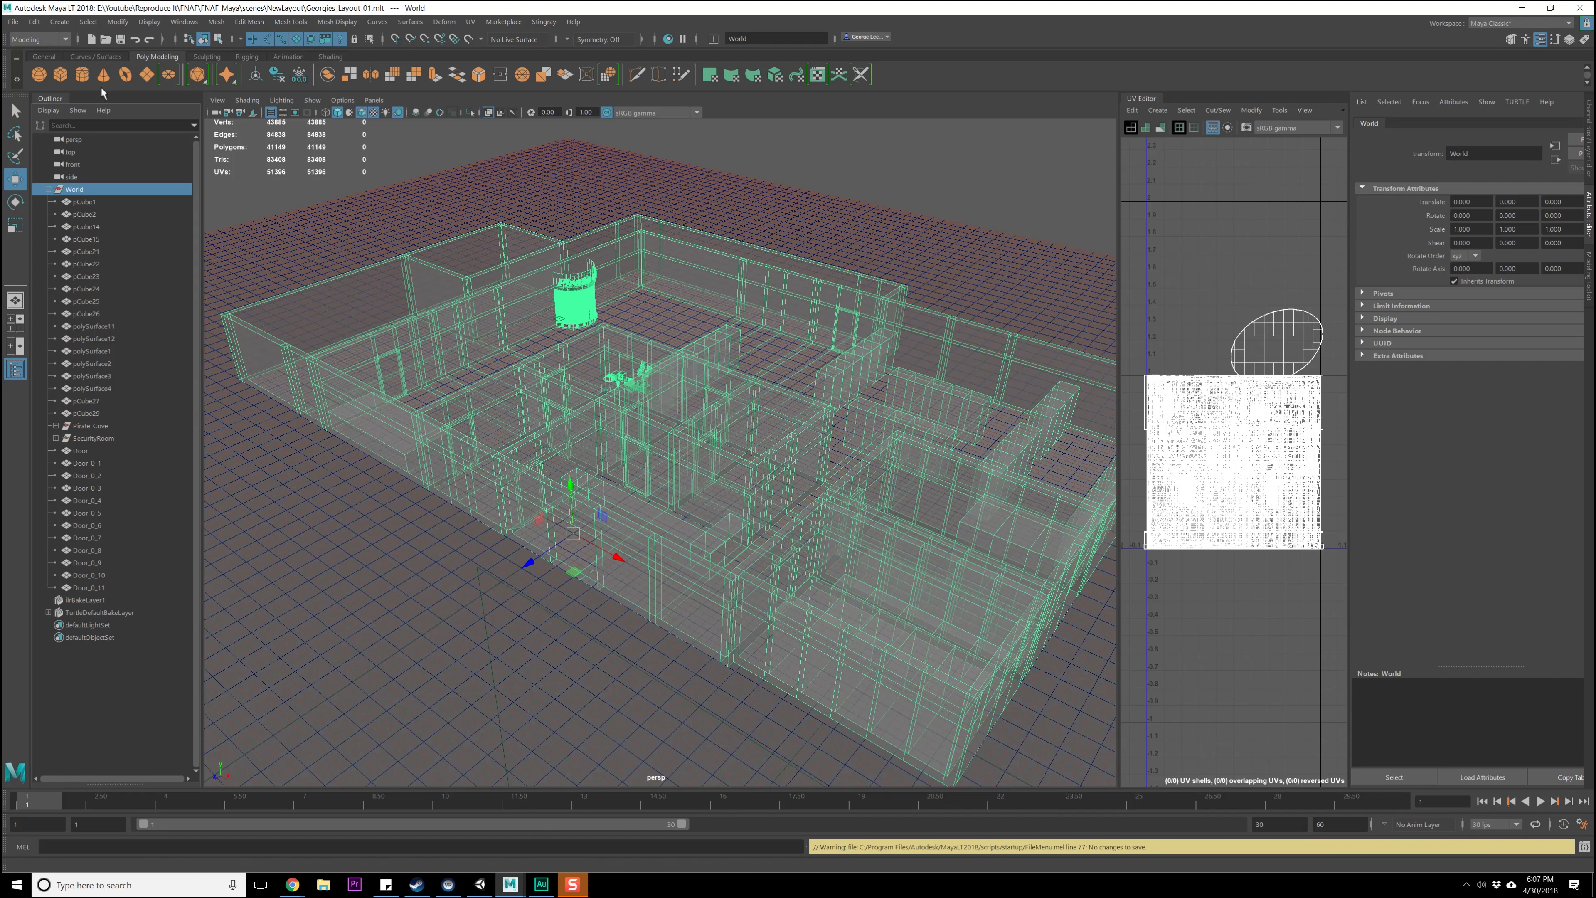
- Center the pivots of all door meshes in the World group, from Door to Door_0_11
alt+right_drag(565, 470, 653, 486)
alt+drag(653, 485, 618, 490)
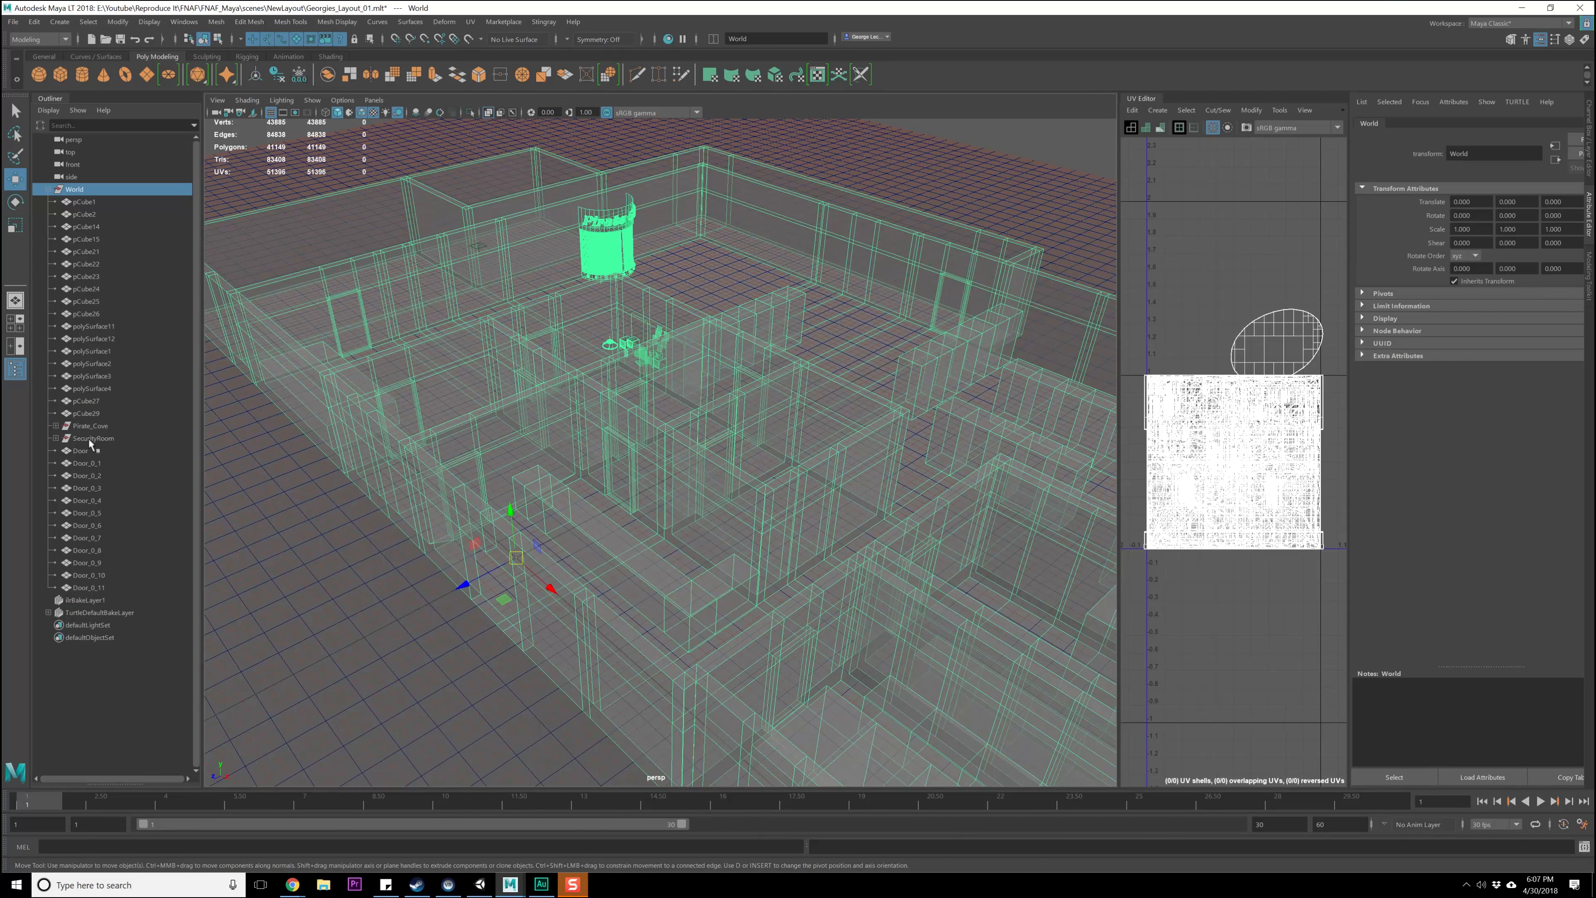
click(81, 450)
shift+click(105, 587)
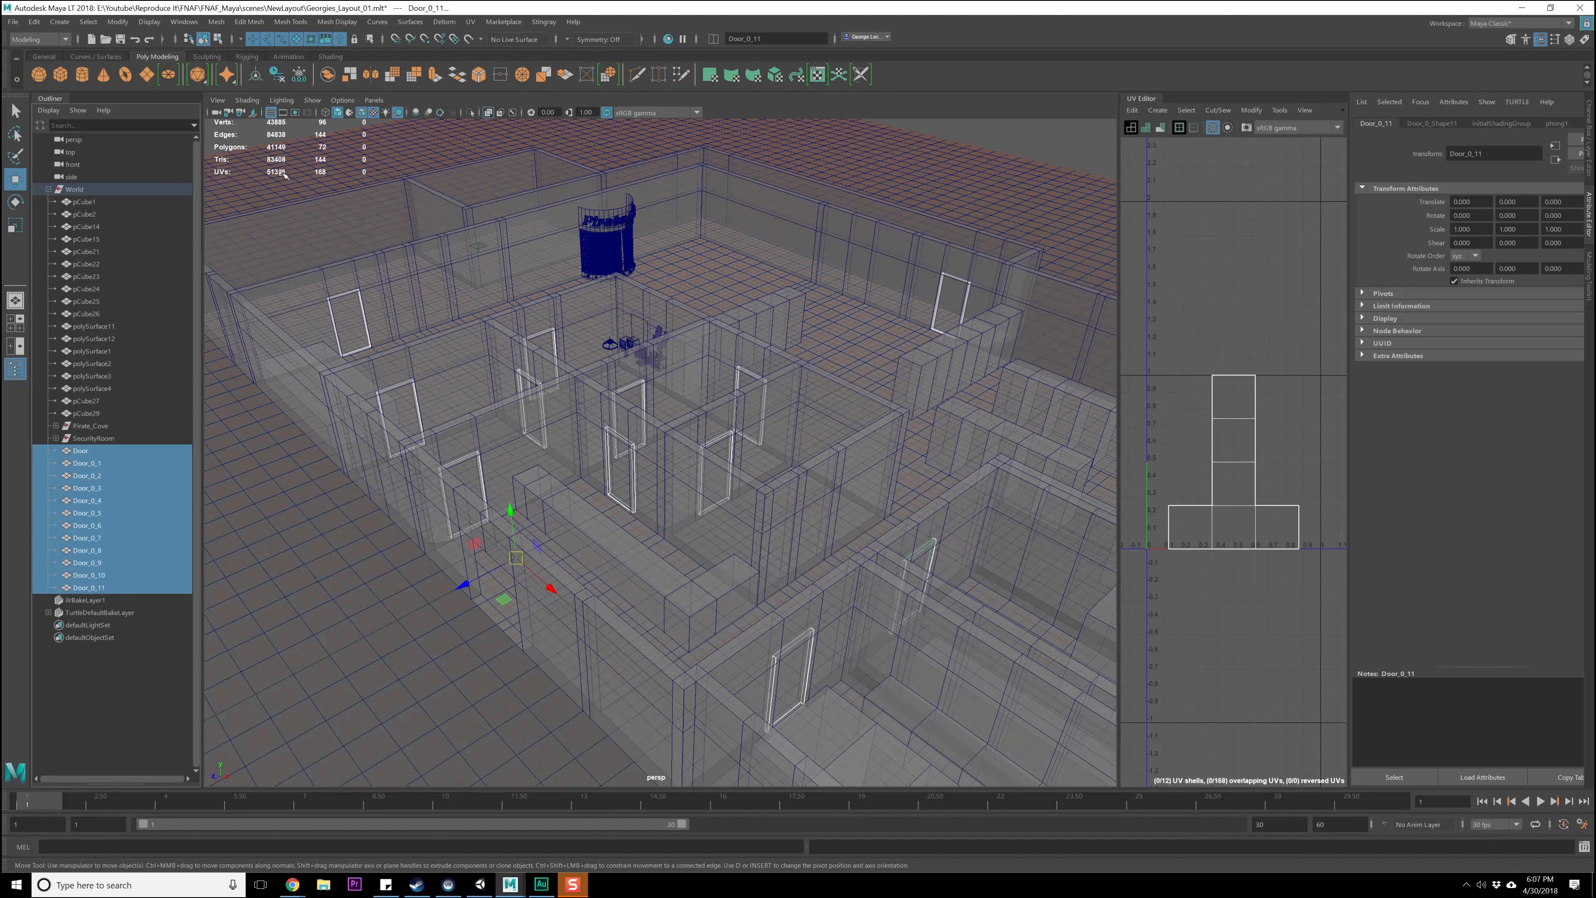
click(126, 25)
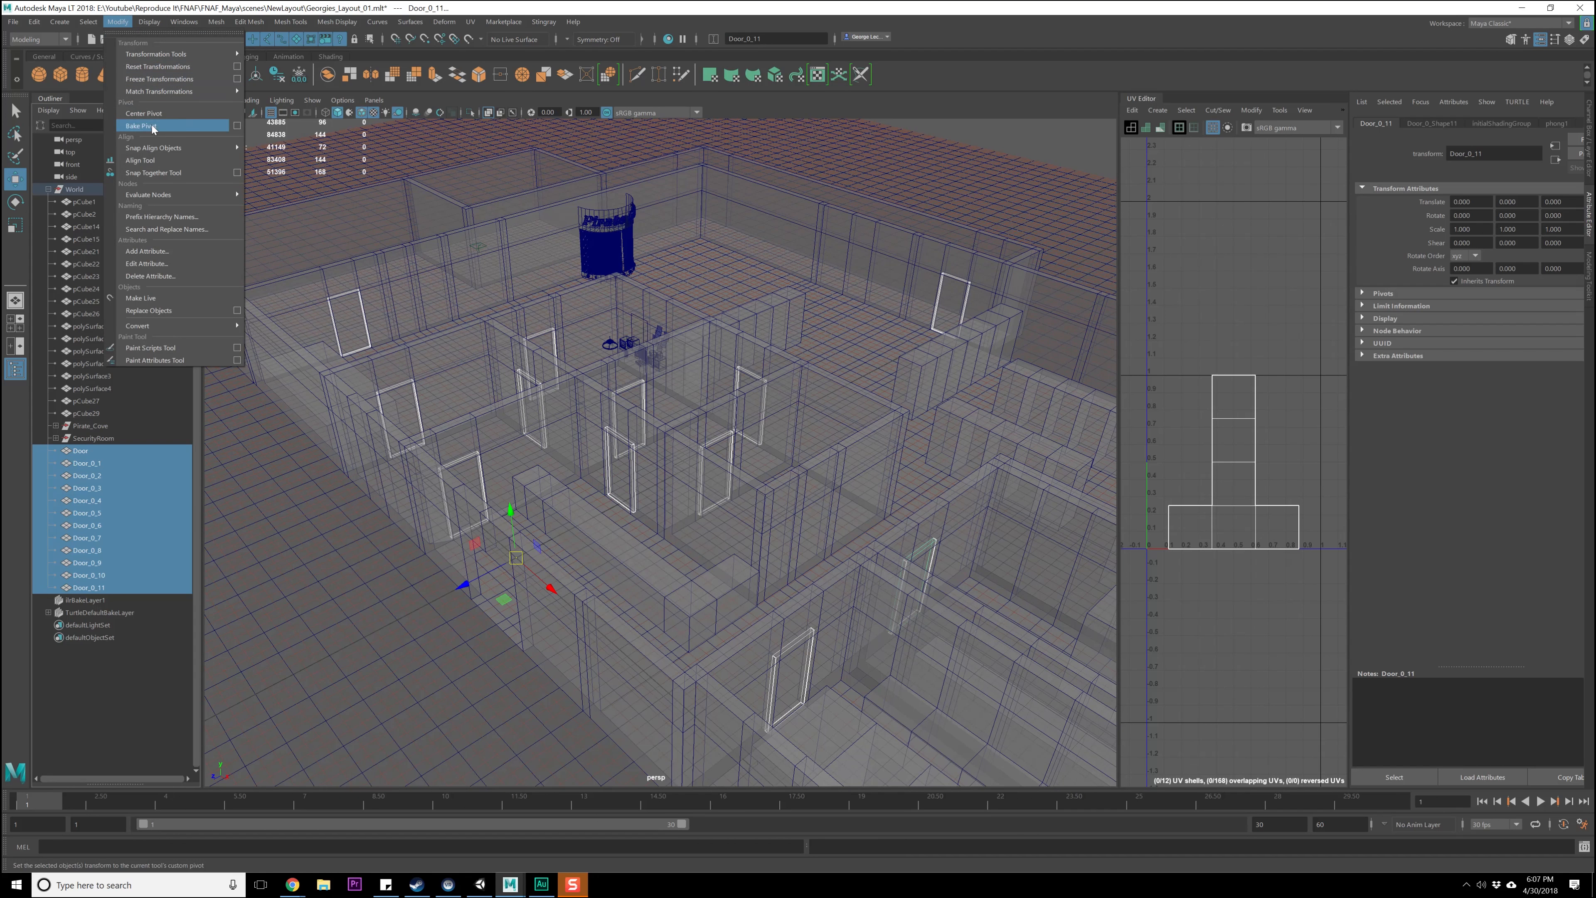
click(158, 118)
alt+drag(403, 597, 459, 609)
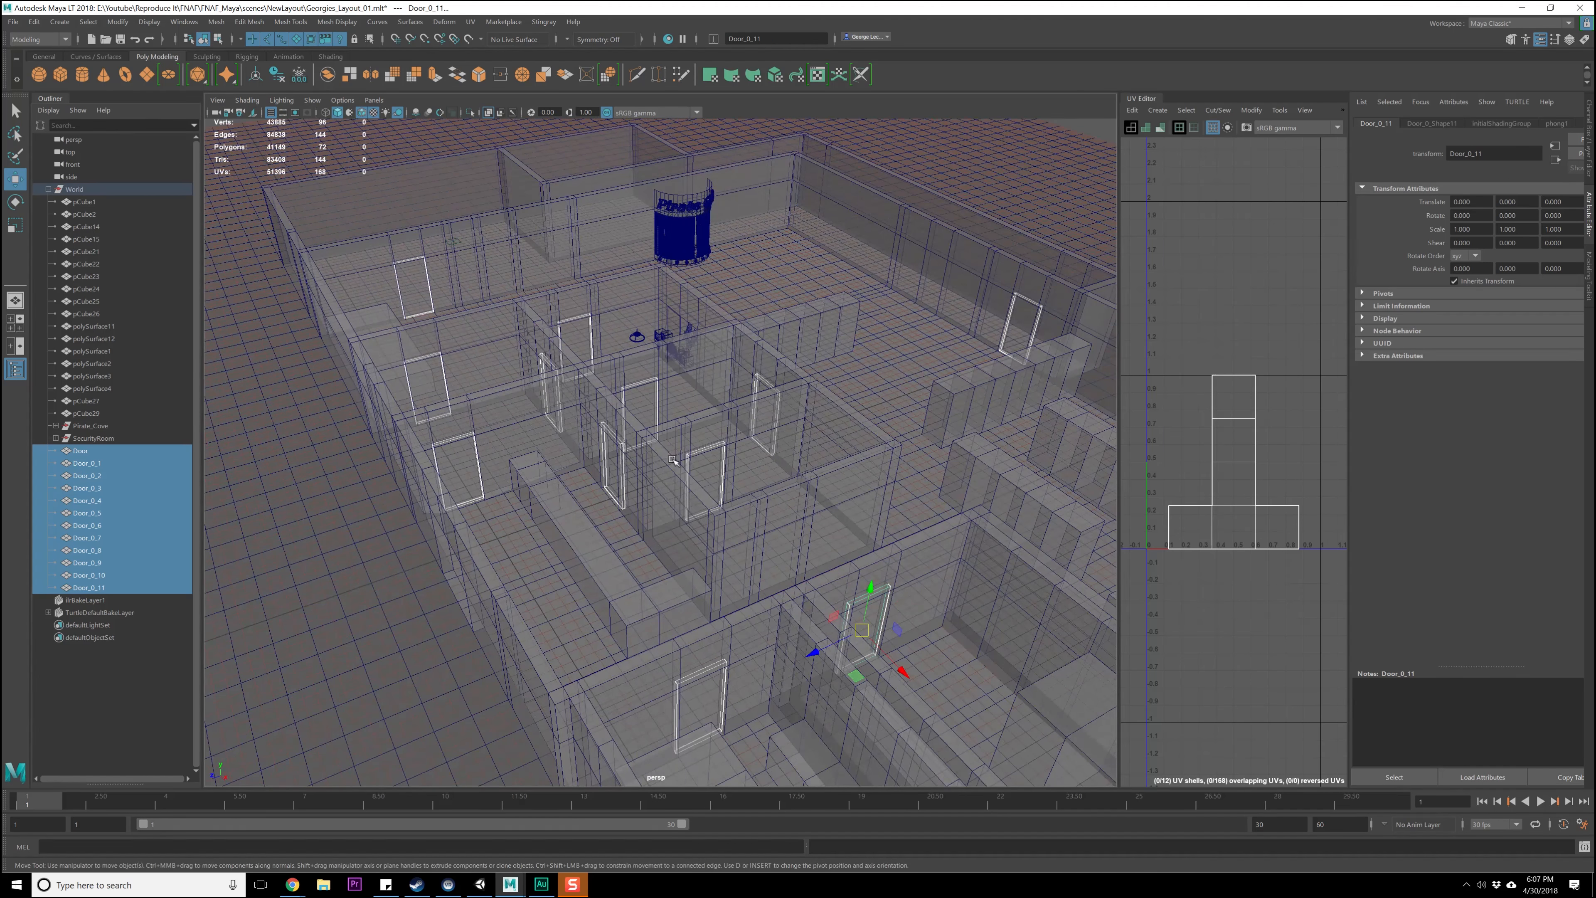
- Move the pivot of Door_0_9 to the vertical side edge of the door, snapping it to the door's vertices
click(701, 462)
mouse_move(709, 462)
alt+mouse_down()
mouse_move(701, 479)
mouse_move(748, 467)
mouse_move(718, 460)
alt+mouse_up()
scroll(701, 479, up, 5)
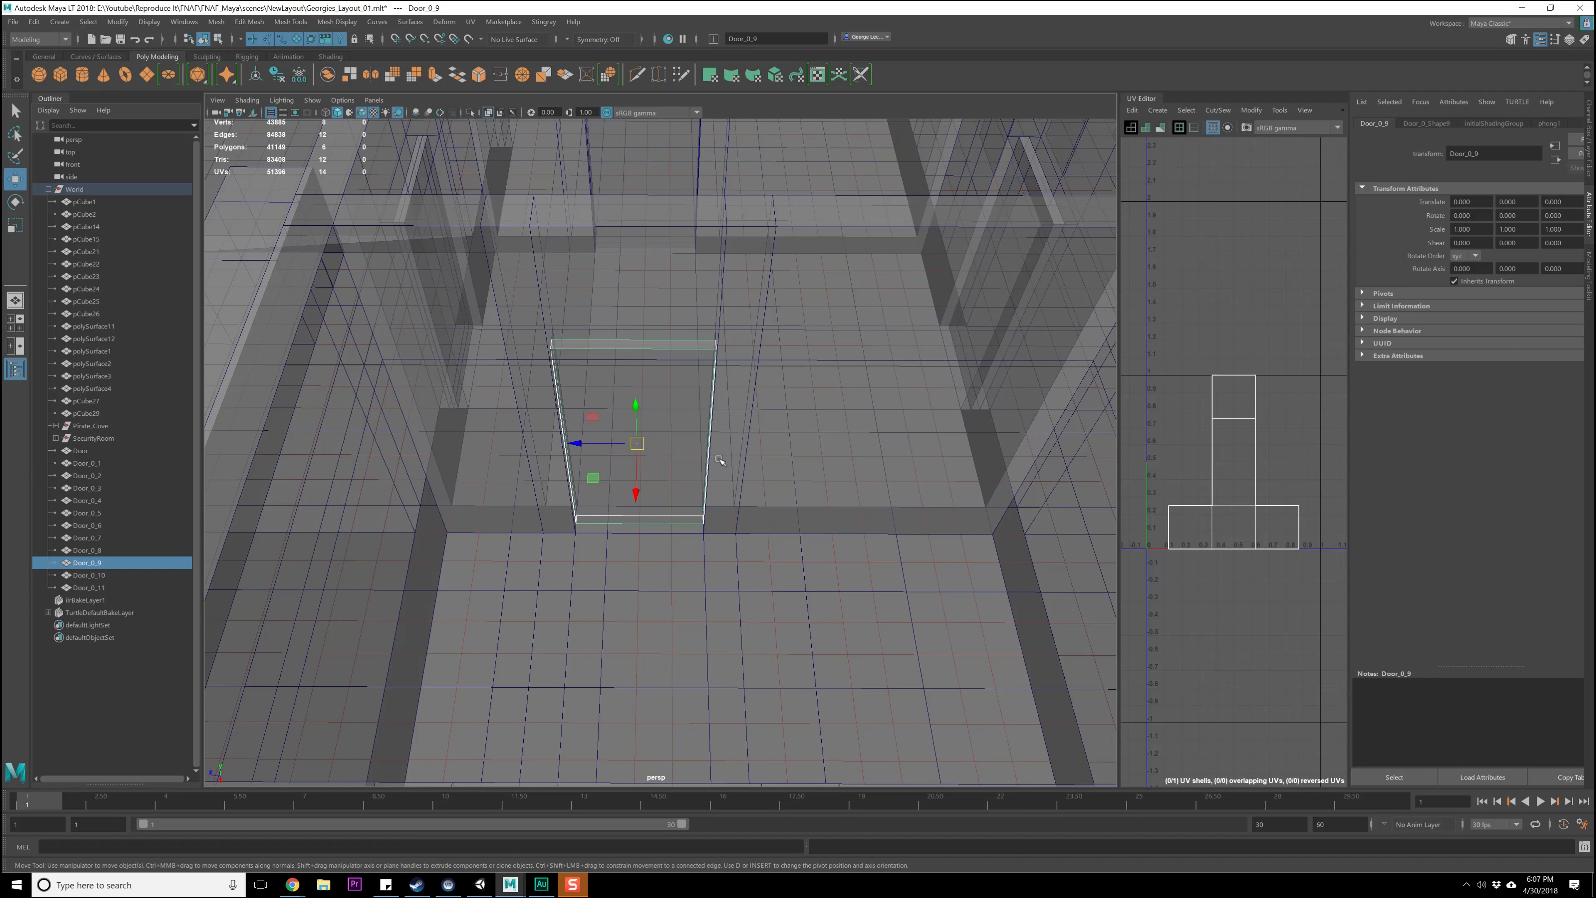
key(d)
drag(581, 448, 553, 349)
key(d)
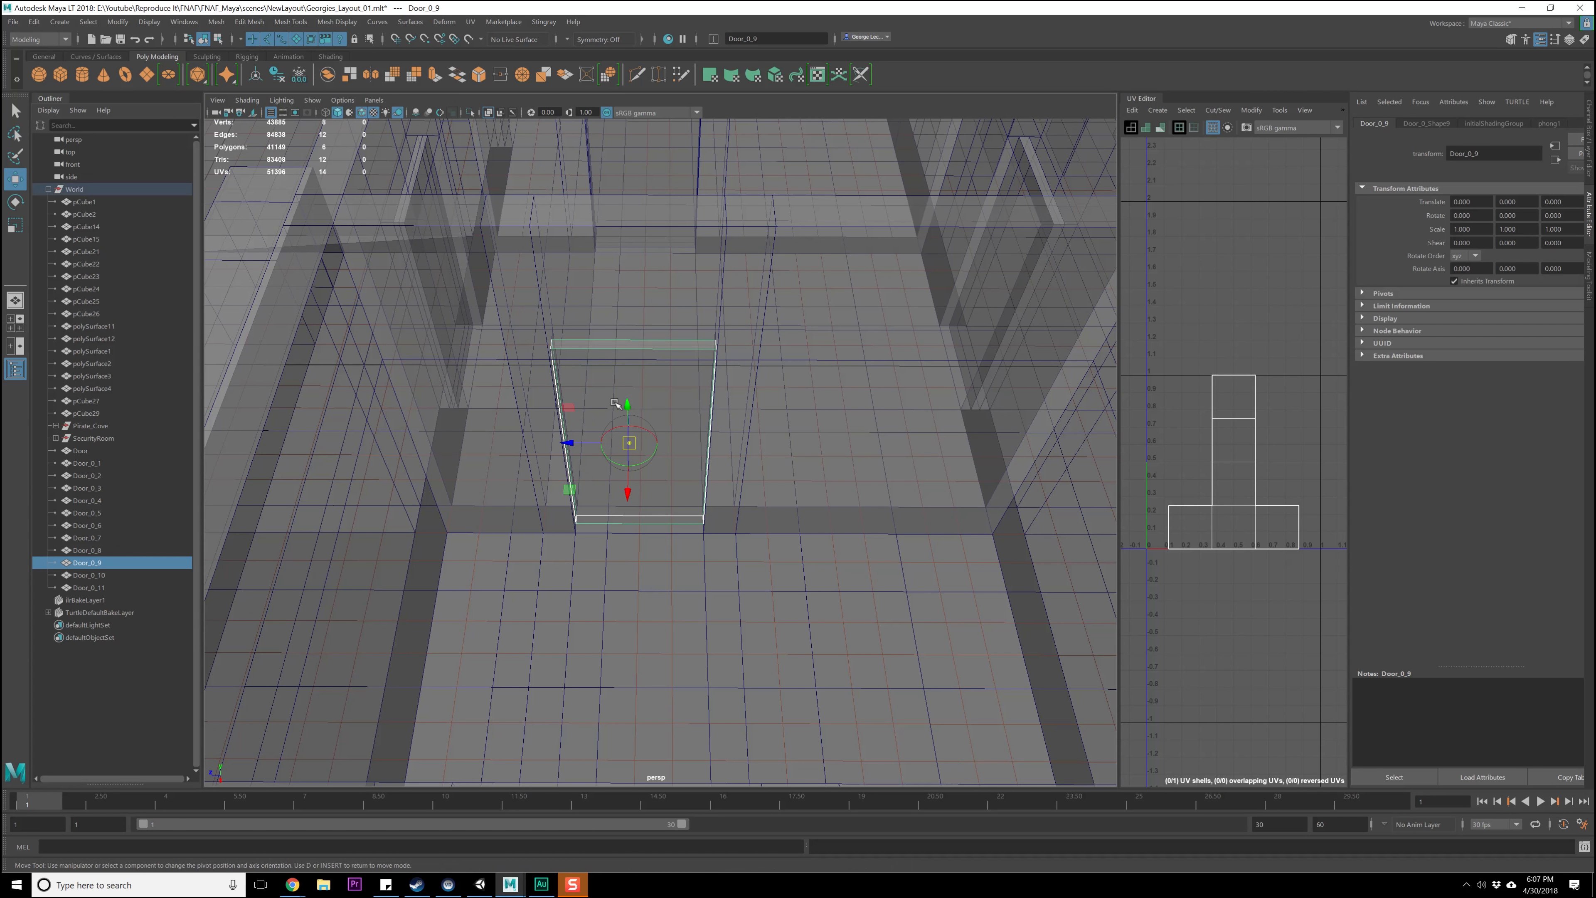
drag(571, 445, 565, 369)
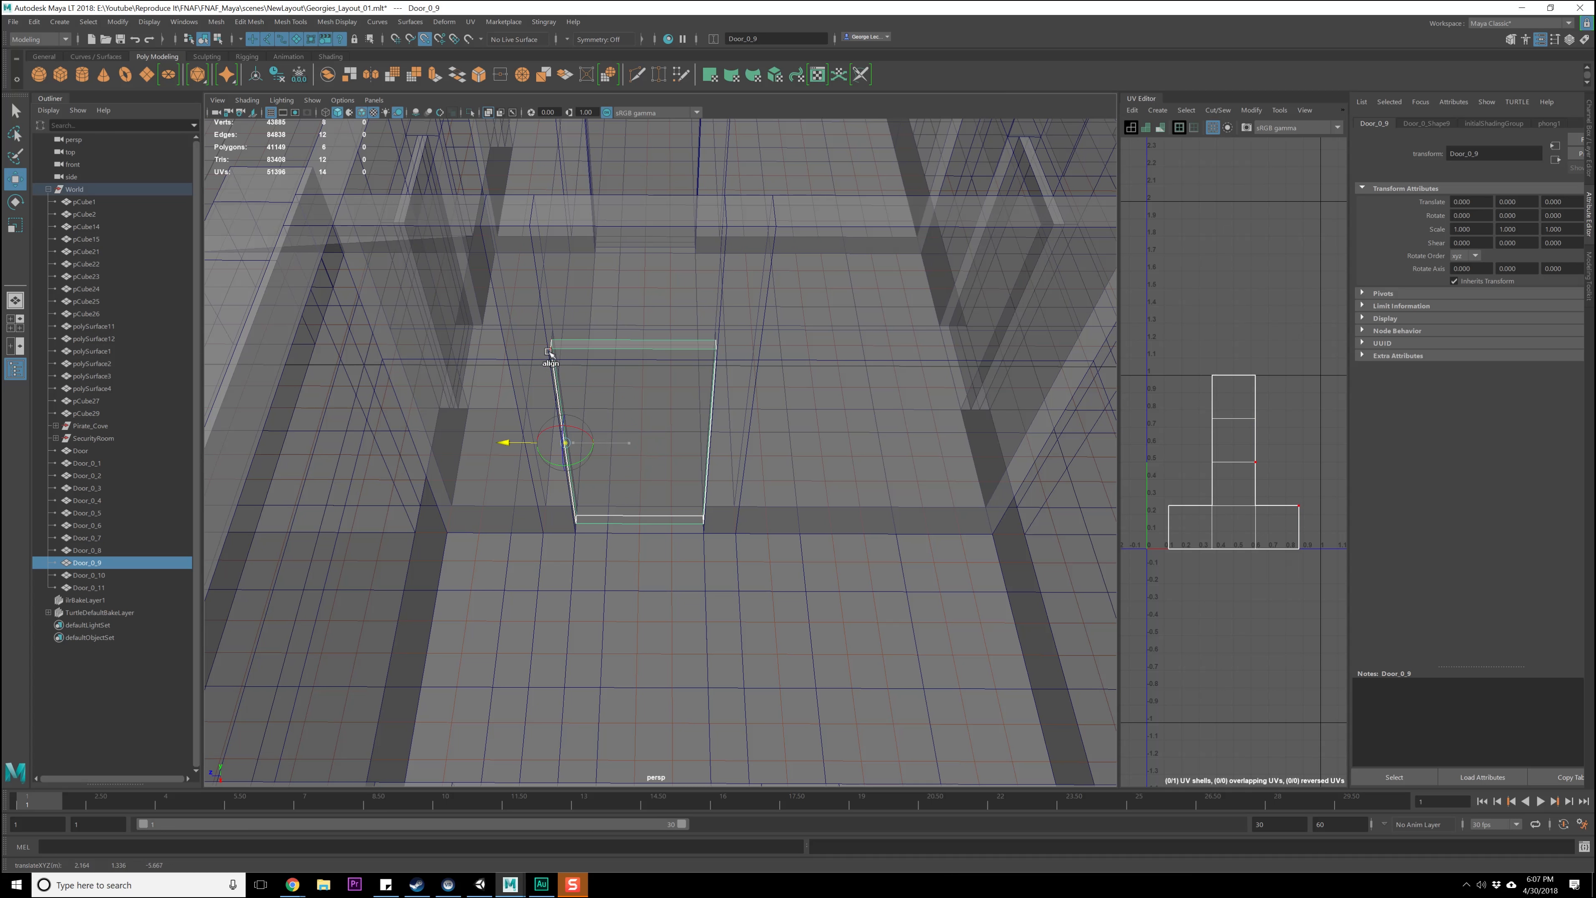
- Select the door near Door_0_9 and move its pivot to the door's side edge
alt+middle_drag(784, 275, 620, 385)
alt+drag(620, 385, 650, 380)
alt+middle_drag(433, 370, 640, 424)
click(577, 396)
key(d)
drag(605, 442, 615, 384)
- Snap the pivot of Door_0_1 to the door's vertical side edge
click(87, 462)
key(f)
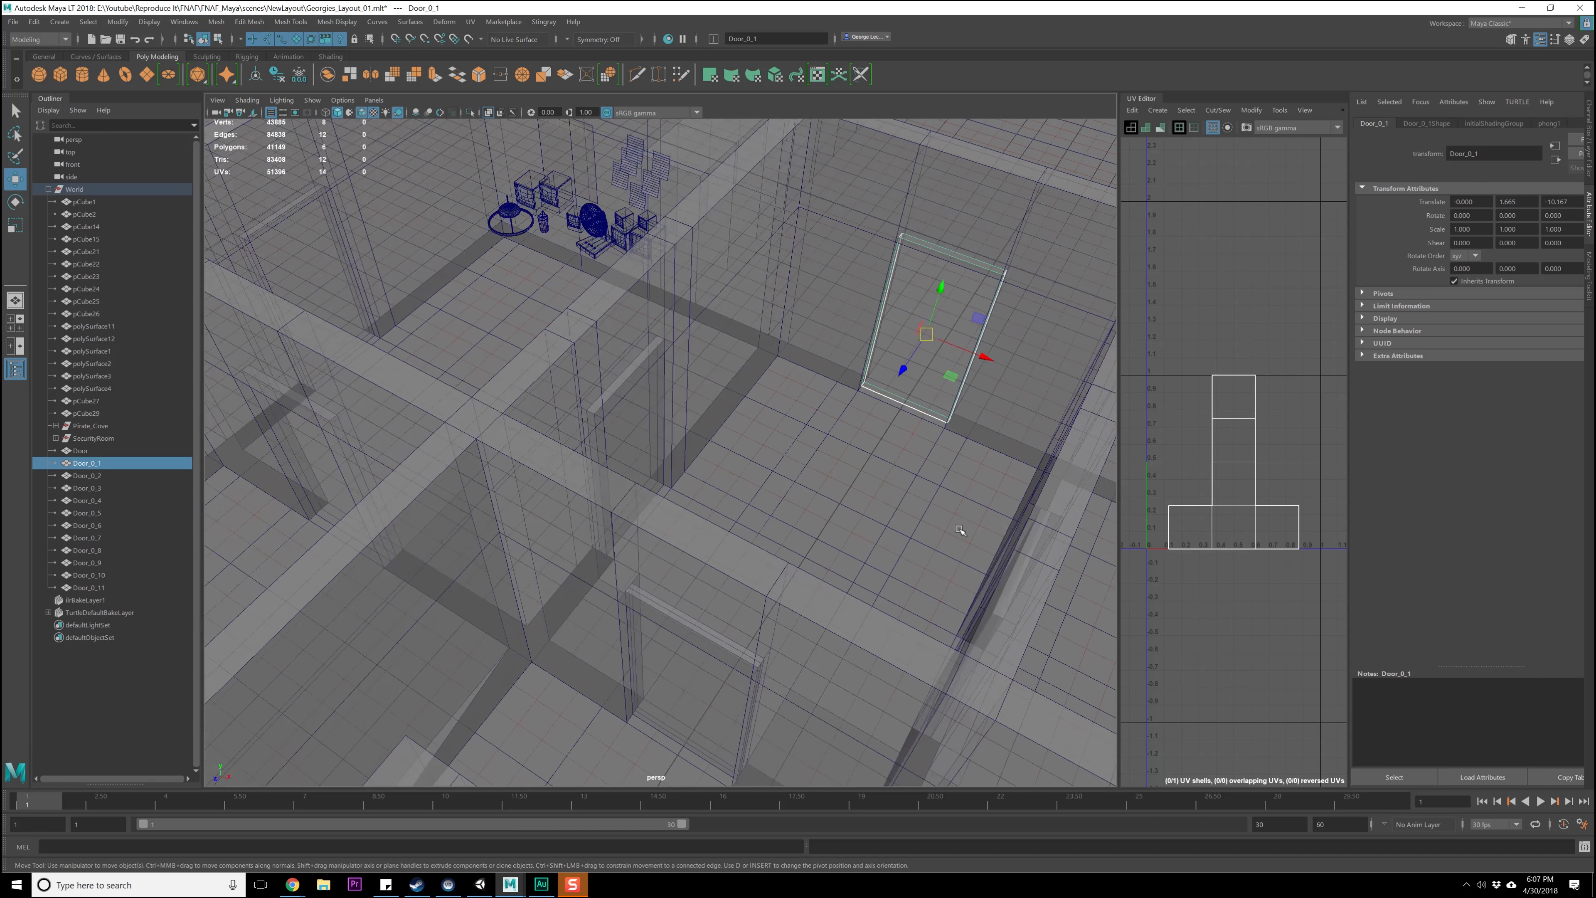
alt+drag(720, 531, 734, 525)
key(d)
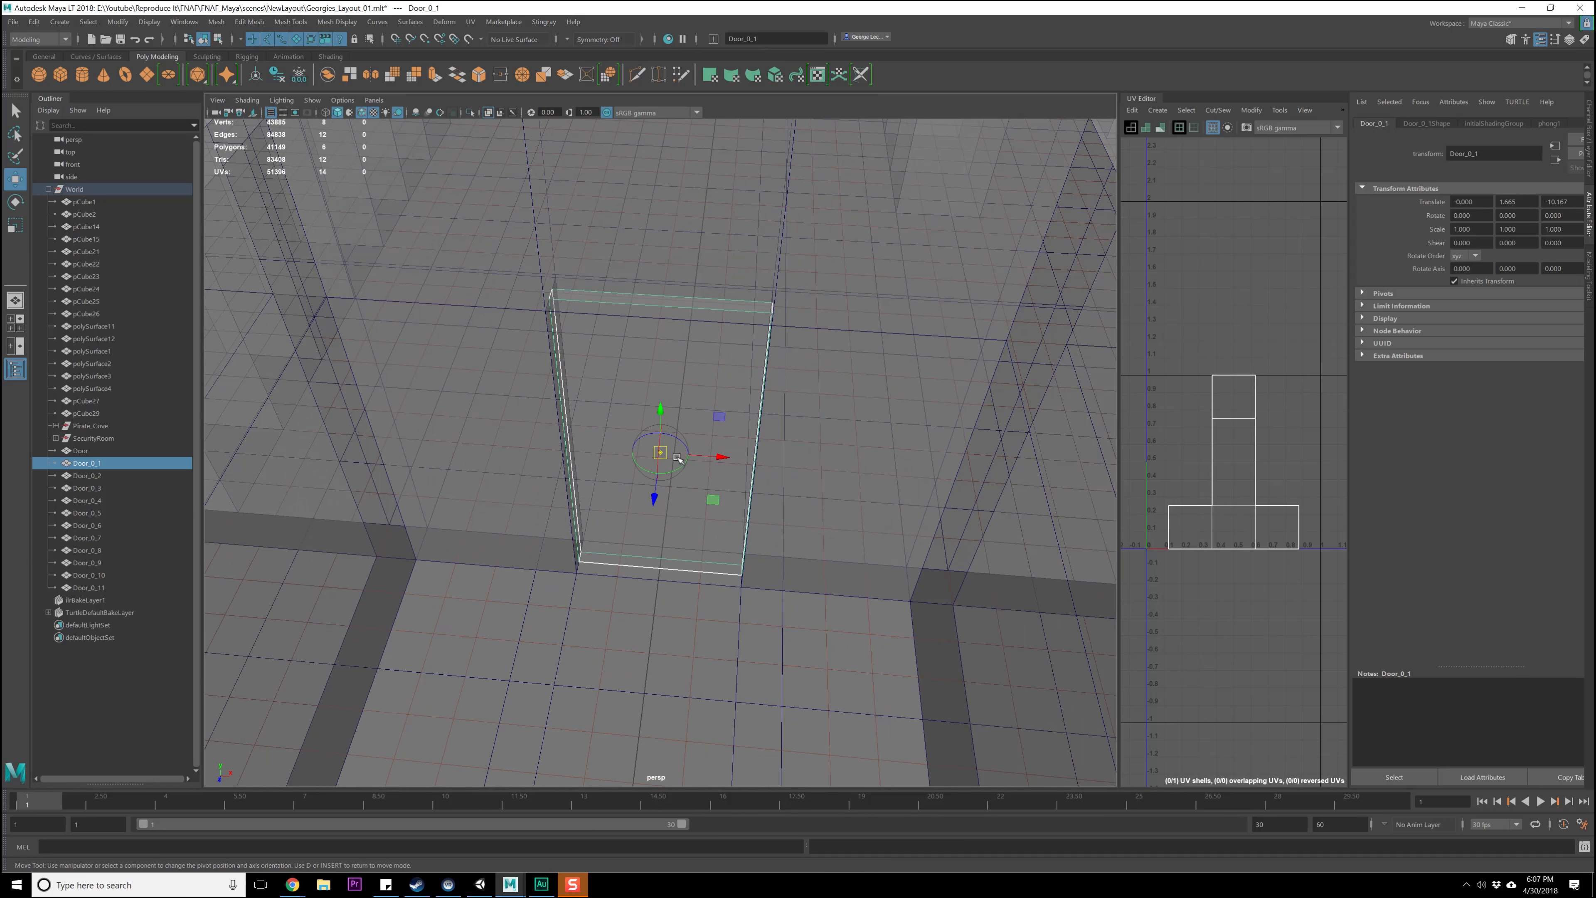
key(v)
drag(723, 461, 566, 377)
scroll(581, 363, down, 5)
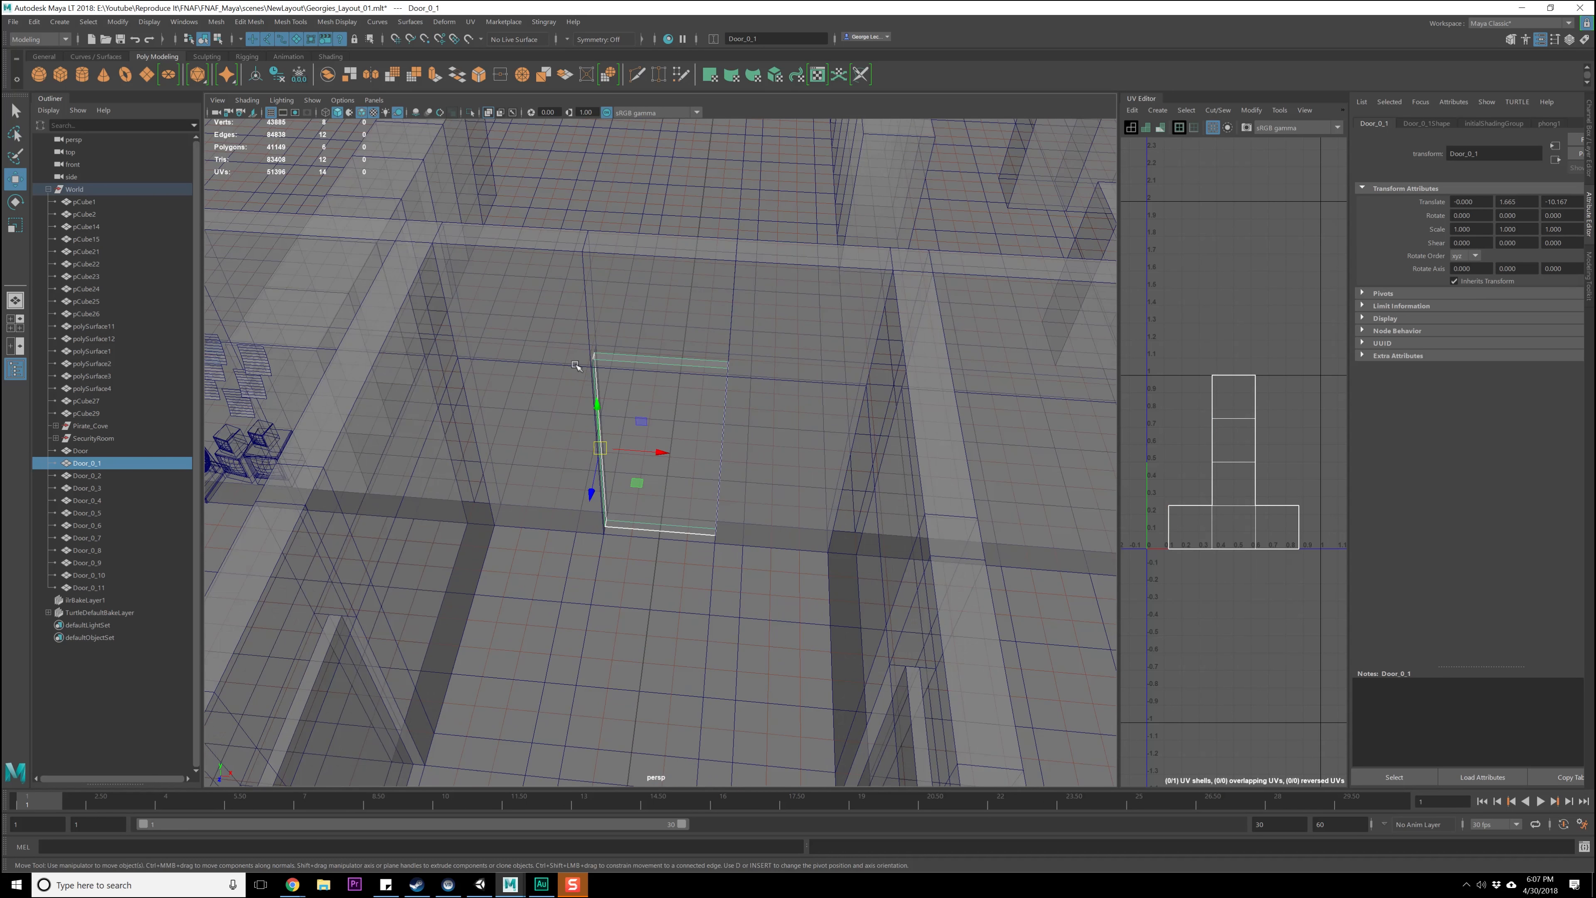
- Snap the pivot of the mesh named Door to its vertical side edge
alt+middle_drag(580, 364, 753, 288)
alt+drag(752, 287, 477, 295)
alt+middle_drag(478, 296, 723, 467)
alt+drag(723, 467, 609, 383)
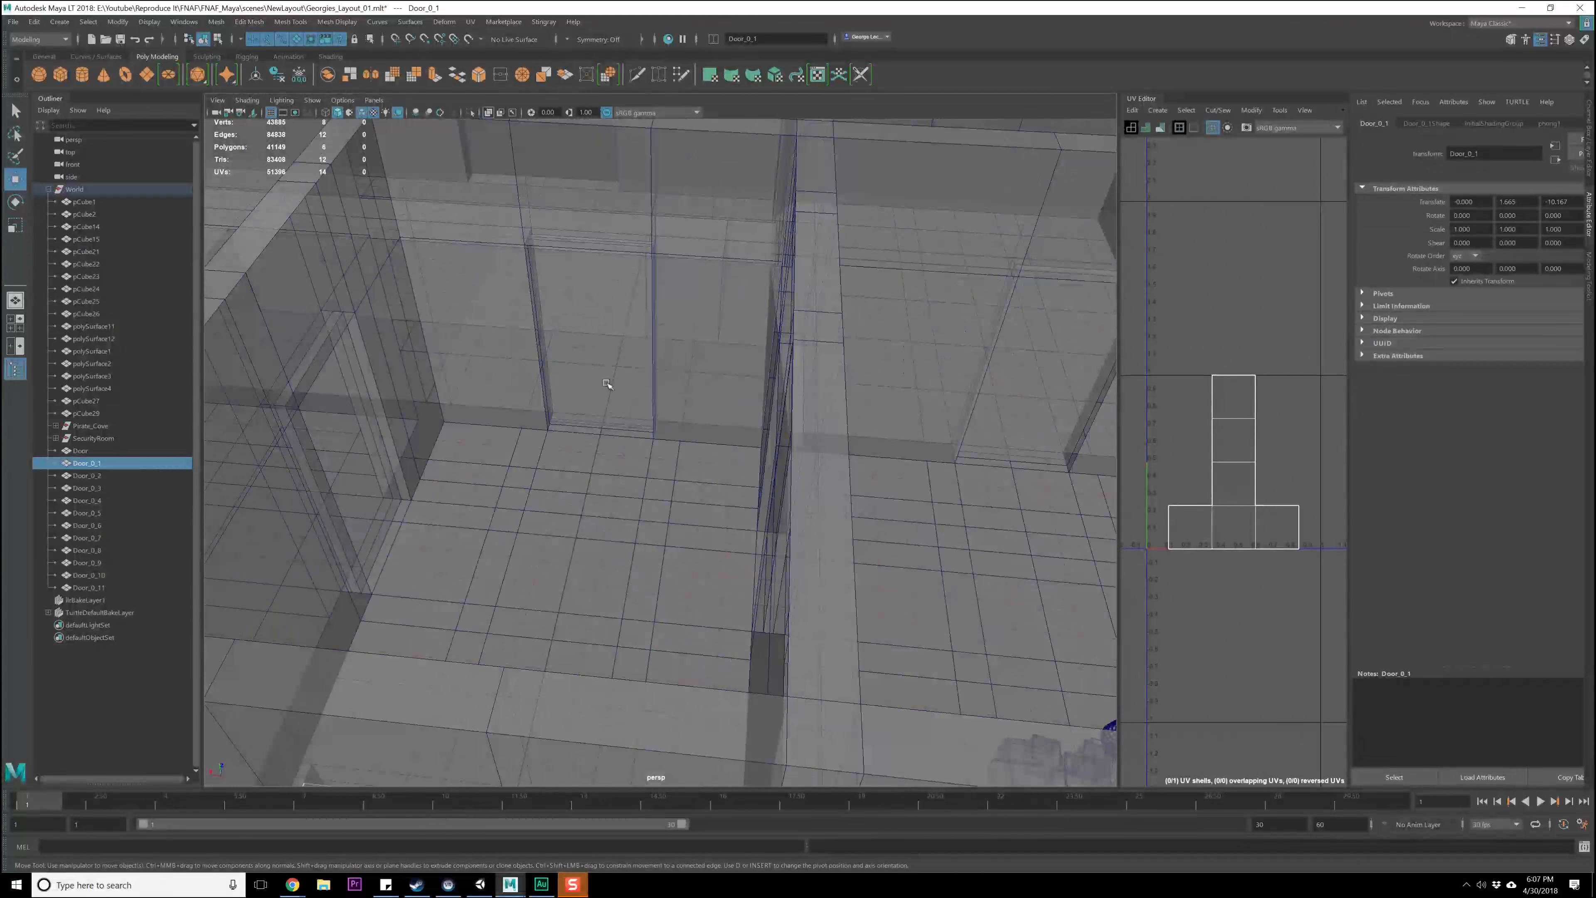
click(611, 370)
alt+middle_drag(611, 371, 635, 447)
scroll(635, 447, up, 4)
key(d)
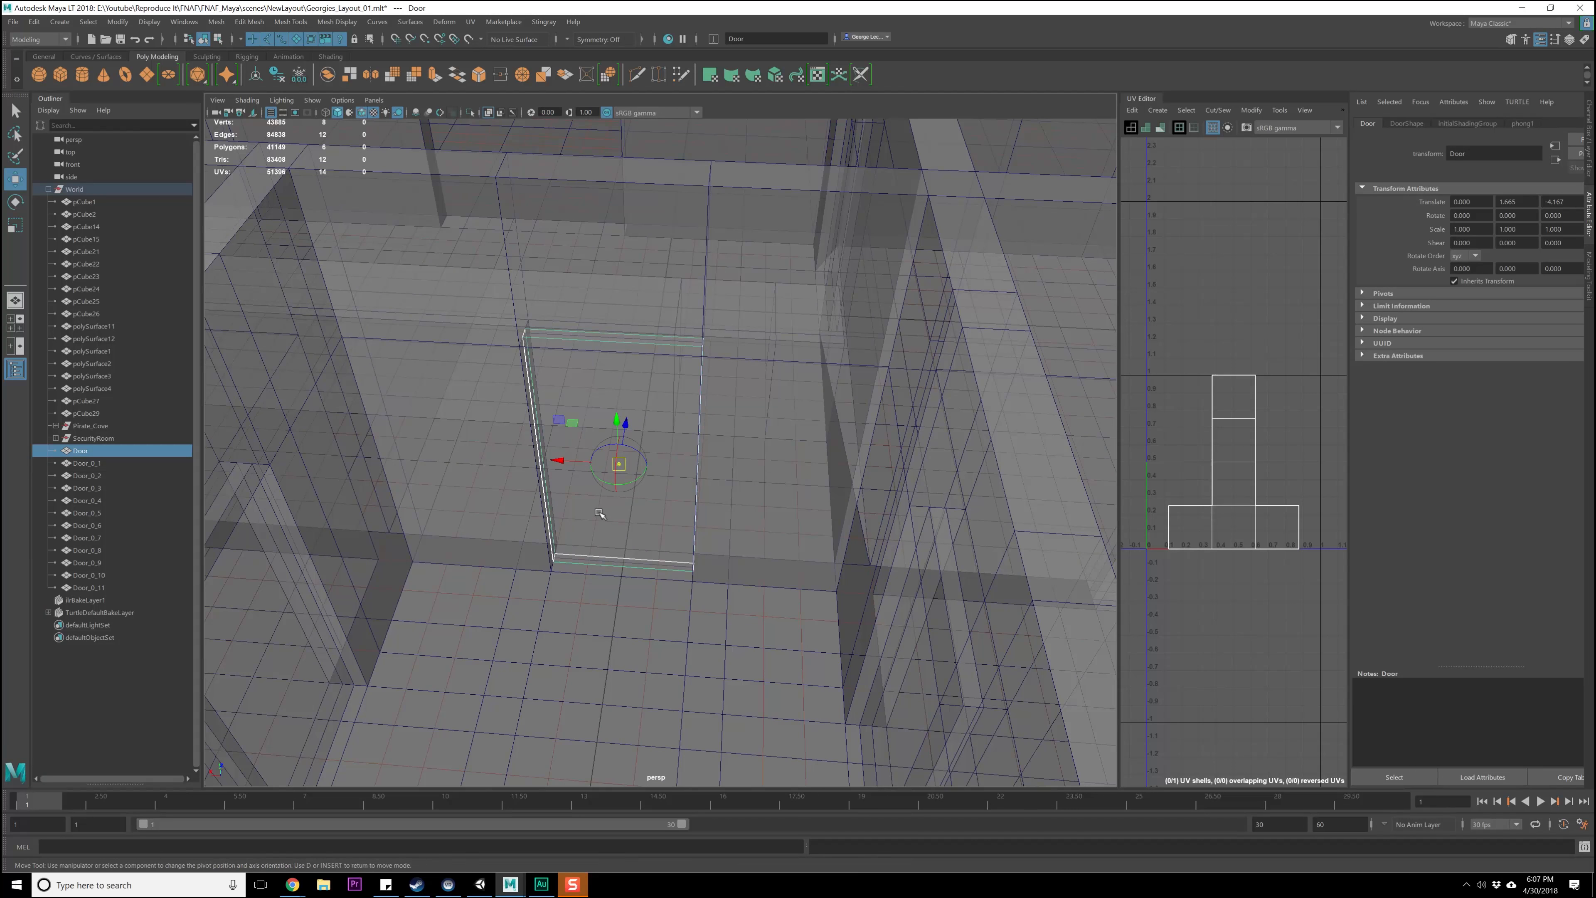
click(557, 463)
middle_click(523, 342)
scroll(523, 342, down, 4)
- Snap the pivot of Door_0_2 to its vertical side edge, undoing a misplaced pivot move
alt+middle_drag(943, 428, 563, 386)
click(655, 443)
key(d)
click(580, 470)
key(v)
middle_click(574, 383)
scroll(598, 394, down, 4)
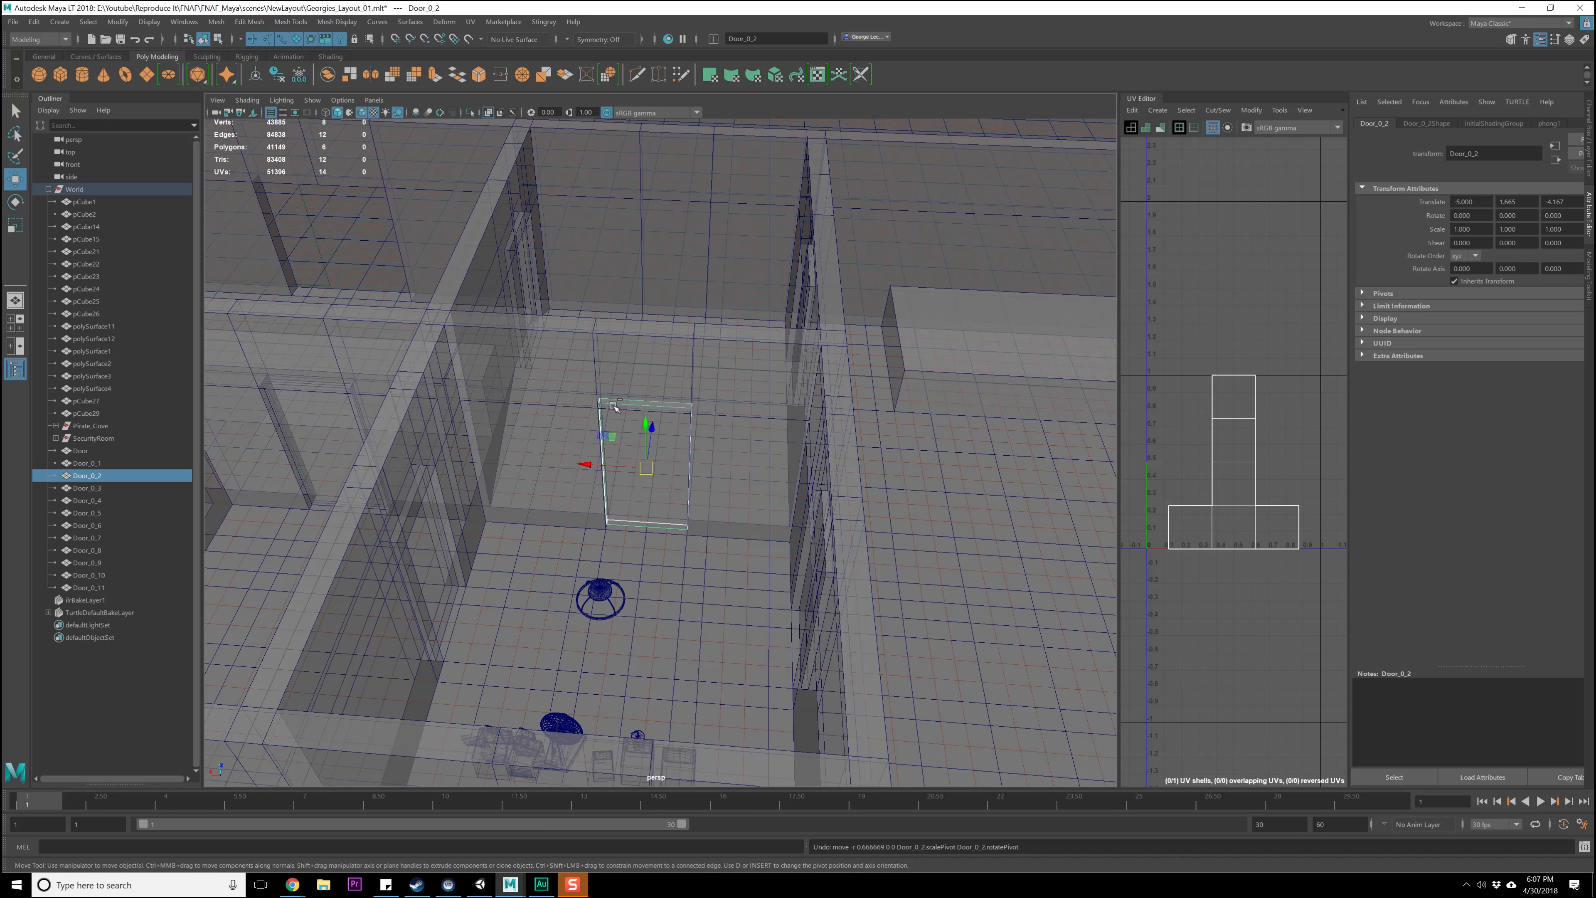
scroll(609, 409, up, 4)
key(d)
click(579, 475)
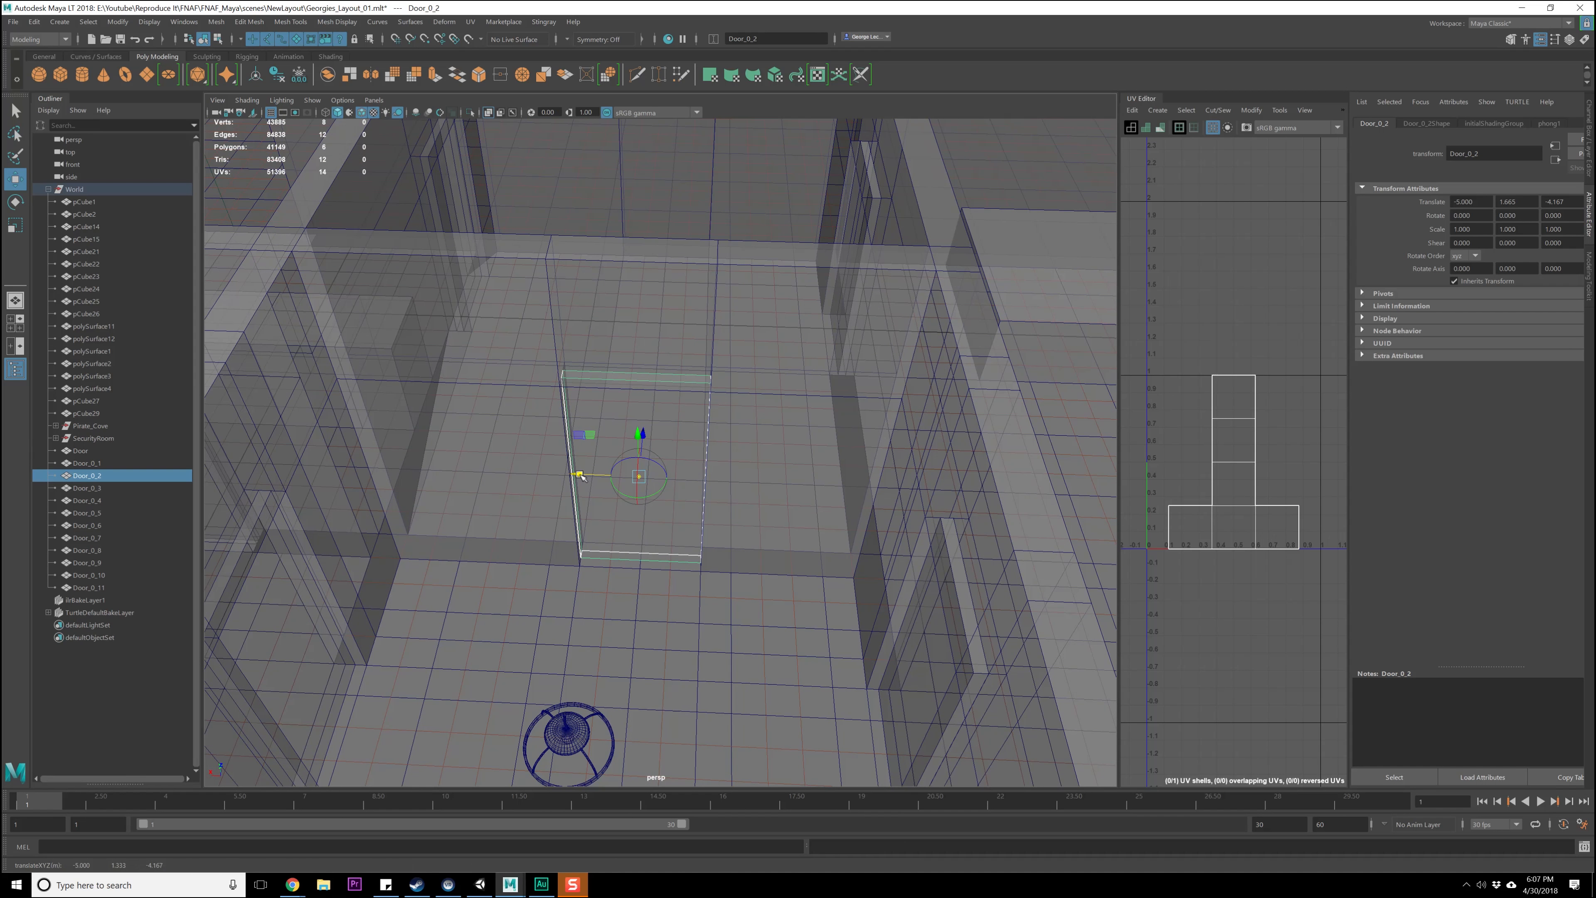
middle_click(567, 385)
- Snap the pivot of the door in the security room's side wall to its vertical side edge
alt+drag(571, 390, 870, 376)
alt+middle_drag(871, 376, 780, 413)
scroll(779, 414, up, 3)
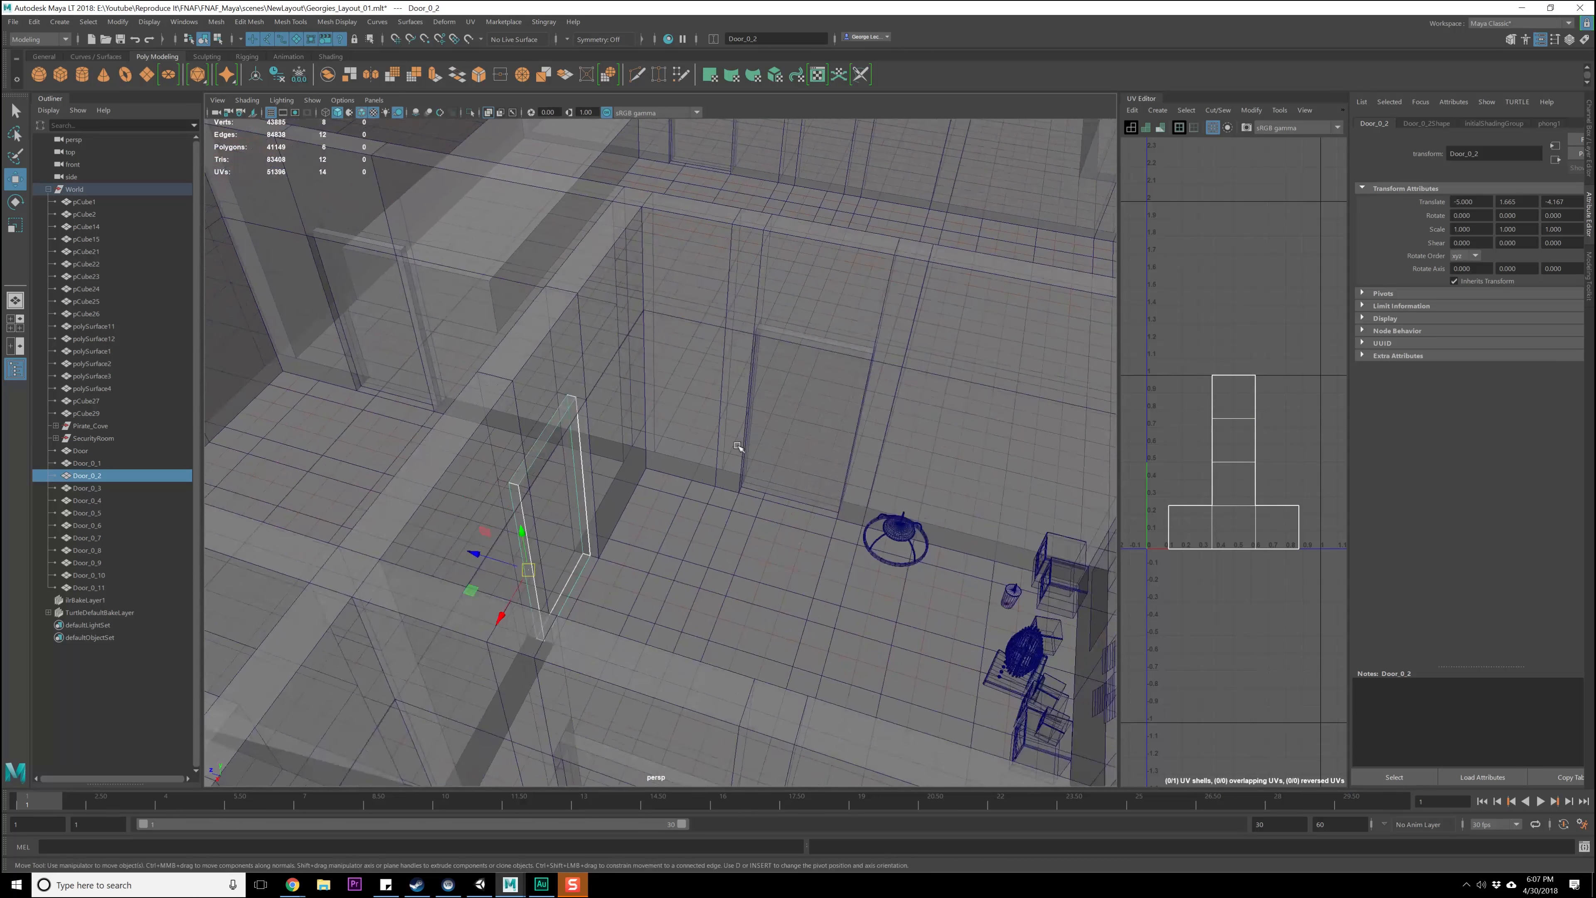
click(780, 415)
key(d)
click(758, 409)
key(v)
middle_click(768, 316)
- Snap the pivot of Door_0_5 to the door's vertical side edge
alt+middle_drag(448, 376, 680, 489)
click(569, 454)
key(d)
click(586, 430)
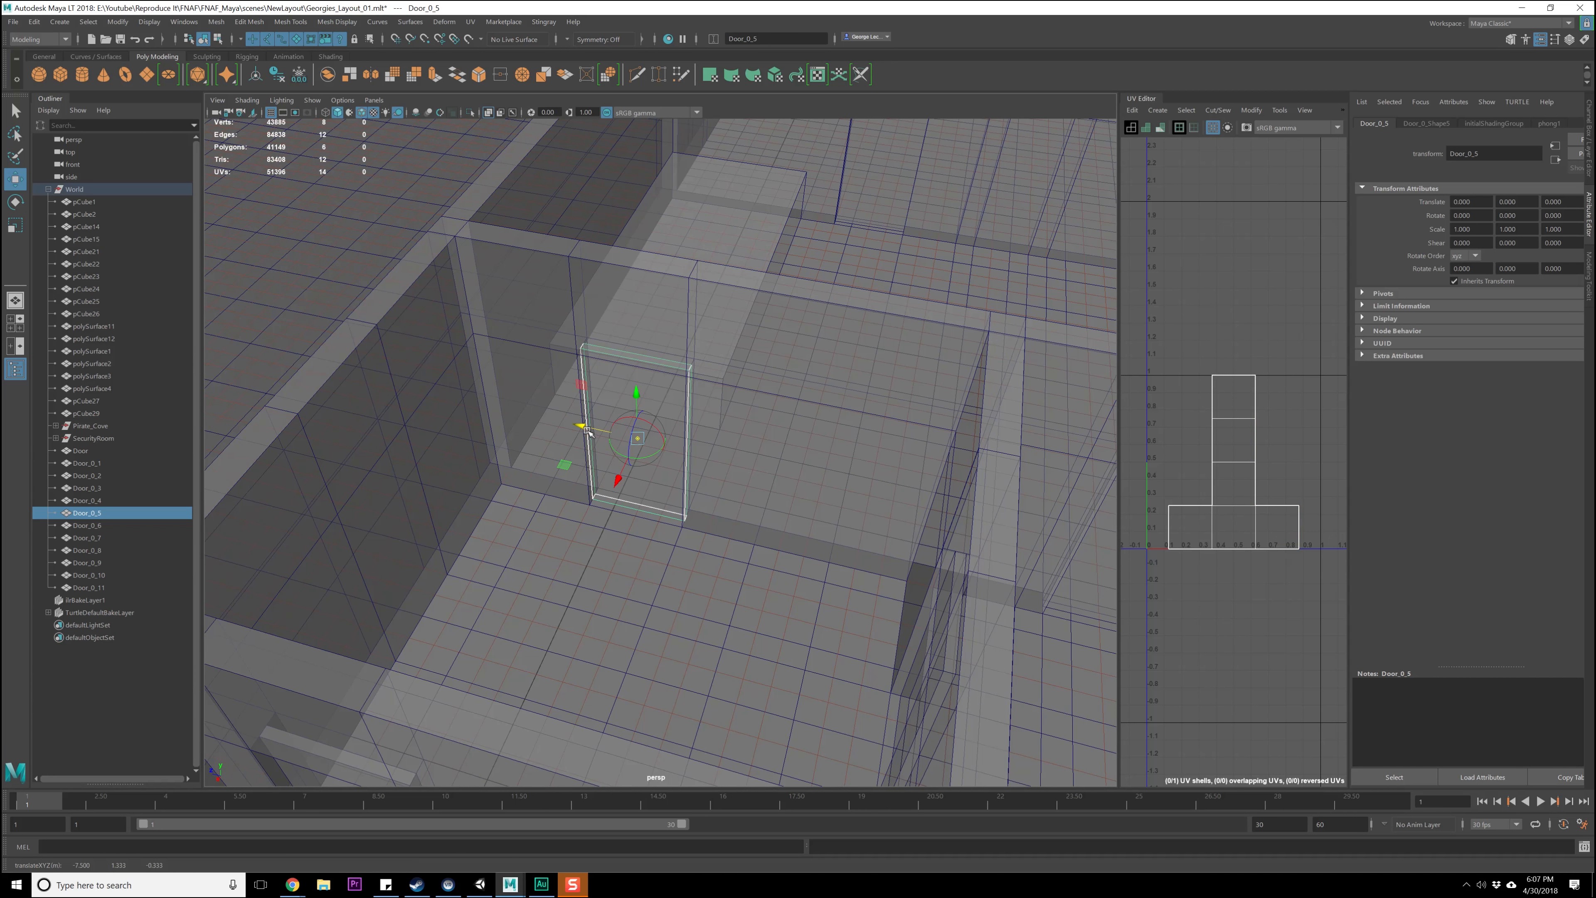
middle_click(589, 352)
scroll(748, 336, down, 5)
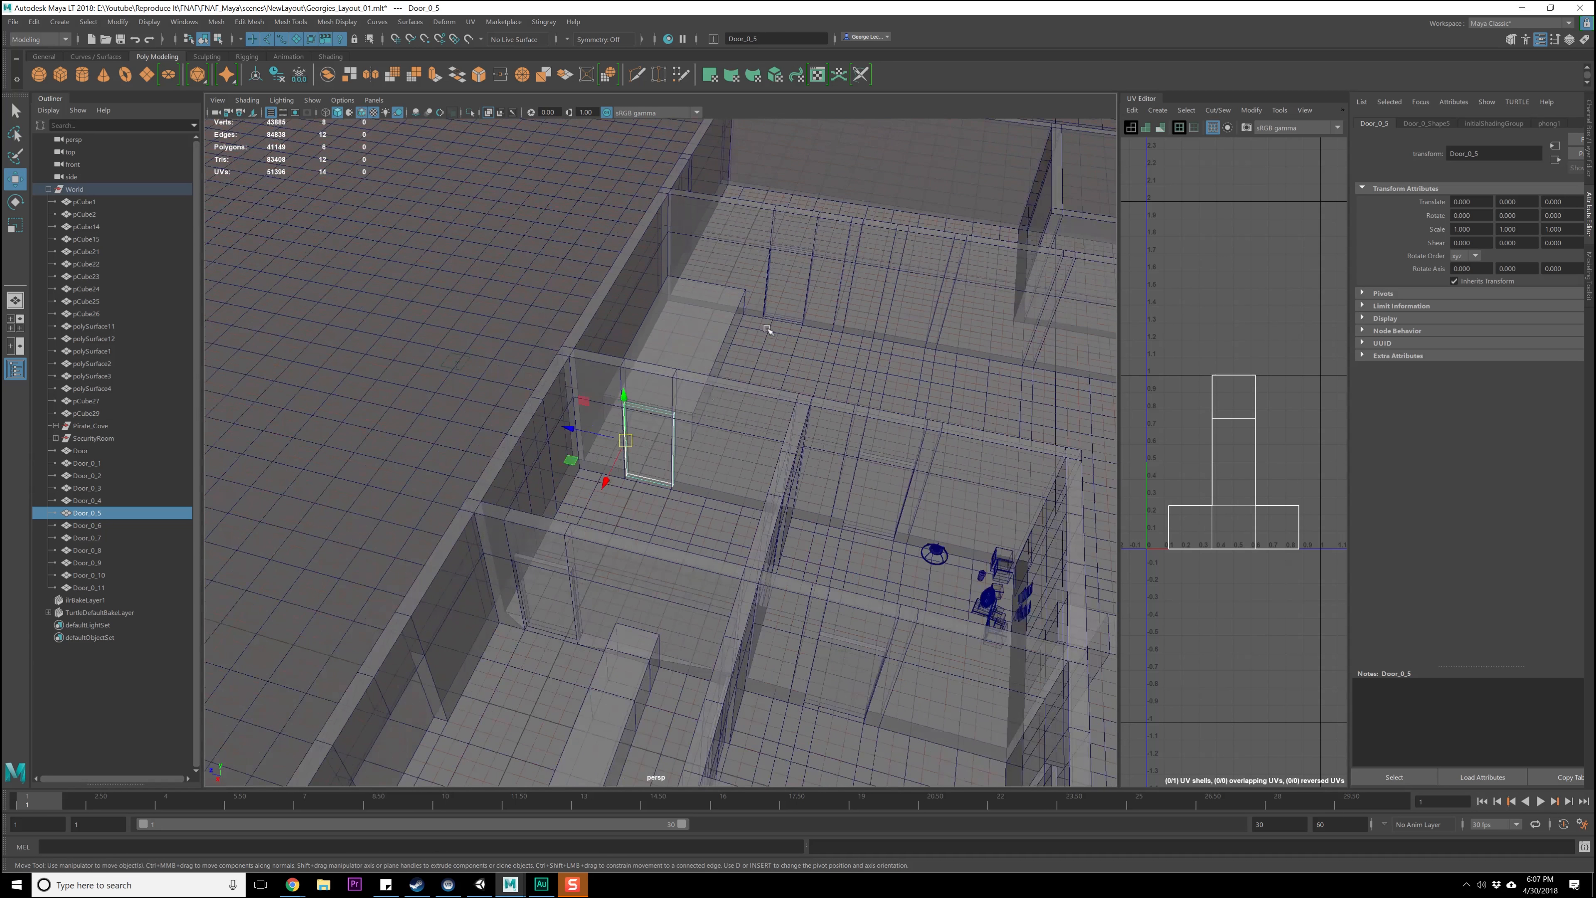
- Snap the pivot of Door_0_4 to the door's vertical side edge
alt+middle_drag(766, 328, 689, 439)
click(716, 385)
key(d)
click(684, 366)
middle_click(714, 335)
- Snap the pivot of Door_0_3 in the far outer wall to the door's vertical side edge
alt+middle_drag(861, 370, 613, 412)
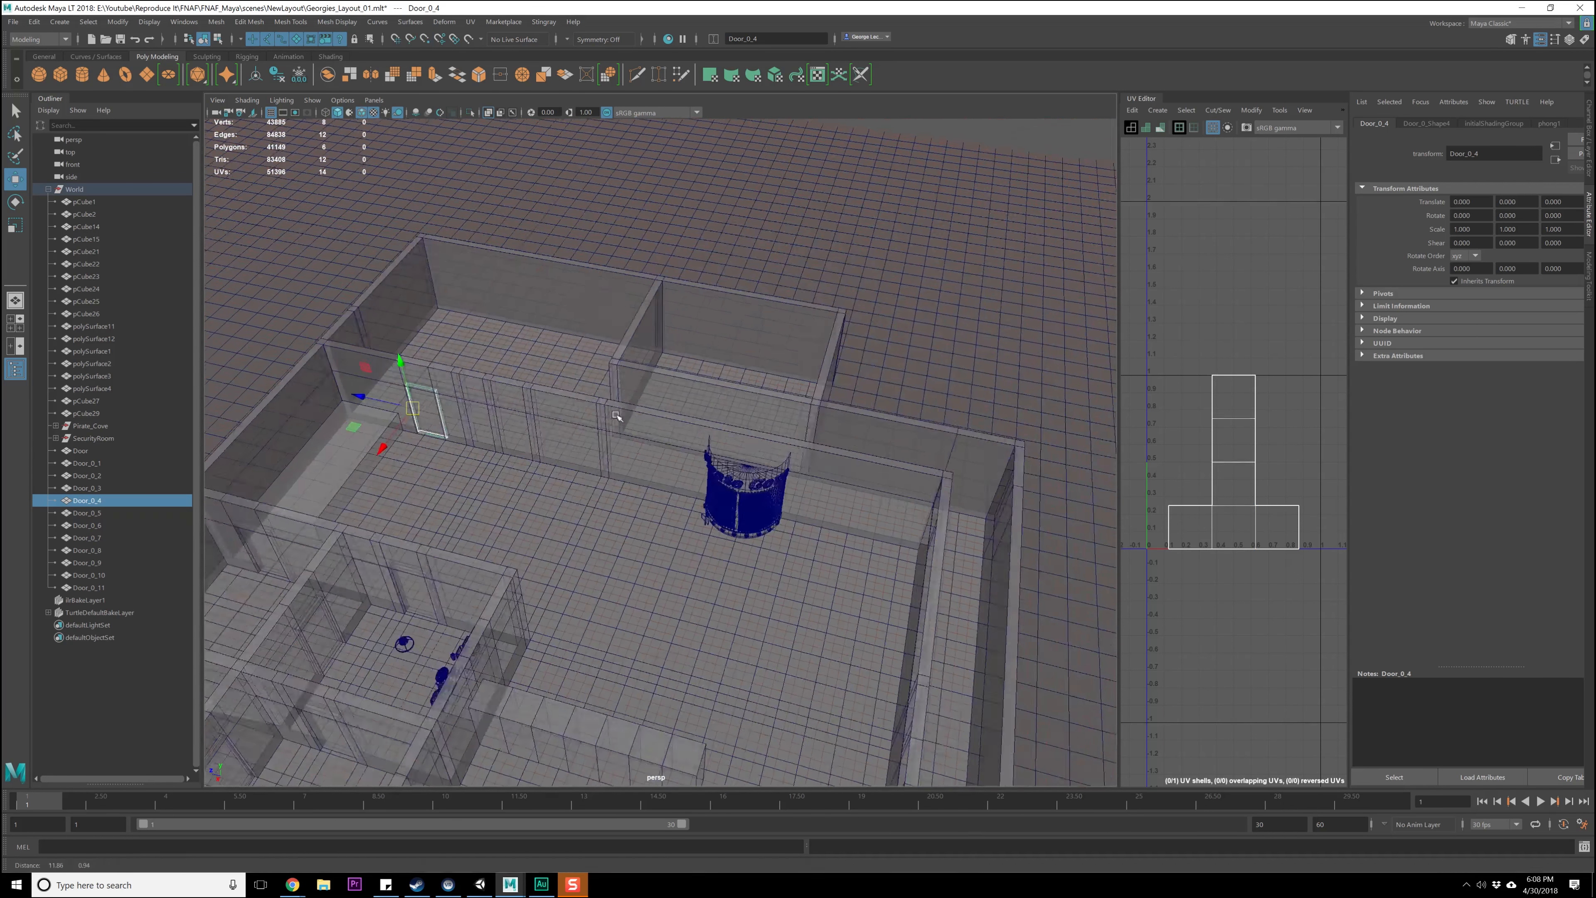
alt+drag(613, 412, 629, 412)
alt+middle_drag(522, 496, 377, 436)
alt+middle_drag(901, 453, 619, 456)
alt+drag(618, 456, 648, 438)
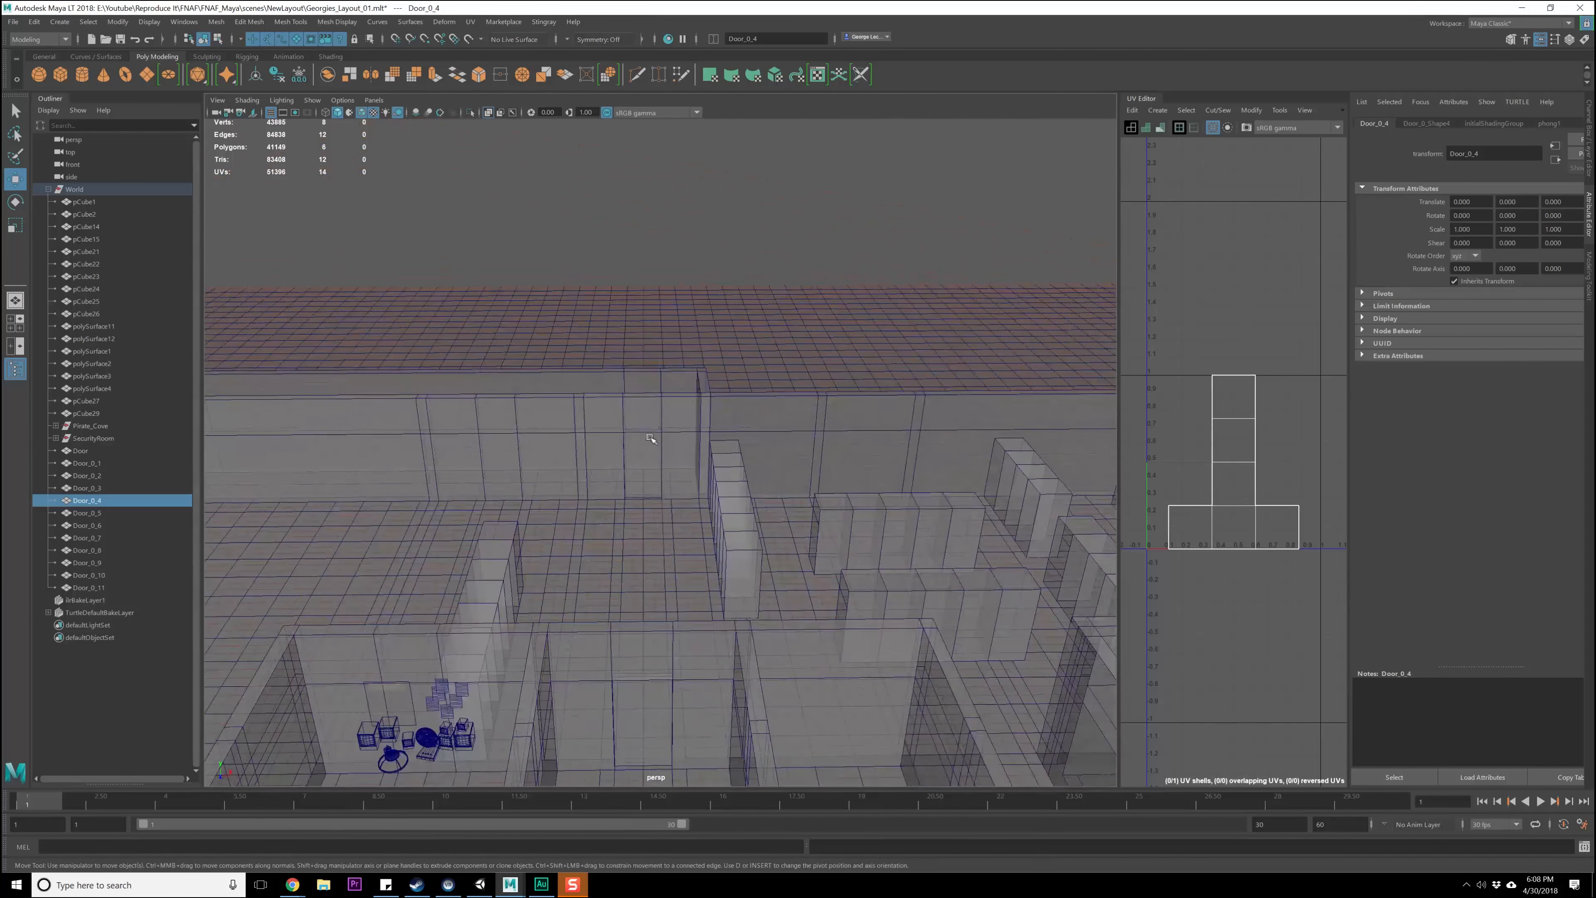
scroll(640, 446, up, 3)
click(621, 466)
key(d)
click(698, 465)
key(v)
middle_click(616, 426)
- Snap the pivot of Door_0_11 to the door's vertical side edge
scroll(666, 434, down, 3)
alt+middle_drag(911, 503, 766, 402)
alt+drag(766, 402, 817, 427)
alt+middle_drag(817, 428, 702, 367)
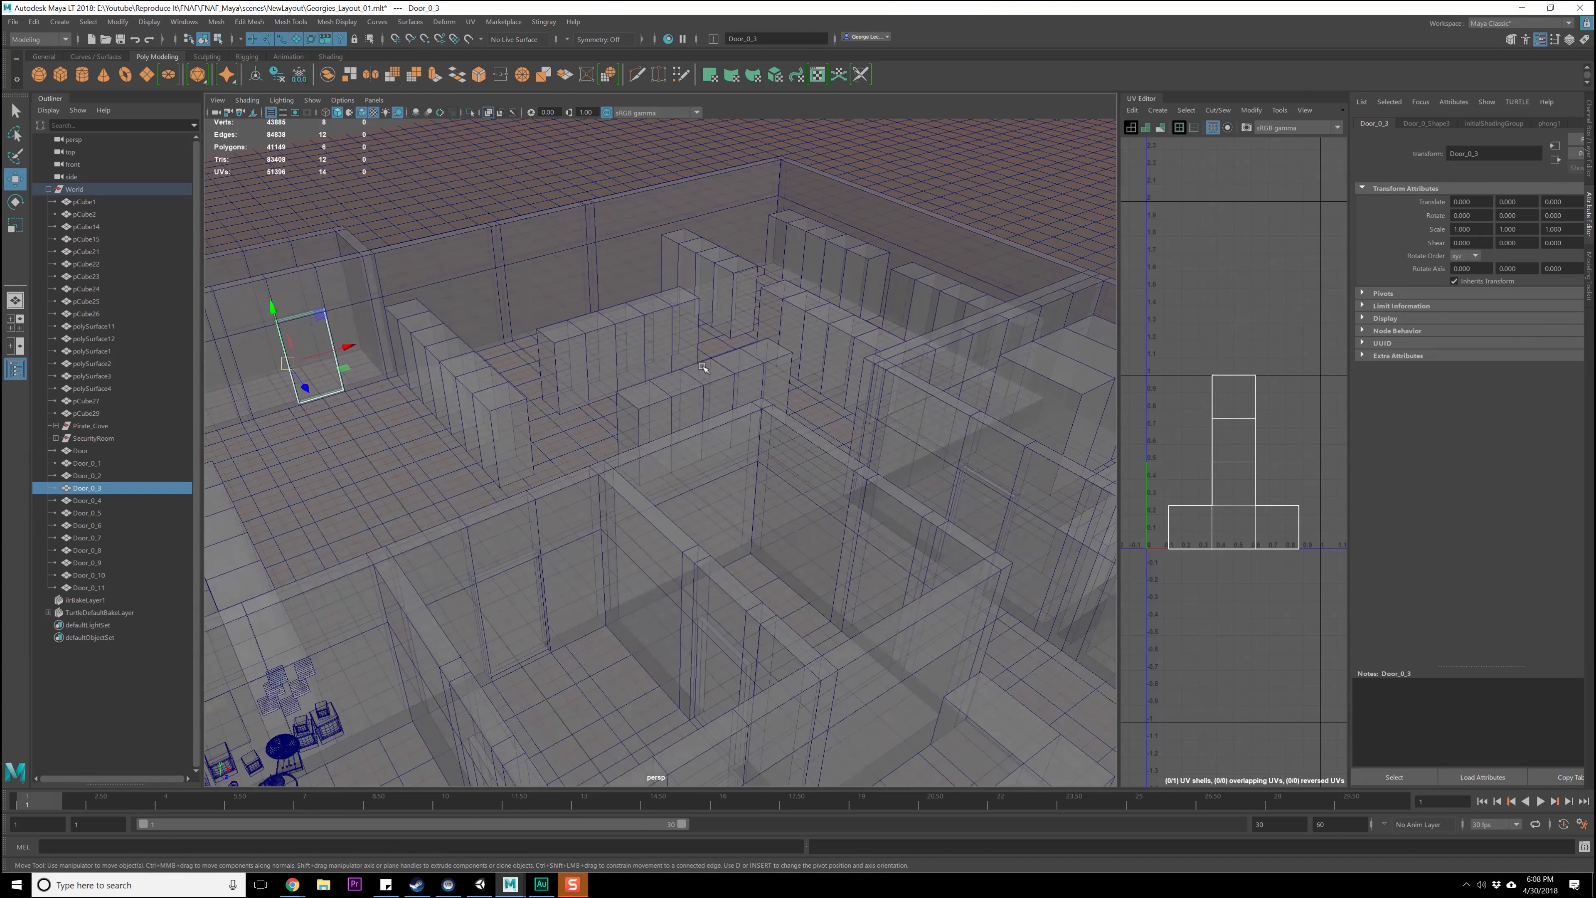
alt+middle_drag(980, 481, 745, 413)
scroll(744, 414, up, 3)
click(705, 497)
alt+drag(704, 496, 855, 491)
key(d)
click(873, 502)
key(v)
middle_click(793, 388)
- Move the pivot of Door_0_10 to the door's vertical side edge
alt+middle_drag(1017, 560, 886, 478)
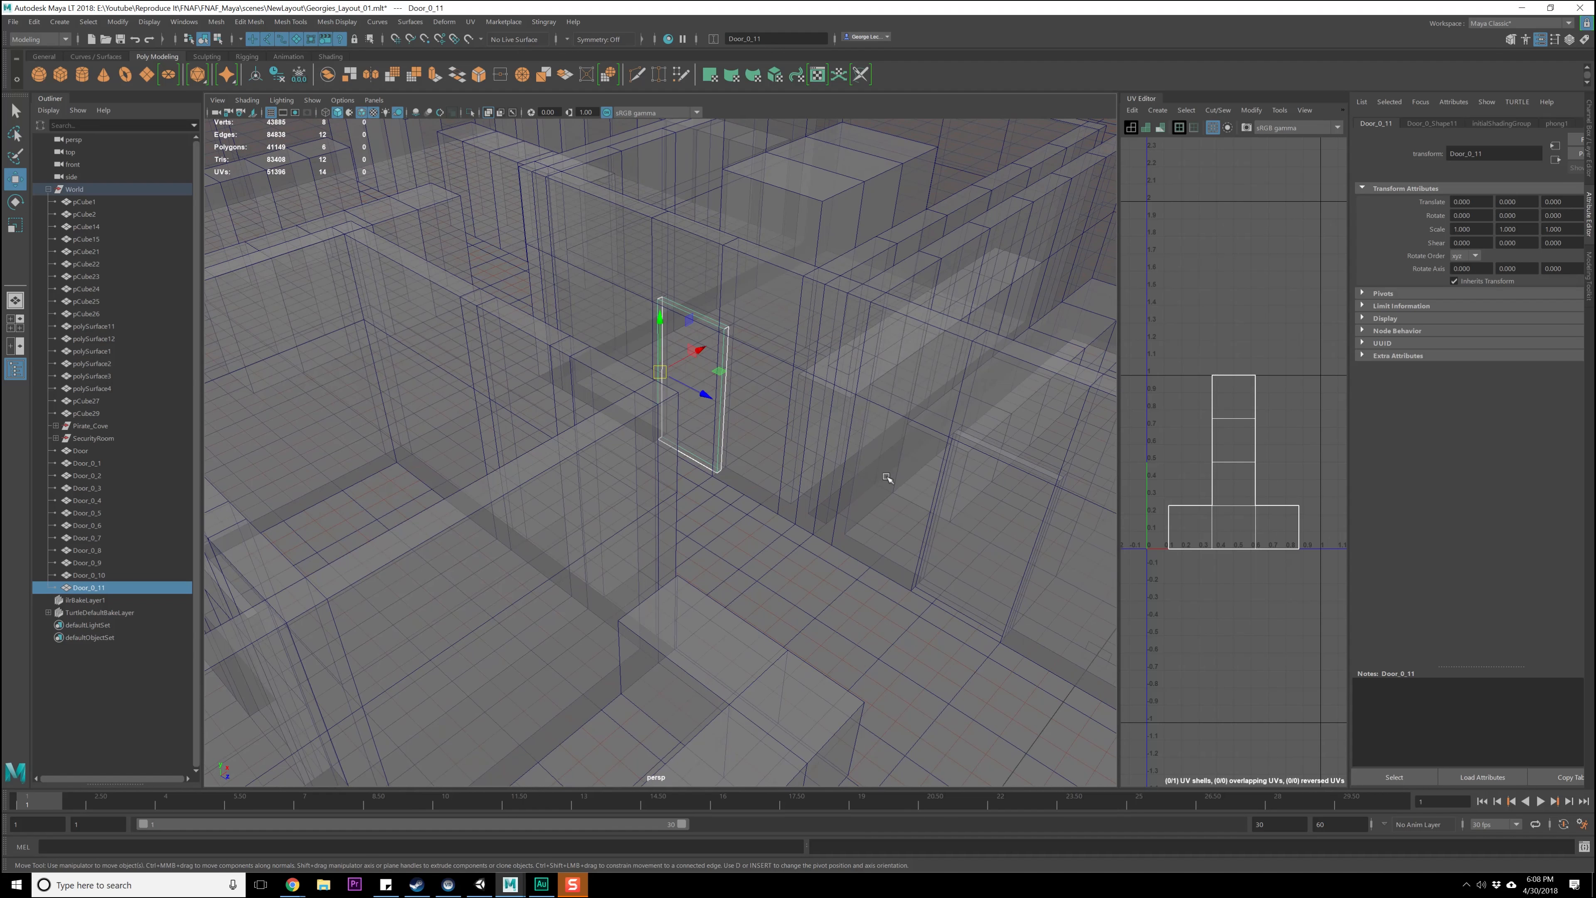
click(1009, 550)
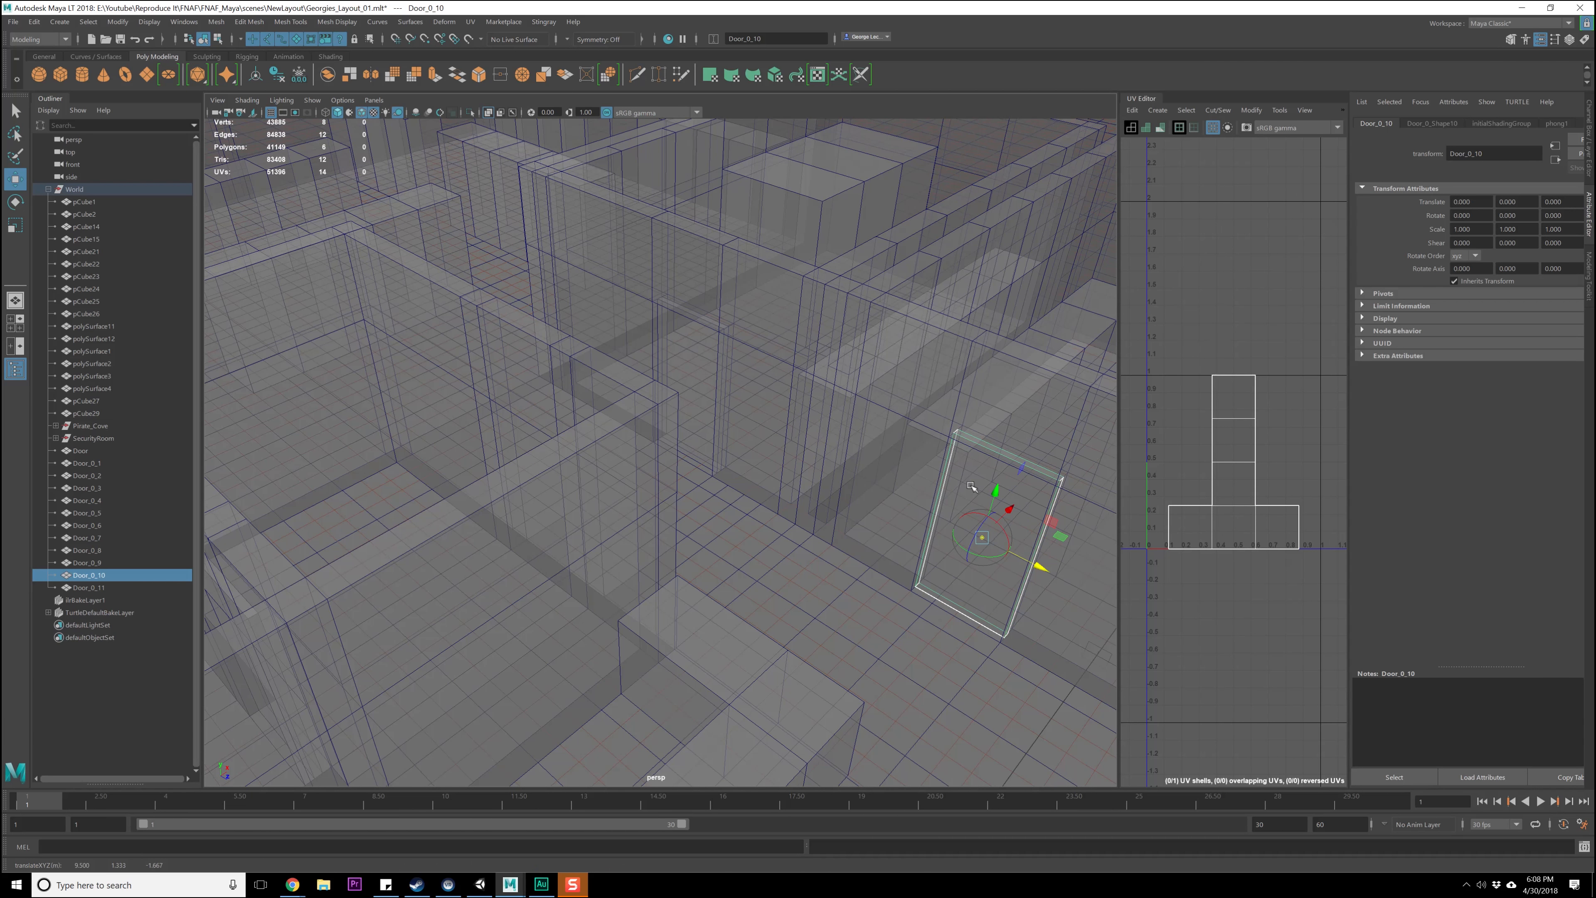
alt+drag(987, 541, 776, 462)
- Turn off X-ray shading in the perspective viewport so the walls display as solid
click(576, 498)
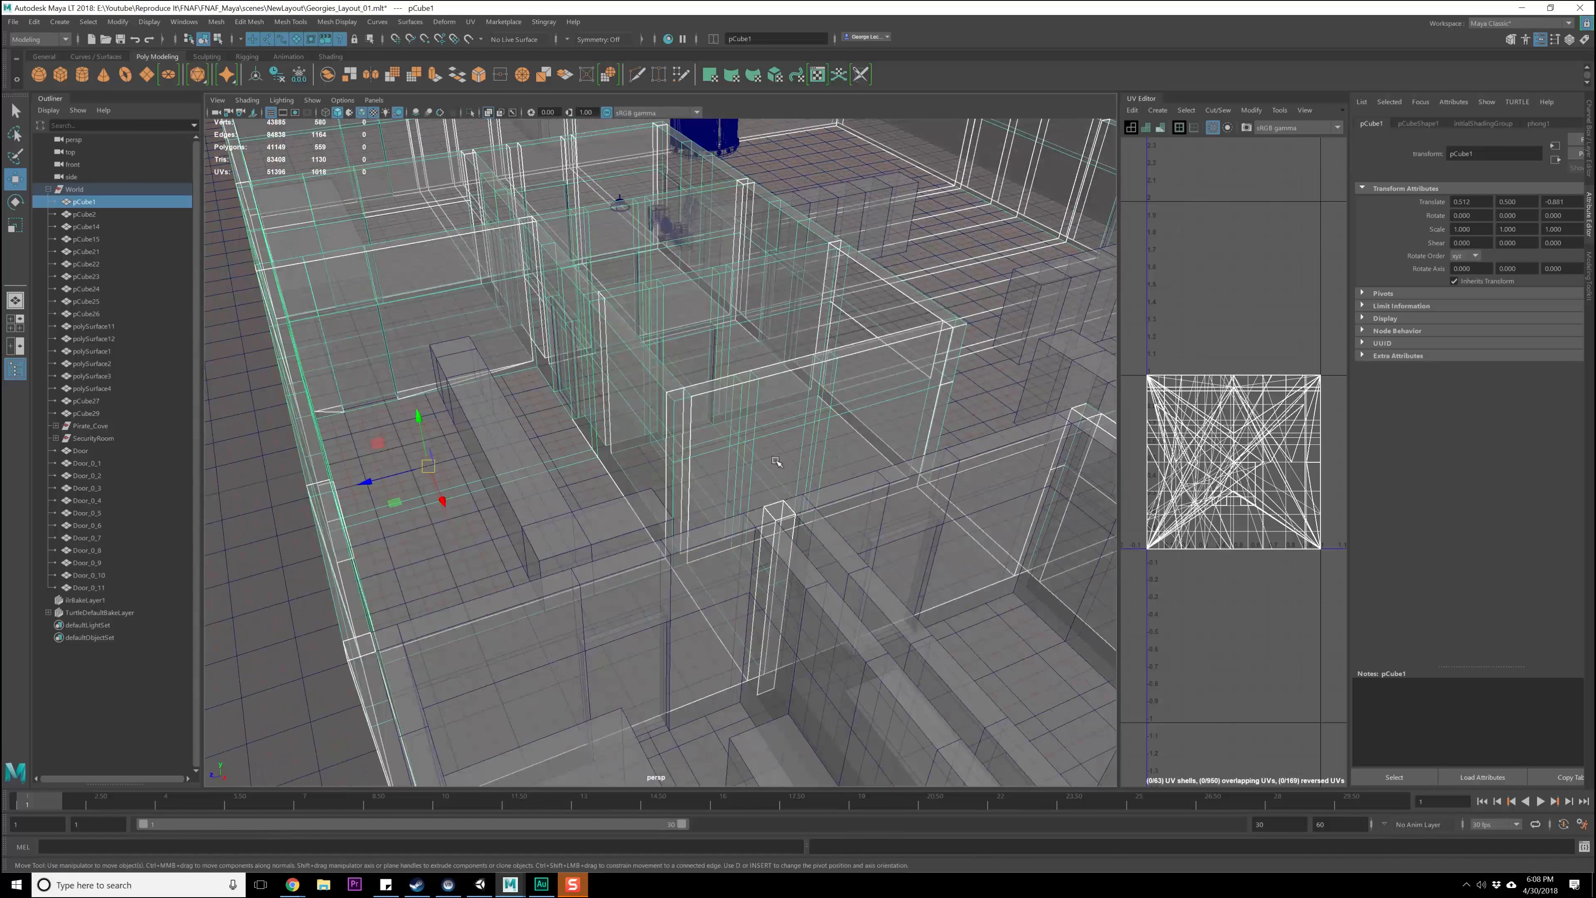
click(247, 100)
click(256, 225)
- Select the doors from Door_0_1 to Door_0_11 and examine their placement in the solid-shaded level
scroll(659, 471, down, 5)
scroll(660, 471, up, 5)
key(q)
mouse_move(660, 534)
alt+mouse_down()
mouse_move(710, 559)
mouse_move(590, 529)
mouse_move(671, 522)
alt+mouse_up()
click(606, 545)
key(w)
click(89, 587)
shift+click(93, 463)
alt+drag(527, 445, 587, 456)
click(439, 378)
alt+drag(440, 378, 655, 458)
scroll(656, 458, up, 5)
click(617, 463)
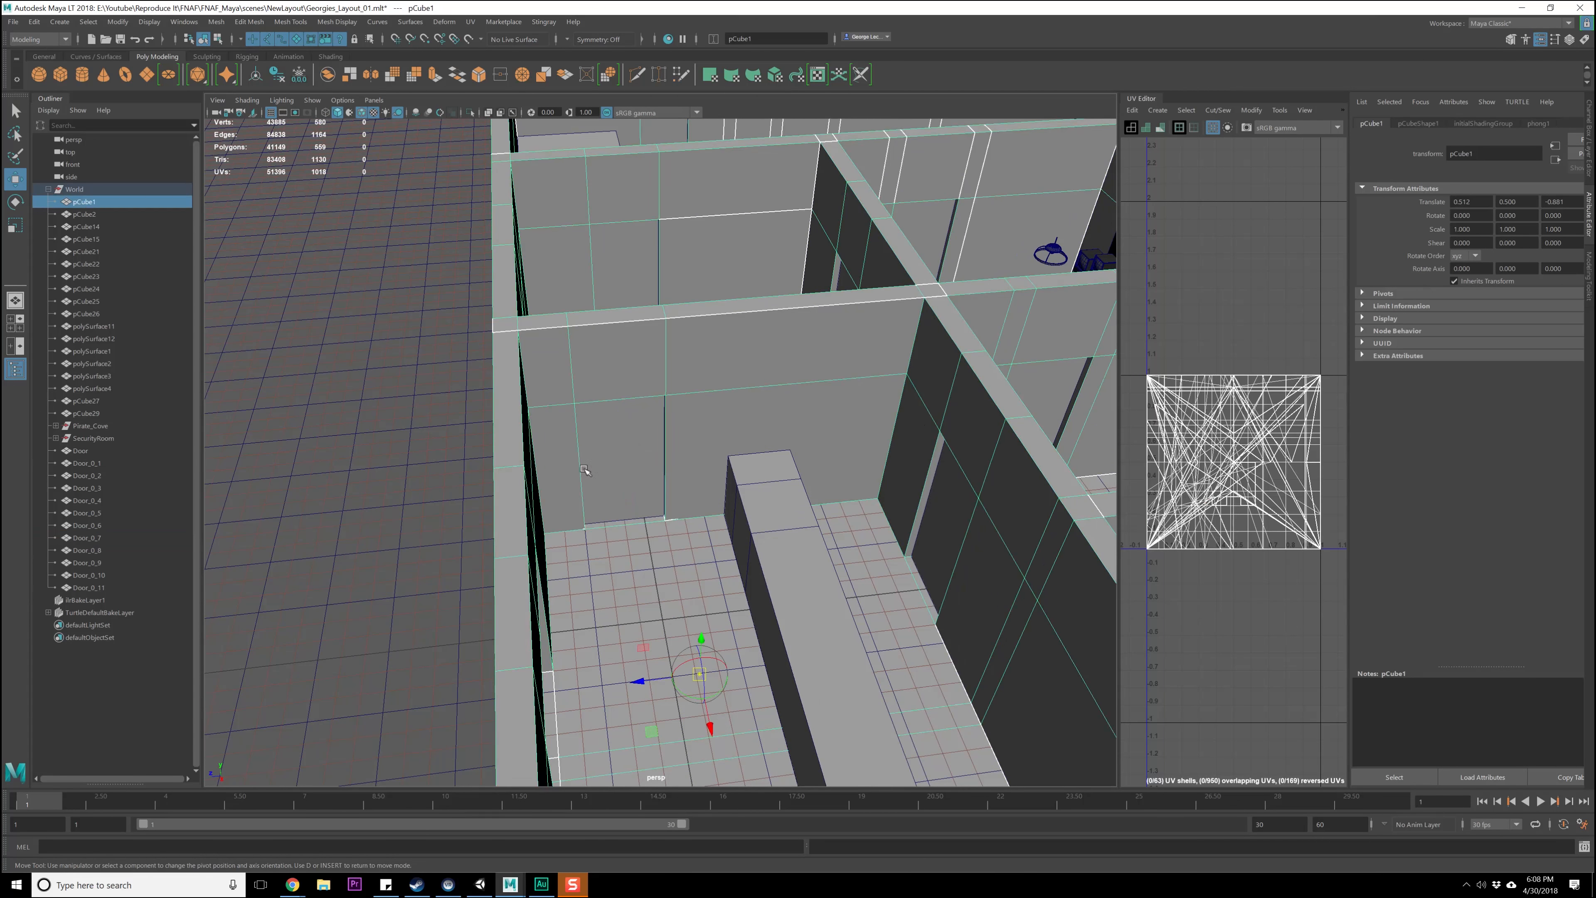
- Select individual doors between the rooms, including Door_0_9, to check where their pivots sit
scroll(676, 452, down, 10)
alt+drag(676, 453, 728, 395)
click(728, 395)
click(786, 580)
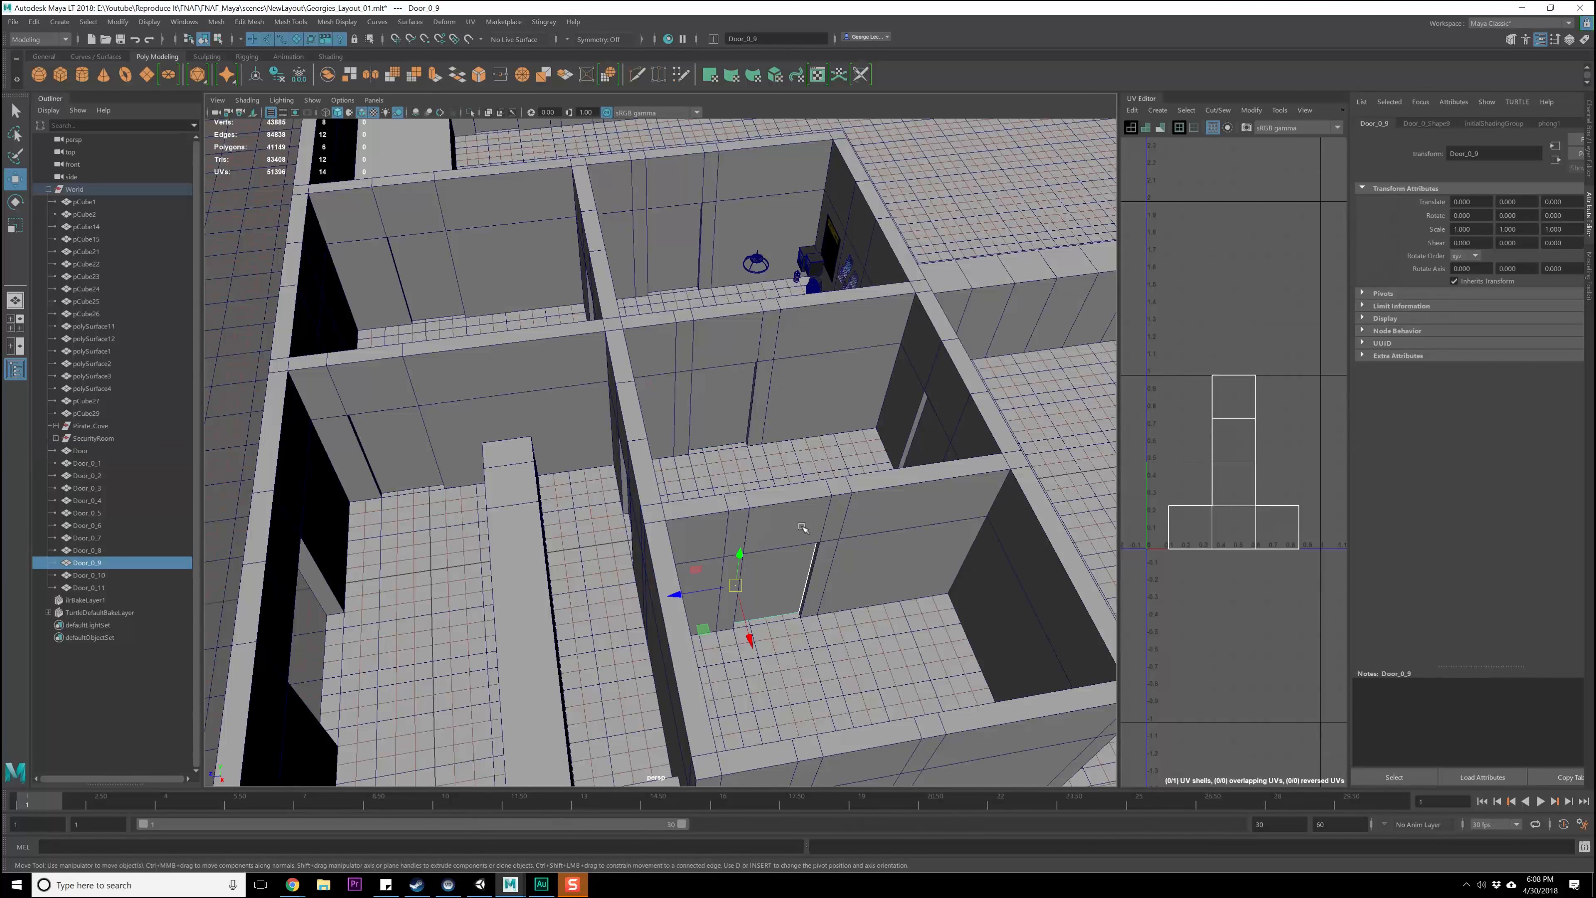
click(907, 456)
click(664, 248)
alt+drag(664, 248, 664, 334)
click(675, 341)
click(826, 451)
click(671, 348)
- Look over the level around Pirate Cove and save the scene
alt+middle_drag(657, 298, 961, 522)
alt+drag(961, 521, 698, 459)
alt+middle_drag(698, 459, 670, 453)
mouse_move(668, 452)
alt+mouse_down()
mouse_move(679, 440)
mouse_move(659, 426)
alt+mouse_up()
key(ctrl+s)
- Select the World group and start sending the selection to Unity to check the export folder, and cancel the export
click(74, 189)
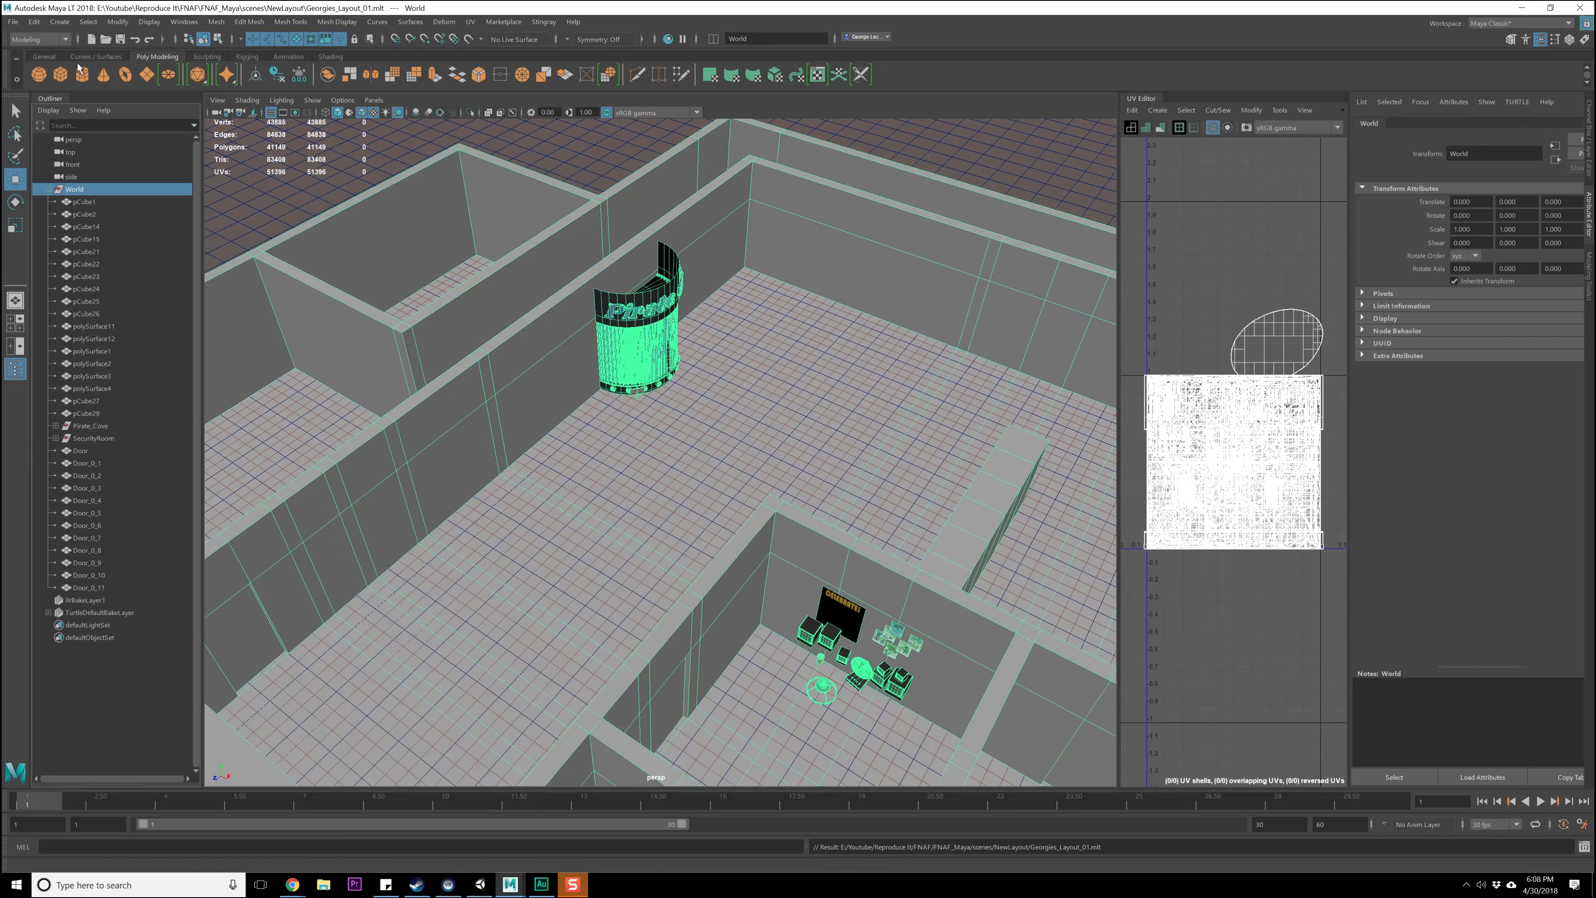
click(12, 22)
mouse_move(75, 214)
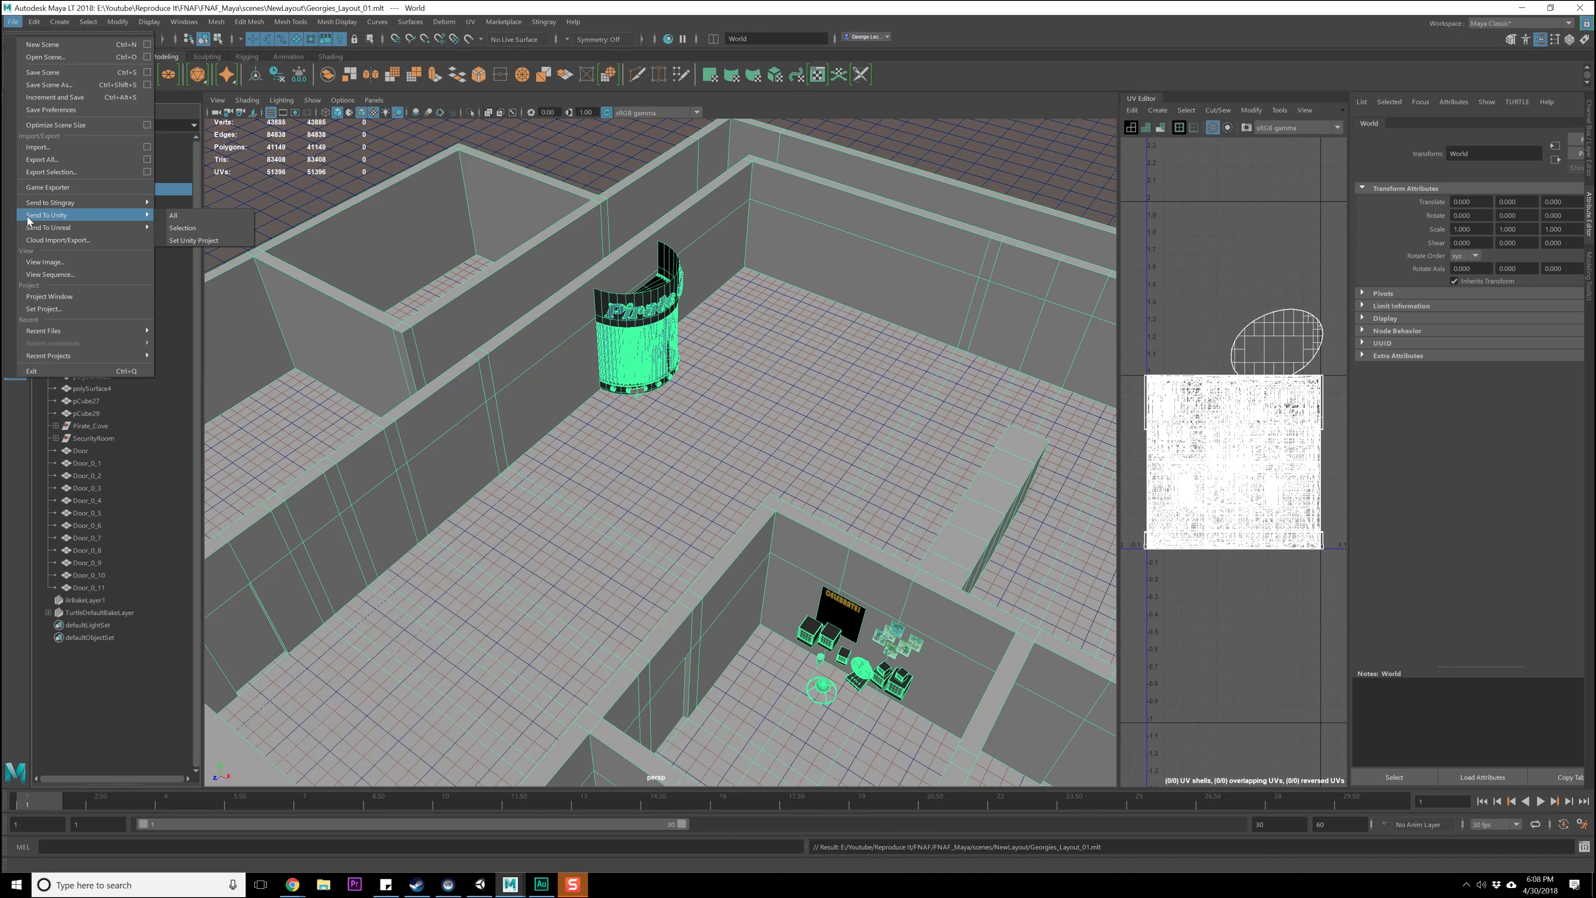
click(197, 231)
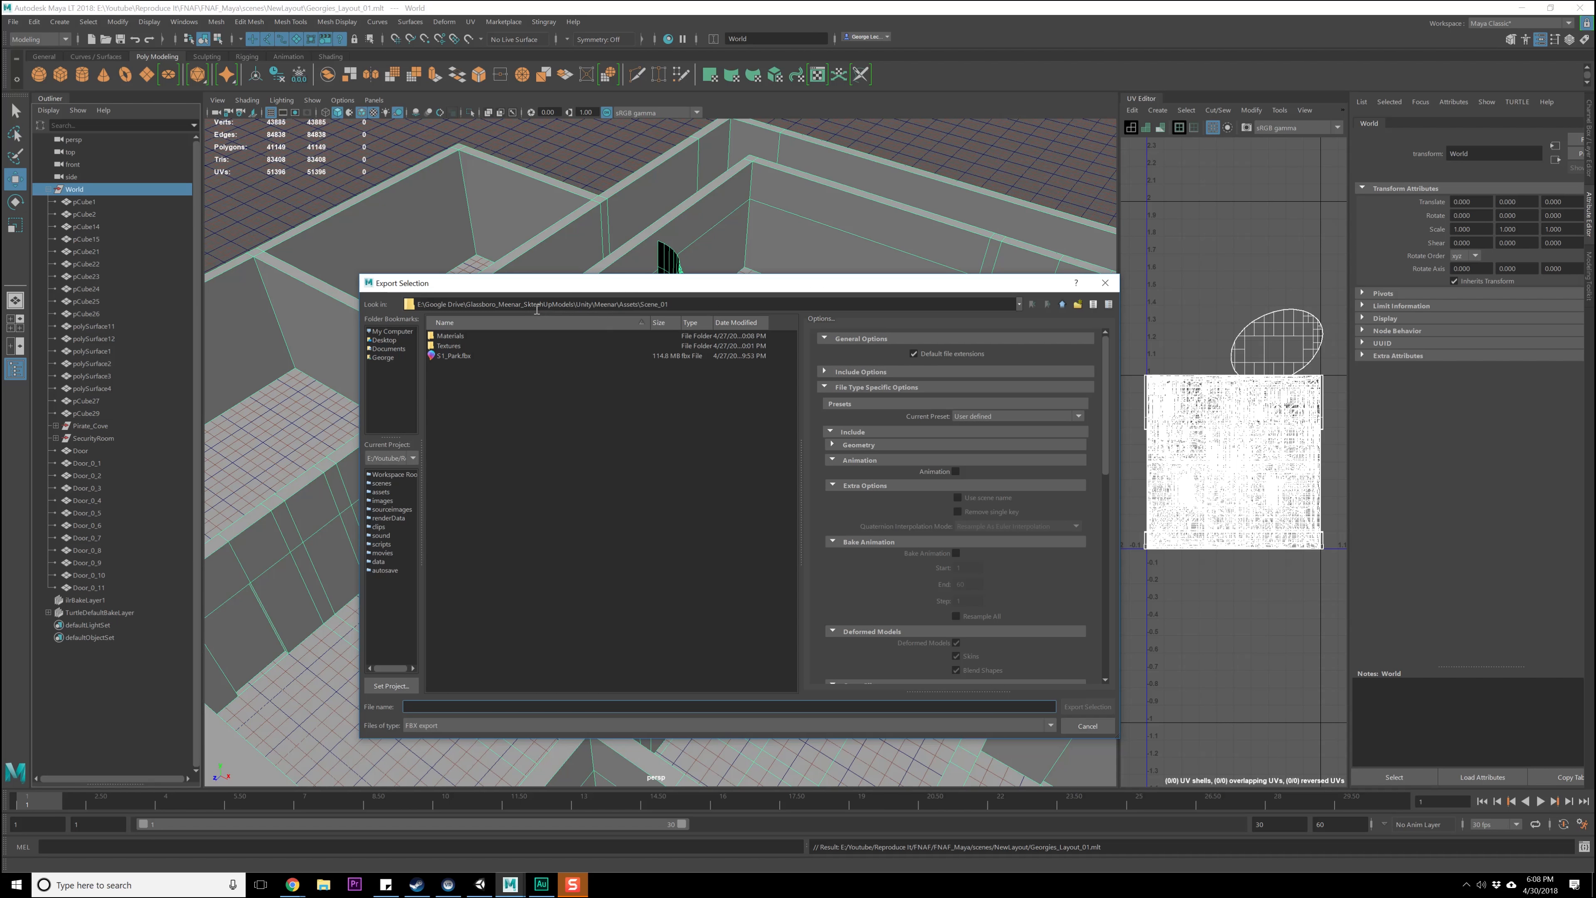
click(1105, 282)
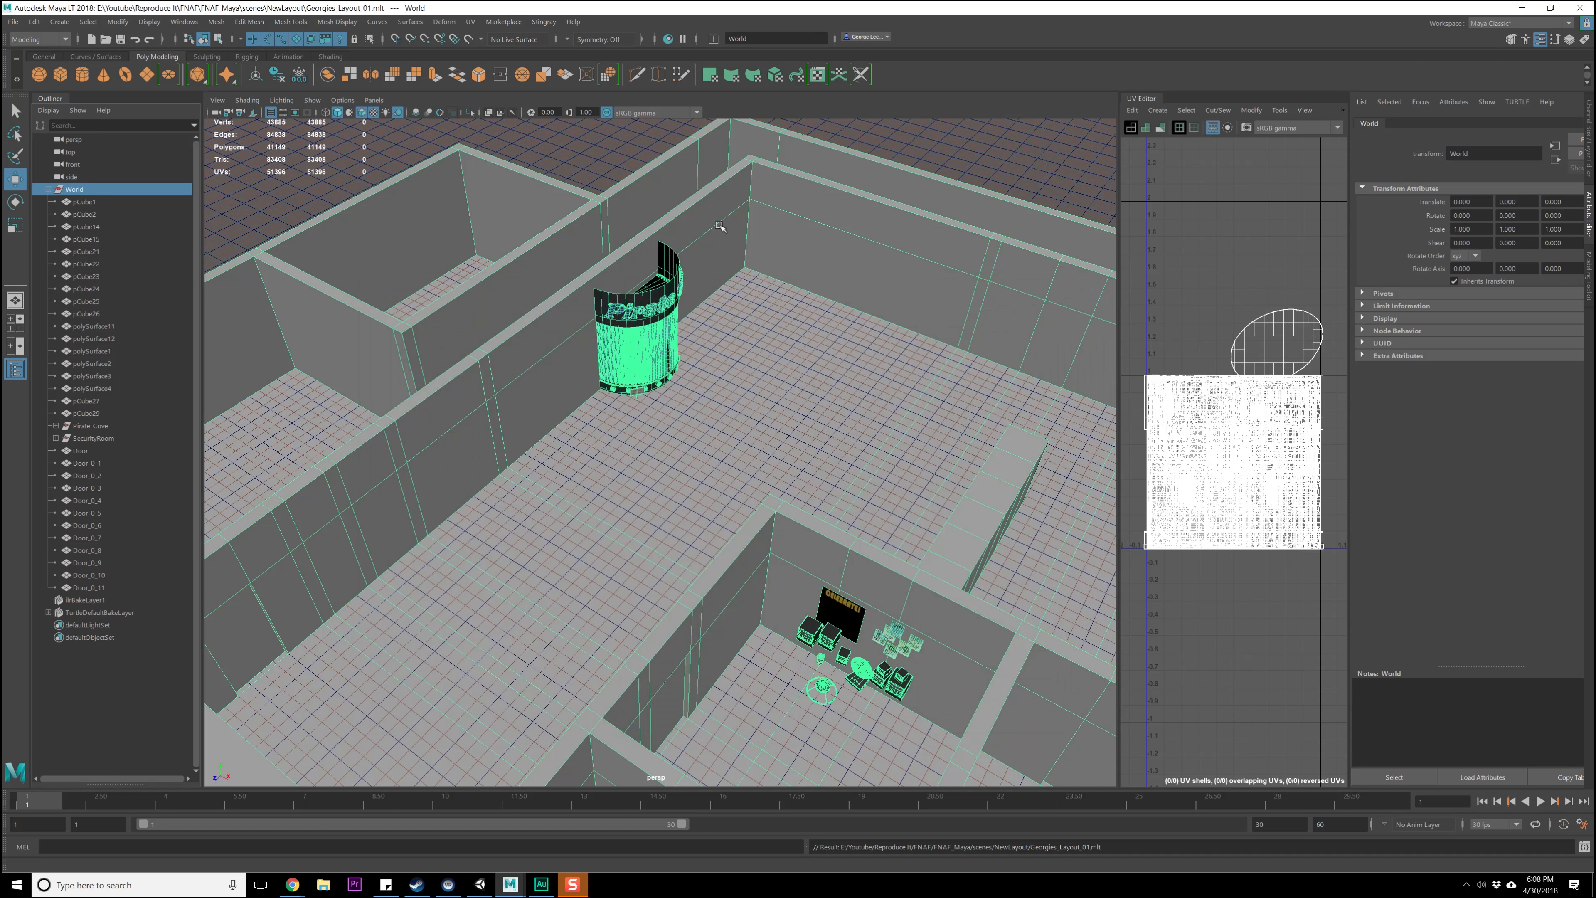
- Set the Unity project for sent FBX assets to the FNAF_Maya folder
click(12, 21)
mouse_move(89, 209)
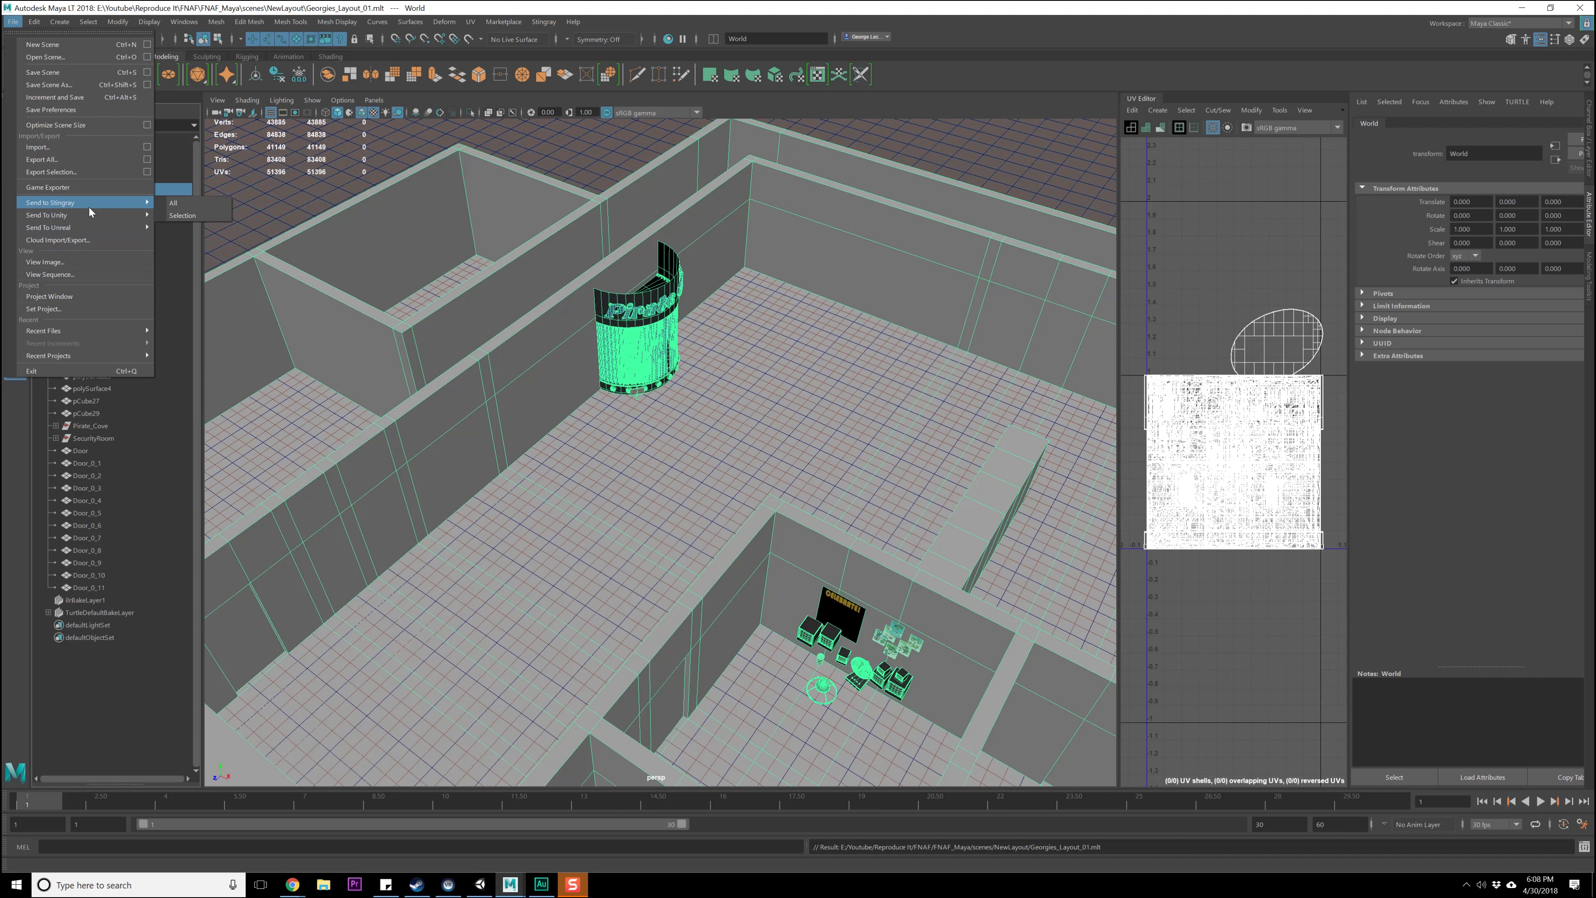
click(189, 228)
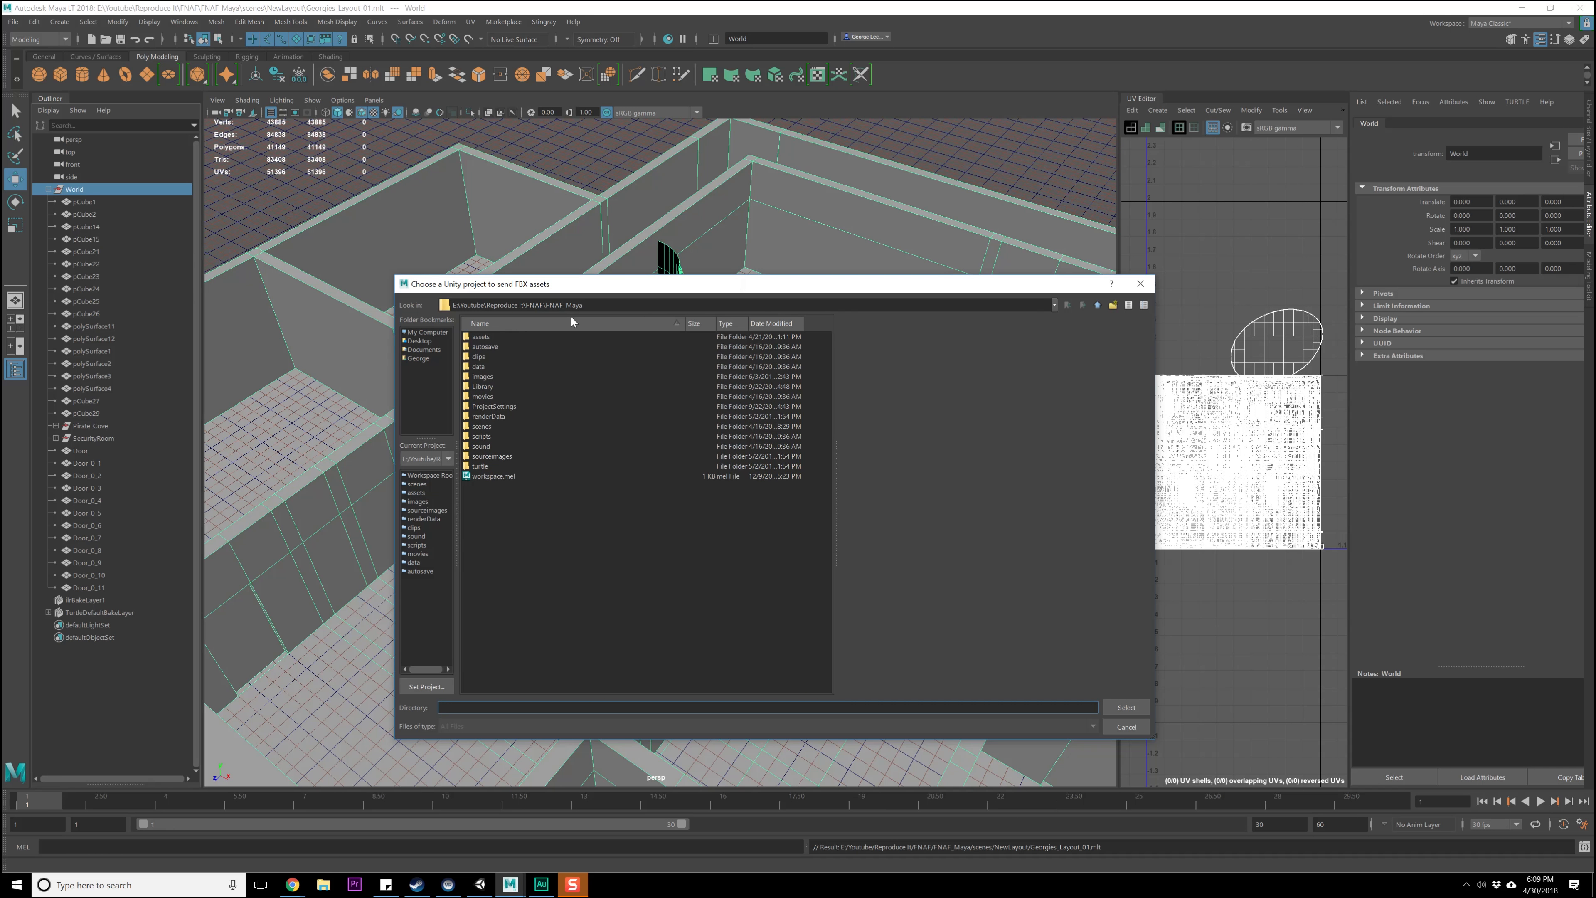
click(1125, 707)
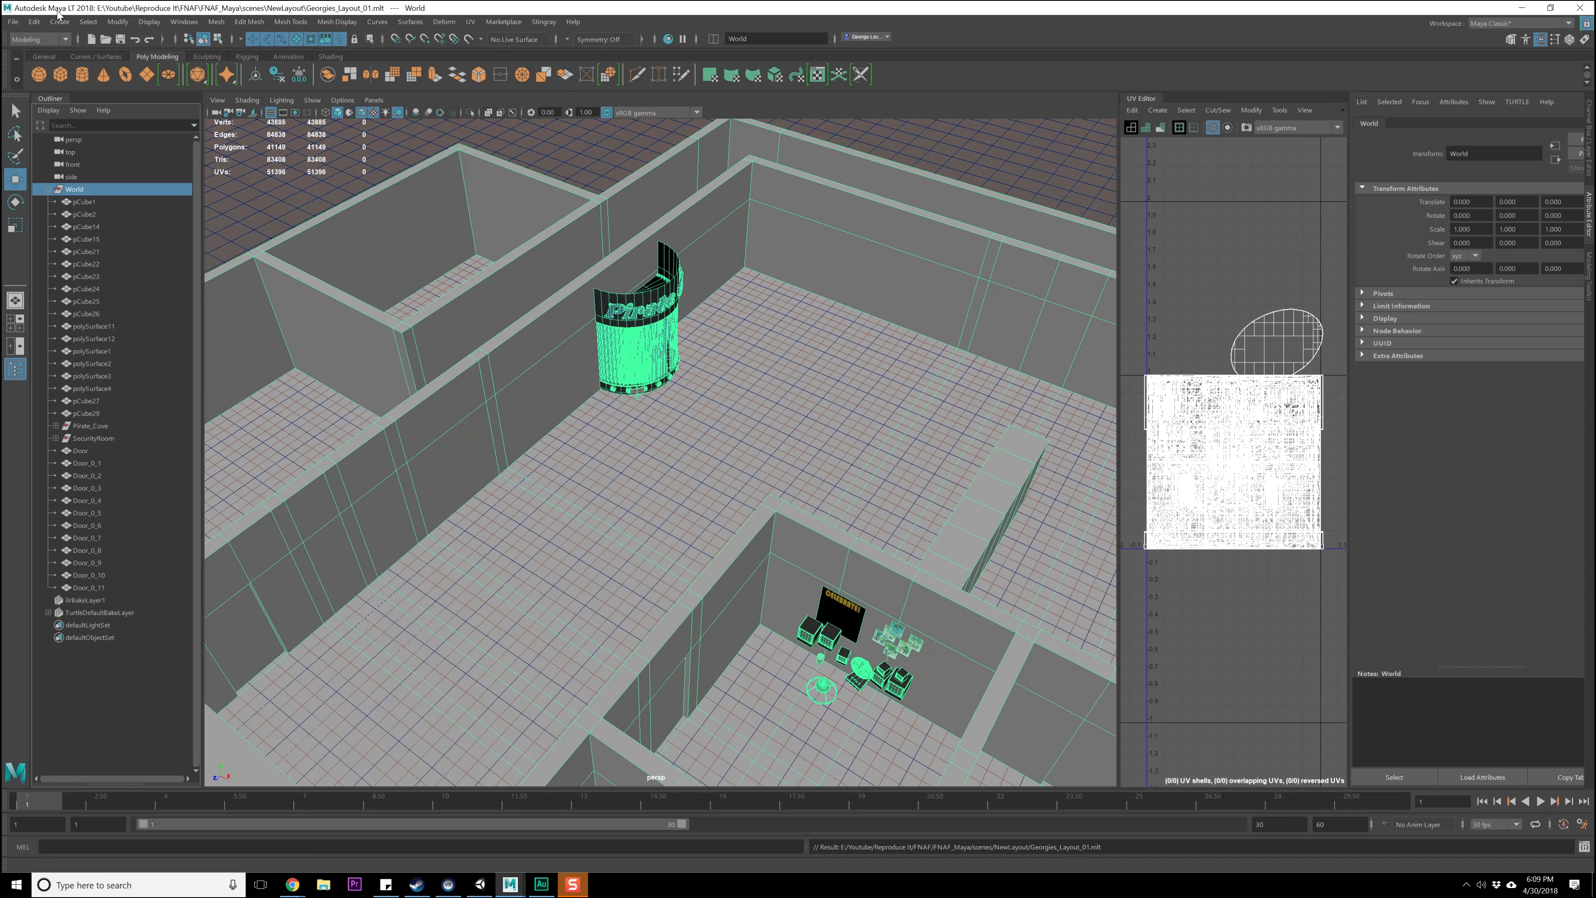
- Start sending the World selection to Unity again to check the export folder path, and cancel the export
click(13, 22)
mouse_move(82, 214)
click(188, 228)
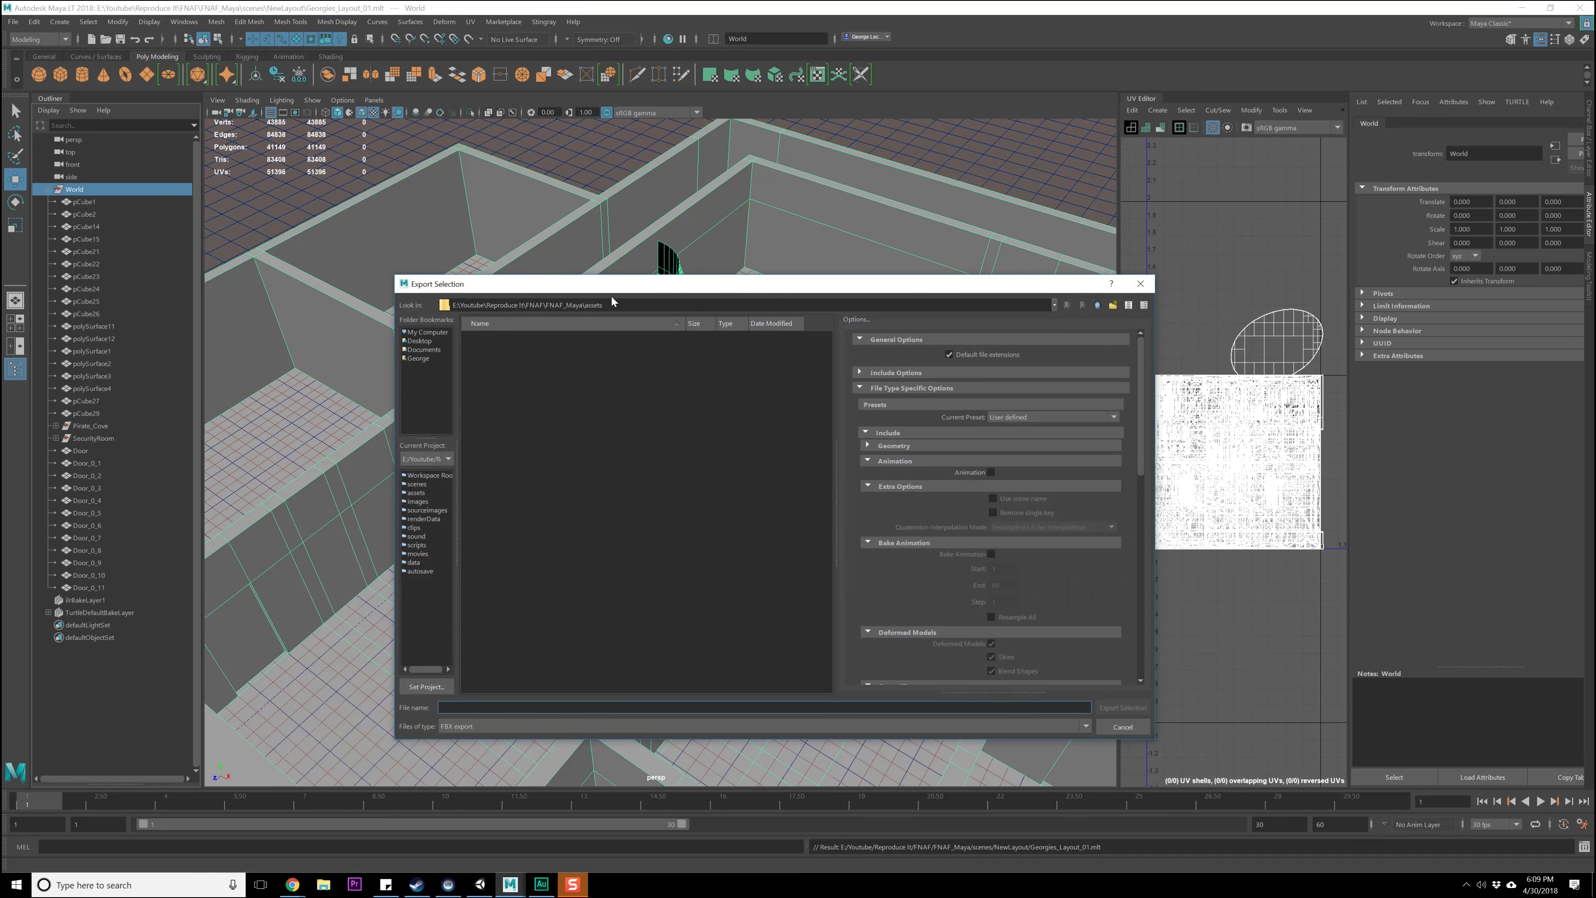
drag(488, 306, 608, 307)
click(1139, 284)
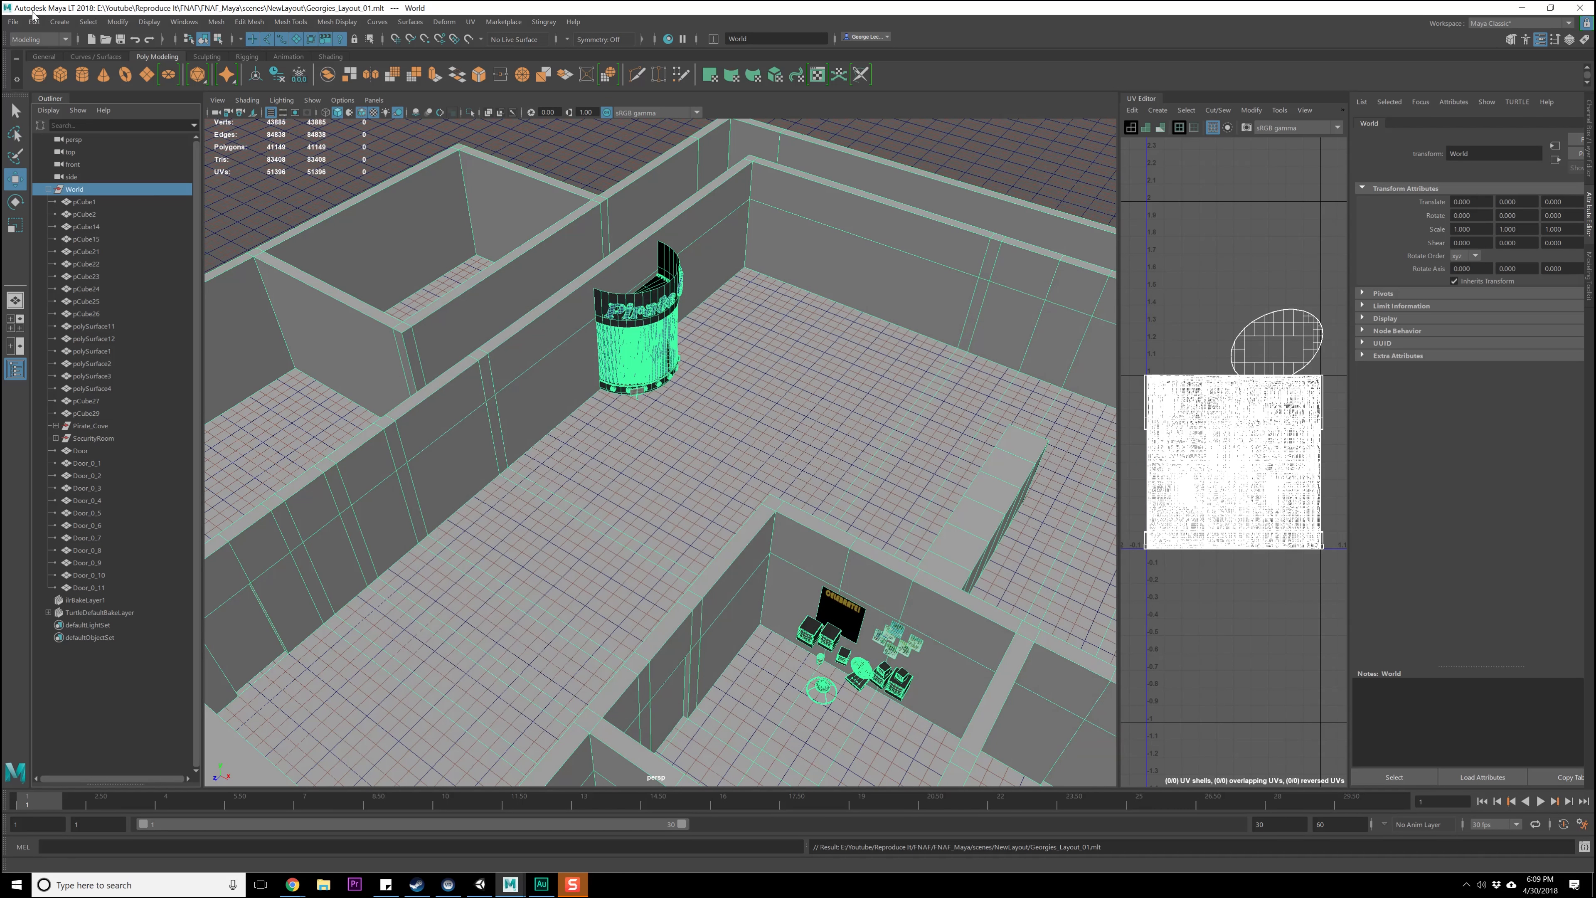
- Set the Unity project for sent FBX assets to the A Night At Georgies folder
click(13, 22)
mouse_move(114, 216)
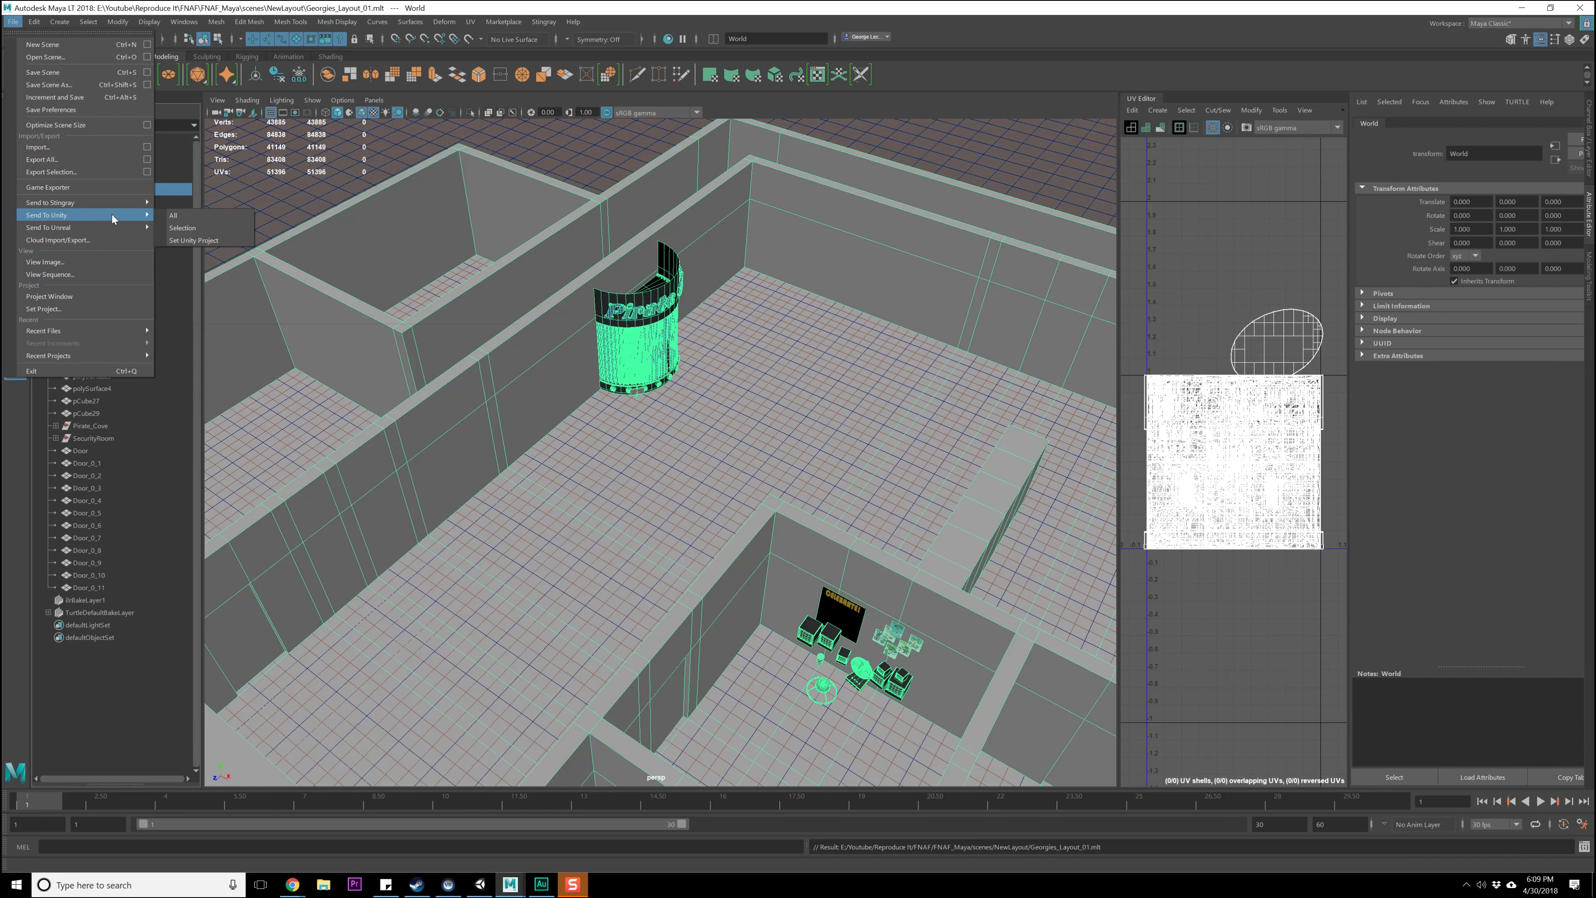
click(193, 241)
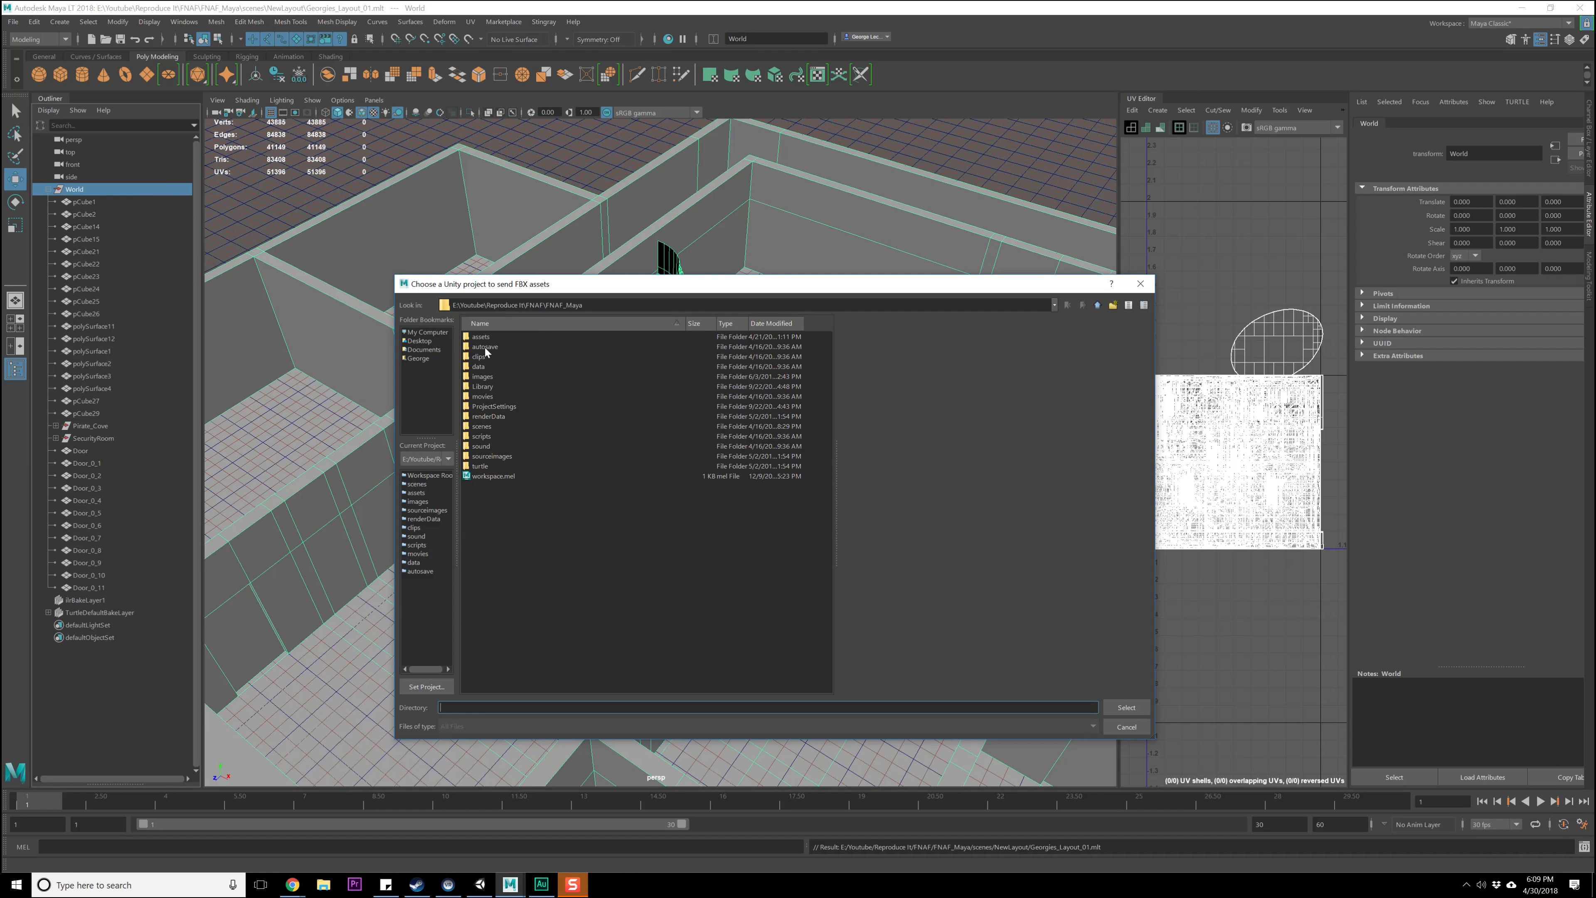
click(1098, 305)
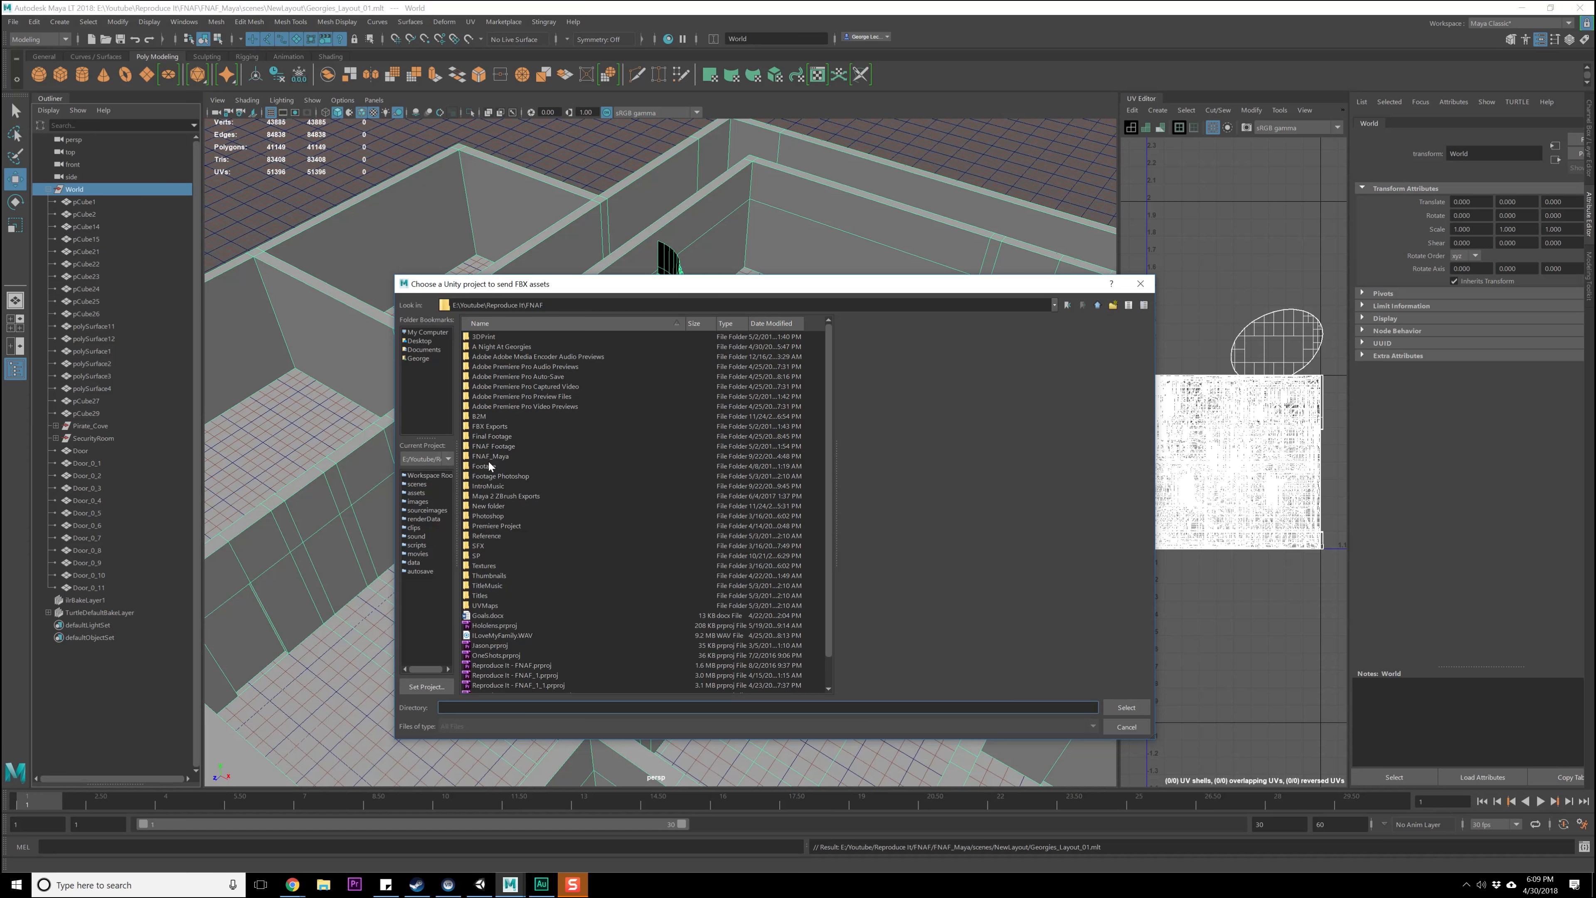
double_click(487, 345)
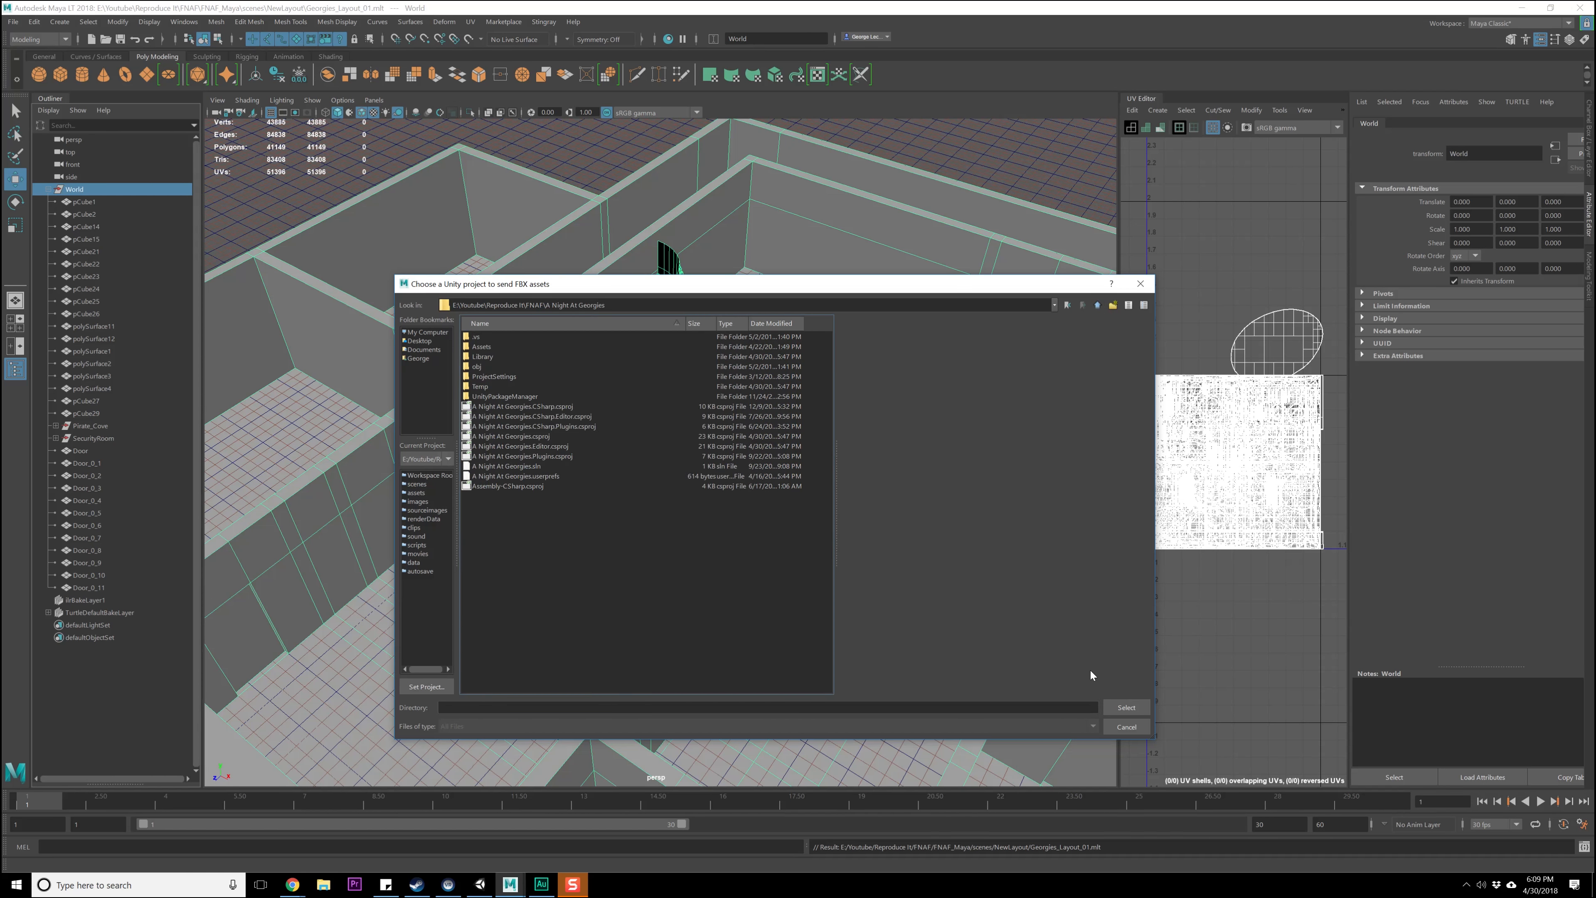
click(1126, 708)
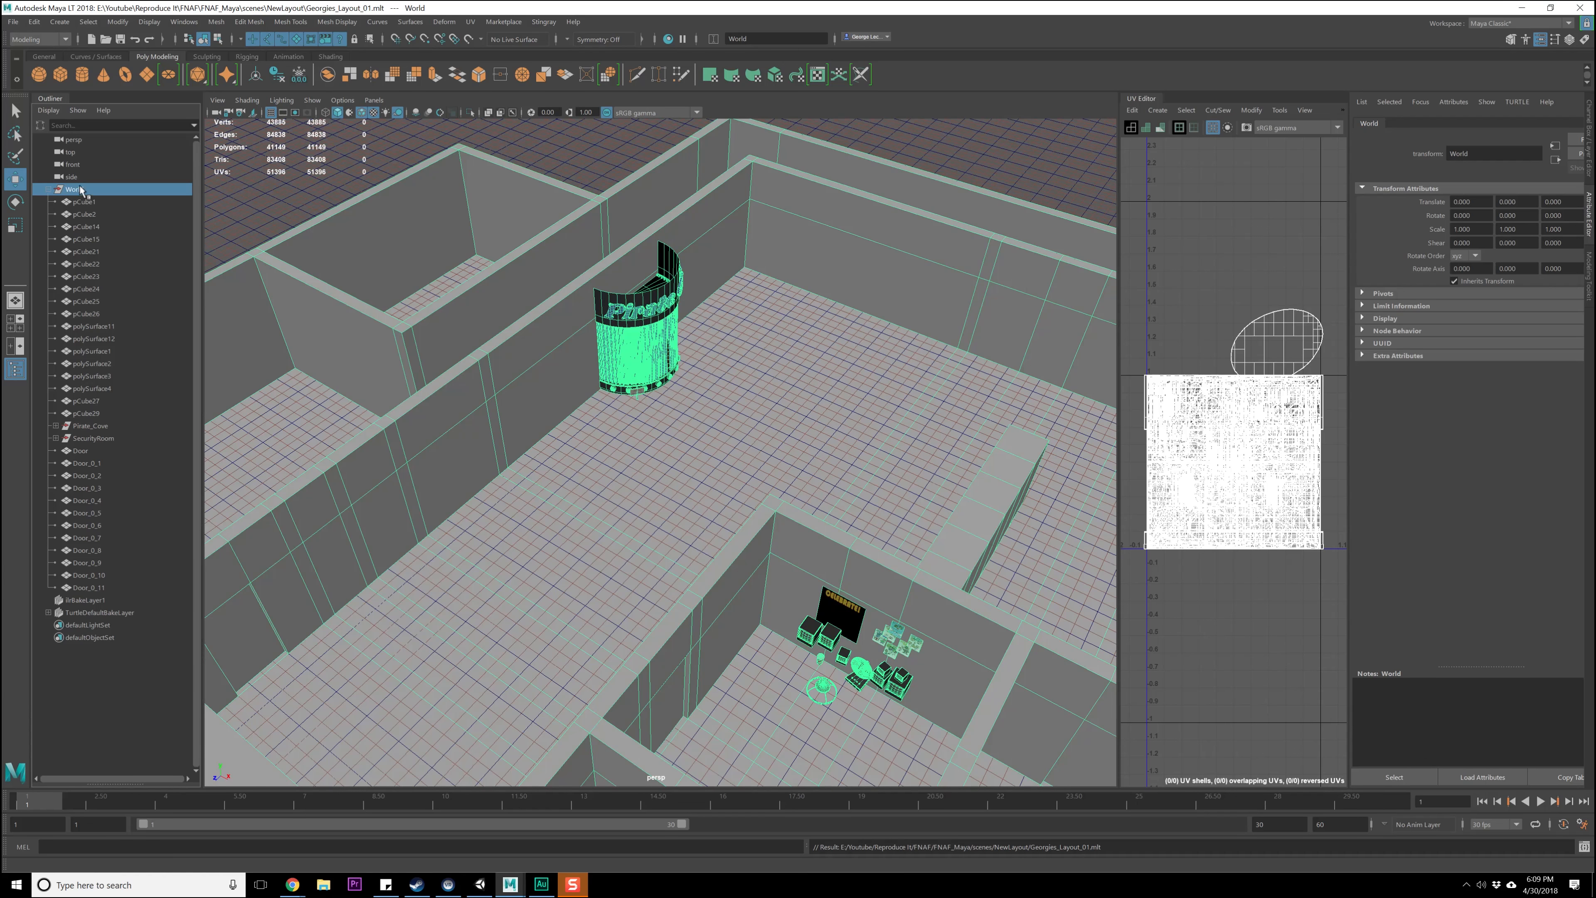
- Send the World selection to Unity, overwriting TEST_FreeRoam_01.fbx in the TEST_FreeRoamLayout assets folder
click(12, 23)
mouse_move(139, 215)
click(210, 221)
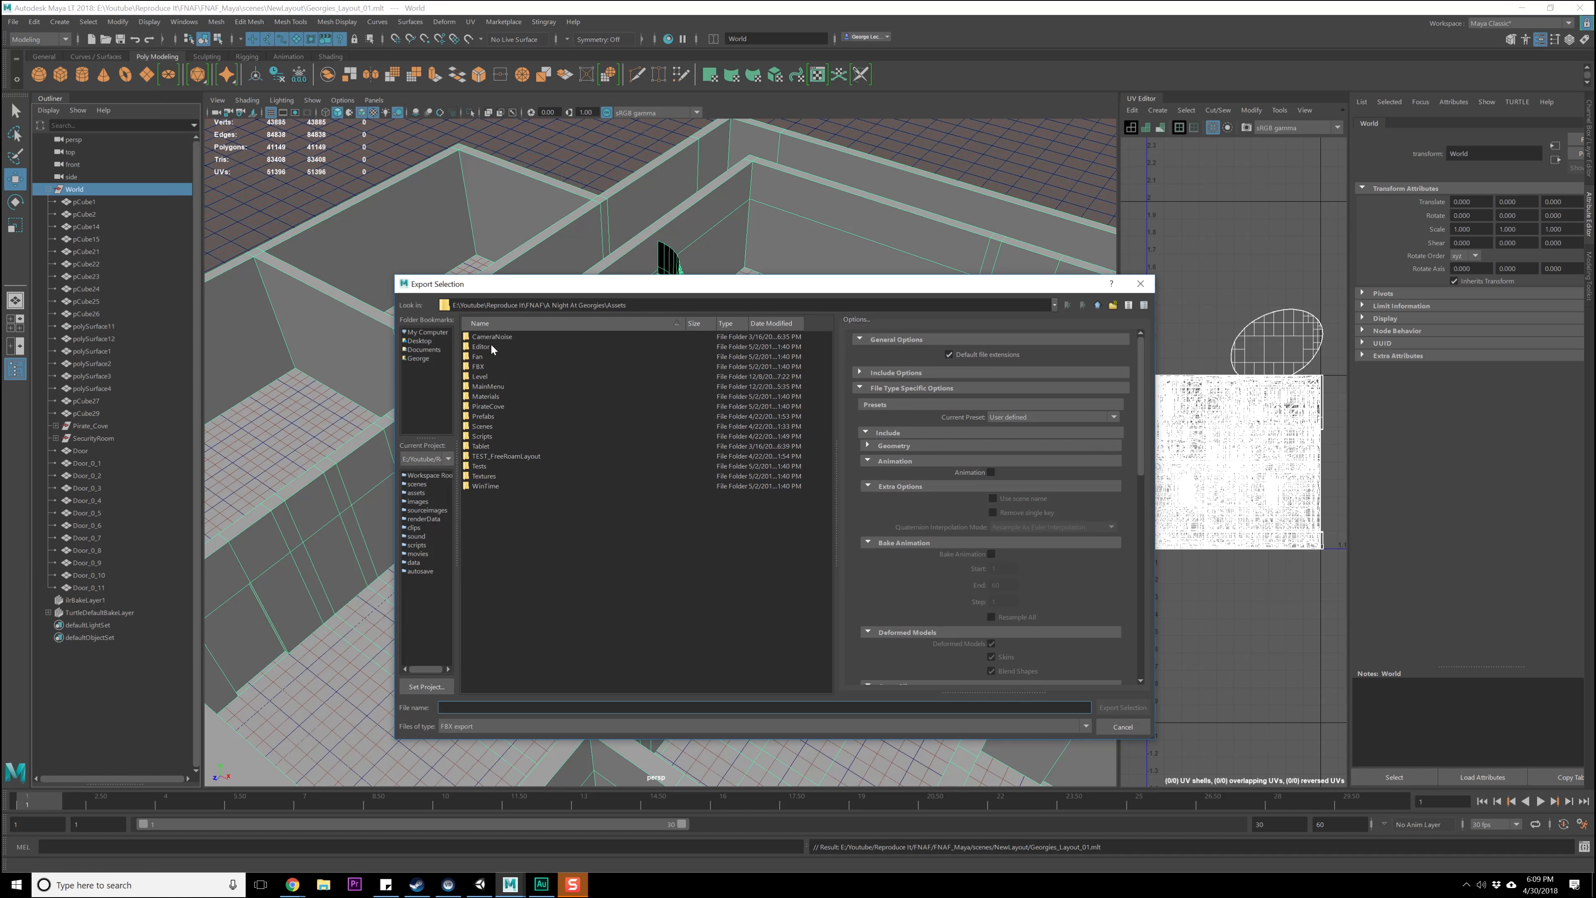
double_click(496, 456)
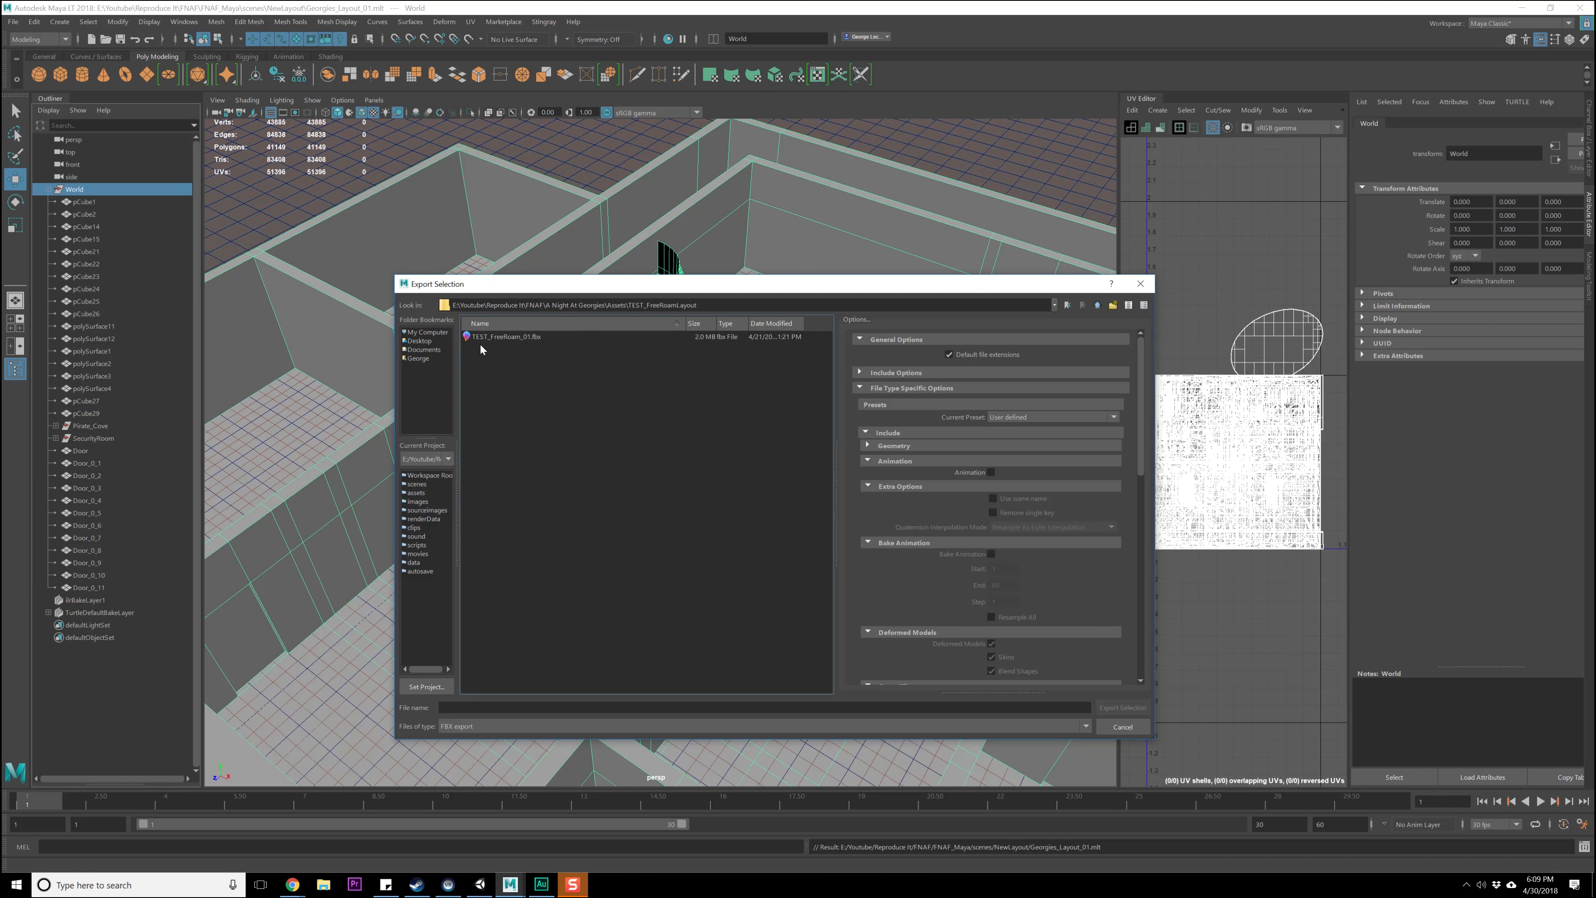
double_click(482, 339)
click(760, 531)
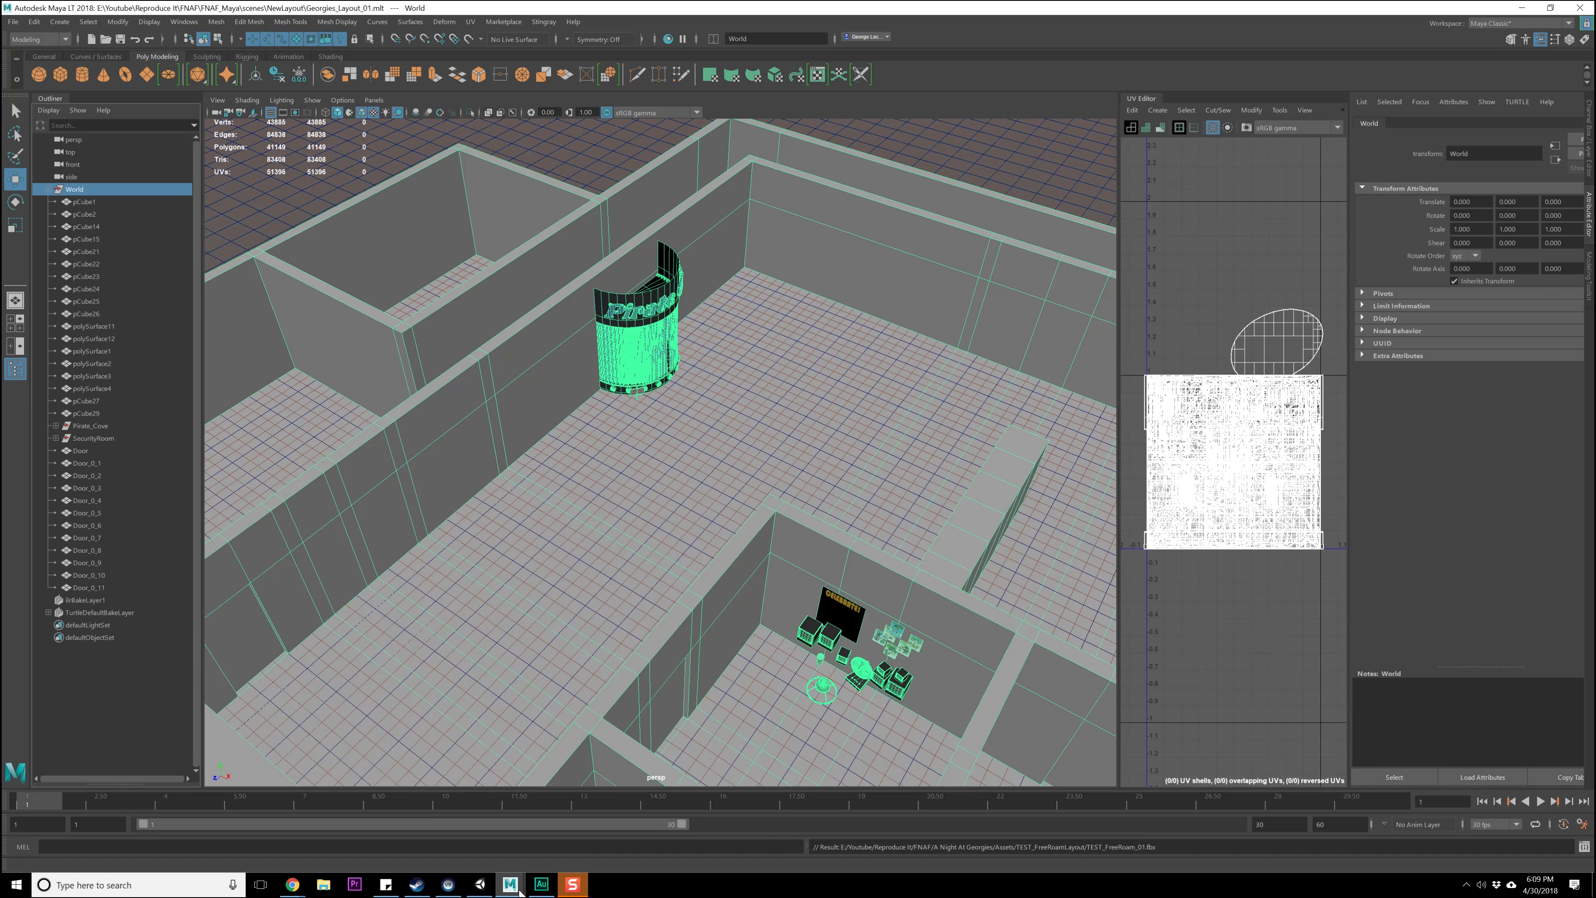
- Switch to Unity and look over the reimported level and its doors in the scene
mouse_move(536, 879)
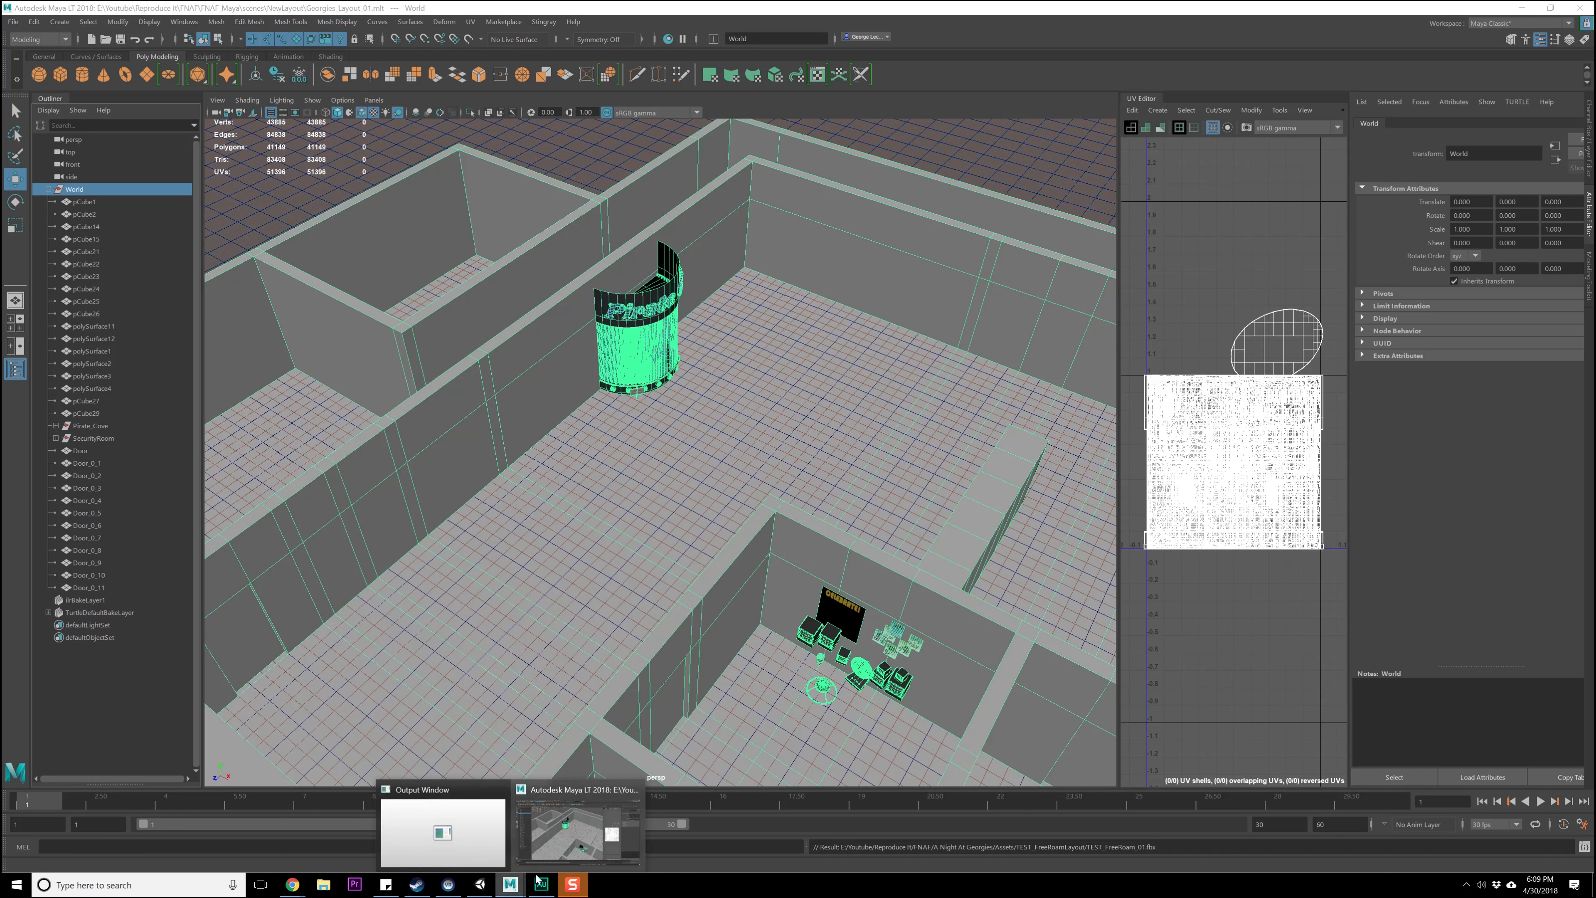
click(480, 884)
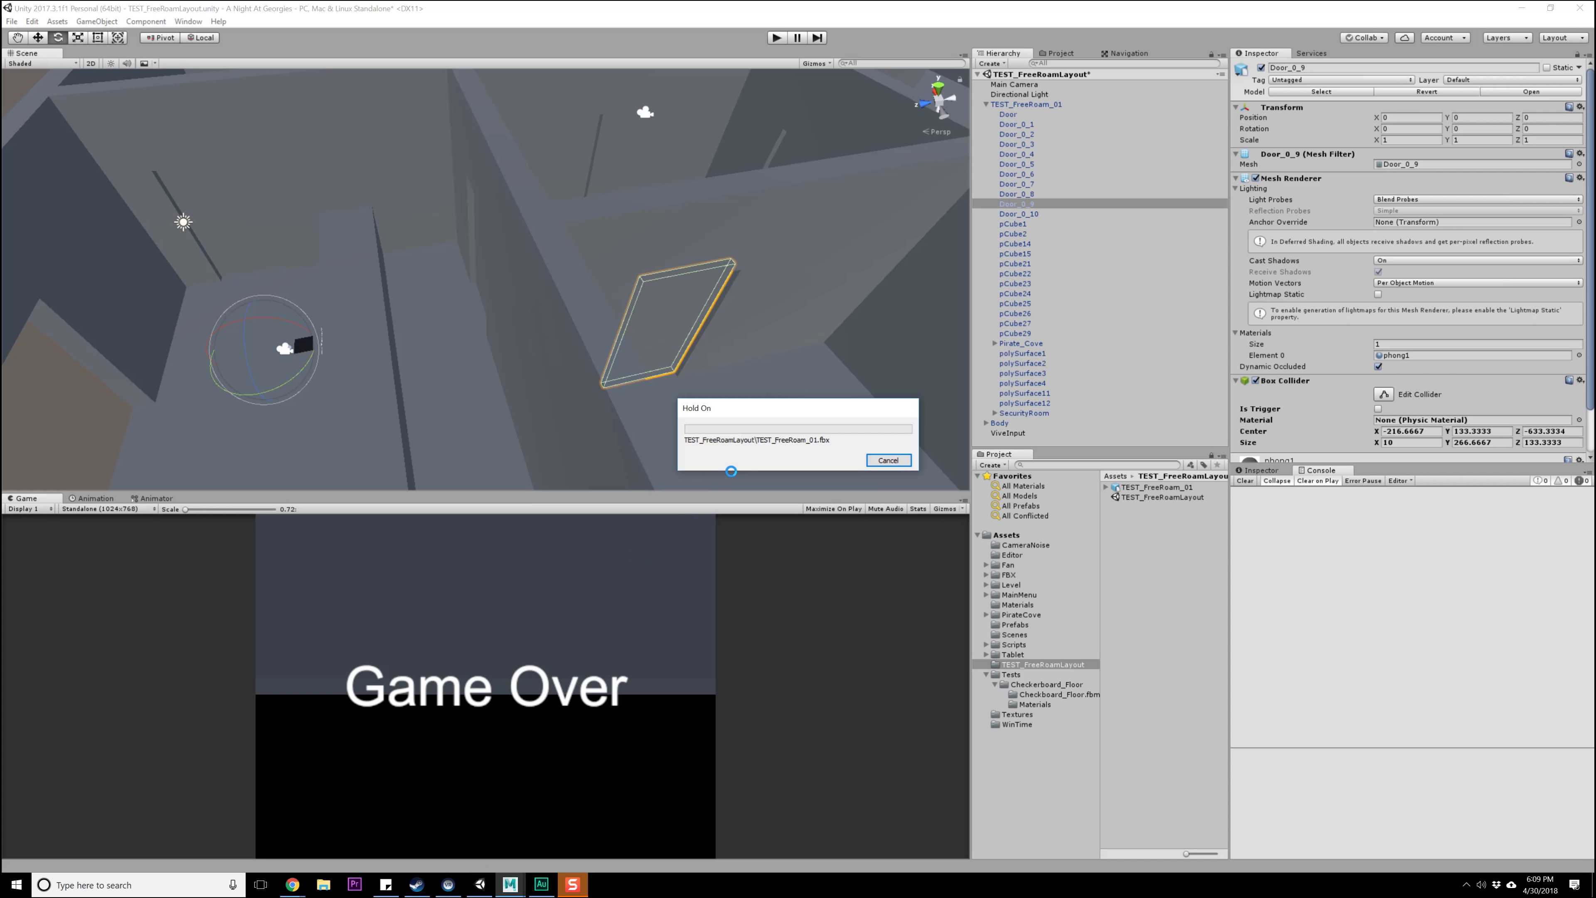
alt+drag(880, 288, 550, 293)
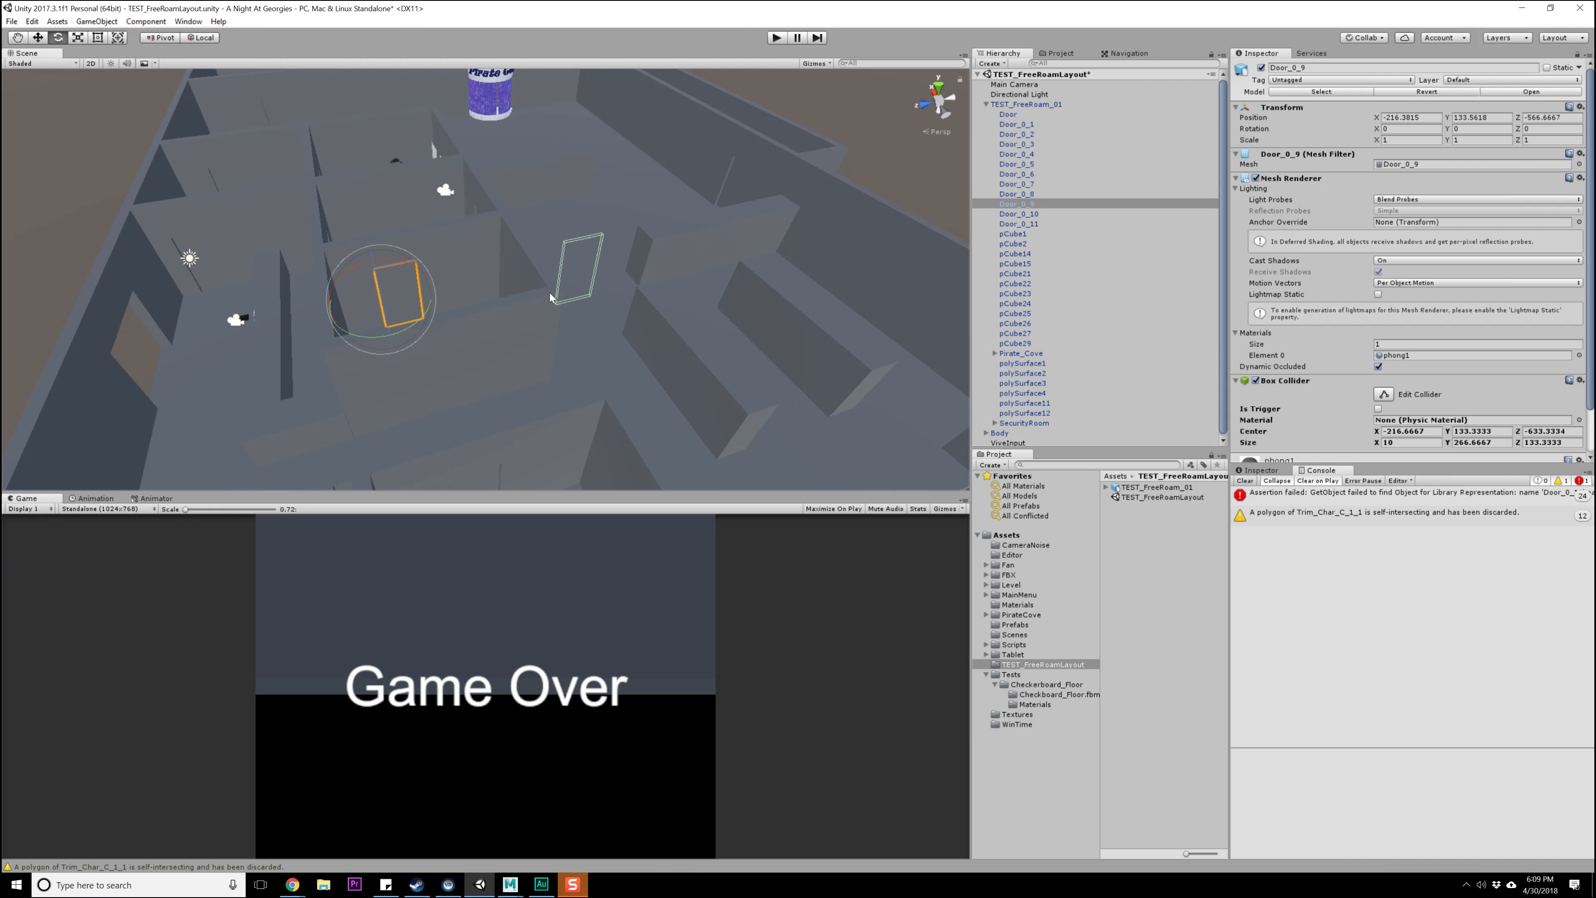
click(572, 260)
scroll(618, 329, up, 5)
click(636, 334)
scroll(641, 332, down, 2)
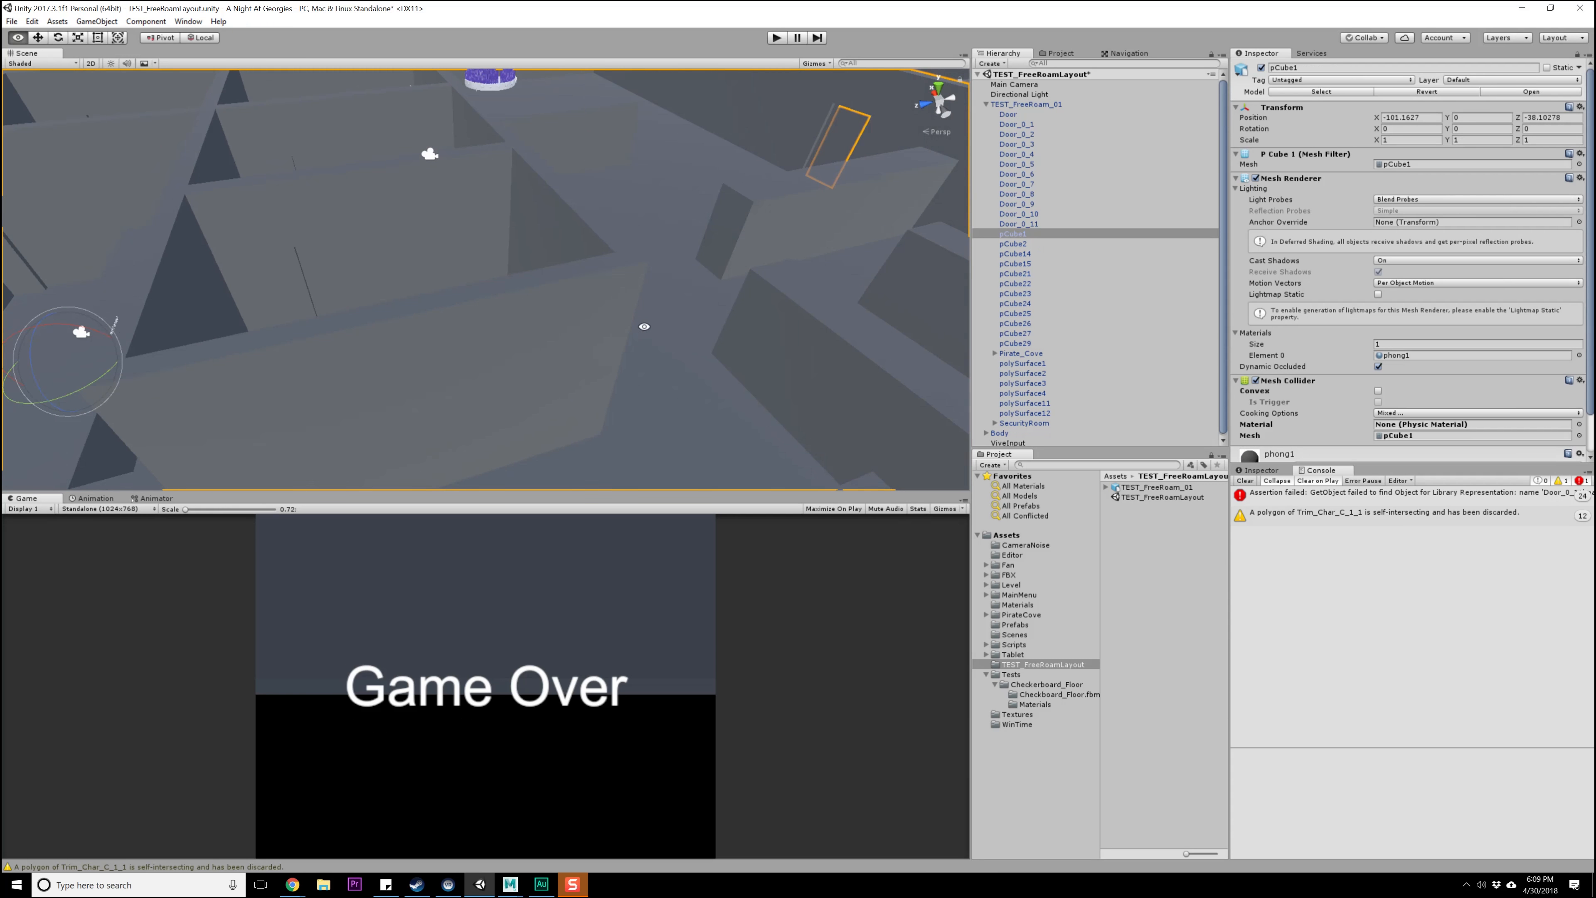
click(307, 295)
click(306, 296)
scroll(478, 290, down, 3)
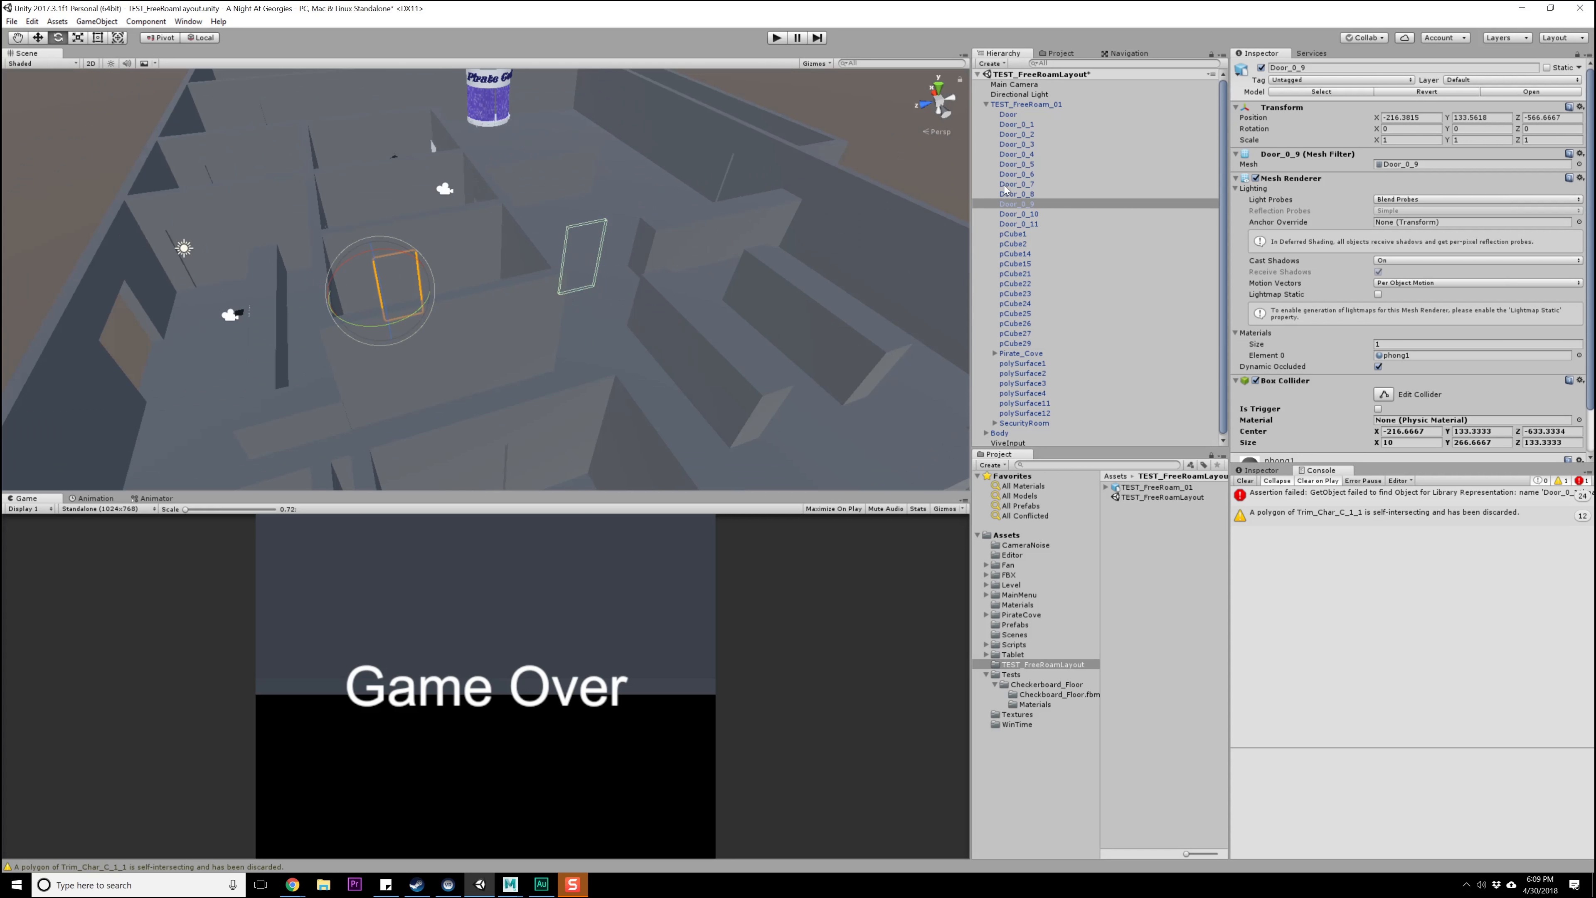
- Examine the doors from Door to Door_0_11, comparing their collider outlines with their meshes
click(1031, 117)
shift+click(1040, 223)
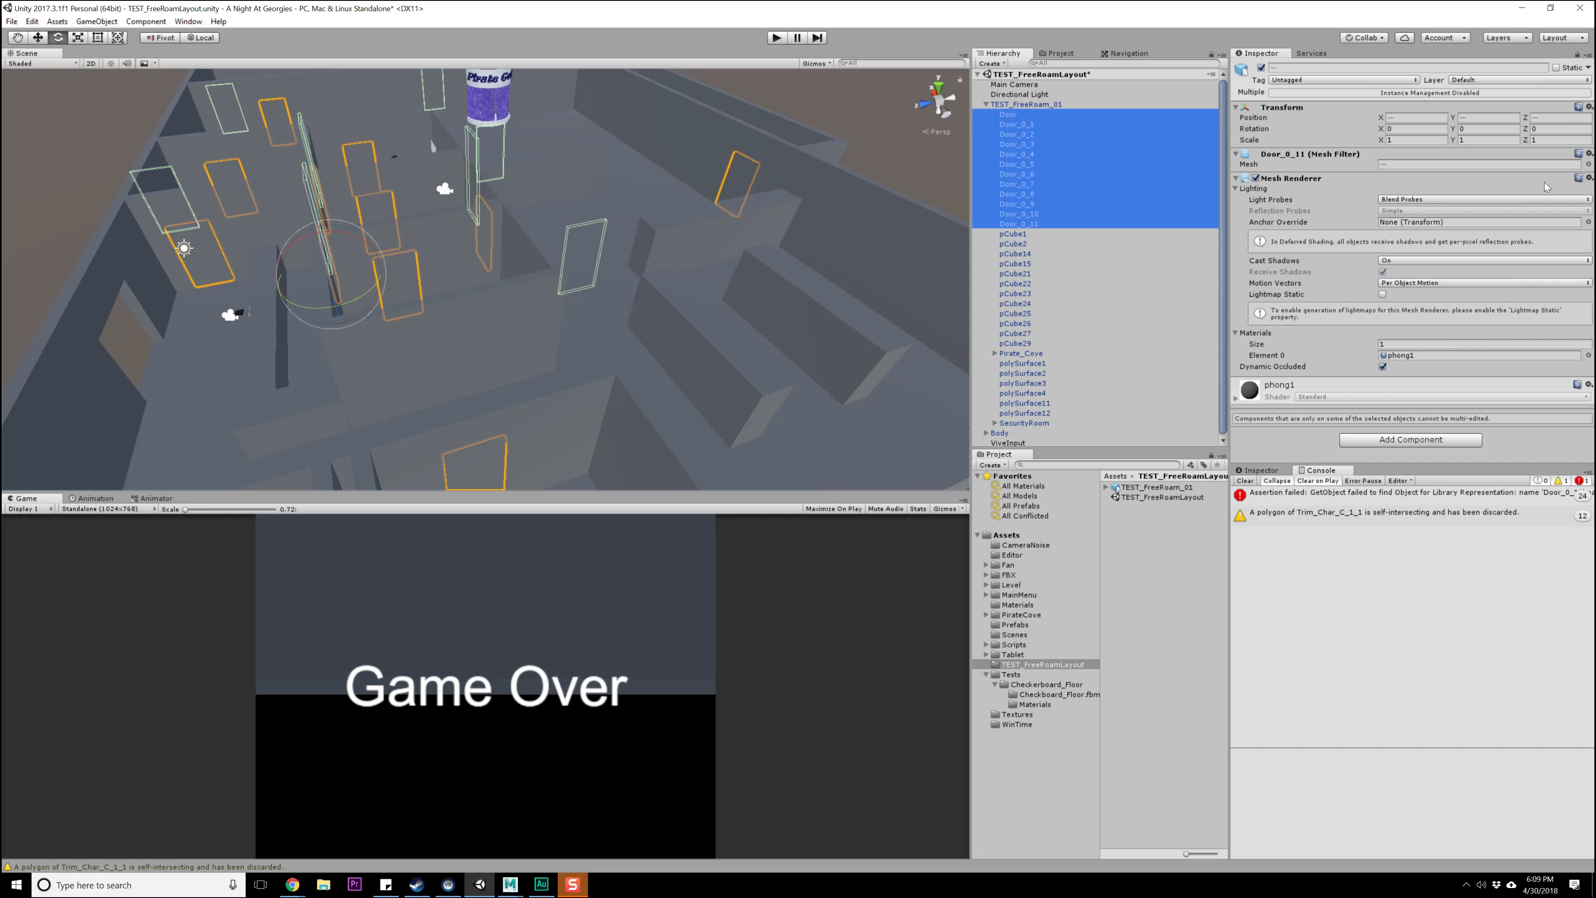
alt+drag(691, 289, 503, 286)
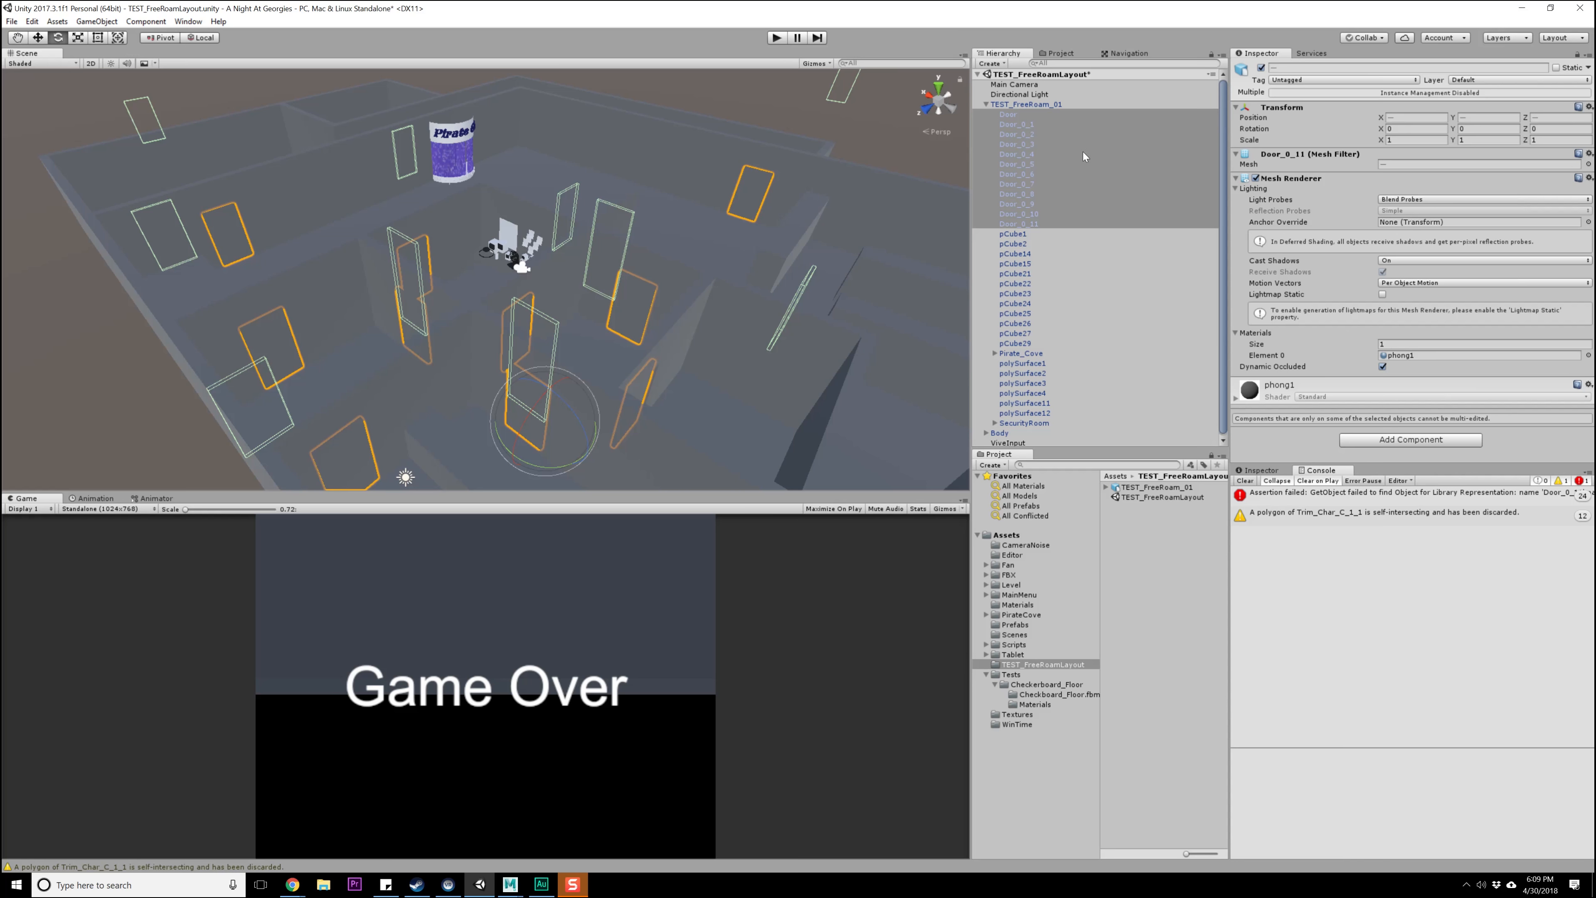
click(1031, 115)
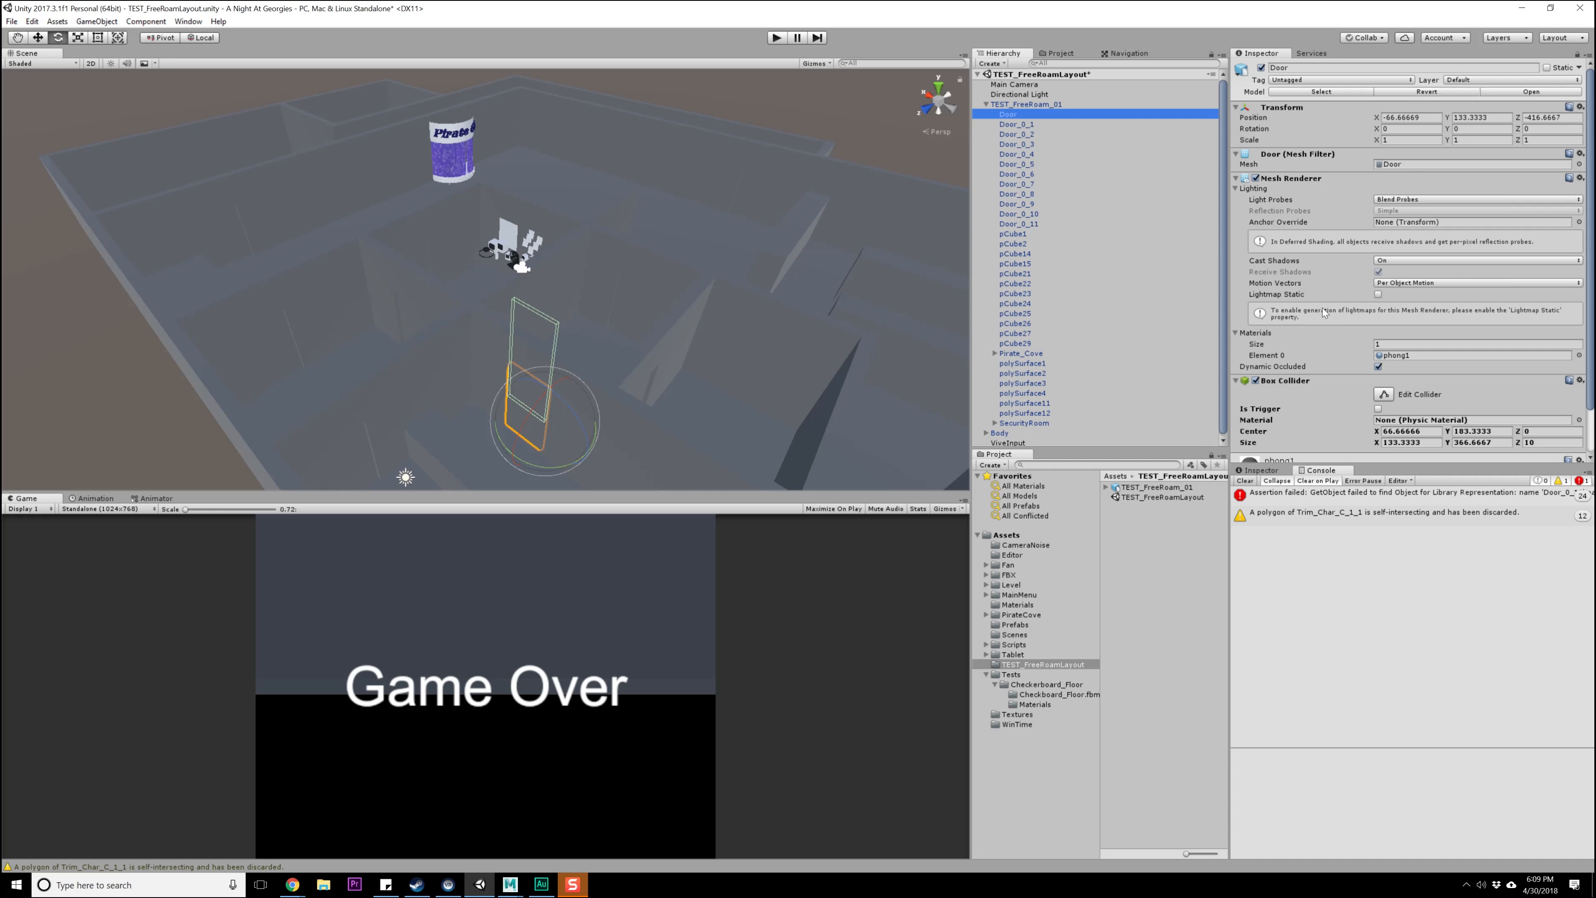
scroll(1398, 371, down, 2)
click(1018, 134)
click(1017, 123)
- Remove the Box Collider from Door through Door_0_10 and add a fresh Box Collider to all of them
click(1008, 114)
shift+click(1019, 214)
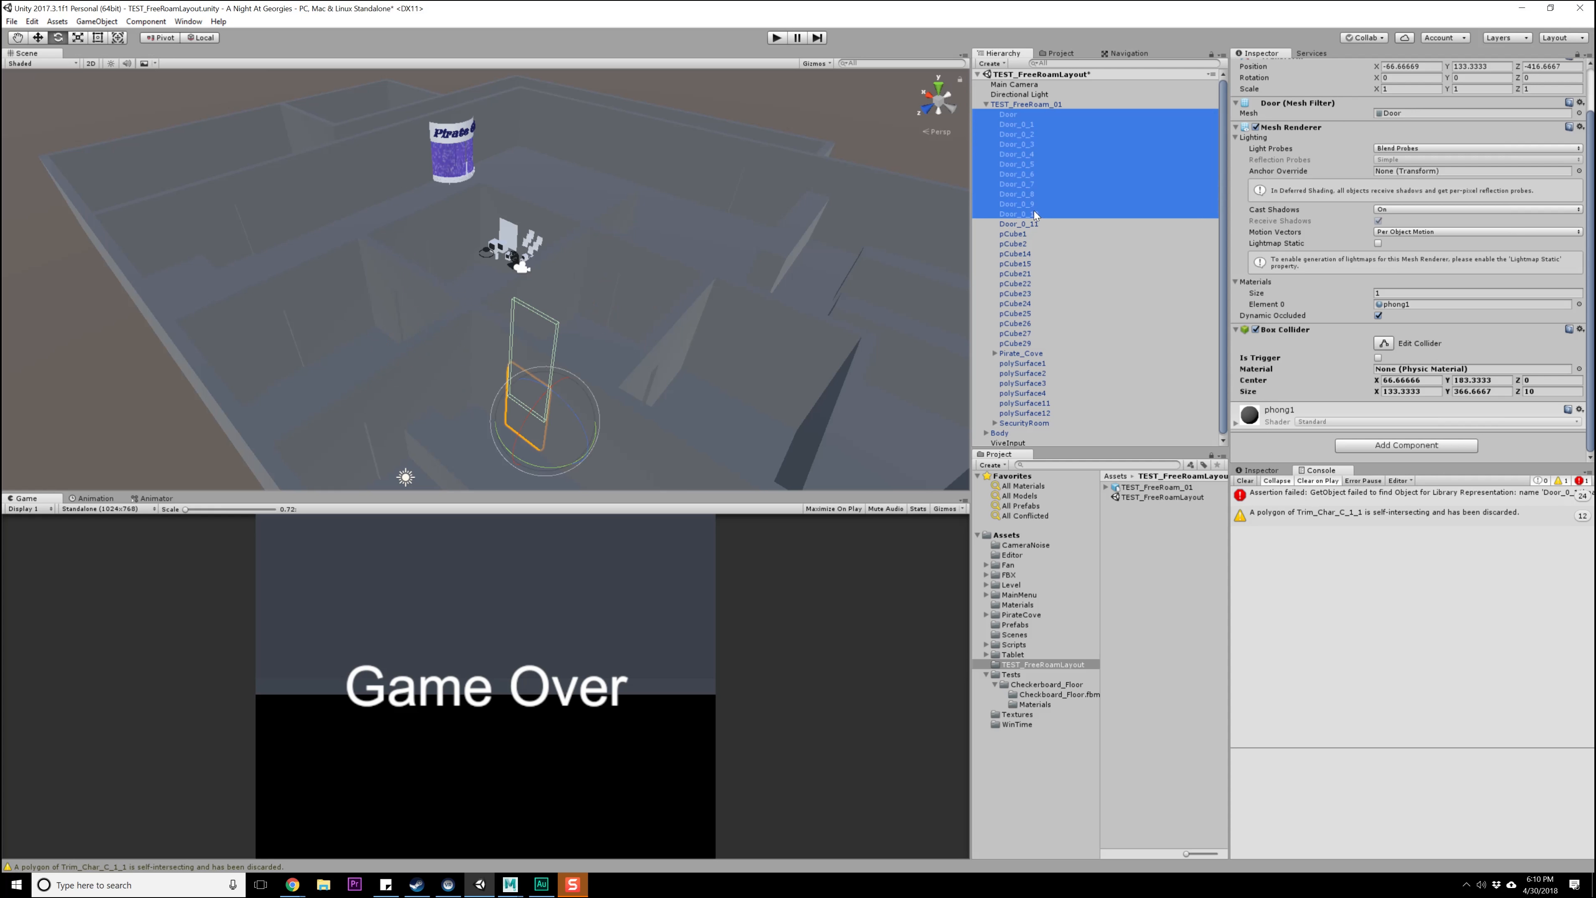
click(1580, 328)
click(1533, 367)
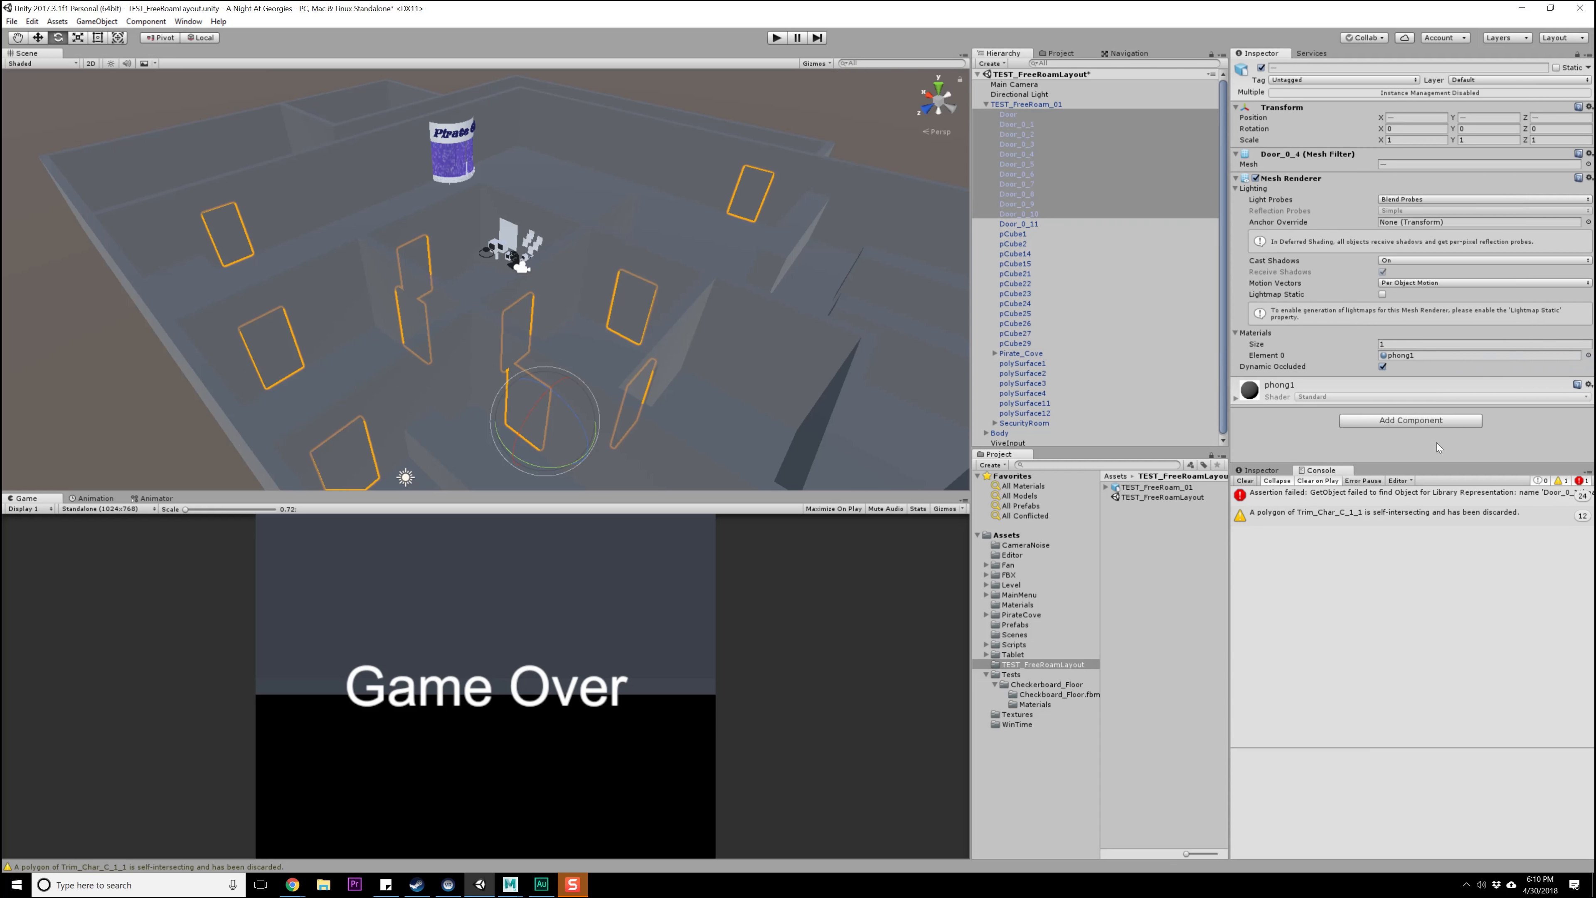
click(1436, 423)
click(1397, 469)
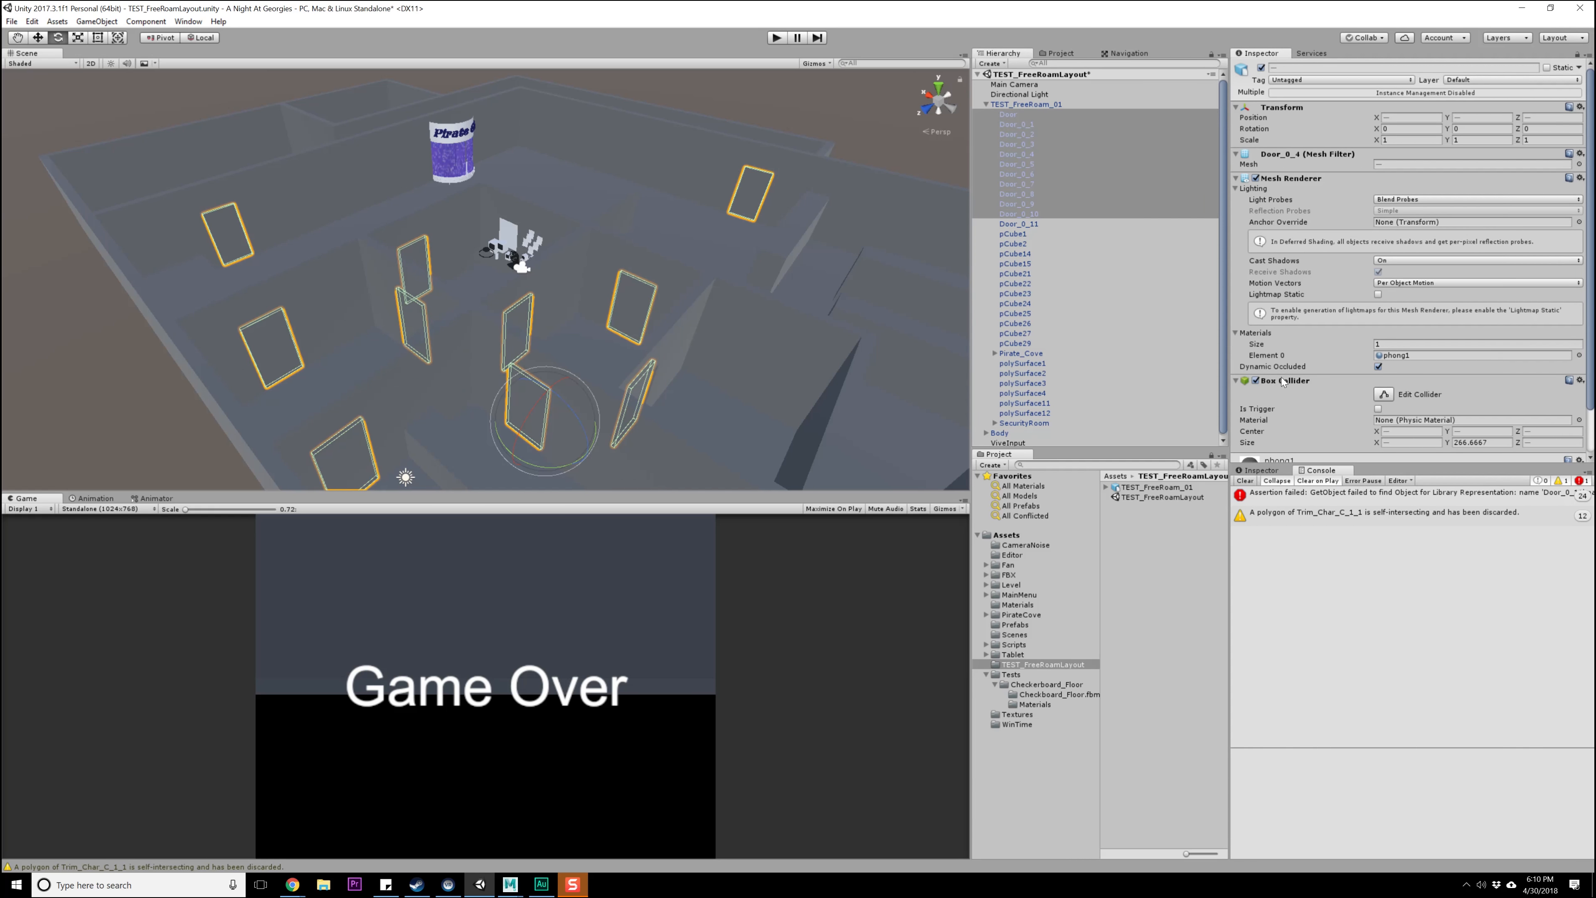
- Add a Box Collider to Door_0_11, check the colliders on all doors, and save the scene
click(1021, 223)
click(1406, 419)
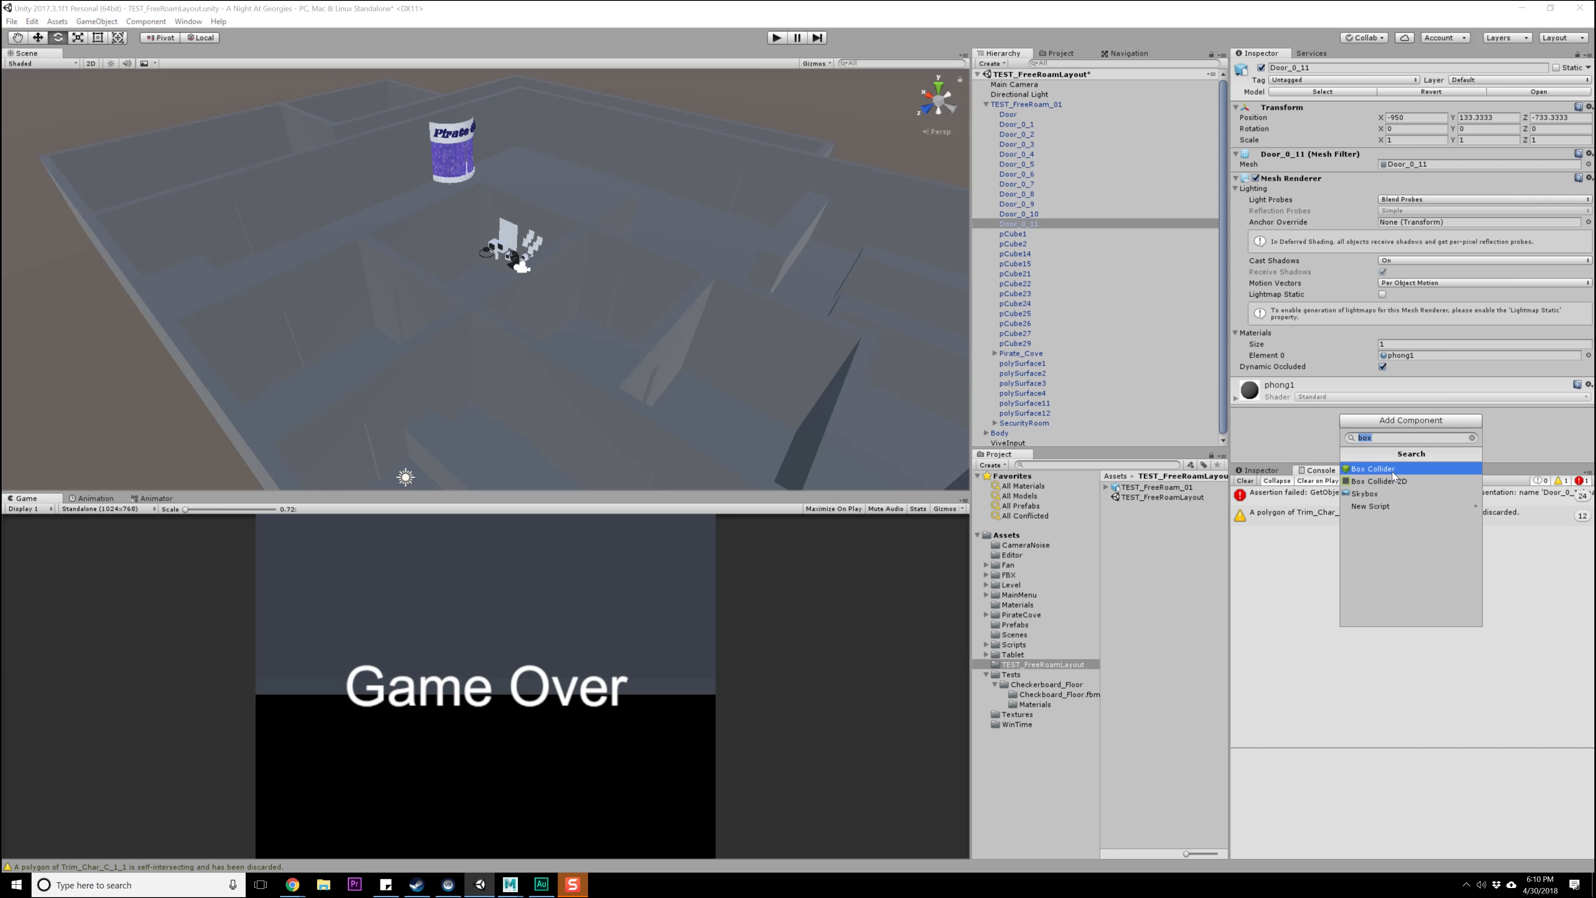
click(1398, 469)
click(1012, 114)
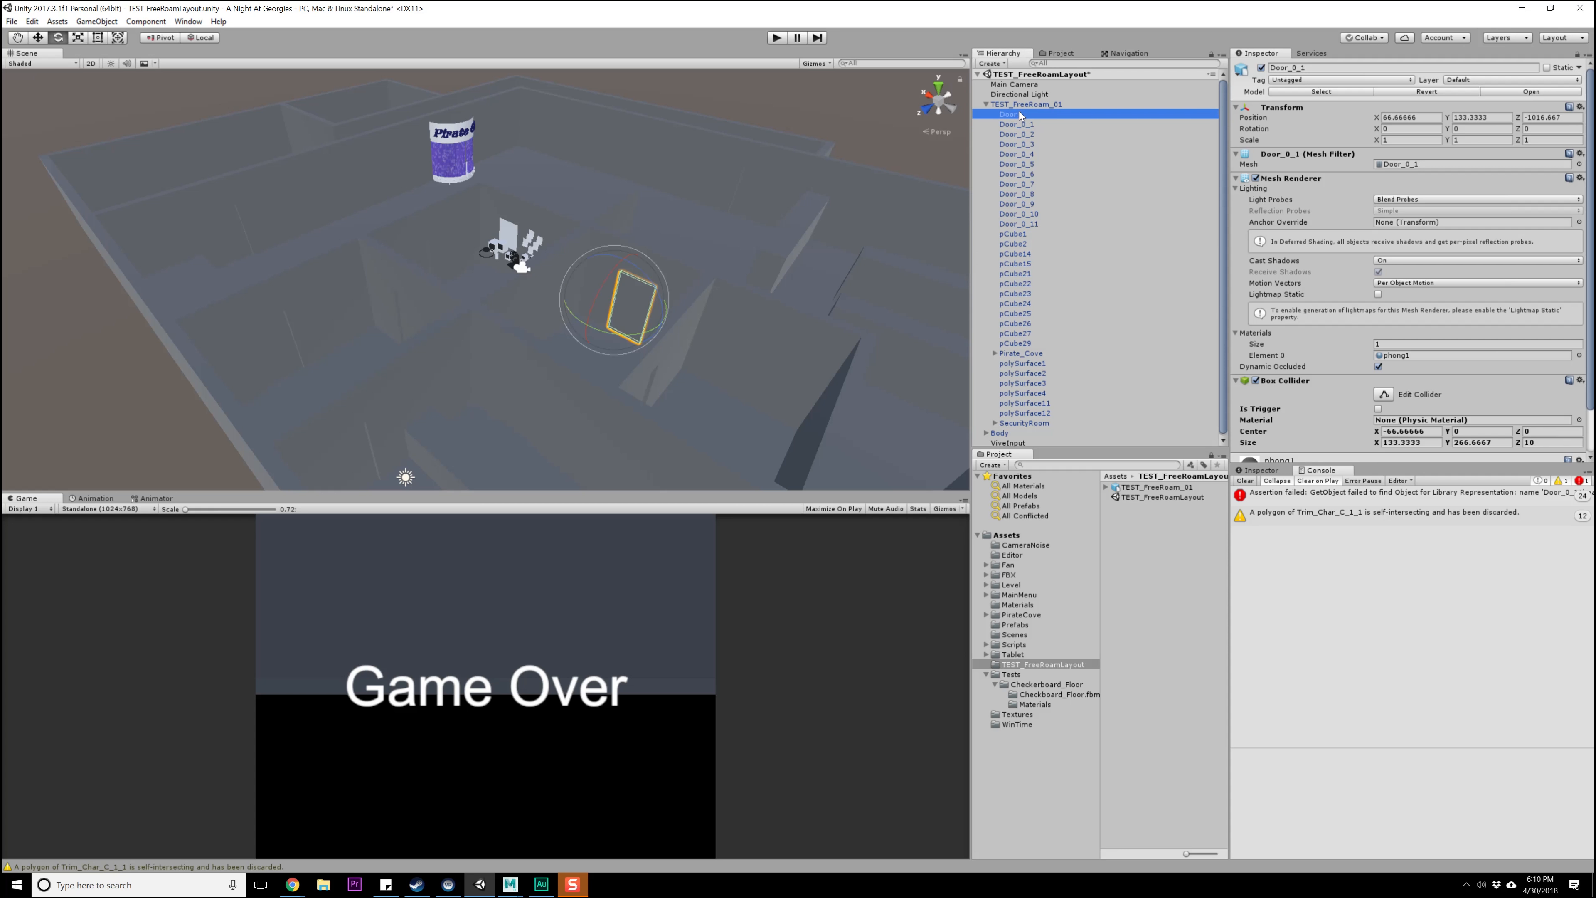
shift+click(1031, 224)
alt+drag(947, 271, 667, 257)
key(ctrl+s)
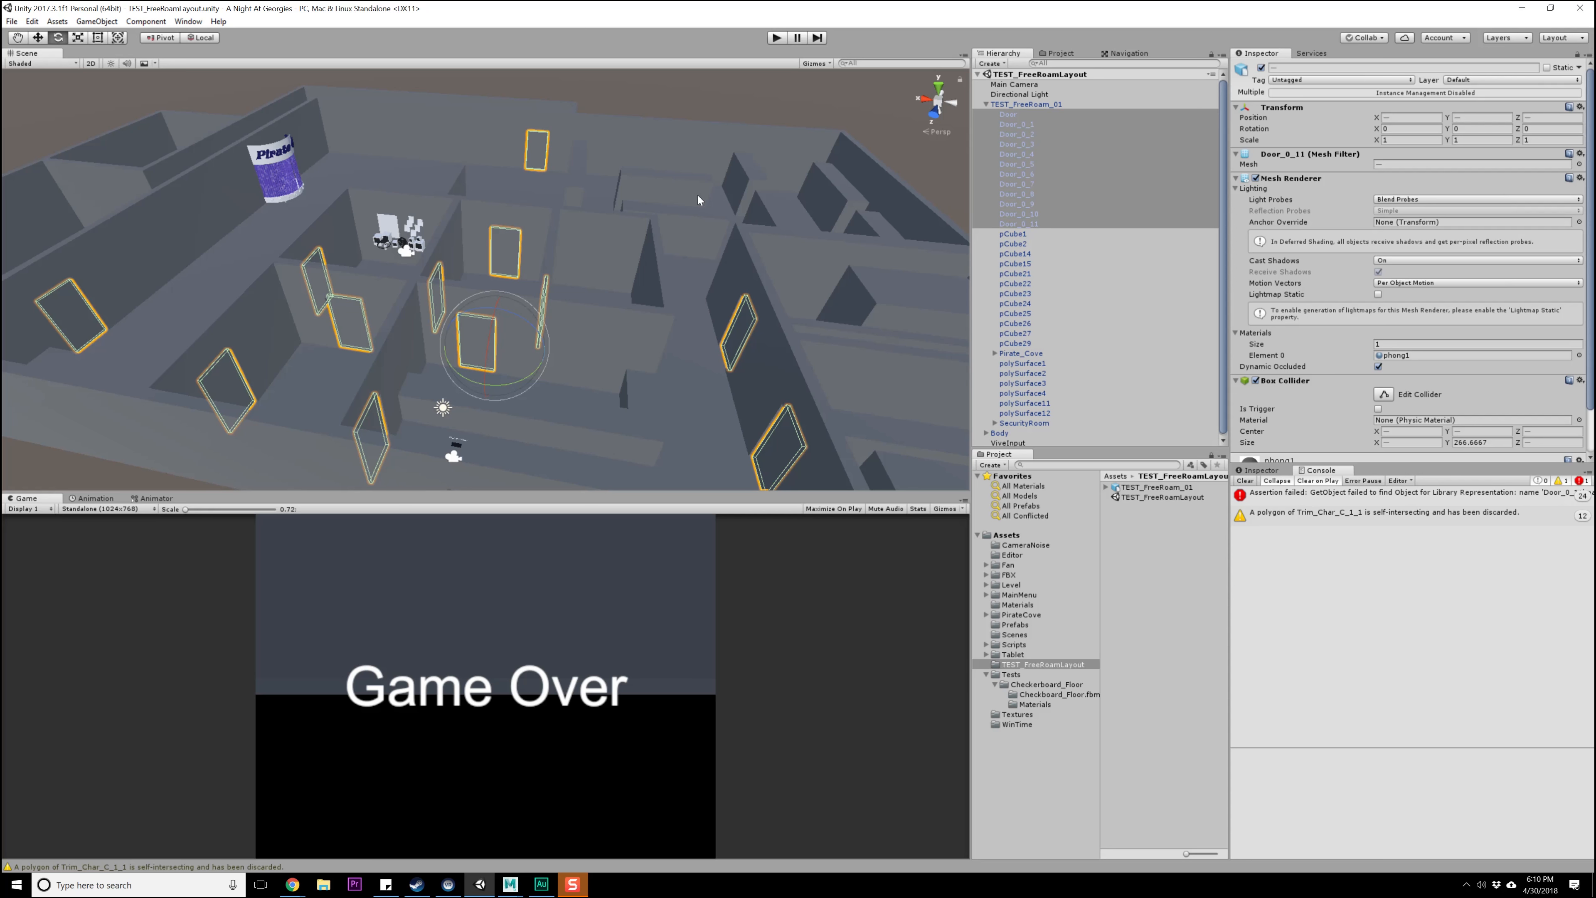
- View the level from above and select the mesh named Door in the scene
alt+drag(697, 193, 694, 142)
click(703, 113)
click(475, 352)
click(438, 344)
click(460, 349)
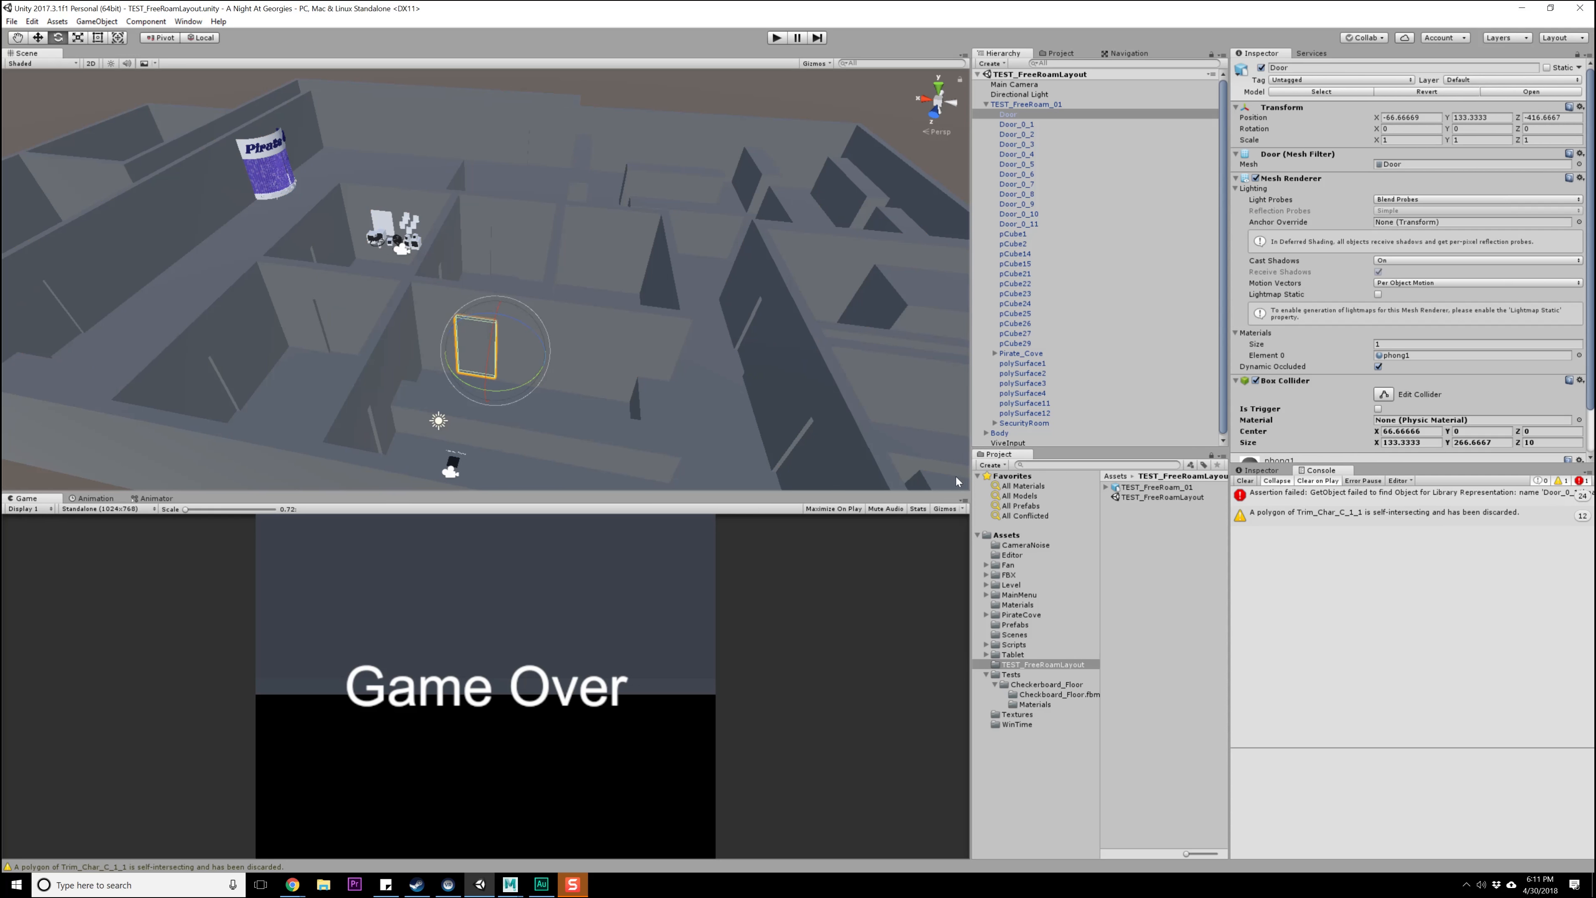
- Collapse TEST_FreeRoam_01, expand Body, and open the ViveControllerLeft script attached to Controller Left
click(986, 103)
click(993, 115)
click(986, 114)
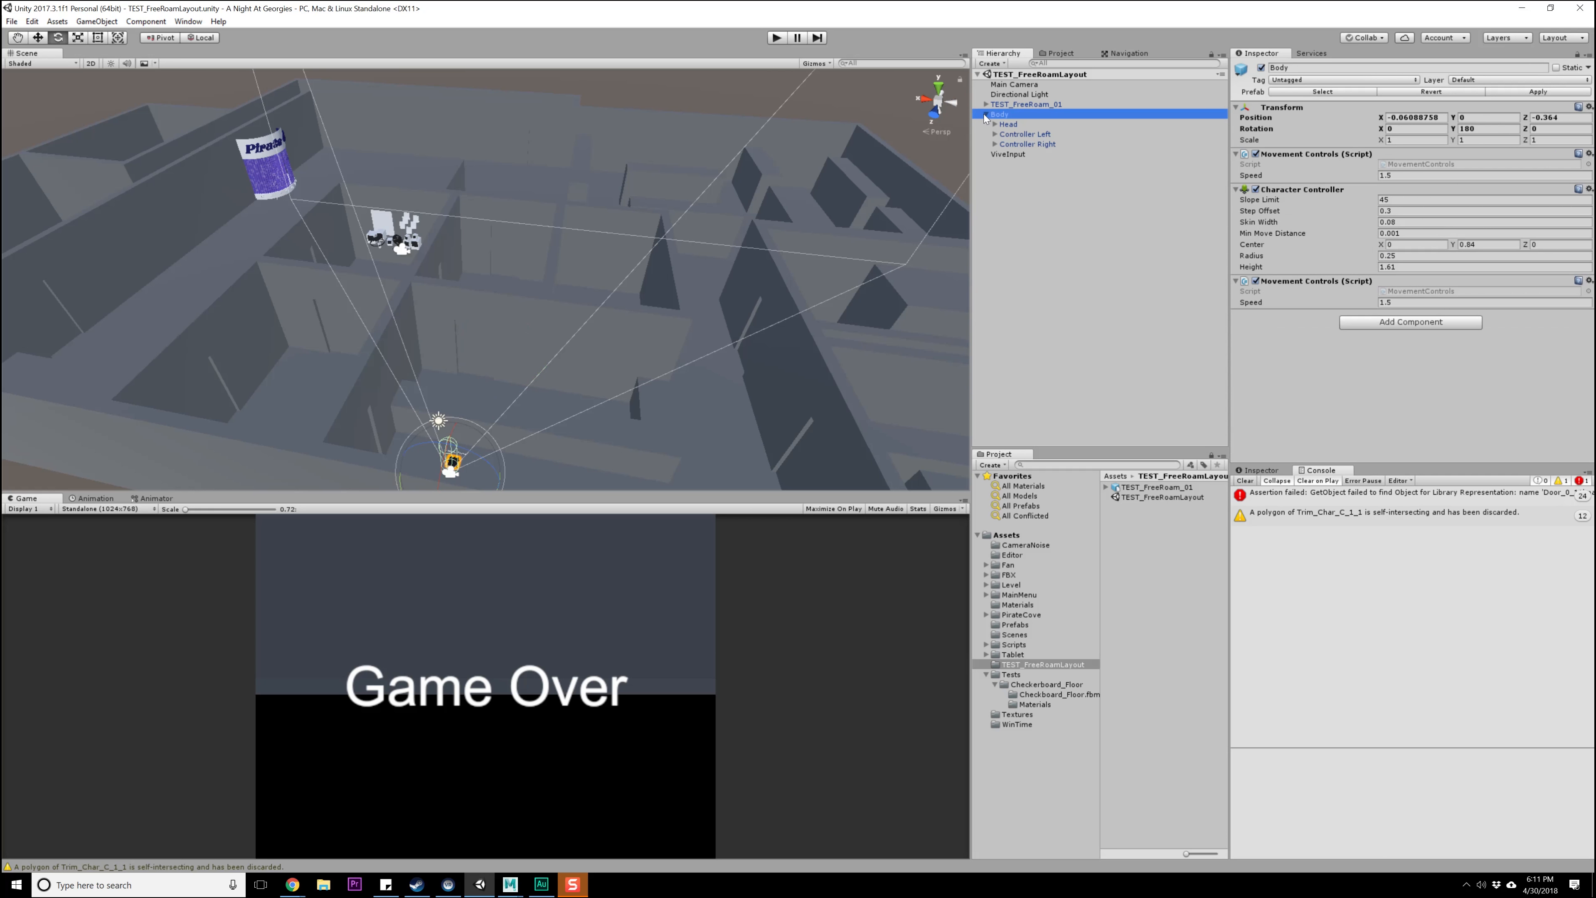
click(1037, 134)
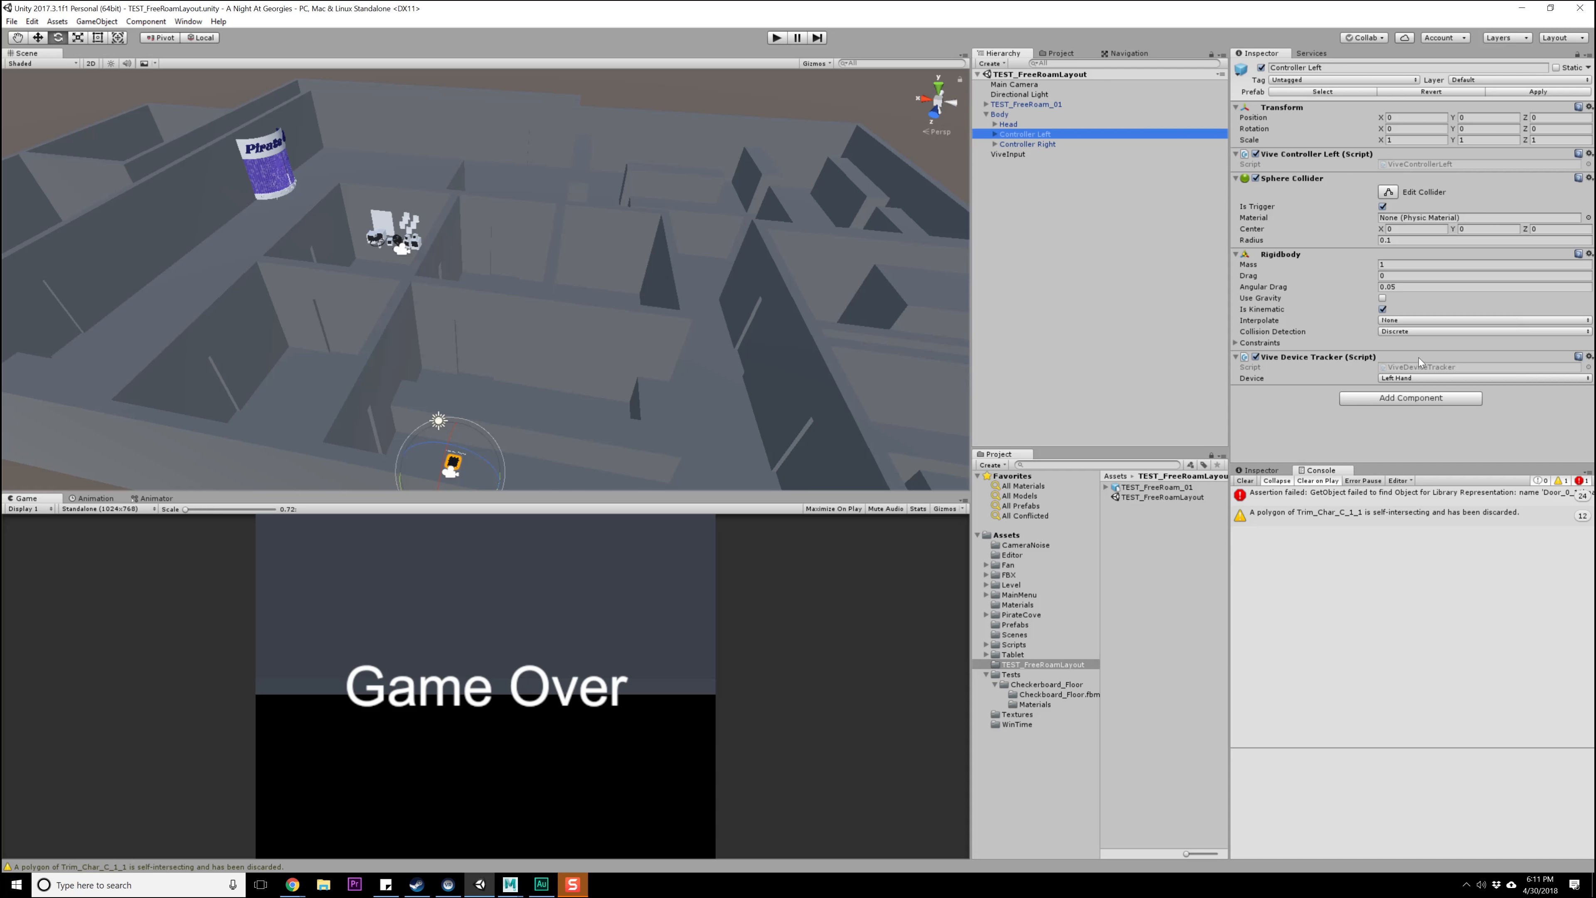
double_click(1409, 163)
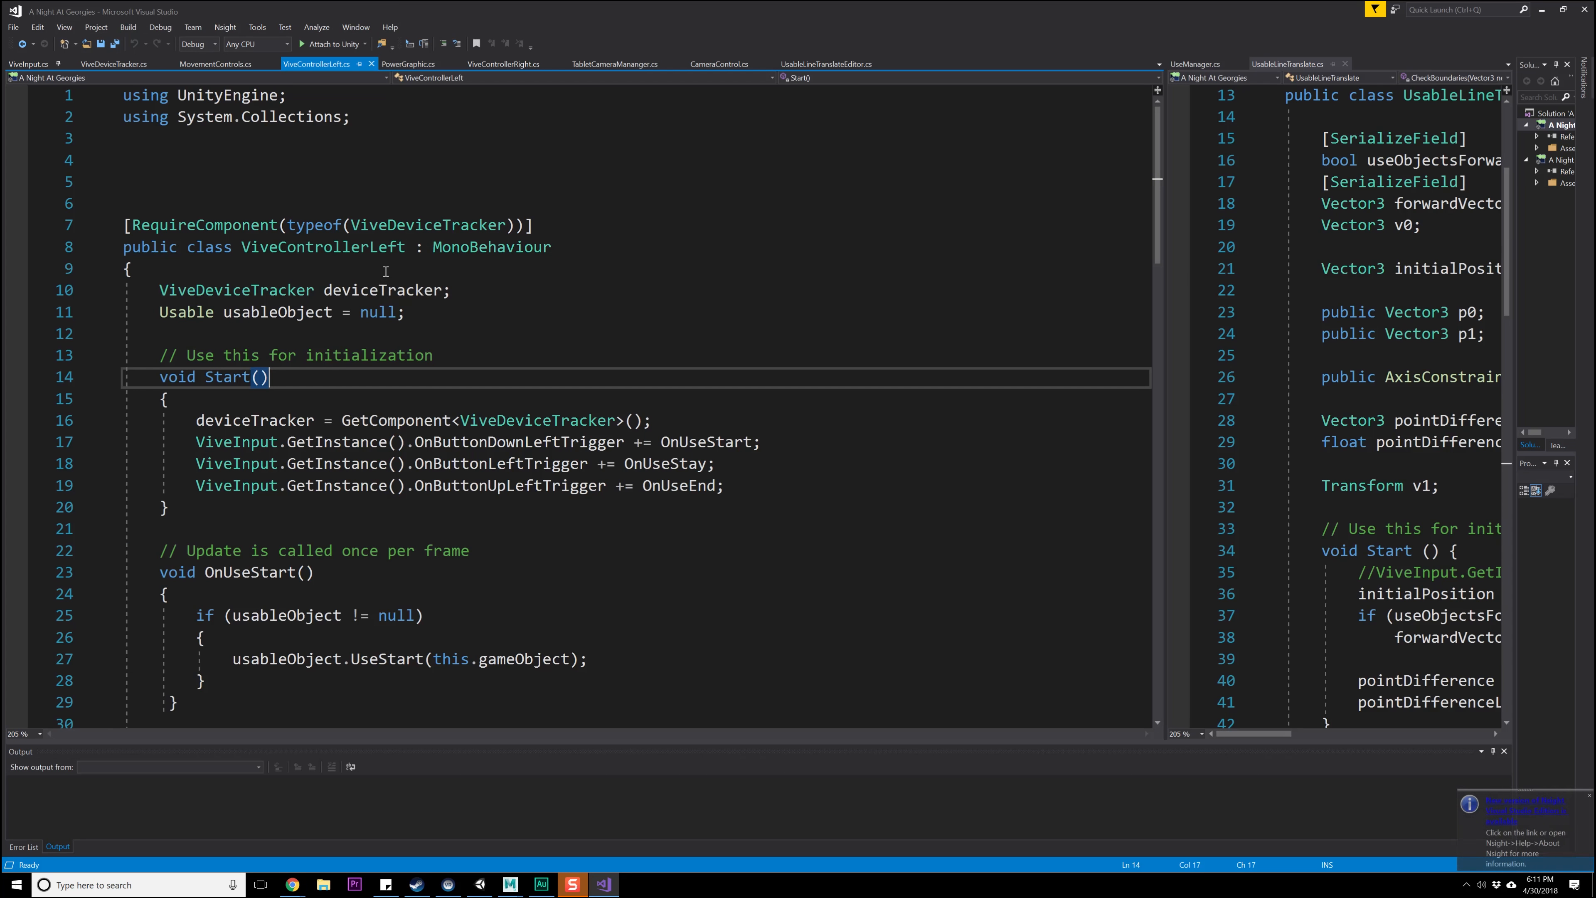
- Read through the ViveControllerLeft script's Start, use start, stay and end methods, and its trigger enter, stay and exit methods
scroll(425, 290, down, 1)
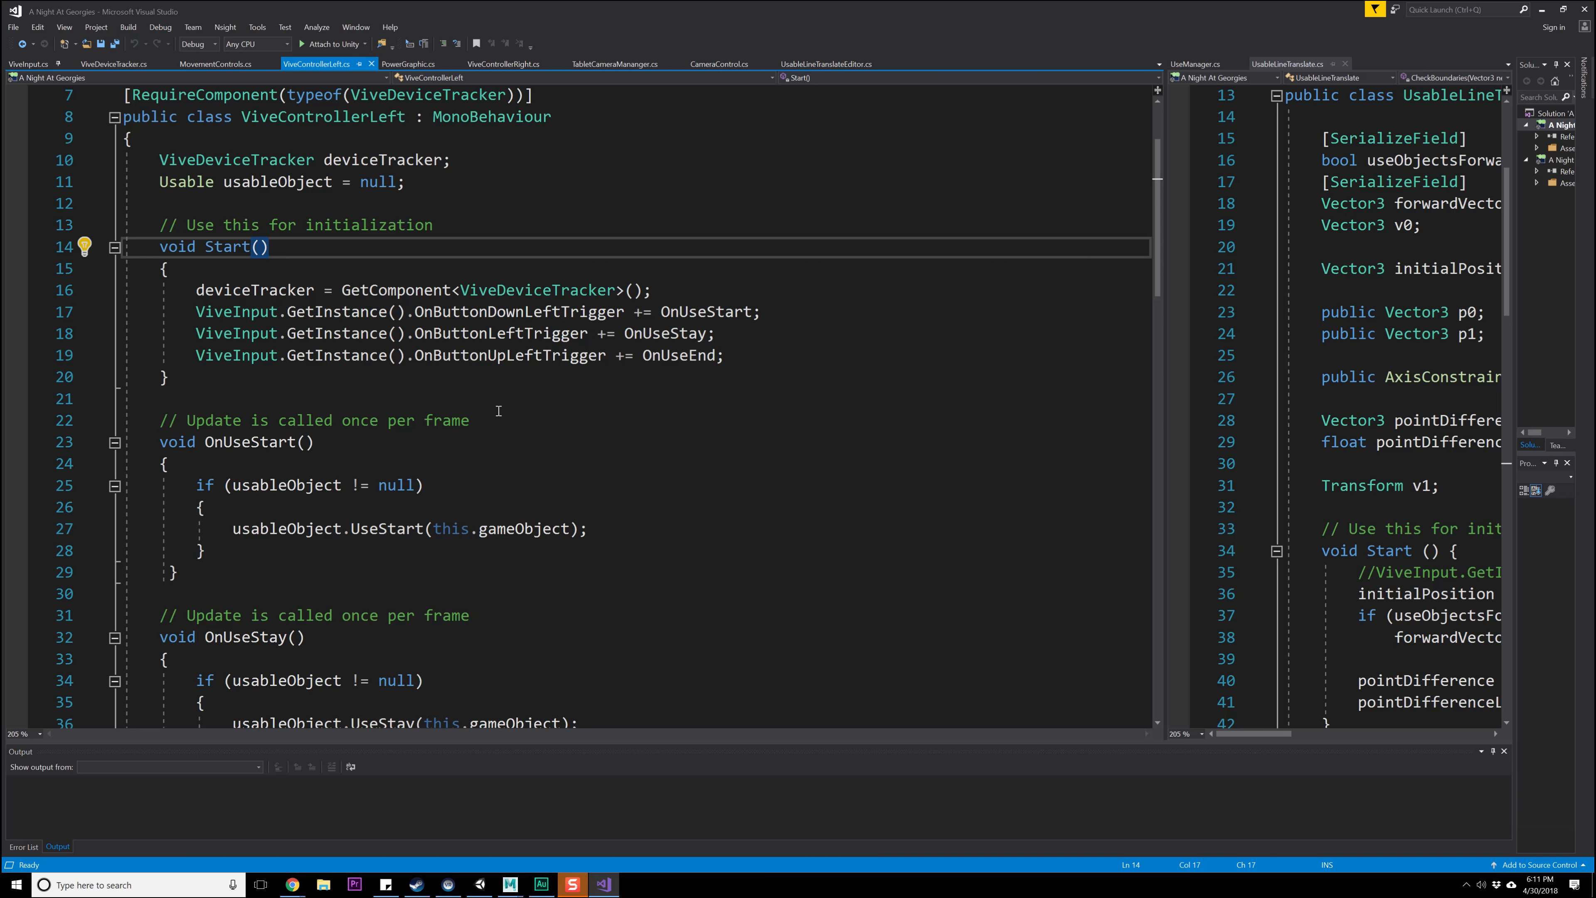
scroll(334, 291, down, 4)
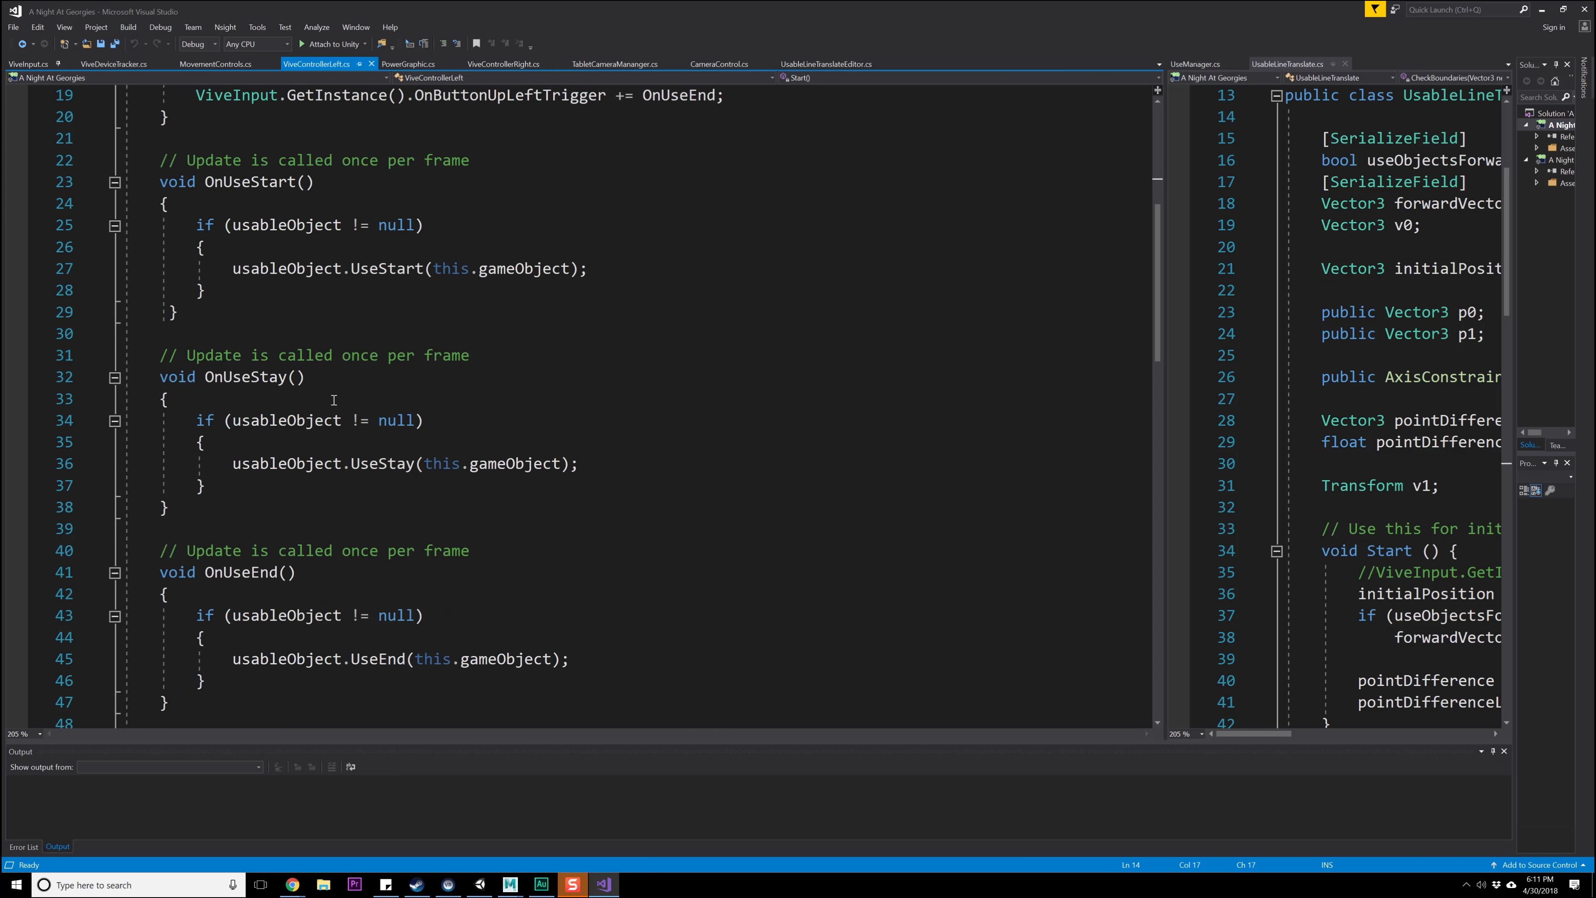
scroll(280, 178, down, 2)
scroll(280, 177, up, 4)
drag(179, 442, 121, 290)
scroll(258, 459, down, 7)
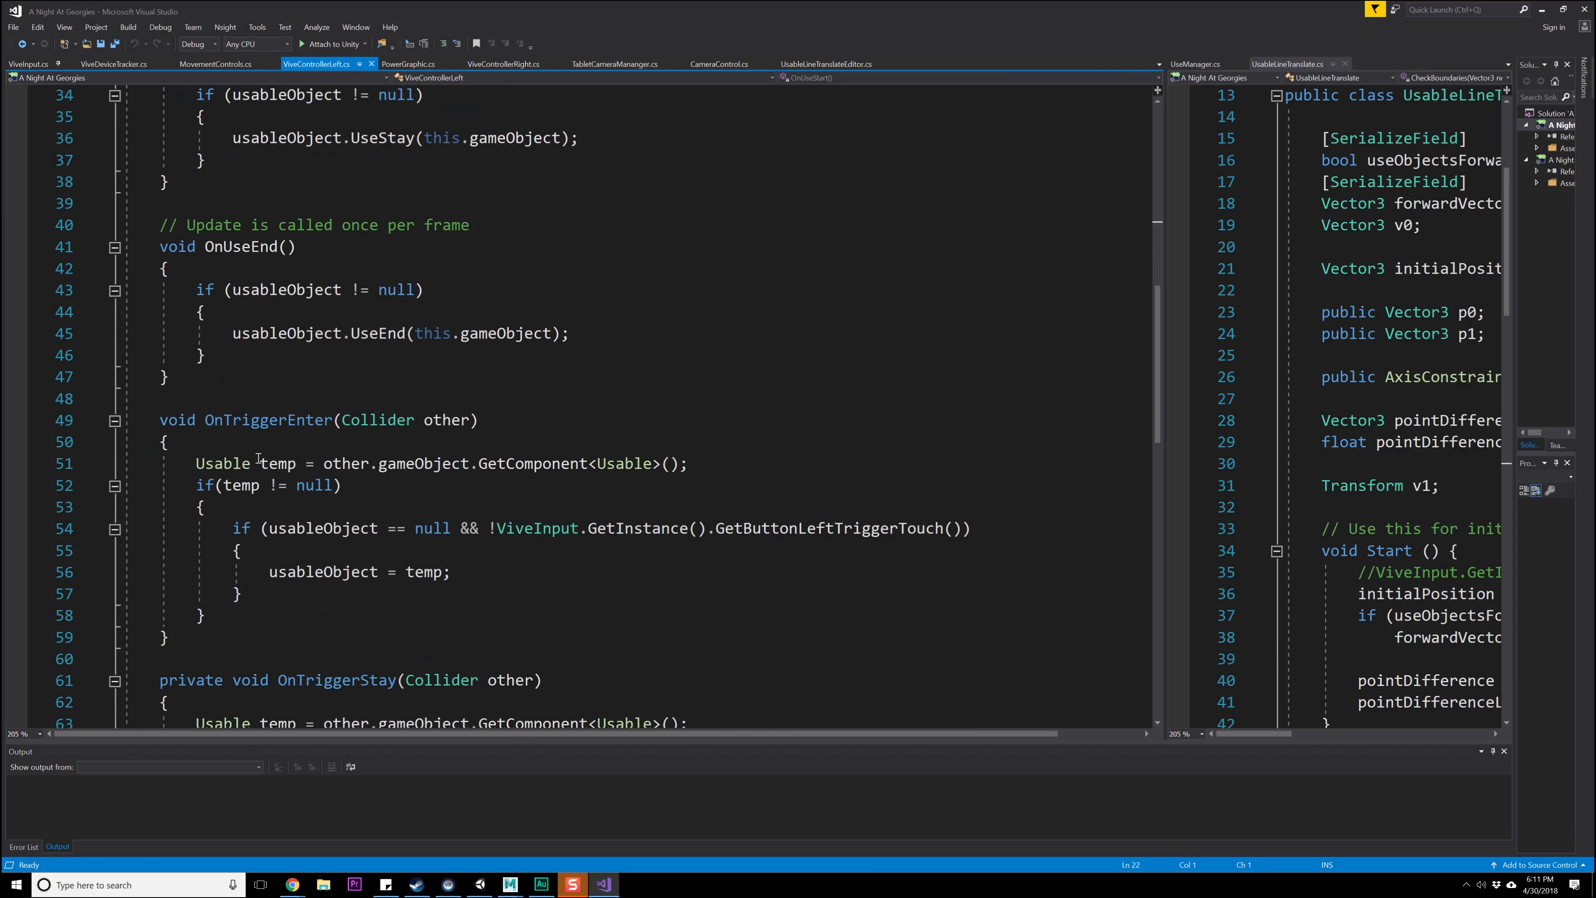
scroll(257, 348, down, 7)
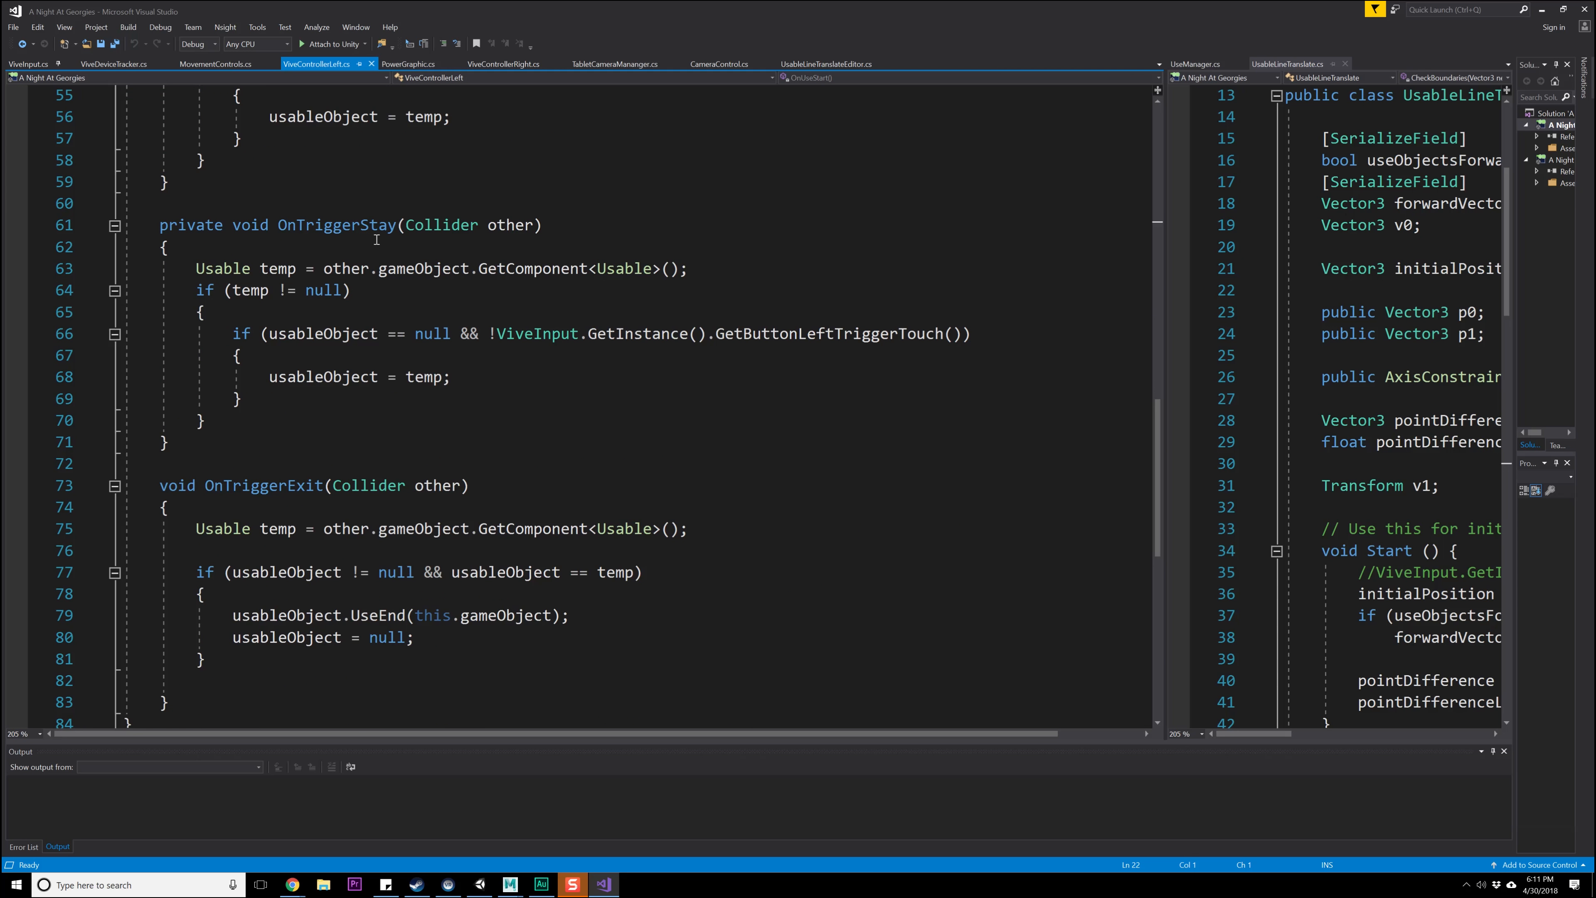
drag(160, 203, 382, 438)
scroll(383, 446, up, 2)
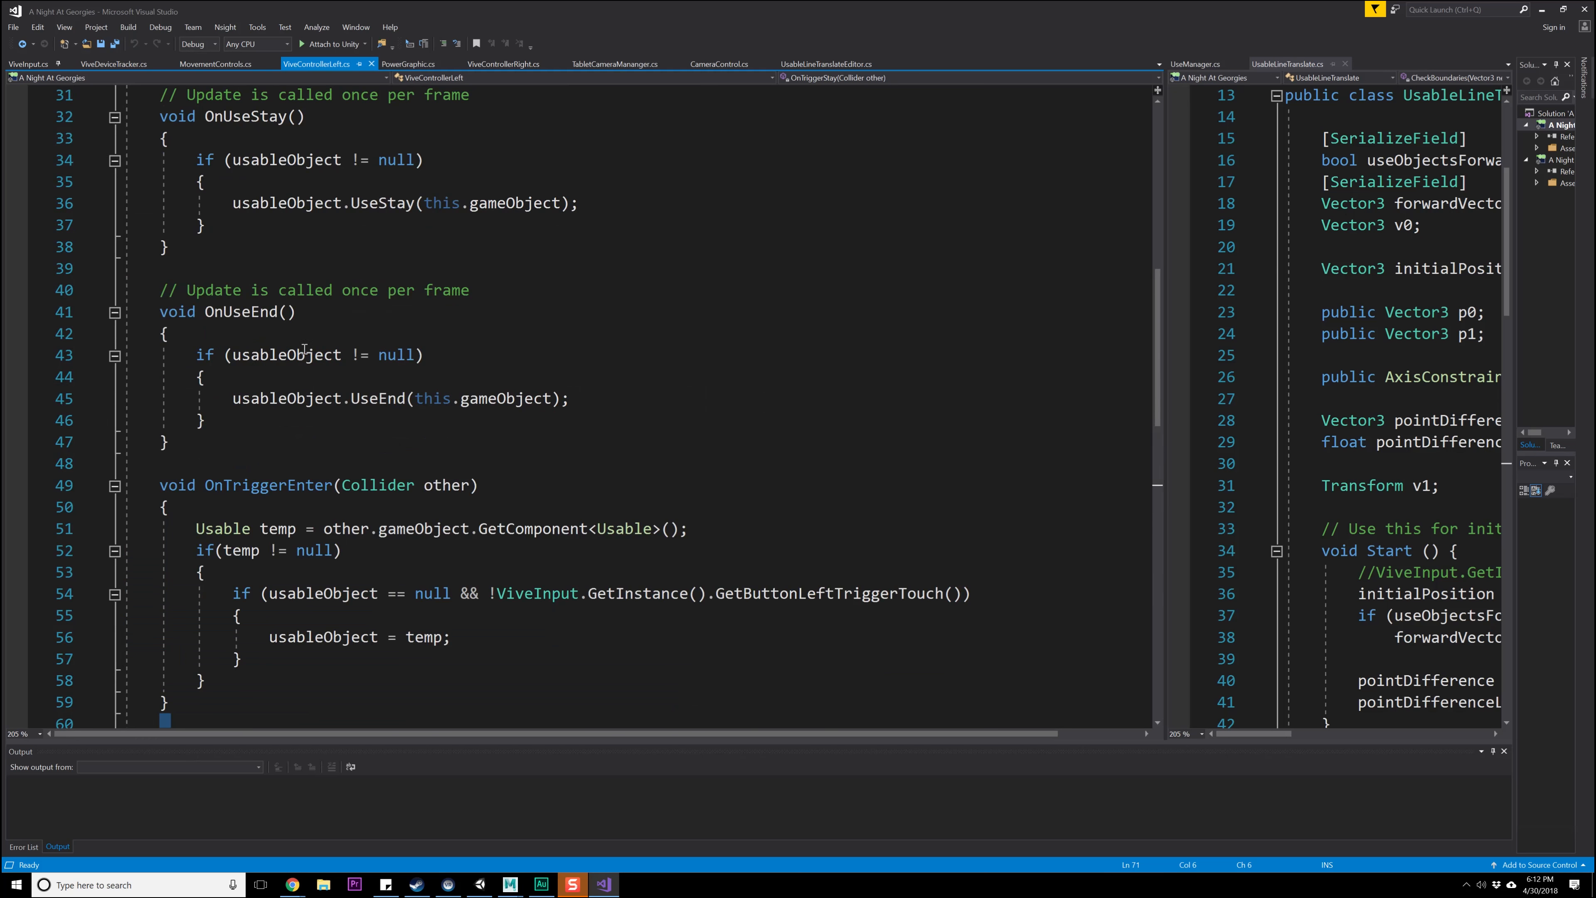
drag(306, 430, 103, 293)
click(305, 445)
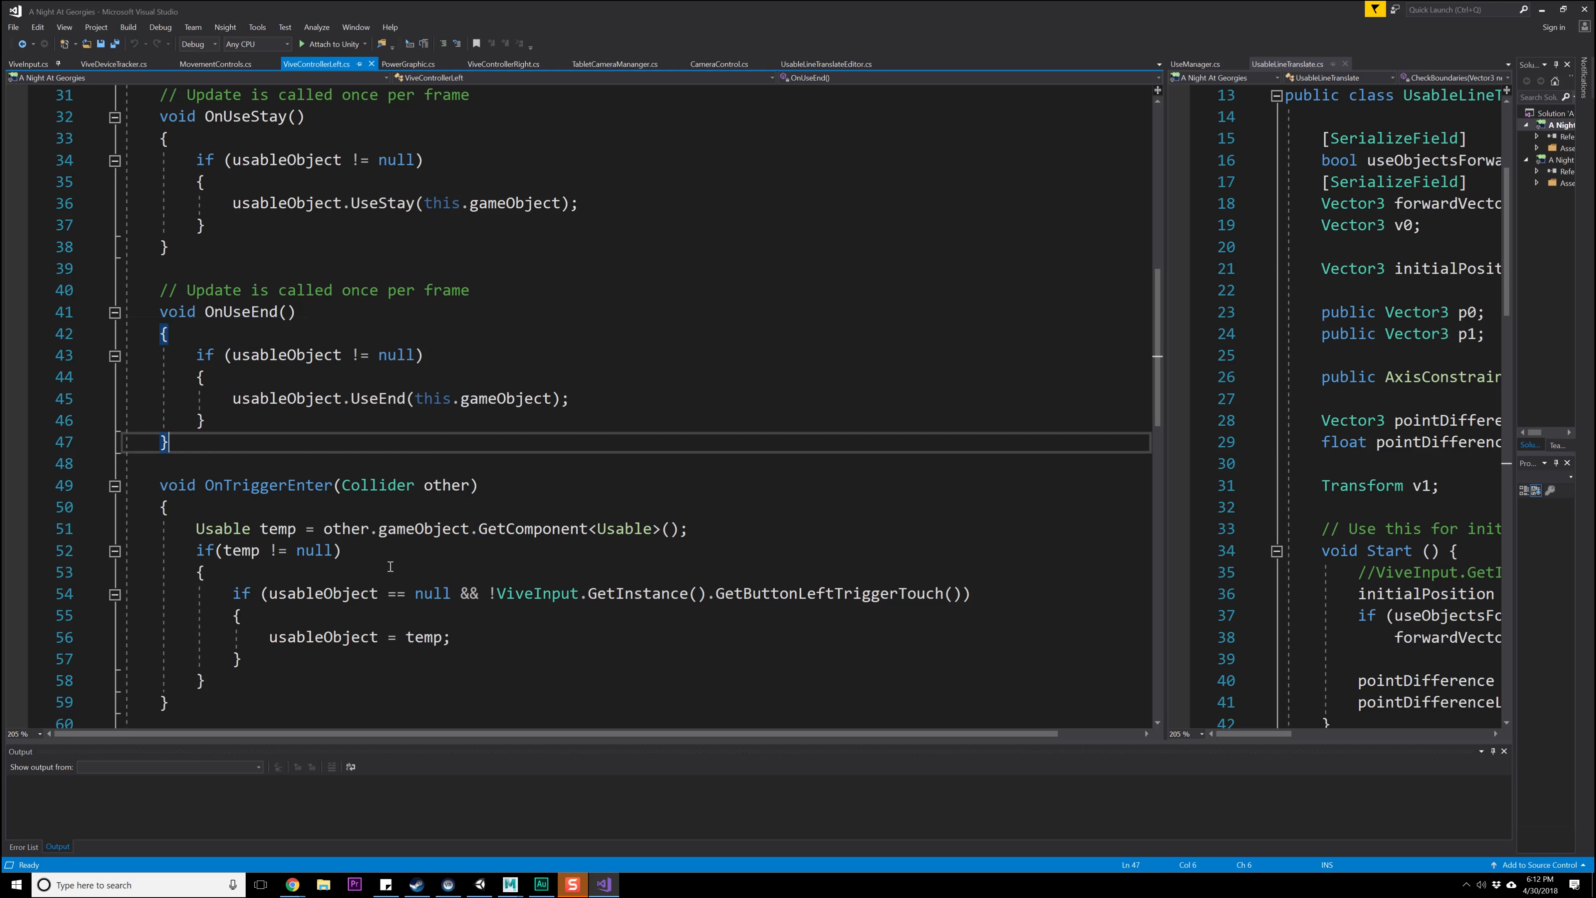
scroll(390, 570, down, 4)
scroll(390, 570, down, 4)
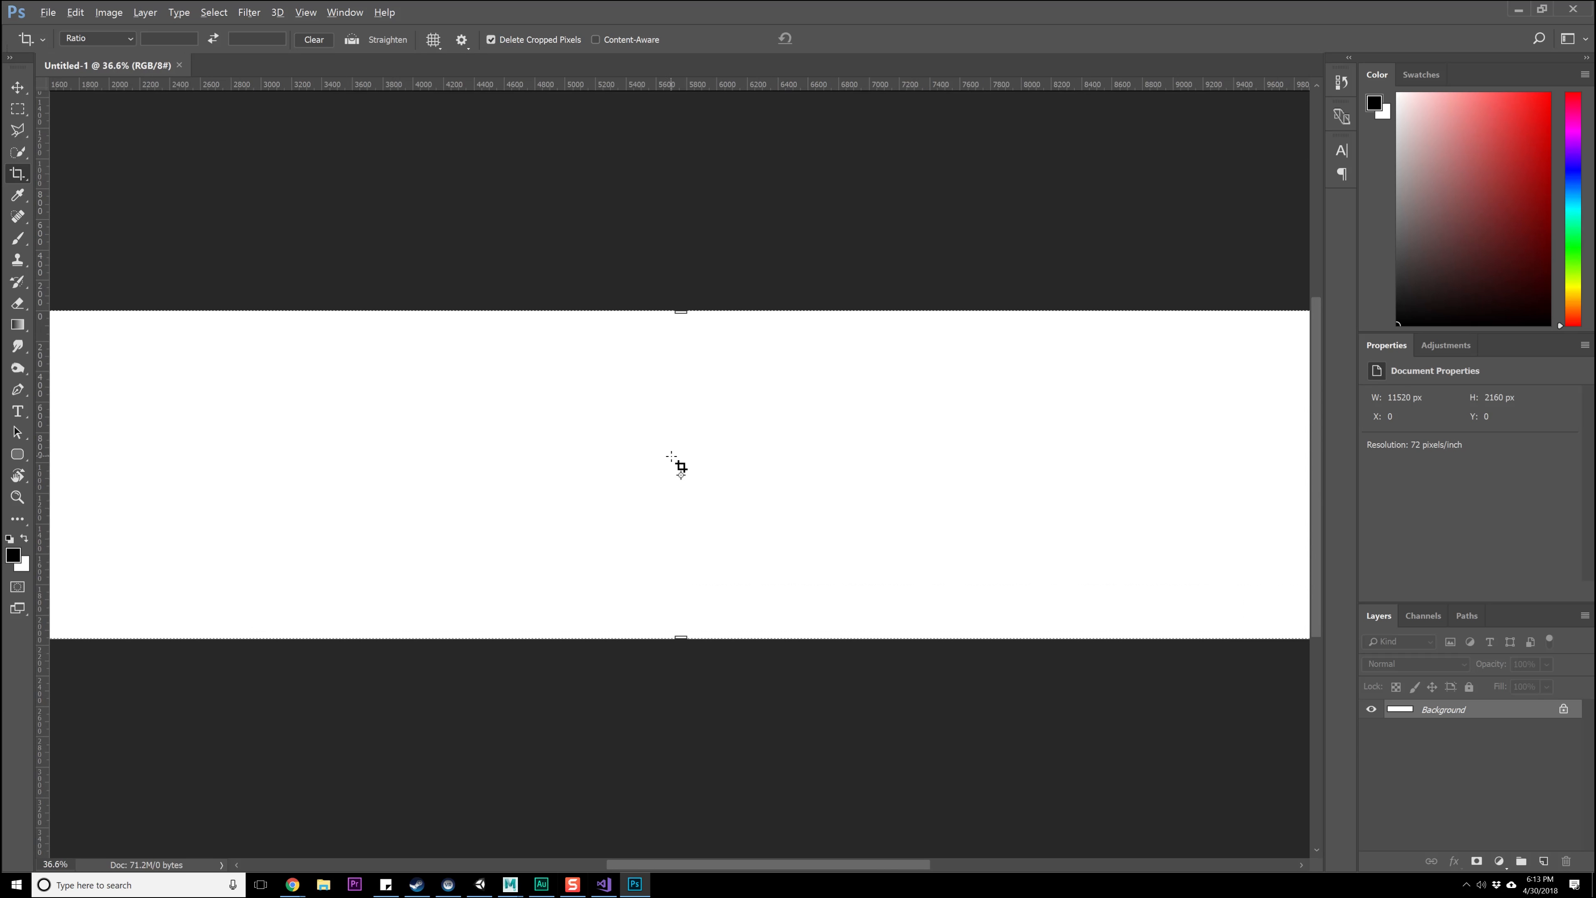
- Sketch a door outline with a small rectangular handle using the Brush tool, and label the handle "usable" with an arrow
alt+scroll(676, 465, up, 3)
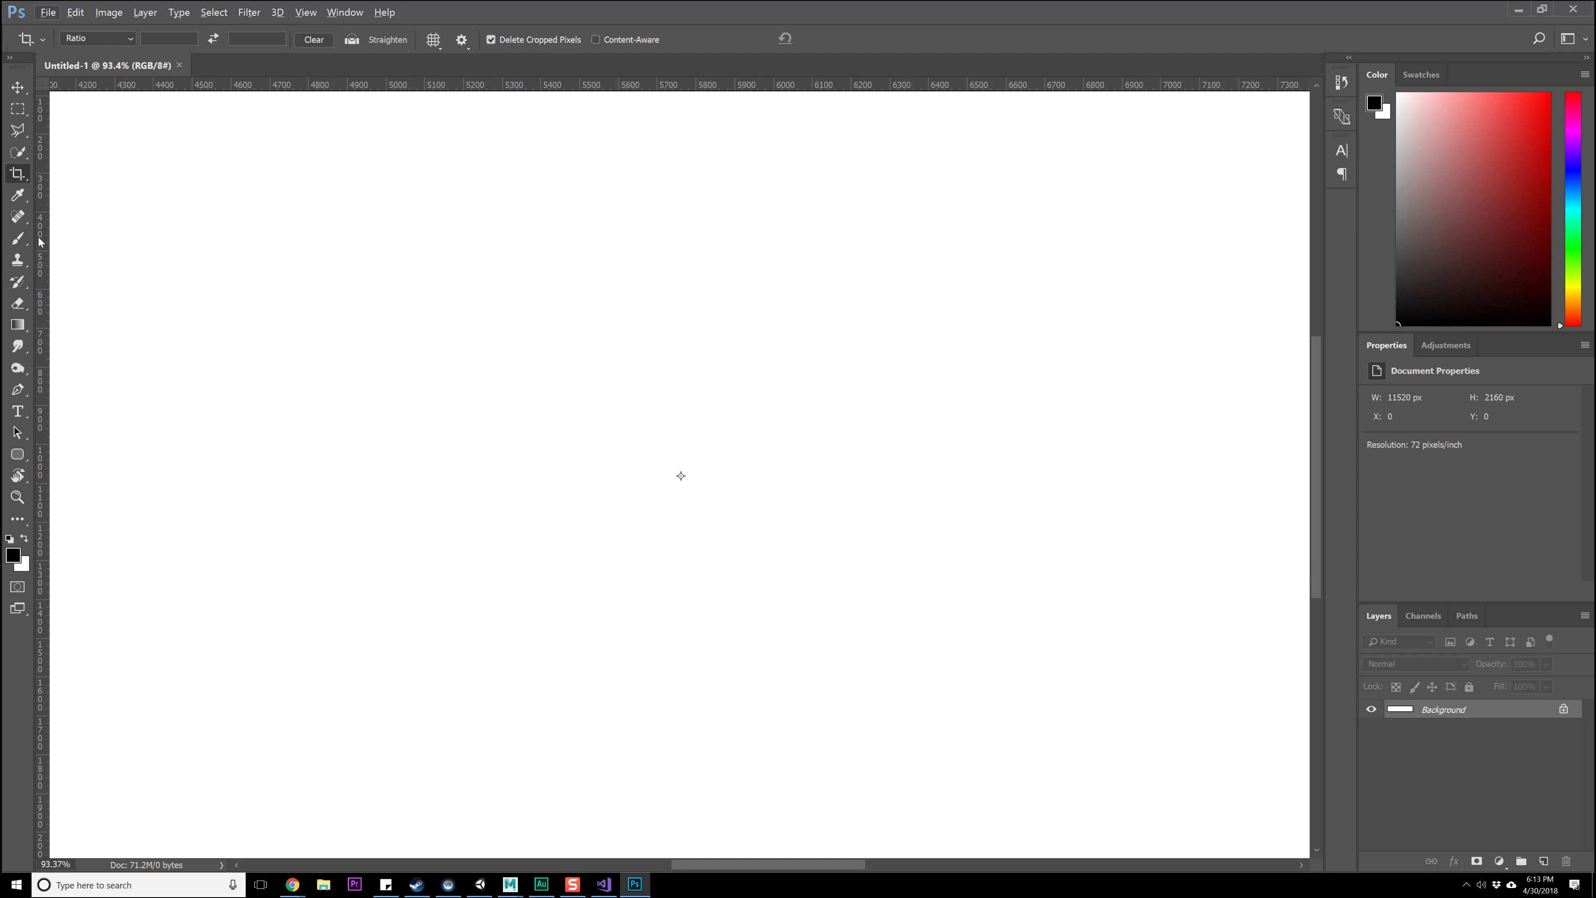
click(17, 237)
click(82, 235)
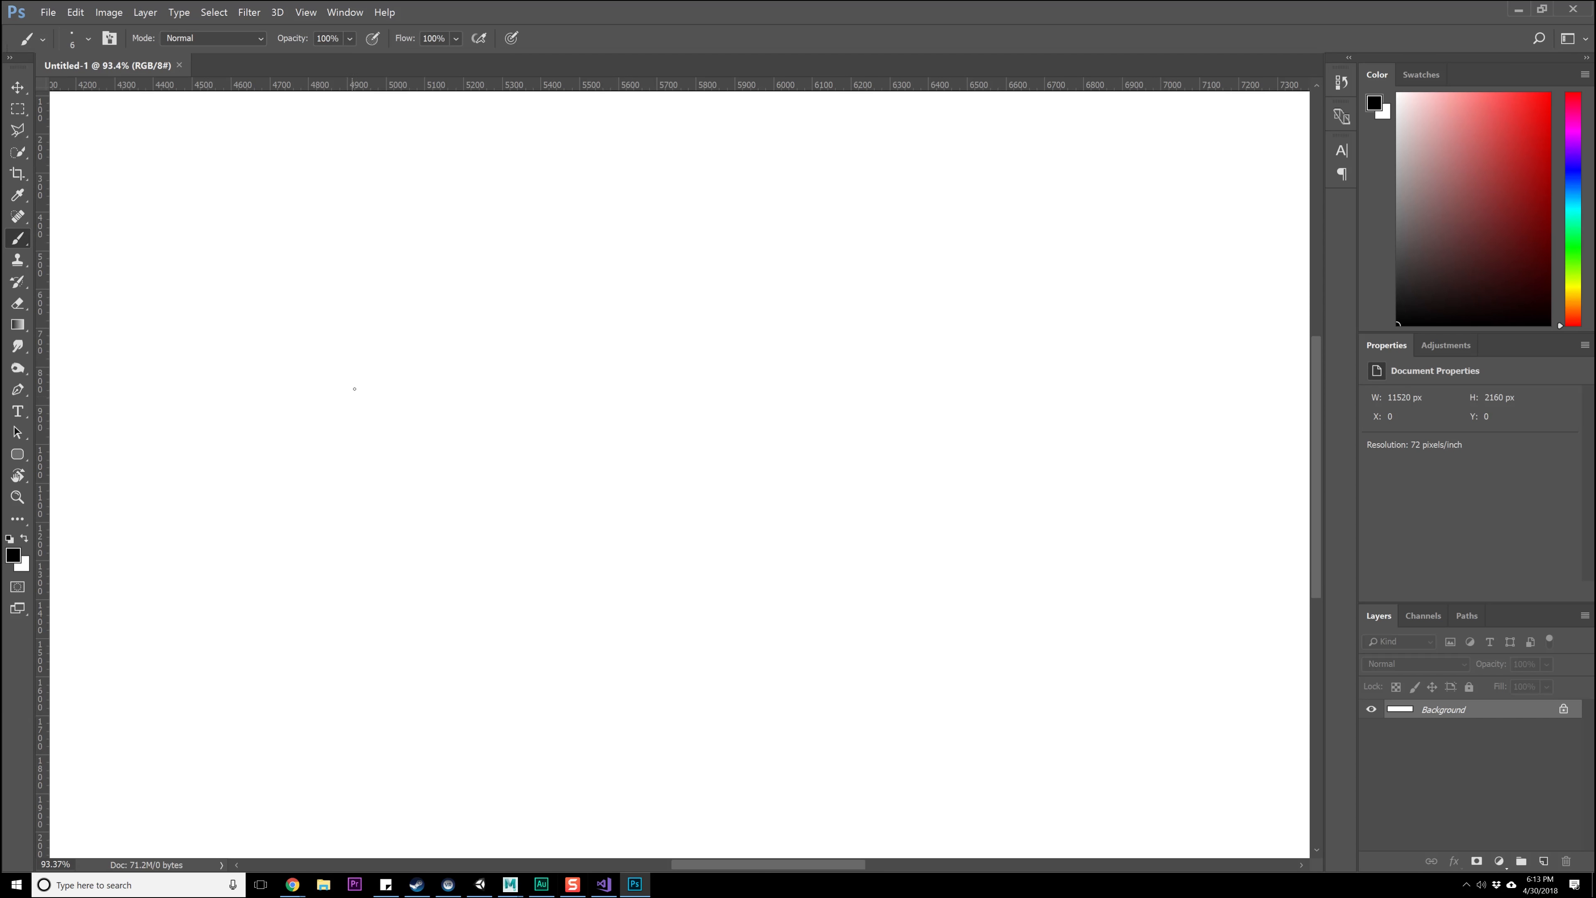
drag(325, 297, 460, 317)
drag(452, 314, 451, 565)
mouse_move(327, 303)
mouse_down()
mouse_move(341, 569)
mouse_move(424, 586)
mouse_up()
mouse_move(410, 414)
mouse_down()
mouse_move(410, 481)
mouse_move(442, 485)
mouse_move(443, 418)
mouse_move(415, 415)
mouse_up()
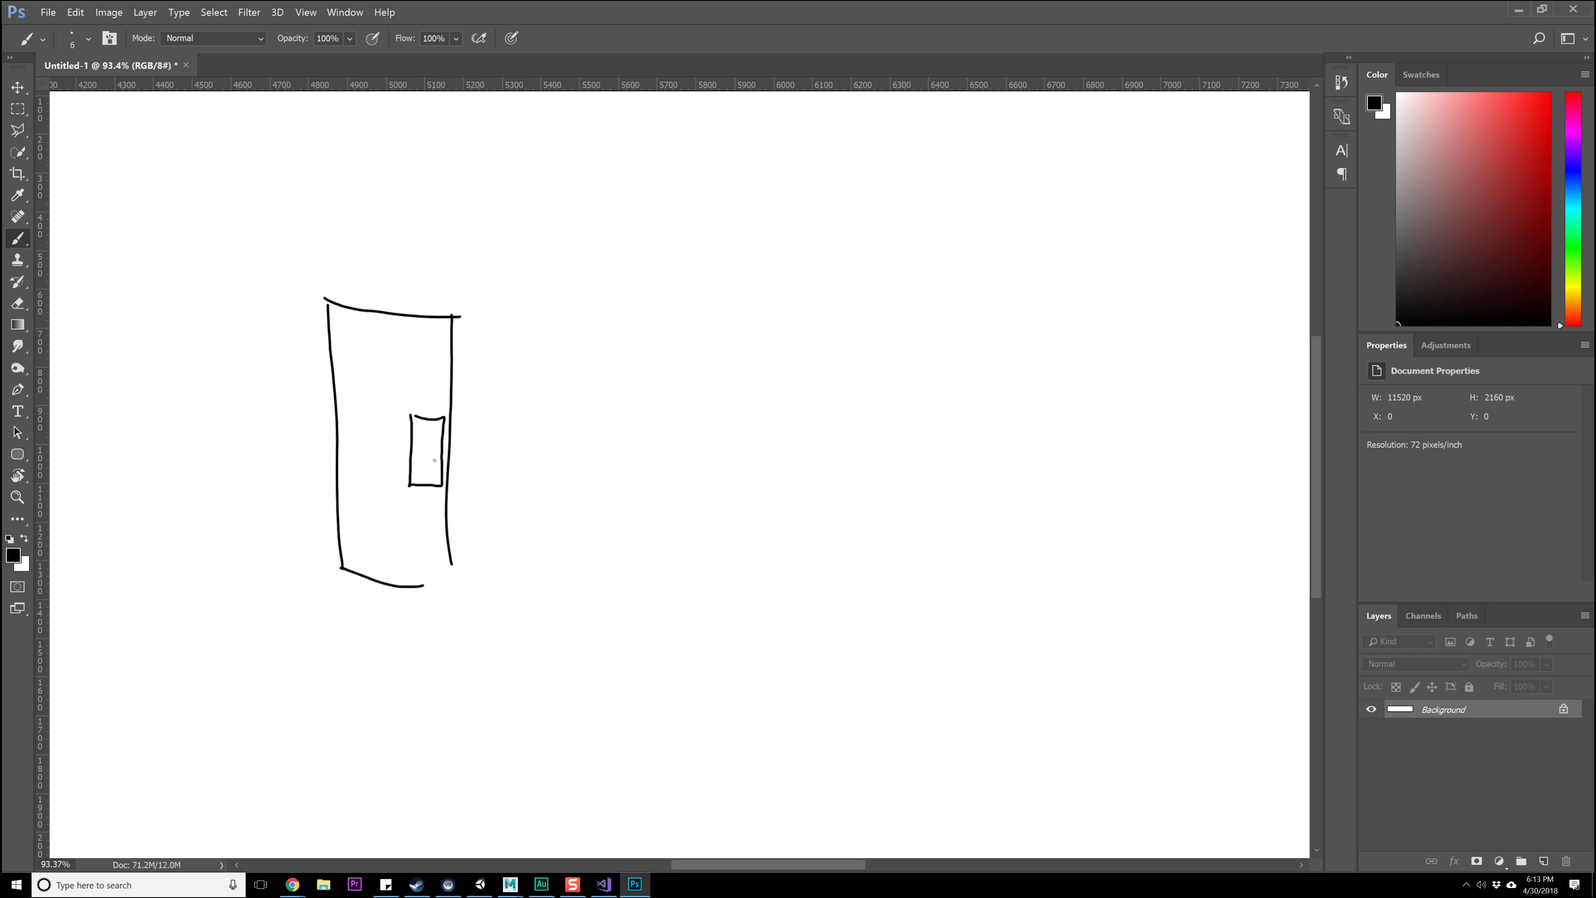
mouse_move(479, 396)
mouse_down()
mouse_move(444, 415)
mouse_move(508, 378)
mouse_move(509, 391)
mouse_move(561, 376)
mouse_up()
drag(555, 379, 572, 377)
- Switch to Visual Studio and review the OnUseStart, OnUseStay and OnUseEnd methods in ViveControllerLeft.cs
click(604, 884)
drag(306, 411, 126, 289)
click(264, 334)
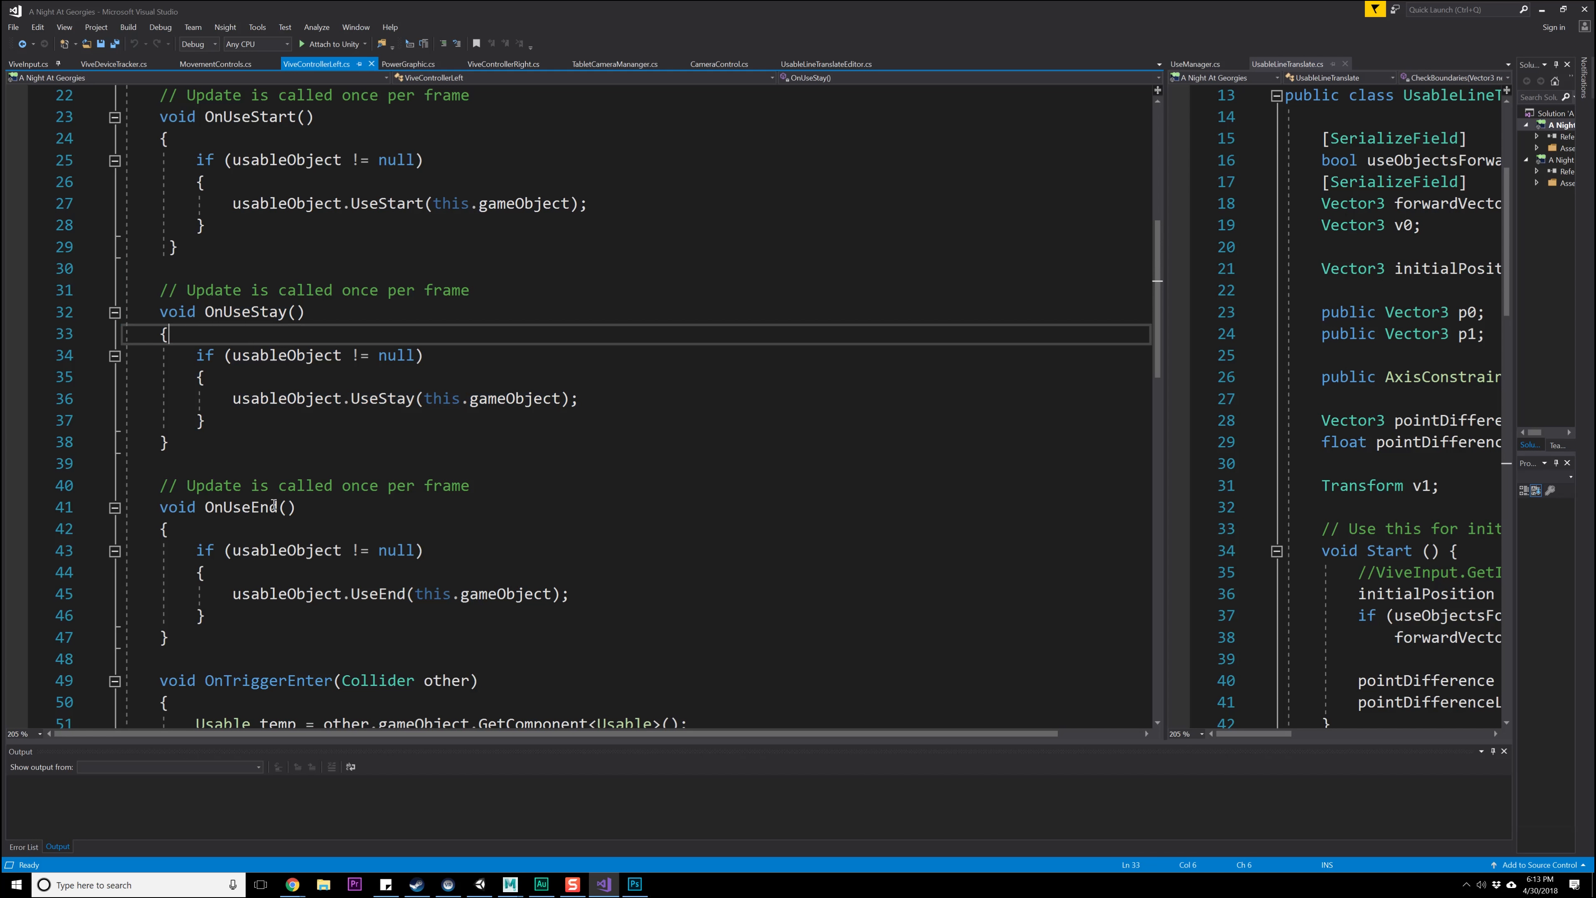
scroll(274, 505, down, 3)
scroll(274, 505, up, 4)
drag(182, 313, 112, 165)
click(276, 236)
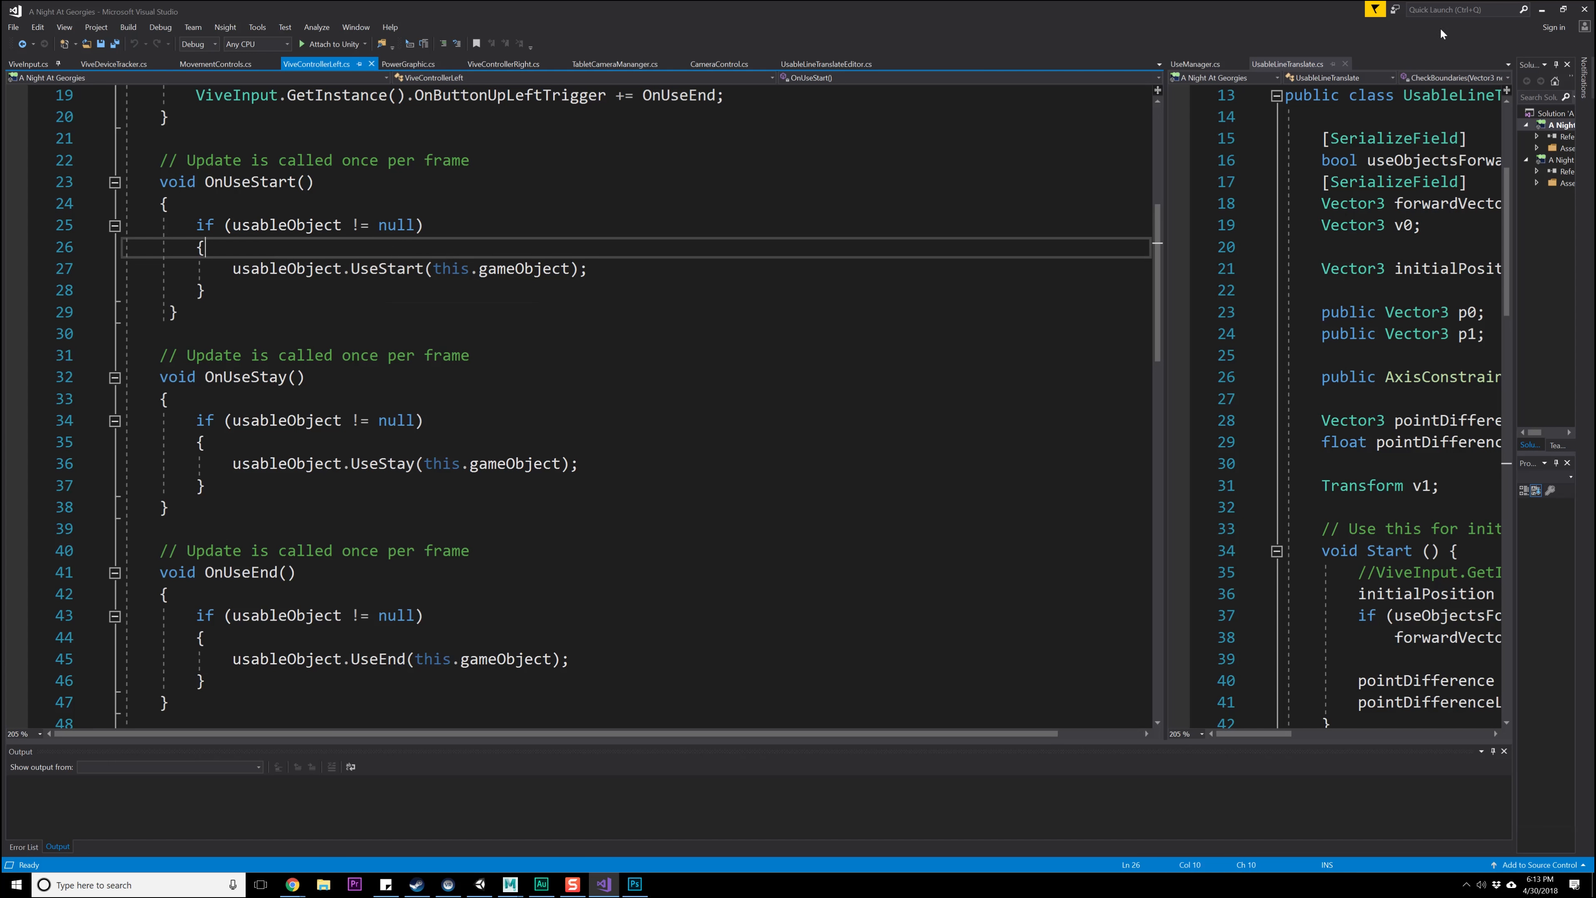
- Return to the Photoshop sketch and draw an oval around the door handle
click(1542, 9)
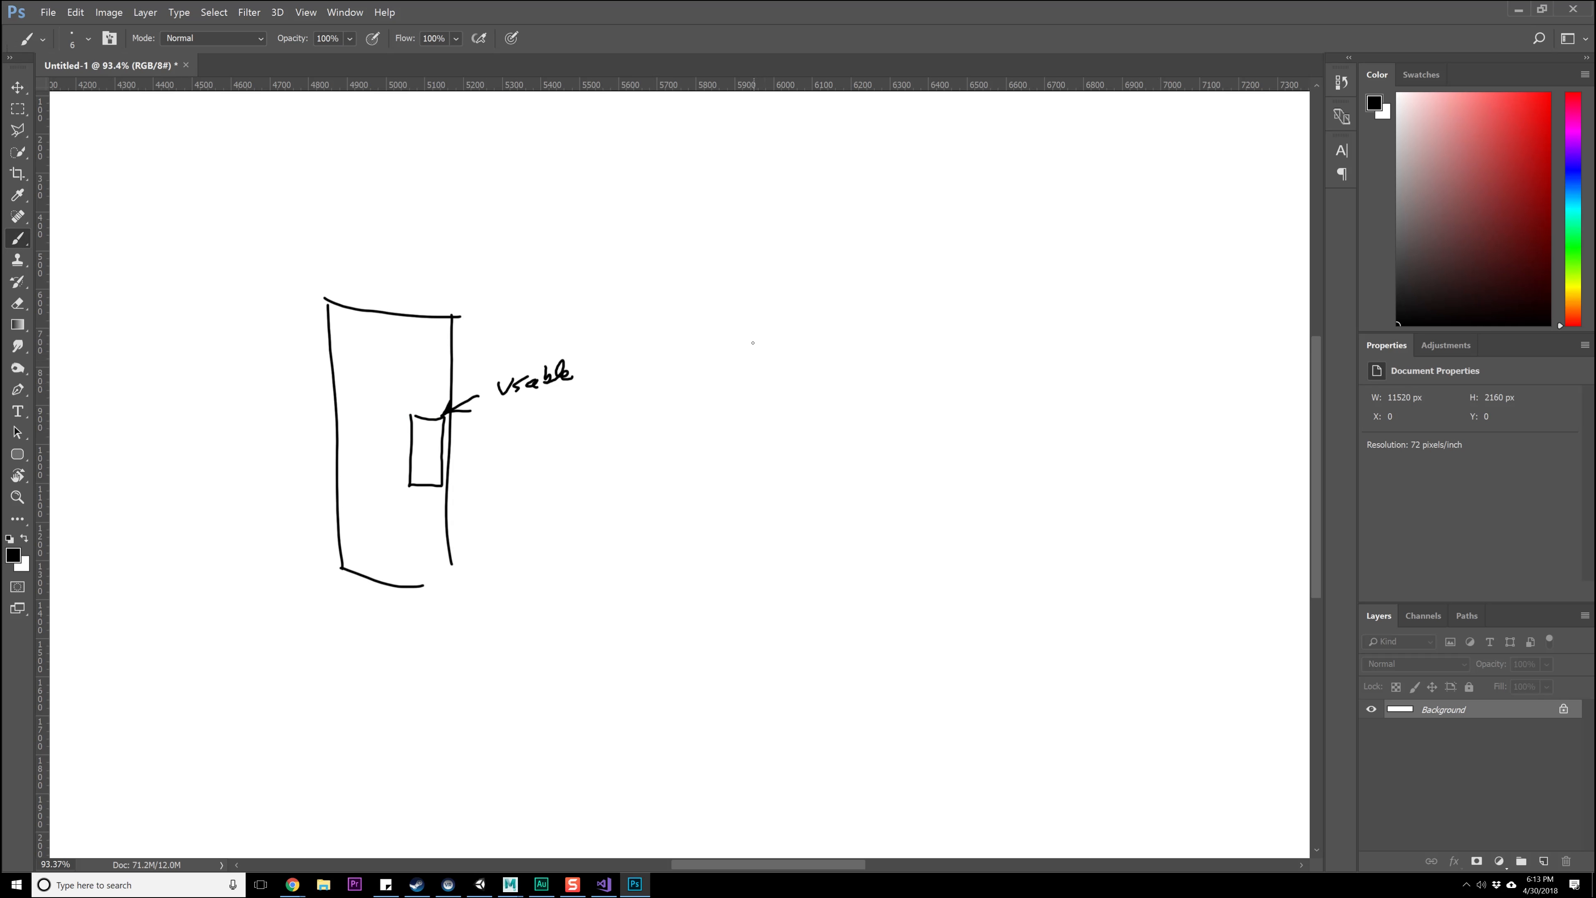
mouse_move(450, 402)
mouse_down()
mouse_move(400, 442)
mouse_move(470, 434)
mouse_move(451, 411)
mouse_up()
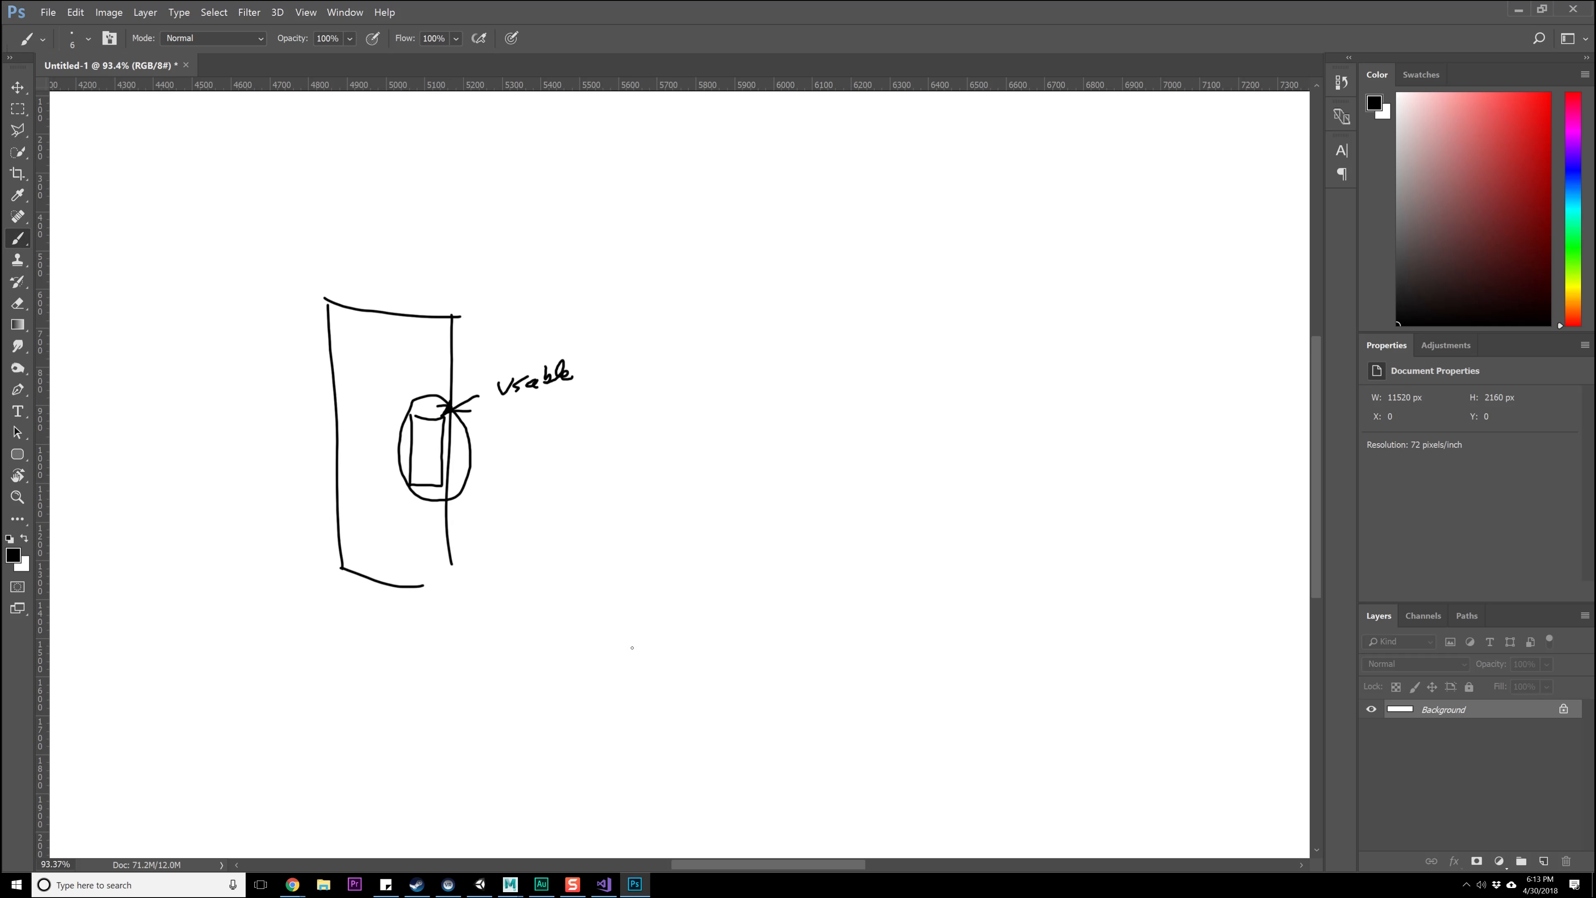
- Switch to Visual Studio and examine the this.gameObject argument passed to UseStart in OnUseStart
click(603, 885)
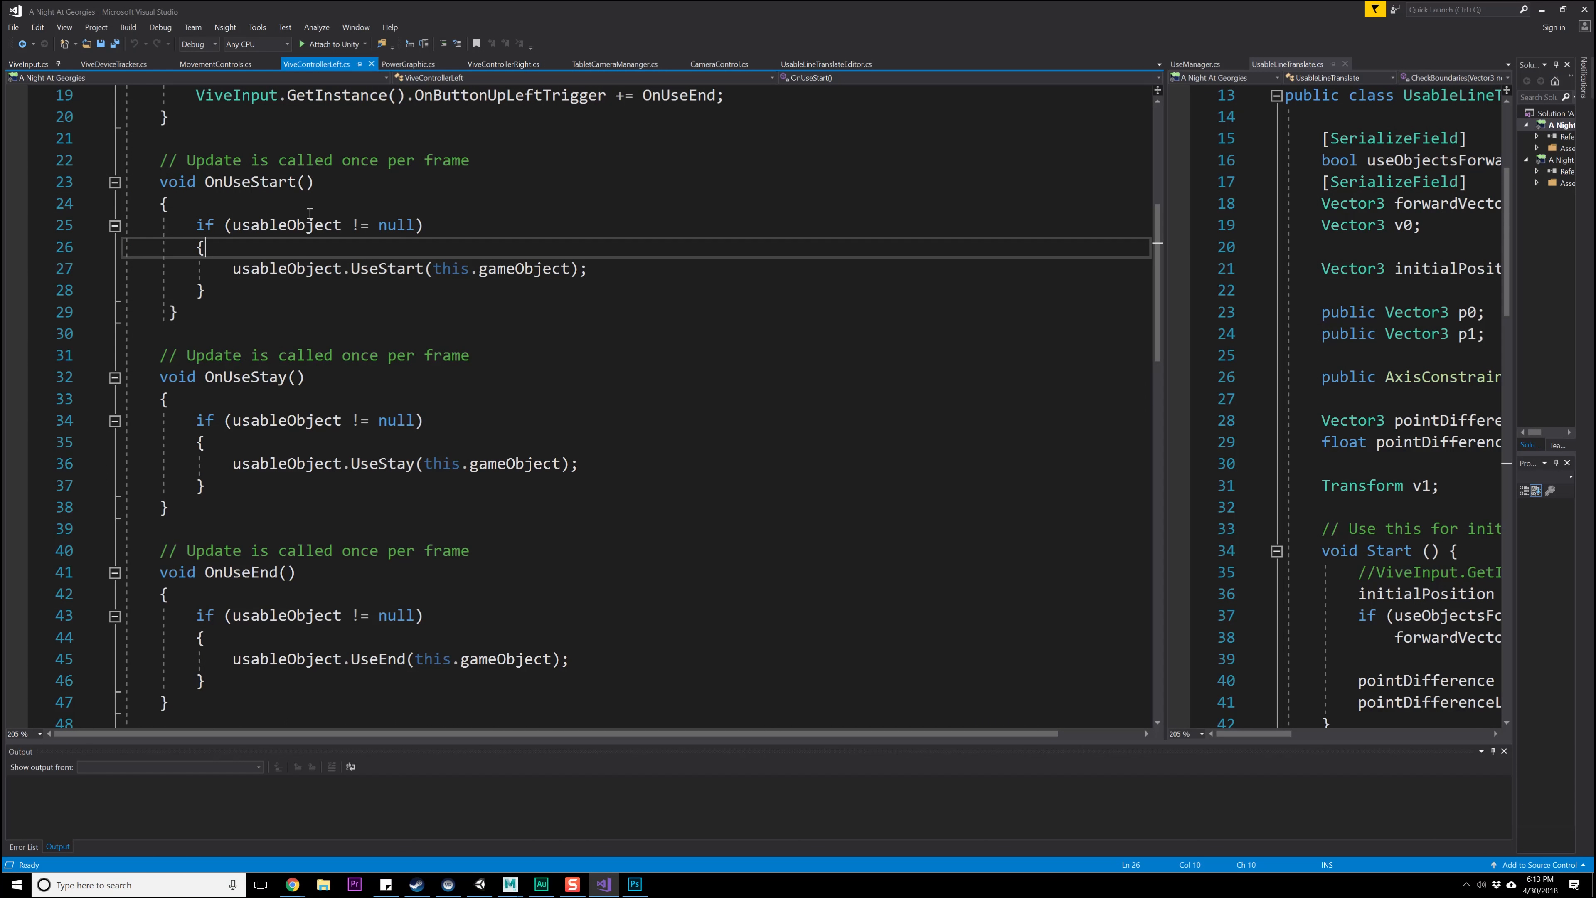
drag(433, 268, 557, 268)
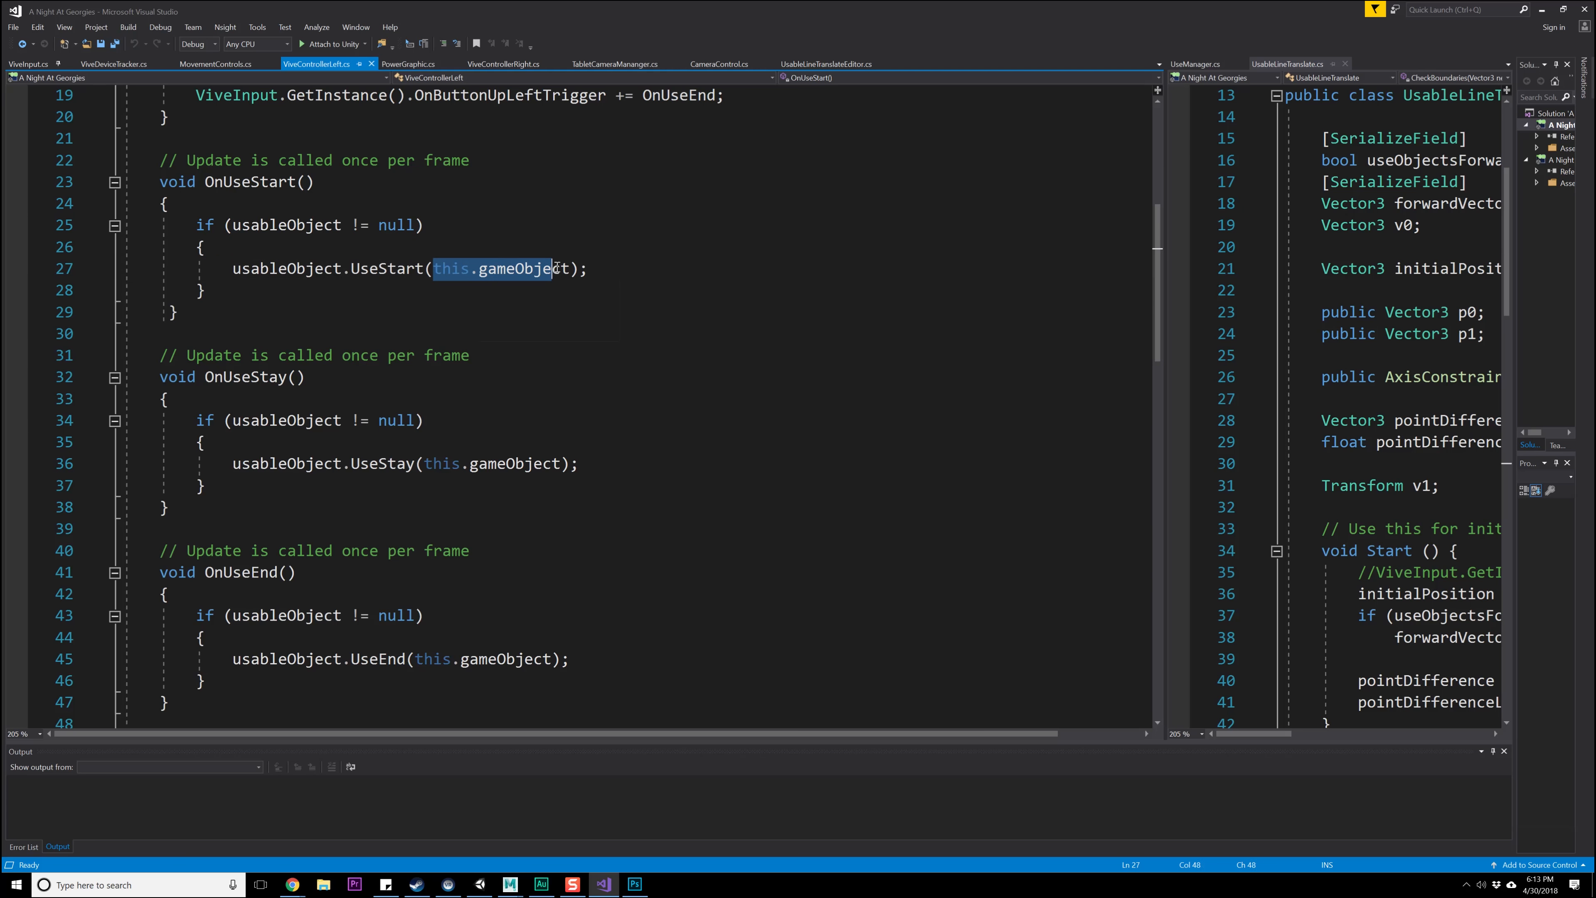
click(533, 268)
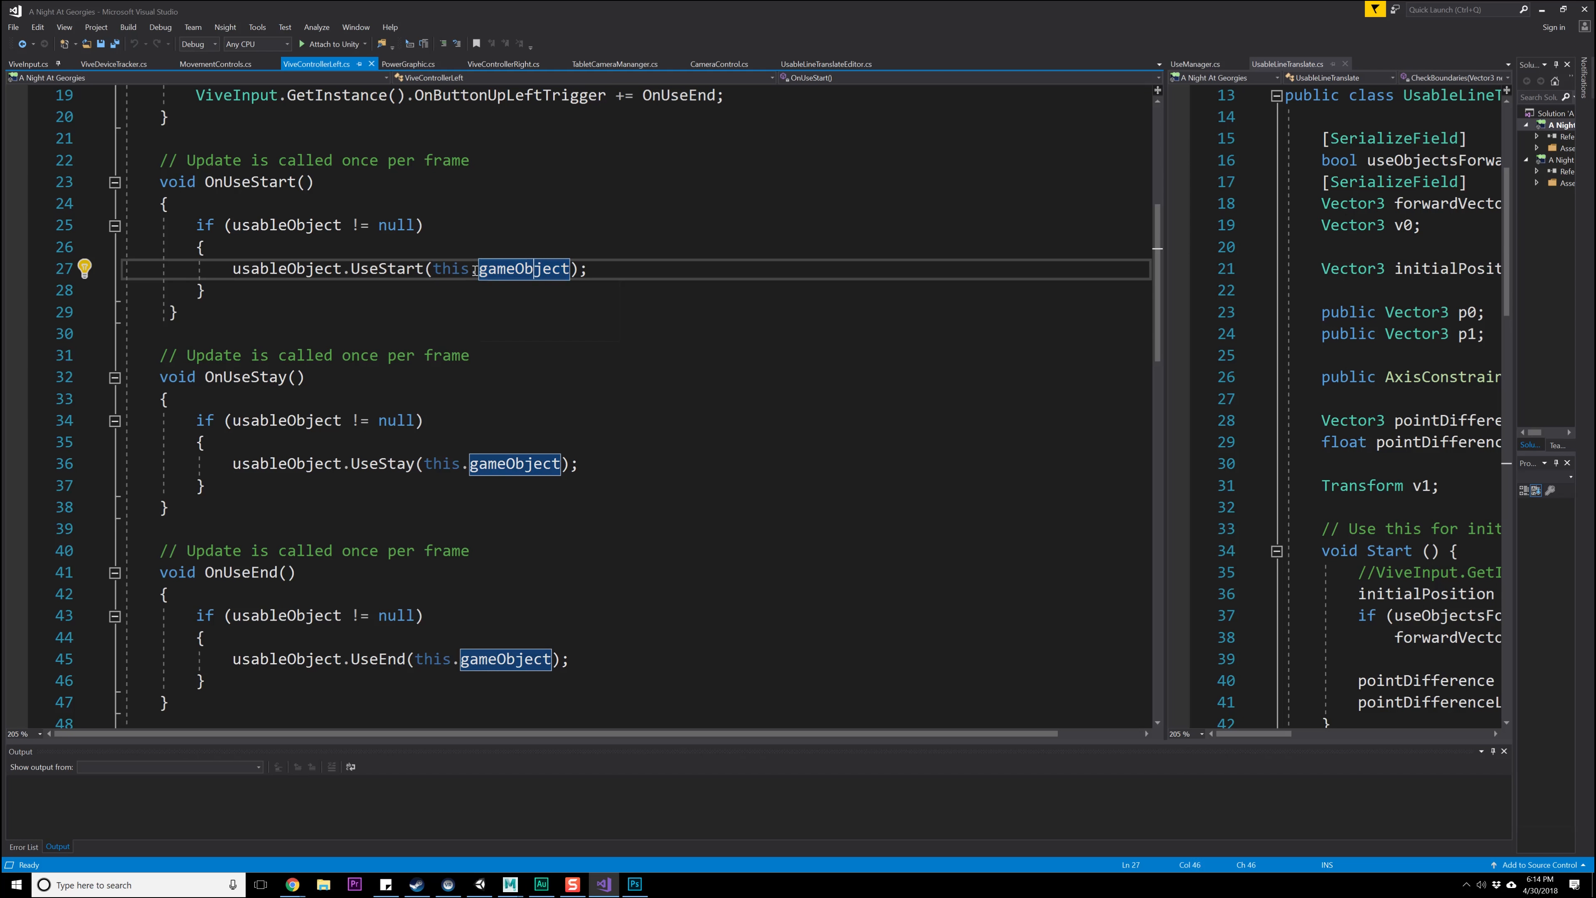
- In the Photoshop sketch, draw two circled crosses beside the door, a line from the door's top to each, and an arc between the lines
click(1543, 11)
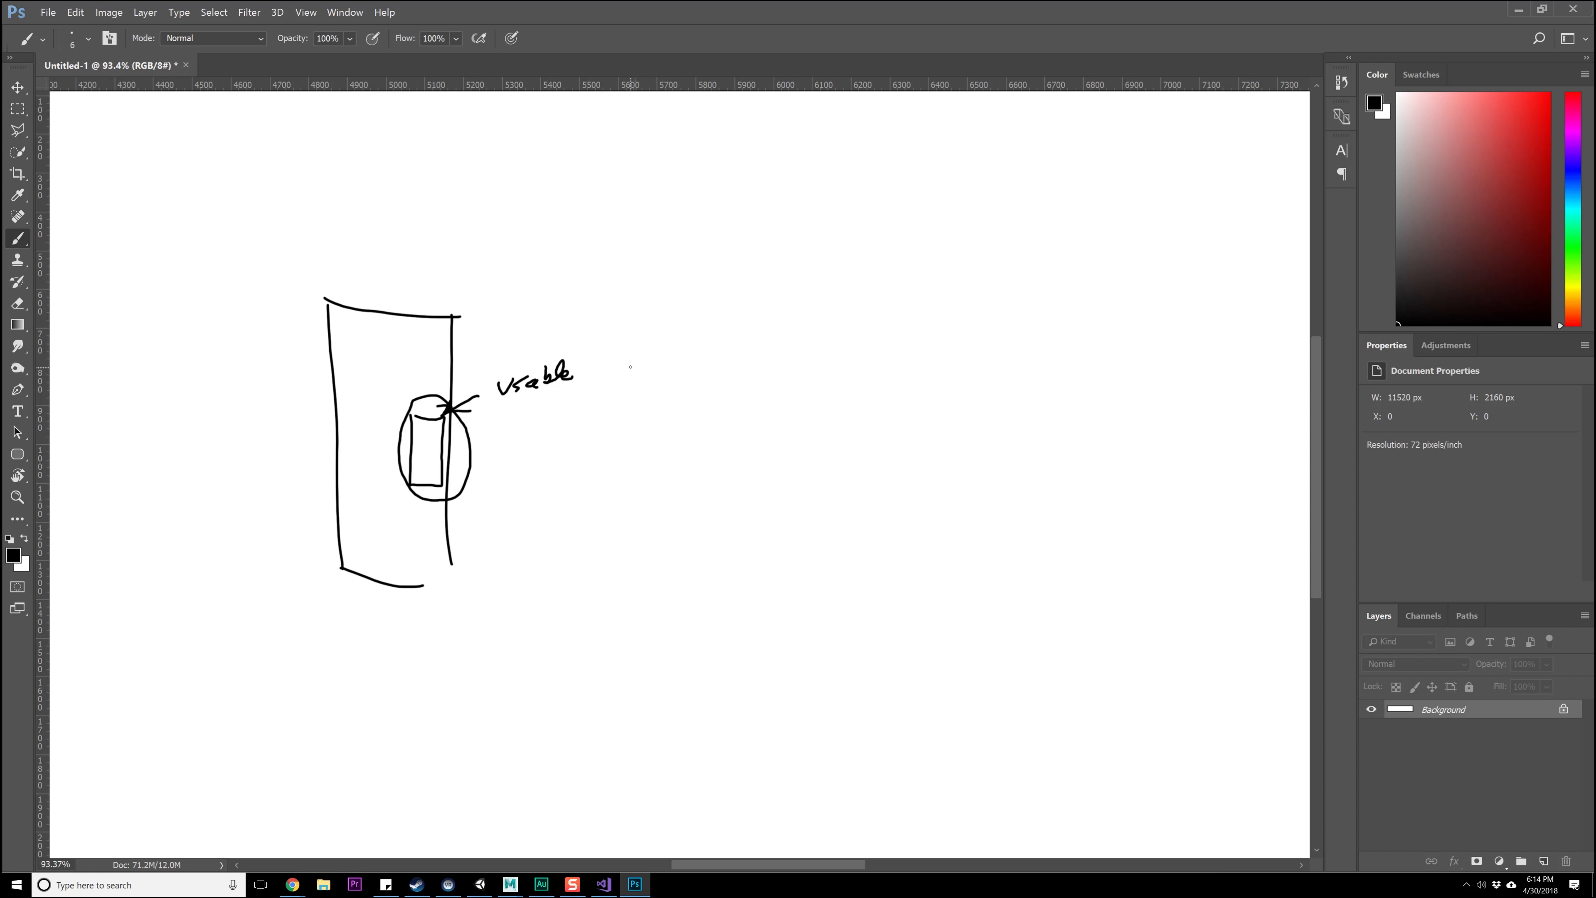
mouse_move(691, 332)
mouse_down()
mouse_move(691, 360)
mouse_move(711, 344)
mouse_move(677, 342)
mouse_move(695, 362)
mouse_up()
drag(375, 318, 697, 323)
drag(714, 251, 724, 283)
mouse_move(398, 310)
mouse_down()
mouse_move(696, 261)
mouse_move(685, 274)
mouse_up()
drag(531, 294, 539, 321)
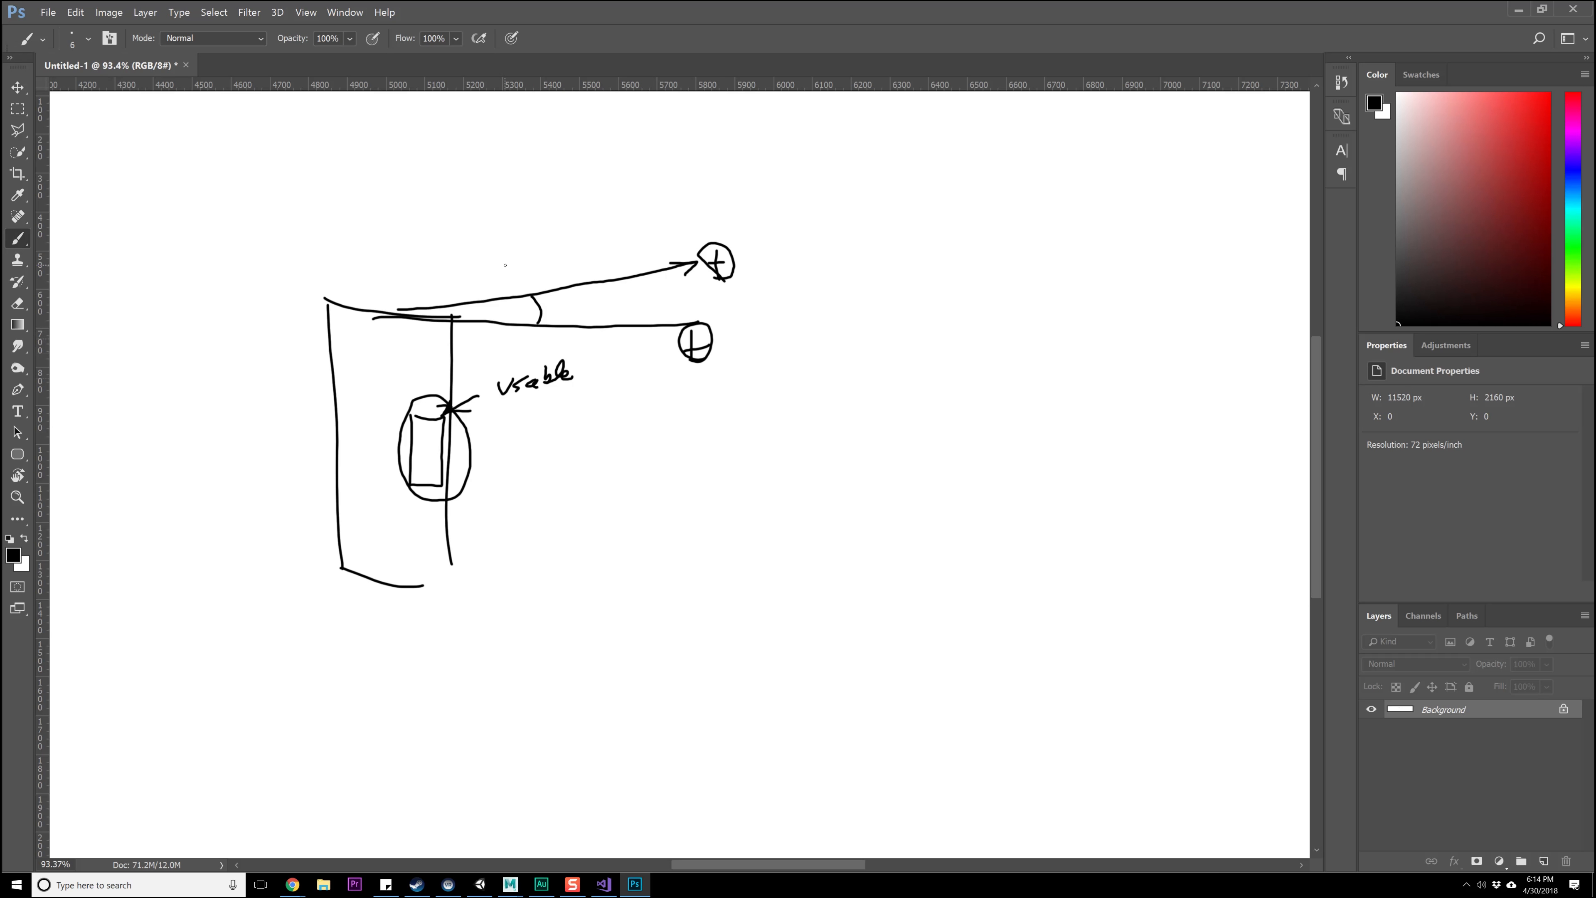
- Switch to Visual Studio and examine the OnUseStay and OnUseEnd method blocks in ViveControllerLeft.cs
click(604, 884)
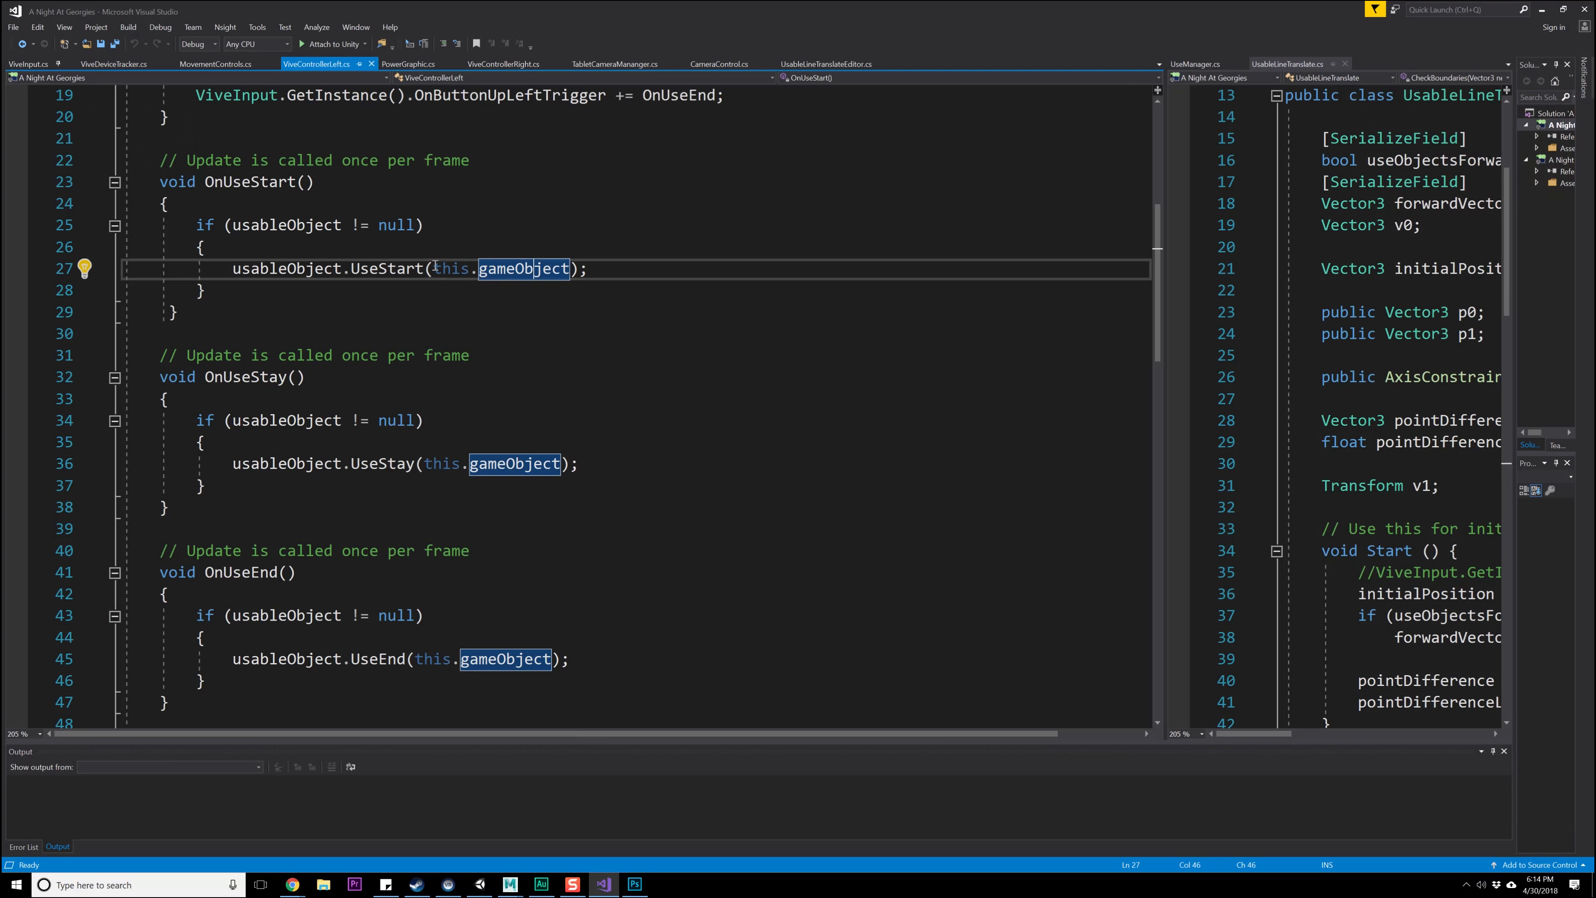
drag(255, 510, 126, 355)
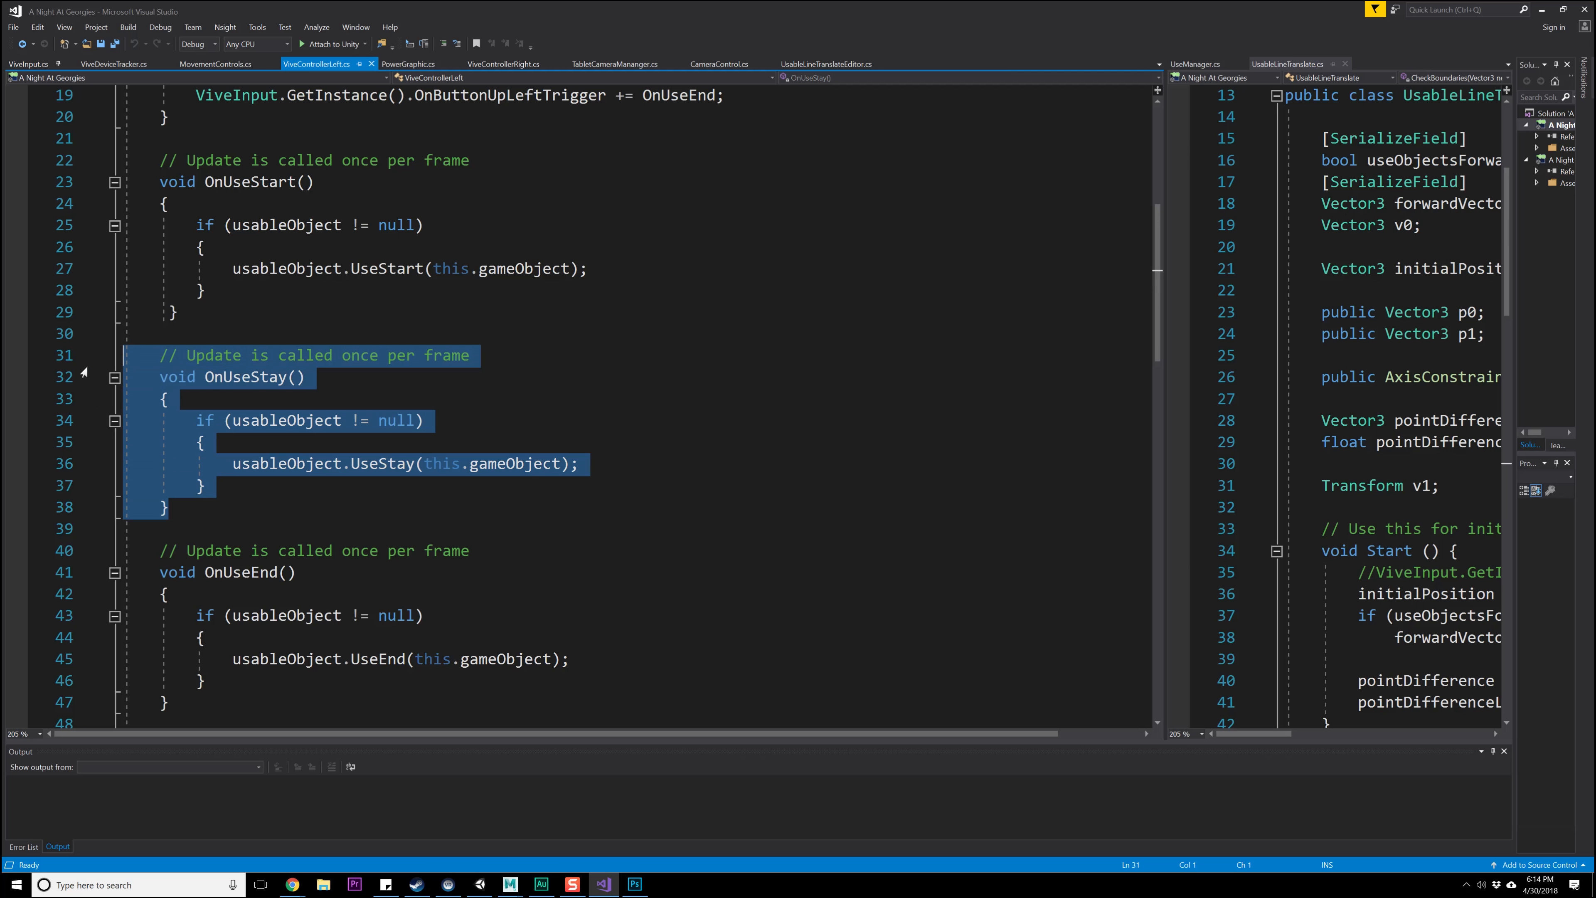
click(233, 377)
double_click(289, 377)
drag(171, 508, 126, 356)
click(203, 394)
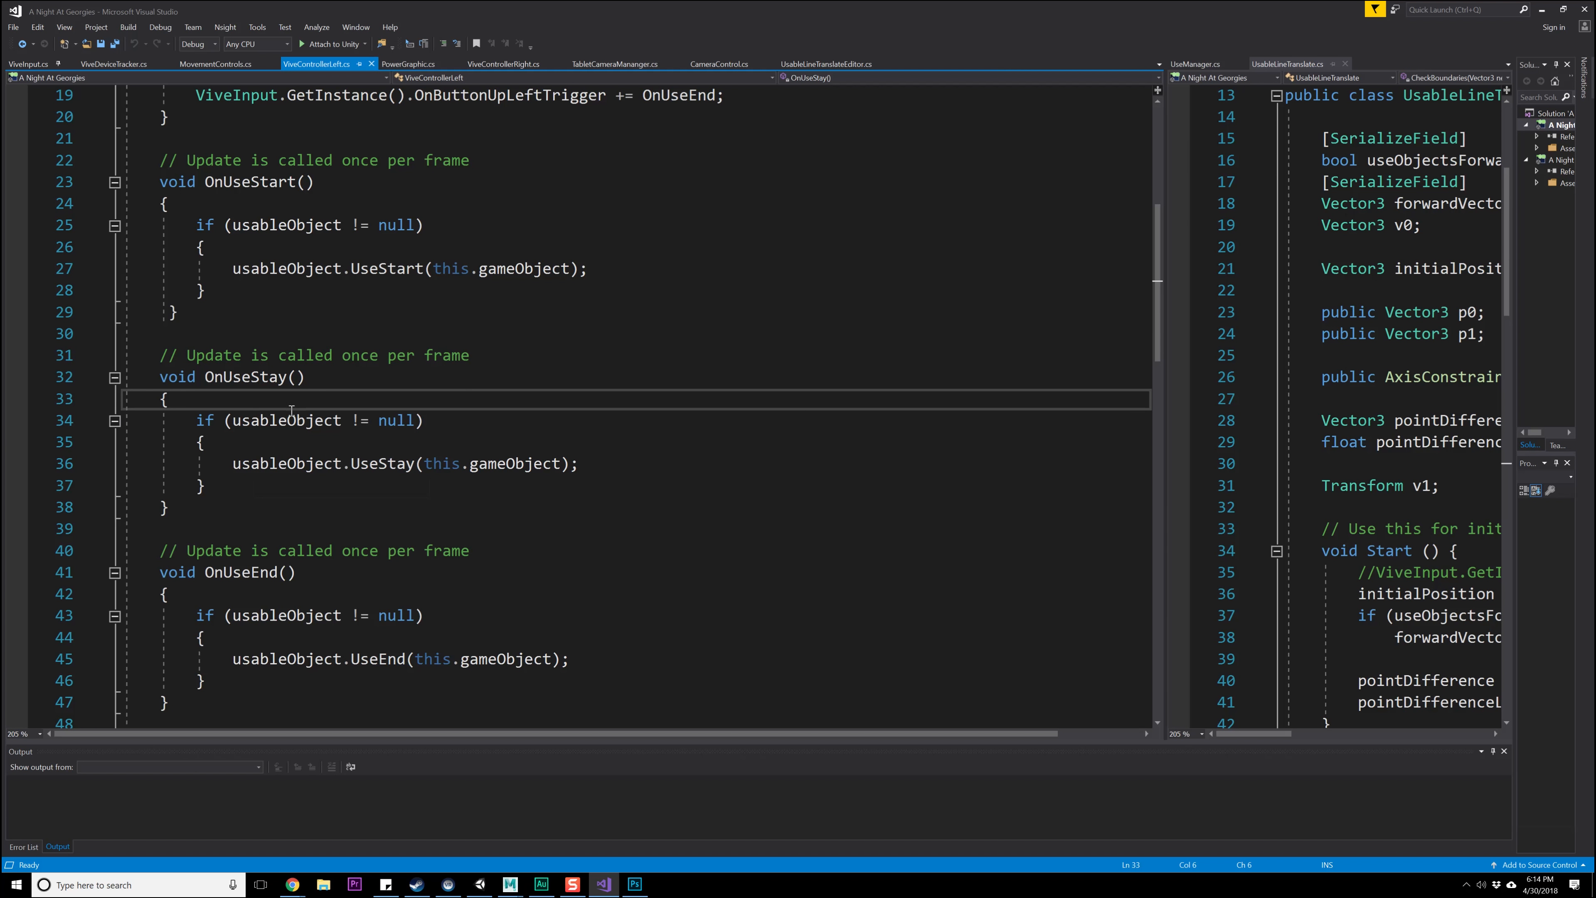
drag(171, 508, 126, 355)
click(223, 377)
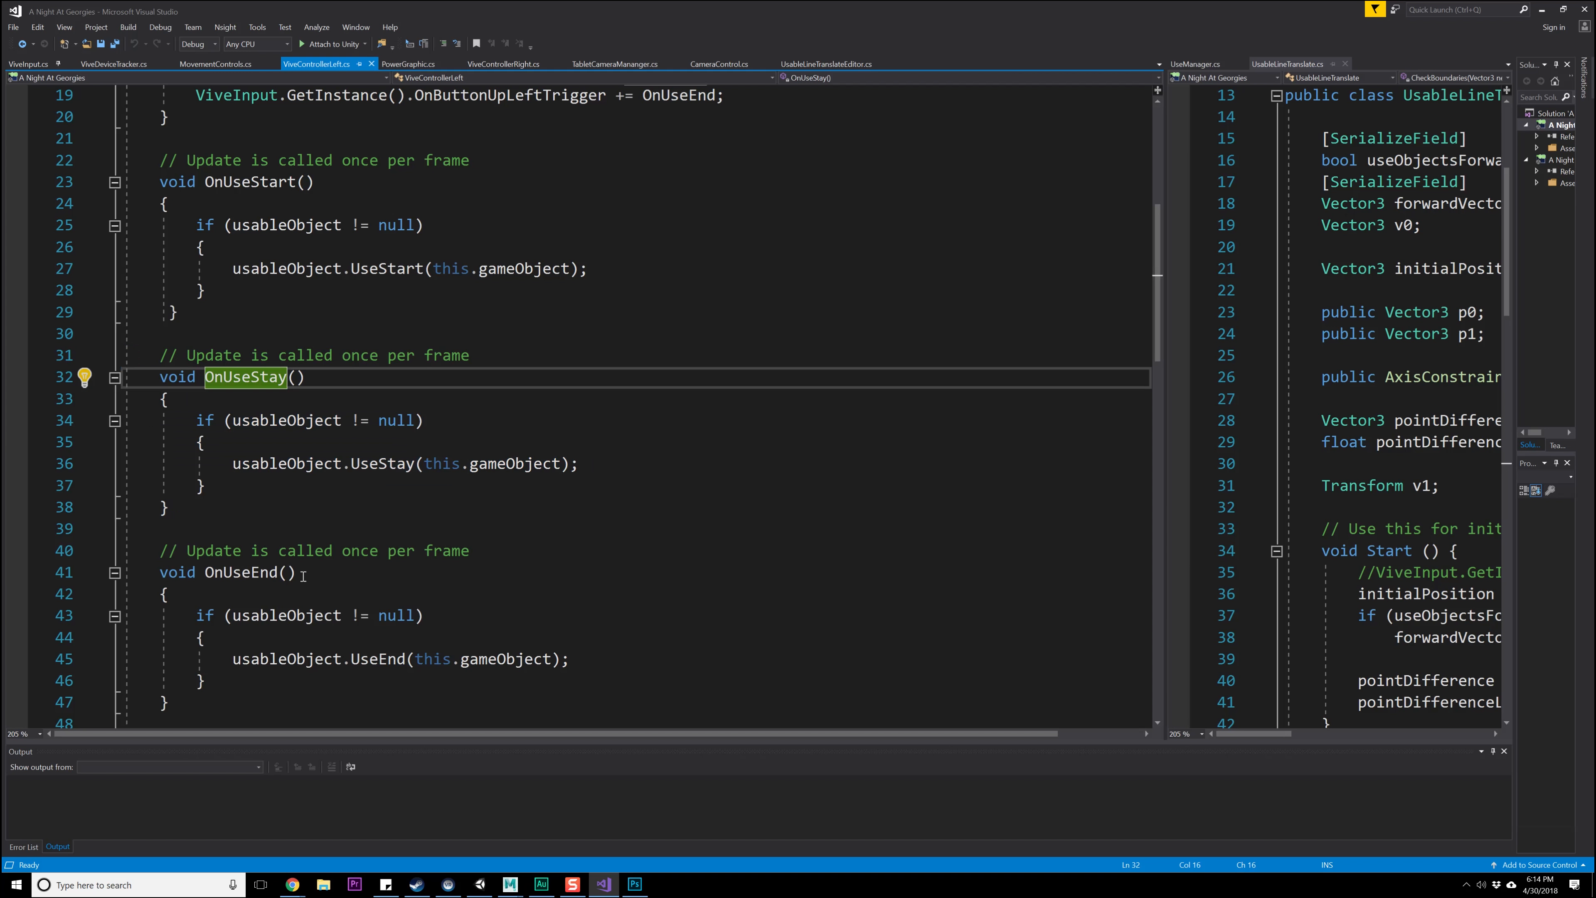
drag(253, 697, 123, 572)
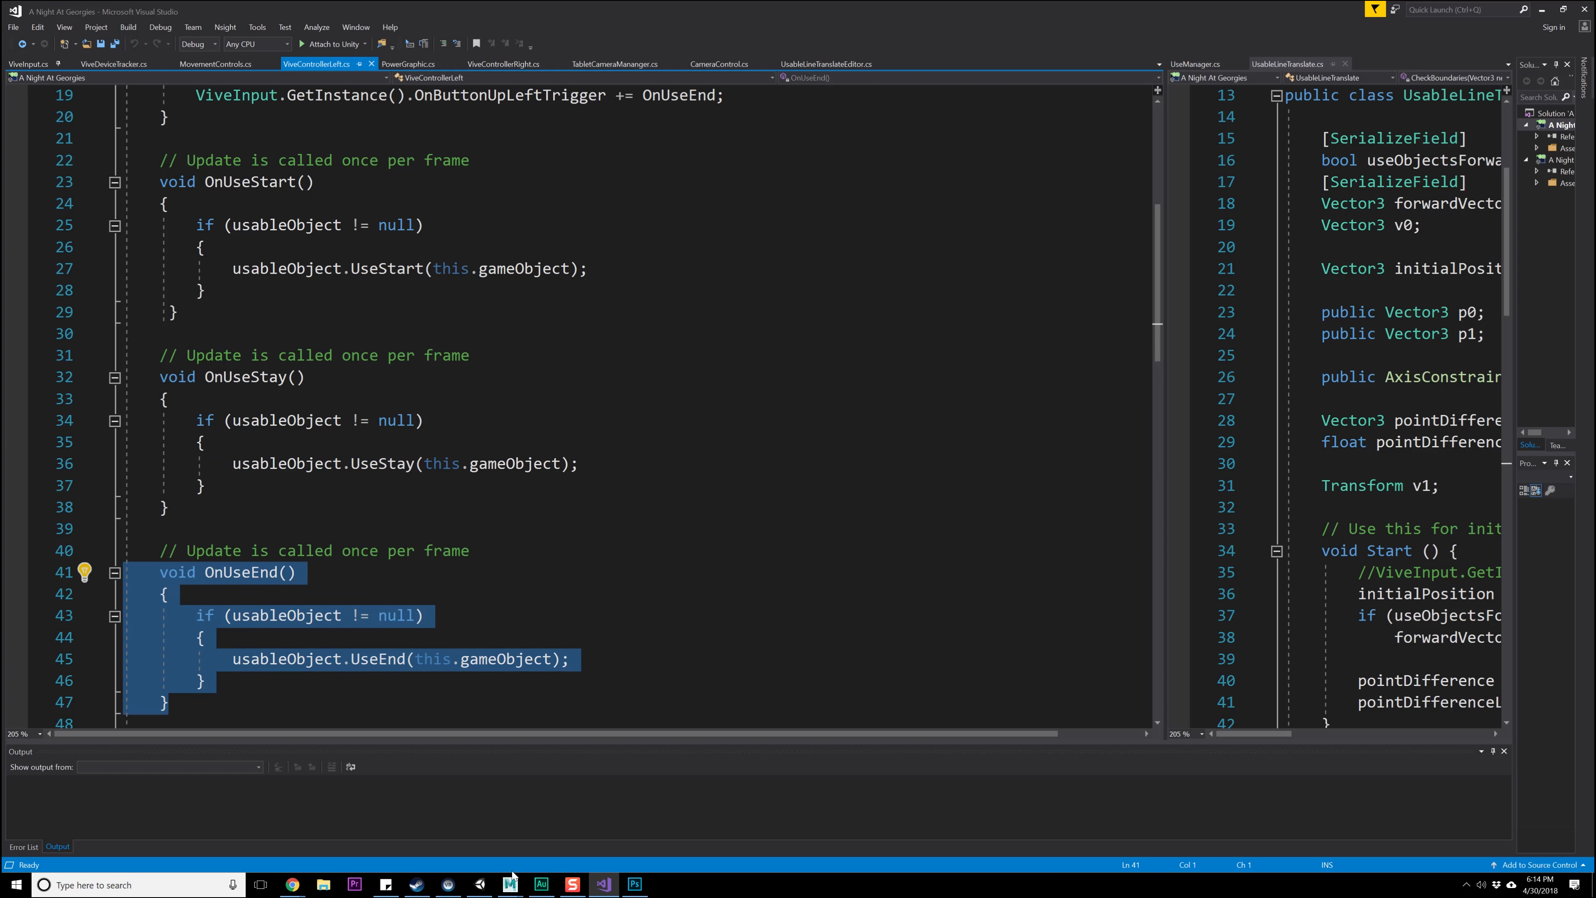
- Switch to Unity and create a C# script named DoorSwinging in the TEST_FreeRoamLayout folder
click(634, 883)
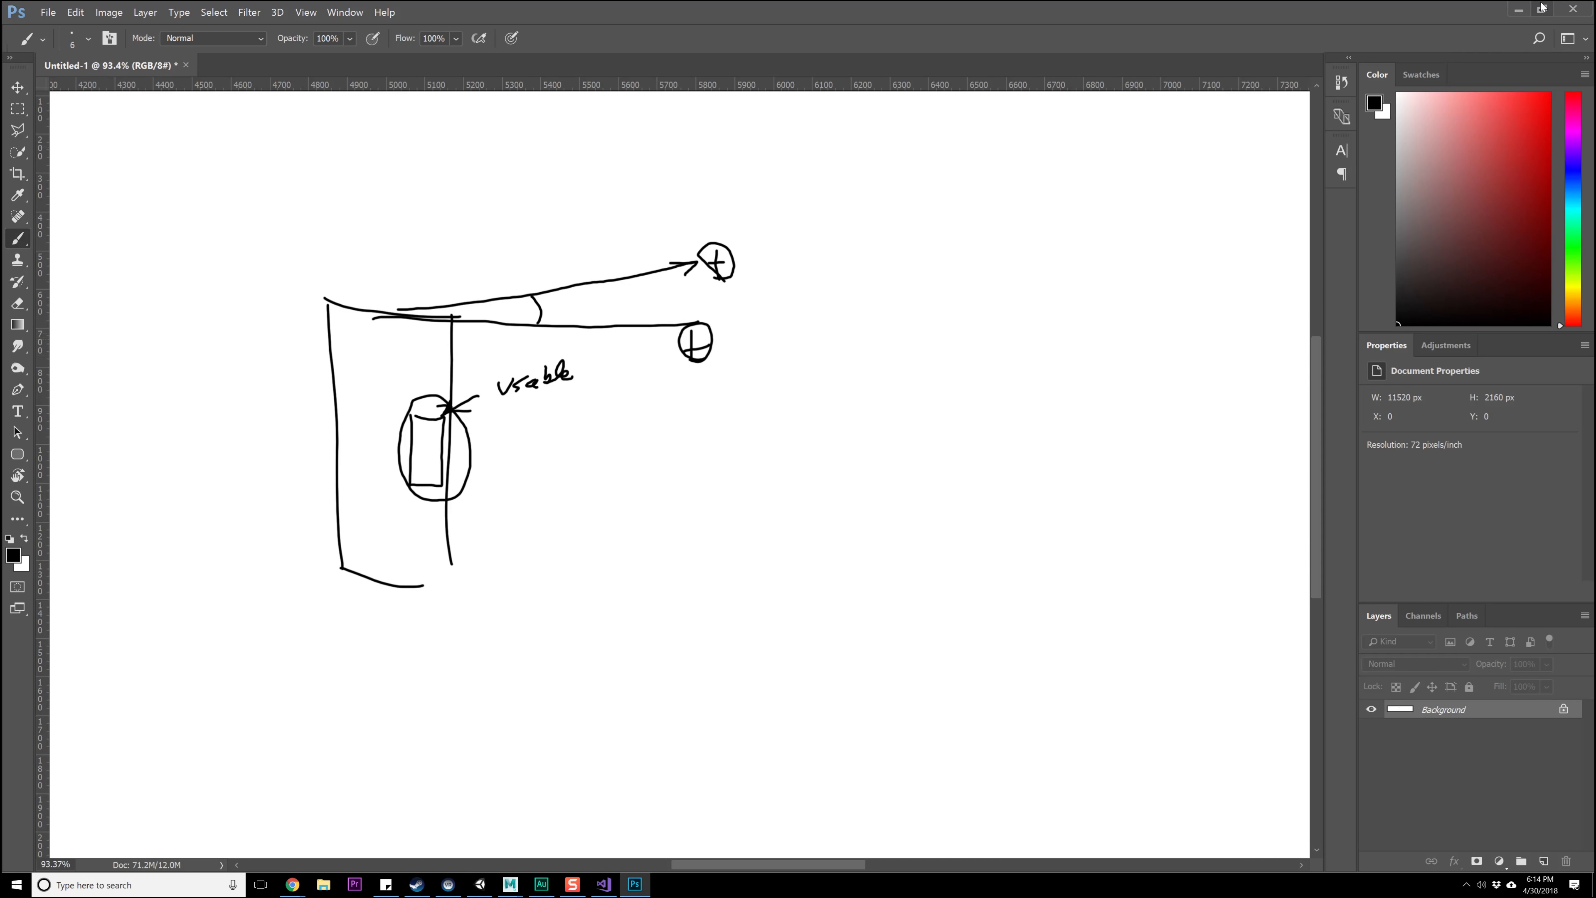
click(1519, 9)
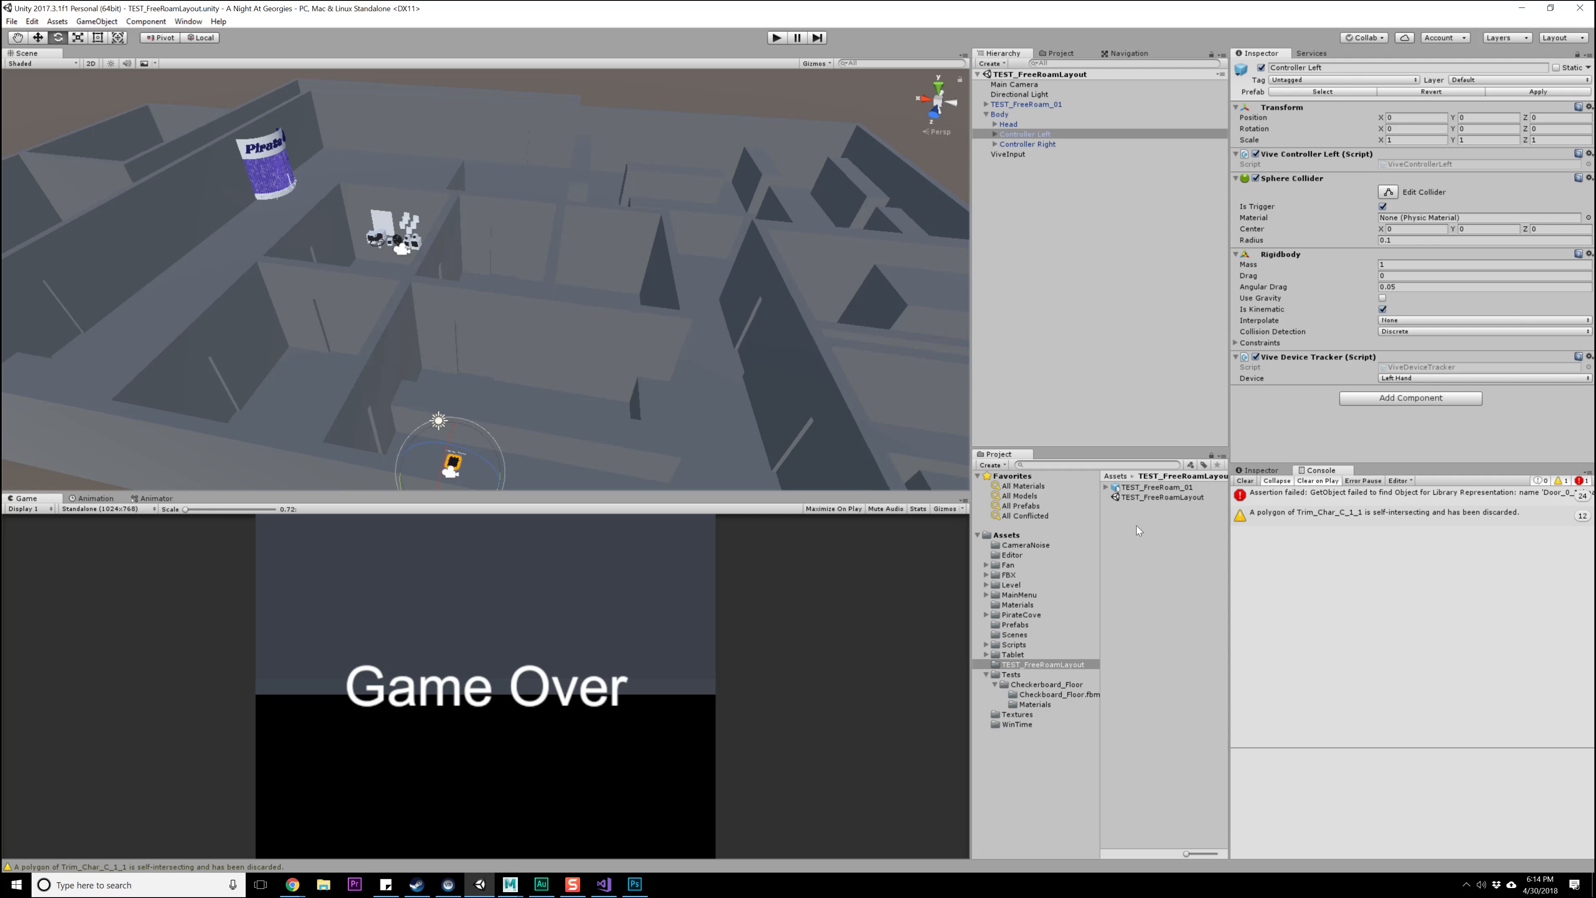
right_click(1159, 553)
mouse_move(1181, 561)
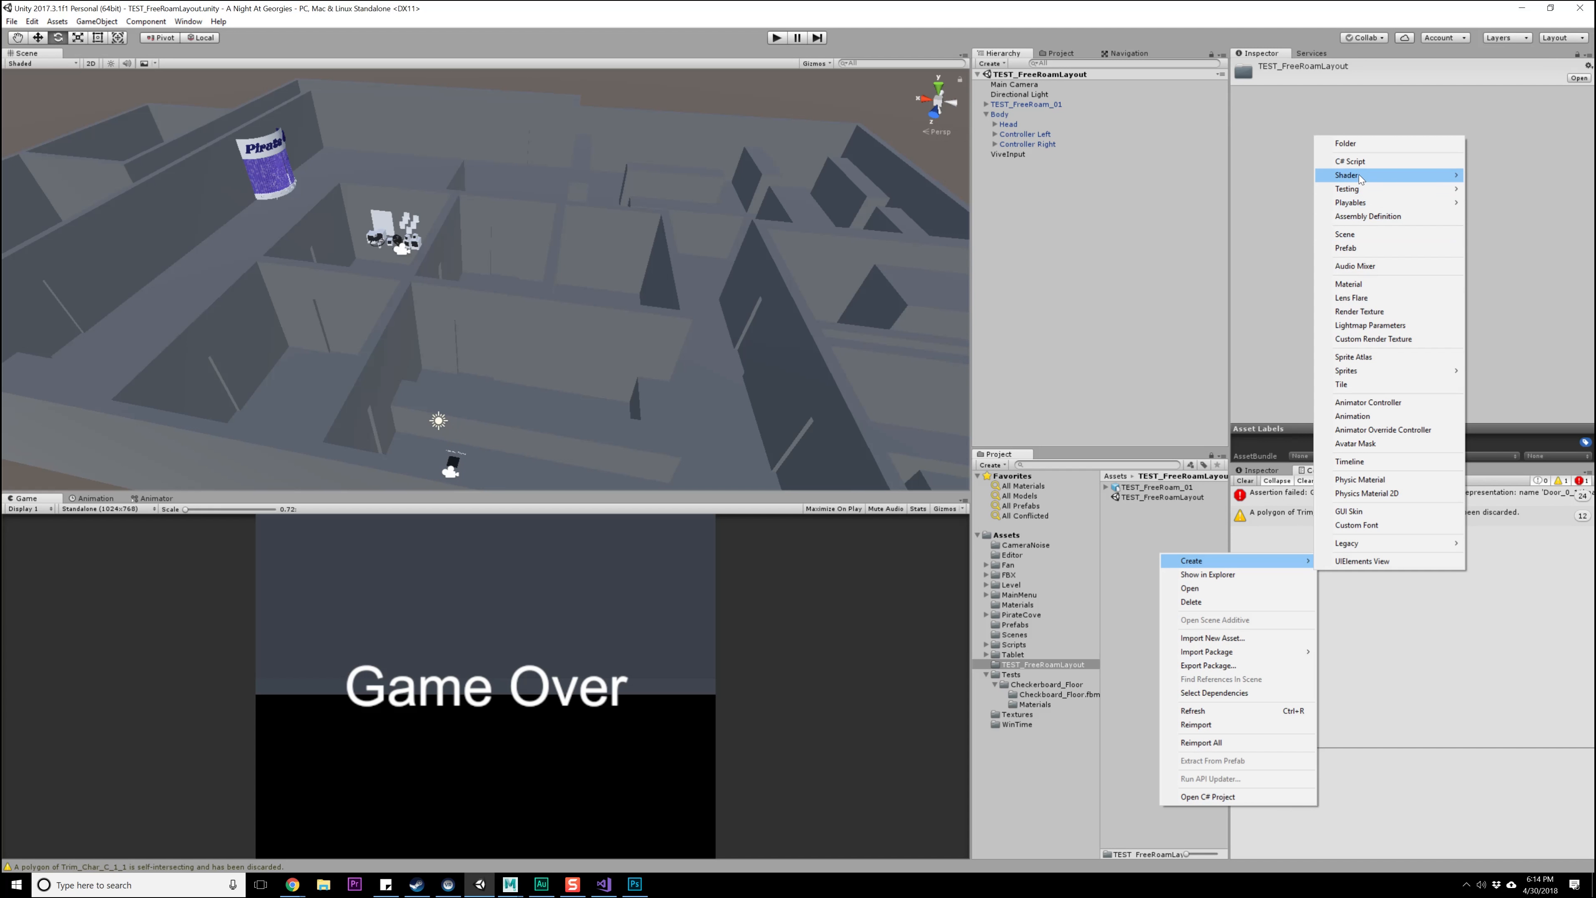
click(1358, 162)
text(SwingingDoor)
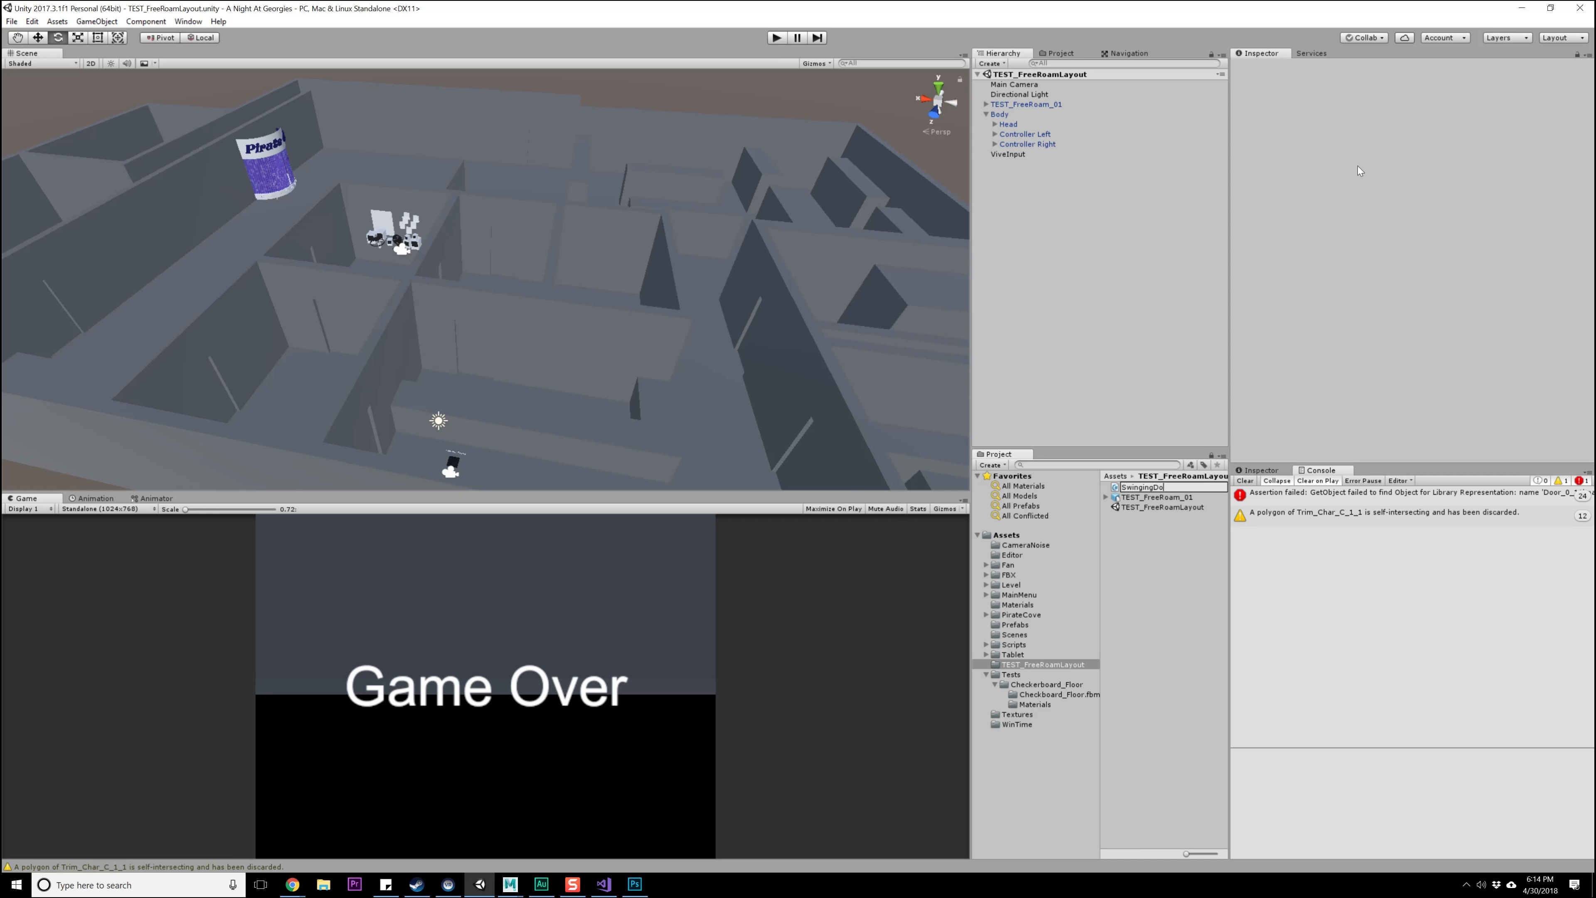
key(BackSpace)
key(BackSpace)
key(BackSpace)
key(BackSpace)
key(BackSpace)
key(BackSpace)
key(BackSpace)
key(BackSpace)
key(BackSpace)
key(BackSpace)
text(DoorSwinging)
key(Return)
- Open the DoorSwinging script in Visual Studio
key(alt+Tab)
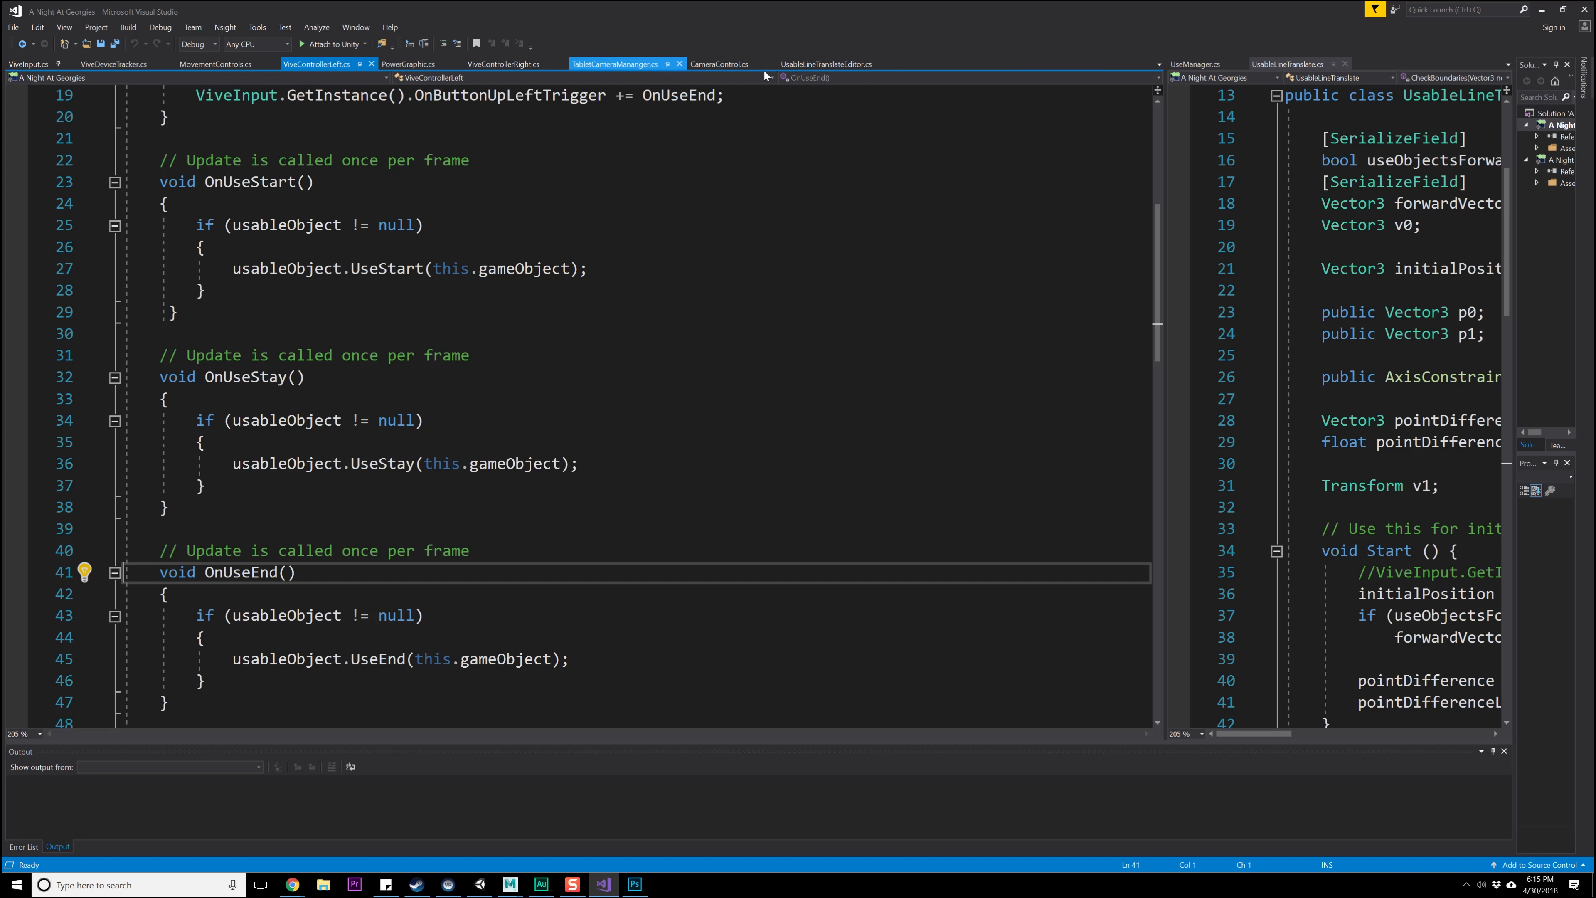
key(alt+Tab)
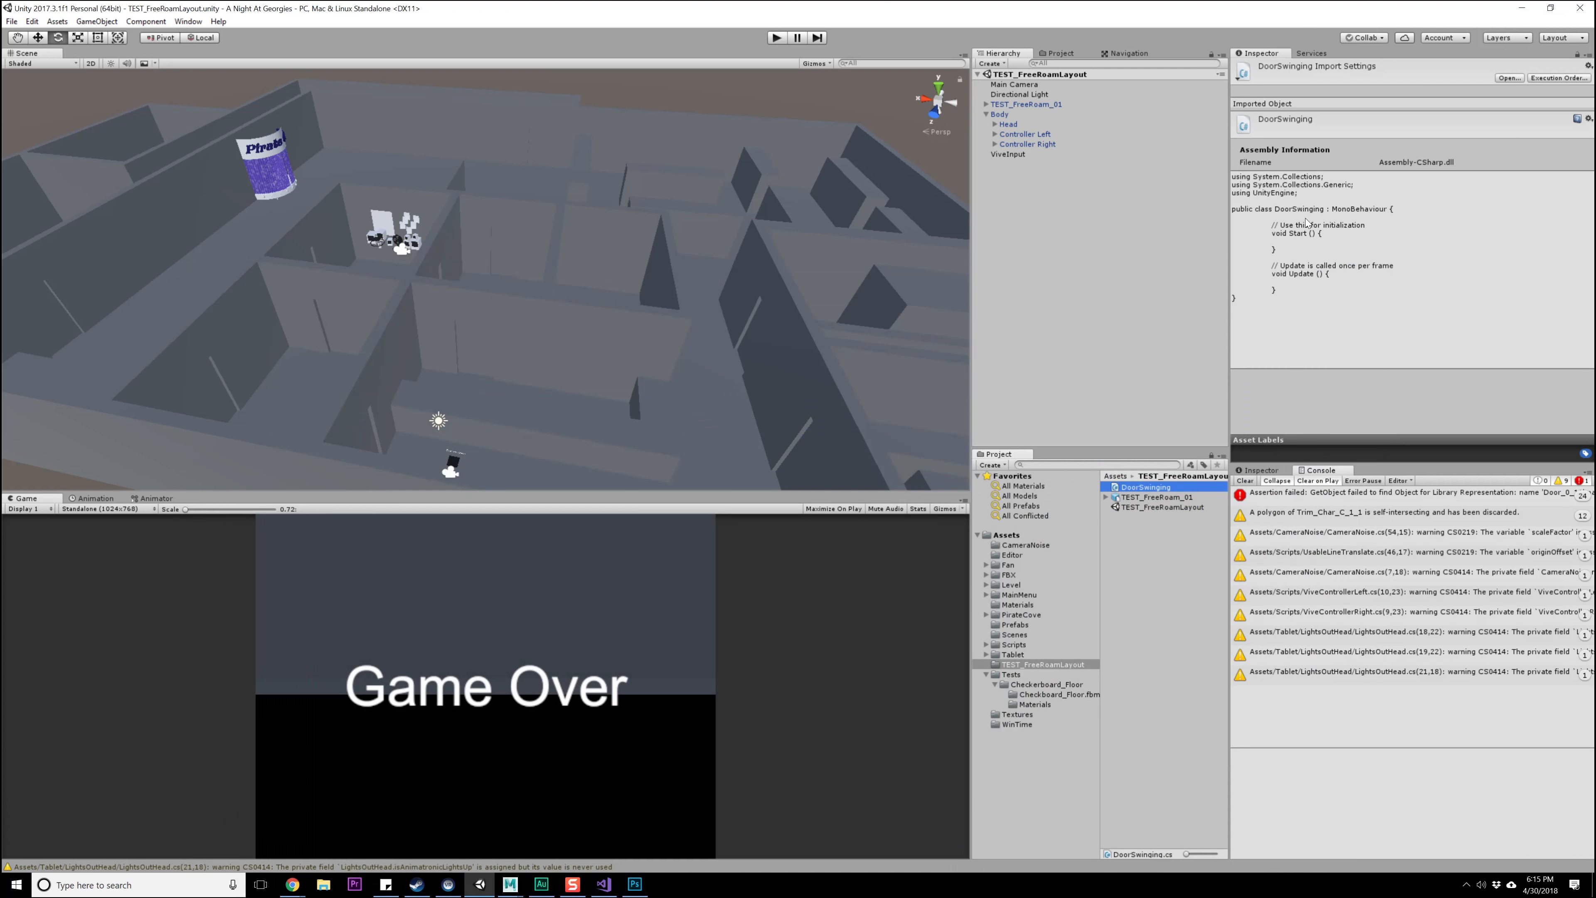
key(alt+Tab)
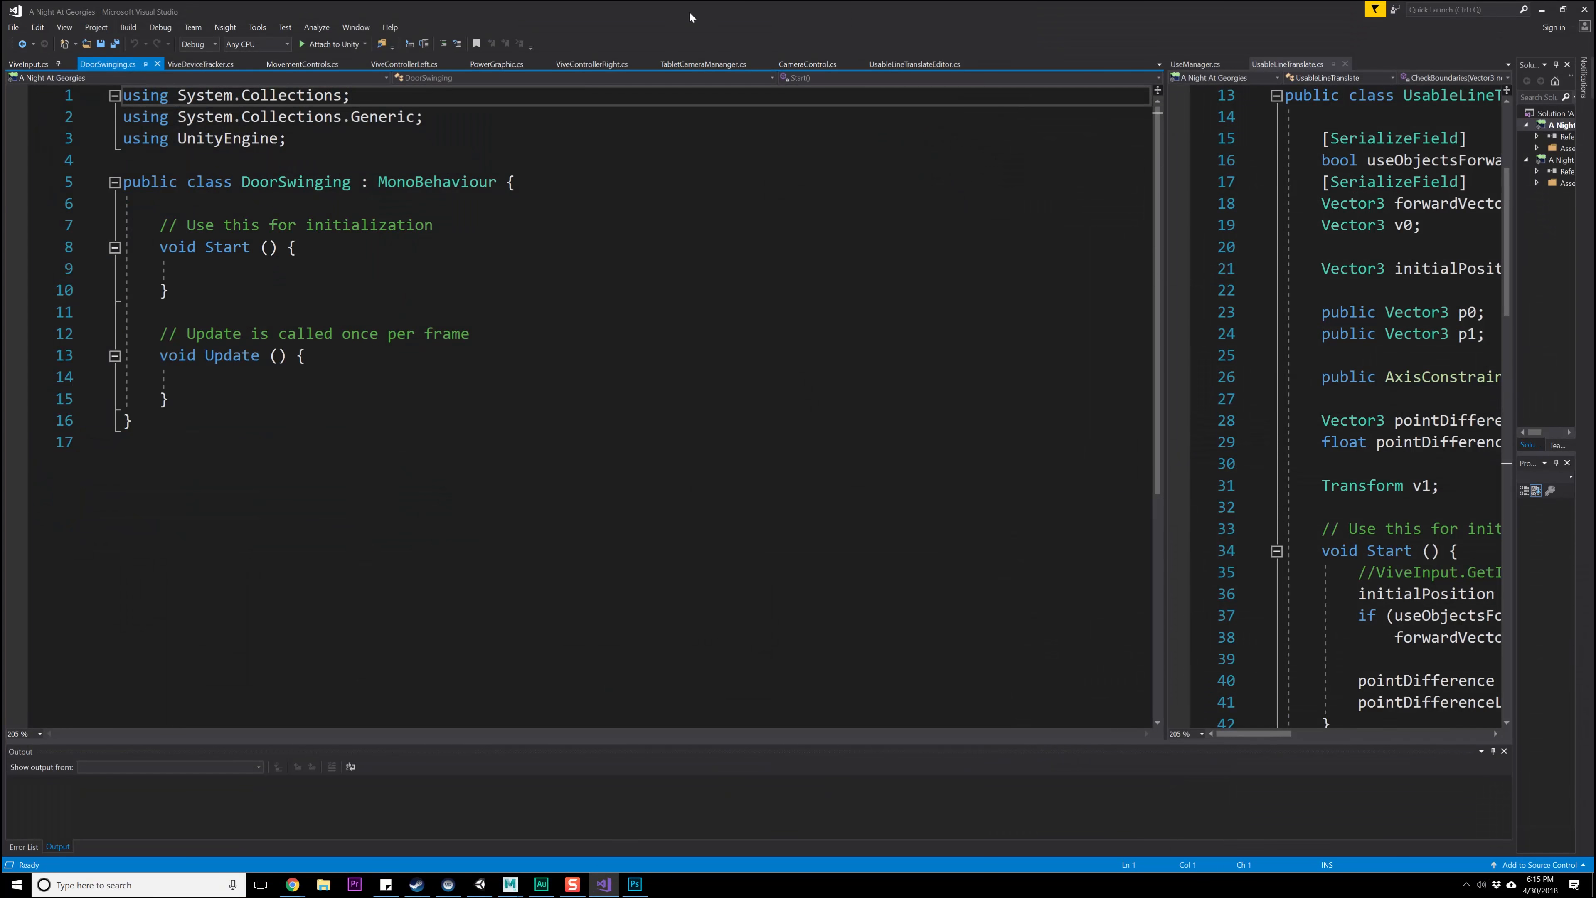
- In Unity, attach the DoorSwinging script to all doors from Door through Door_0_11, and save the scene
key(alt+Tab)
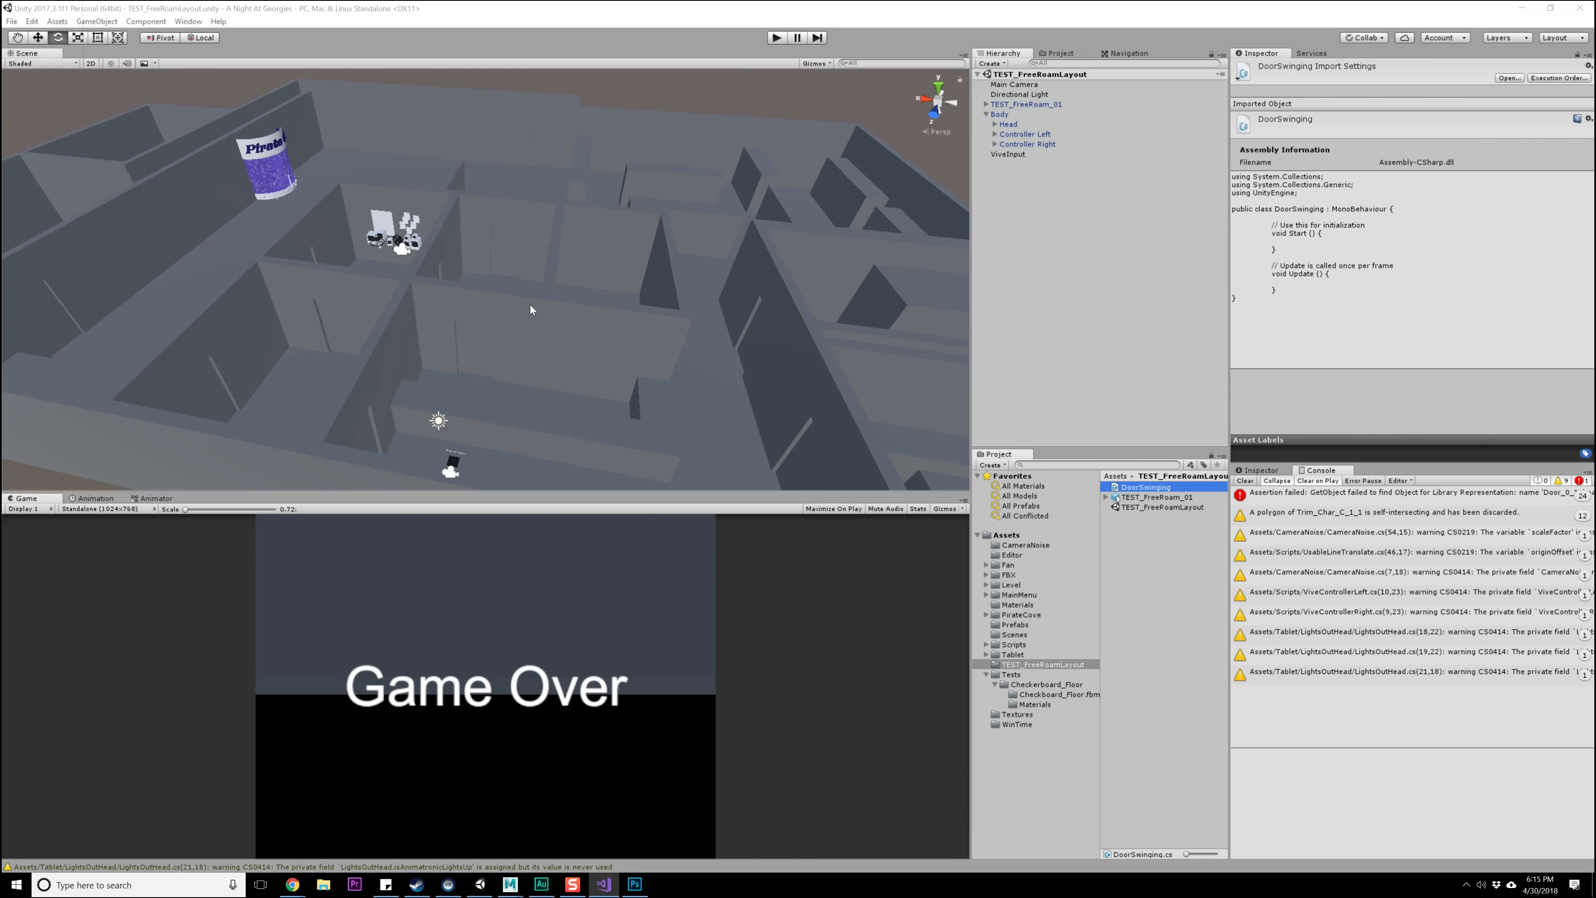
click(324, 316)
click(324, 316)
key(f)
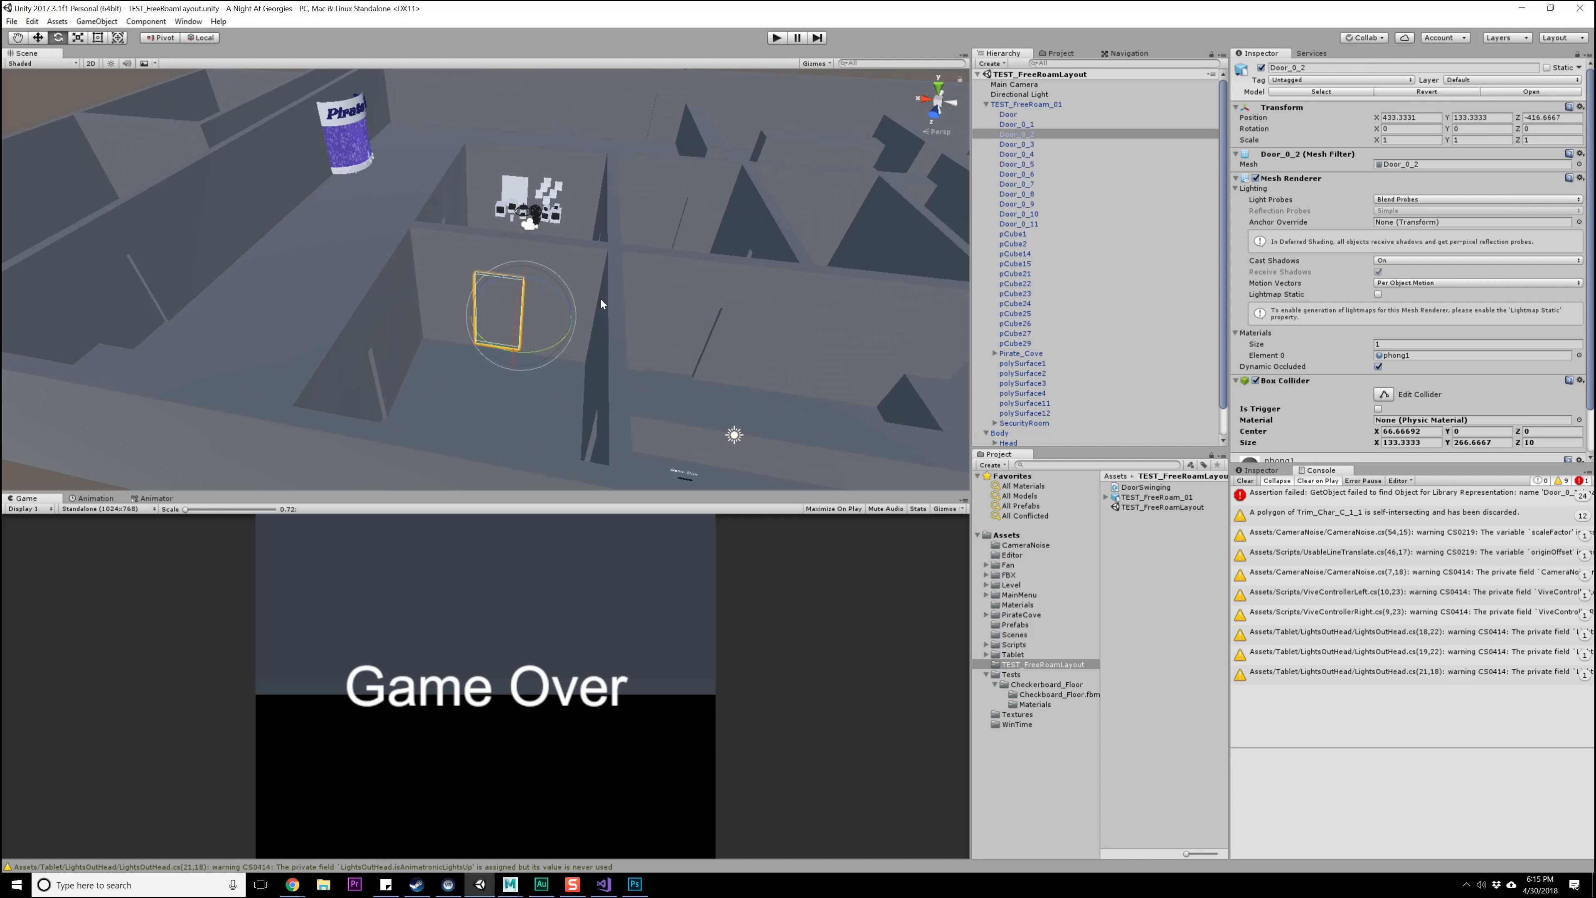
click(1008, 114)
shift+click(1018, 223)
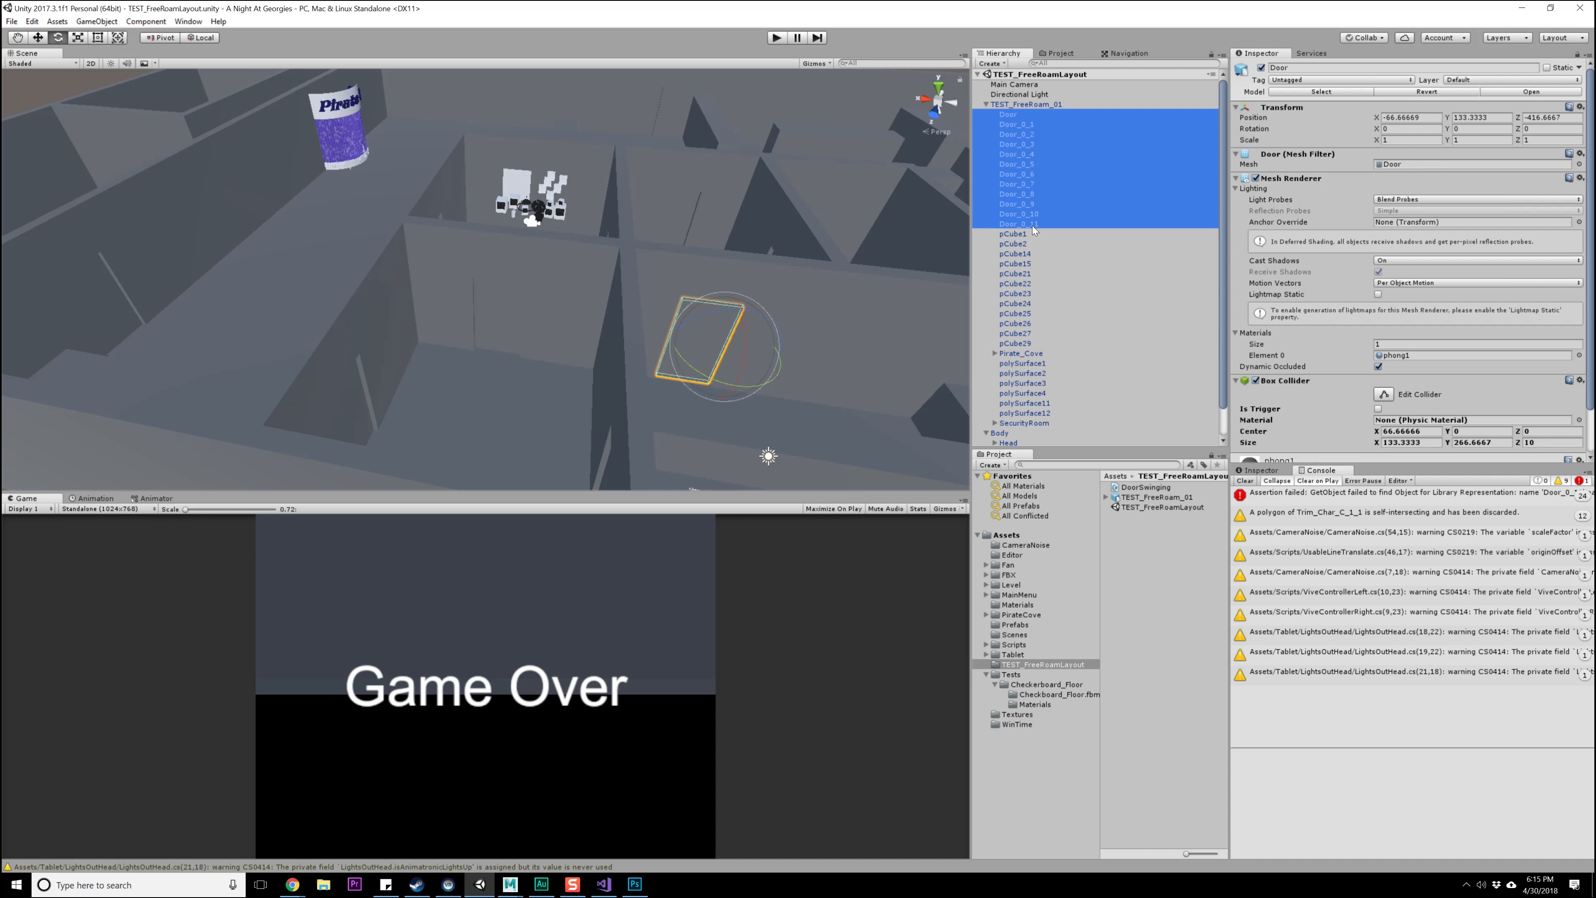
scroll(1405, 376, down, 2)
click(1391, 446)
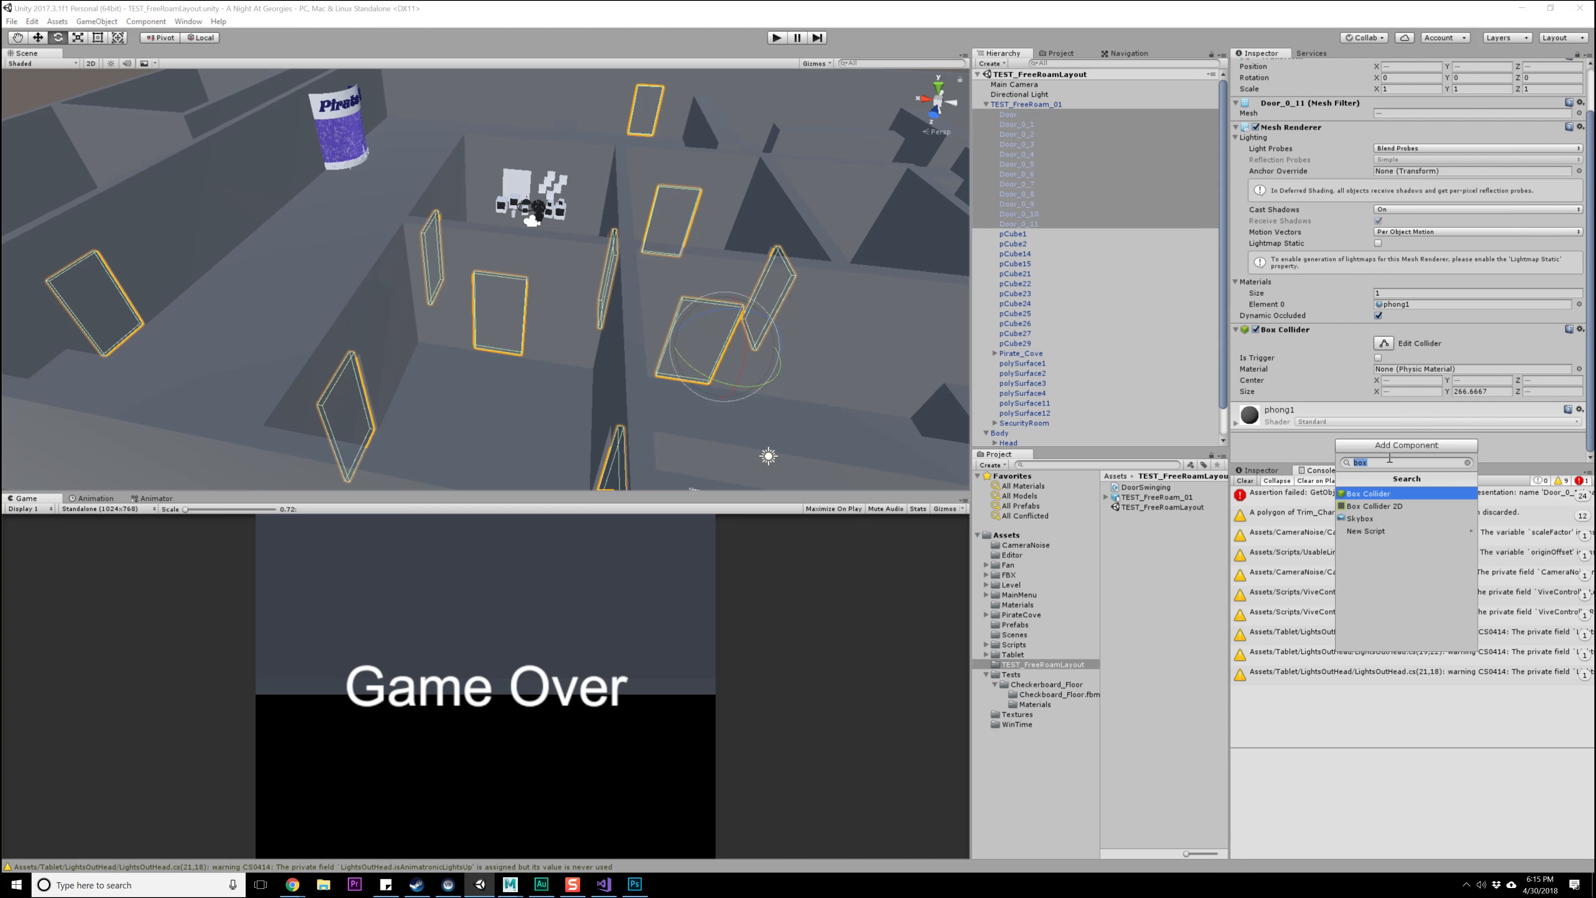
text(door)
key(Return)
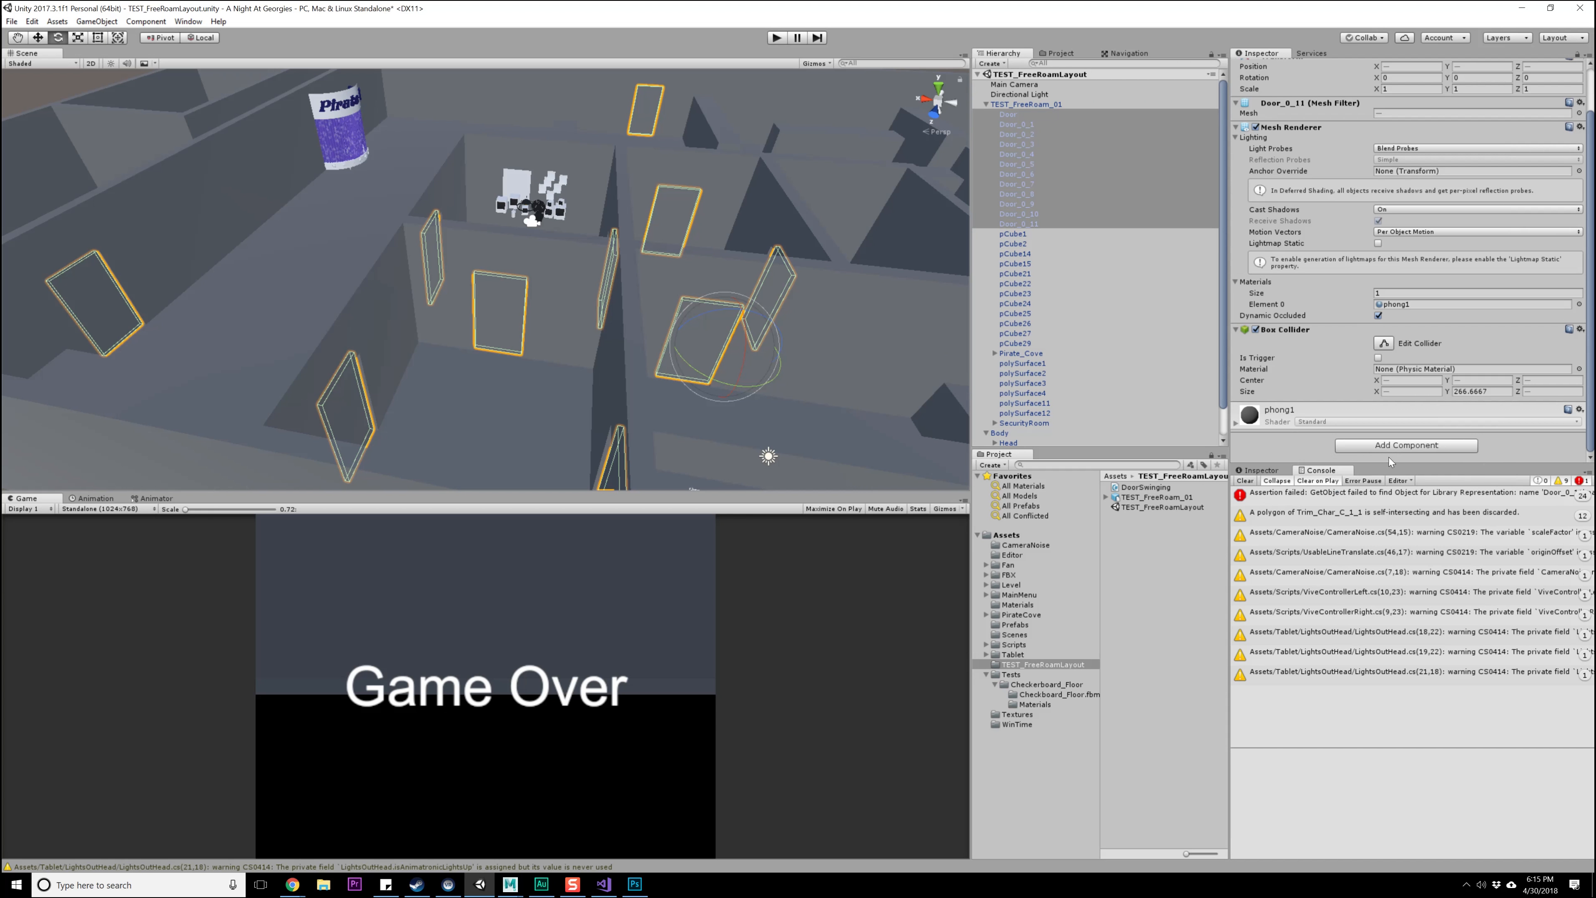
key(ctrl+s)
- Switch to Visual Studio and place the cursor at MonoBehaviour in the DoorSwinging class declaration
drag(0, 115, 1021, 96)
double_click(1021, 95)
click(494, 187)
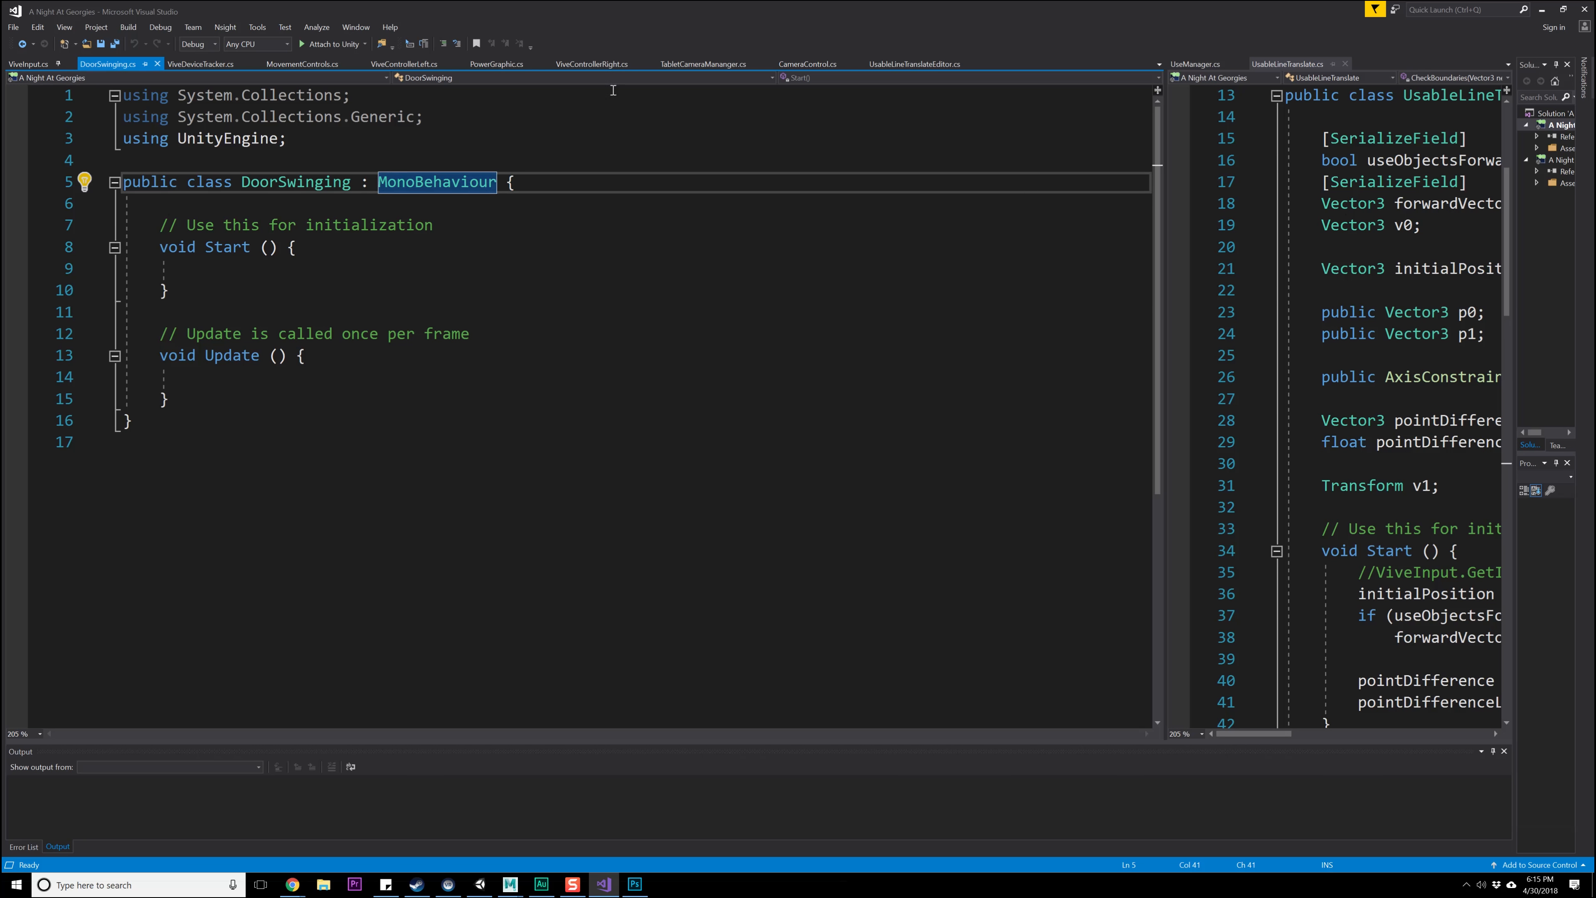
- In Unity, search the project assets for "Usable", review the UsableLight script's code, and clear the search
click(1542, 10)
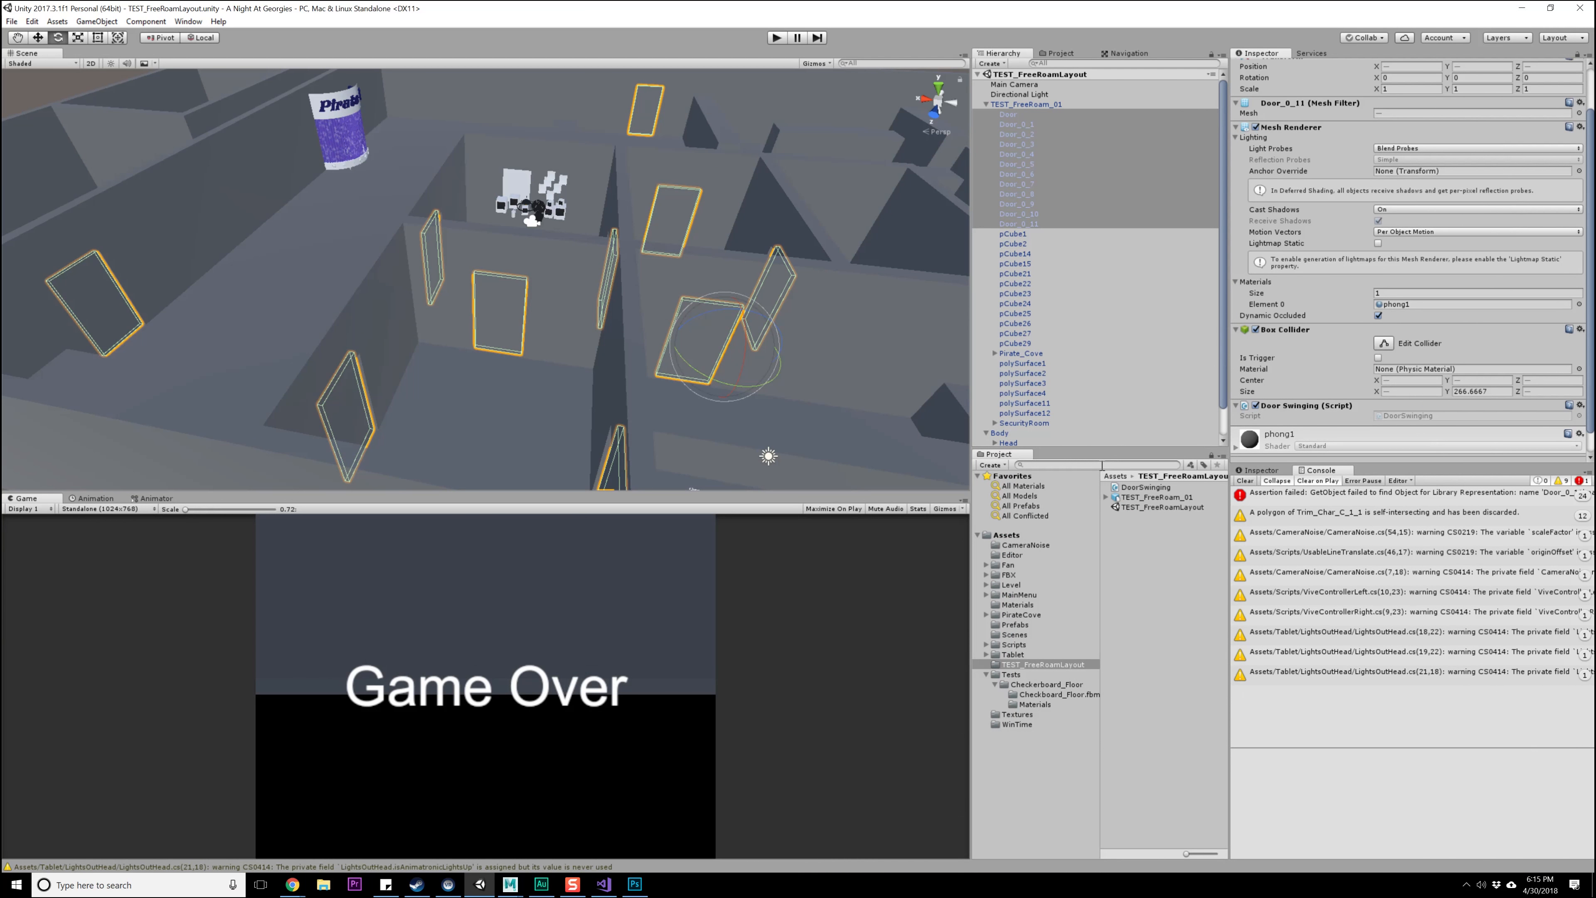
click(1100, 464)
text(Usable)
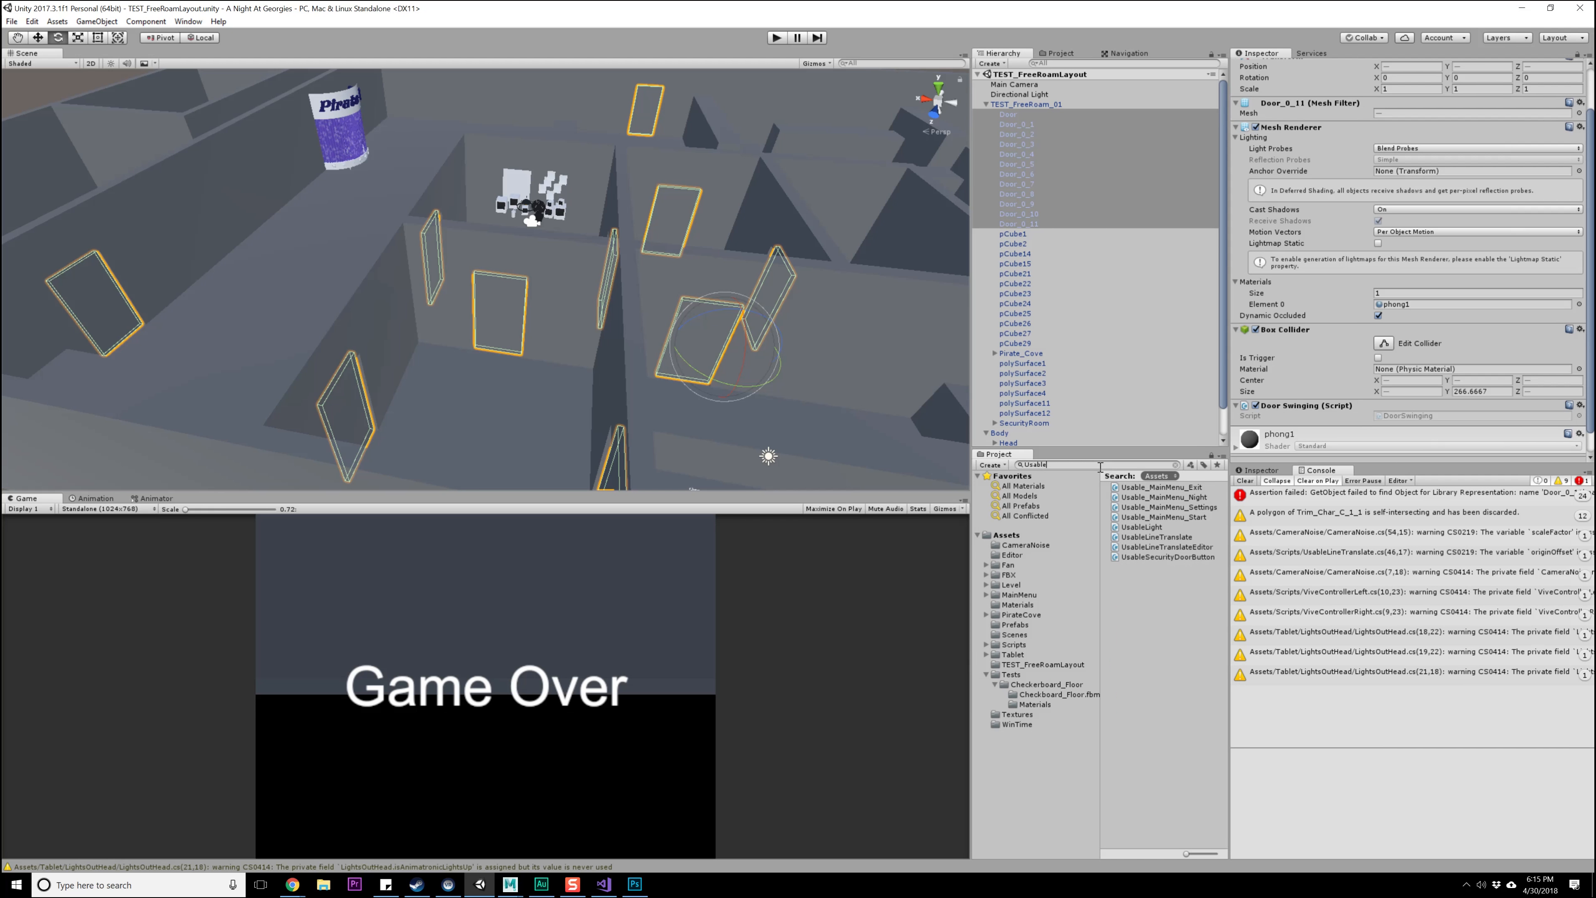
click(1141, 527)
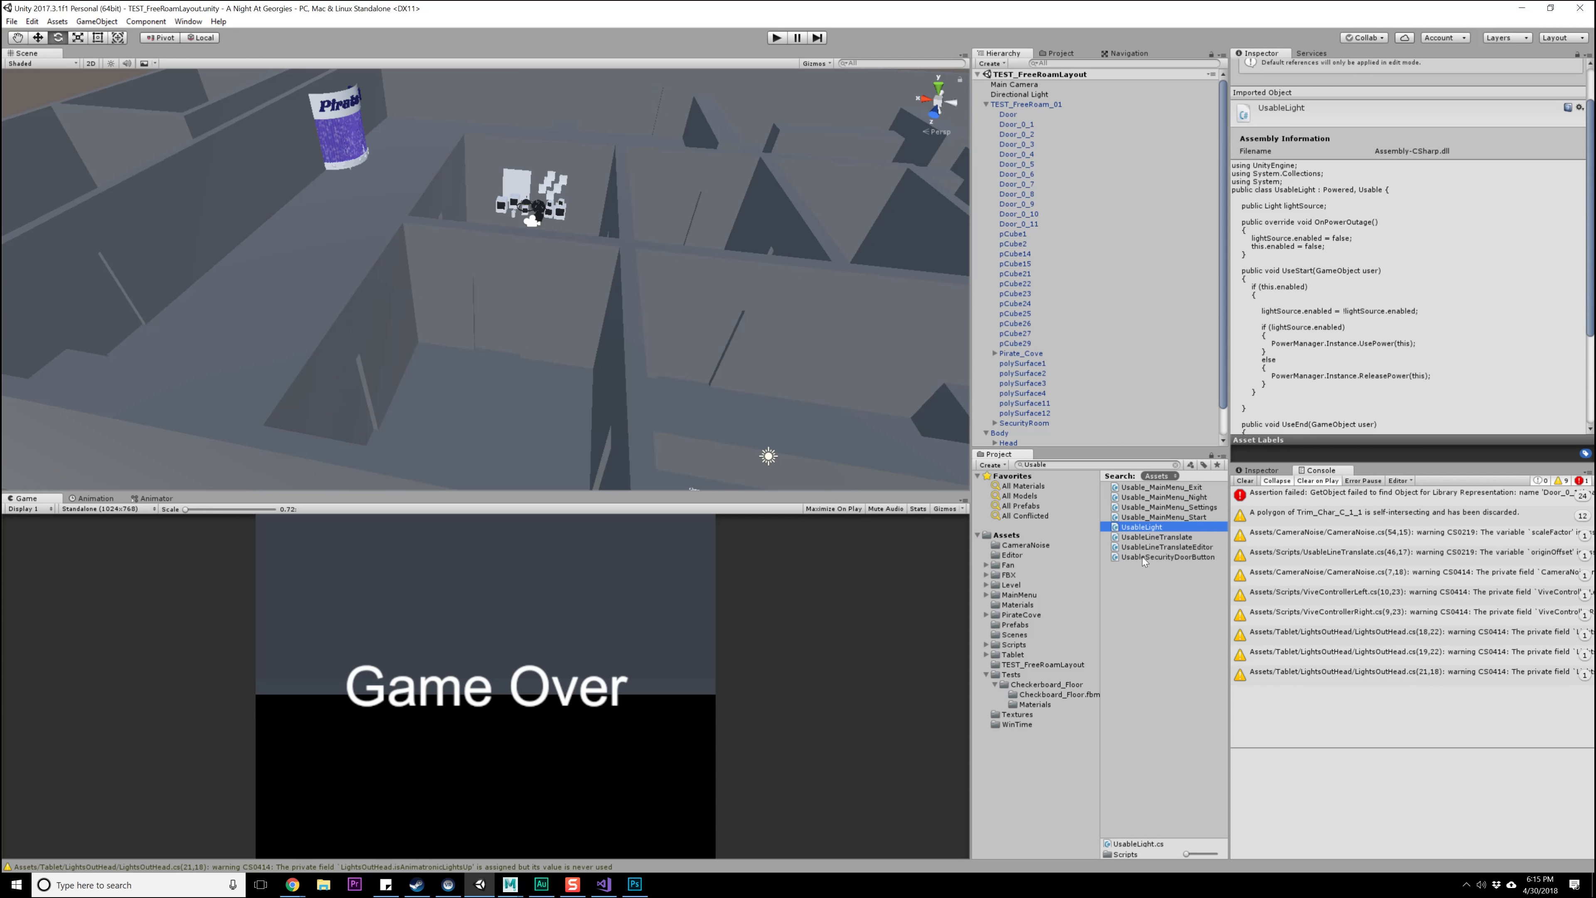
click(1051, 465)
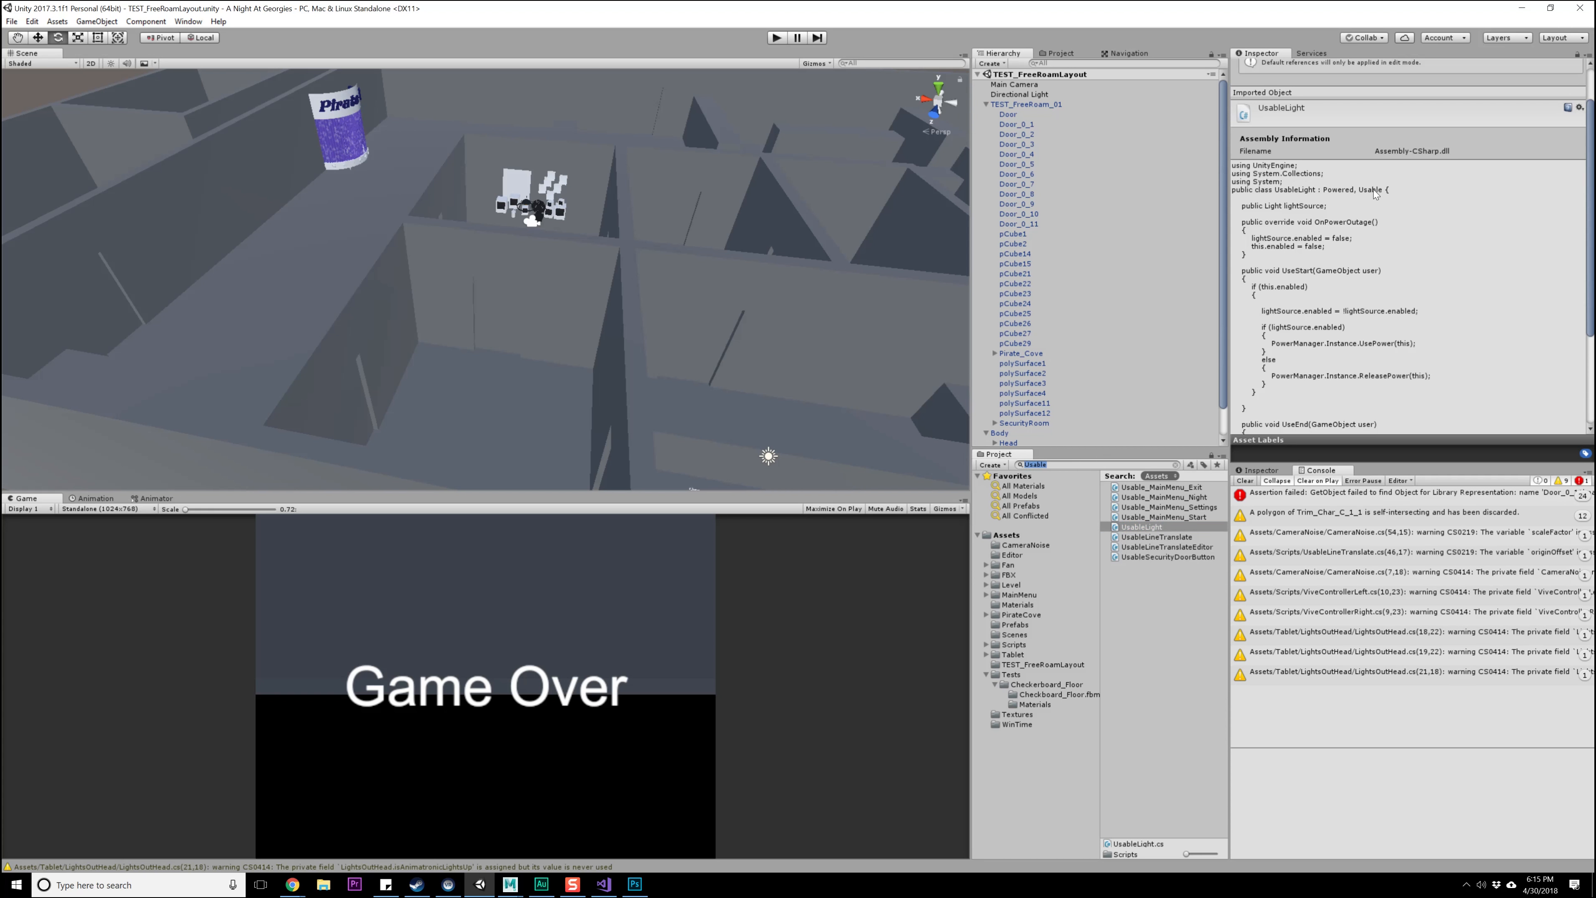
key(BackSpace)
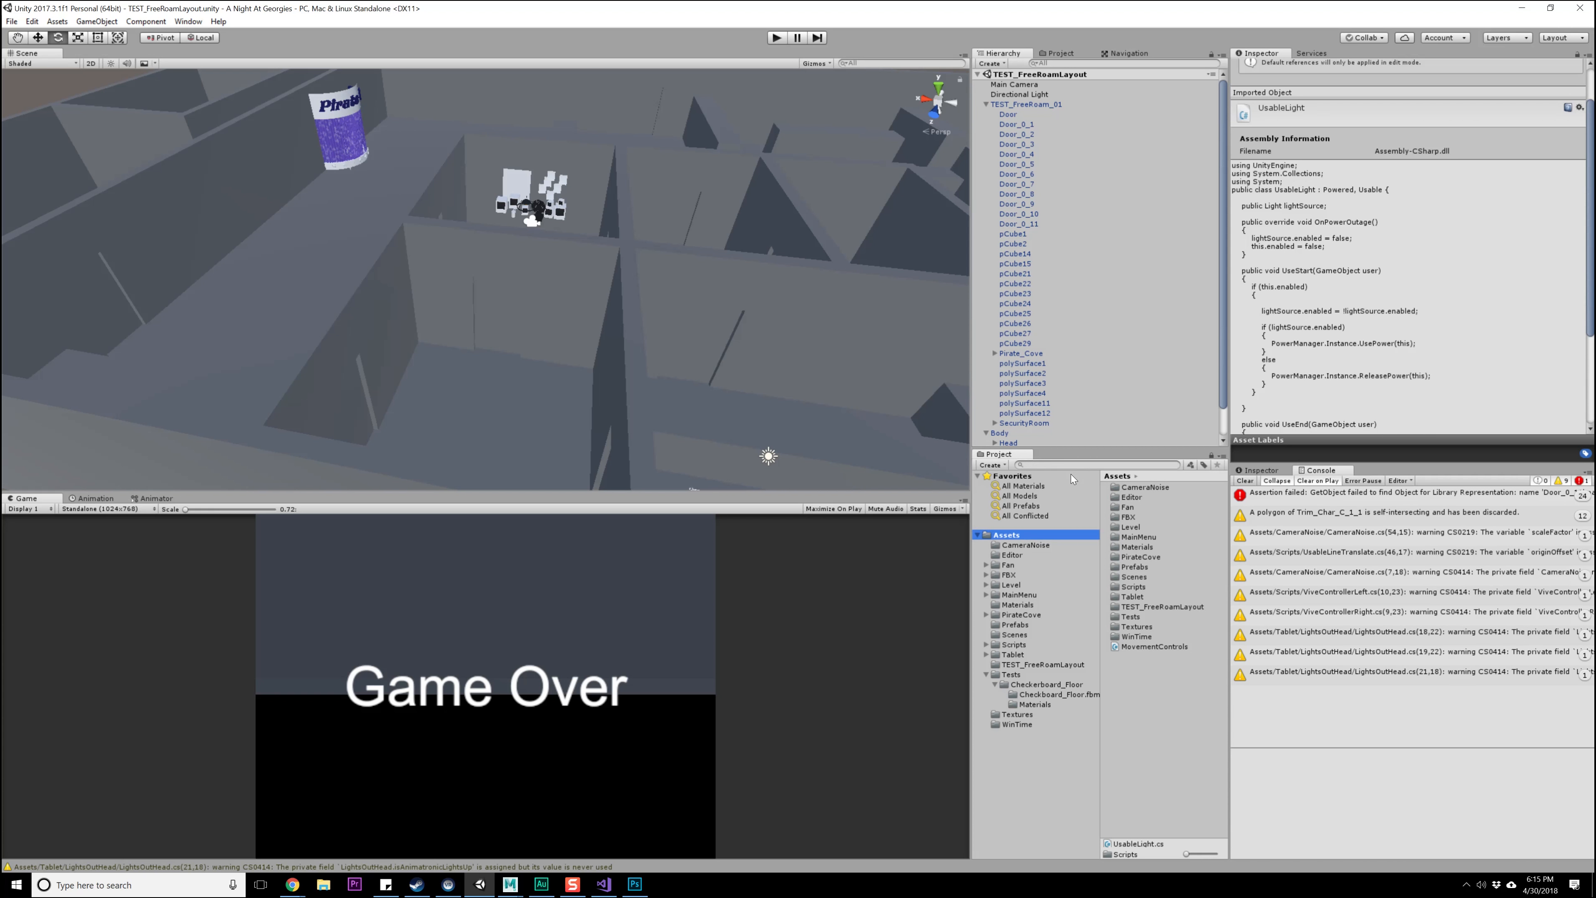
- Search the project assets for "Usable", shorten the search to "Us", and open the UseManager script in Visual Studio
text(Usa)
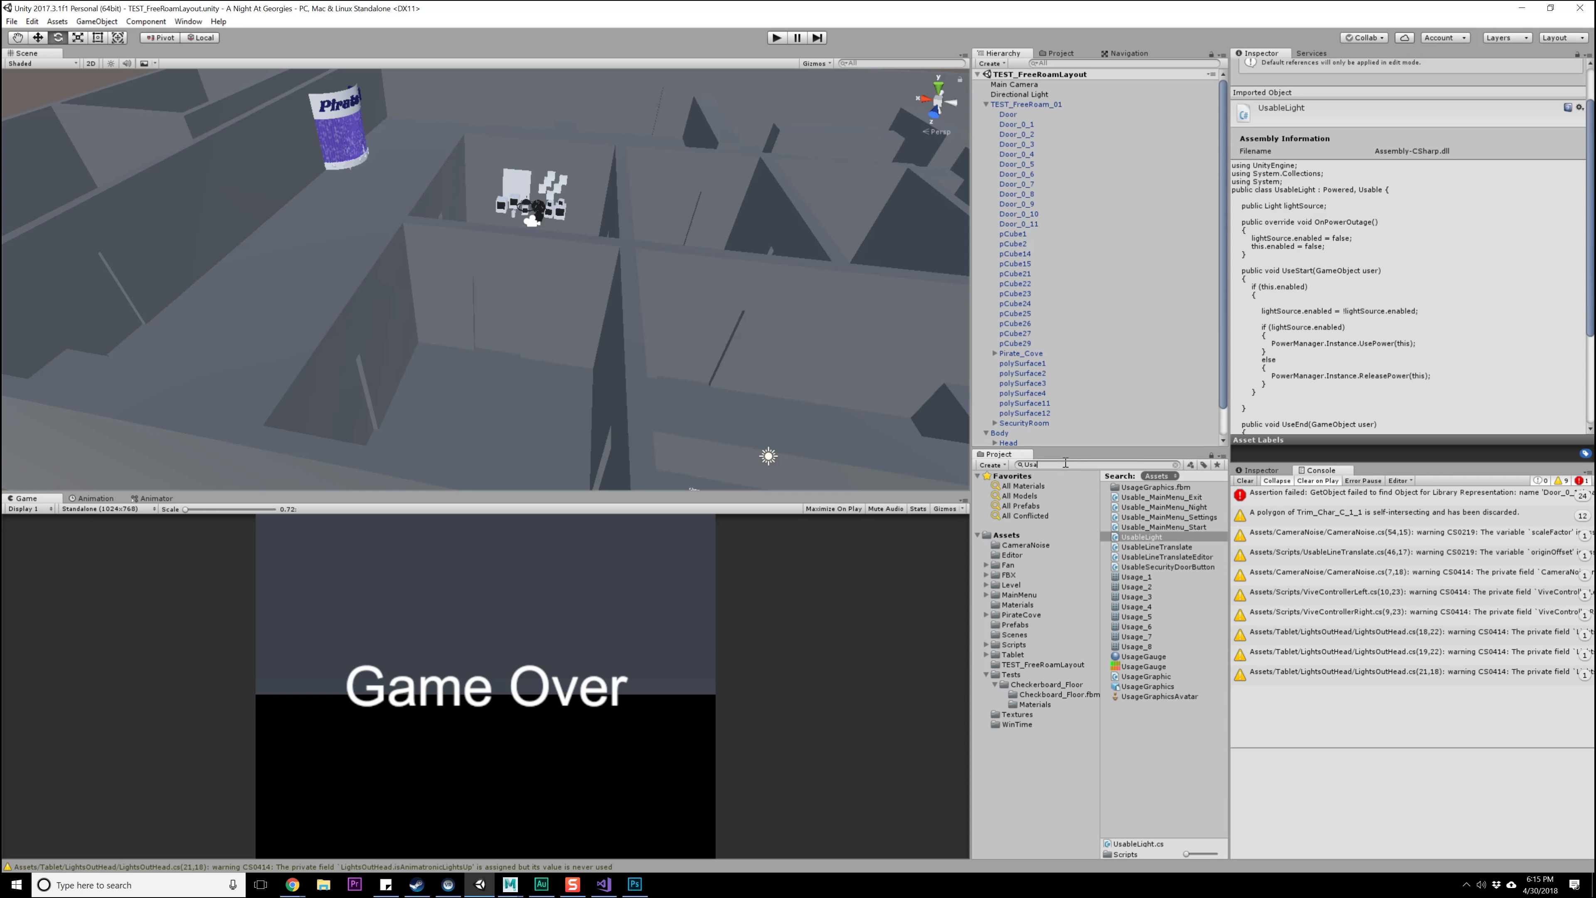
text(ble)
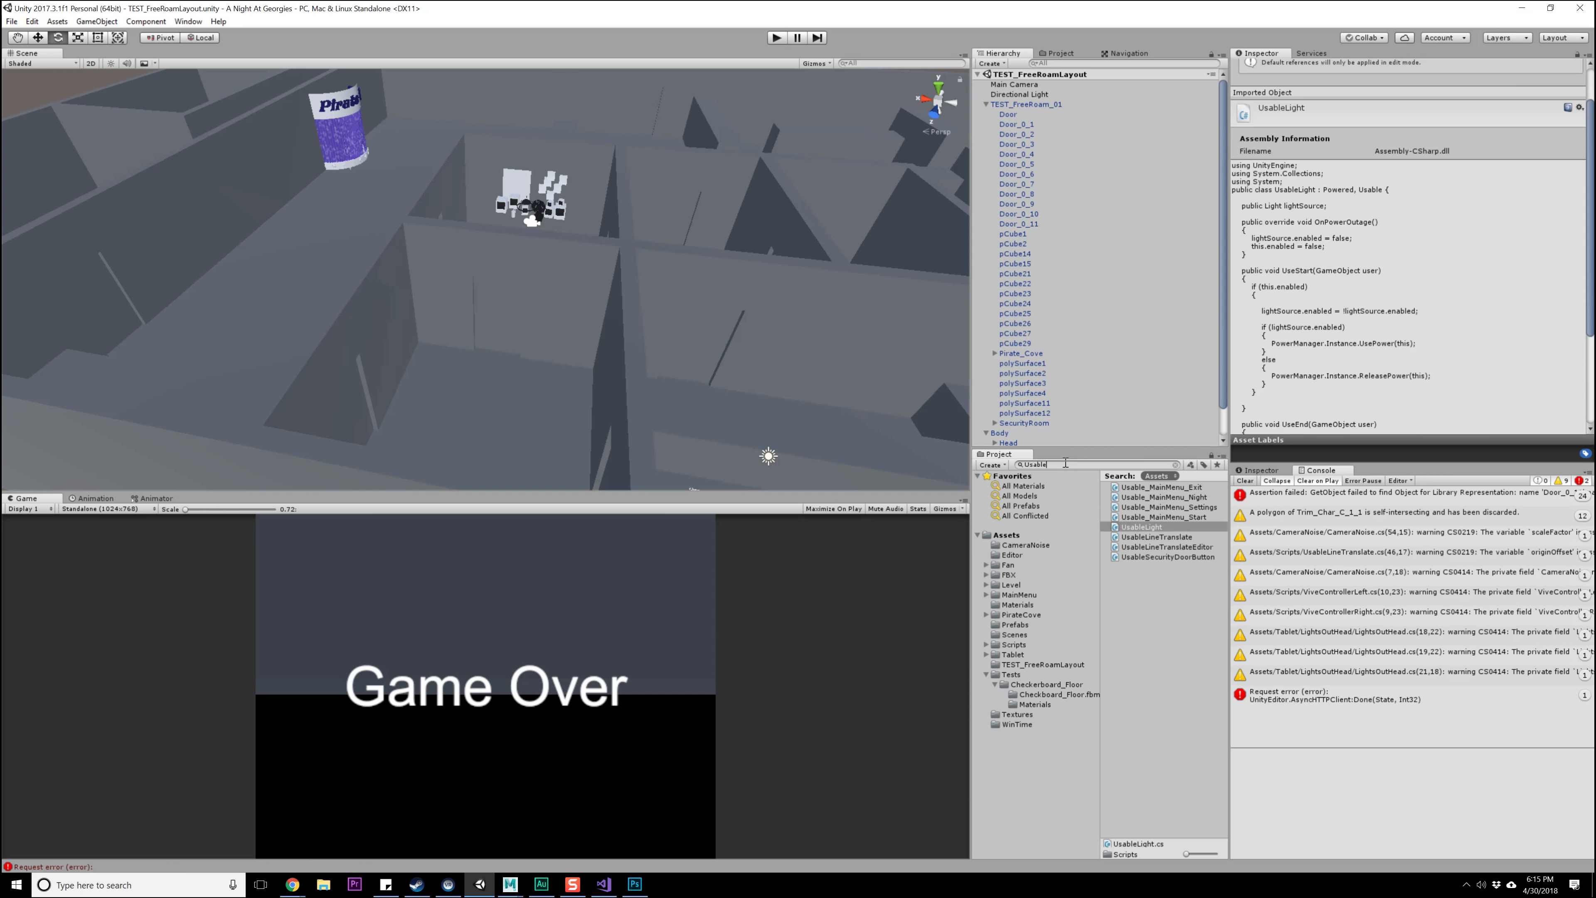
key(BackSpace)
key(BackSpace)
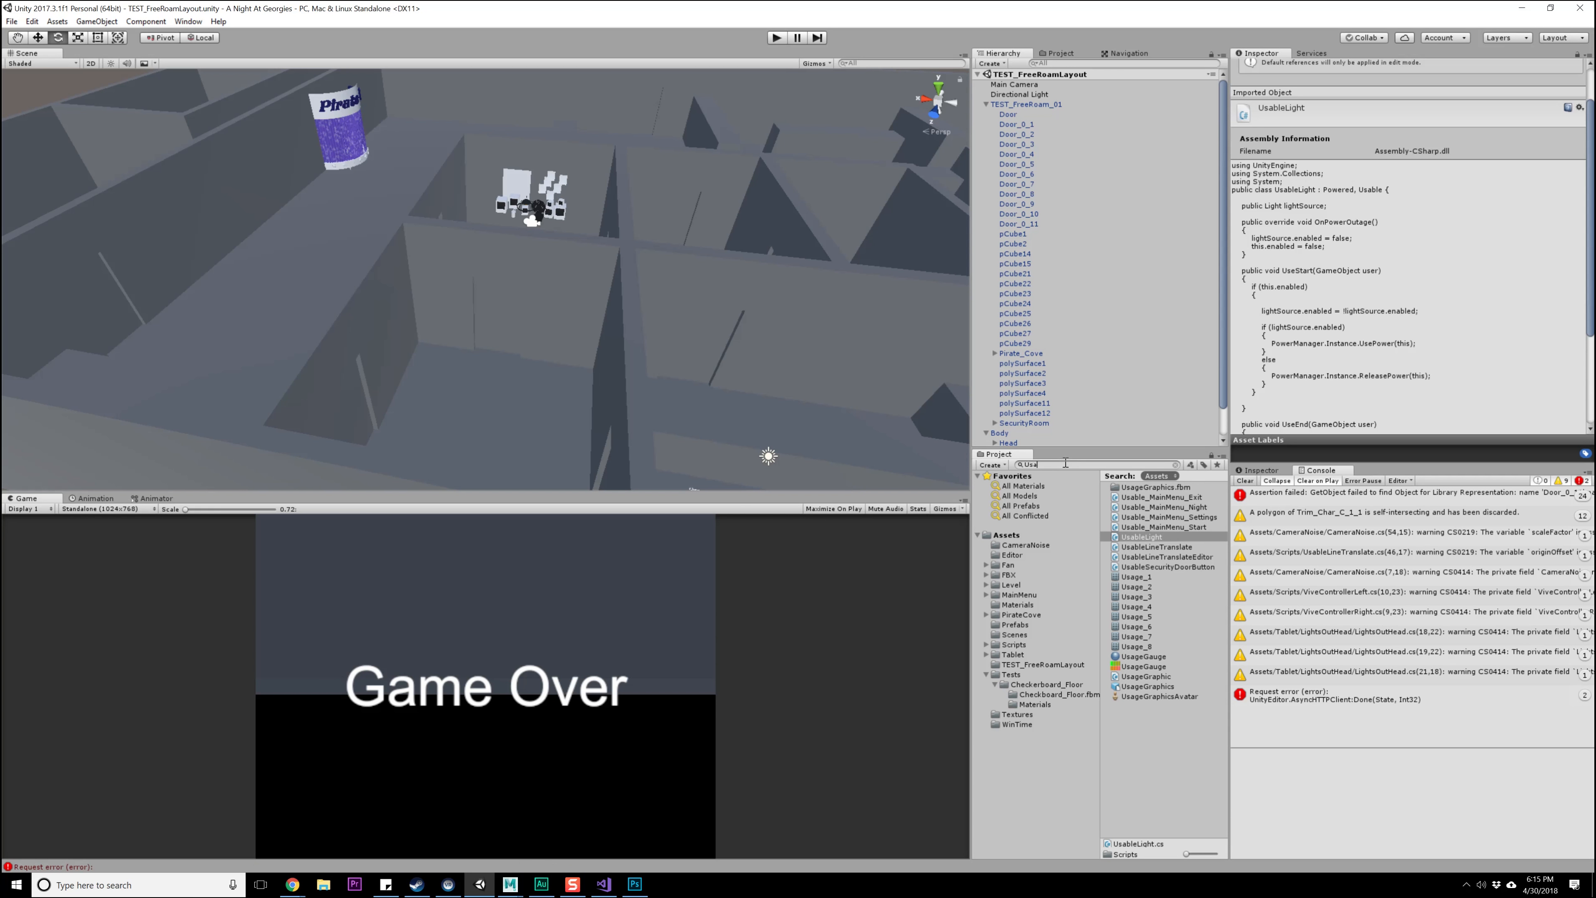
key(BackSpace)
double_click(1115, 707)
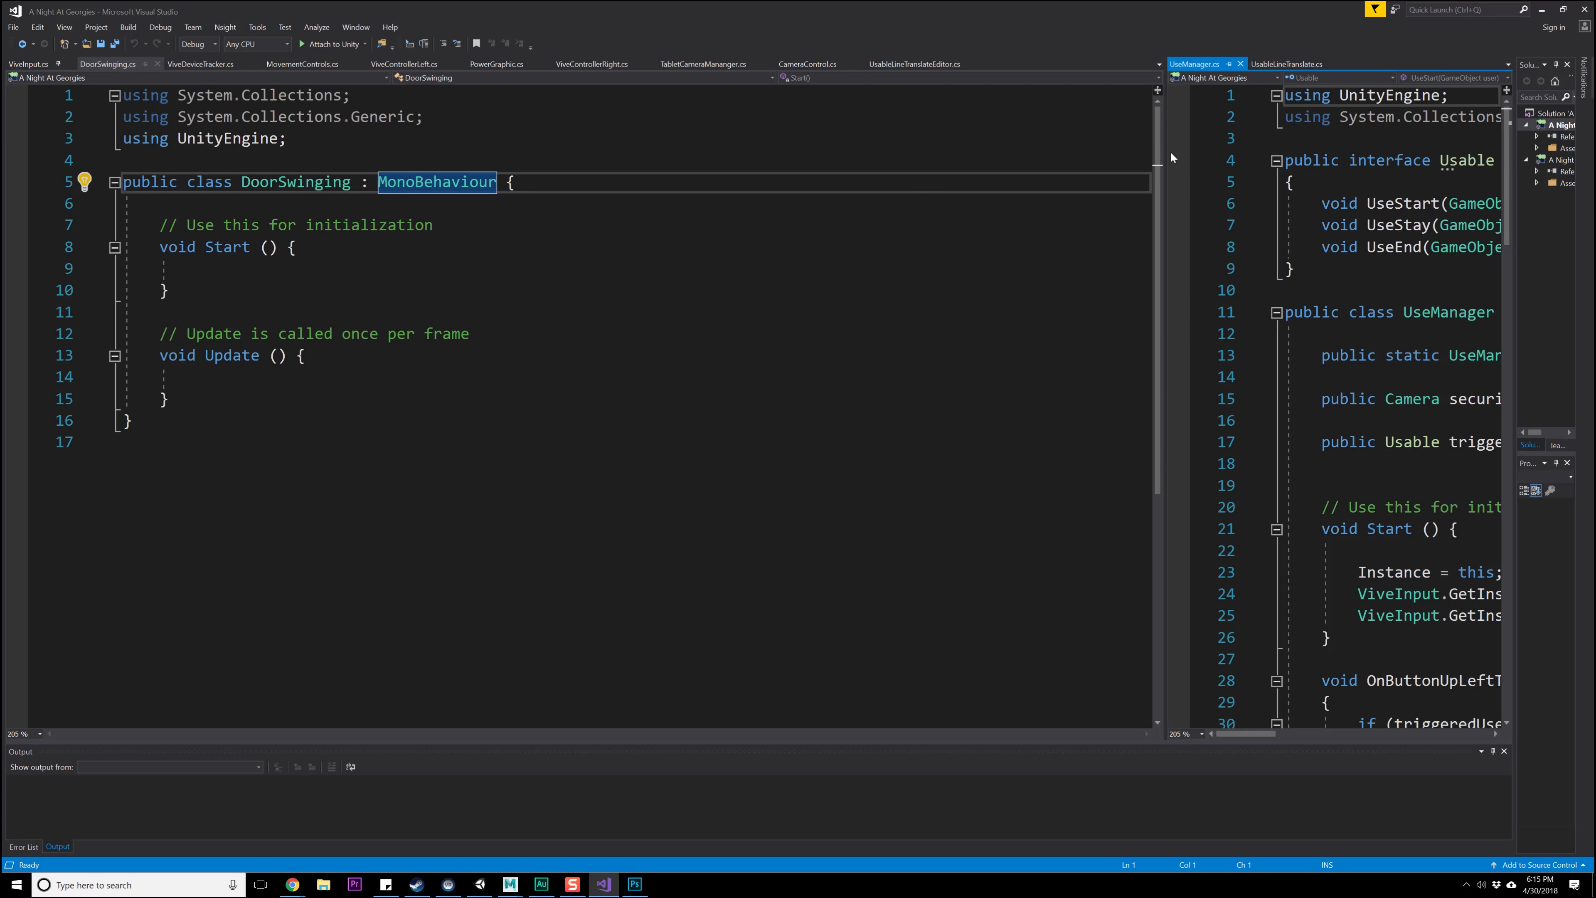
- Widen the UseManager code view and examine the Usable interface, the trigger button handlers, and the OnTriggerEnter and OnTriggerExit methods
drag(1161, 153, 608, 157)
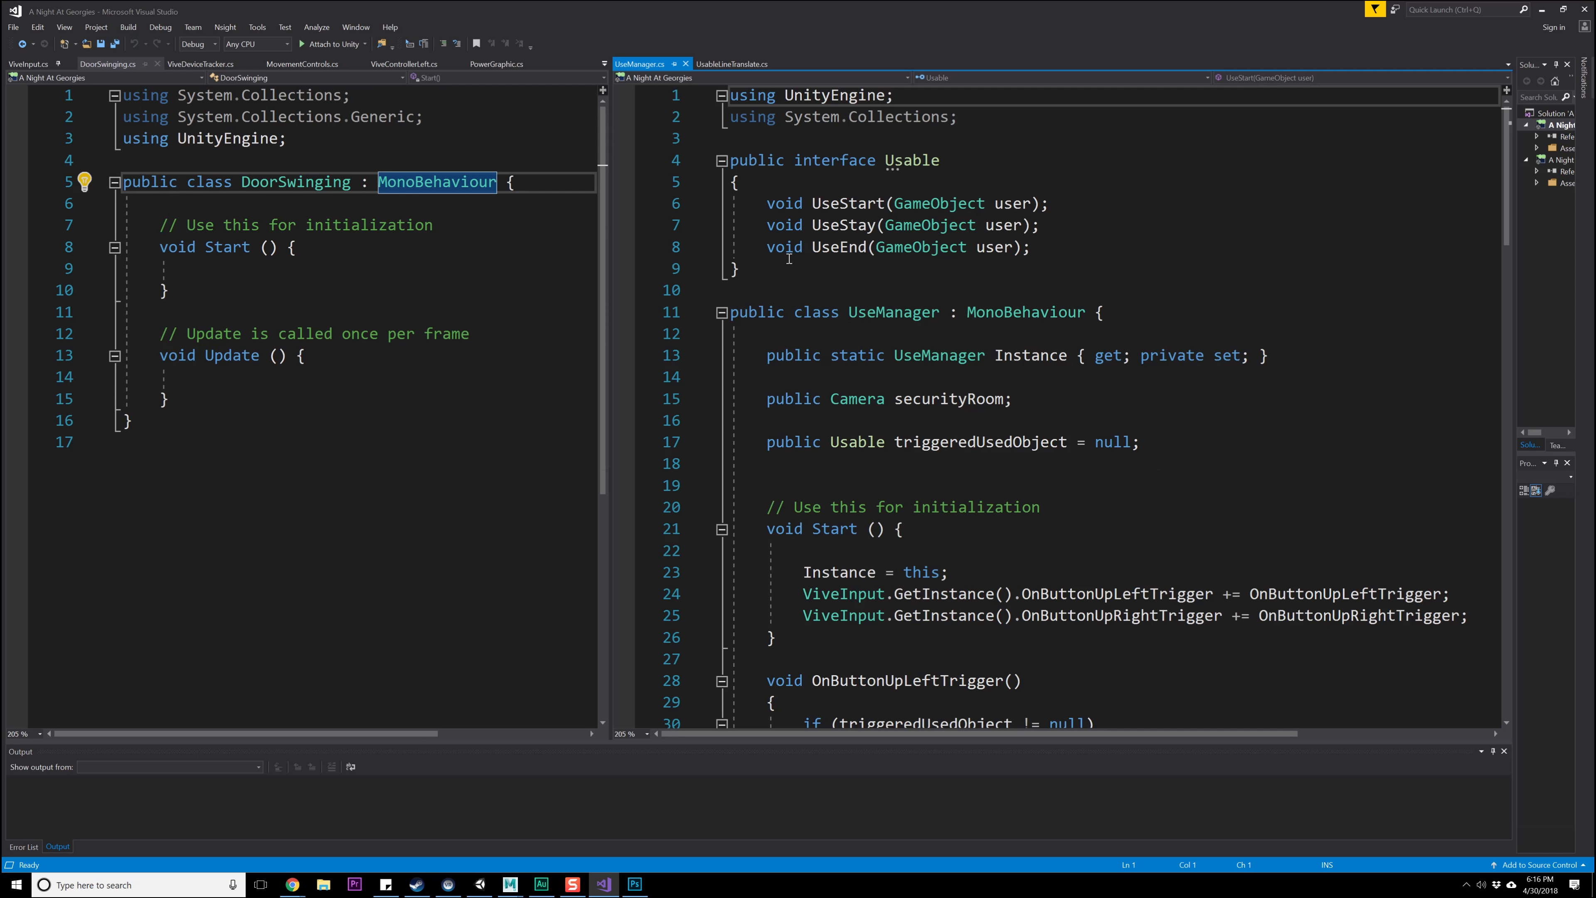
drag(765, 270, 713, 164)
click(797, 268)
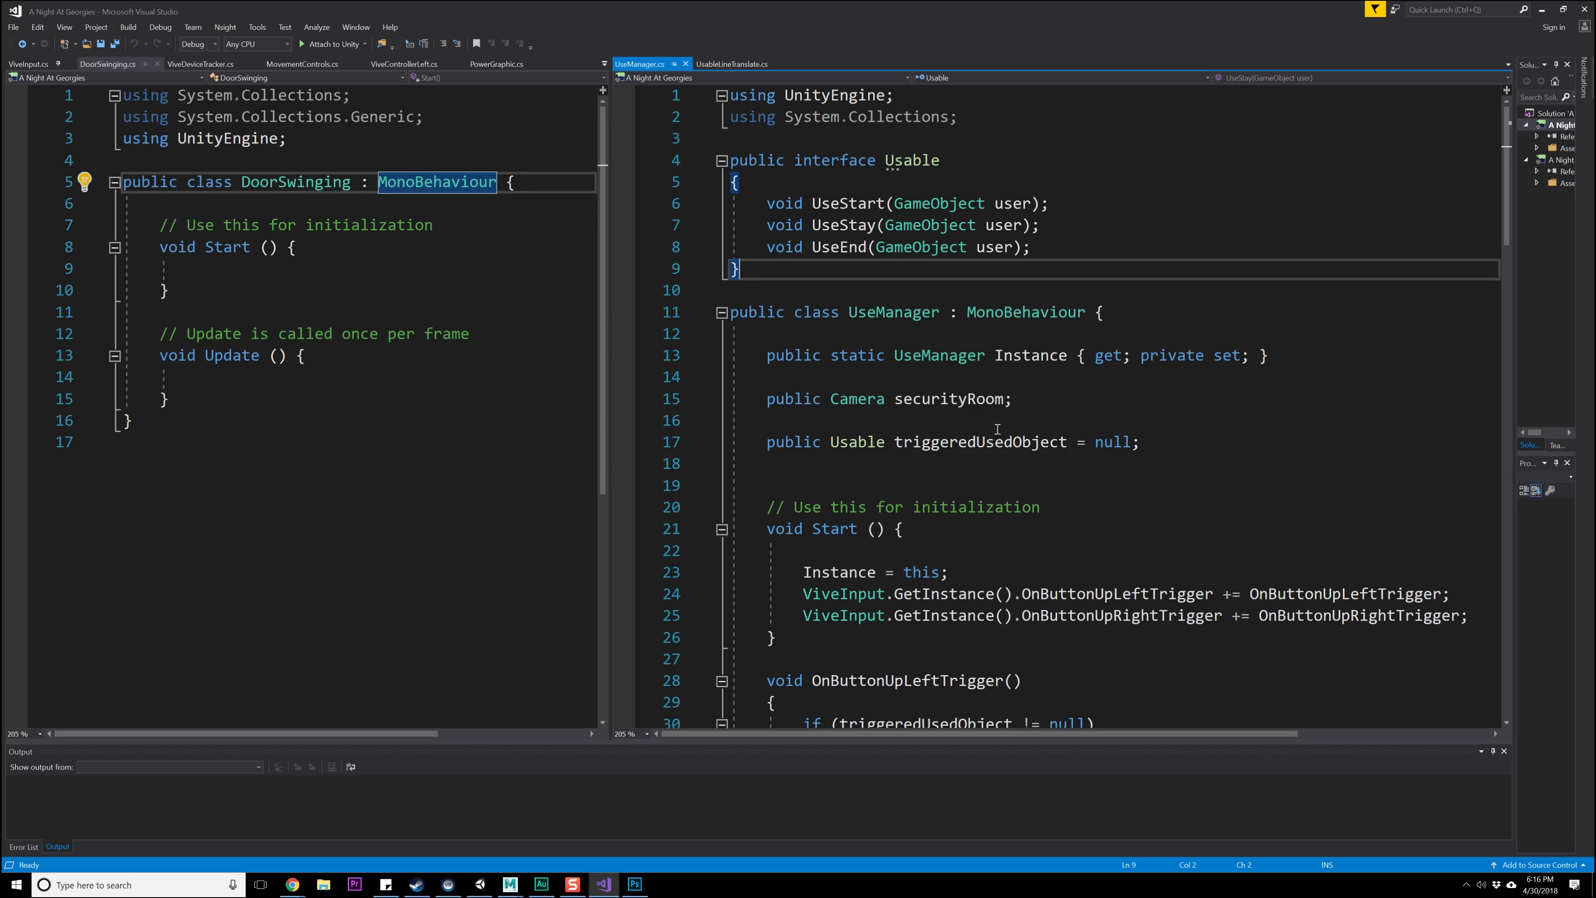
scroll(971, 514, down, 13)
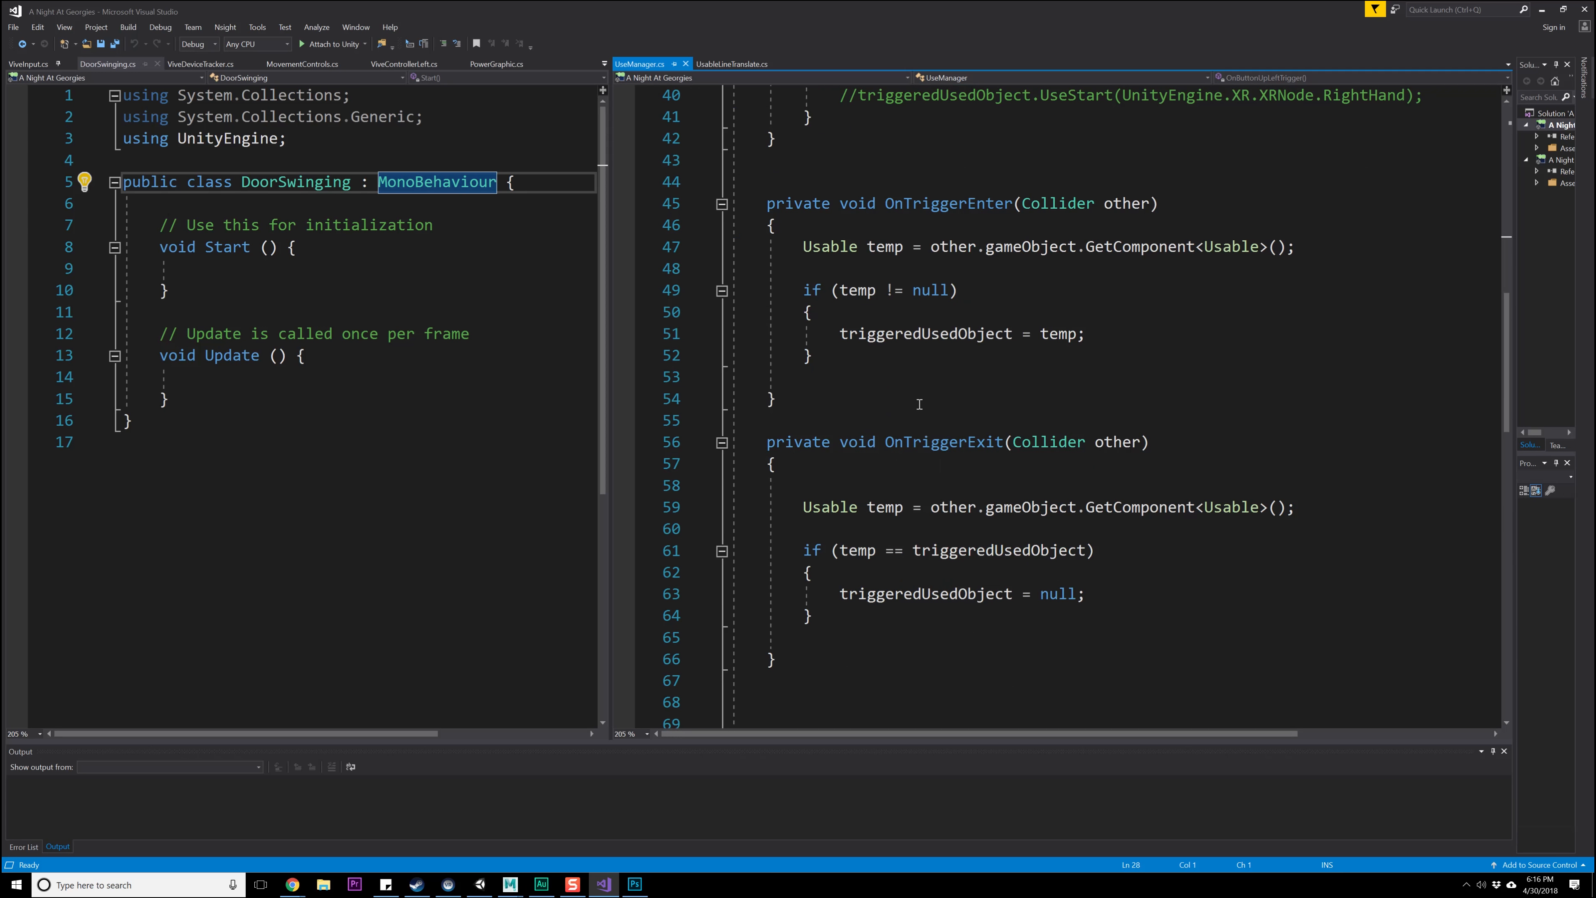
scroll(942, 302, up, 13)
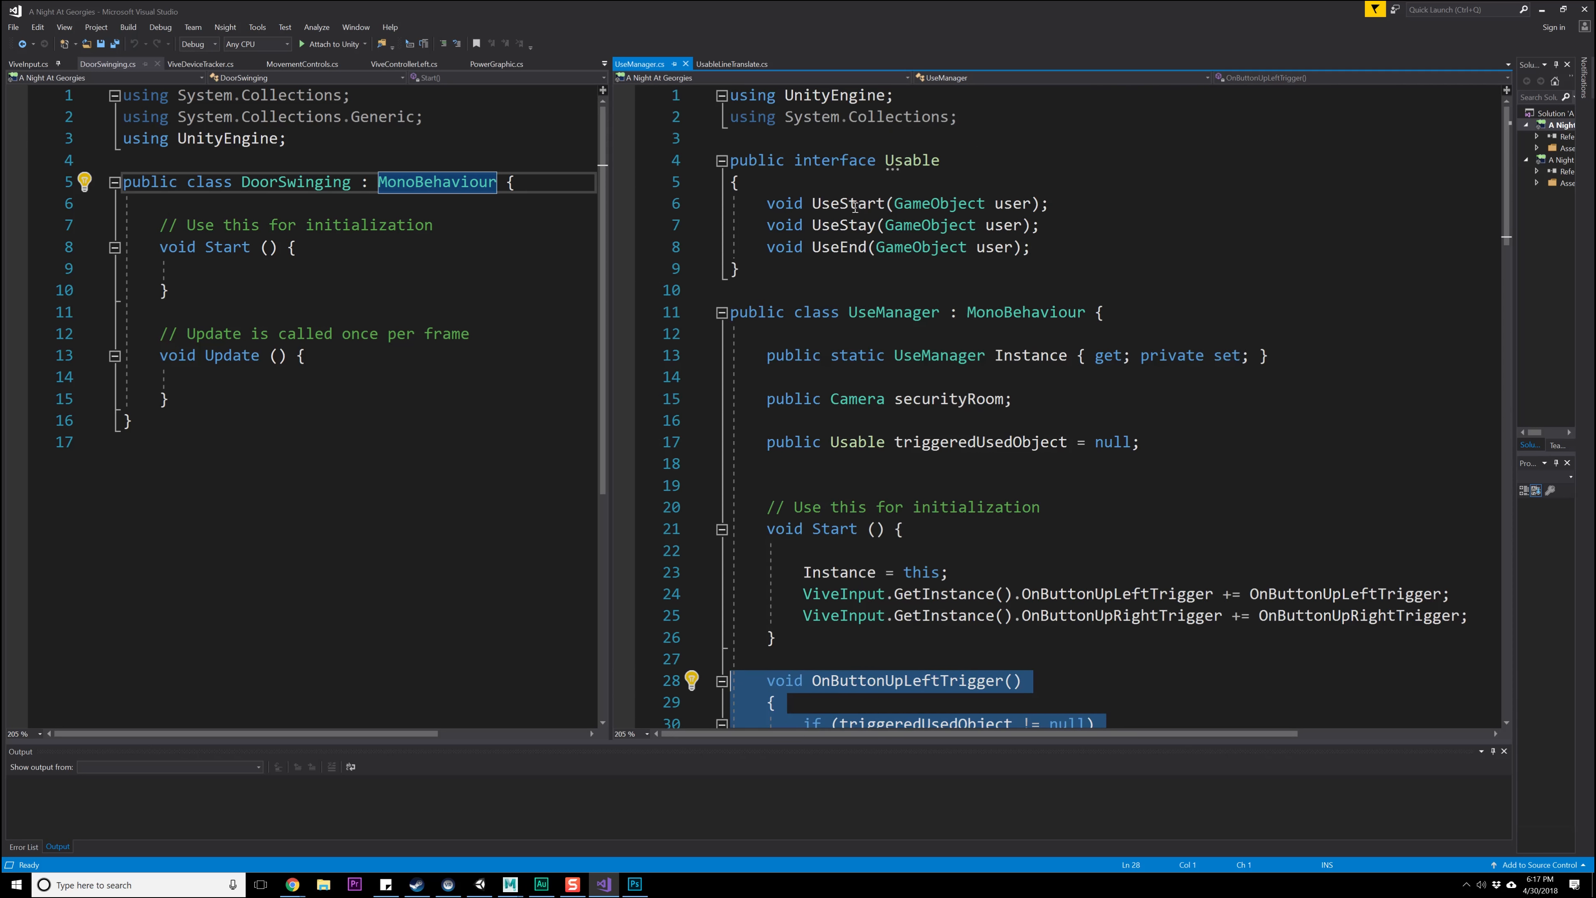
drag(782, 254, 698, 171)
- In Unity, create a new C# script named Usable in the Scripts folder
drag(996, 13, 0, 123)
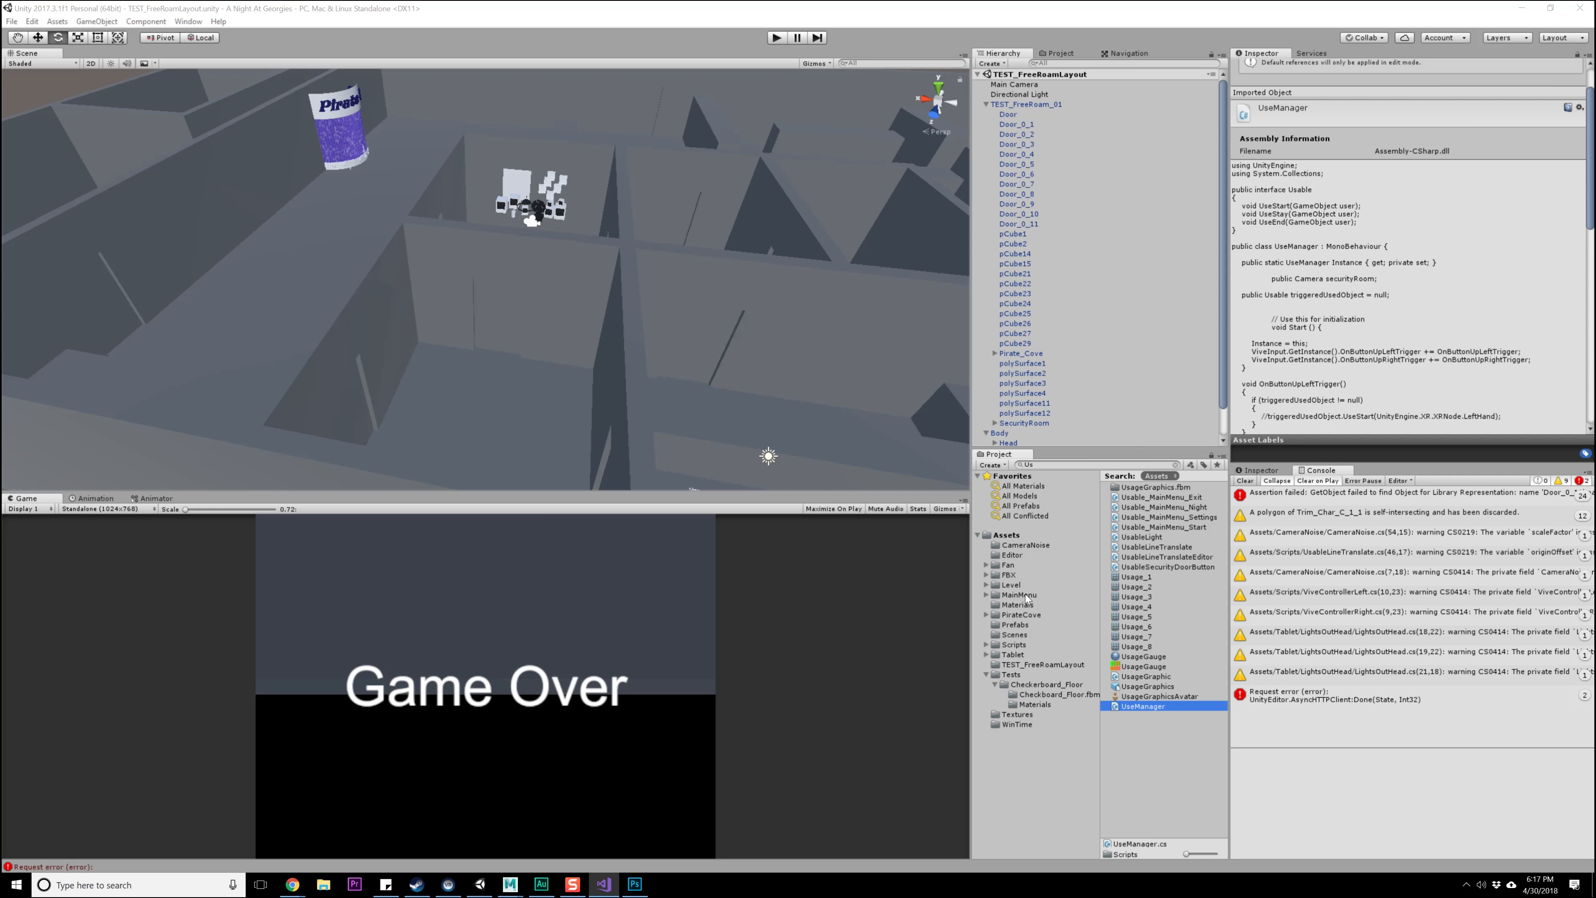
click(1015, 645)
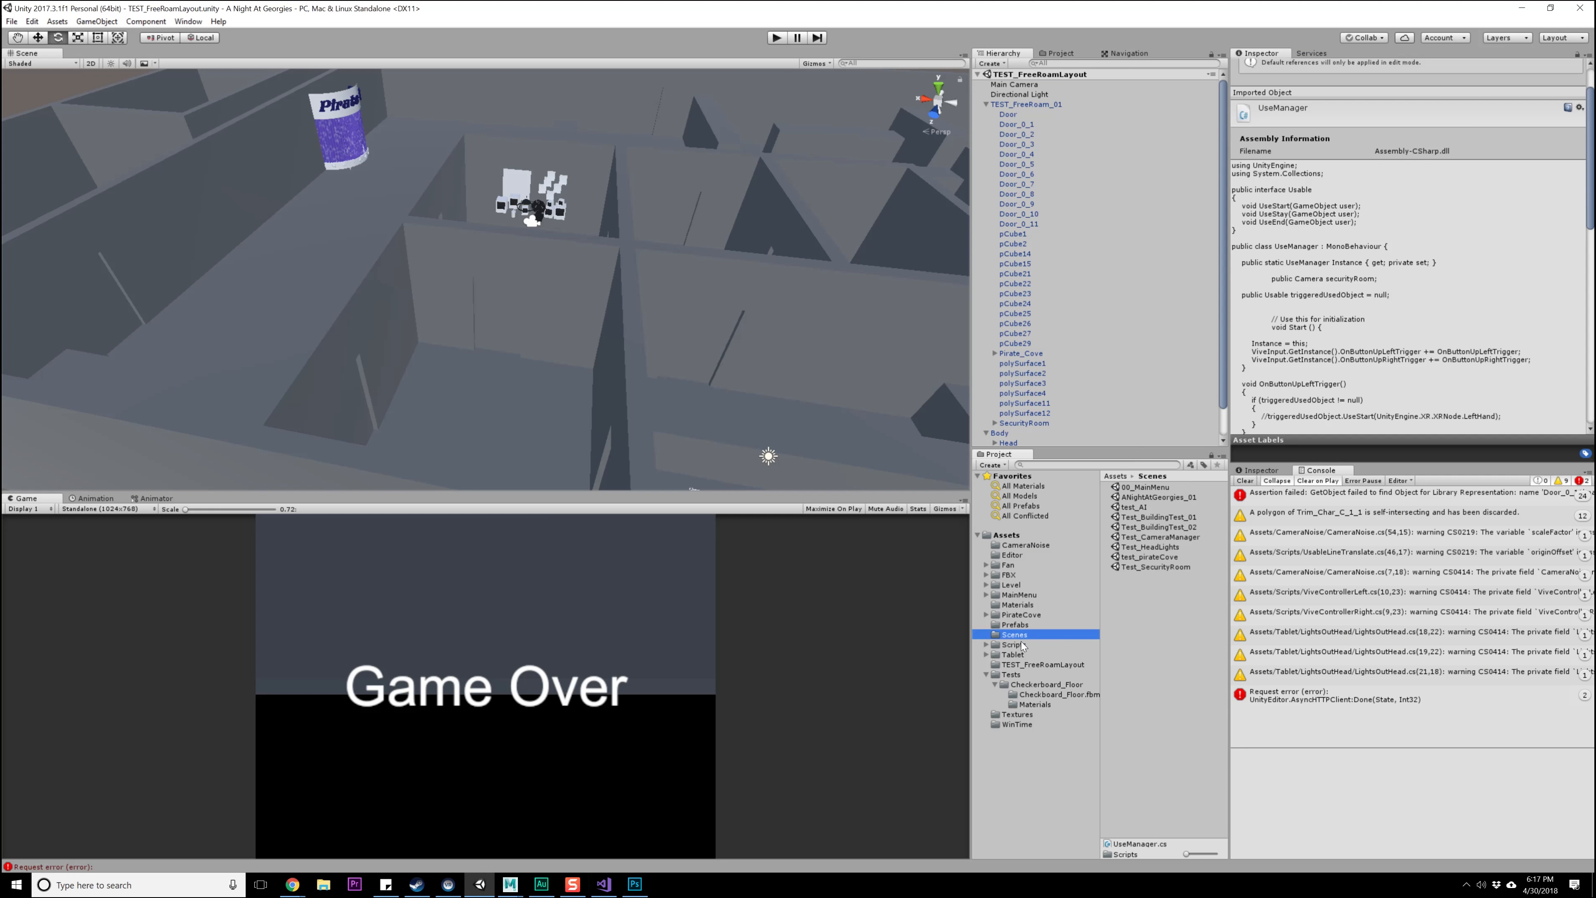
right_click(1134, 730)
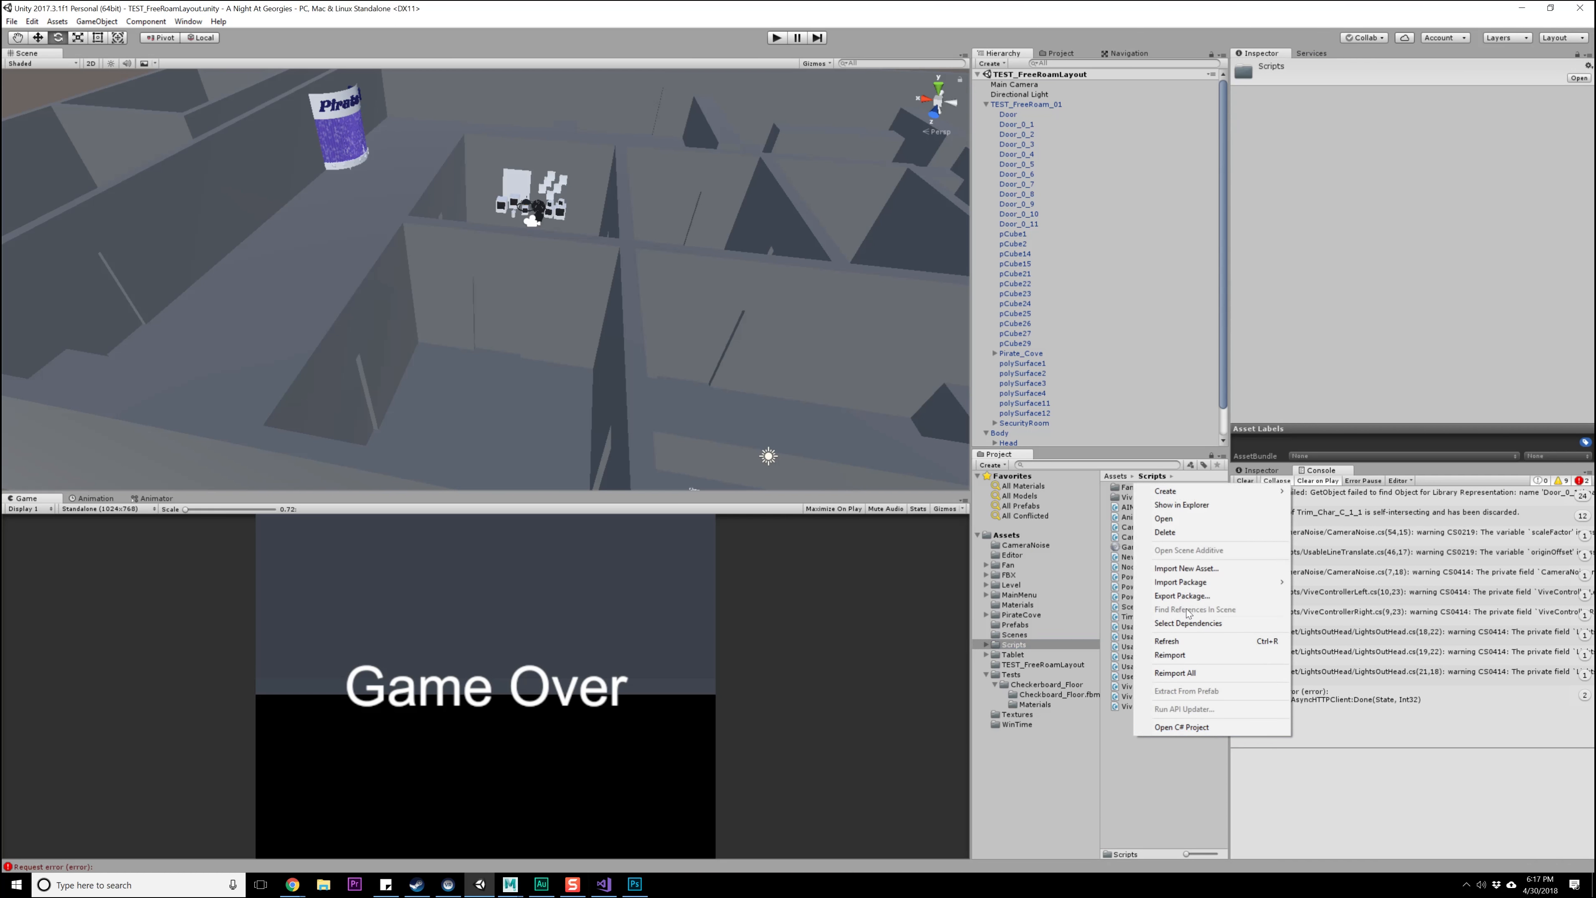
mouse_move(1194, 491)
click(1342, 92)
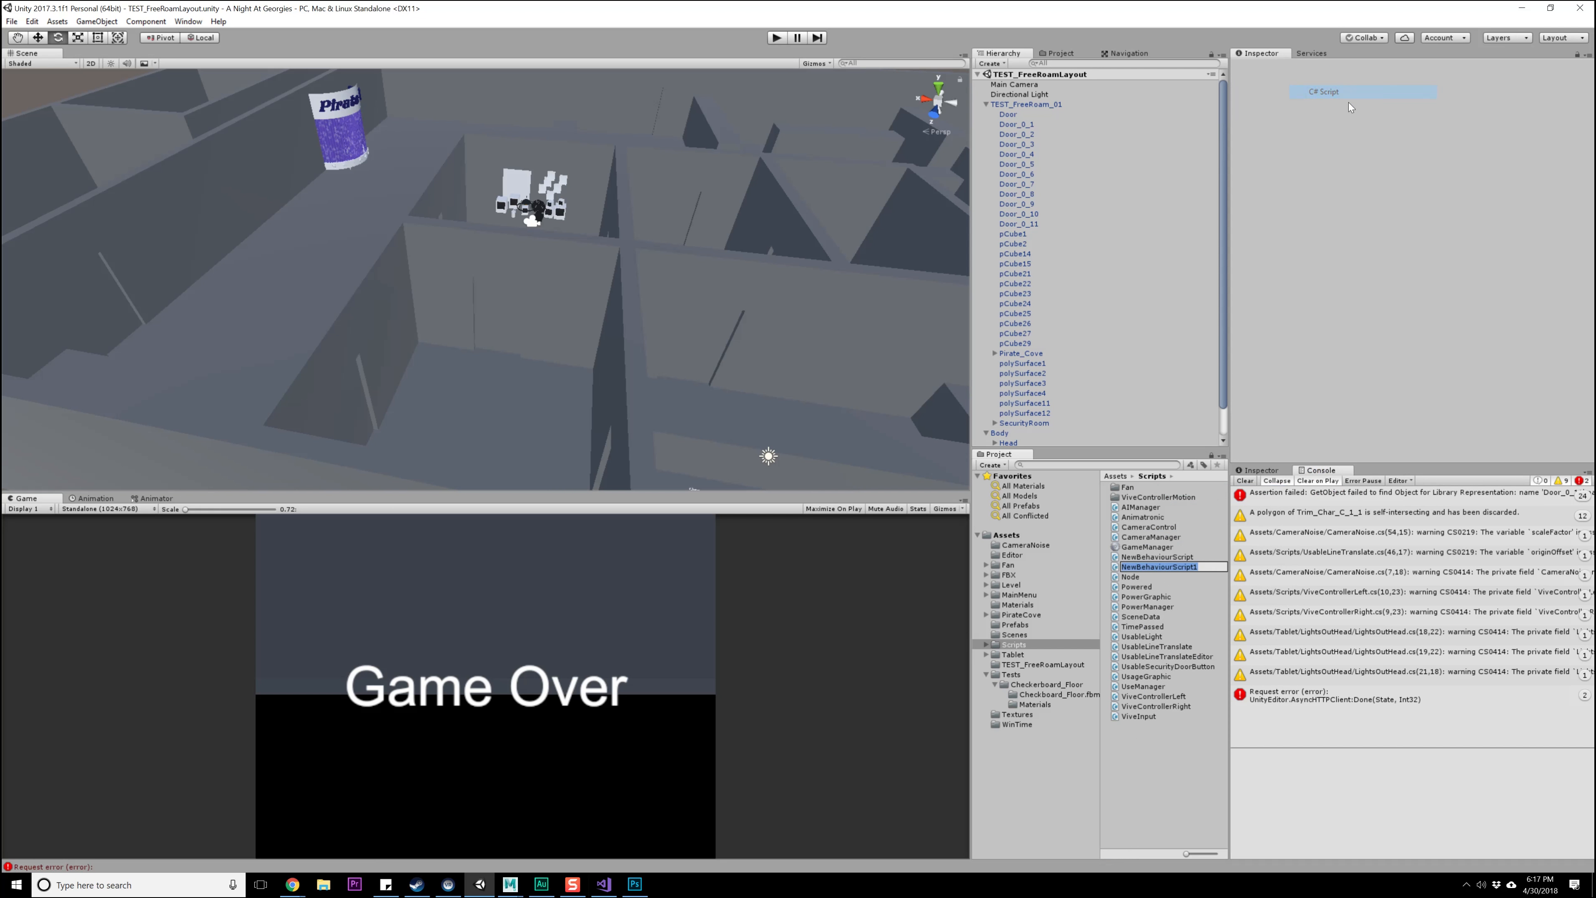
text(Usable)
key(Return)
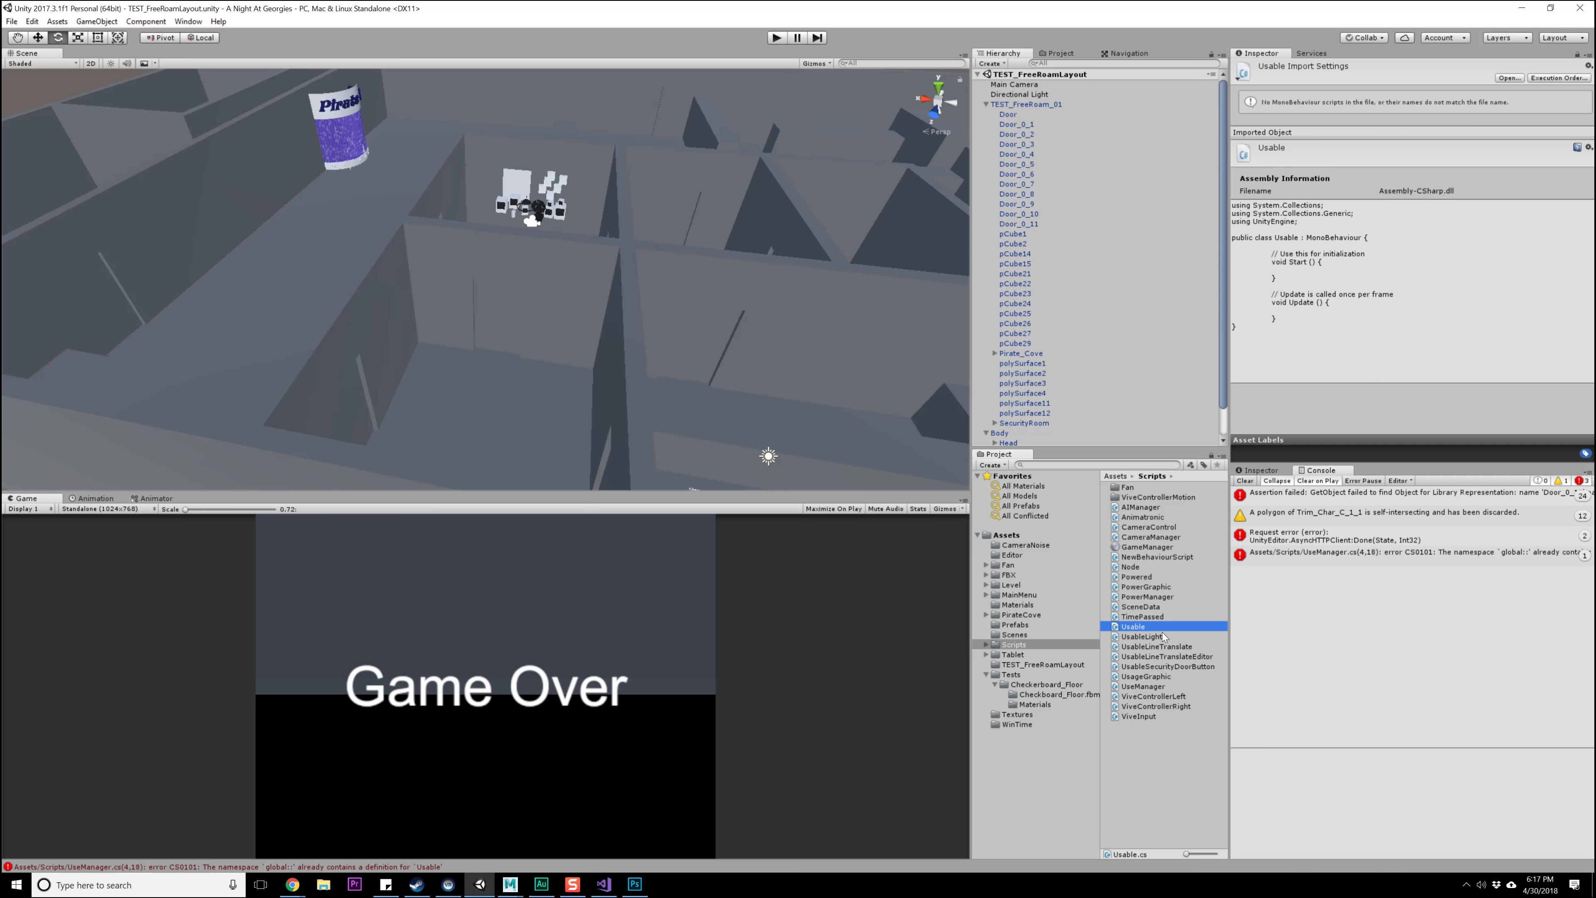
- Open the Usable script and move the Usable interface from UseManager into it, replacing the template class, and save the file
double_click(1134, 626)
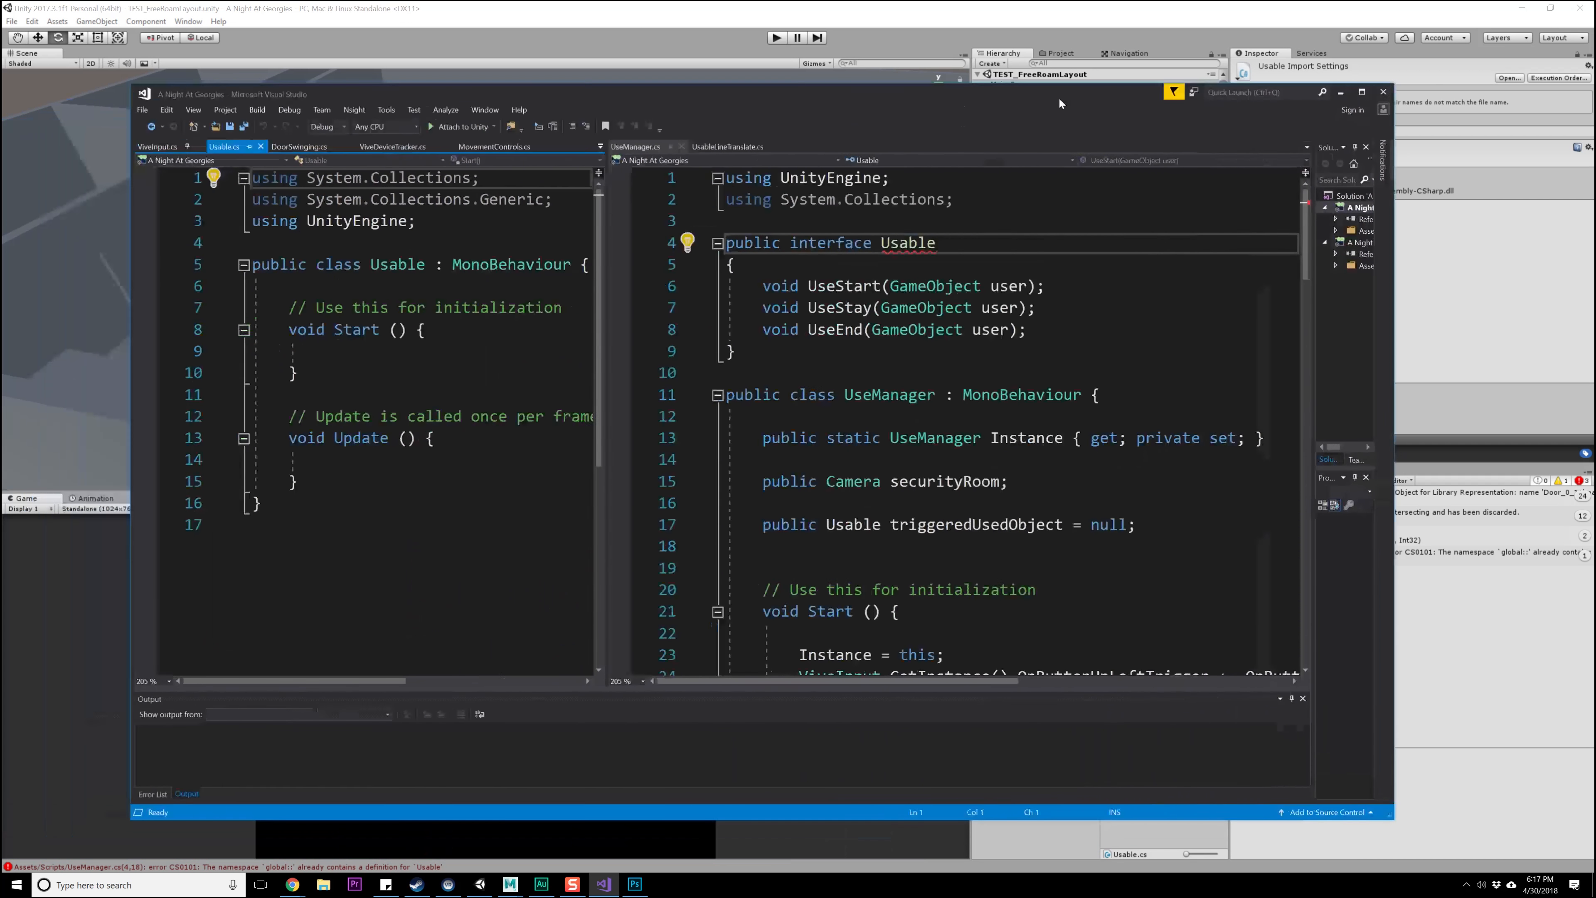
double_click(937, 95)
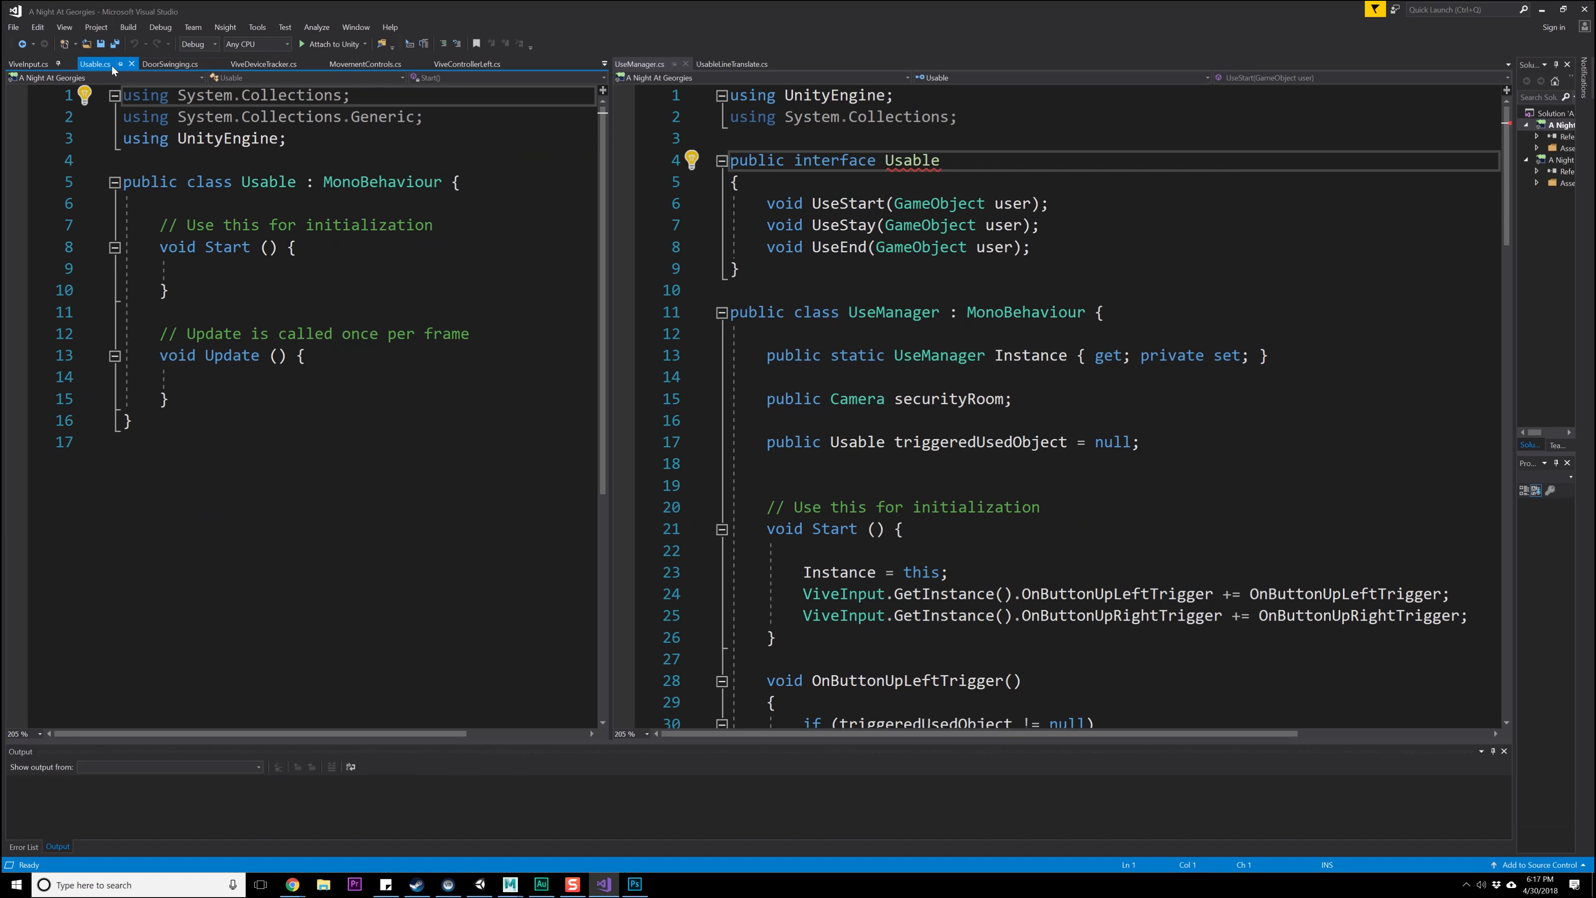
drag(776, 261, 730, 161)
key(ctrl+c)
key(Delete)
drag(170, 417, 119, 182)
key(ctrl+v)
key(ctrl+s)
click(468, 196)
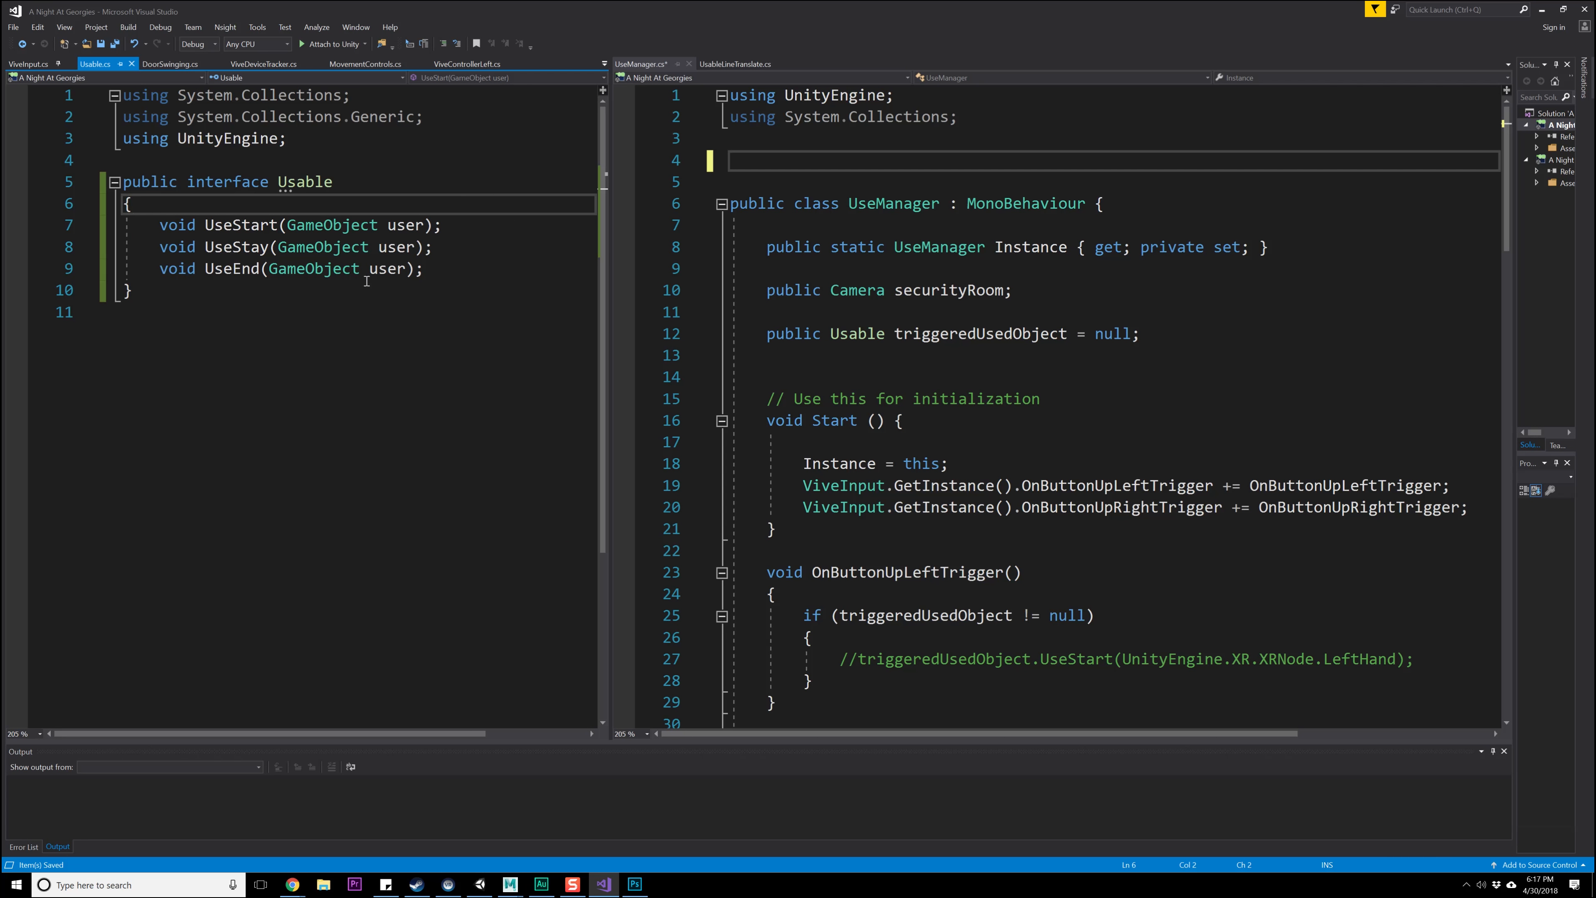
- In Unity, widen the Hierarchy, Project and Console area and open the source of the duplicate Usable definition error
key(alt+Tab)
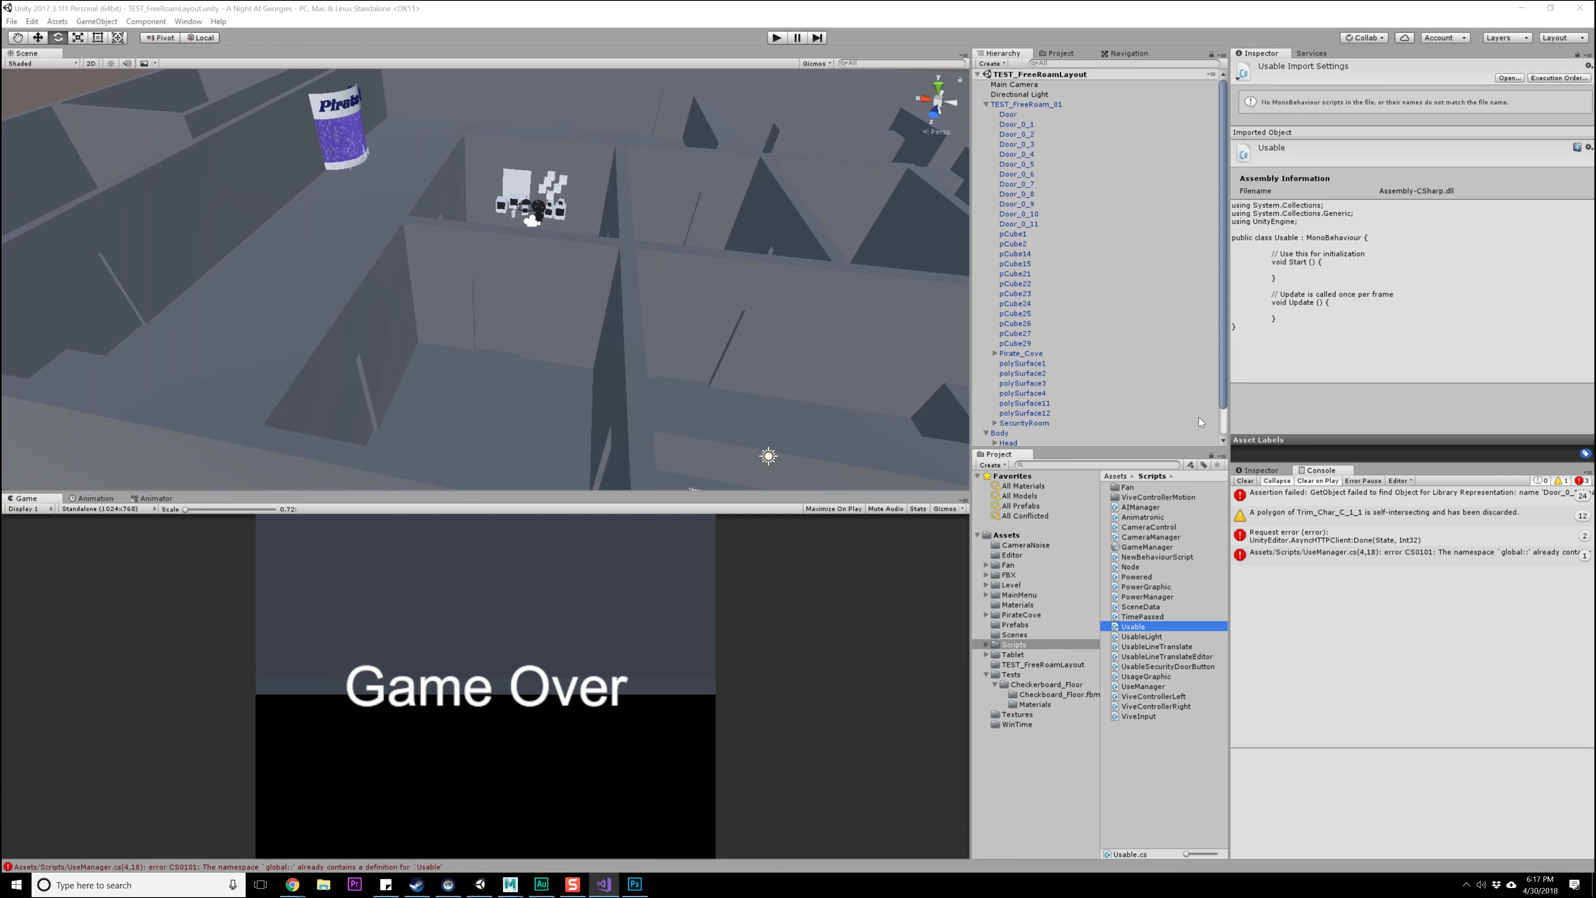
click(1266, 492)
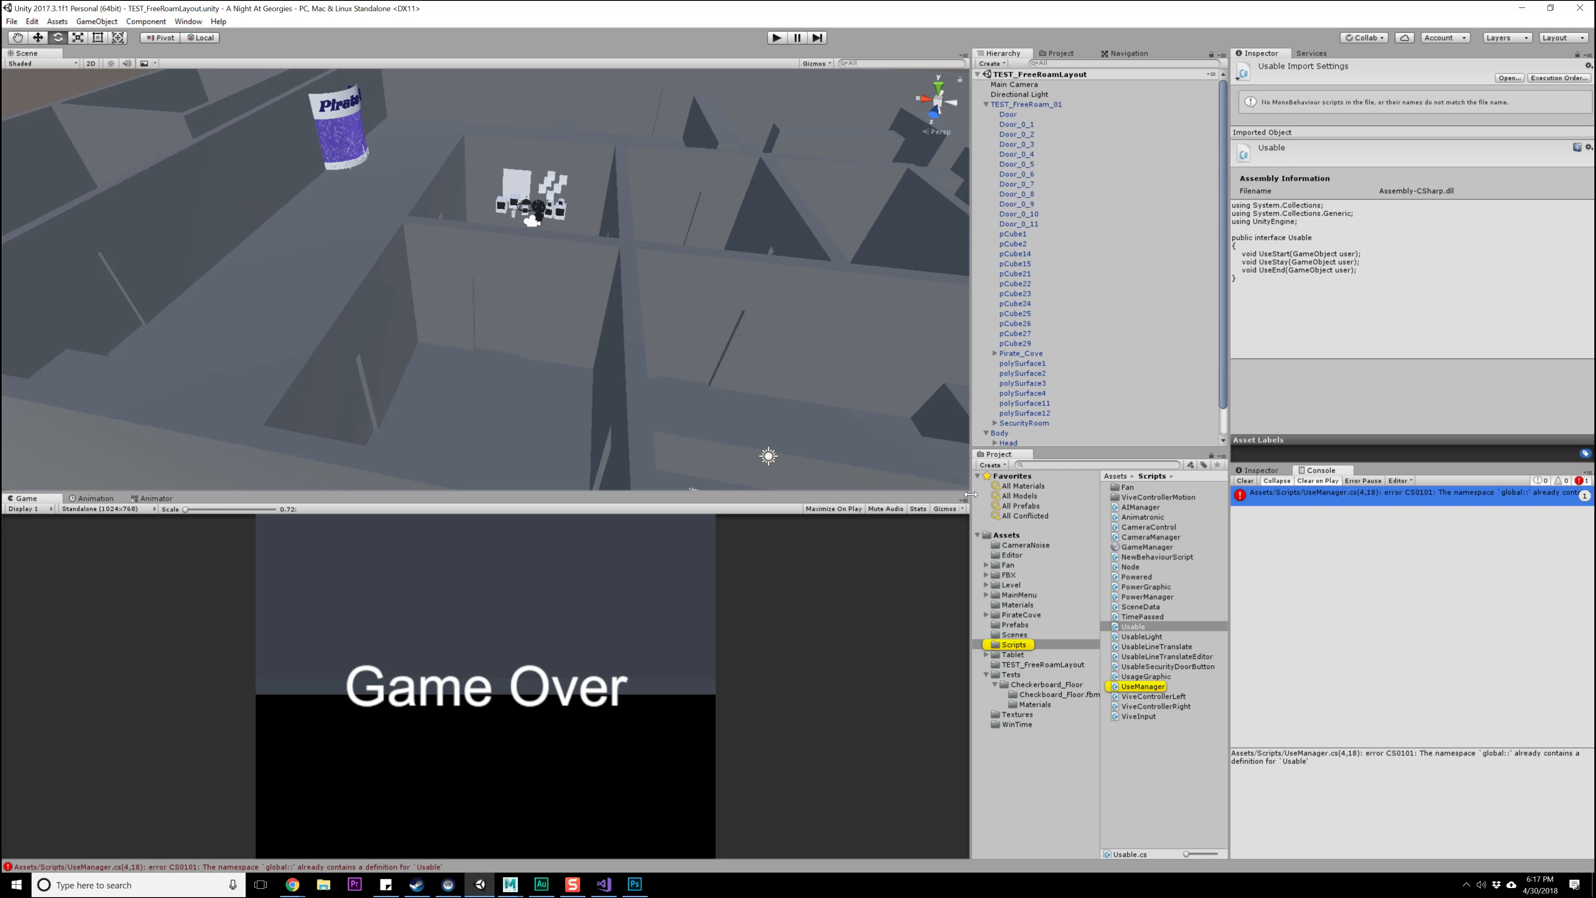
drag(971, 494, 850, 494)
drag(1227, 515, 1156, 512)
click(1275, 497)
double_click(1276, 496)
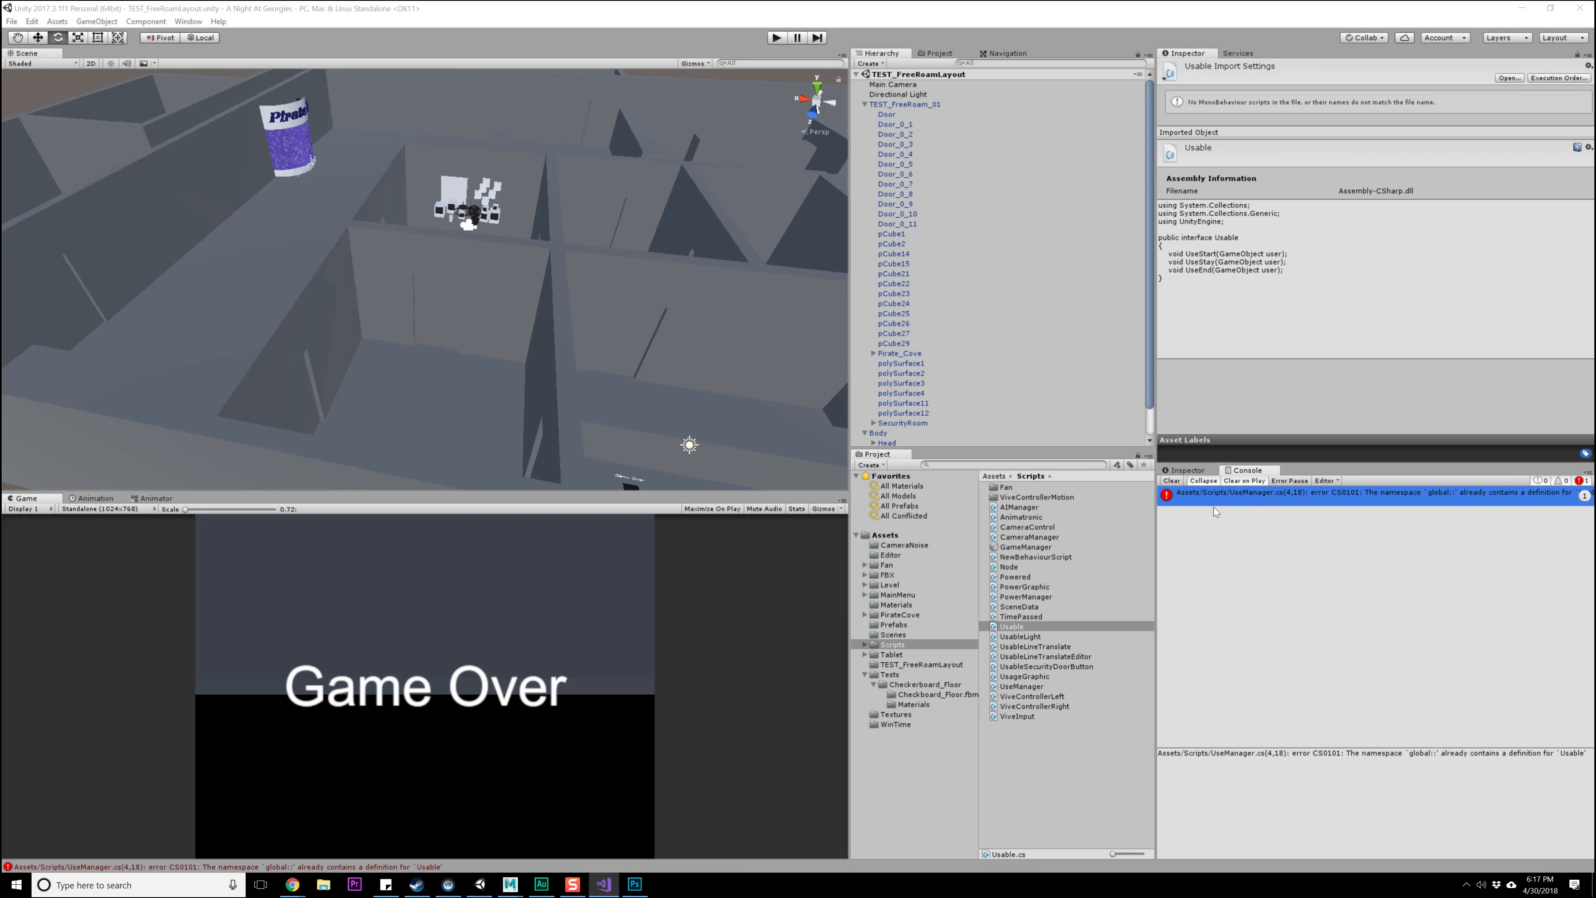
- Save the UseManager script in Visual Studio and clear Unity's console
drag(1027, 78, 1092, 100)
click(1090, 260)
key(ctrl+s)
key(alt+Tab)
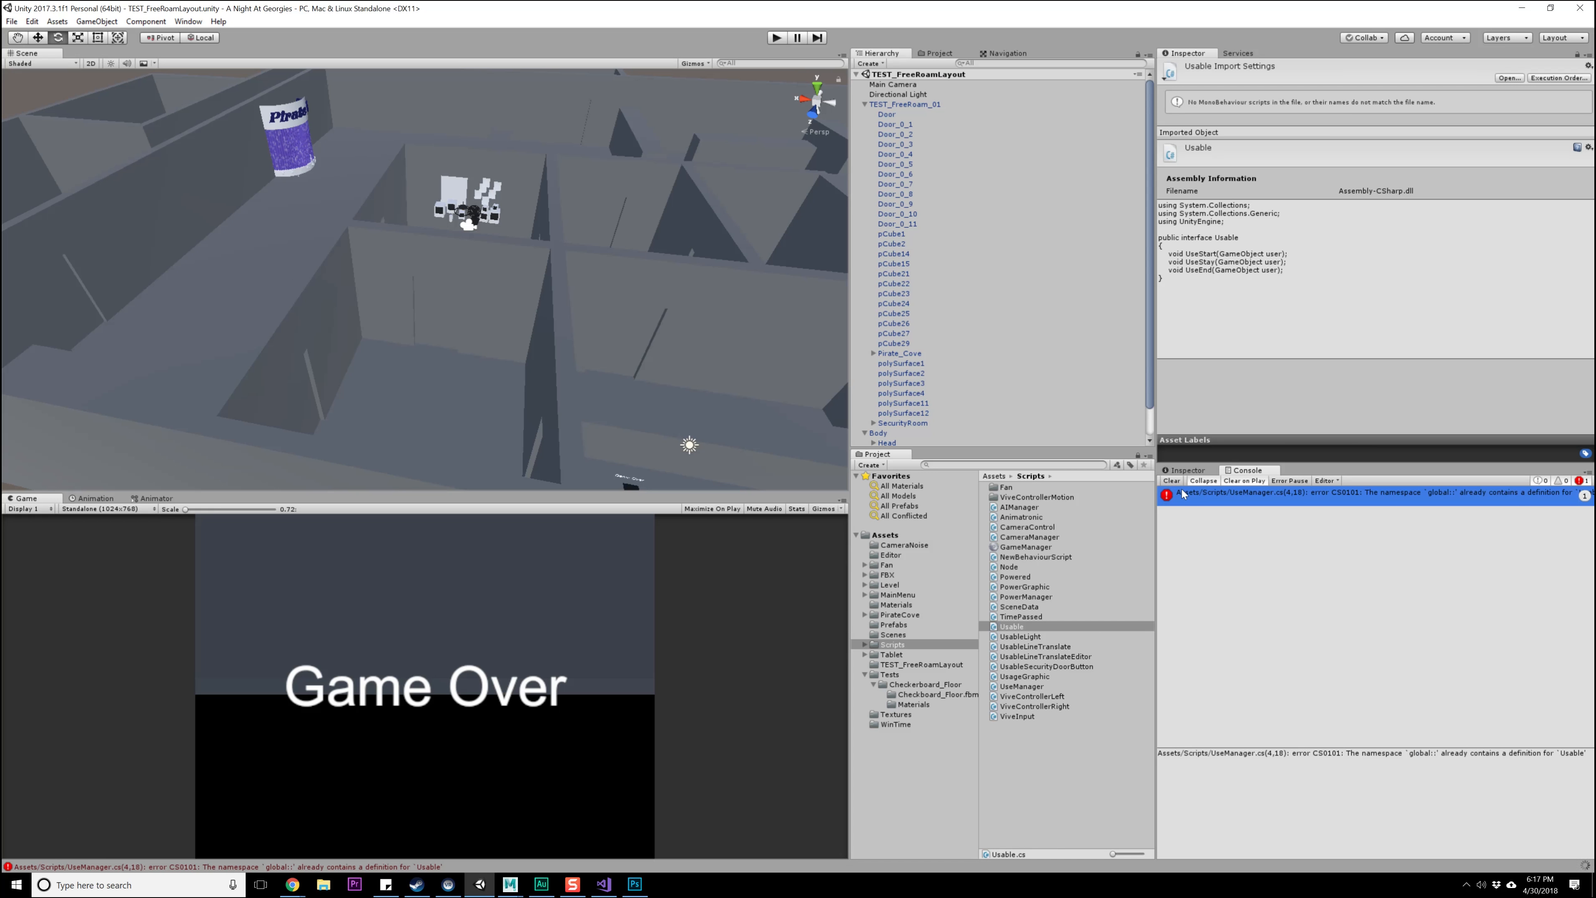
click(1171, 480)
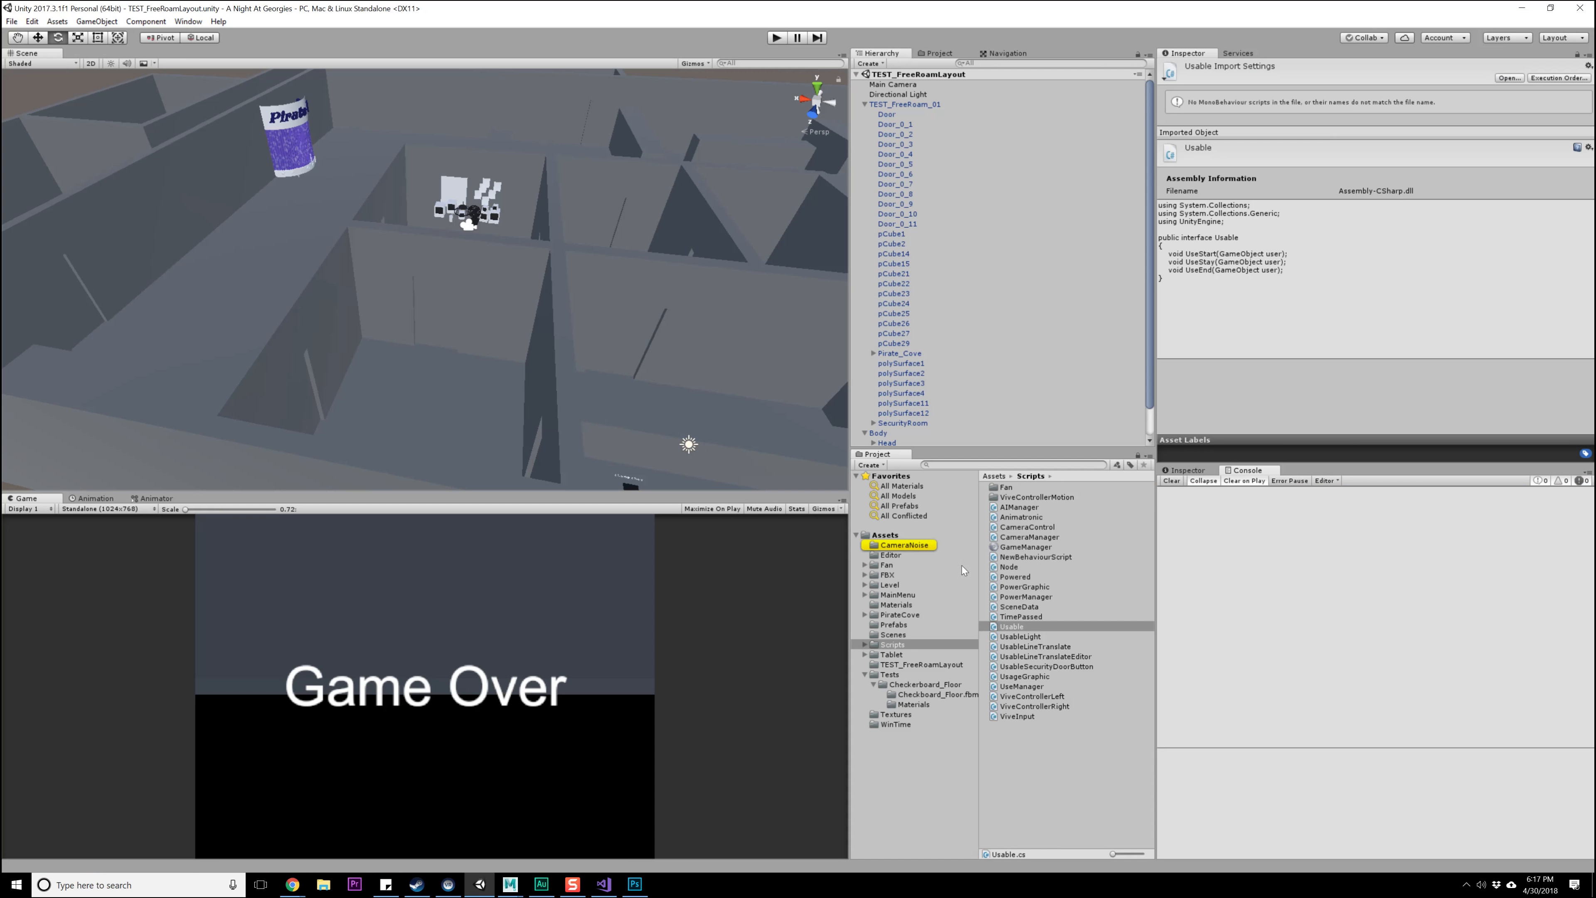
- In Visual Studio, place Usable.cs beside DoorSwinging.cs, add Usable after MonoBehaviour in the DoorSwinging class declaration, and save
key(alt+Tab)
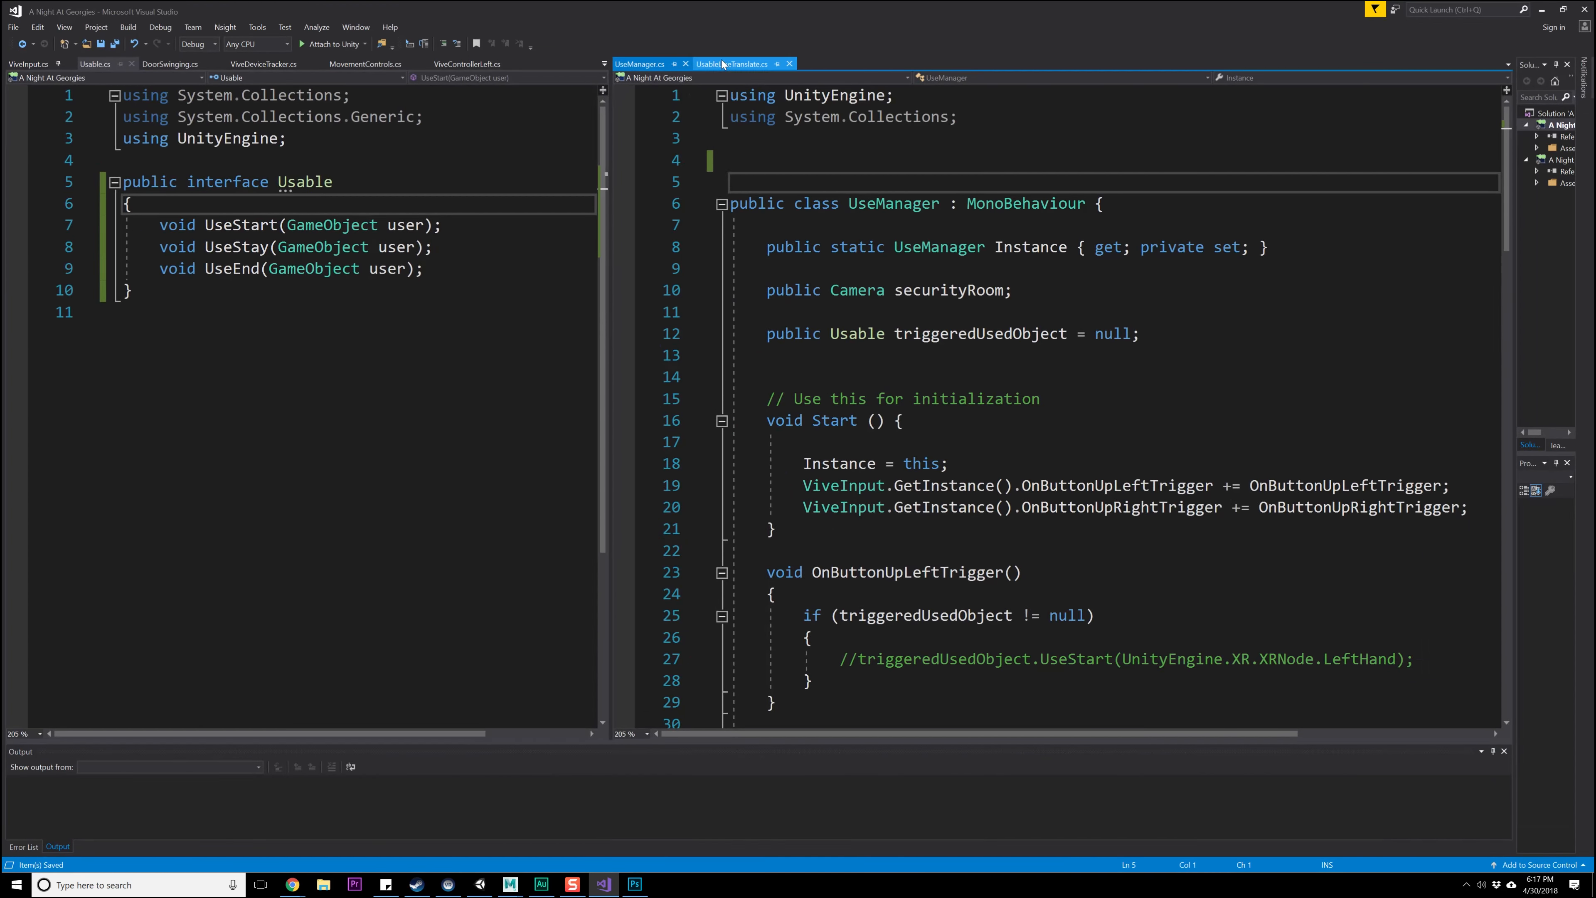
drag(87, 62, 905, 63)
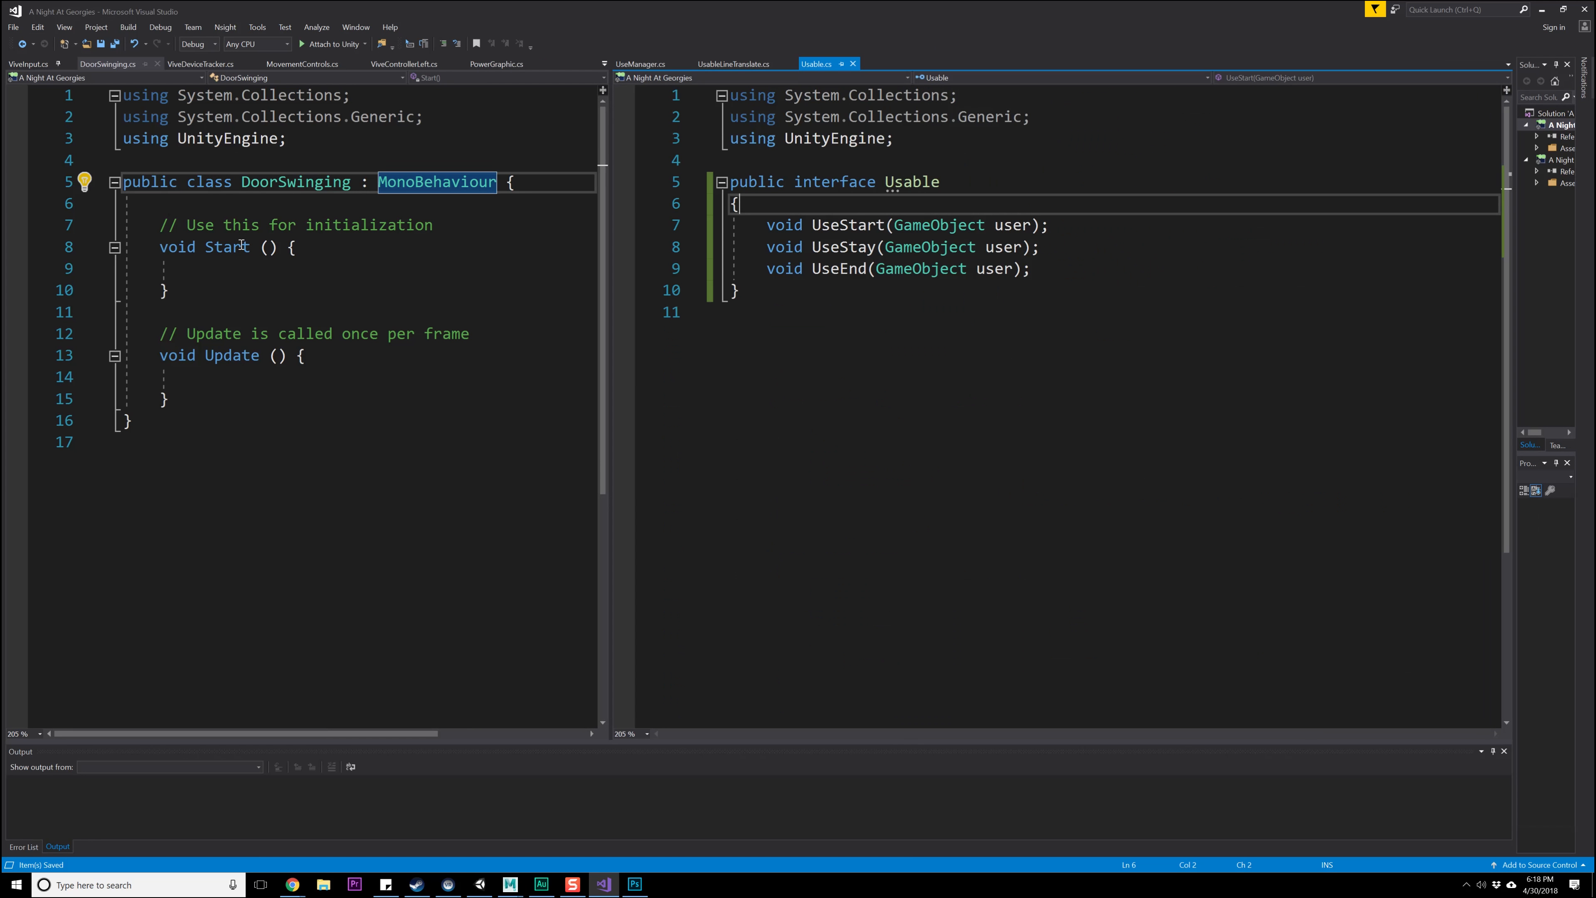
double_click(454, 184)
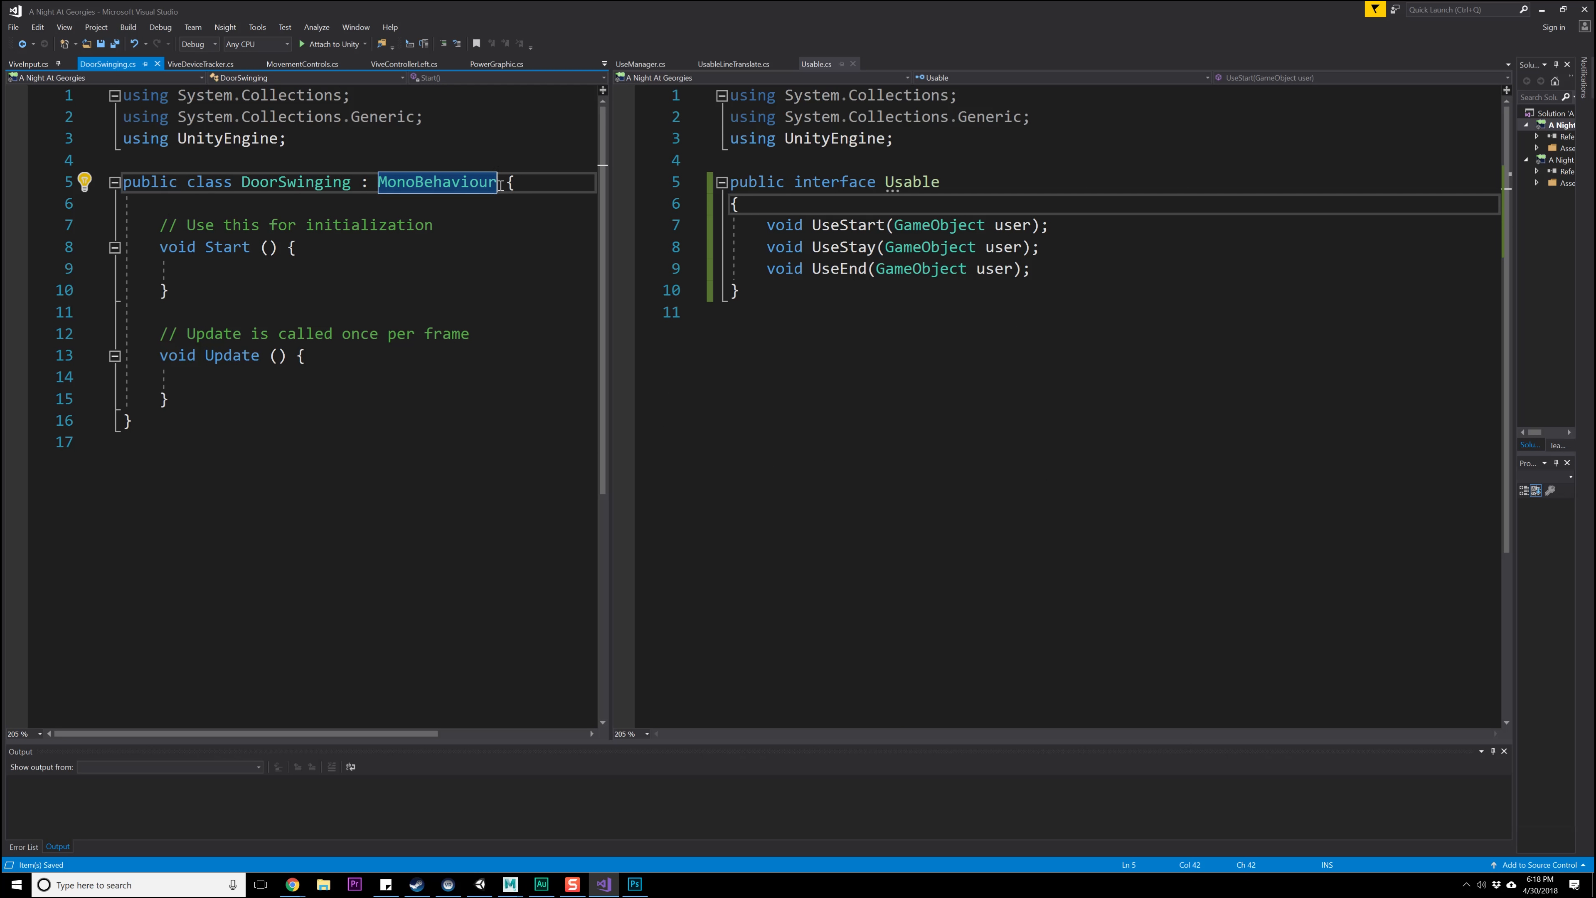
key(Right)
text(, U)
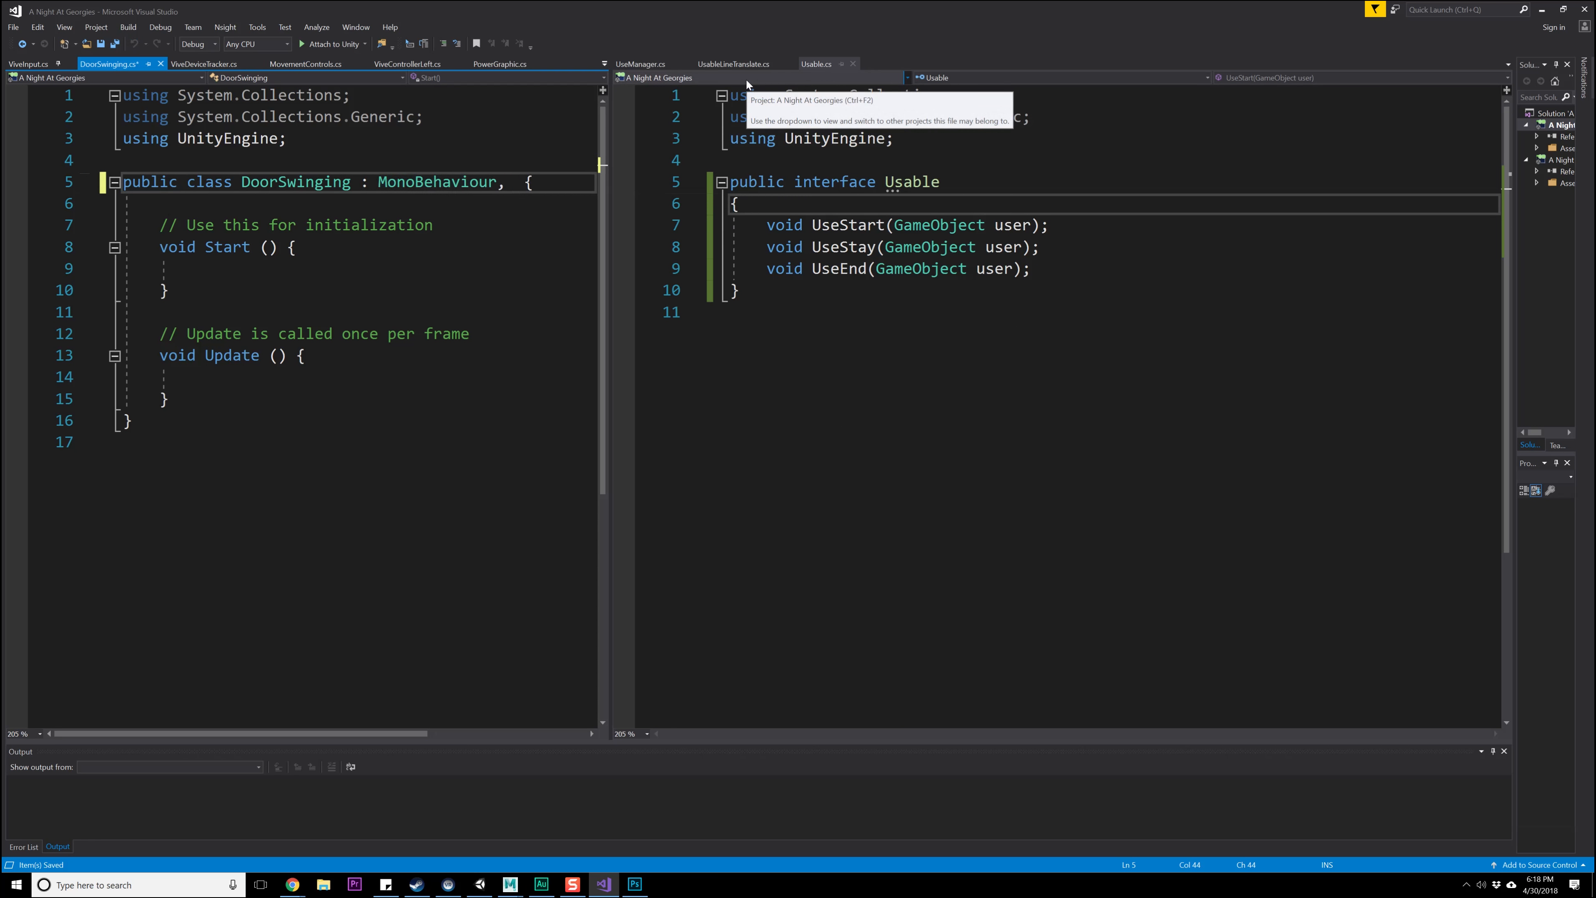
text(sable)
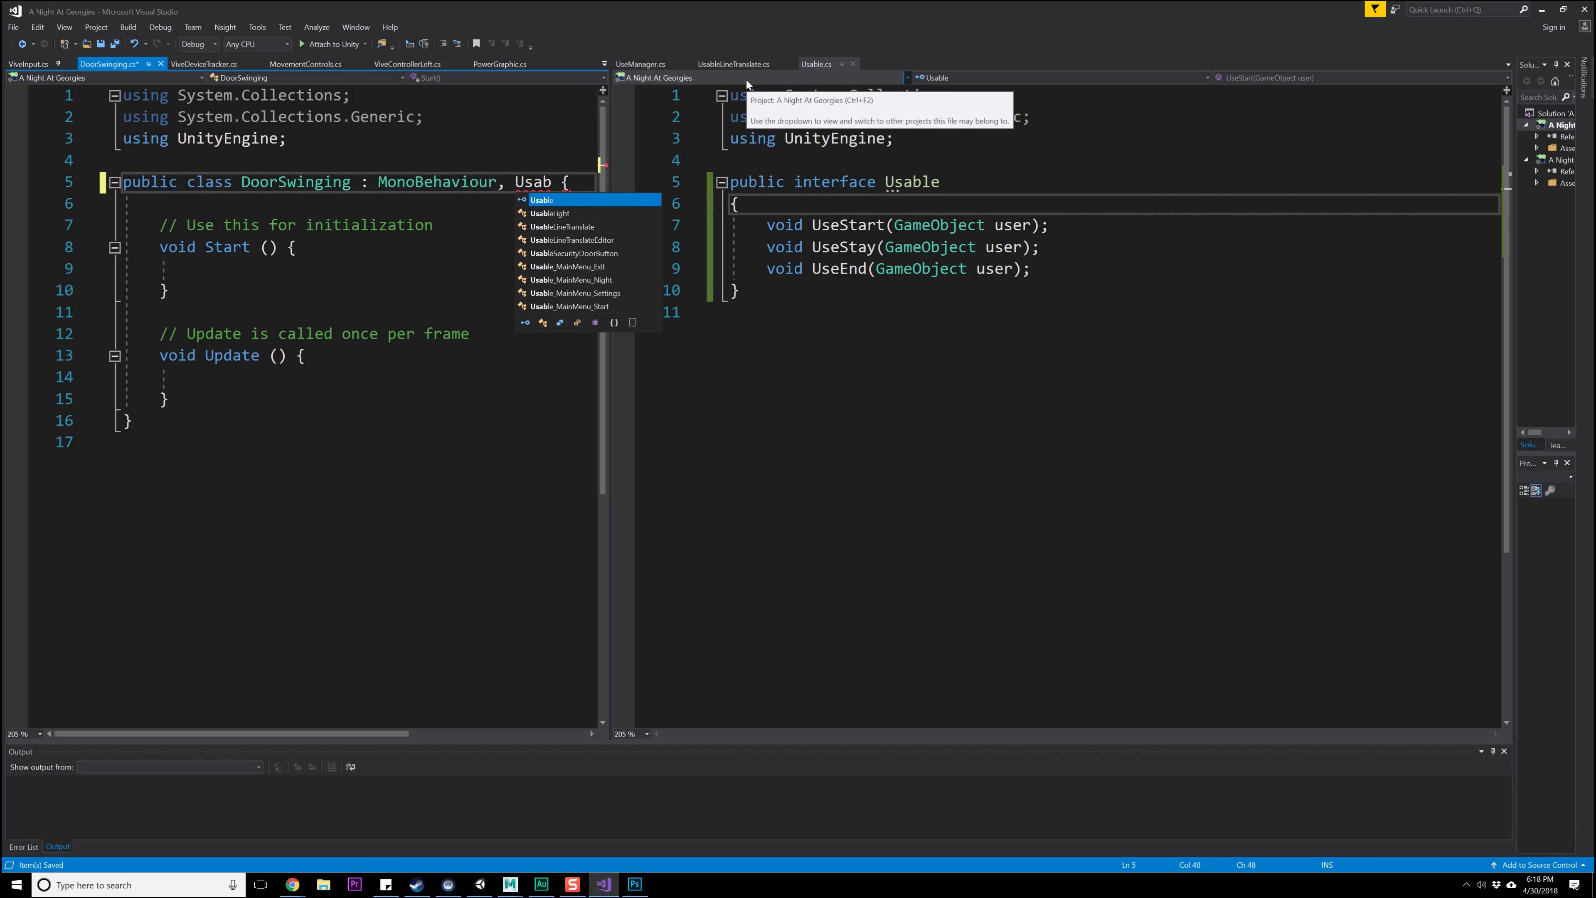
key(ctrl+s)
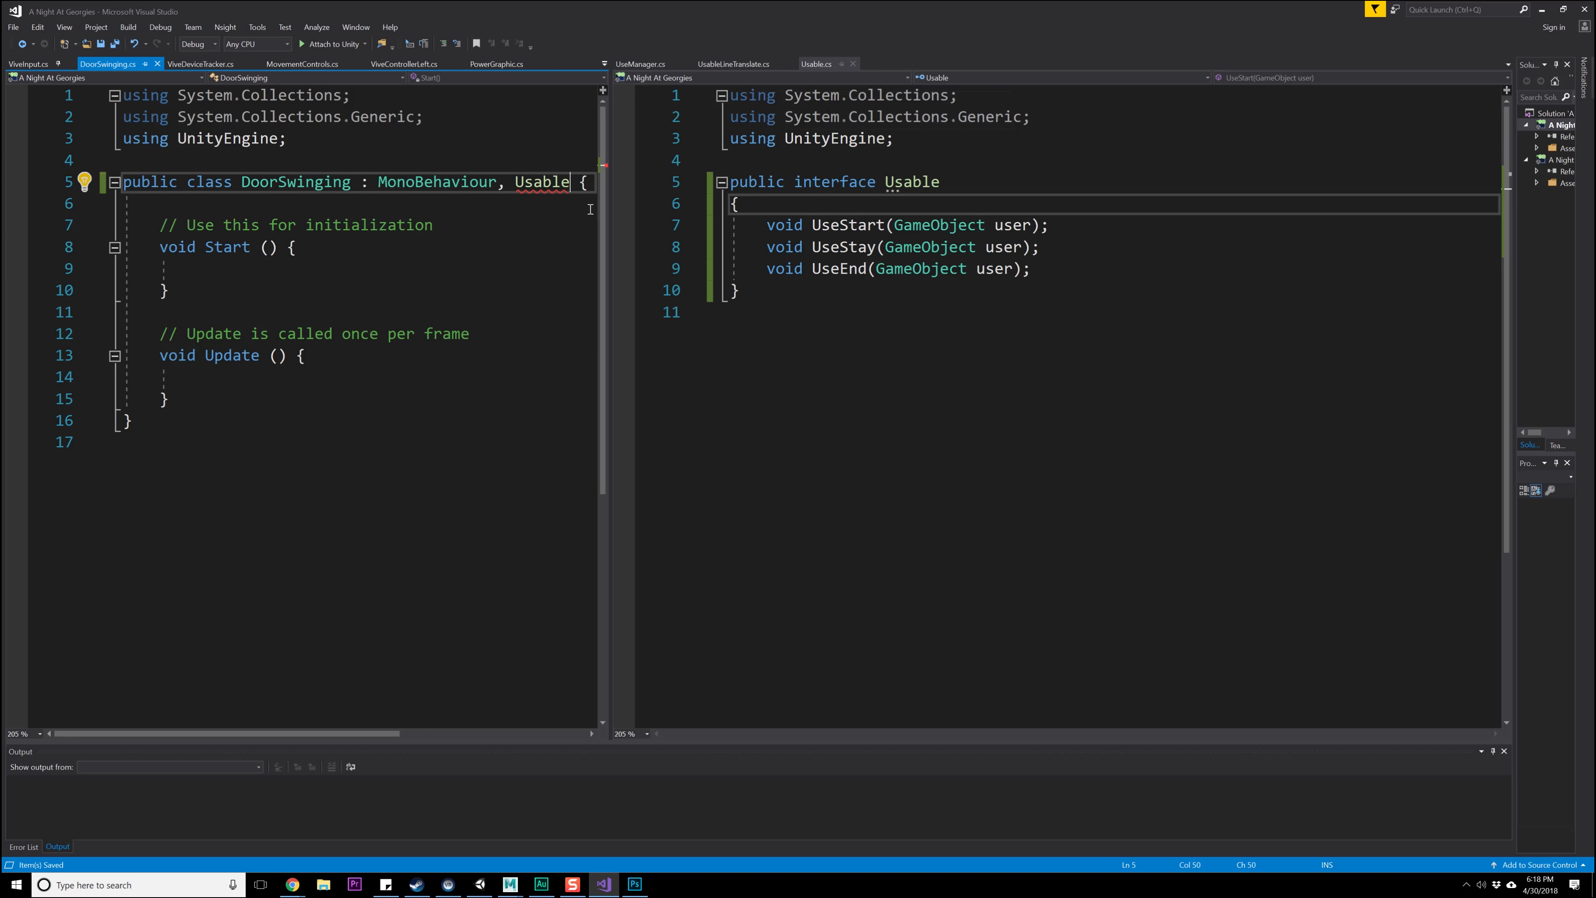
- Generate the Usable interface's UseEnd, UseStart and UseStay methods in DoorSwinging, move them below Update, and save the script
click(97, 183)
click(106, 202)
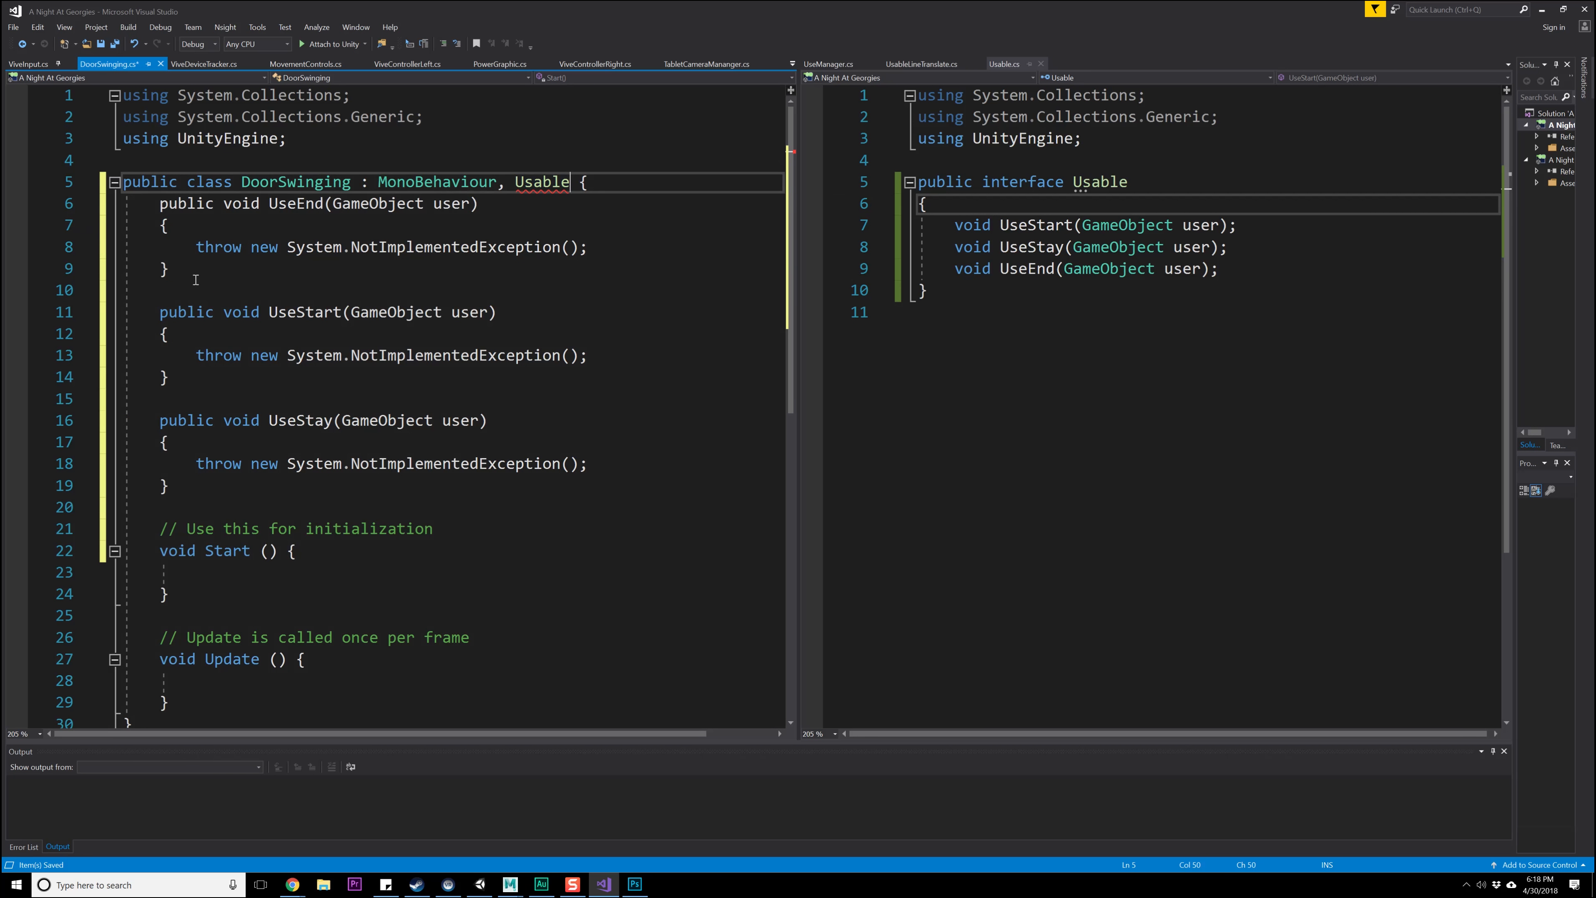
drag(170, 485, 123, 200)
key(ctrl+c)
key(Delete)
scroll(182, 346, down, 2)
click(217, 302)
key(Up)
key(Return)
key(Return)
key(Return)
key(Up)
key(ctrl+v)
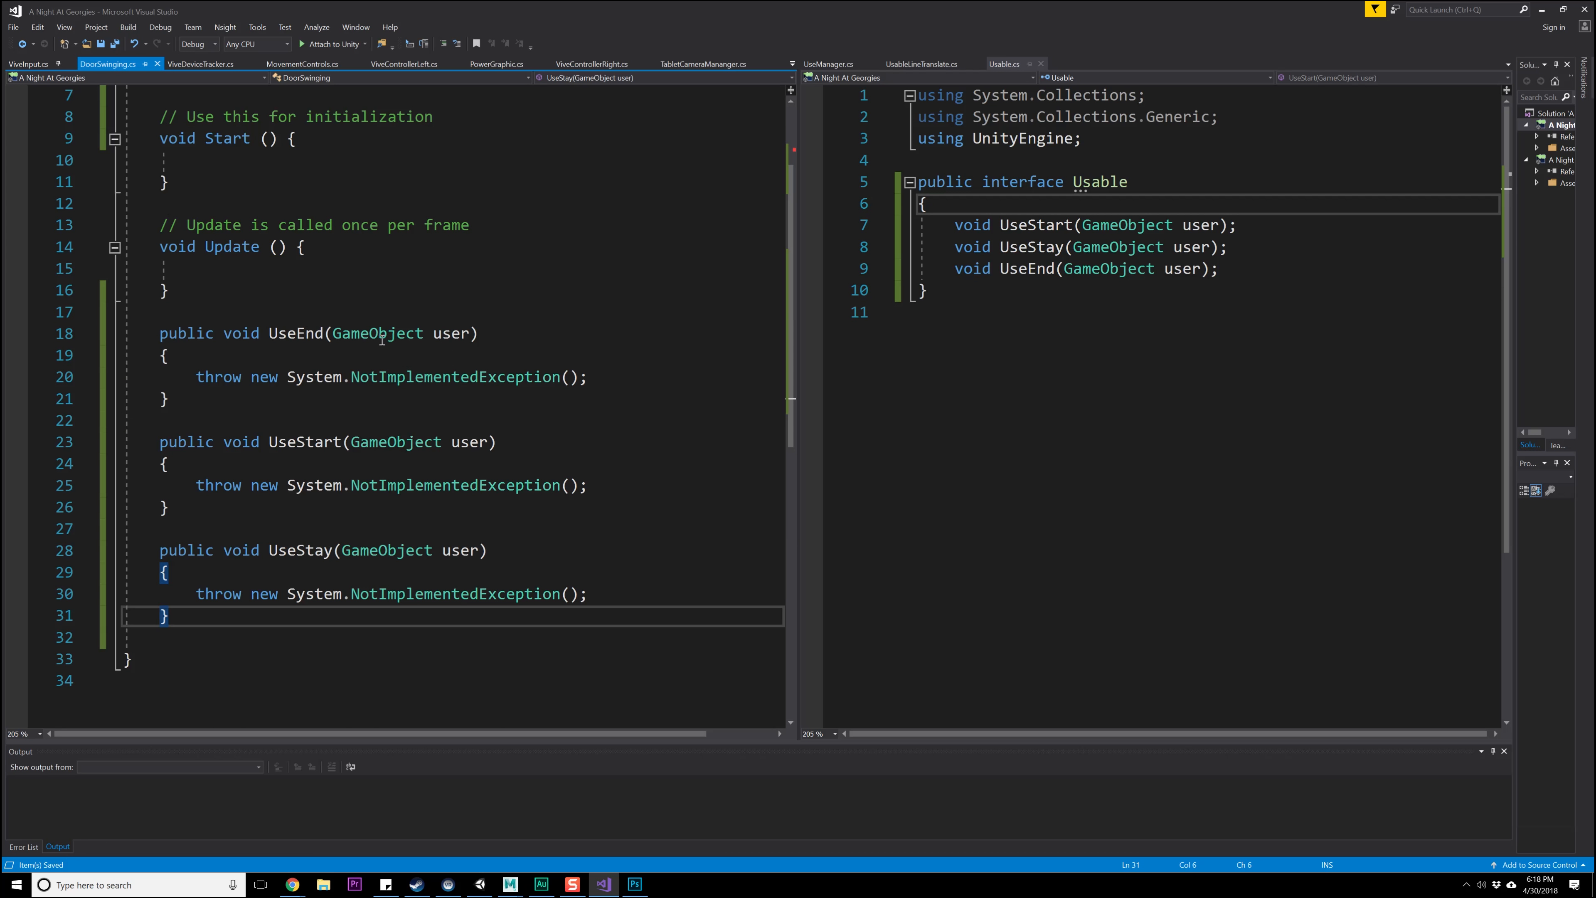
- Remove the surplus blank line above the initialization comment in the DoorSwinging class
scroll(226, 277, up, 2)
click(238, 246)
drag(161, 225, 125, 227)
key(BackSpace)
key(BackSpace)
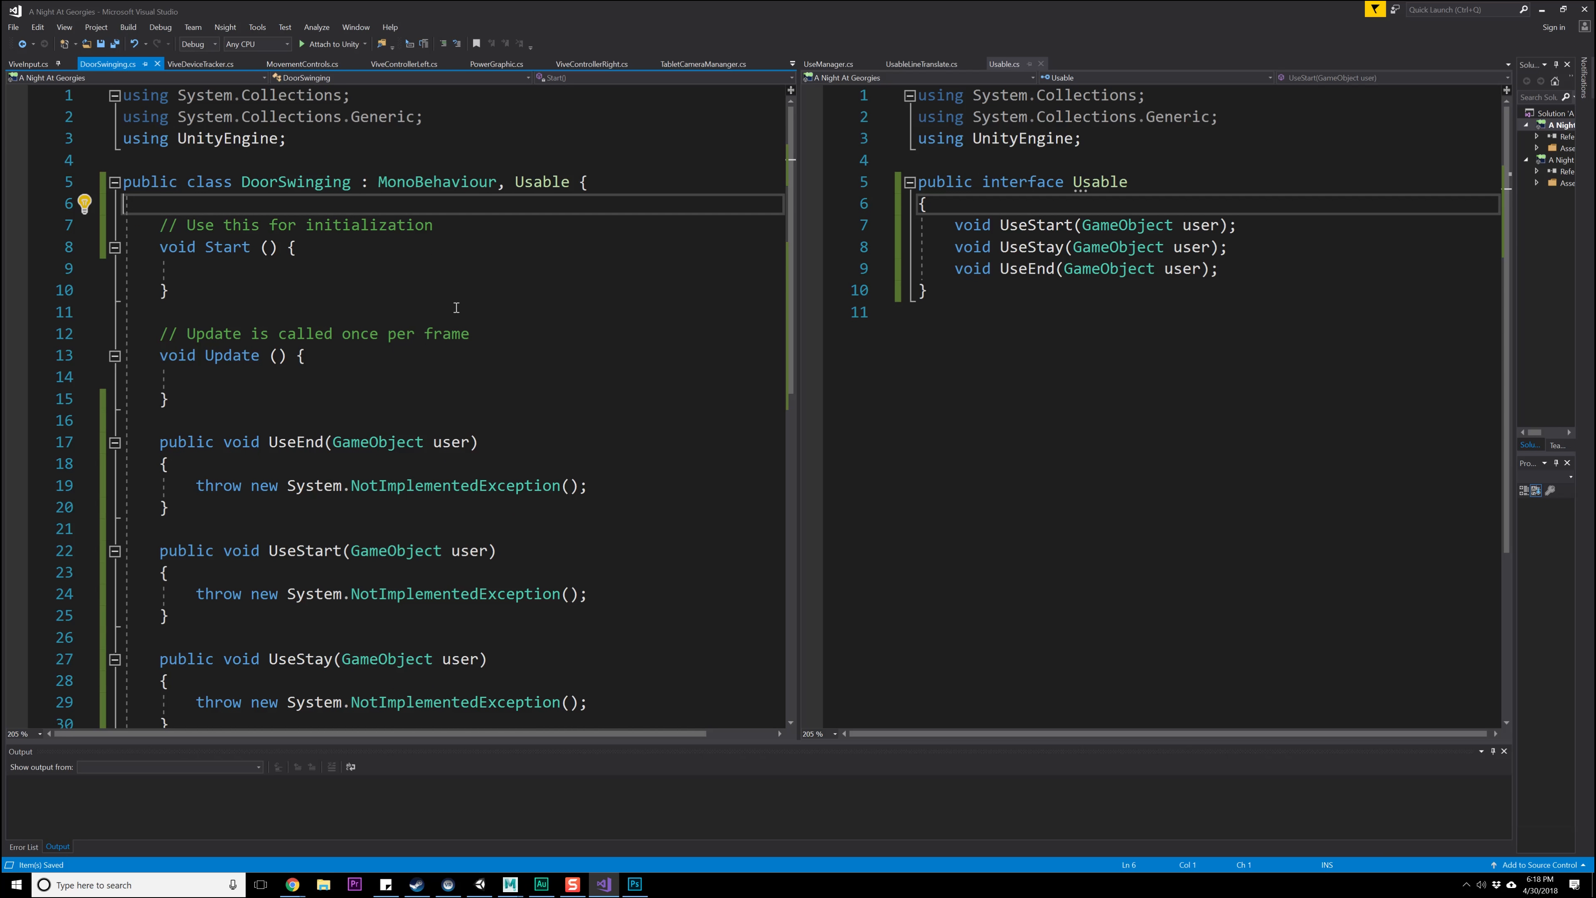
- In Unity, select all doors from Door through Door_0_11 and add a second Box Collider component to them
click(1541, 9)
alt+drag(831, 371, 447, 332)
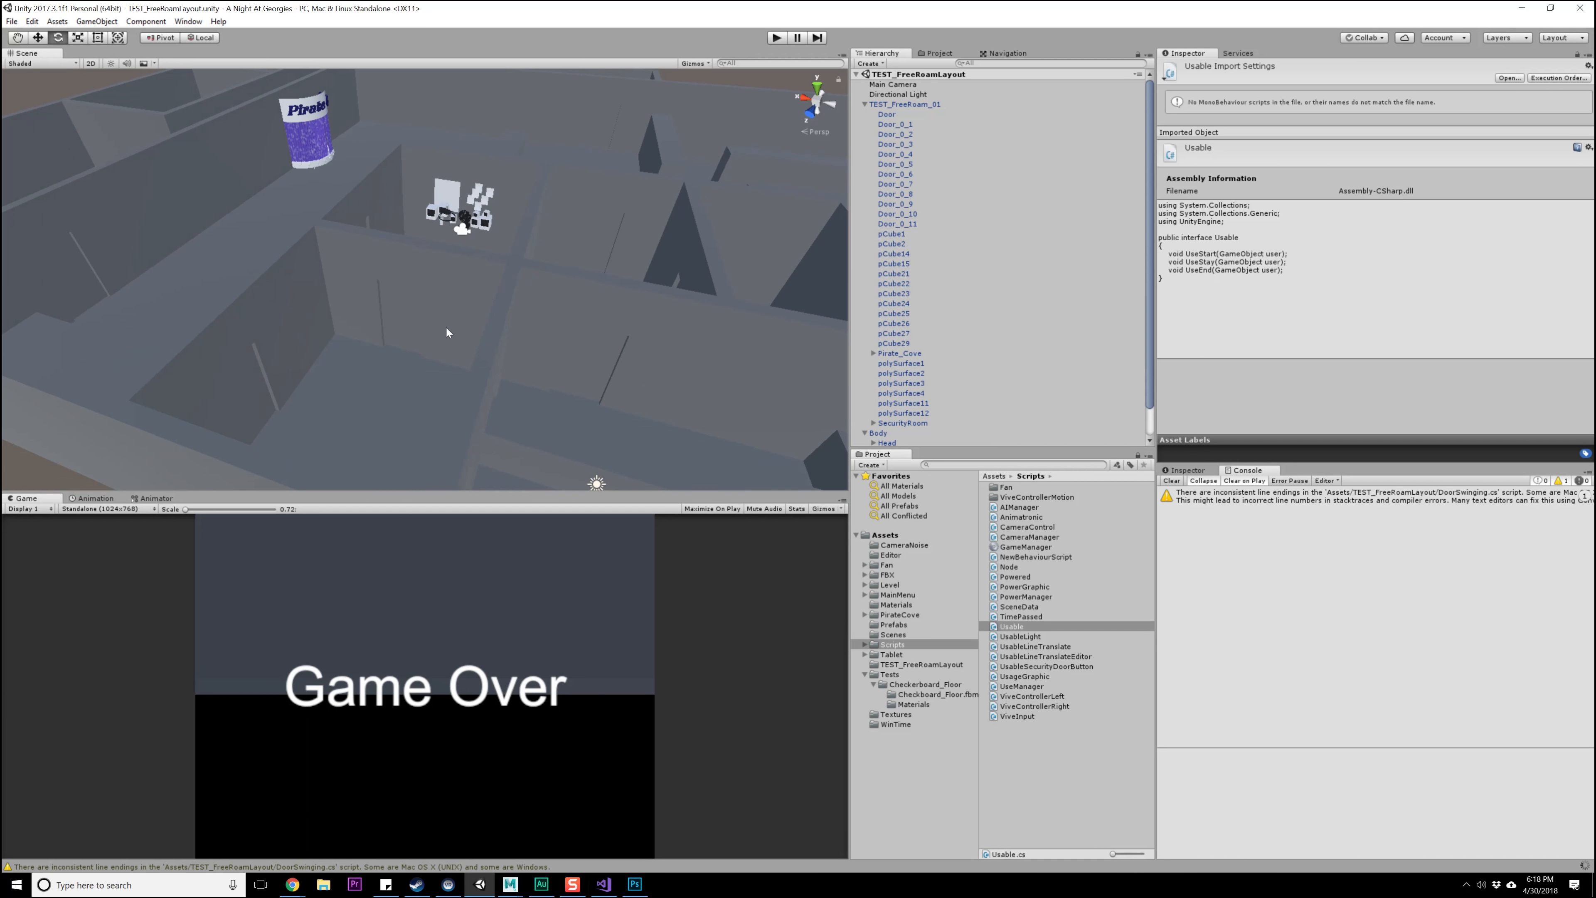
click(905, 116)
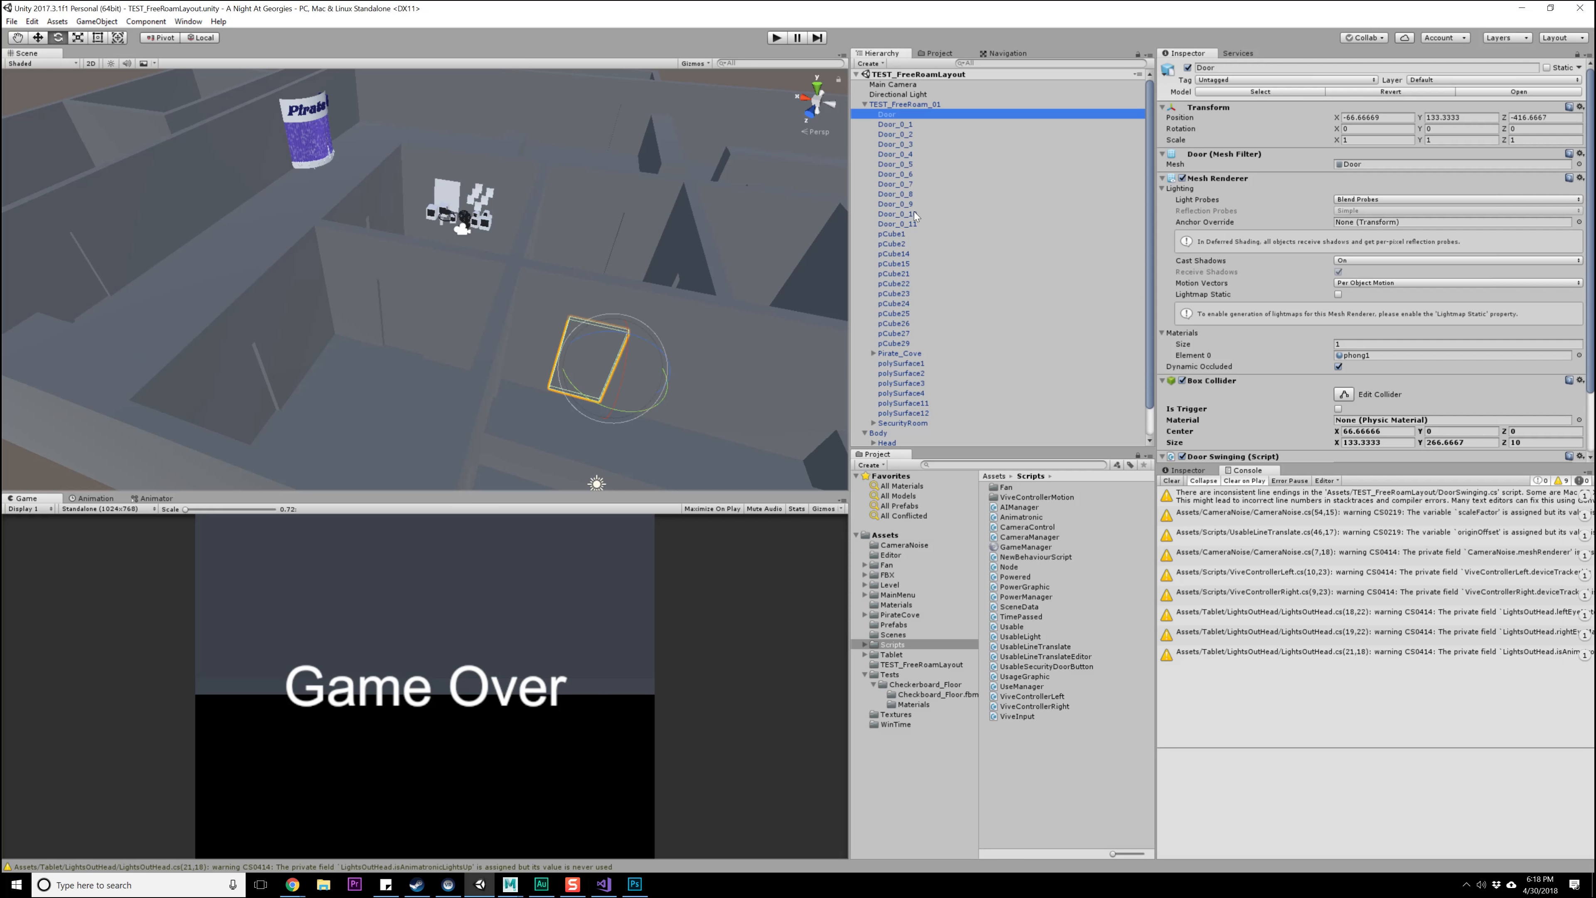
shift+click(915, 224)
scroll(1462, 346, down, 3)
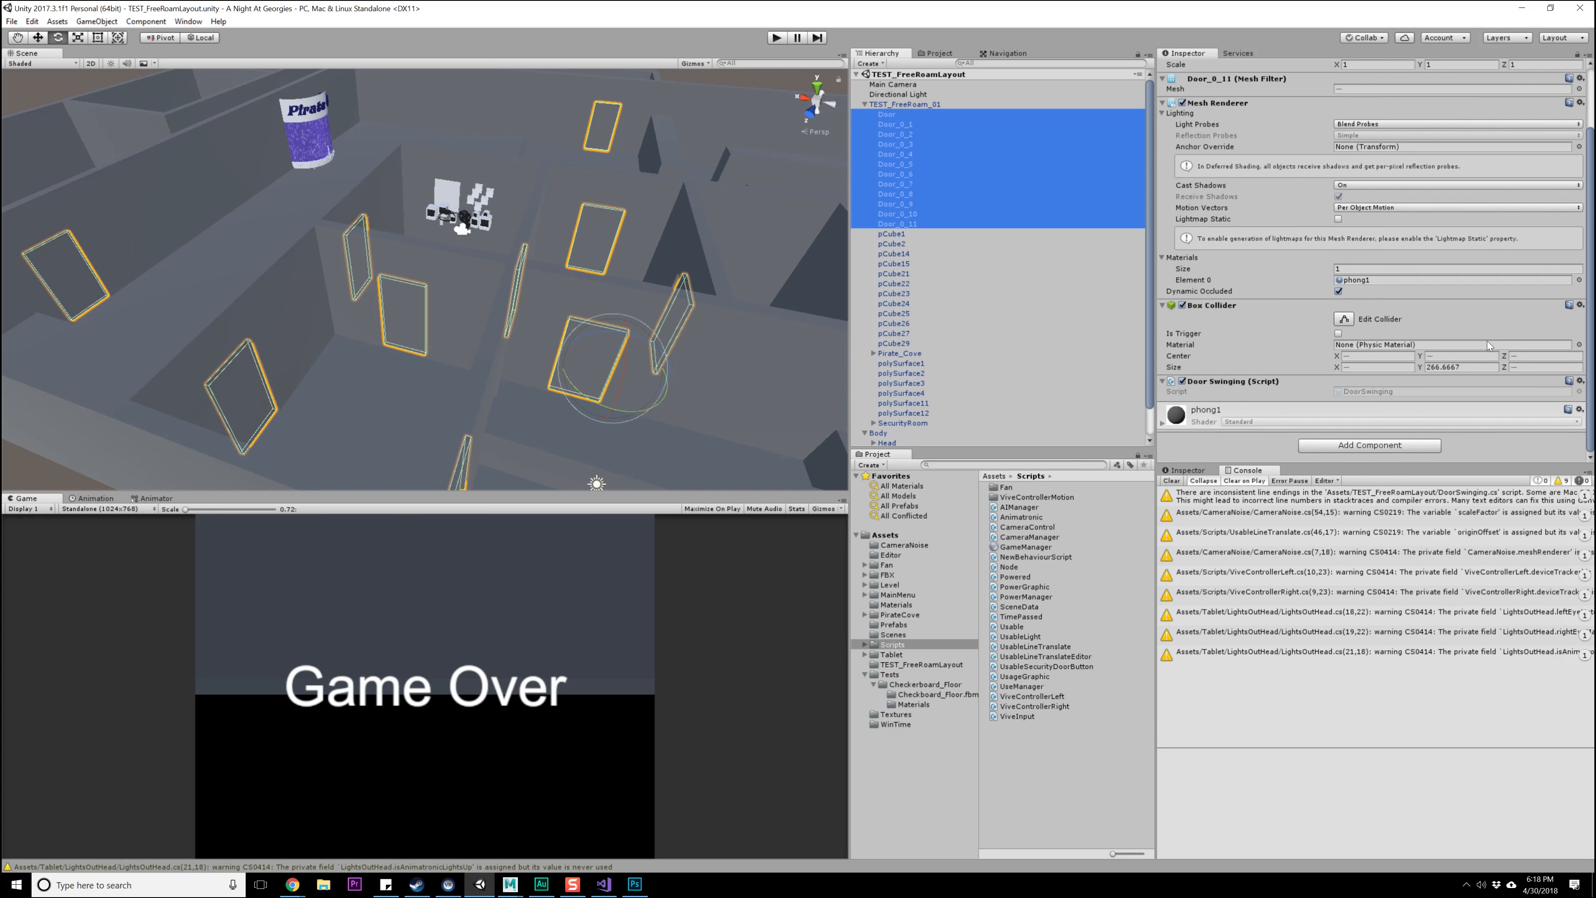
click(1370, 445)
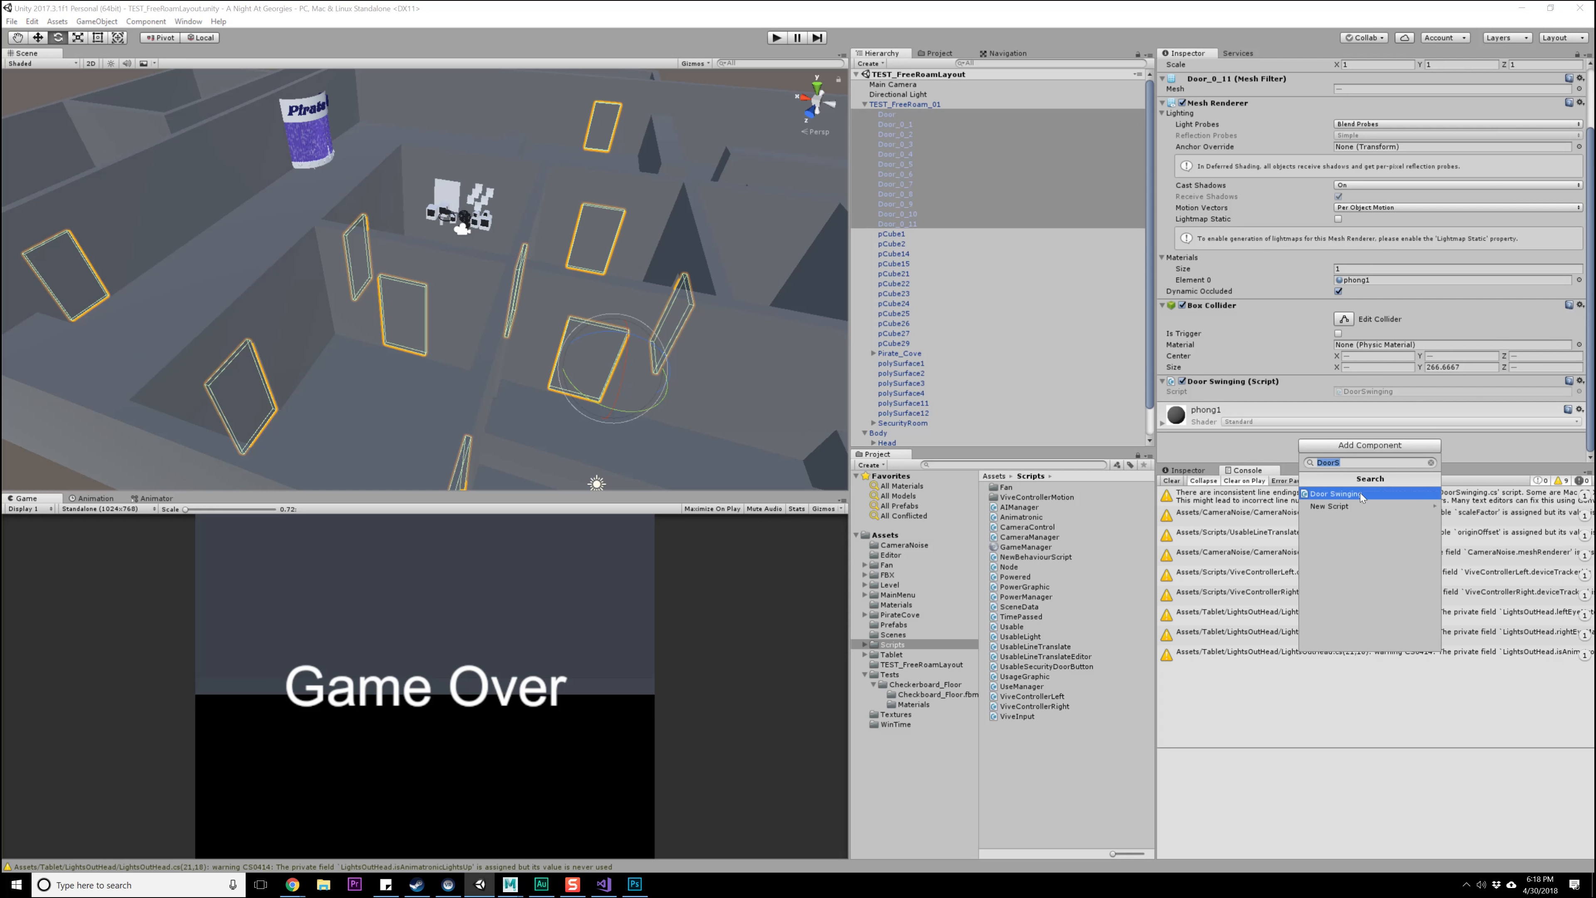
text(box)
click(1350, 495)
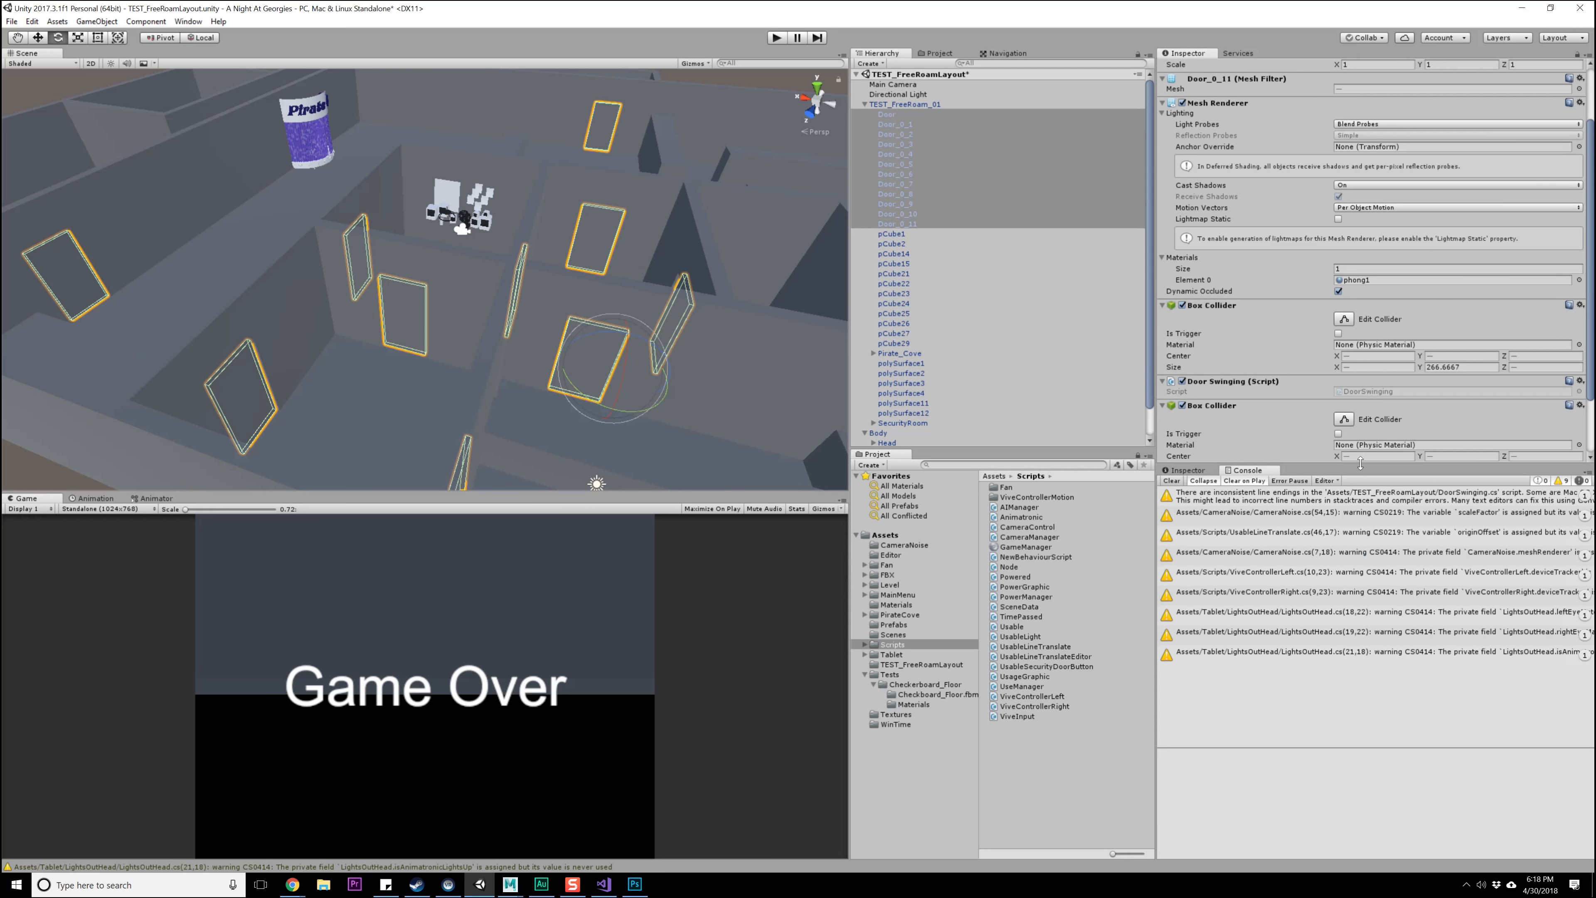
- Make the doors' second Box Collider a trigger and set its Y size to 82.54
scroll(1344, 391, down, 3)
click(1339, 358)
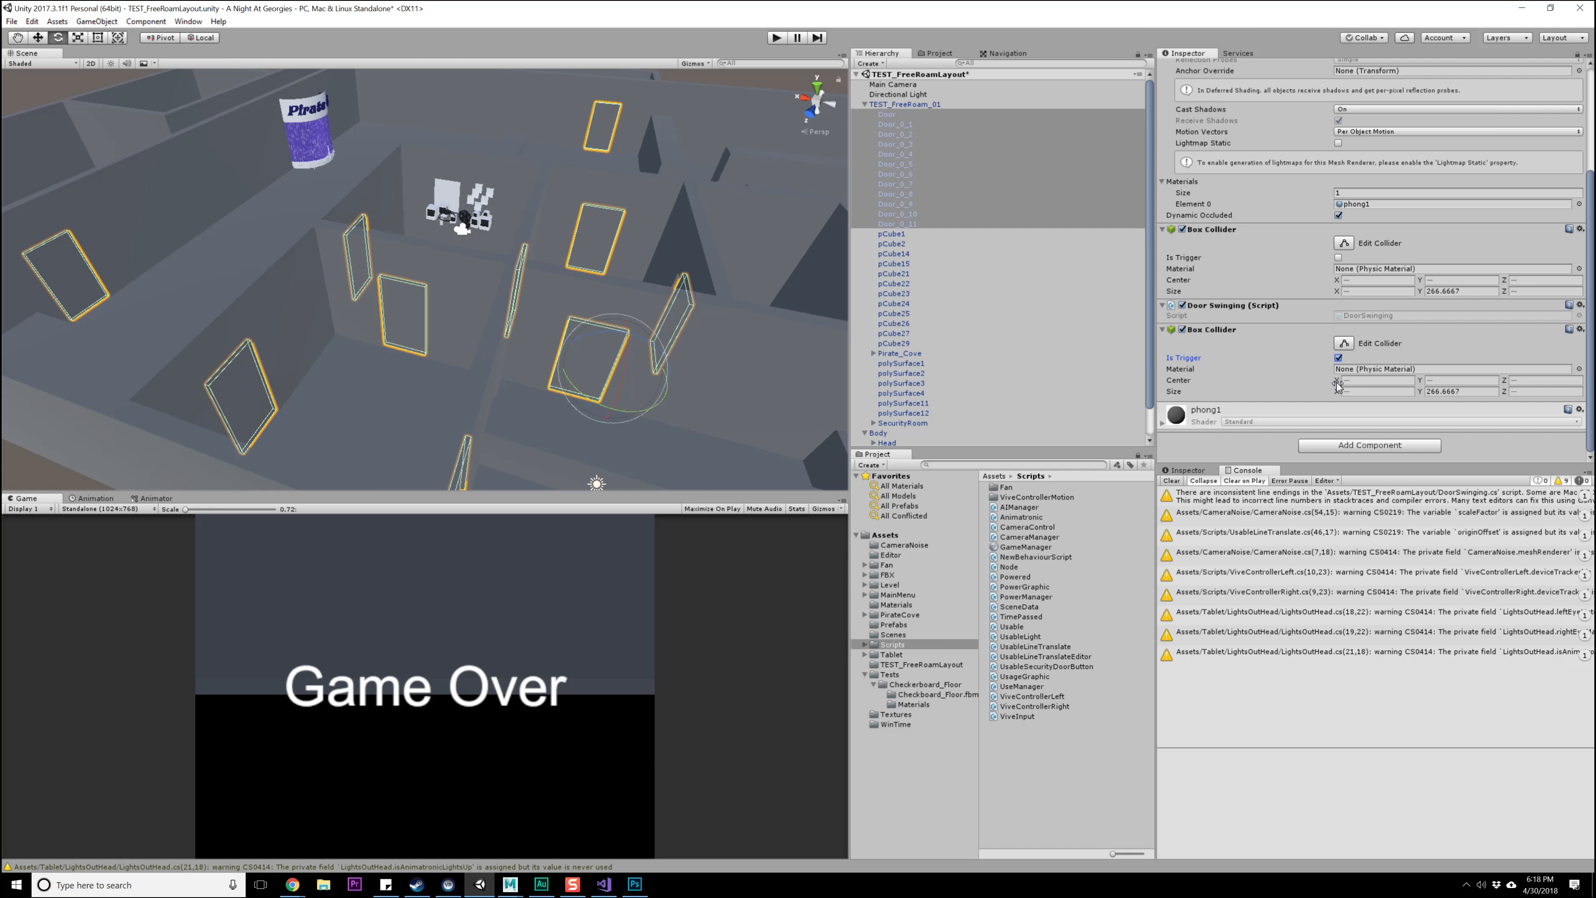
drag(1337, 381, 1340, 382)
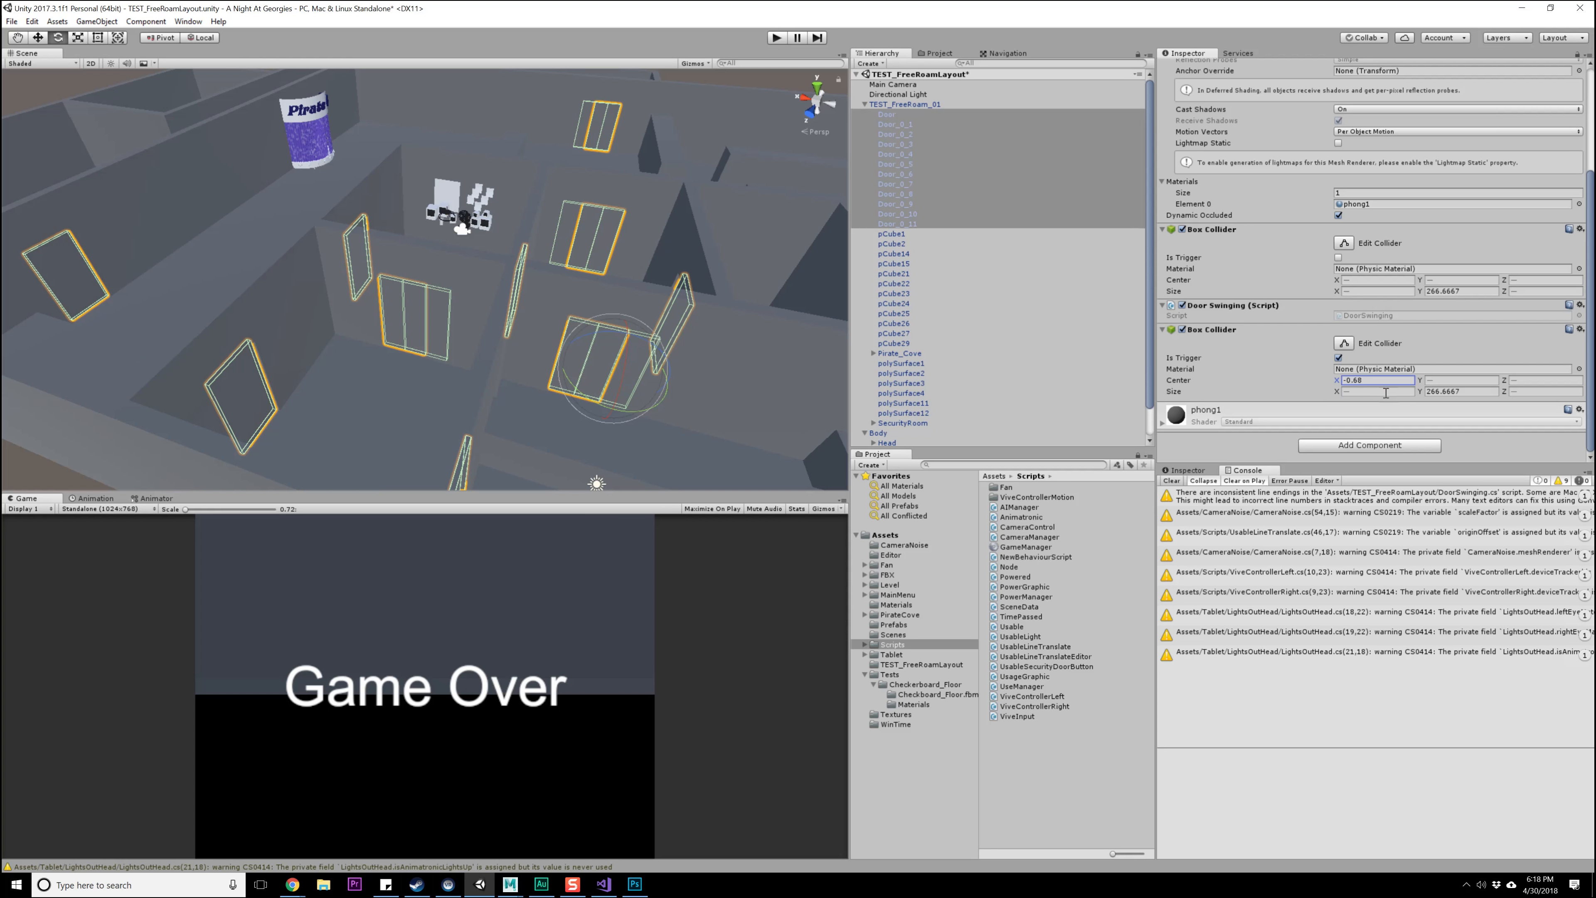
drag(1419, 391, 762, 659)
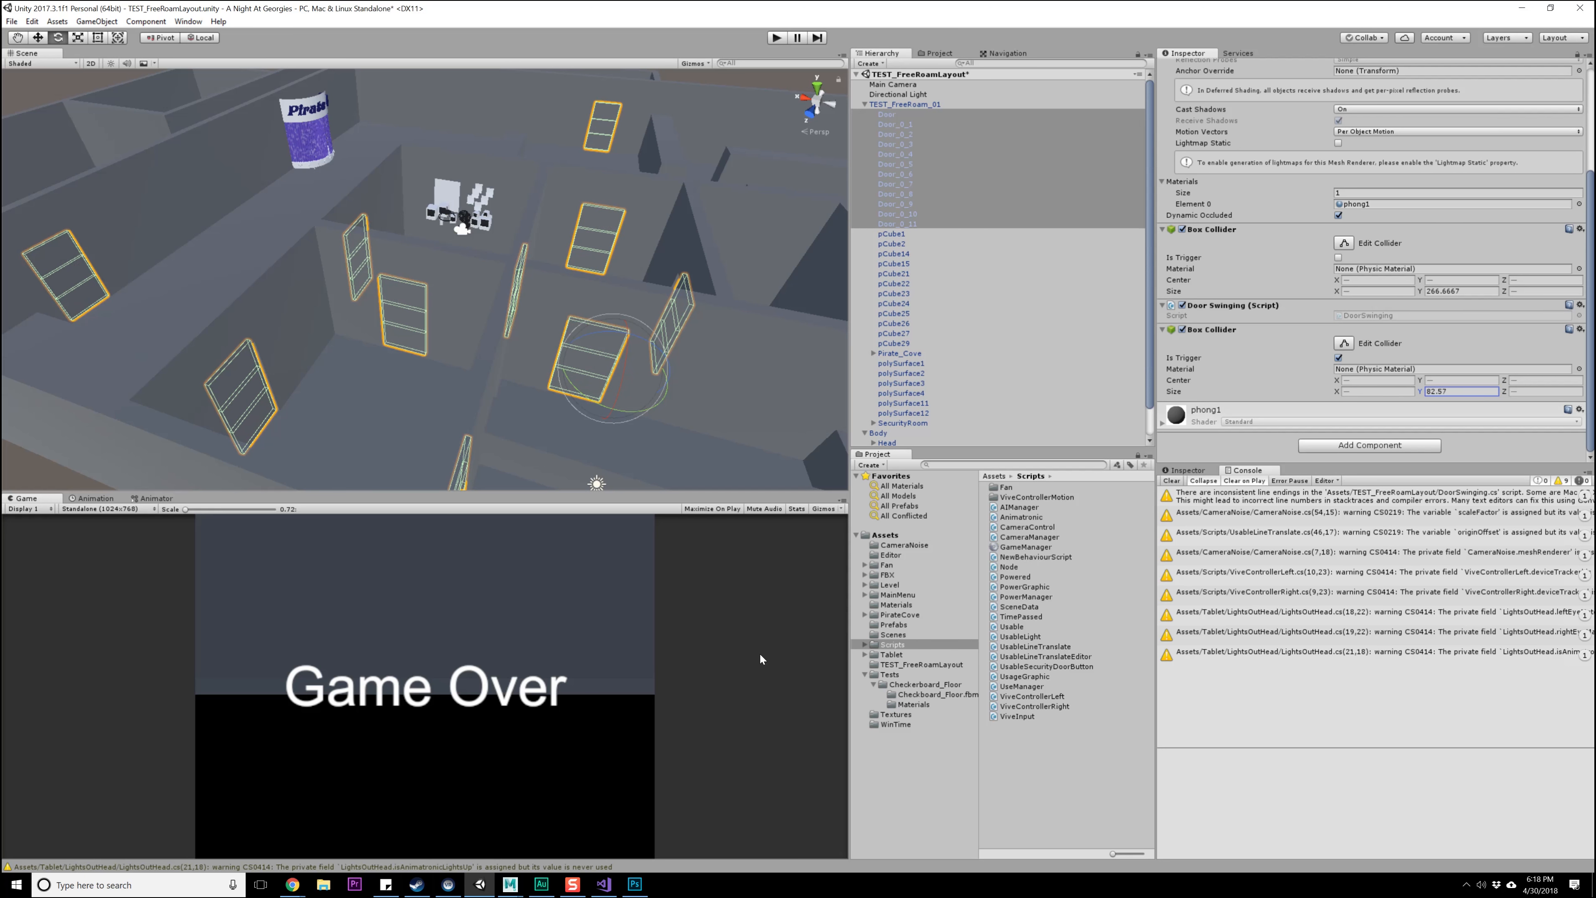
drag(1336, 391, 1364, 409)
text(10)
key(ctrl+z)
key(ctrl+z)
- Select only Door through Door_0_3, checking the orientation of the other doors one at a time
alt+drag(736, 312, 629, 314)
click(894, 124)
ctrl+click(893, 117)
ctrl+click(901, 134)
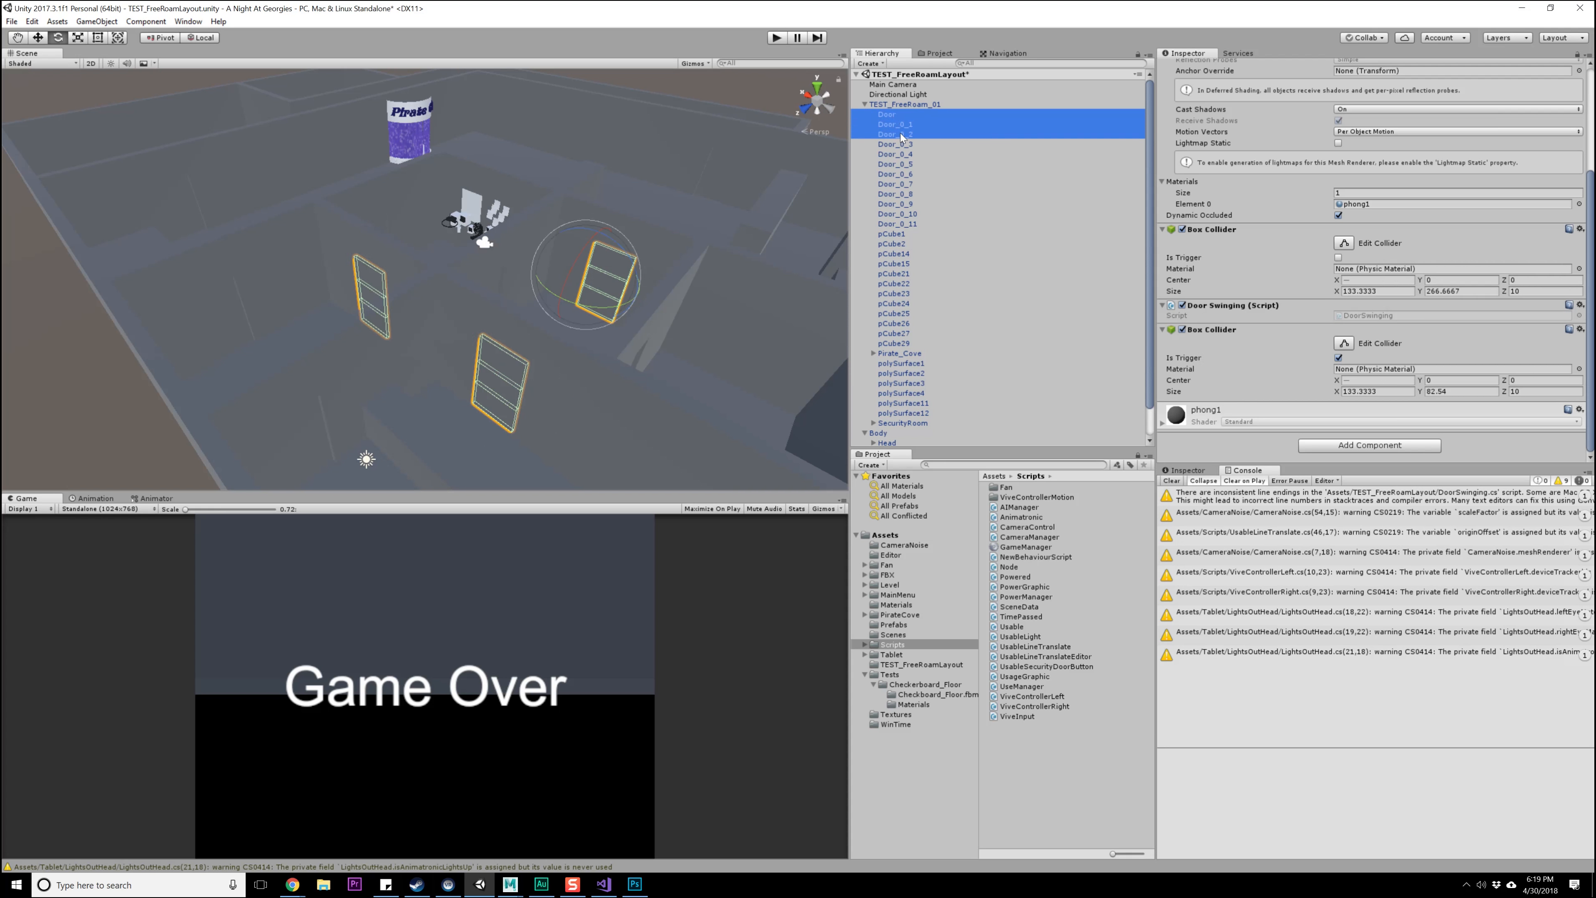
ctrl+click(903, 145)
ctrl+click(909, 155)
ctrl+click(909, 155)
ctrl+click(912, 165)
ctrl+click(912, 166)
ctrl+click(913, 171)
ctrl+click(913, 171)
ctrl+click(913, 182)
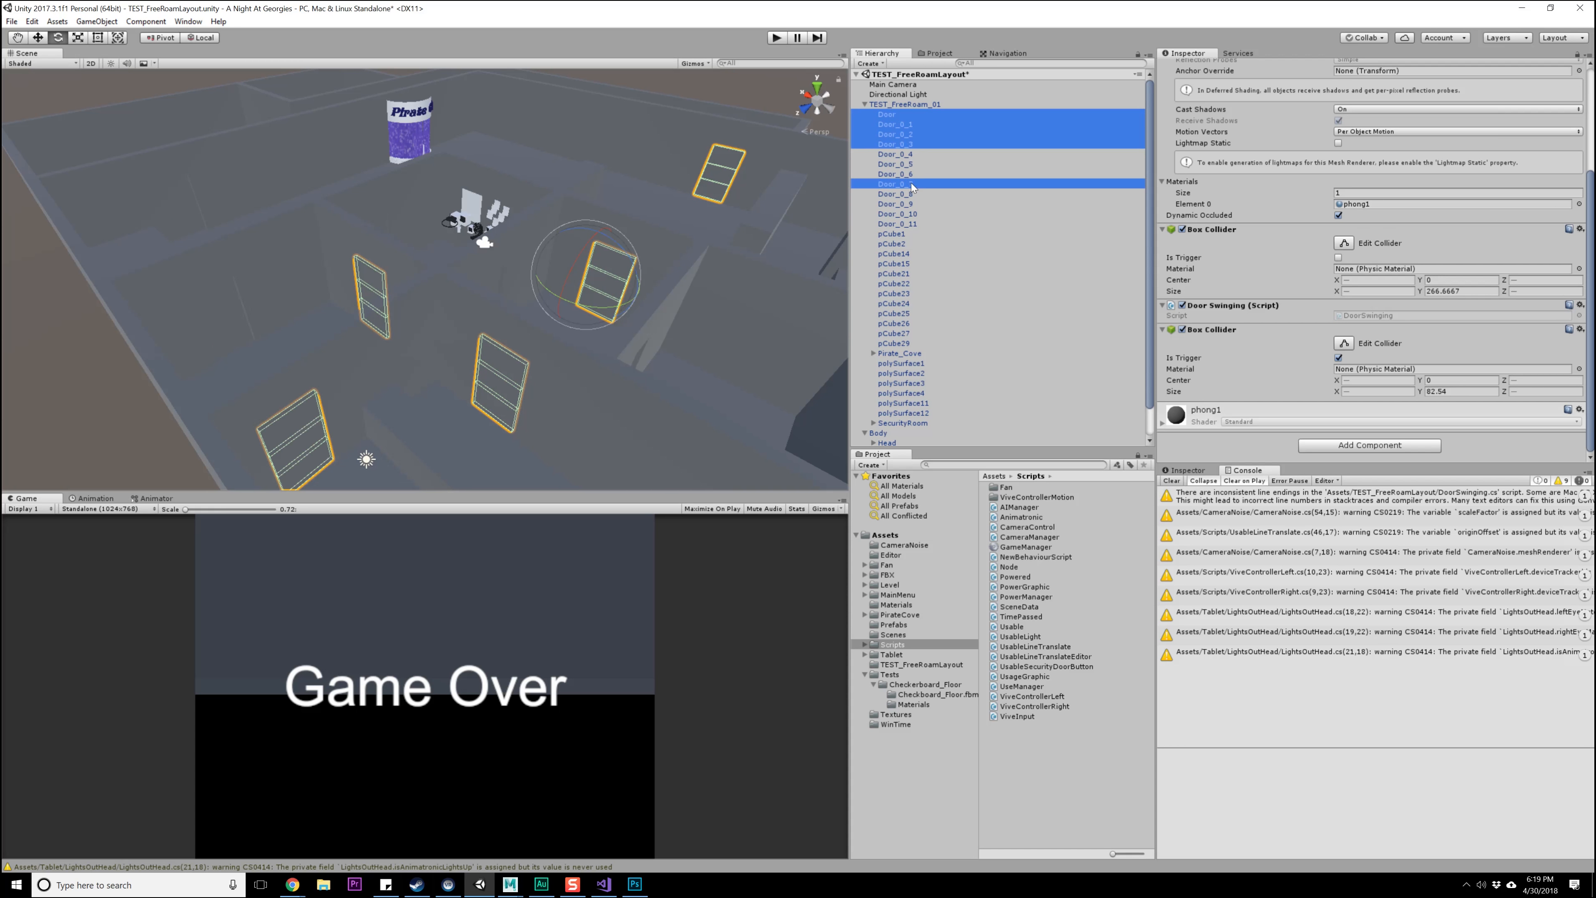
ctrl+click(911, 183)
ctrl+click(912, 192)
ctrl+click(912, 193)
ctrl+click(911, 202)
alt+drag(660, 453, 613, 346)
ctrl+click(882, 205)
ctrl+click(885, 213)
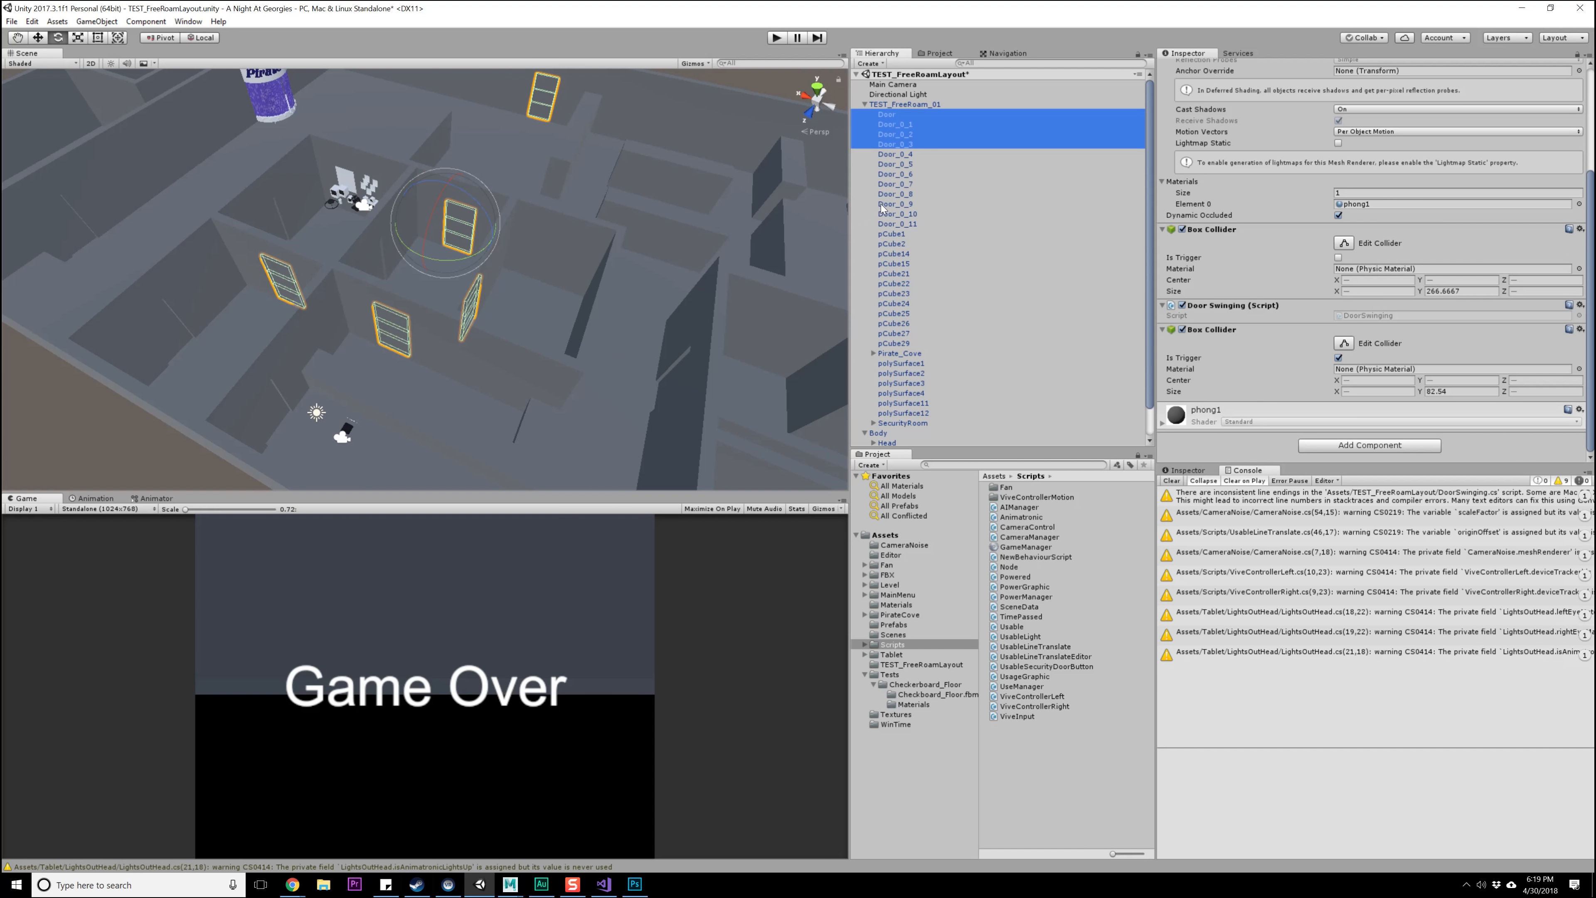
ctrl+click(886, 214)
ctrl+click(888, 223)
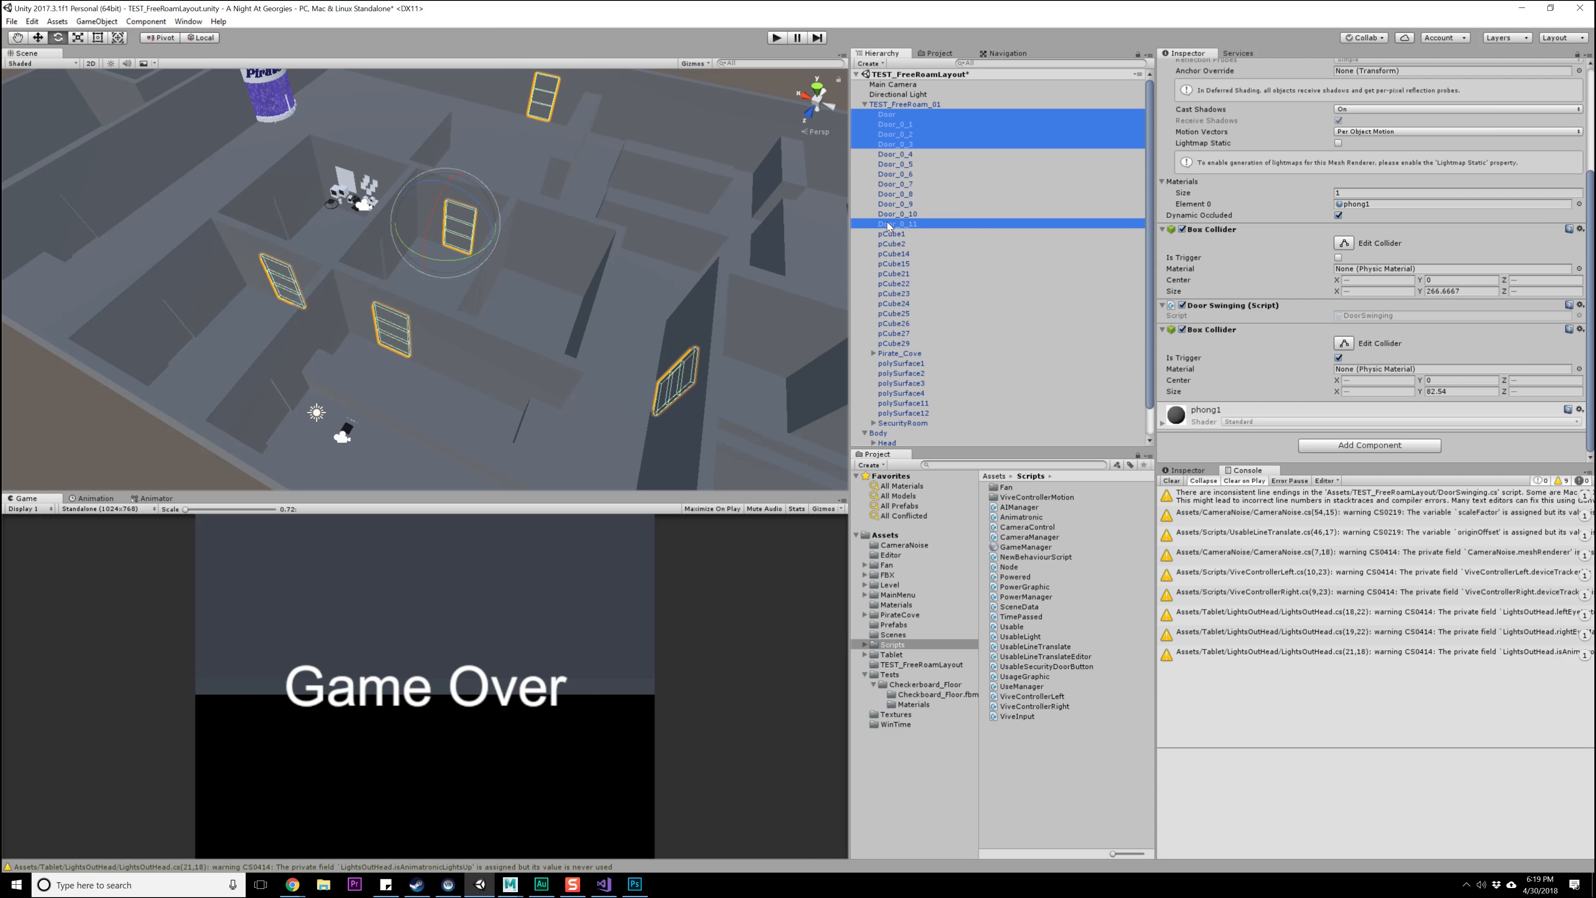
ctrl+click(888, 225)
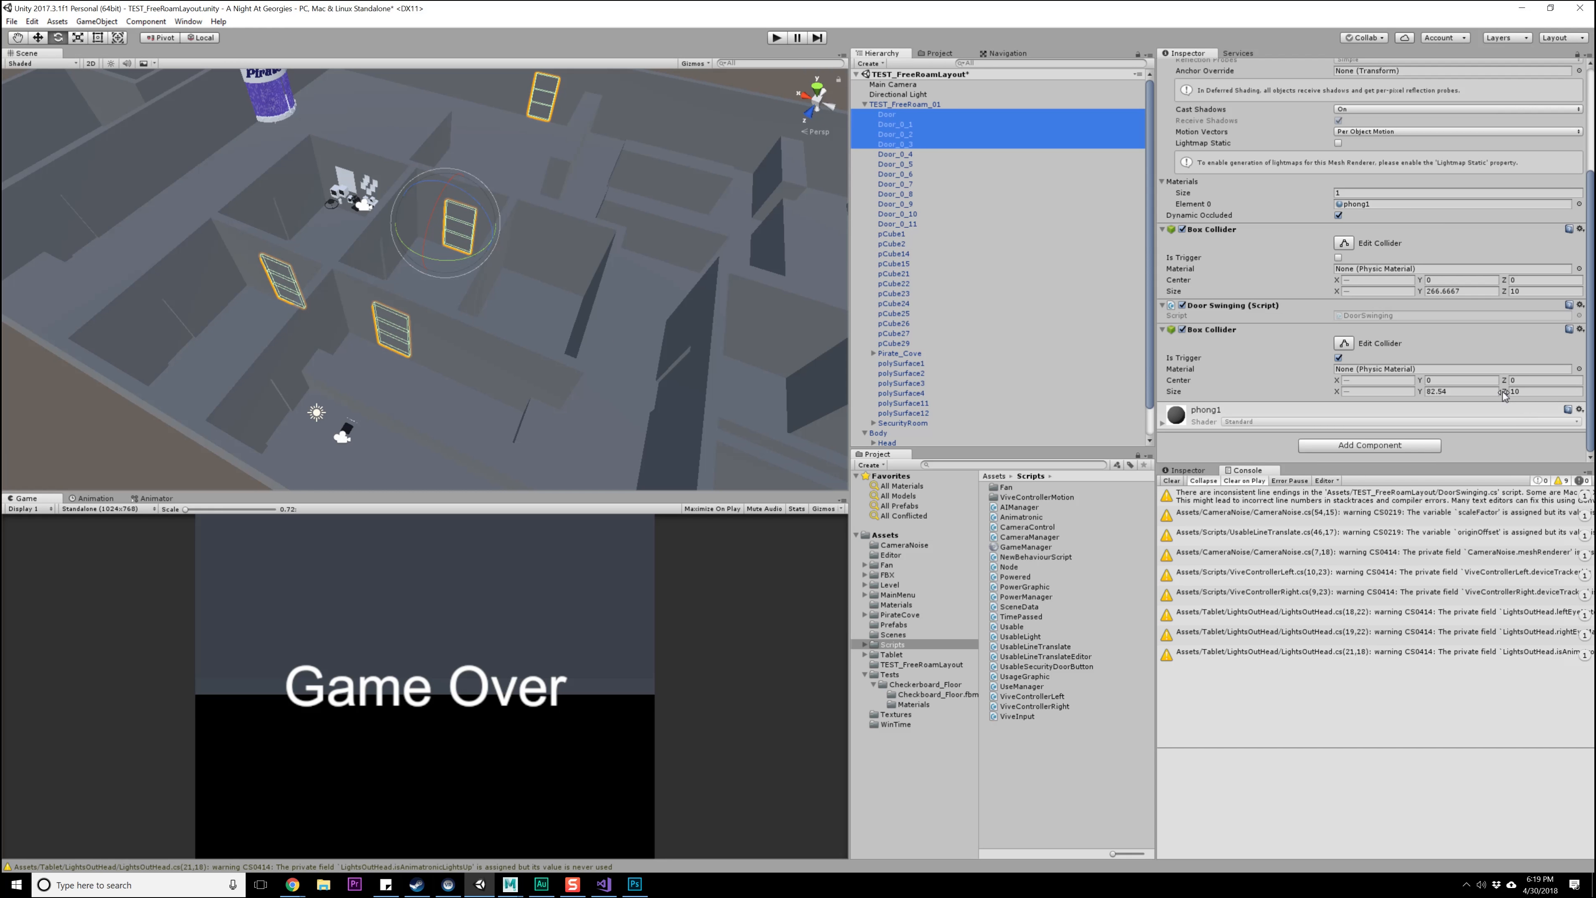
- Set the trigger Box Collider's Z size to 9.25 on Door through Door_0_3
scroll(601, 289, up, 8)
alt+drag(599, 308, 556, 293)
middle_drag(556, 293, 563, 329)
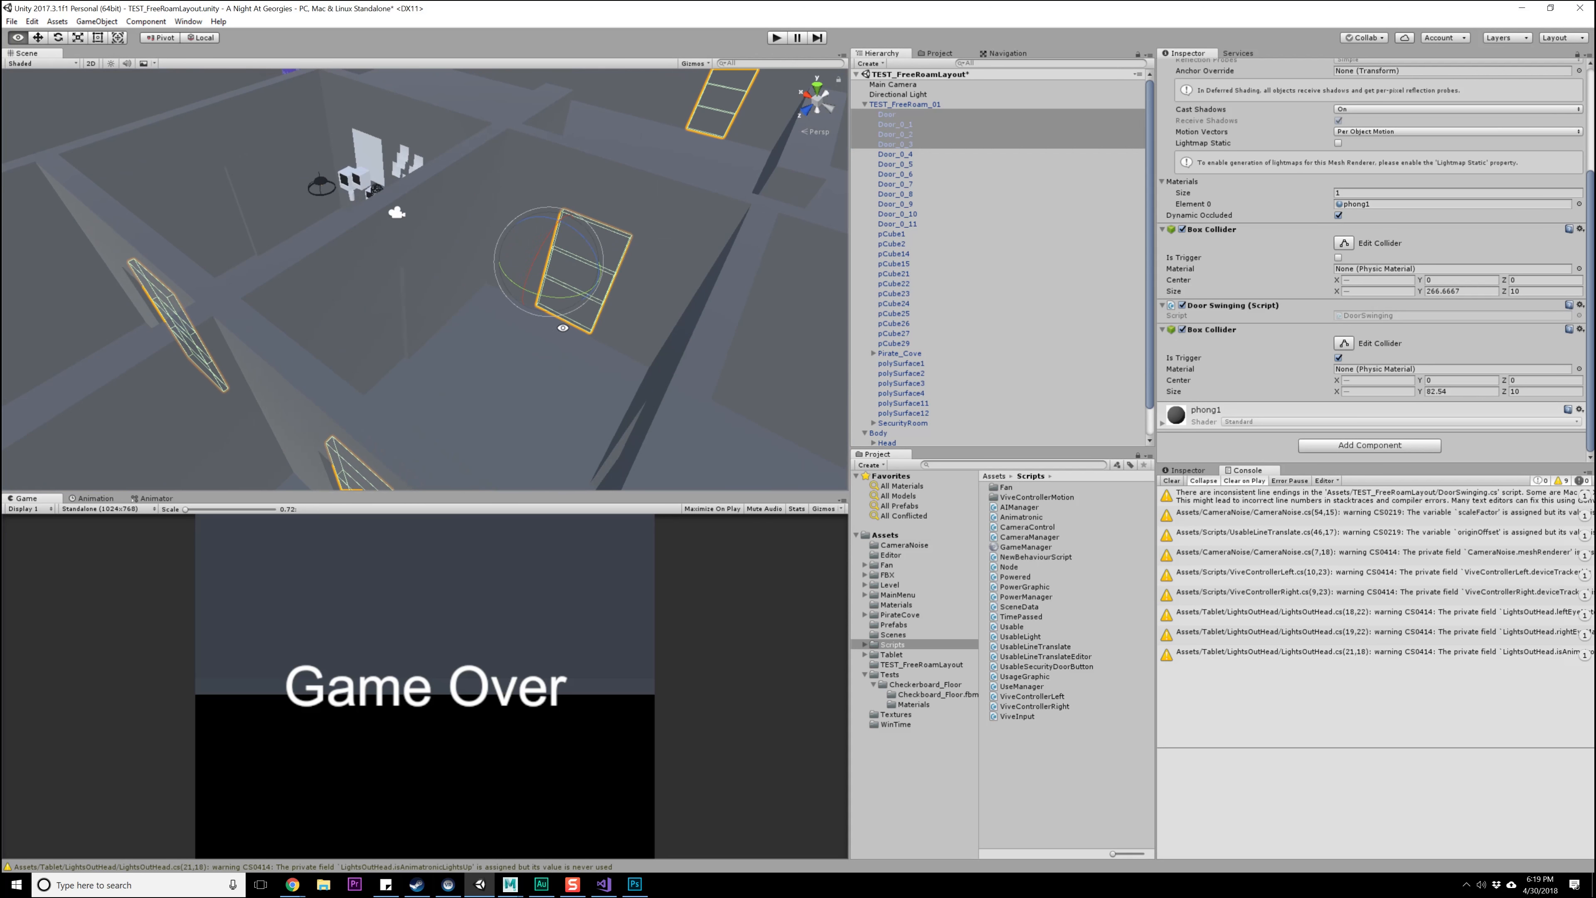
scroll(567, 324, down, 6)
drag(1505, 400, 1498, 399)
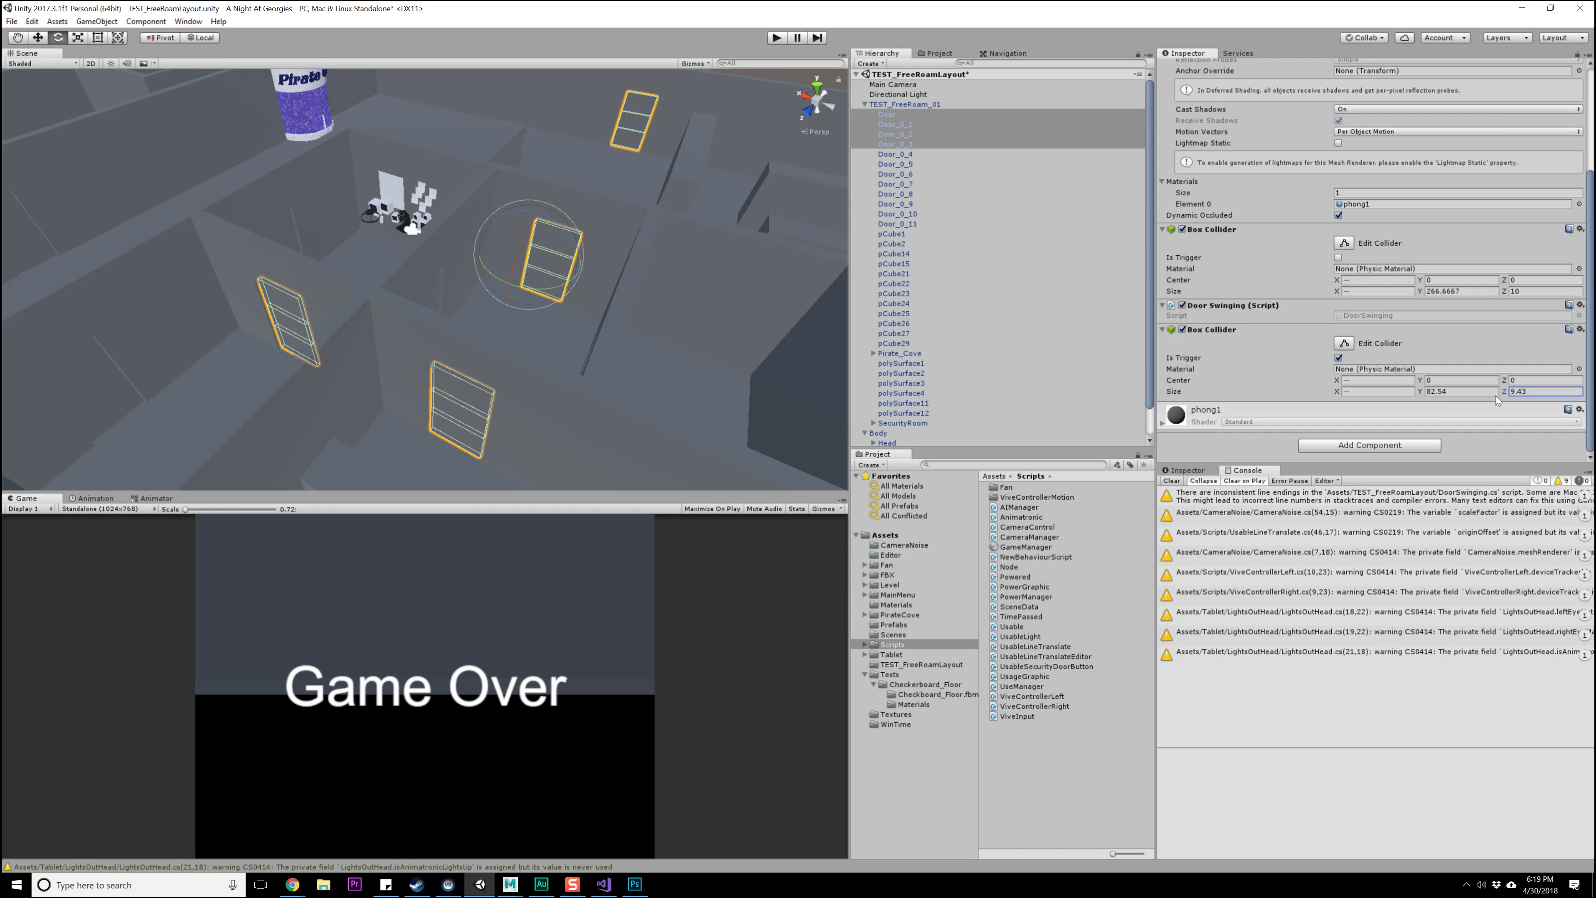
- Try shrinking the four doors' trigger collider to 52.06 in X and shifting its X center to -101.6, then undo the changes
drag(1335, 392, 800, 402)
drag(1337, 380, 1031, 380)
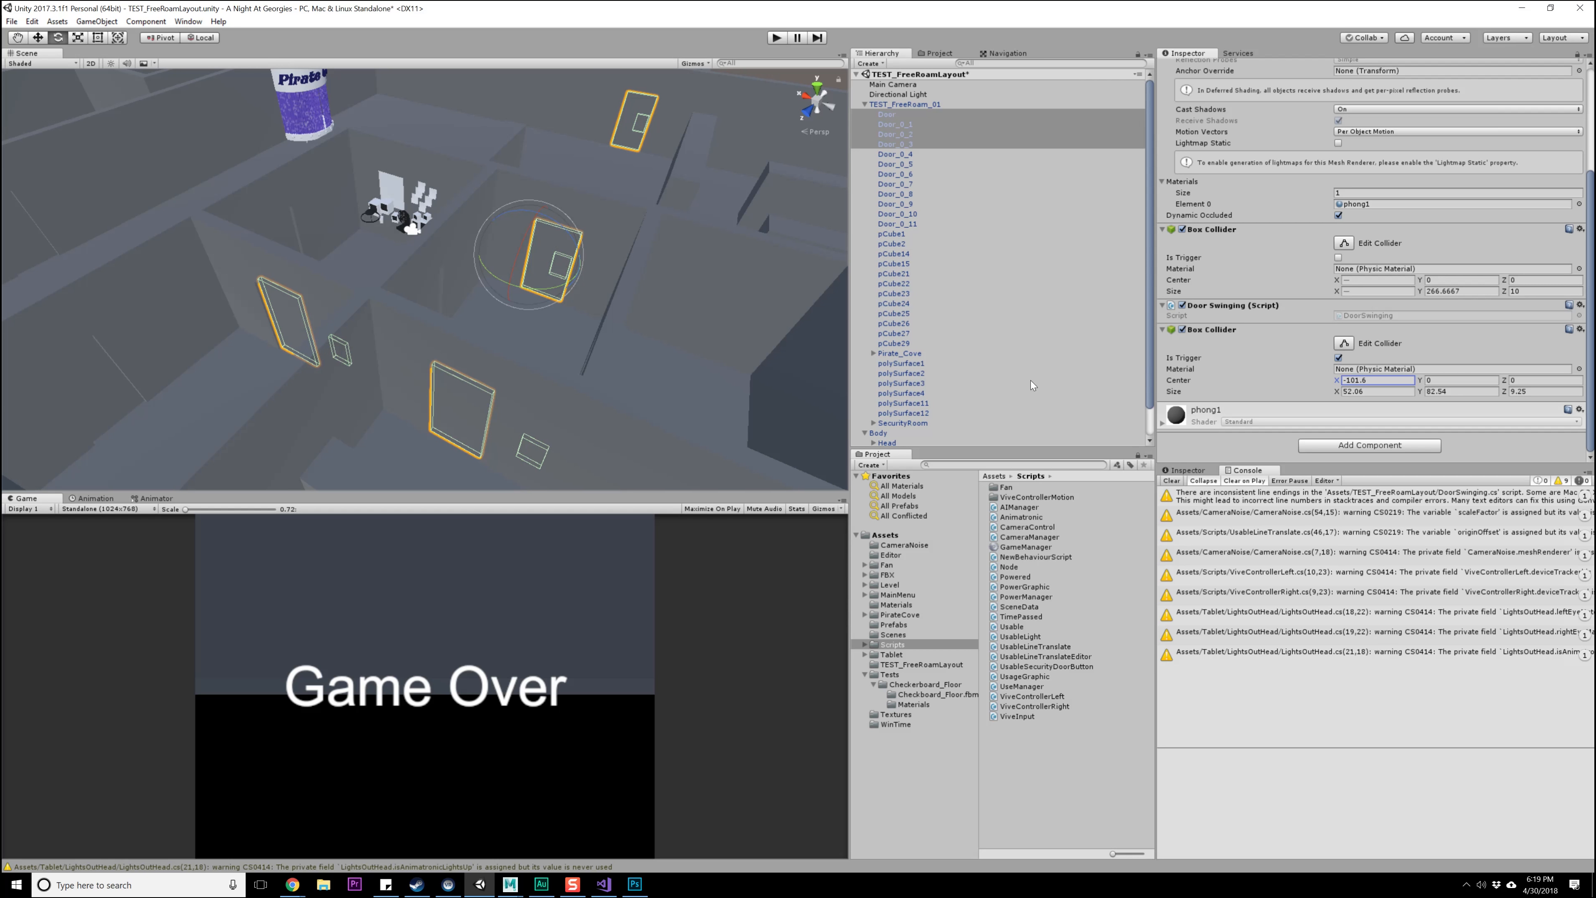
alt+drag(302, 352, 427, 371)
key(ctrl+z)
key(ctrl+z)
drag(1337, 382, 1063, 378)
key(ctrl+z)
- Select the first door to check its trigger collider from another angle, and save the scene
alt+drag(357, 396, 455, 401)
click(456, 403)
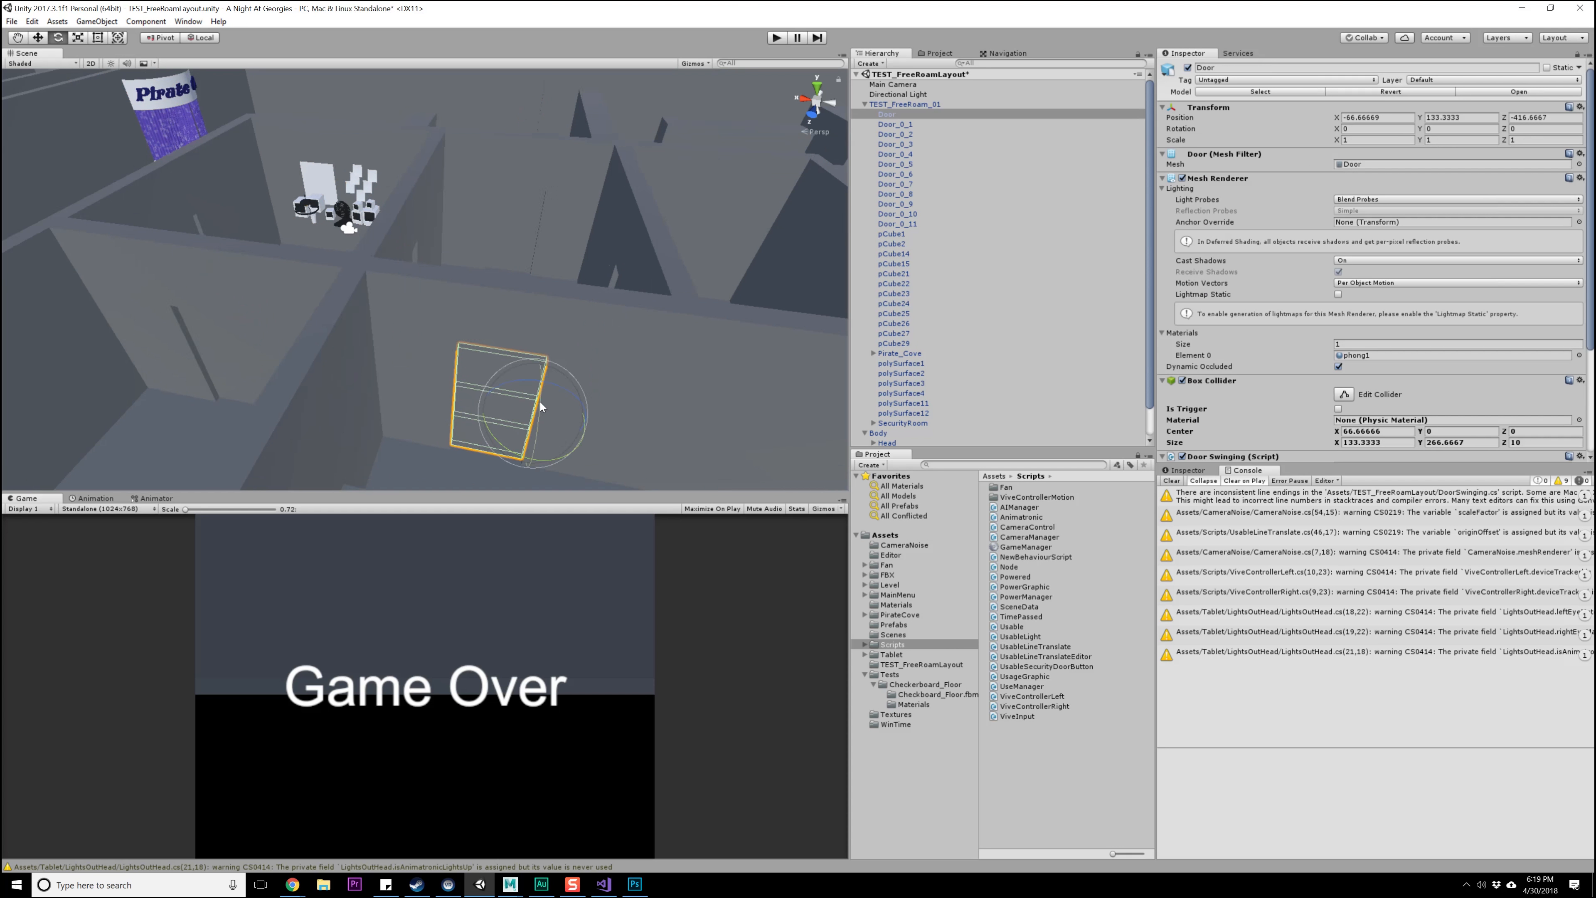
alt+drag(647, 300, 571, 318)
middle_drag(411, 245, 482, 380)
scroll(481, 380, down, 6)
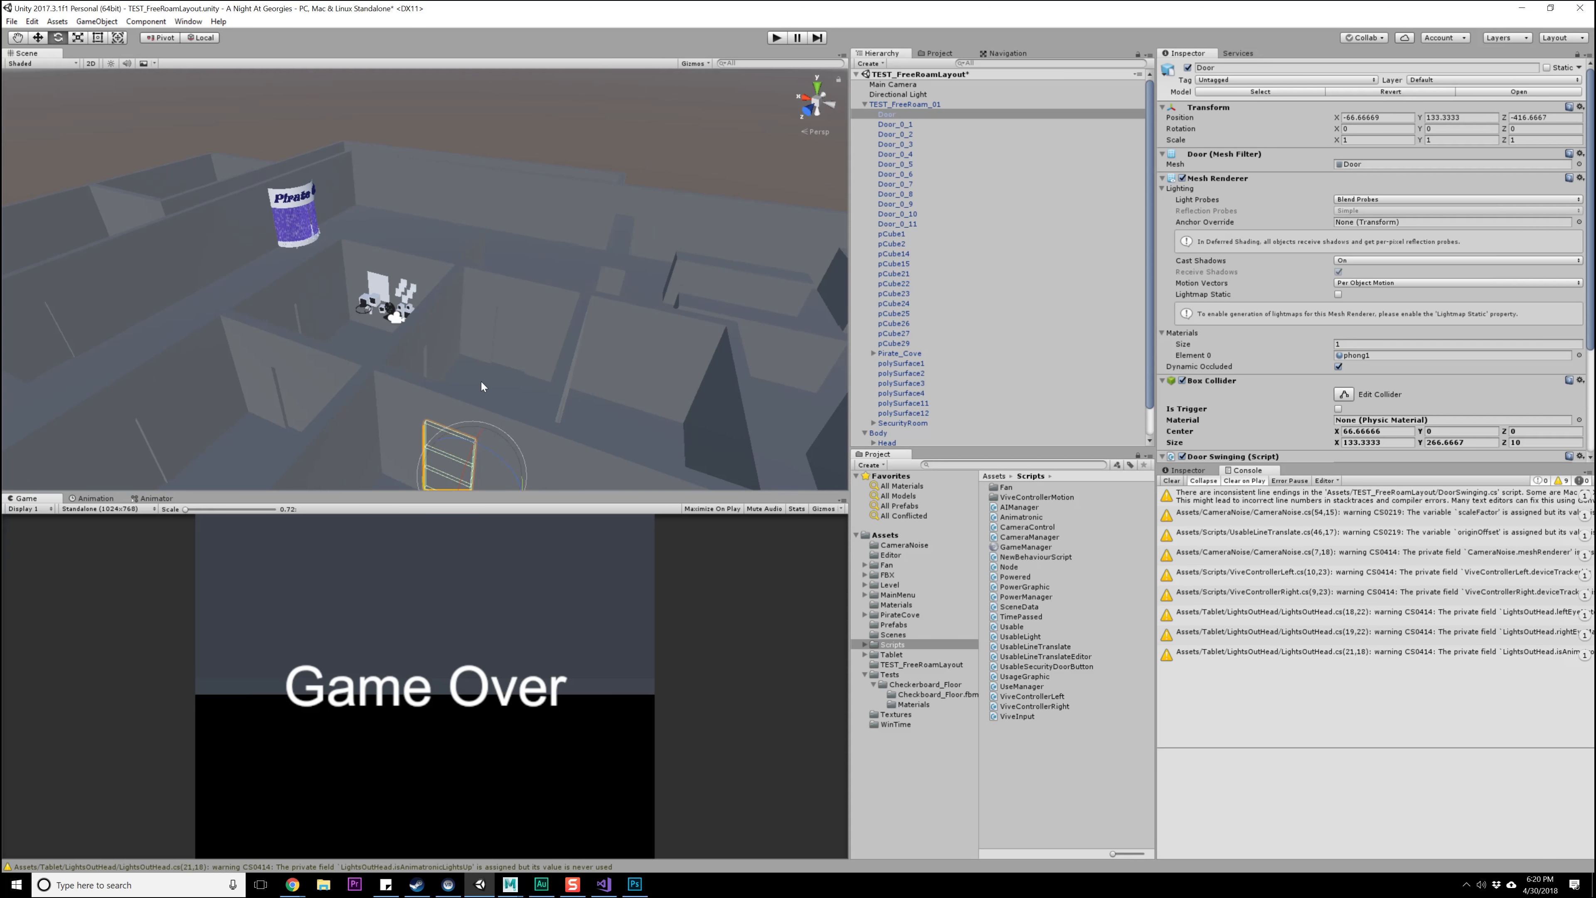
key(ctrl+s)
- Select Door_0_4 through Door_0_11 together, leaving out Door through Door_0_3
click(913, 164)
click(909, 126)
click(910, 114)
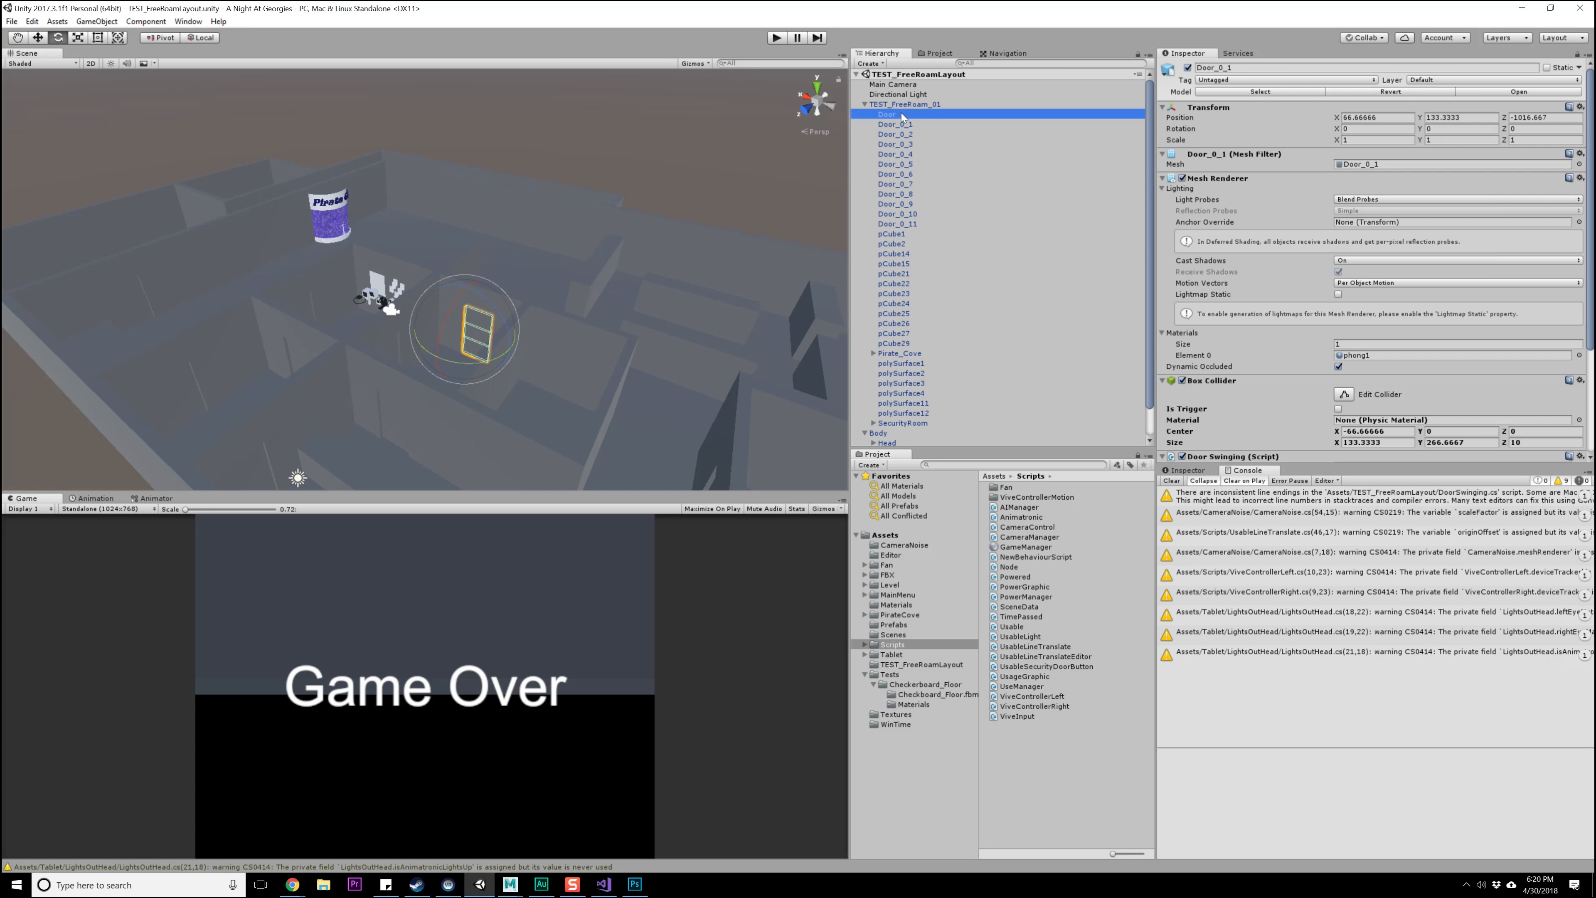
click(909, 221)
shift+click(909, 214)
shift+click(908, 203)
middle_drag(729, 251, 584, 222)
shift+click(929, 191)
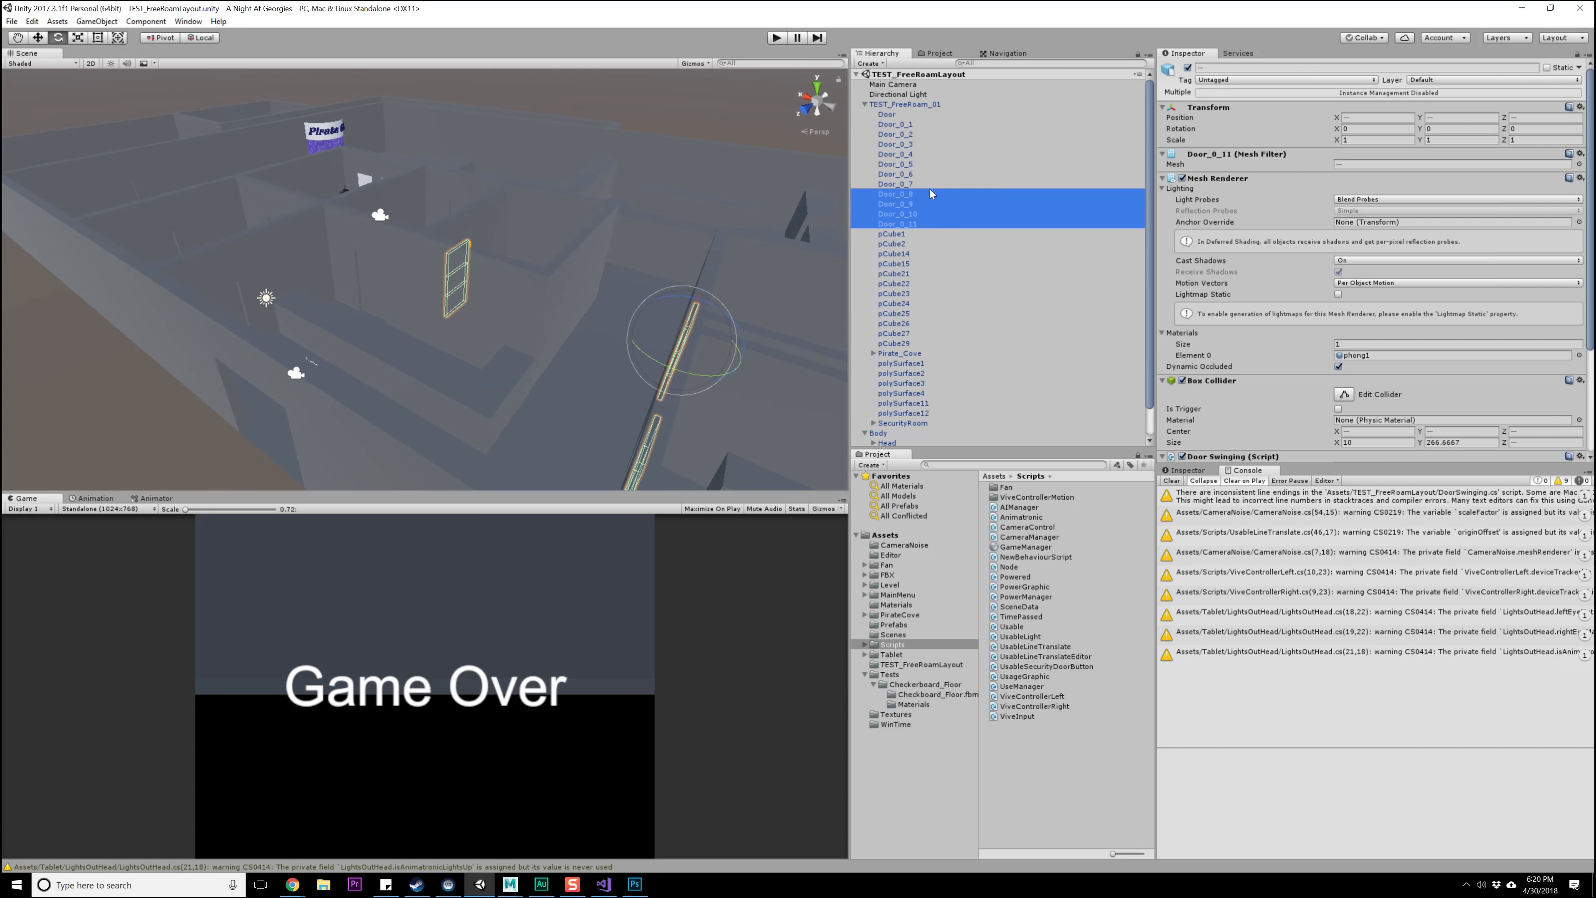
shift+click(919, 183)
shift+click(915, 175)
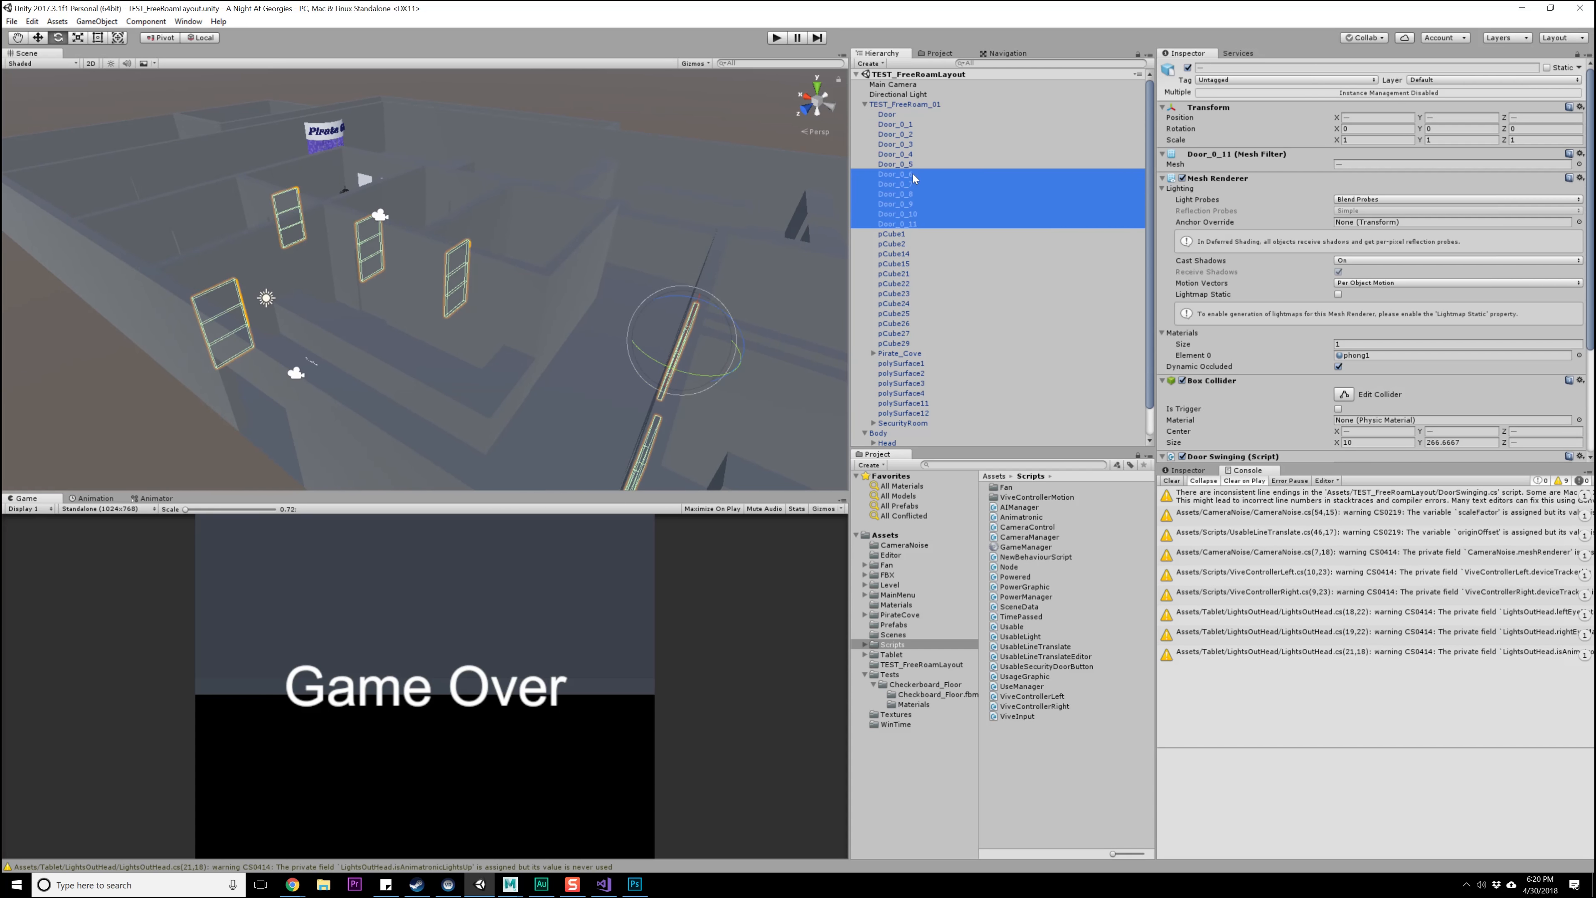
shift+click(913, 163)
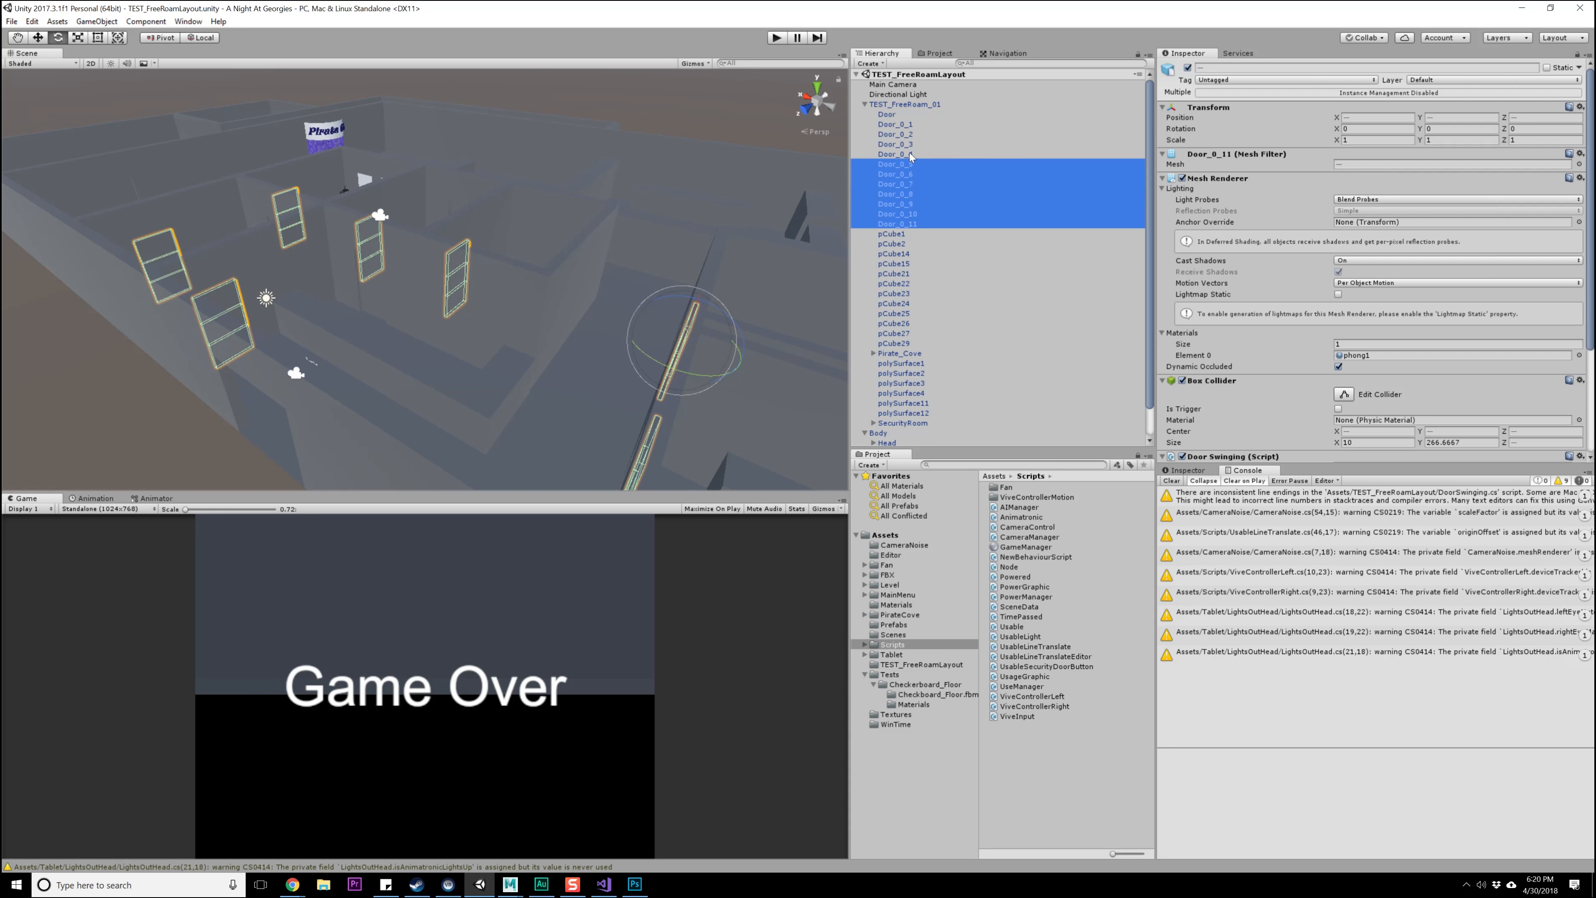
shift+click(909, 154)
ctrl+click(916, 142)
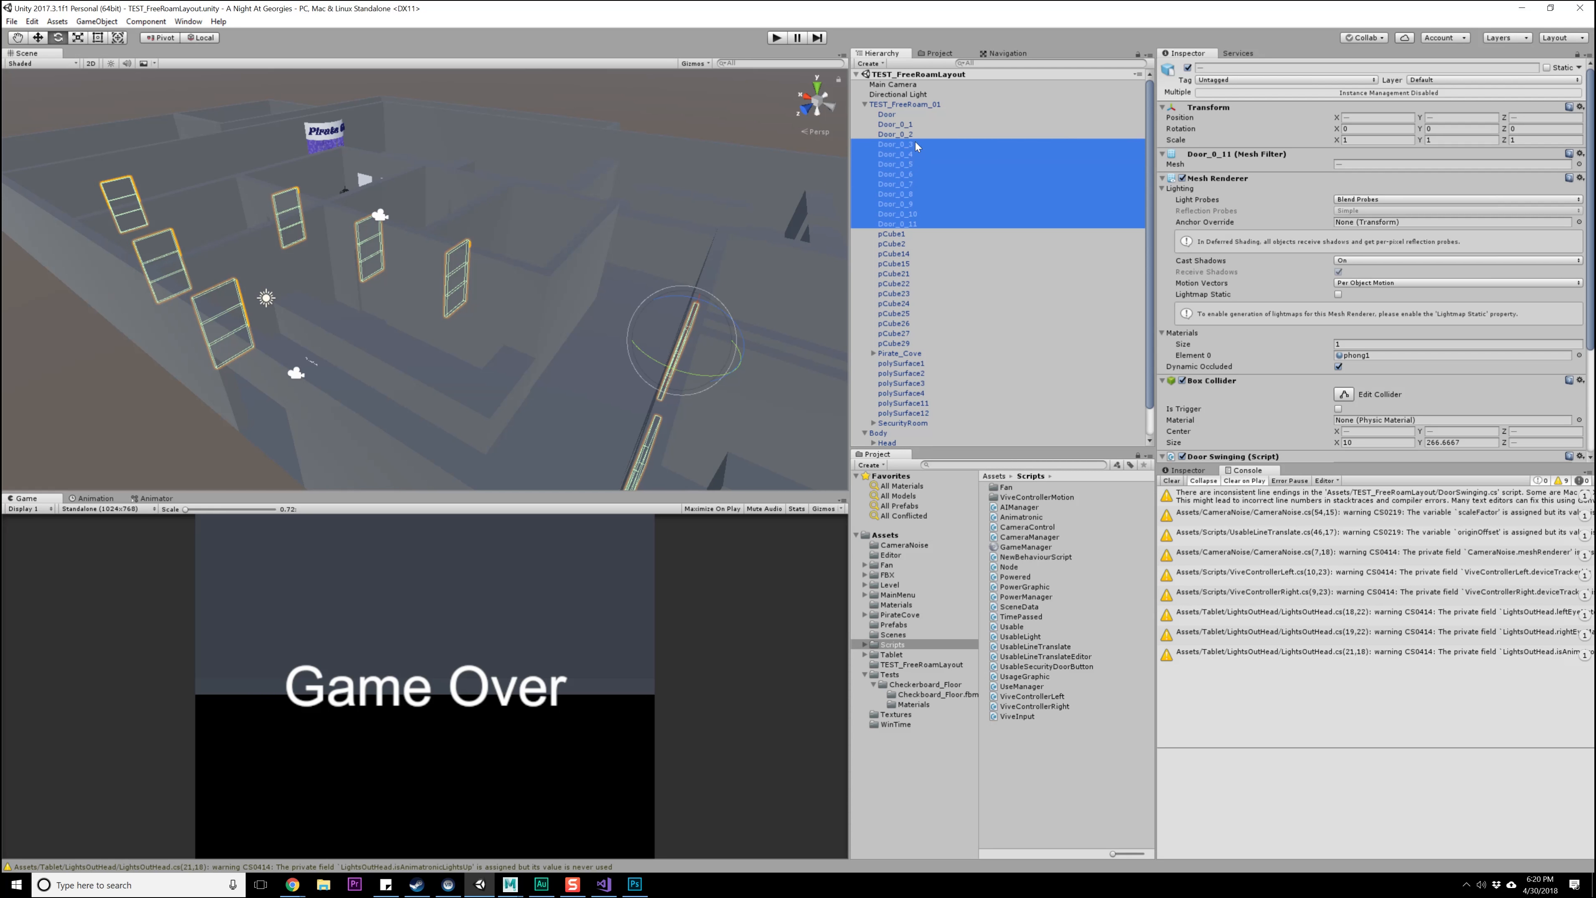
ctrl+click(910, 141)
alt+drag(612, 292, 467, 296)
click(1512, 442)
text(124.7)
key(BackSpace)
key(BackSpace)
key(BackSpace)
key(BackSpace)
key(BackSpace)
text(44)
key(ctrl+z)
- Set the trigger collider's Z size to 59.25 and Z center to 25 on Door_0_4 through Door_0_11
scroll(1241, 420, down, 4)
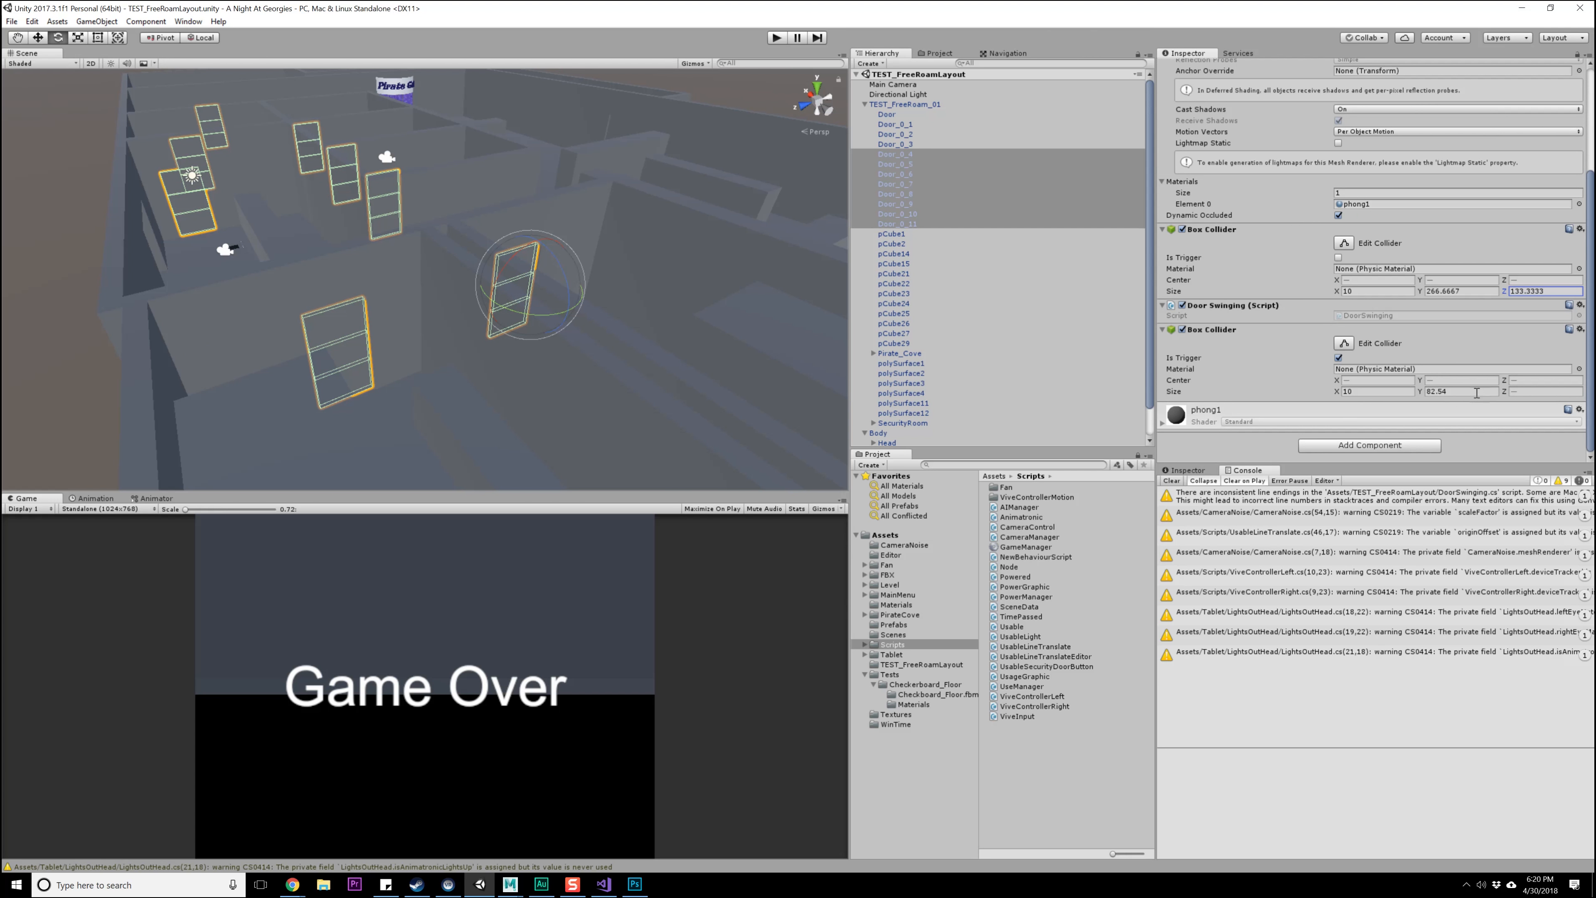
click(1339, 391)
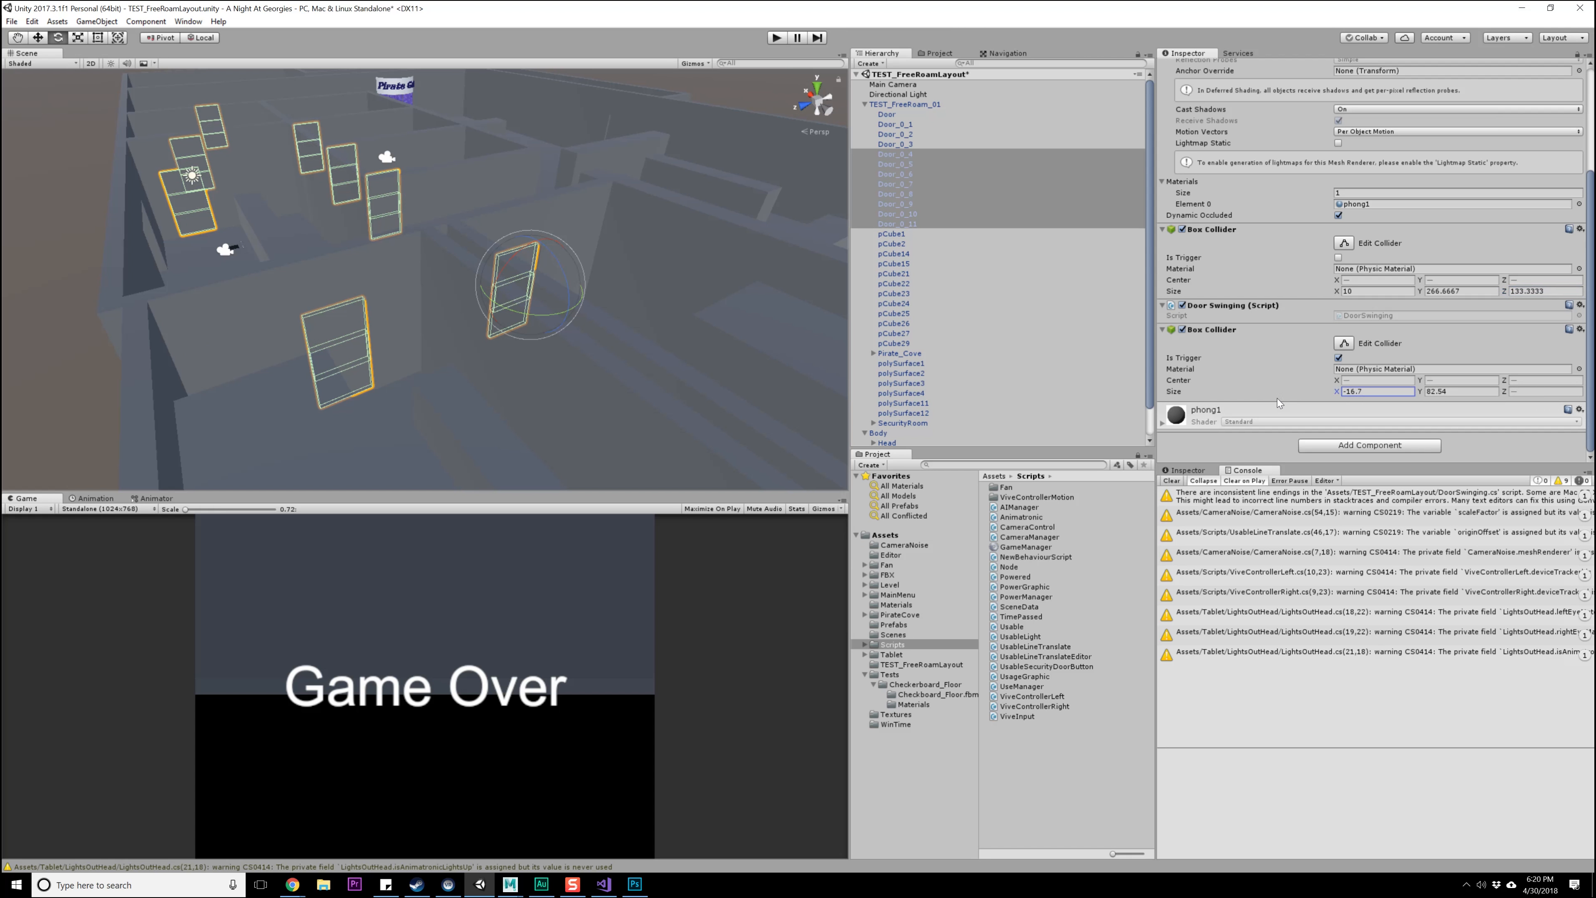
click(1536, 391)
text(64.77)
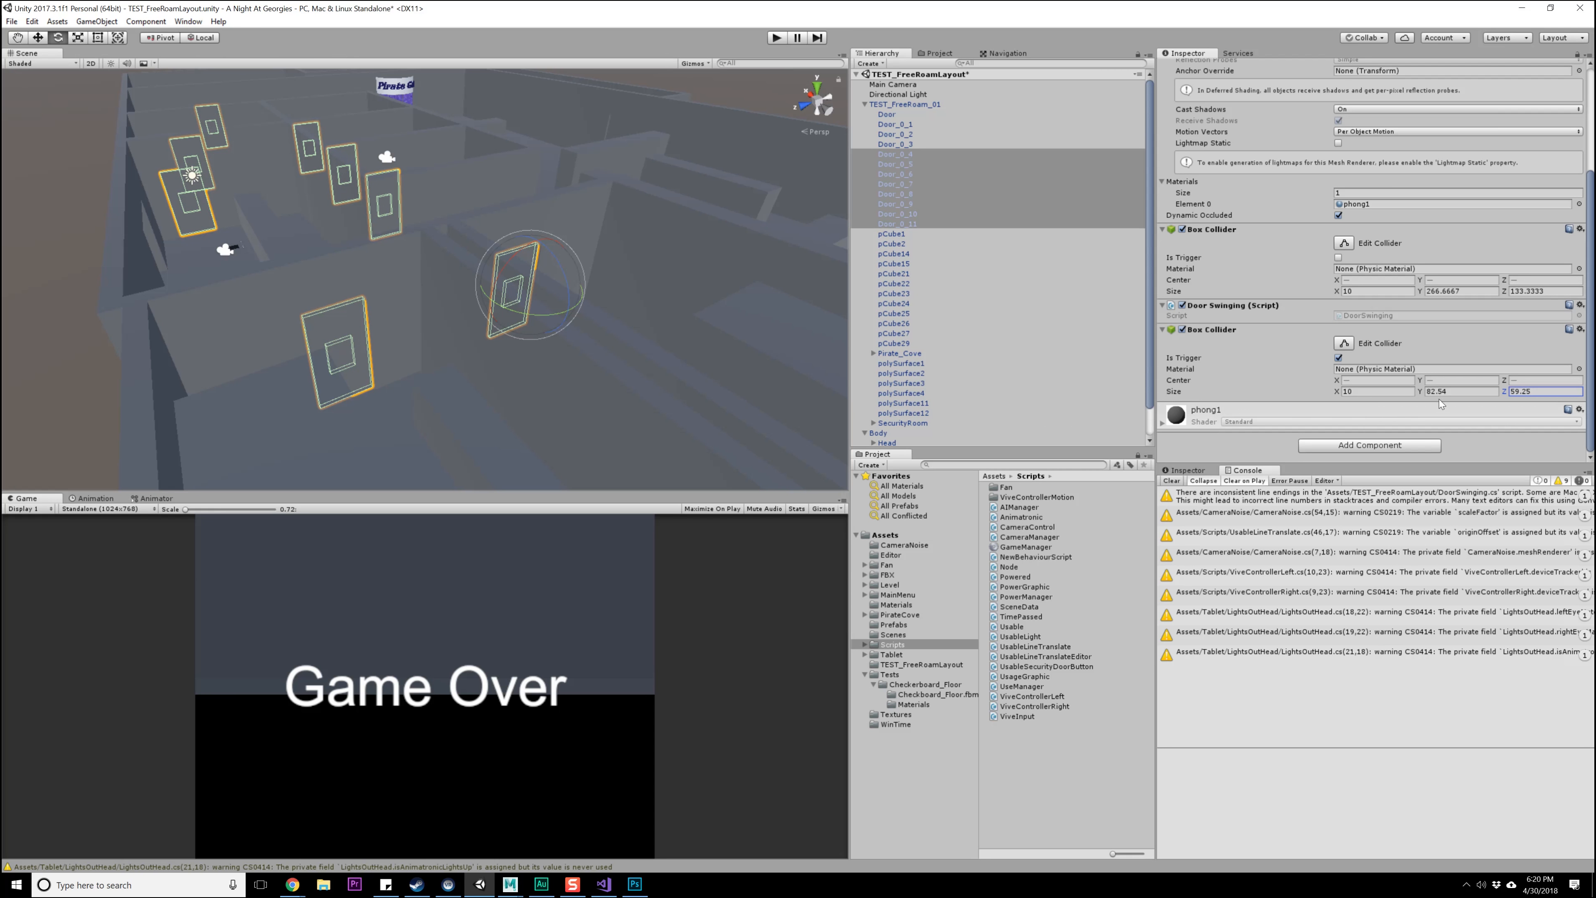
drag(1504, 380, 1439, 400)
- Deselect Door_0_10 and Door_0_11, lower the Z center of the trigger collider on Door_0_4 through Door_0_9, and save the scene
key(q)
scroll(652, 371, down, 5)
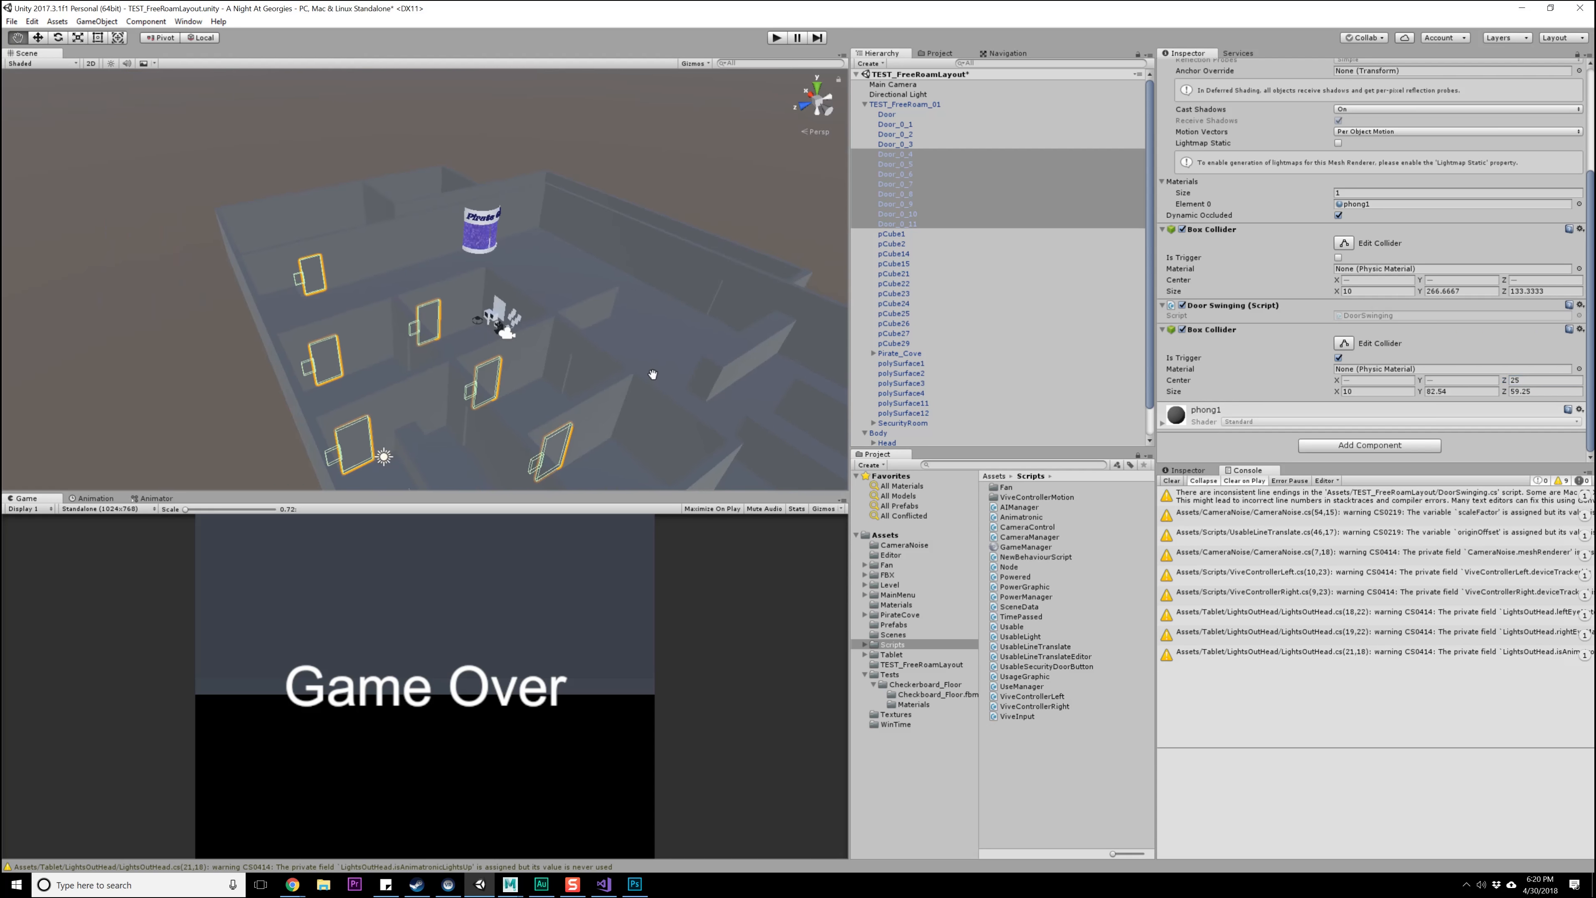
alt+drag(565, 339, 534, 476)
key(e)
ctrl+click(373, 441)
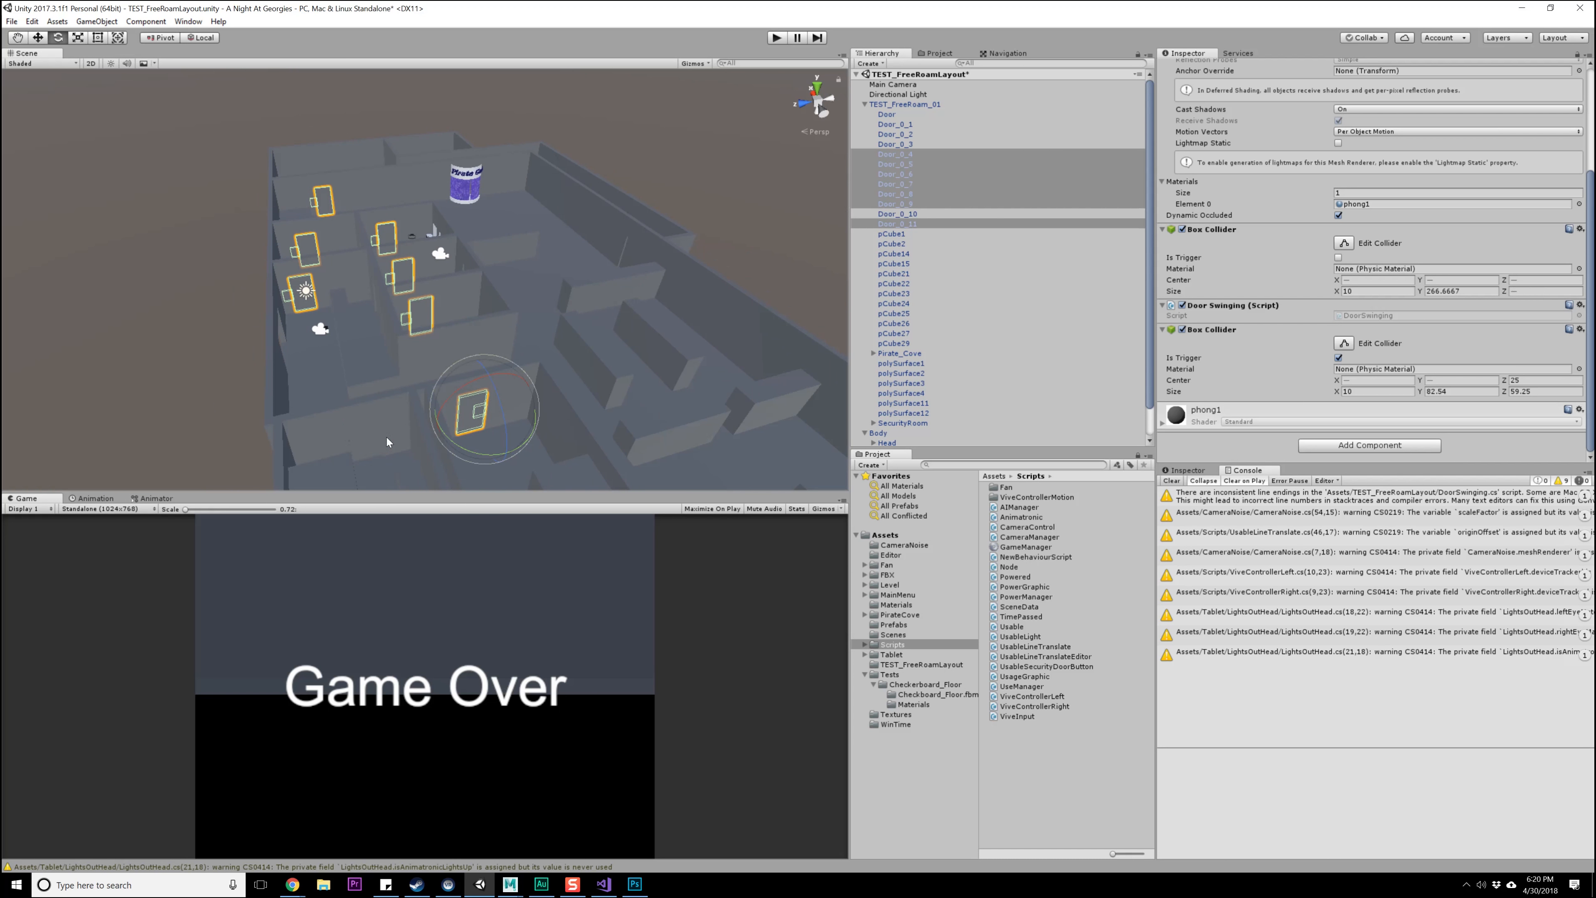
ctrl+click(919, 224)
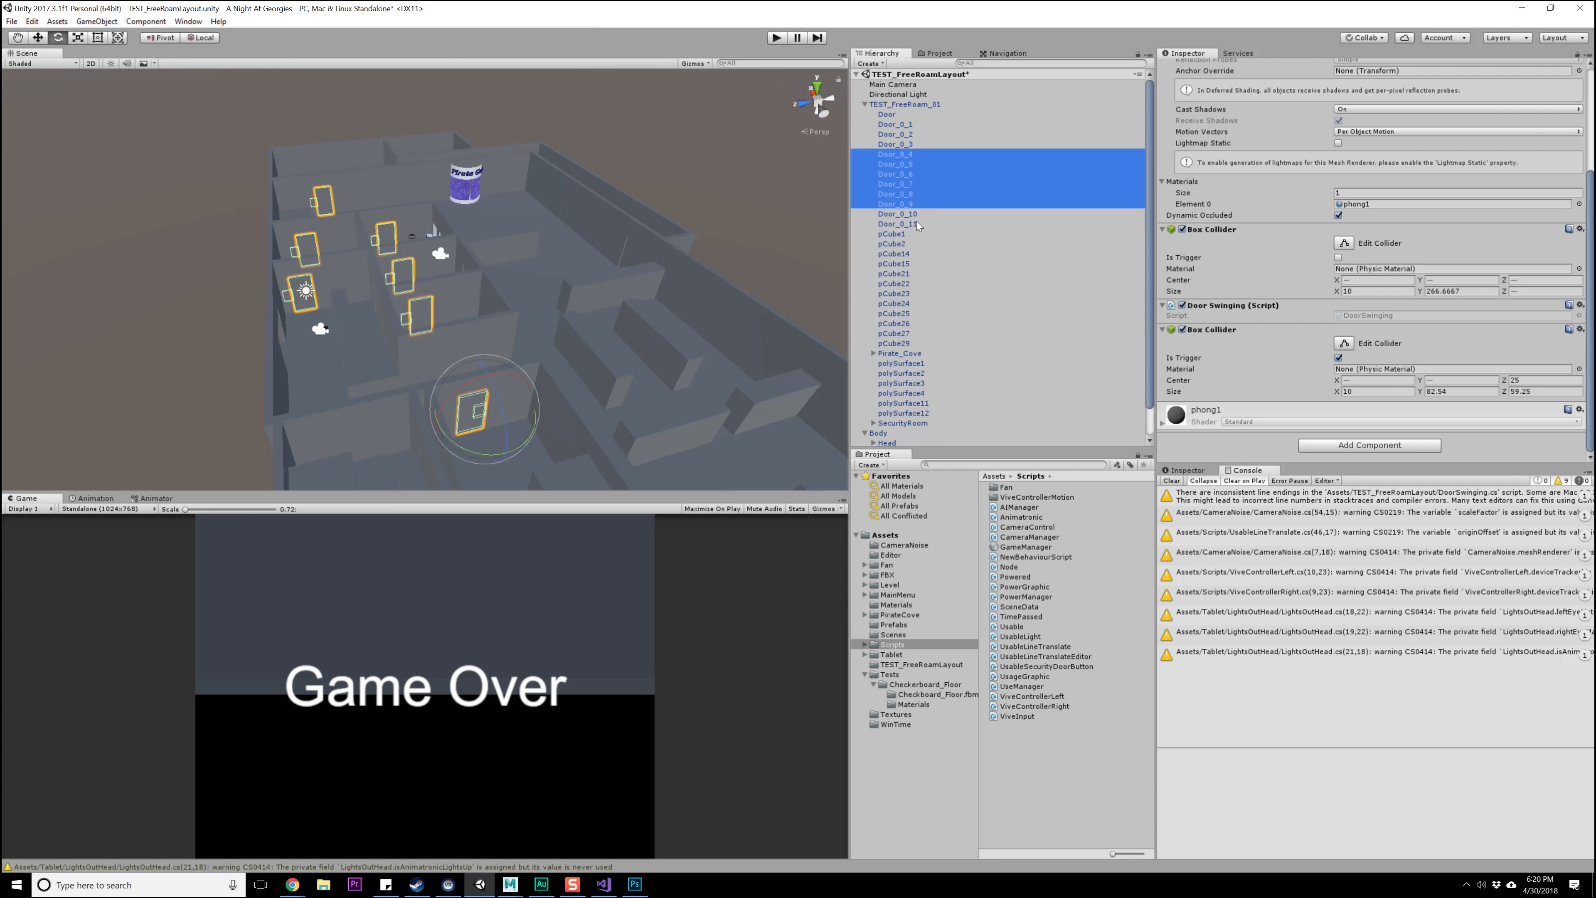
scroll(571, 345, up, 3)
scroll(571, 340, up, 3)
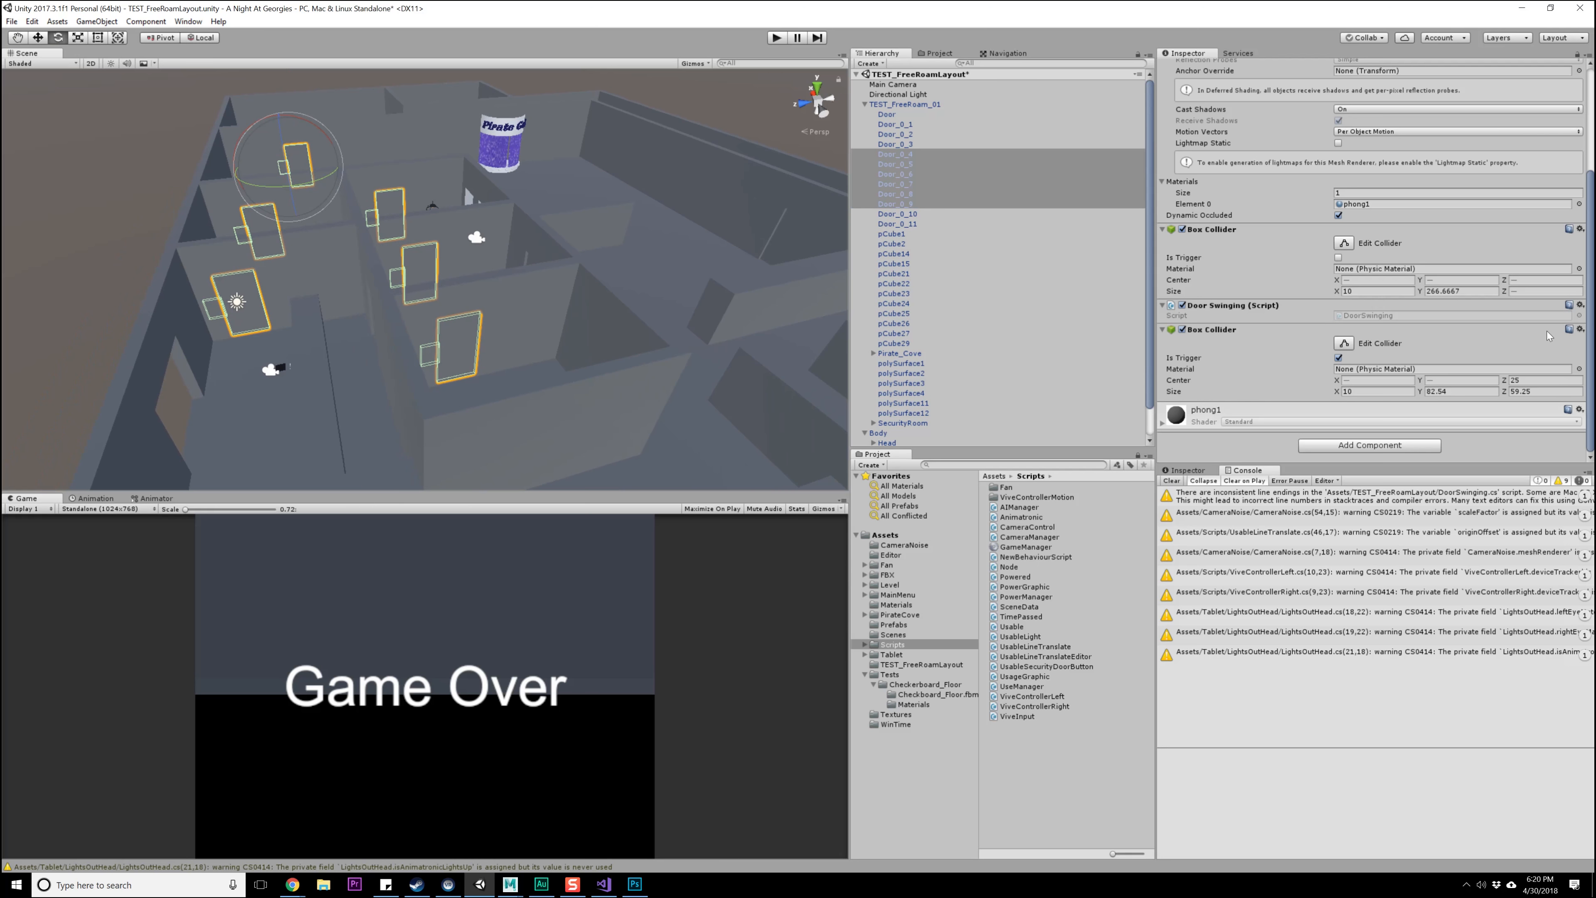
drag(1503, 387, 1162, 394)
key(ctrl+s)
- Select Door and Door_0_2 and set their trigger collider's X size to 63.3 and X center to 101.3
click(566, 352)
alt+drag(560, 363, 518, 338)
shift+click(445, 303)
scroll(1303, 354, down, 5)
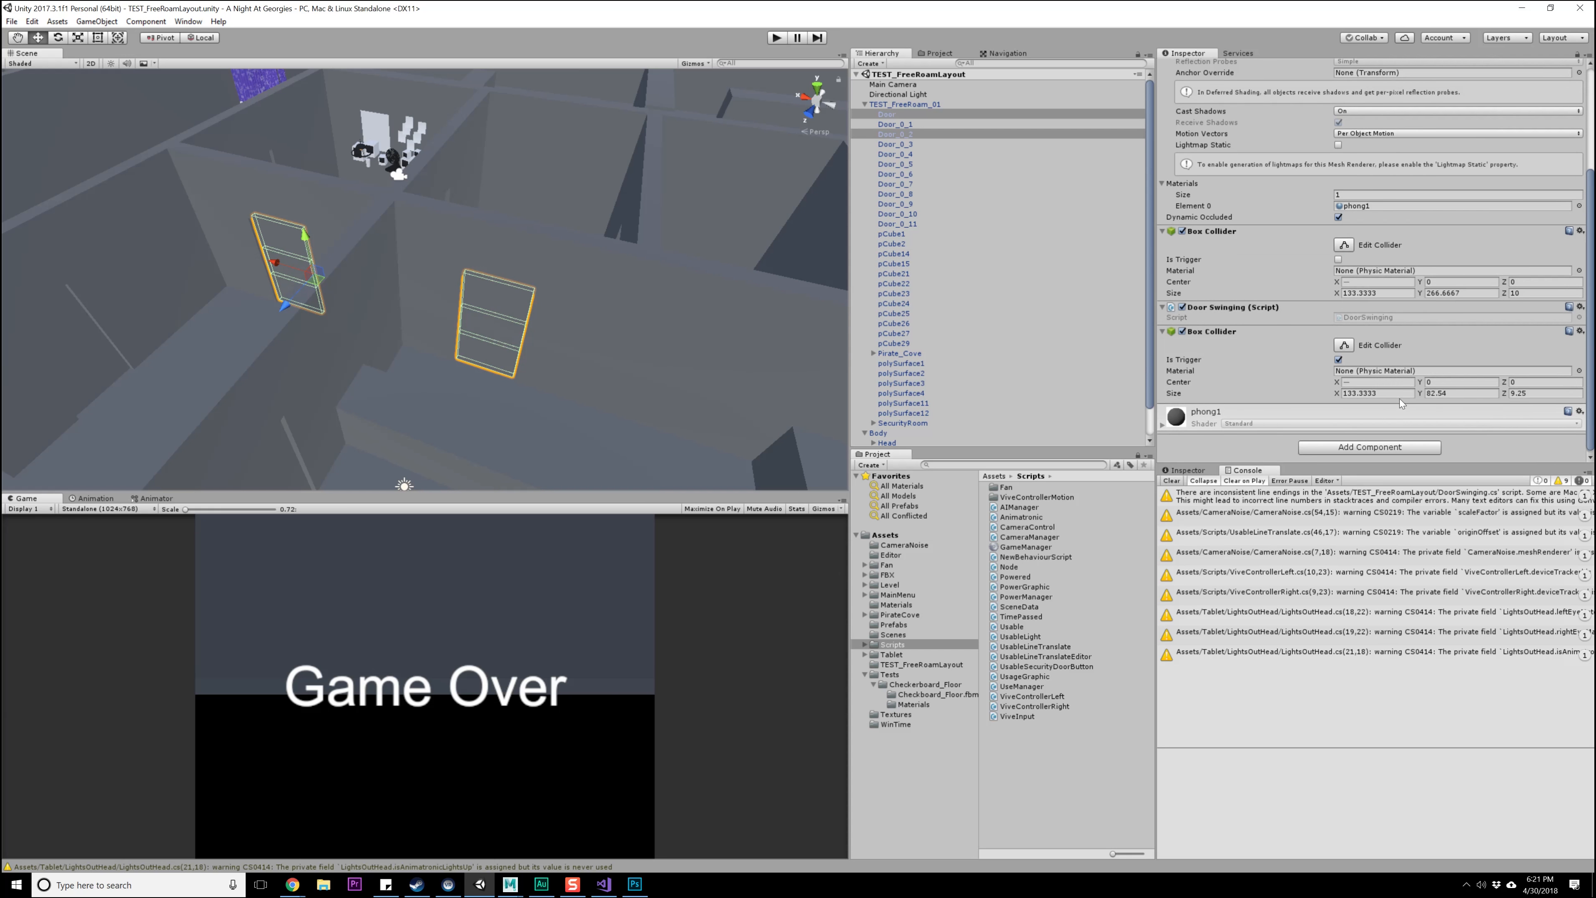
click(1374, 394)
text(134.7)
drag(1344, 396, 1047, 402)
drag(1336, 380, 1401, 409)
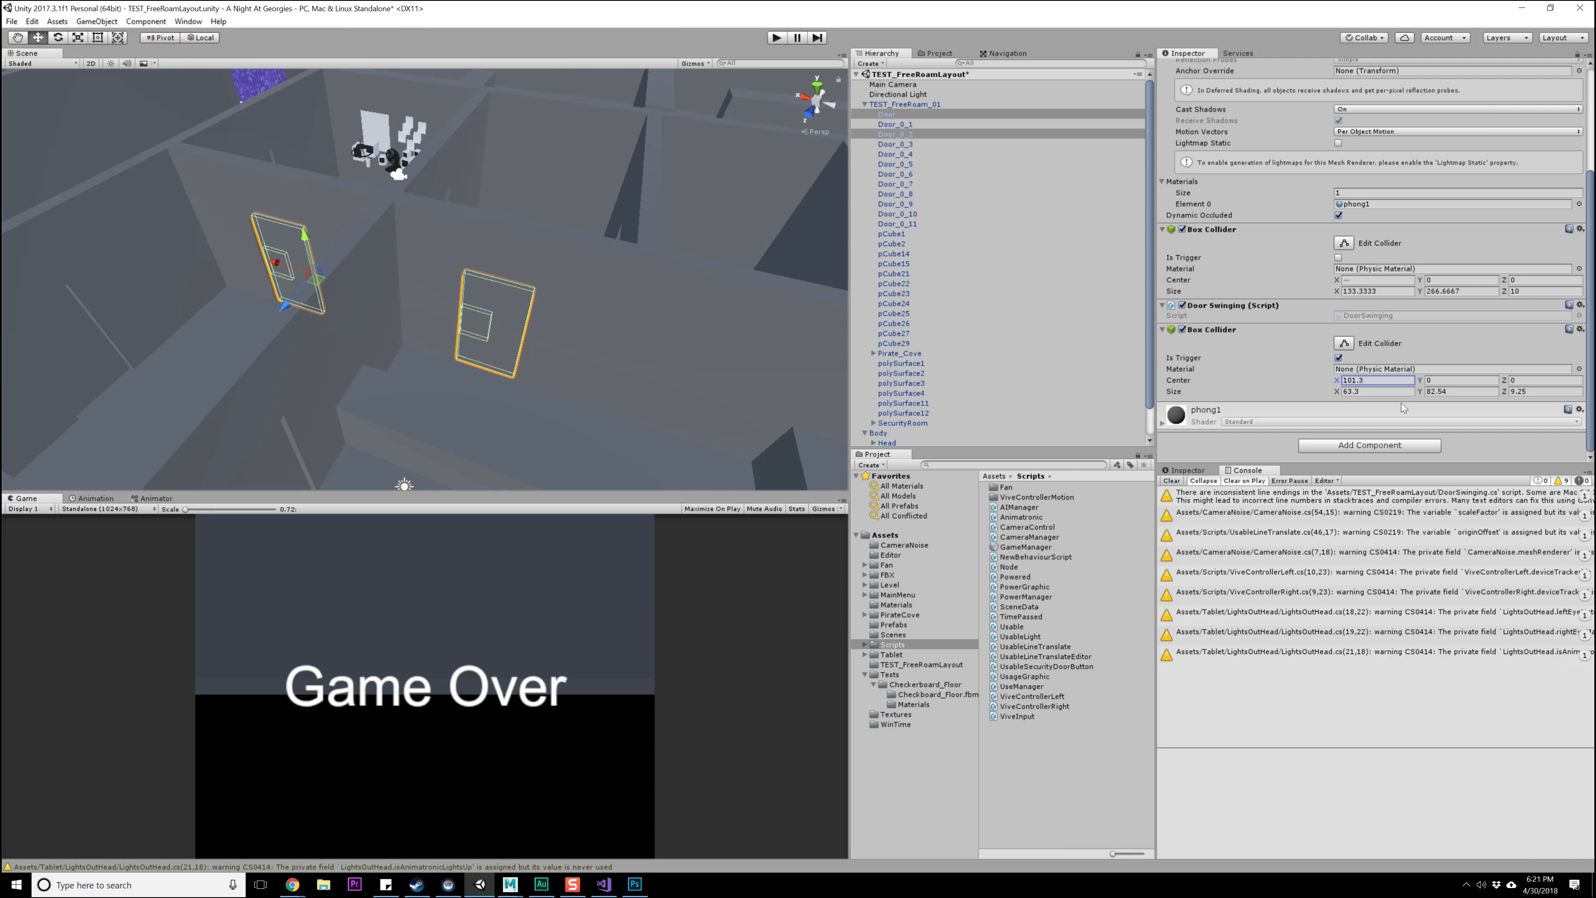
- Set Door_0_1's trigger collider to 64.3 in X size and shift its X center toward the door's free edge
click(490, 305)
click(490, 305)
alt+drag(493, 303, 654, 308)
click(462, 328)
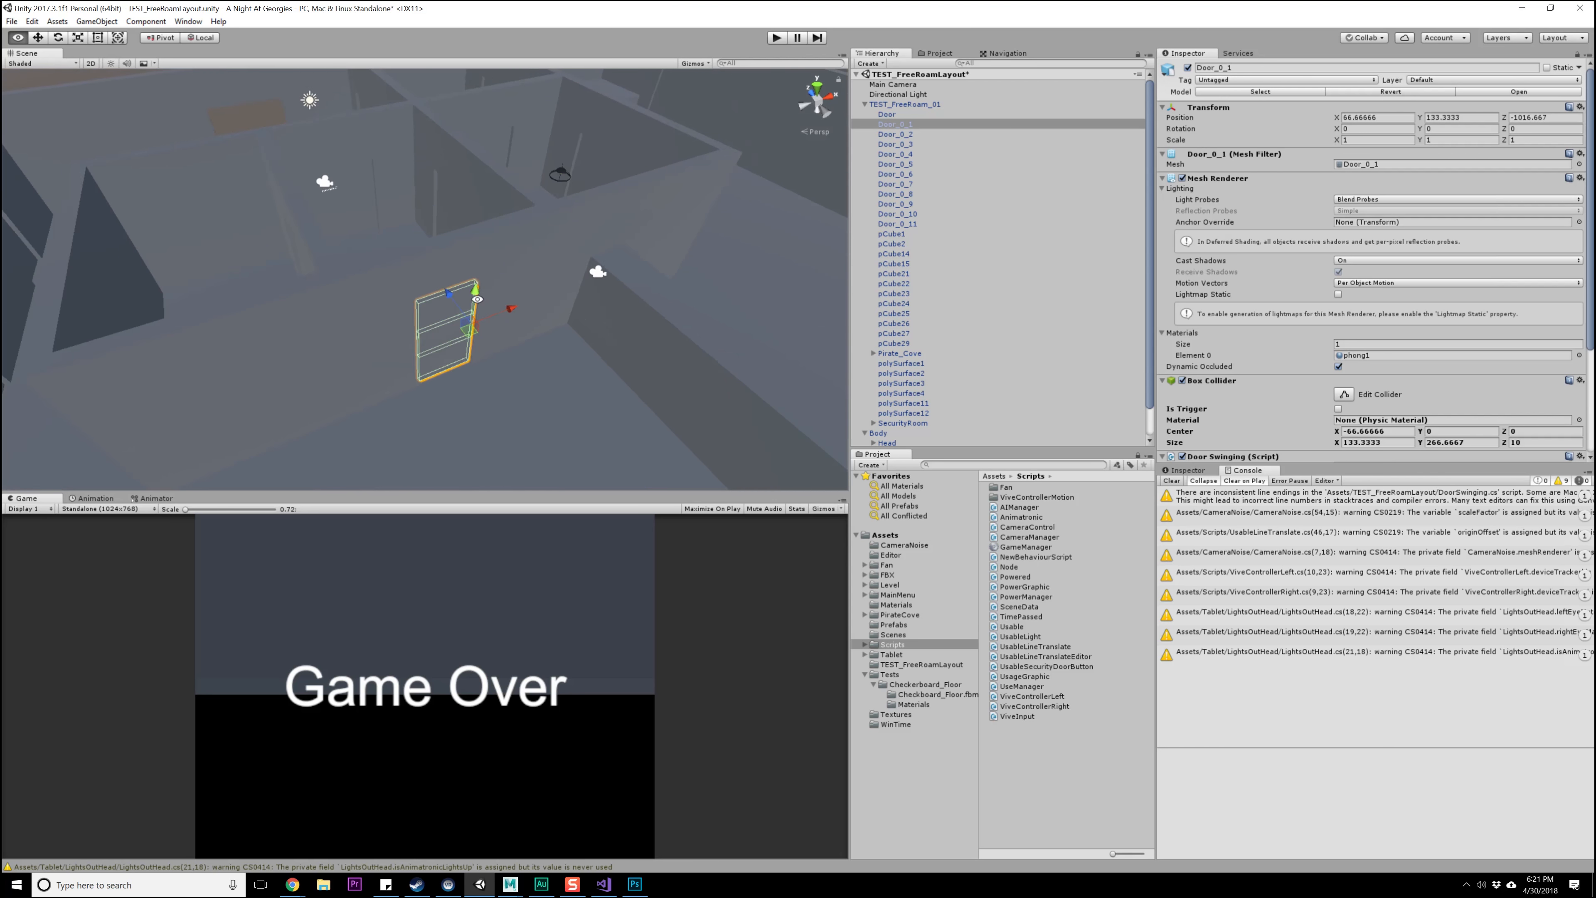
scroll(414, 299, up, 3)
alt+drag(413, 299, 574, 314)
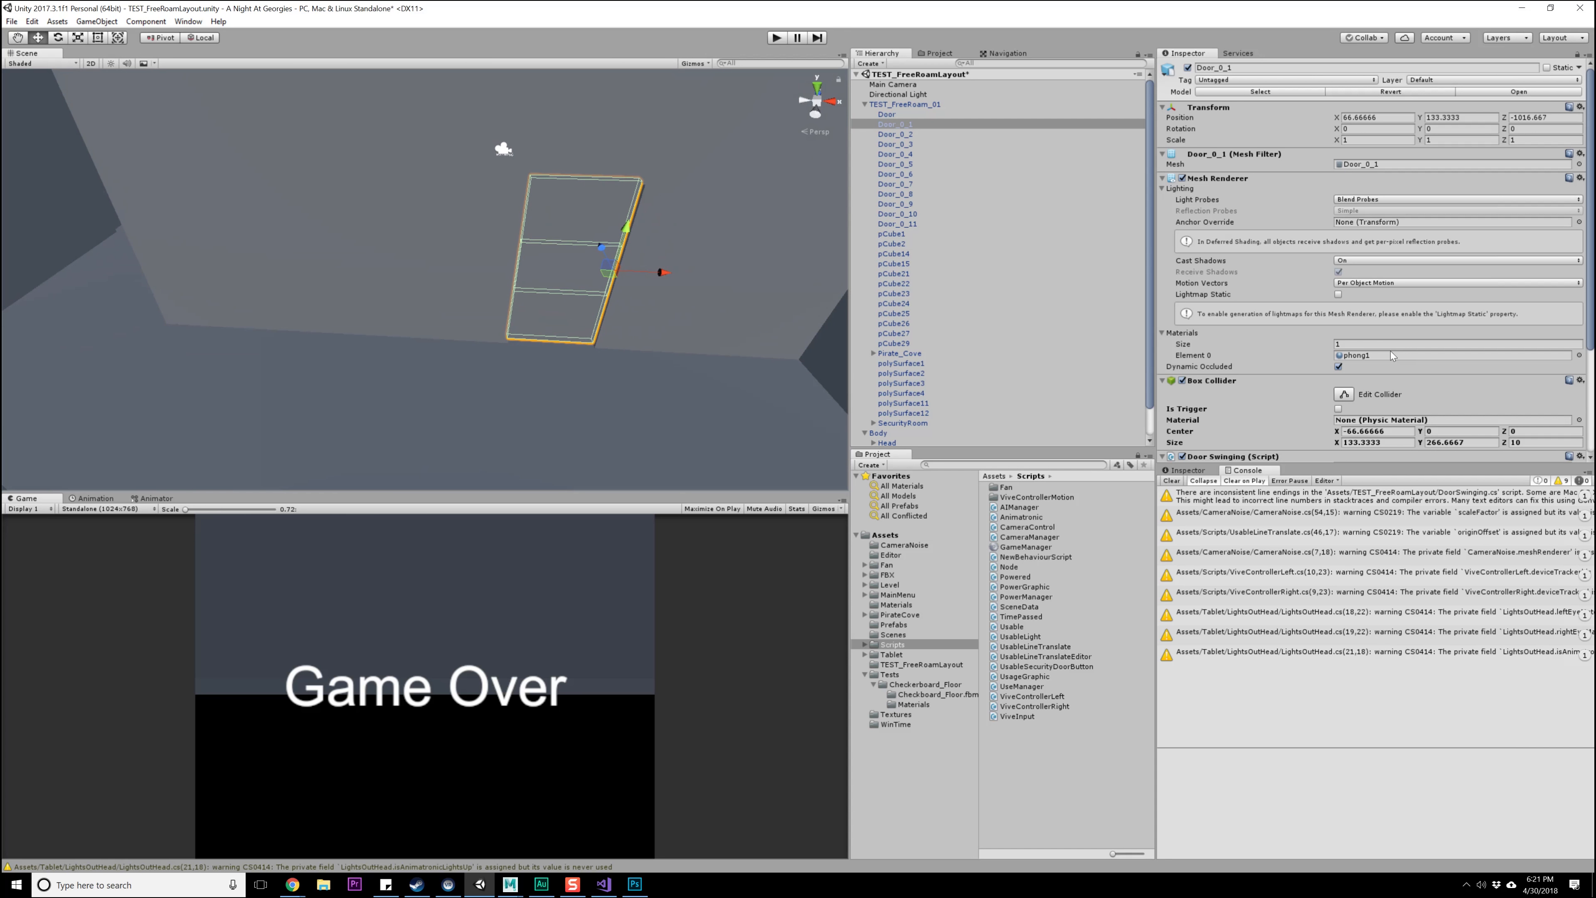
scroll(1421, 381, down, 3)
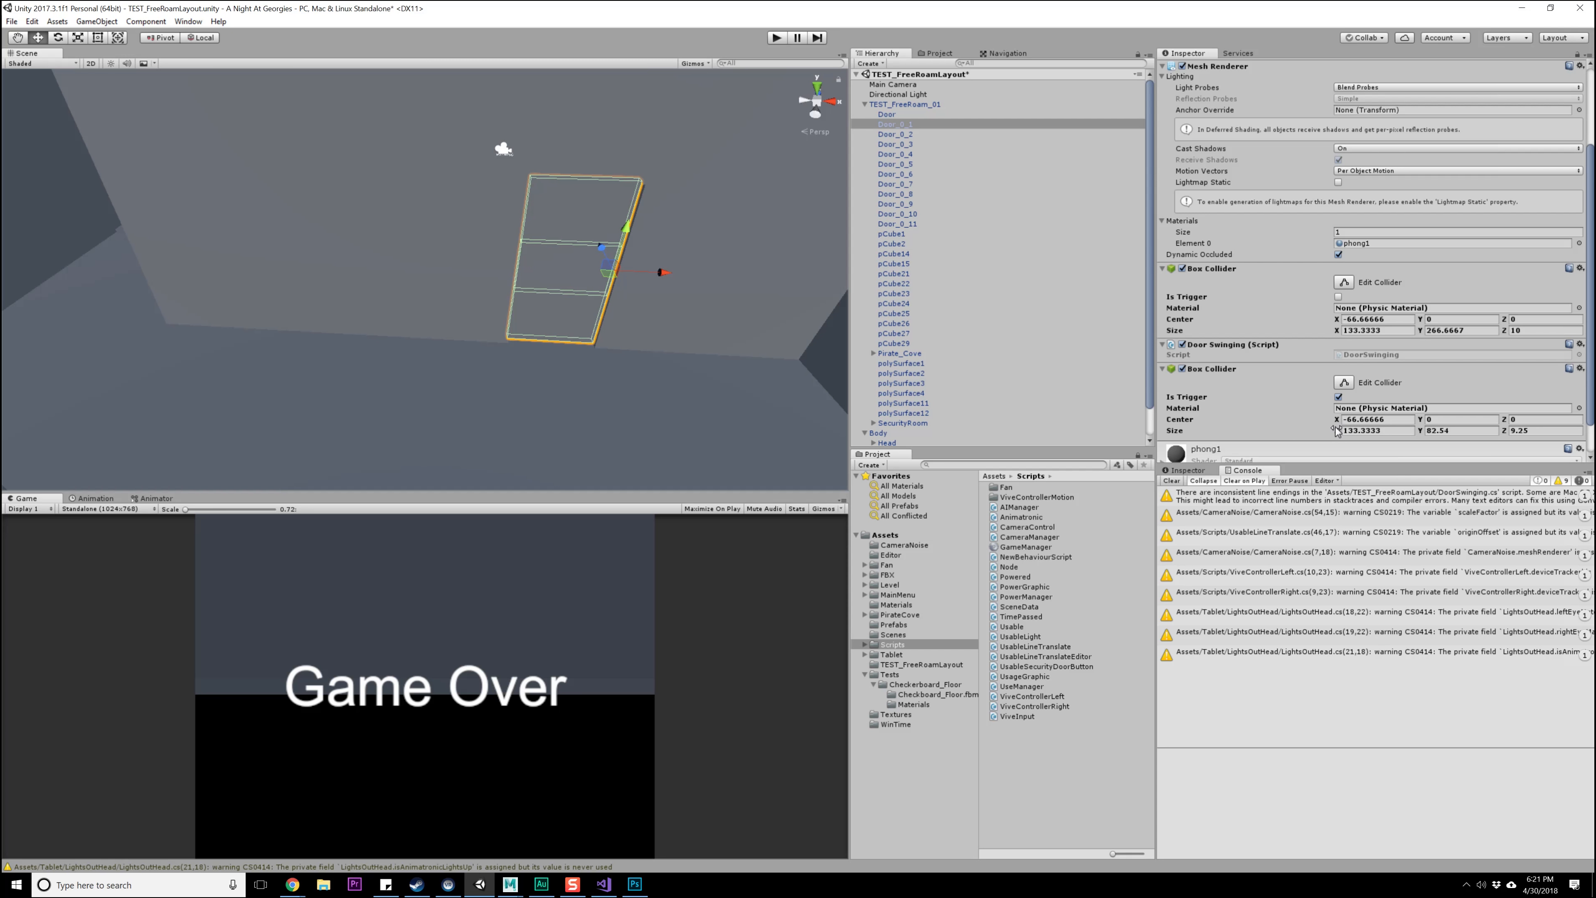
drag(1336, 422, 1169, 433)
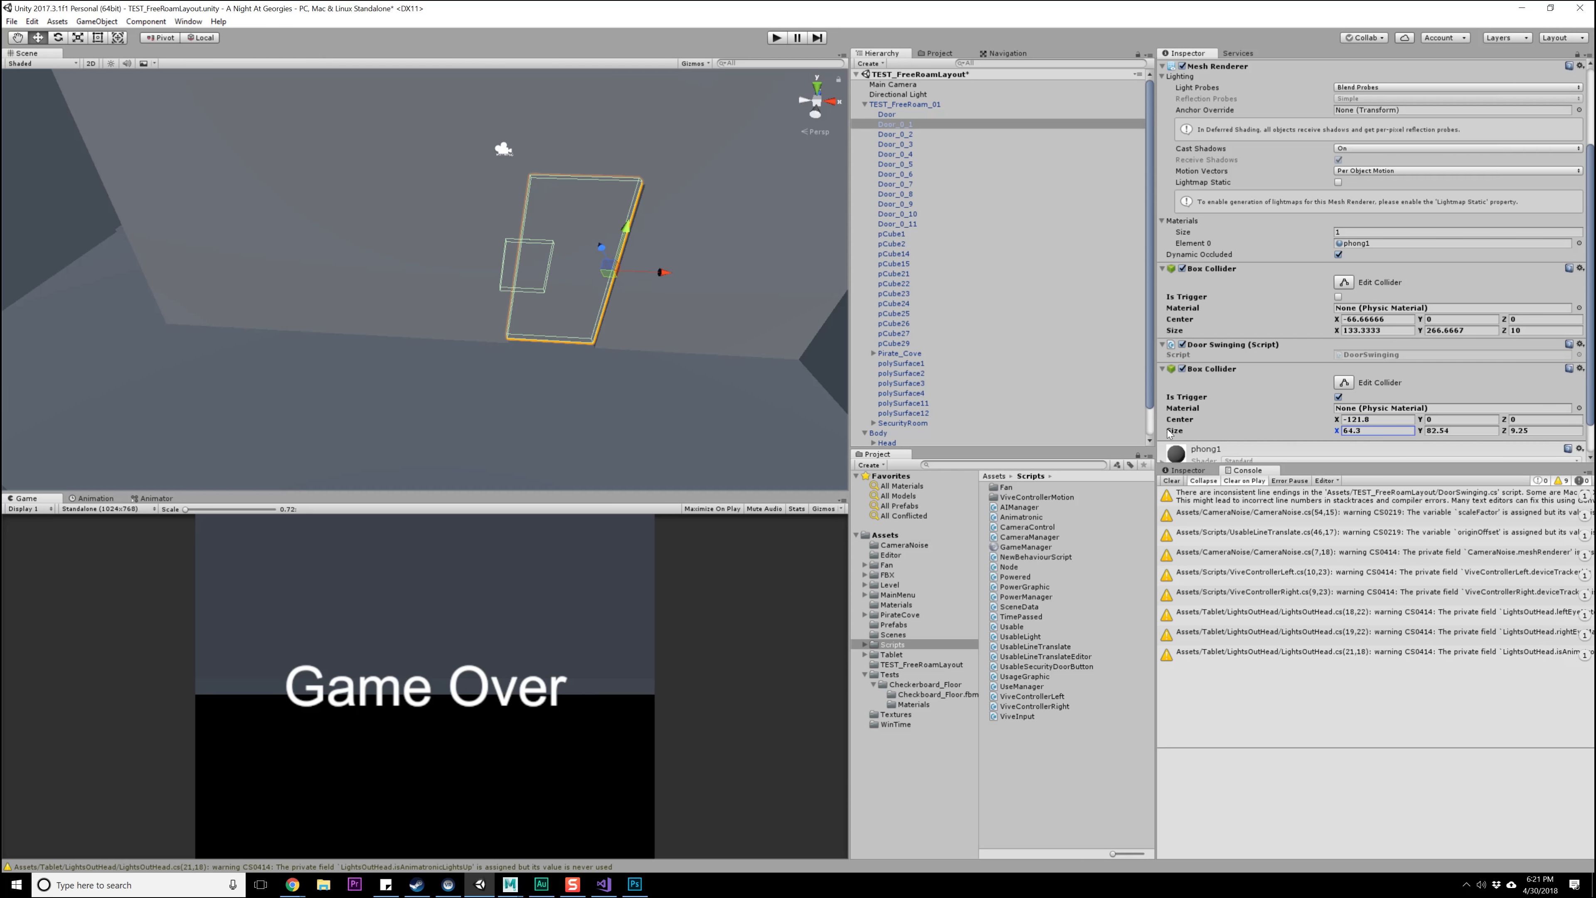
drag(1336, 421, 1392, 433)
- Examine the trigger collider placement on the individual doors around the level
middle_drag(582, 205, 506, 328)
scroll(506, 328, down, 6)
alt+drag(506, 328, 536, 231)
click(471, 310)
click(472, 310)
click(448, 260)
click(448, 260)
click(442, 185)
click(442, 186)
click(456, 257)
click(456, 256)
click(447, 254)
click(447, 254)
click(612, 161)
click(612, 160)
alt+drag(613, 160, 435, 227)
click(565, 327)
click(565, 327)
- Select Door_0_10 and Door_0_11, set their trigger collider's Z size to 76.2 and Z center to 101.1, and clear the selection
click(634, 278)
click(634, 278)
ctrl+click(434, 221)
ctrl+click(431, 215)
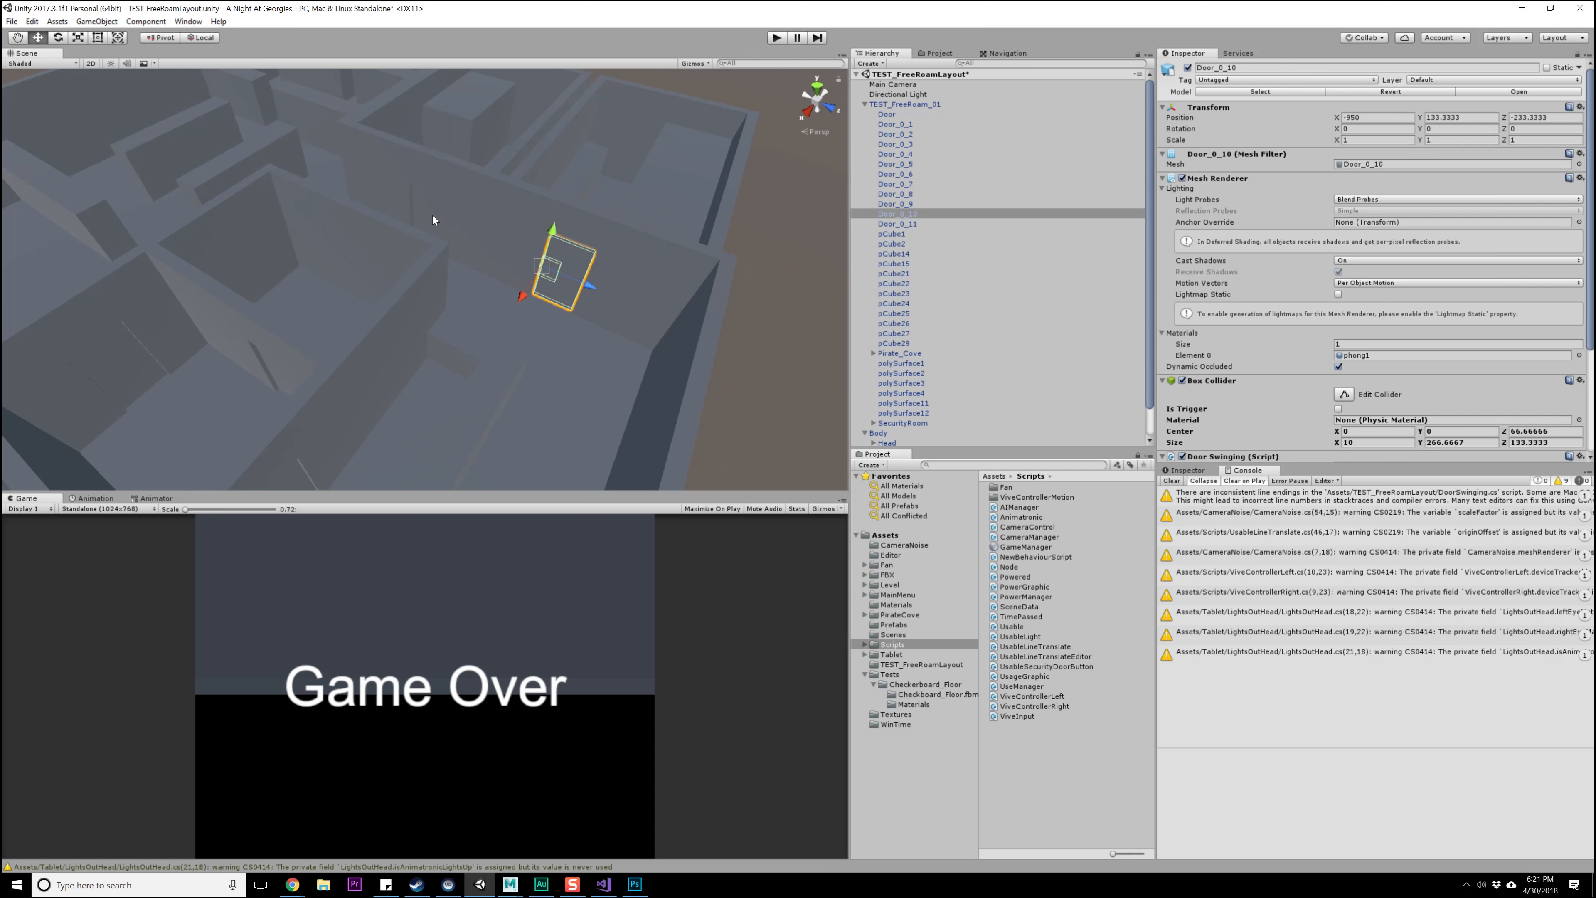
ctrl+click(424, 208)
scroll(1361, 350, down, 4)
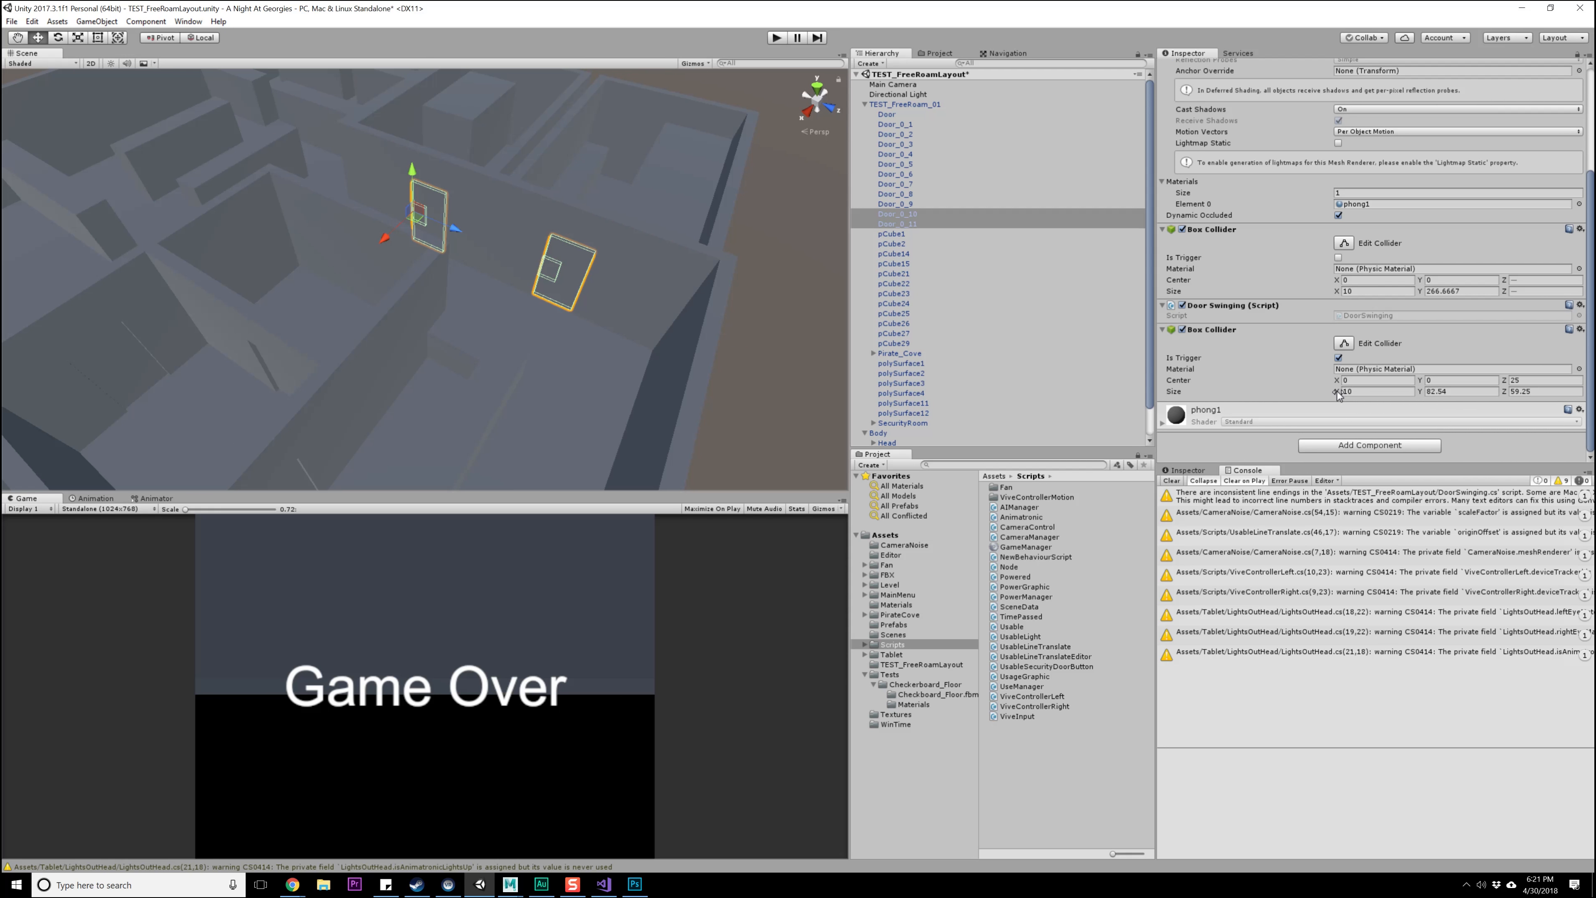
drag(1510, 394, 1540, 376)
drag(1504, 382, 129, 421)
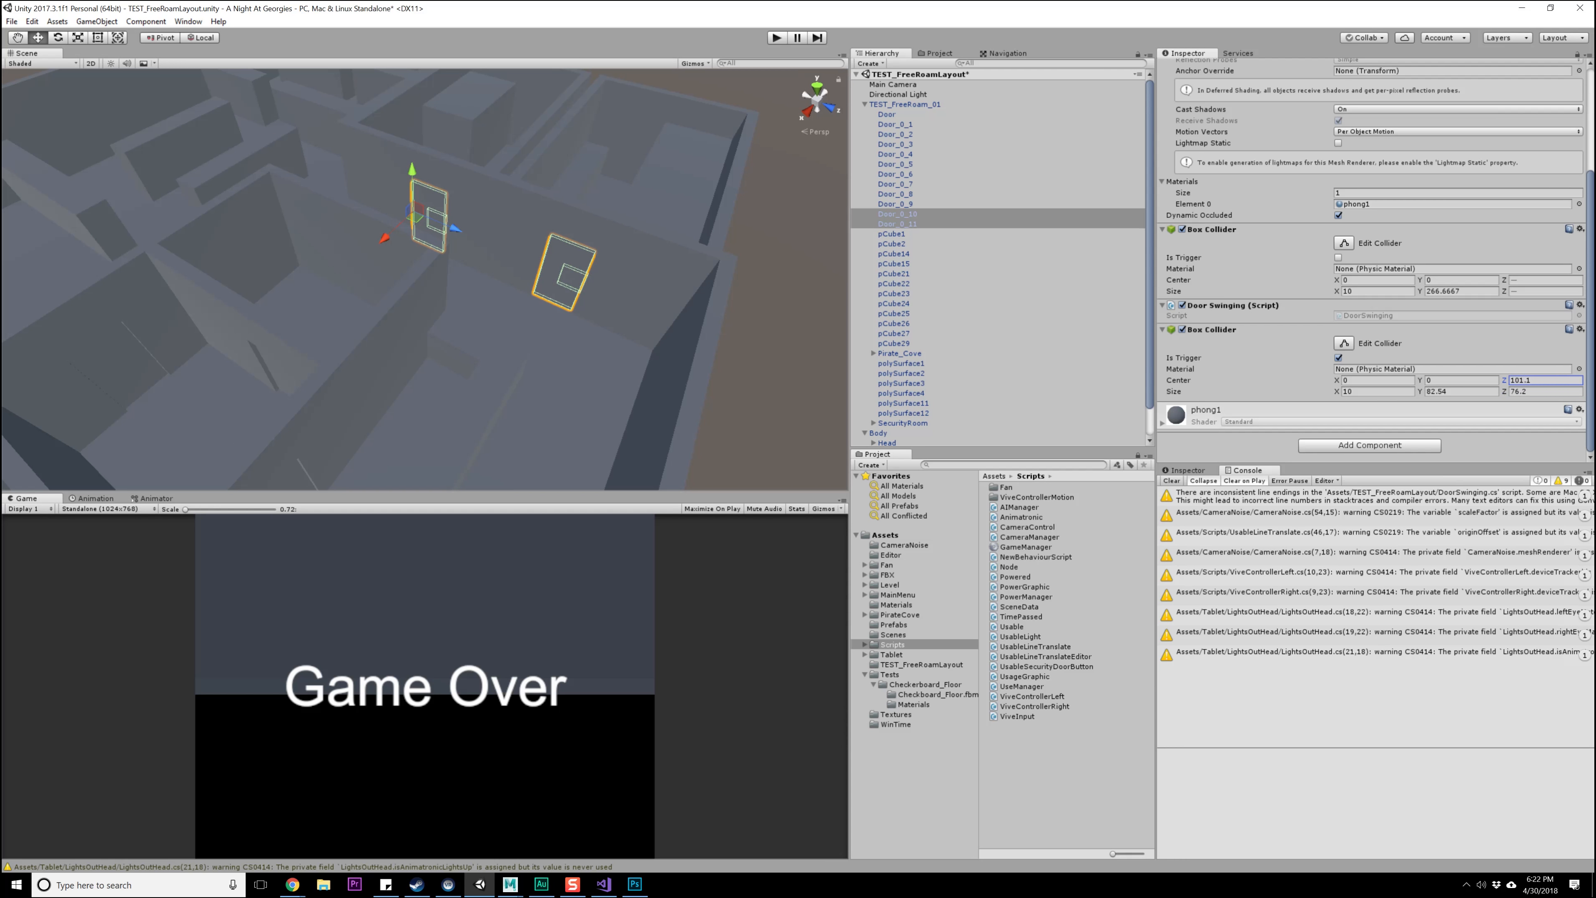
right_drag(290, 288, 415, 285)
right_drag(514, 301, 573, 284)
click(637, 183)
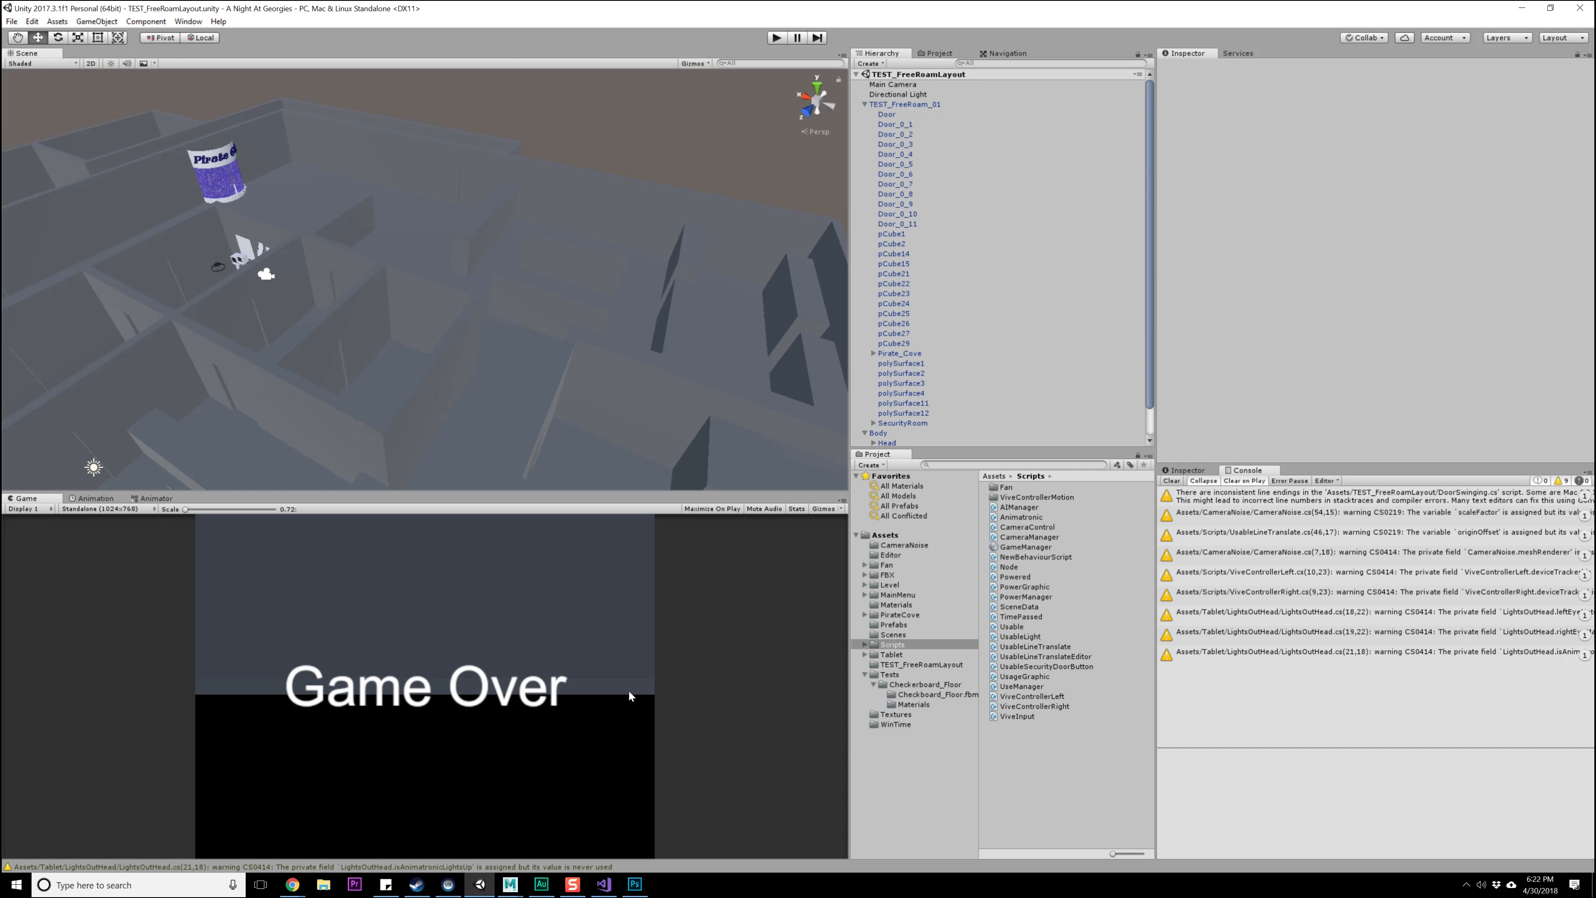
- Select all doors from Door to Door_0_11 and review their shared collider and Door Swinging components
click(911, 213)
click(905, 124)
click(904, 115)
shift+click(912, 224)
scroll(1341, 340, down, 4)
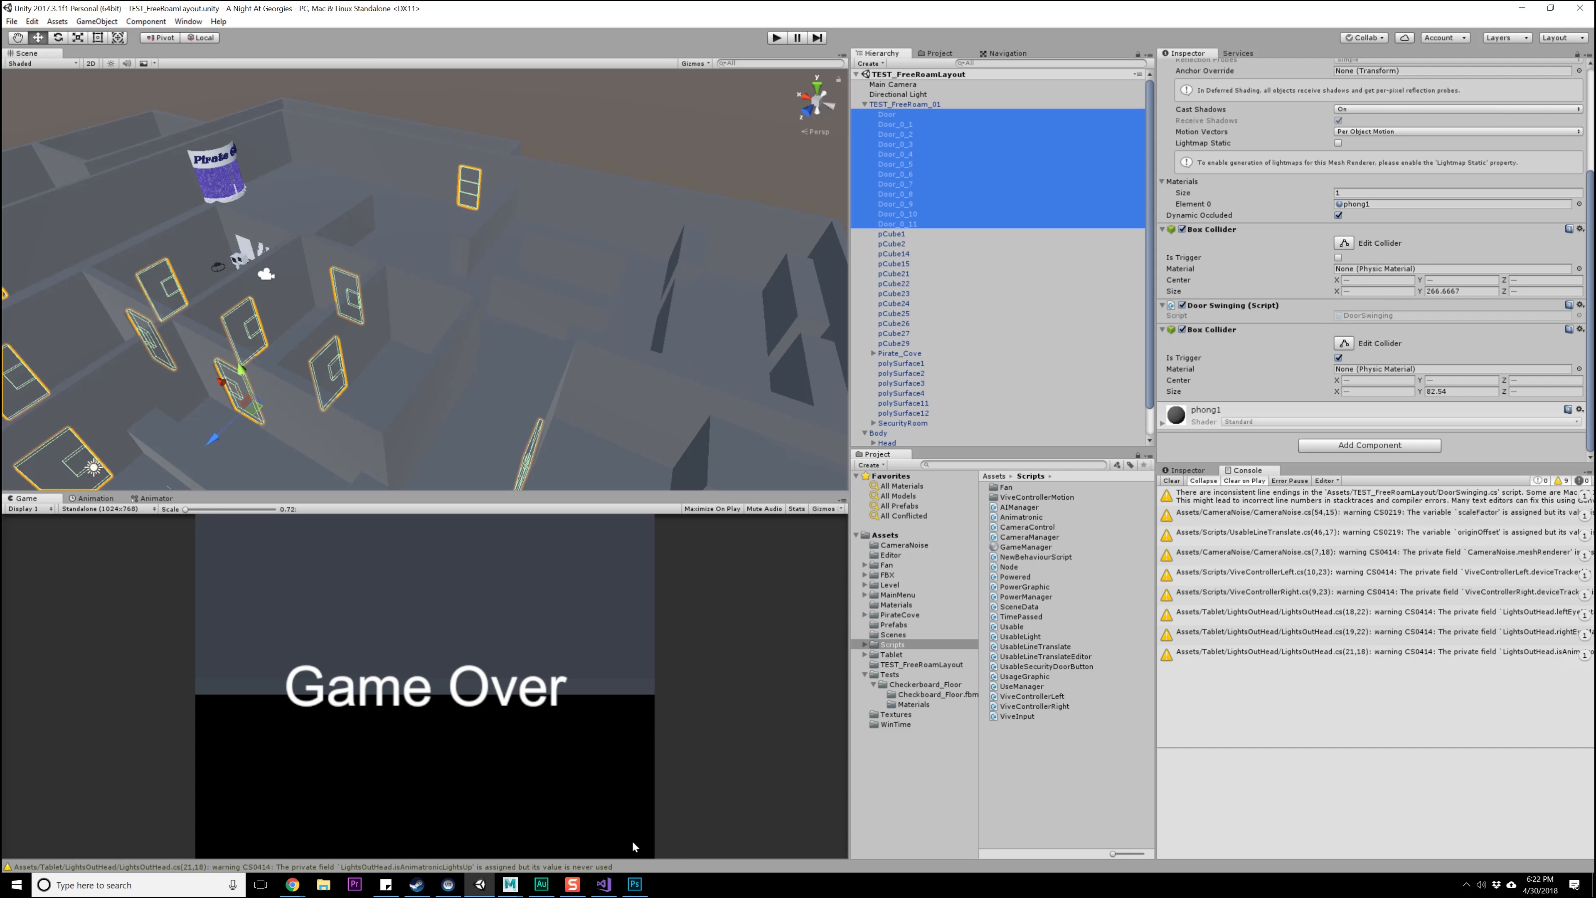
- Switch to Visual Studio and delete the NotImplementedException lines from UseEnd, UseStart and UseStay in DoorSwinging
click(604, 884)
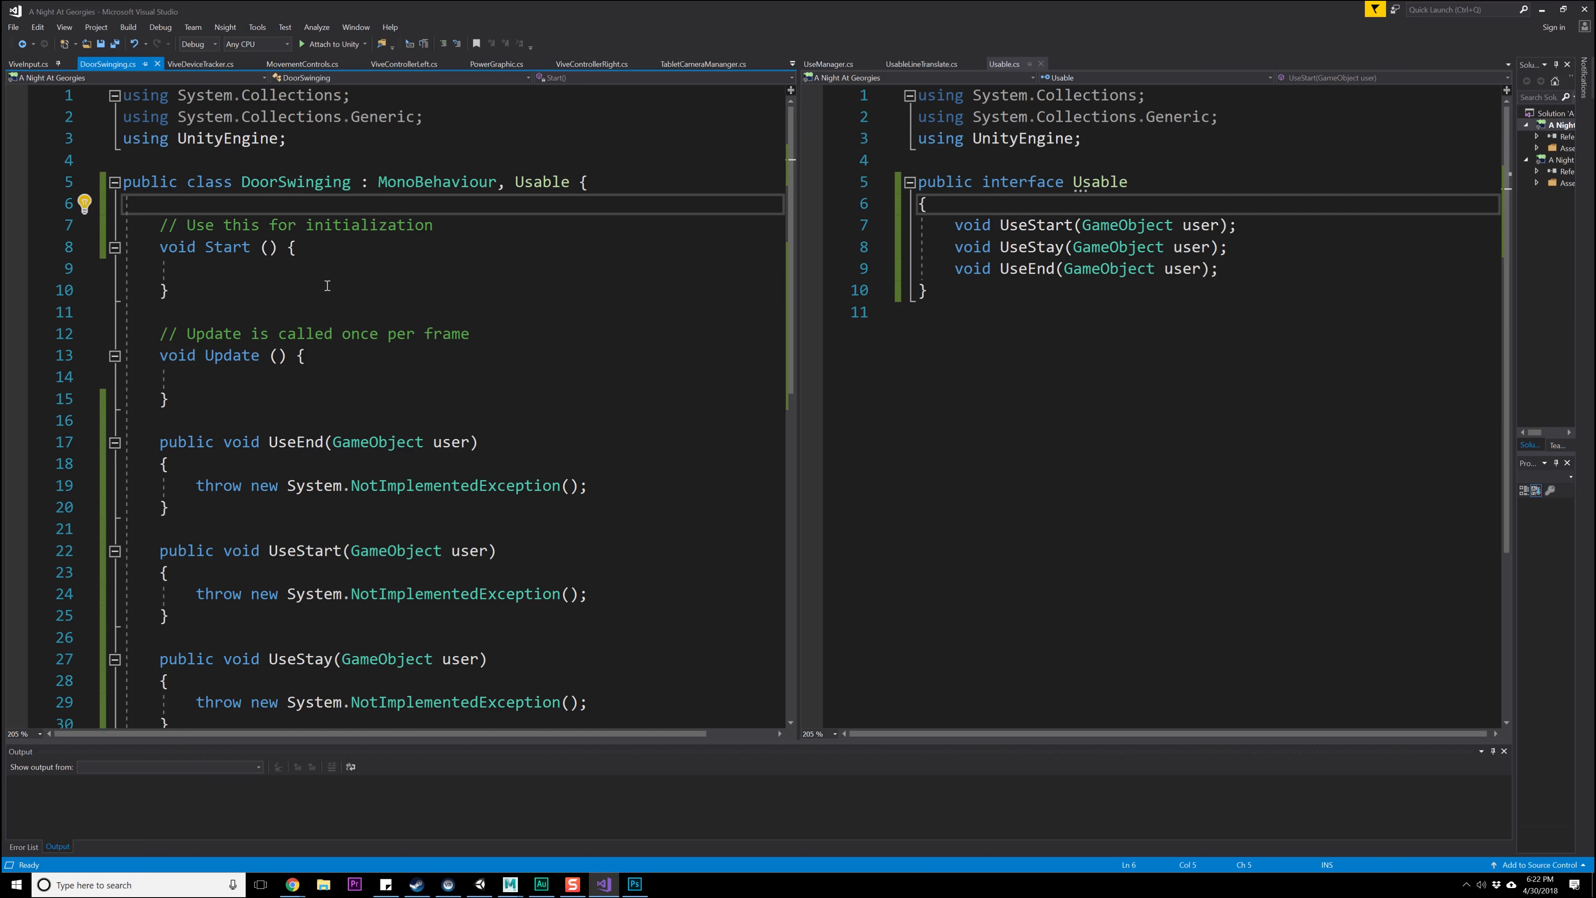
scroll(326, 286, down, 3)
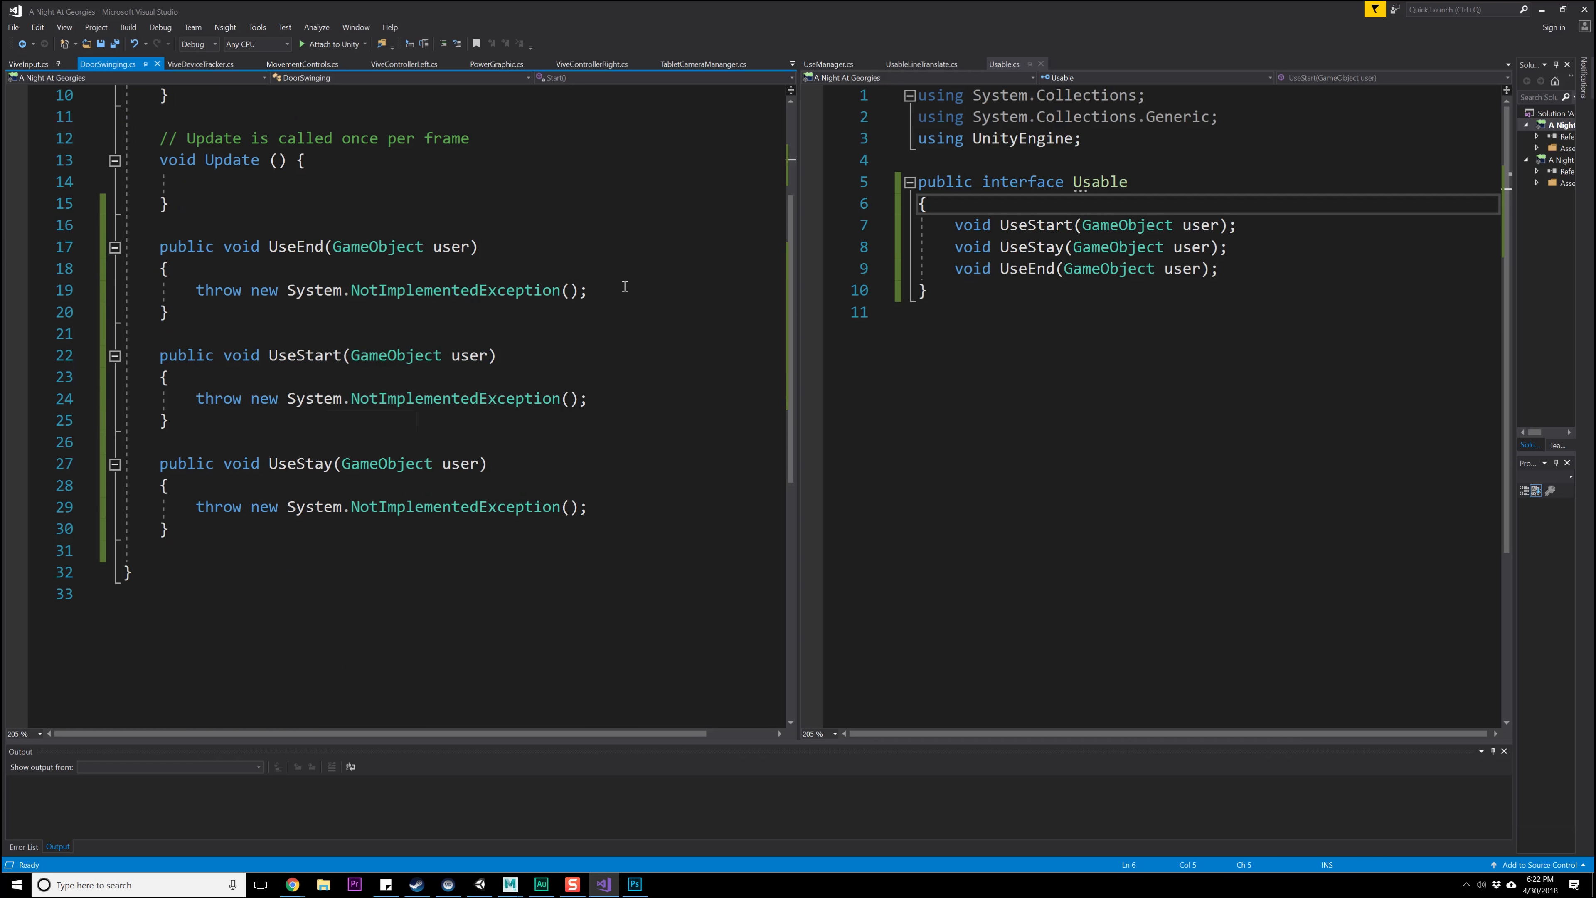
double_click(534, 292)
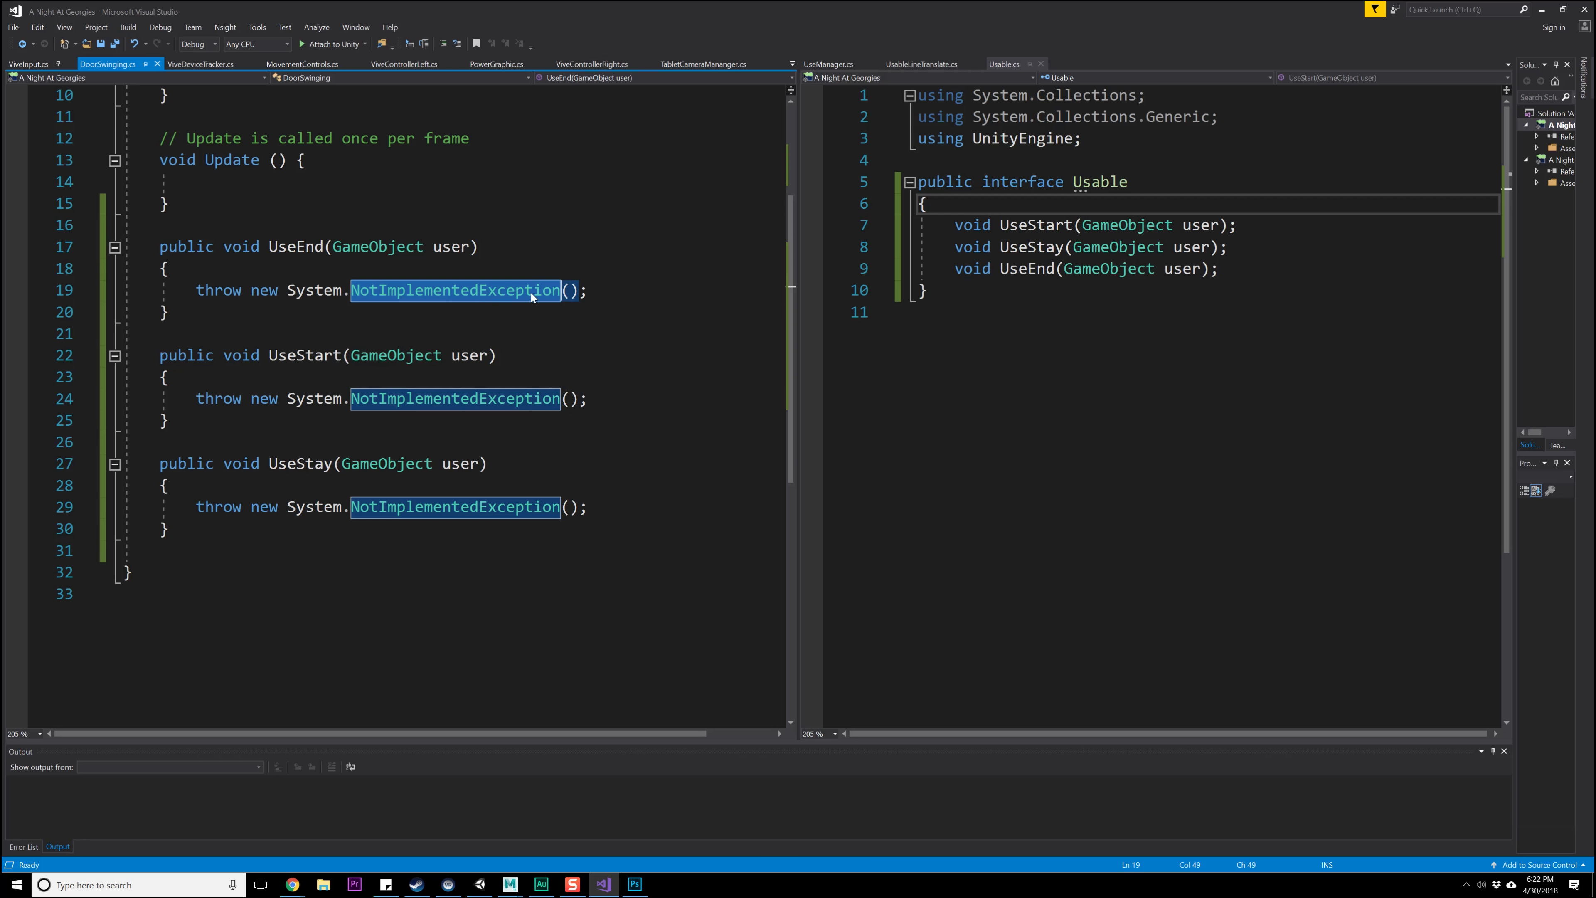
key(End)
key(shift+Home)
key(shift+Home)
key(BackSpace)
key(BackSpace)
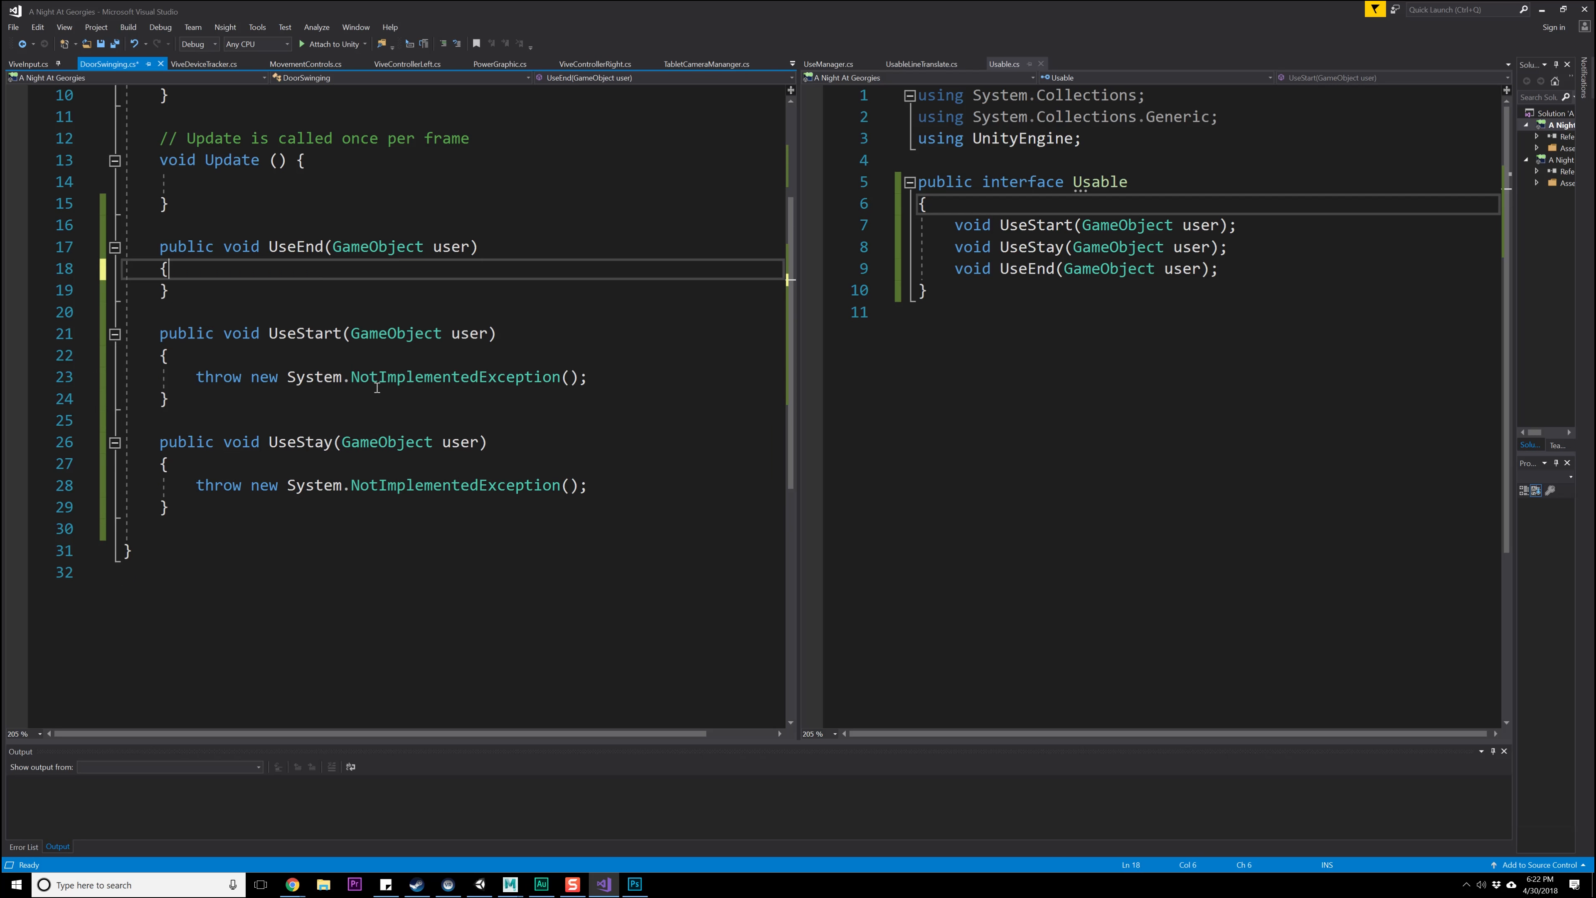
drag(588, 491, 75, 488)
key(BackSpace)
key(BackSpace)
drag(639, 381, 33, 394)
key(BackSpace)
key(BackSpace)
- Add an empty line inside the braces of the UseEnd, UseStart and UseStay methods
key(Up)
key(Up)
key(Up)
key(Up)
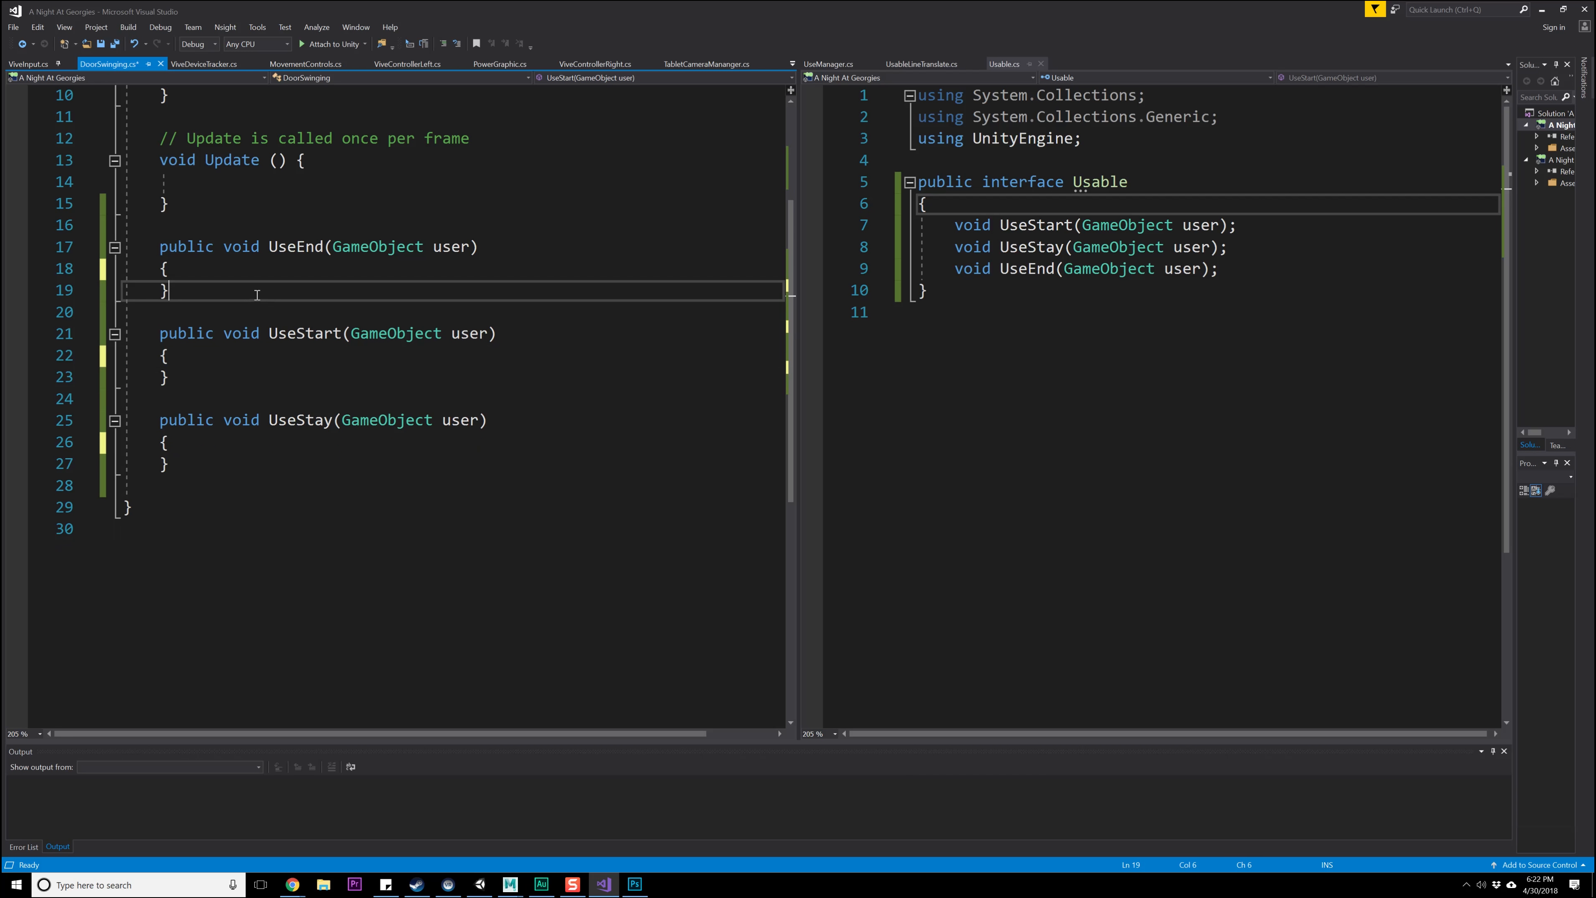
key(Return)
click(254, 378)
key(Return)
click(222, 484)
key(Return)
- In the UseEnd body, write the expression user.GetComponent<ViveControllerLeft>
click(221, 292)
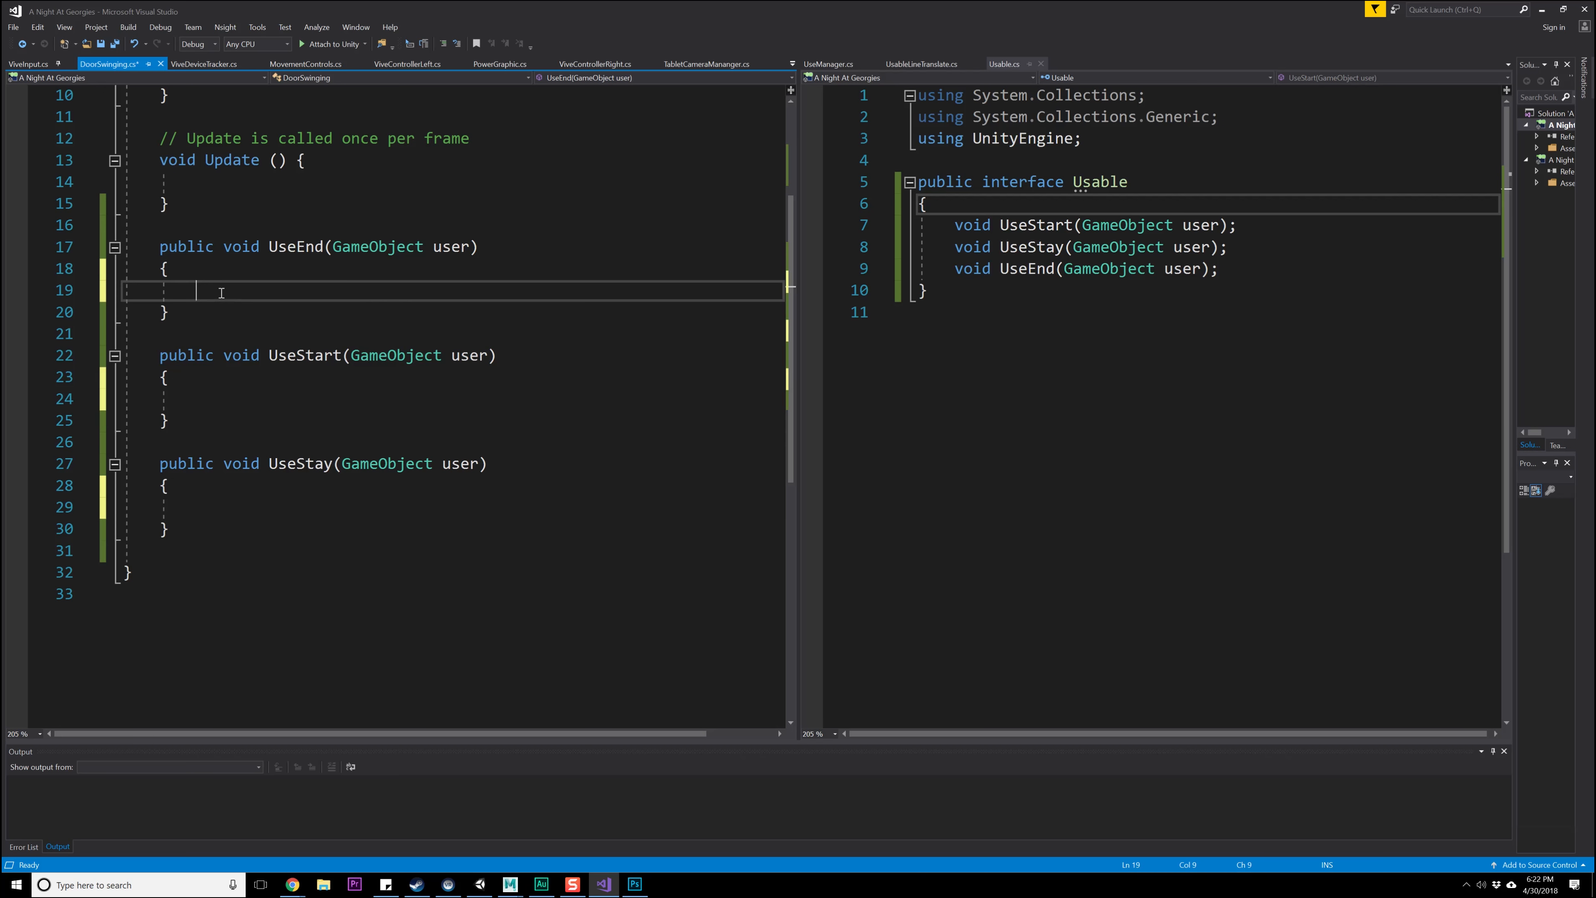
text(user.)
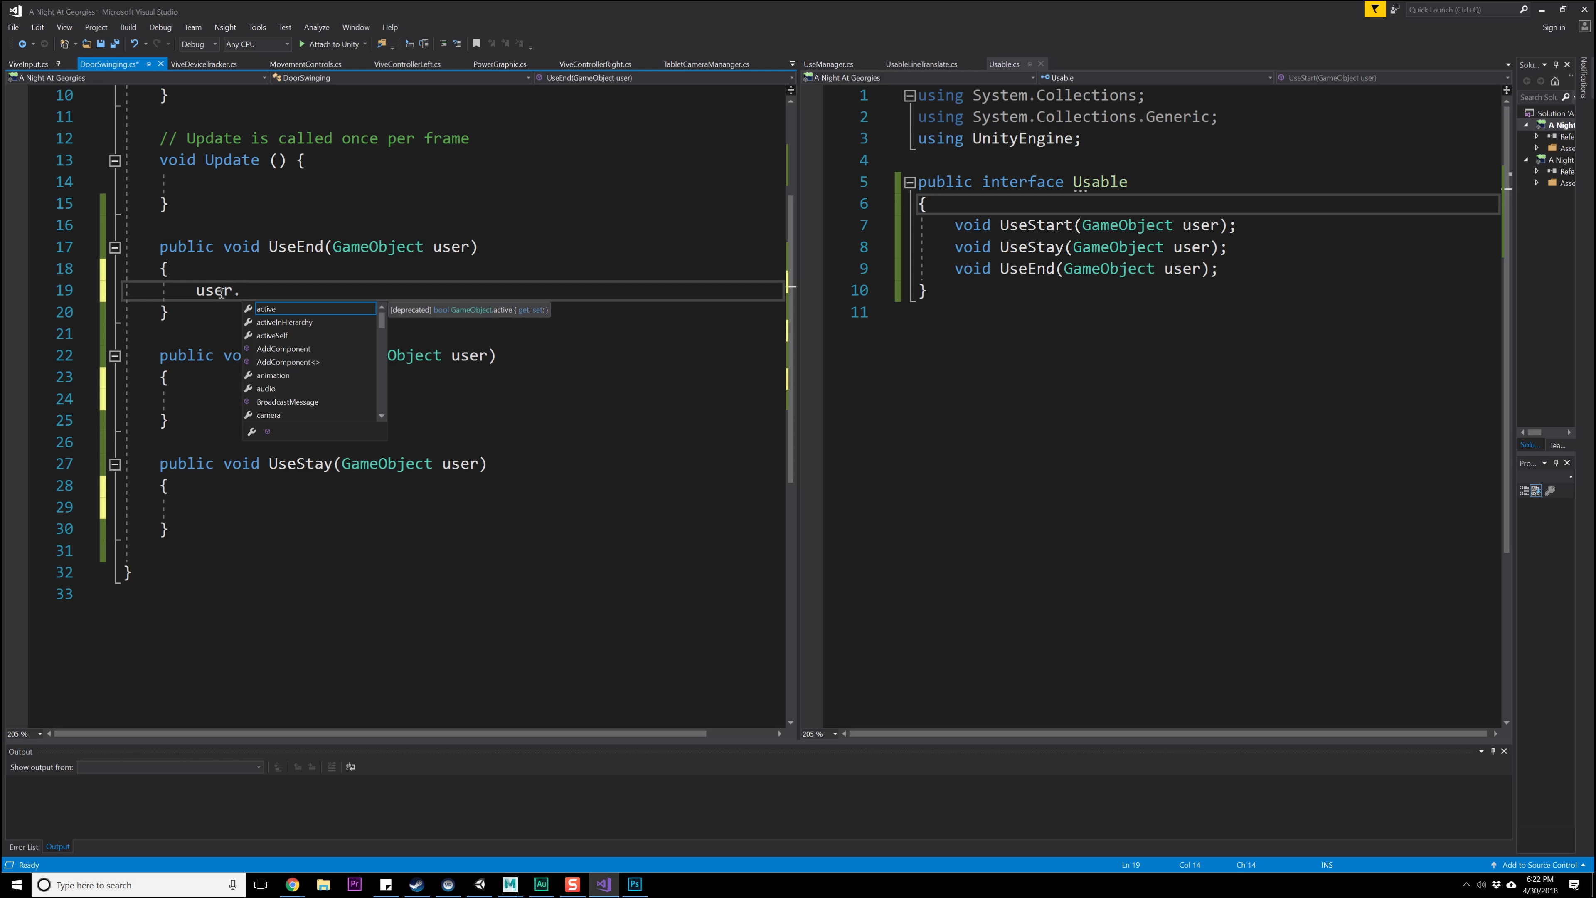
text(getCom)
key(BackSpace)
key(BackSpace)
key(BackSpace)
key(BackSpace)
key(BackSpace)
key(BackSpace)
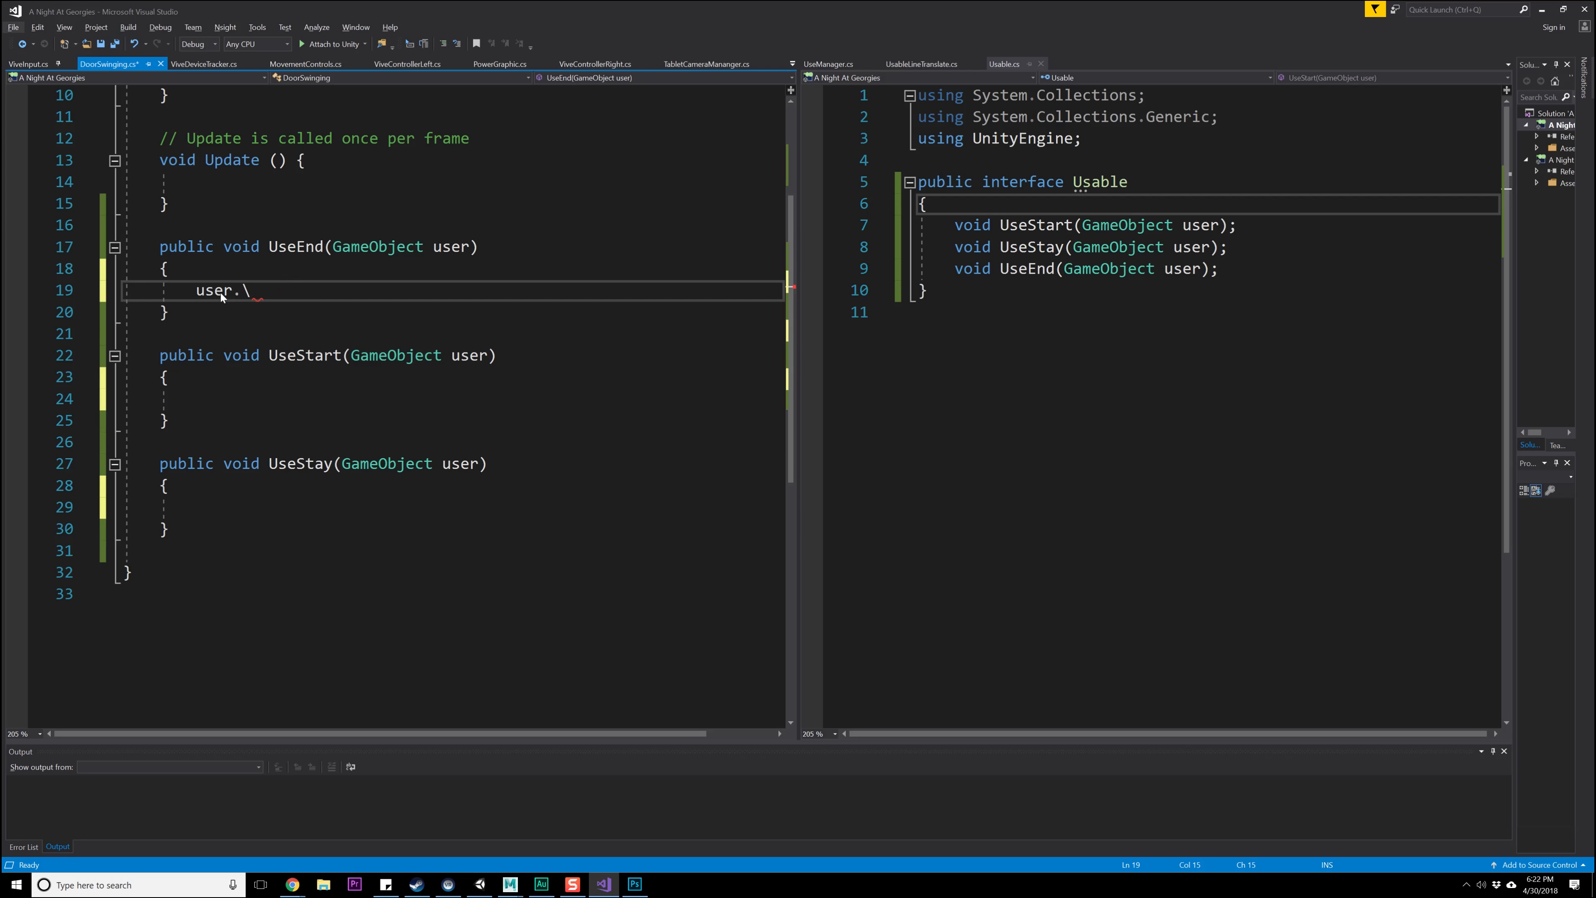
text(\)
key(BackSpace)
text(GetC)
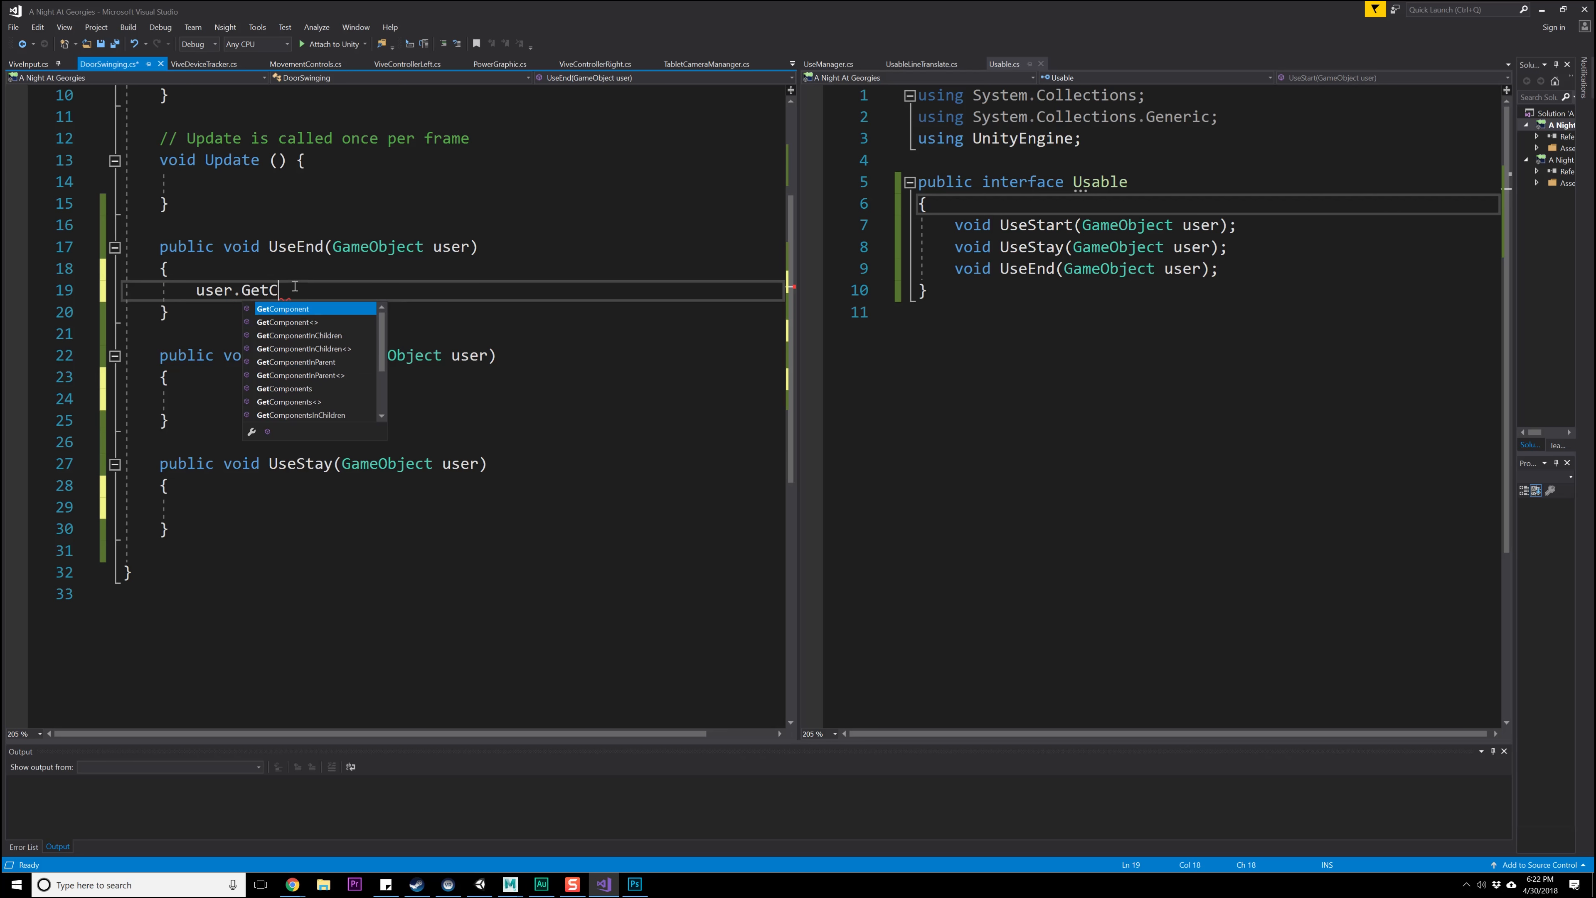
key(Tab)
text(<>)
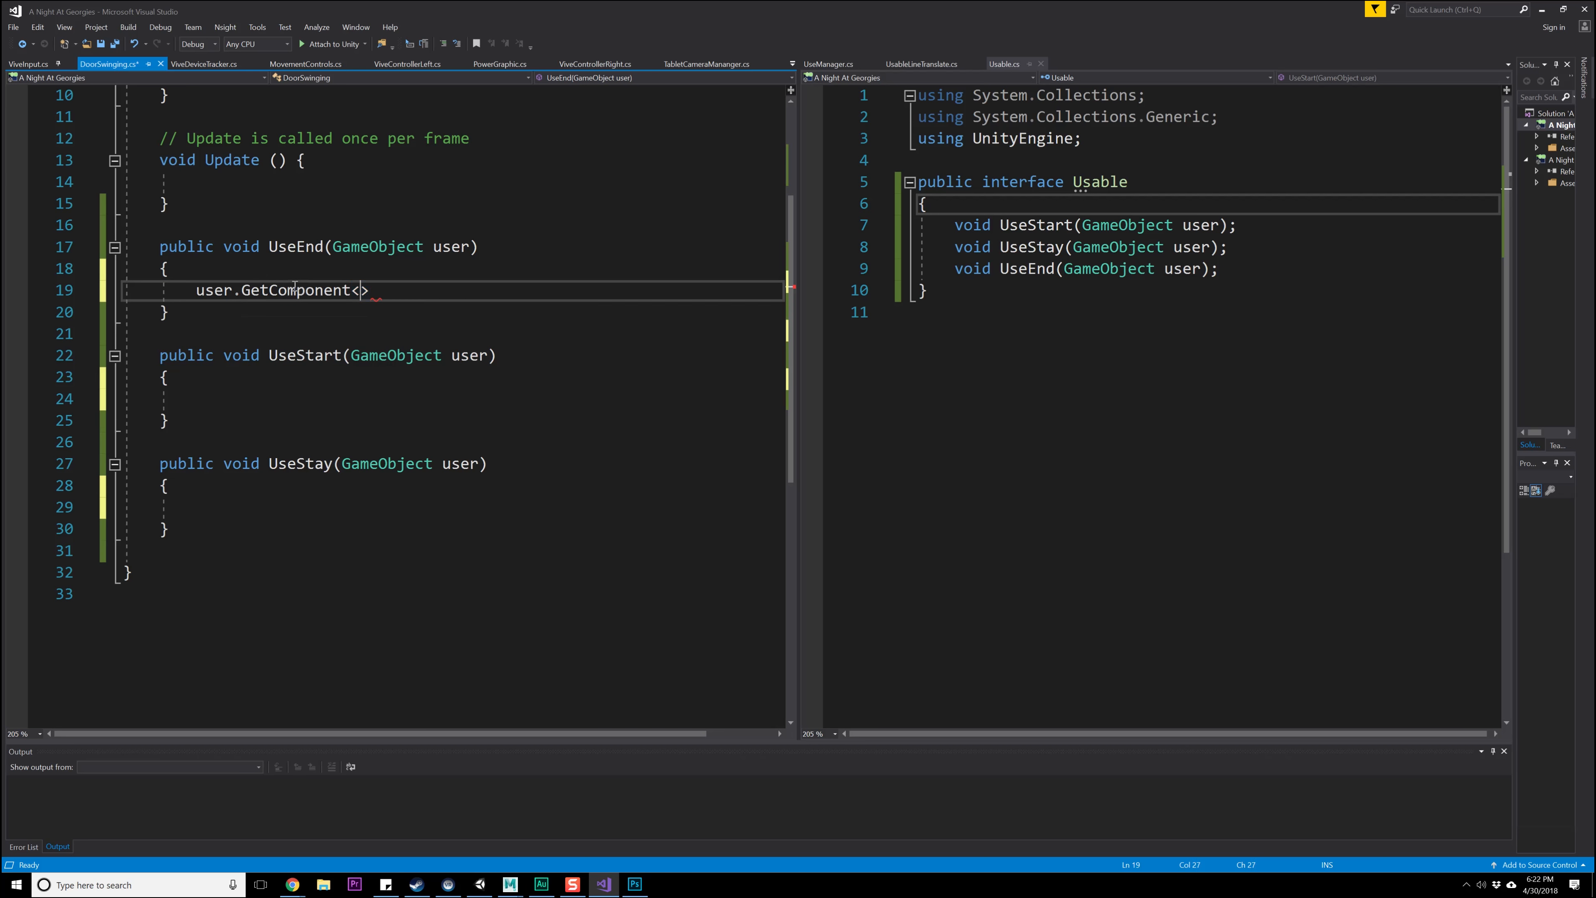
text(ViveController)
key(Tab)
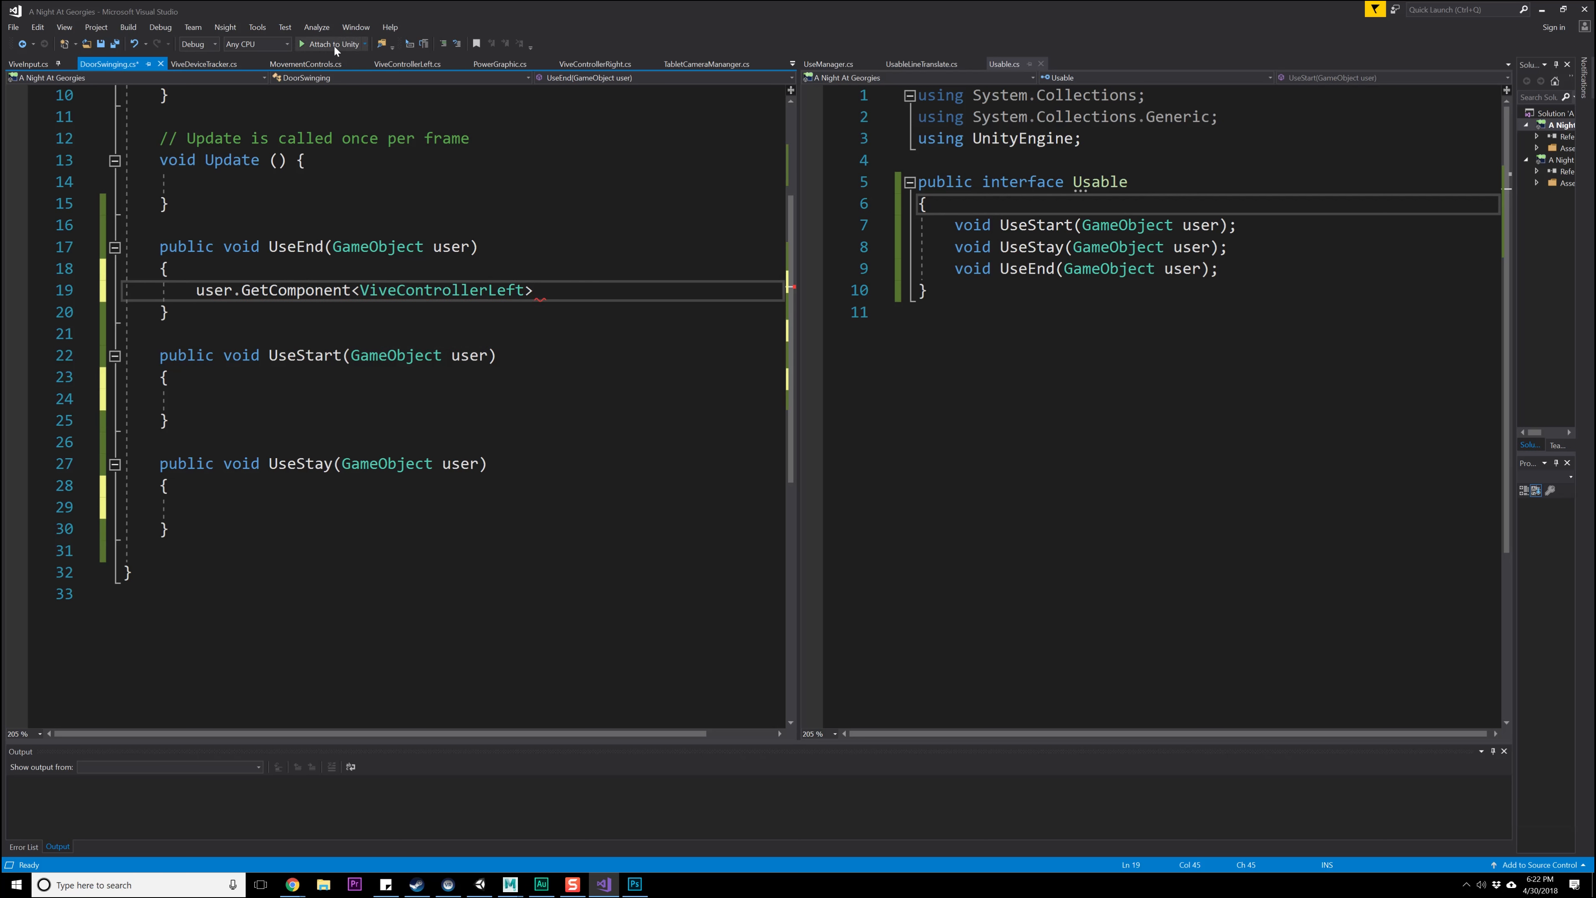
- Examine in the ViveControllerRight script how trigger input events and collisions call the Usable methods, widening the code pane for reading
click(603, 63)
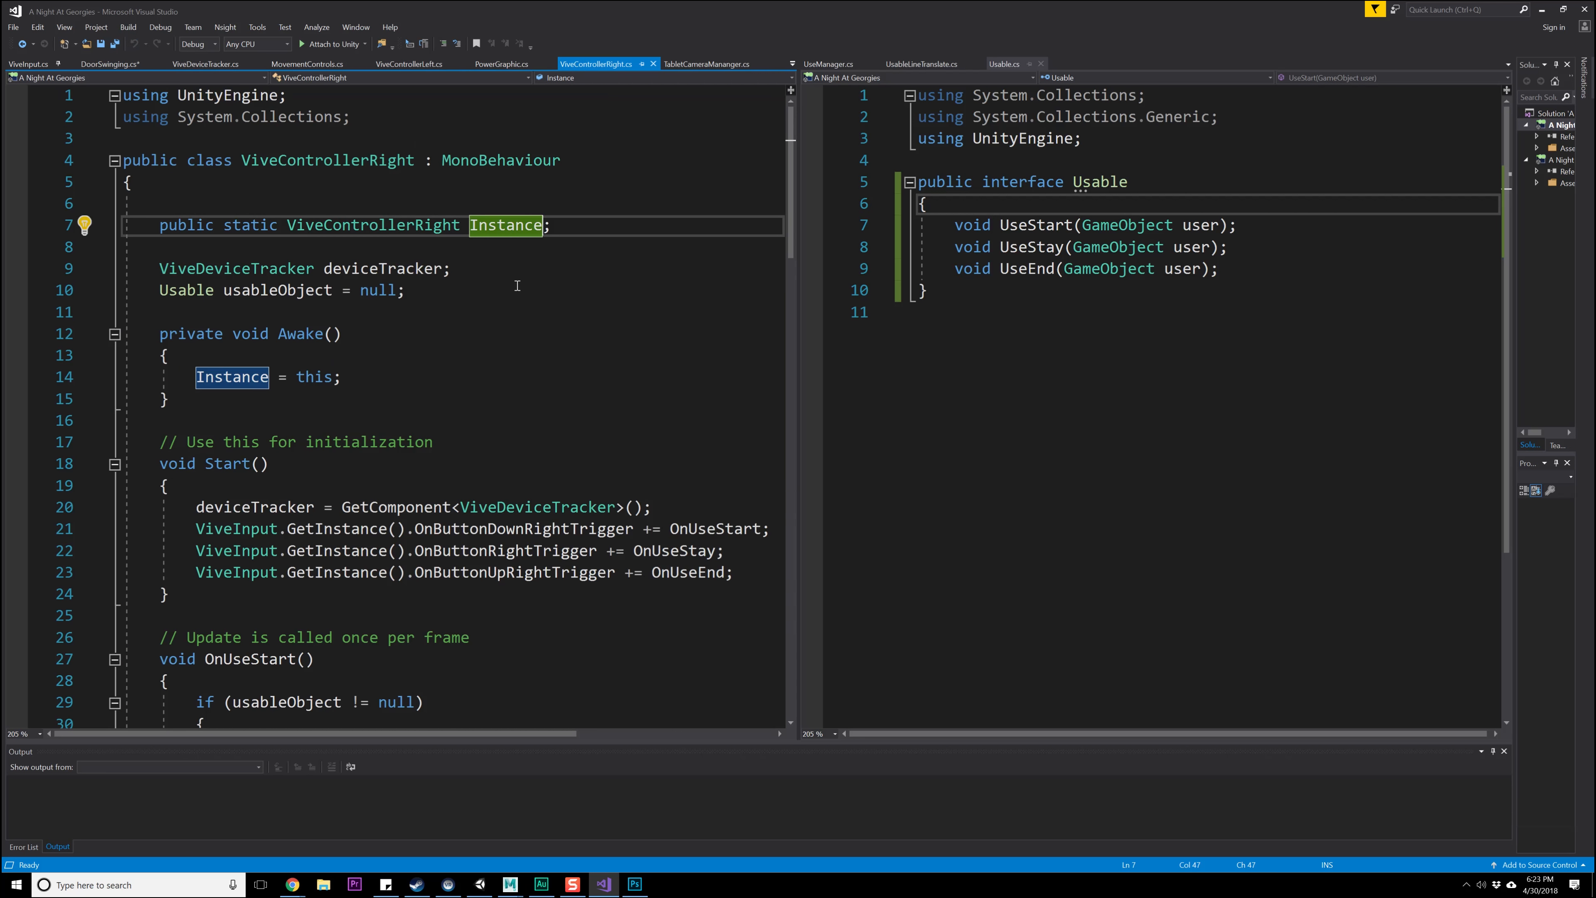
scroll(442, 334, down, 2)
double_click(613, 377)
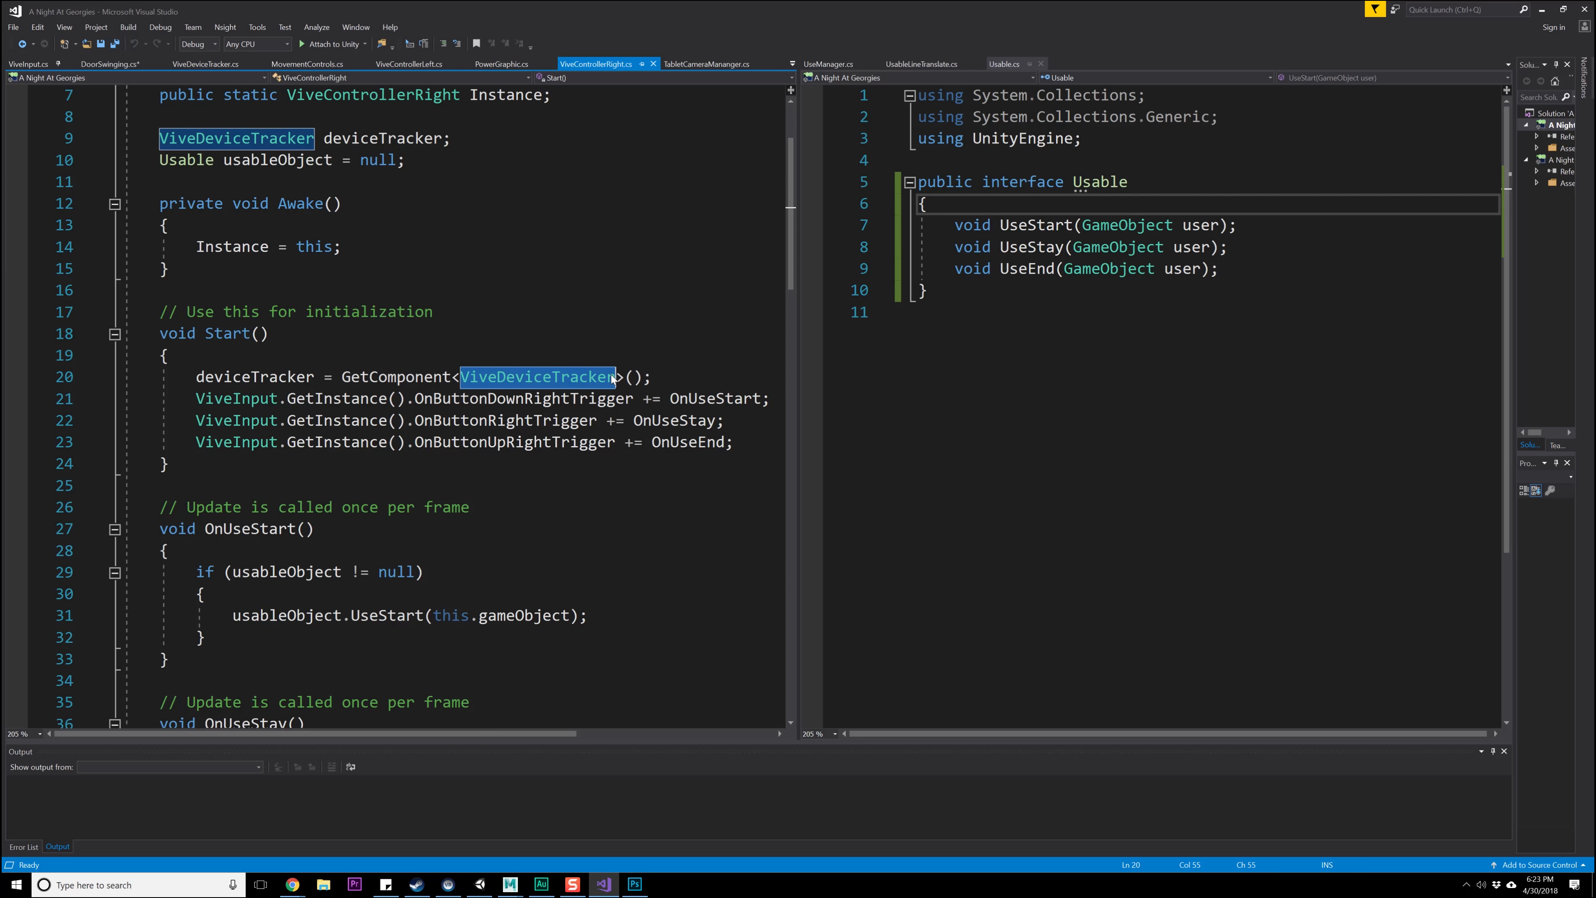
drag(801, 379, 1043, 382)
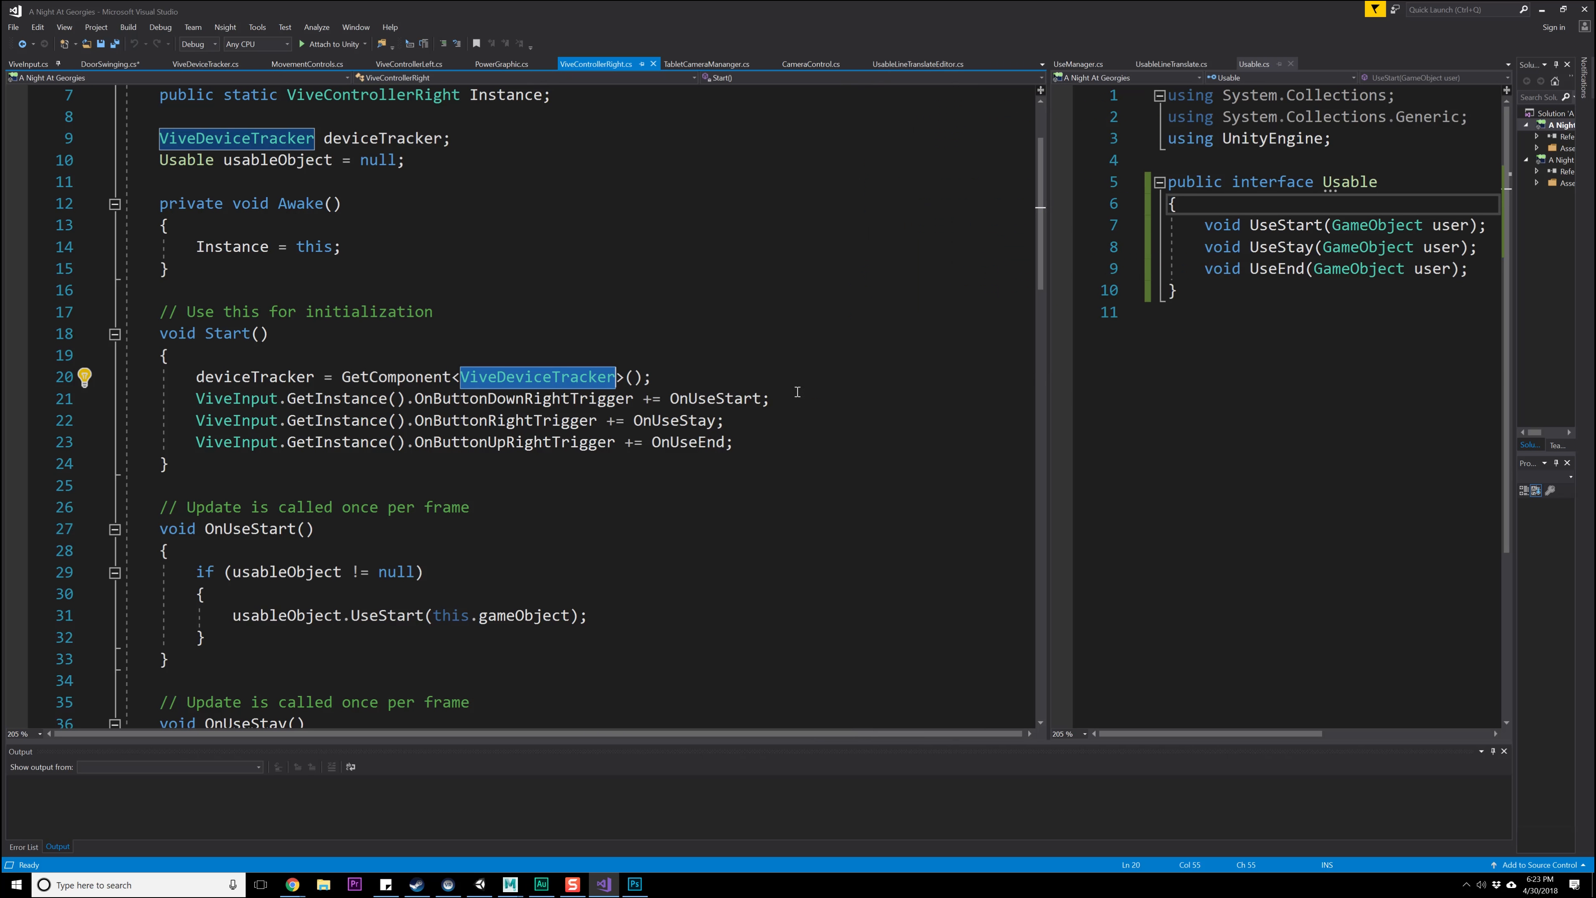
drag(734, 443, 126, 400)
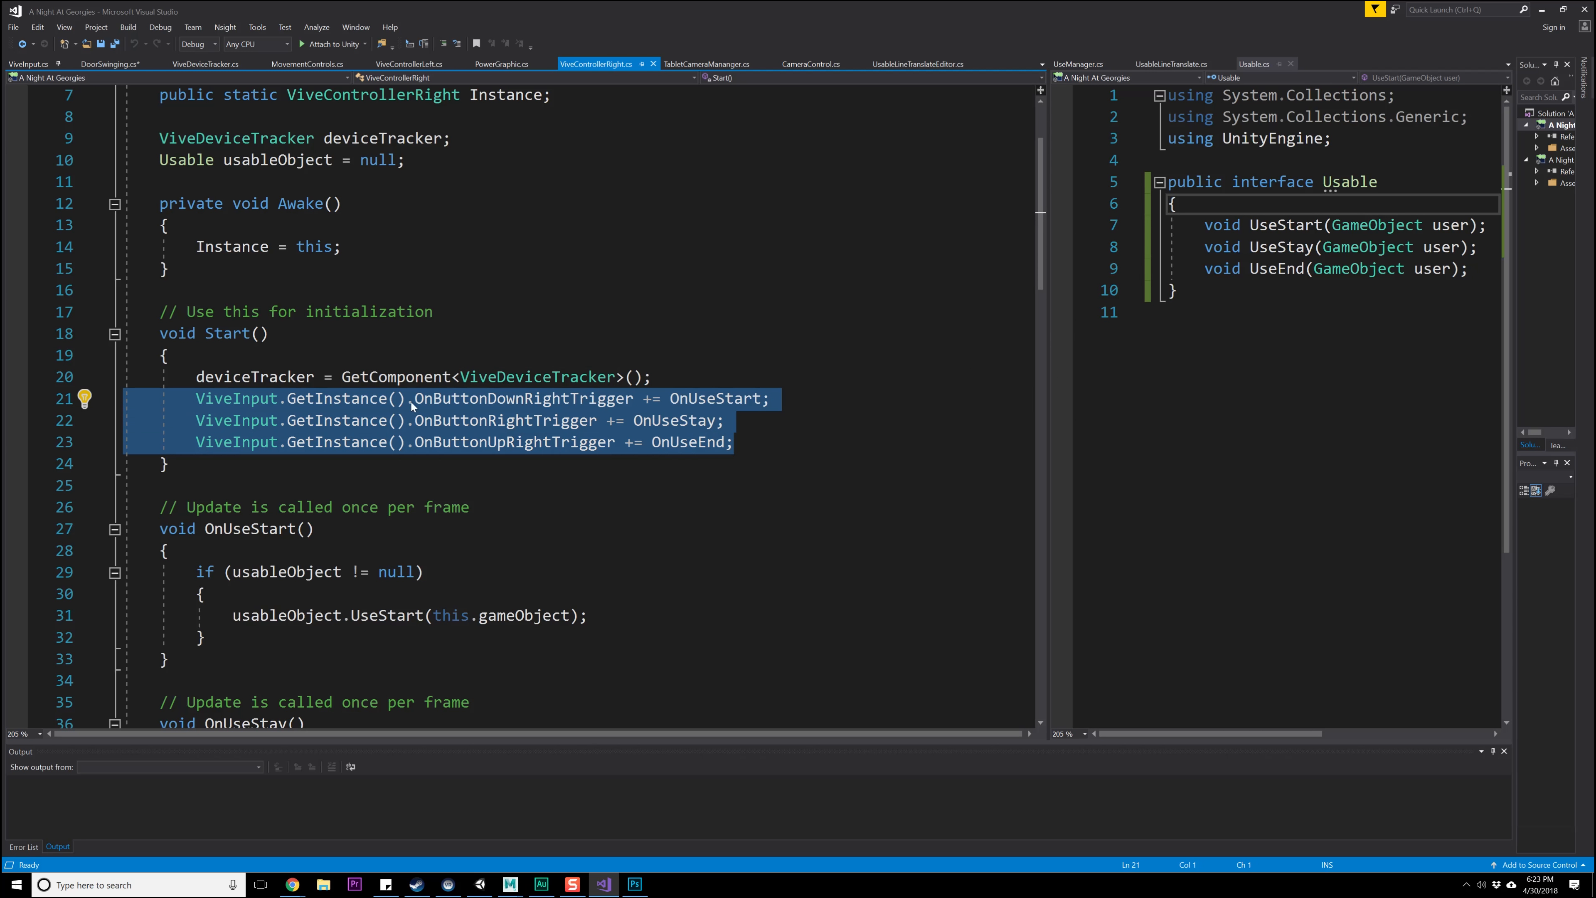
scroll(474, 405, up, 2)
scroll(474, 389, down, 8)
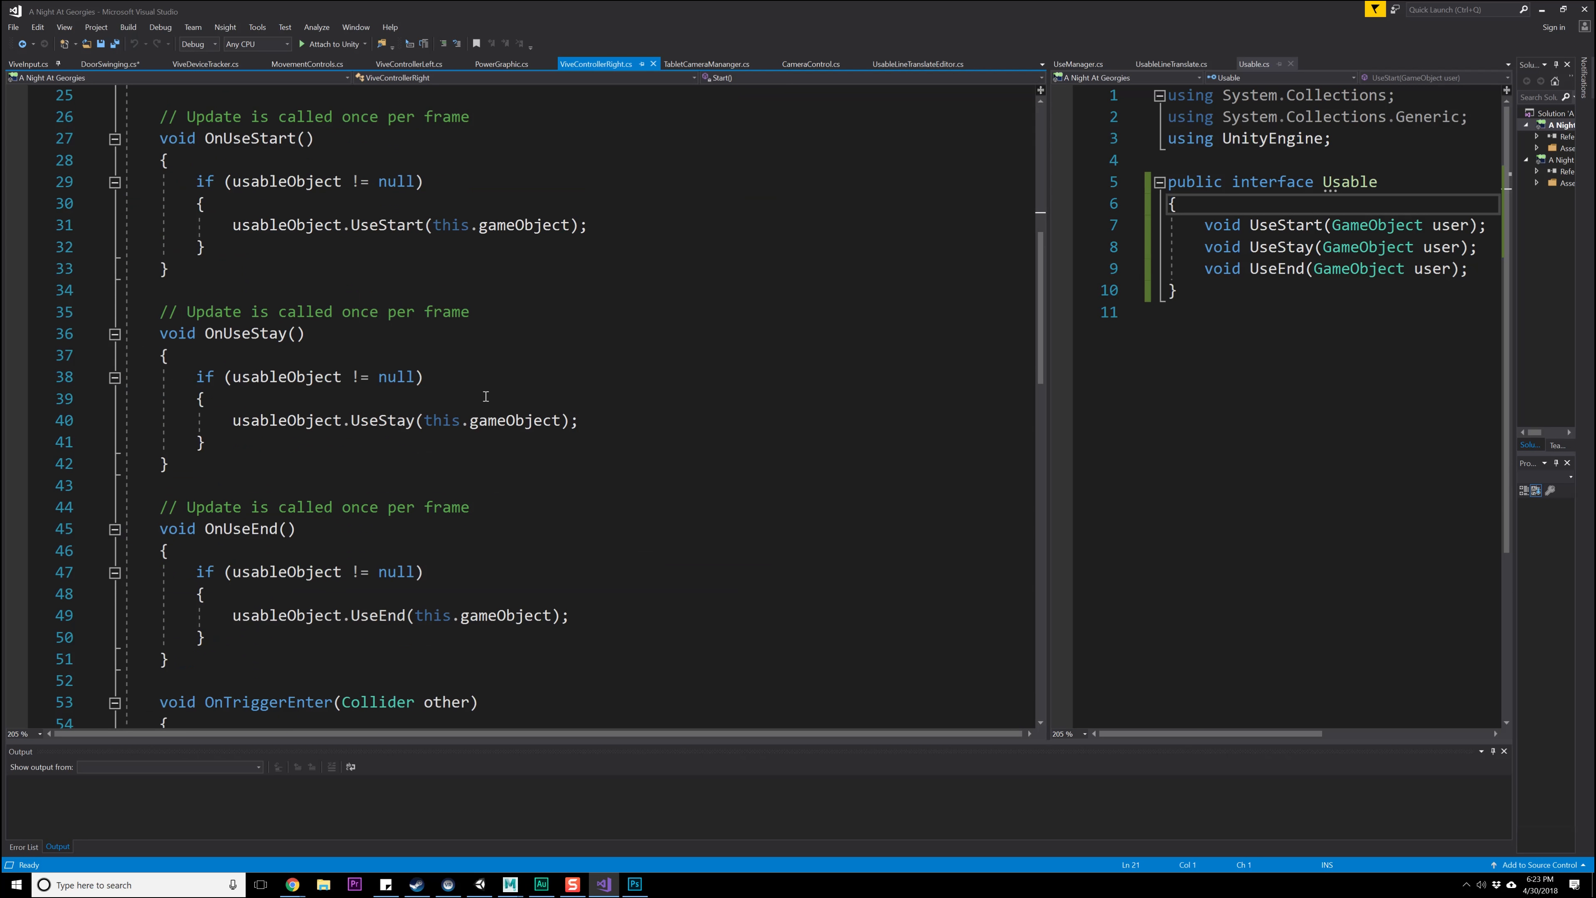
scroll(419, 408, down, 9)
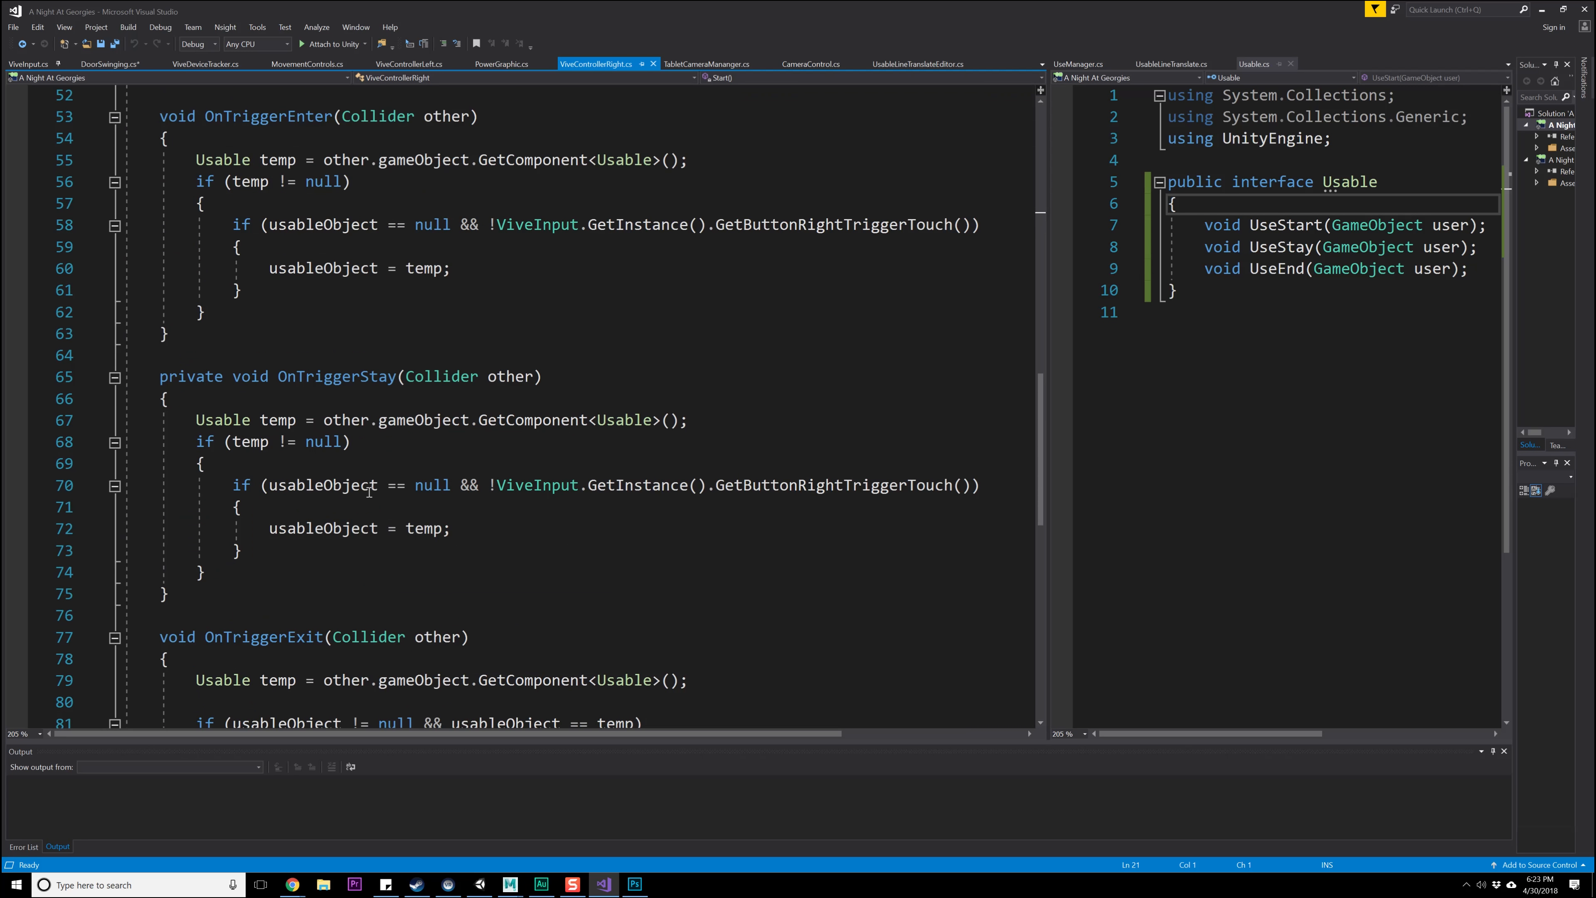
scroll(368, 491, down, 5)
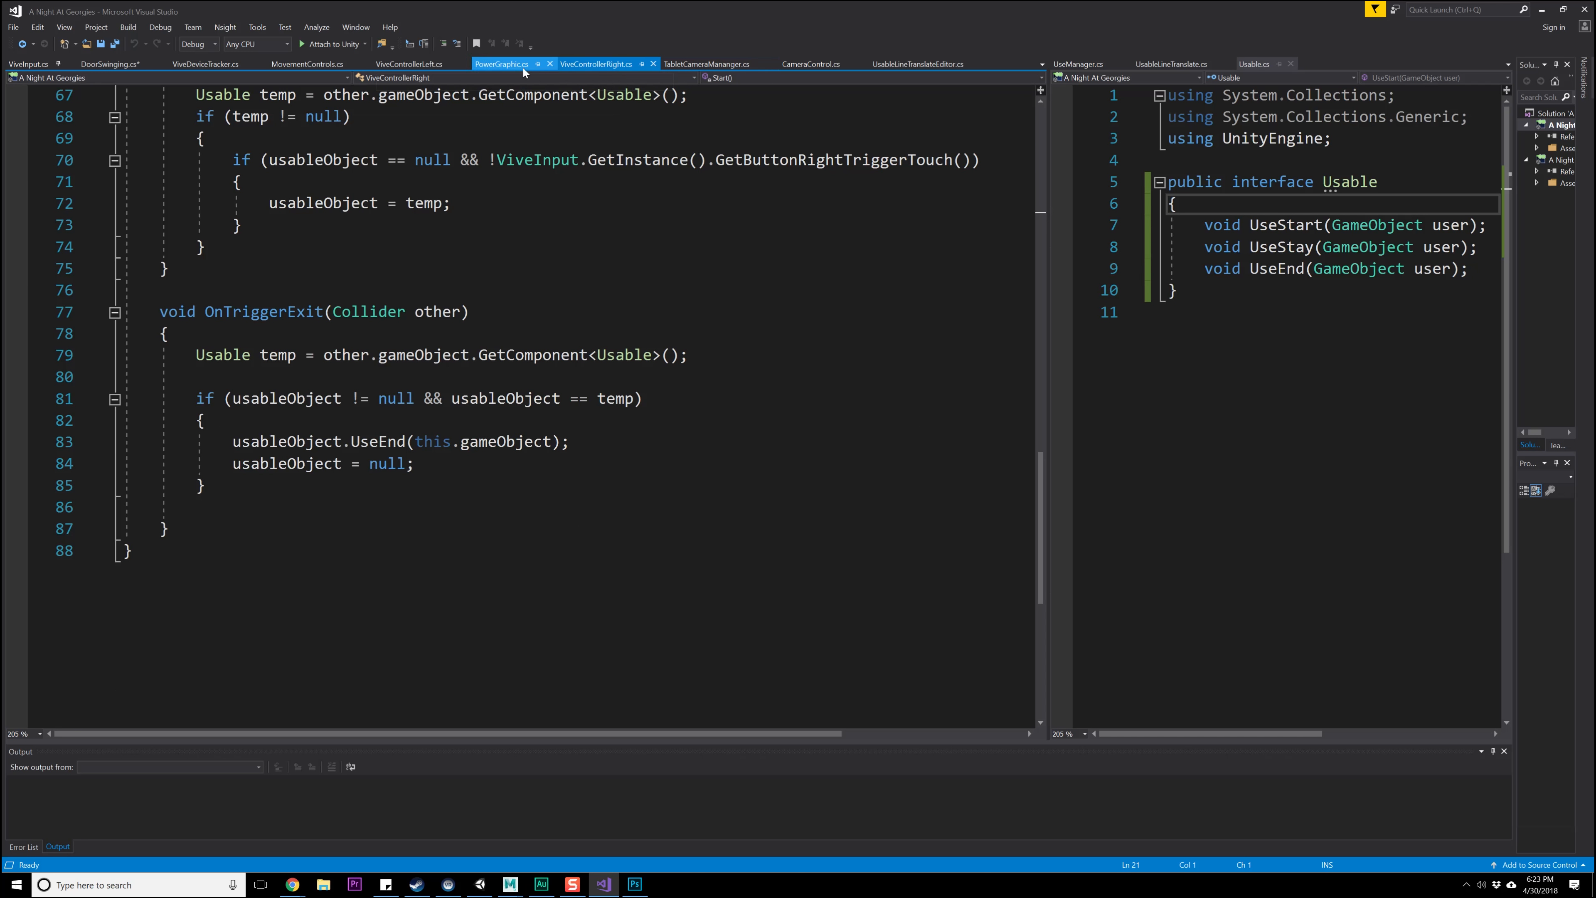
- Return to the DoorSwinging script, complete the GetComponent call in UseEnd with (); and save the file
click(94, 65)
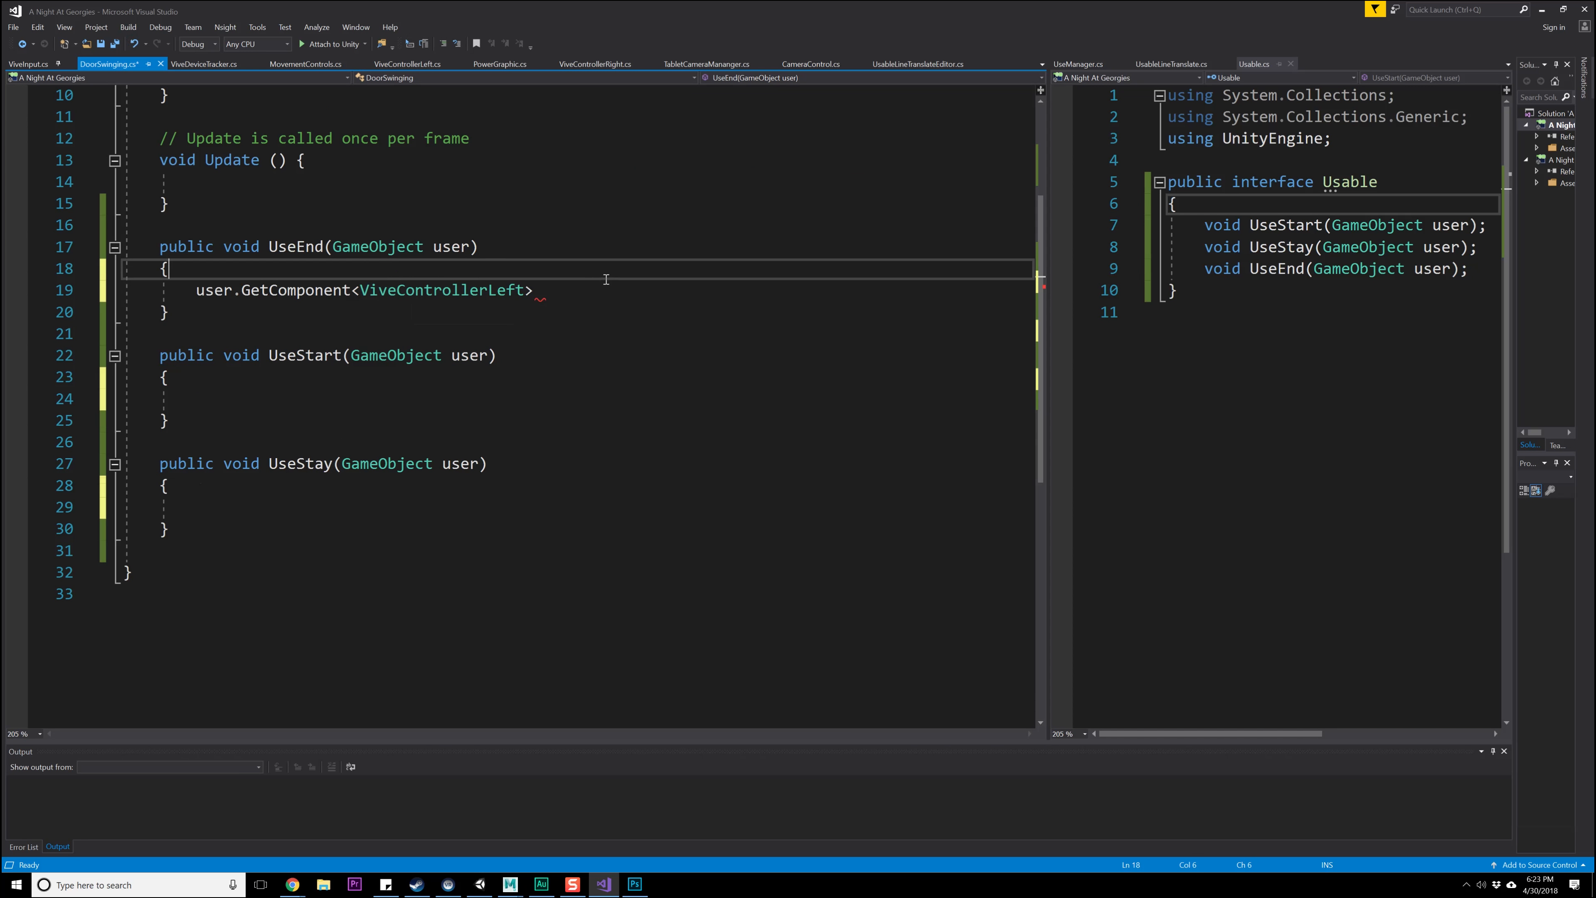
click(564, 294)
text(();)
key(ctrl+s)
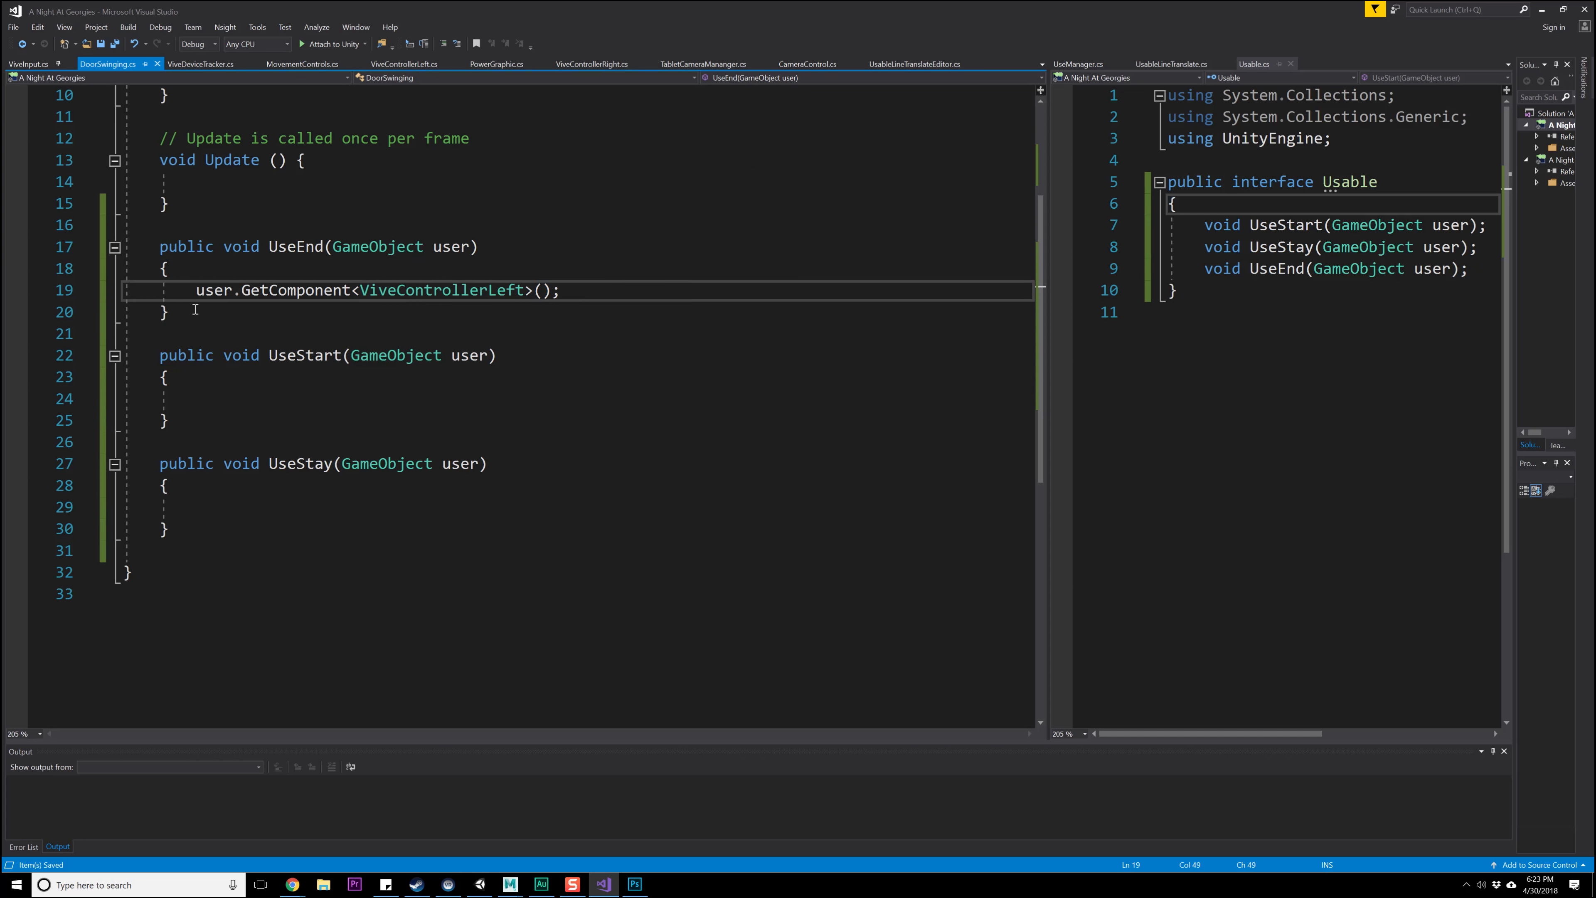
- Assign the GetComponent result in UseEnd to a ViveControllerLeft variable named temp
double_click(437, 291)
key(ctrl+c)
click(198, 291)
key(ctrl+v)
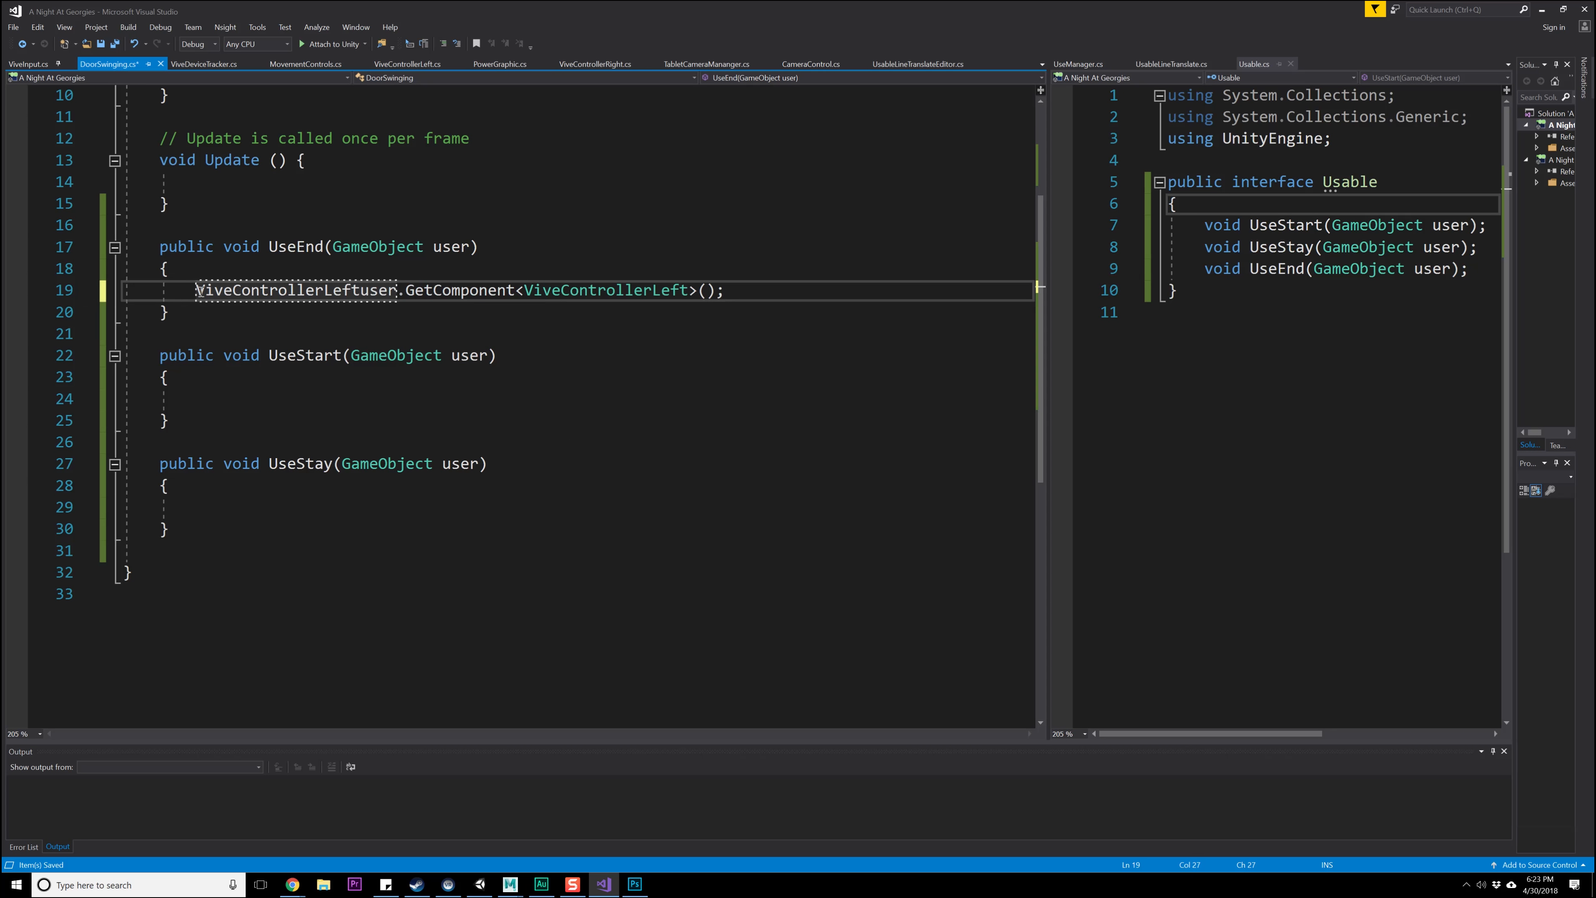
text(temp =)
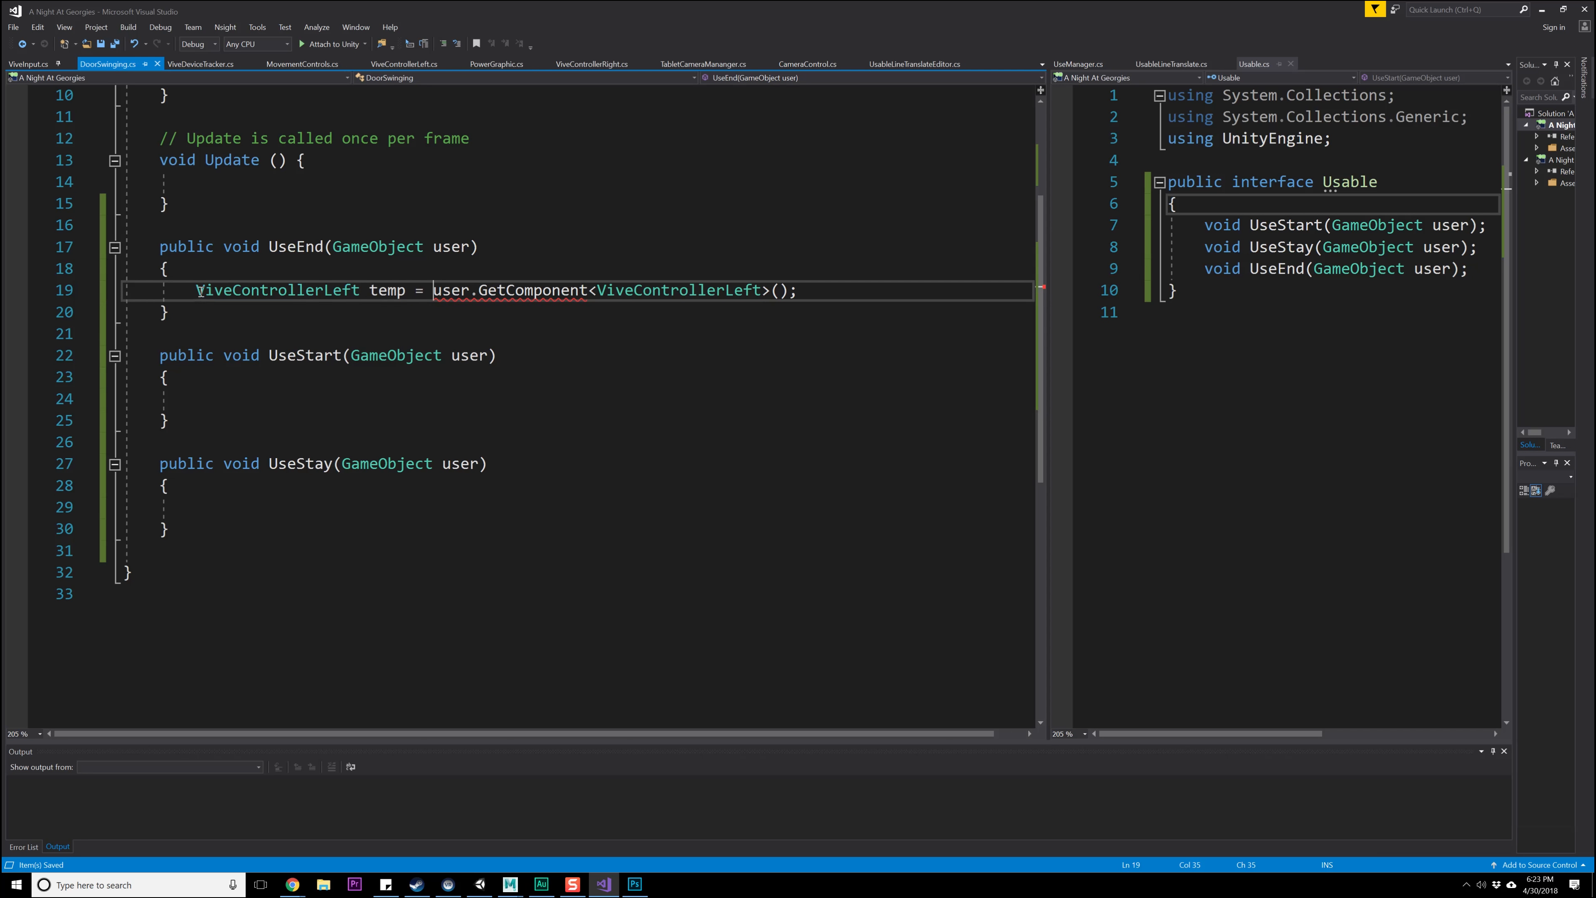
- Duplicate the ViveControllerLeft declaration two lines below the original inside UseEnd
drag(813, 288, 196, 291)
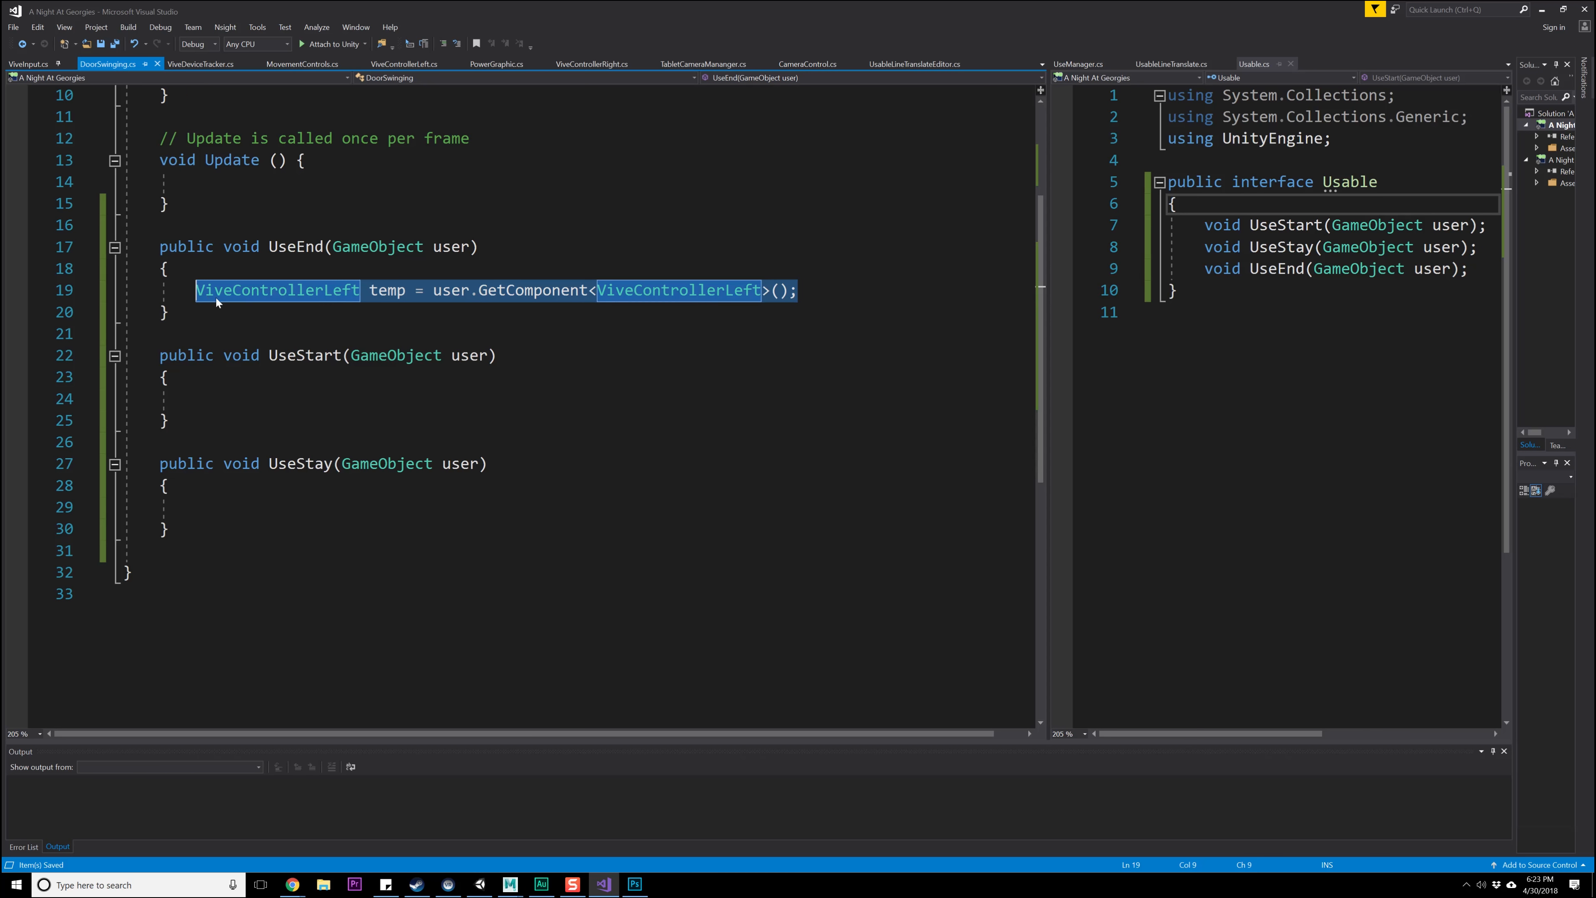
click(862, 285)
key(Return)
key(Return)
key(Return)
key(Up)
key(ctrl+v)
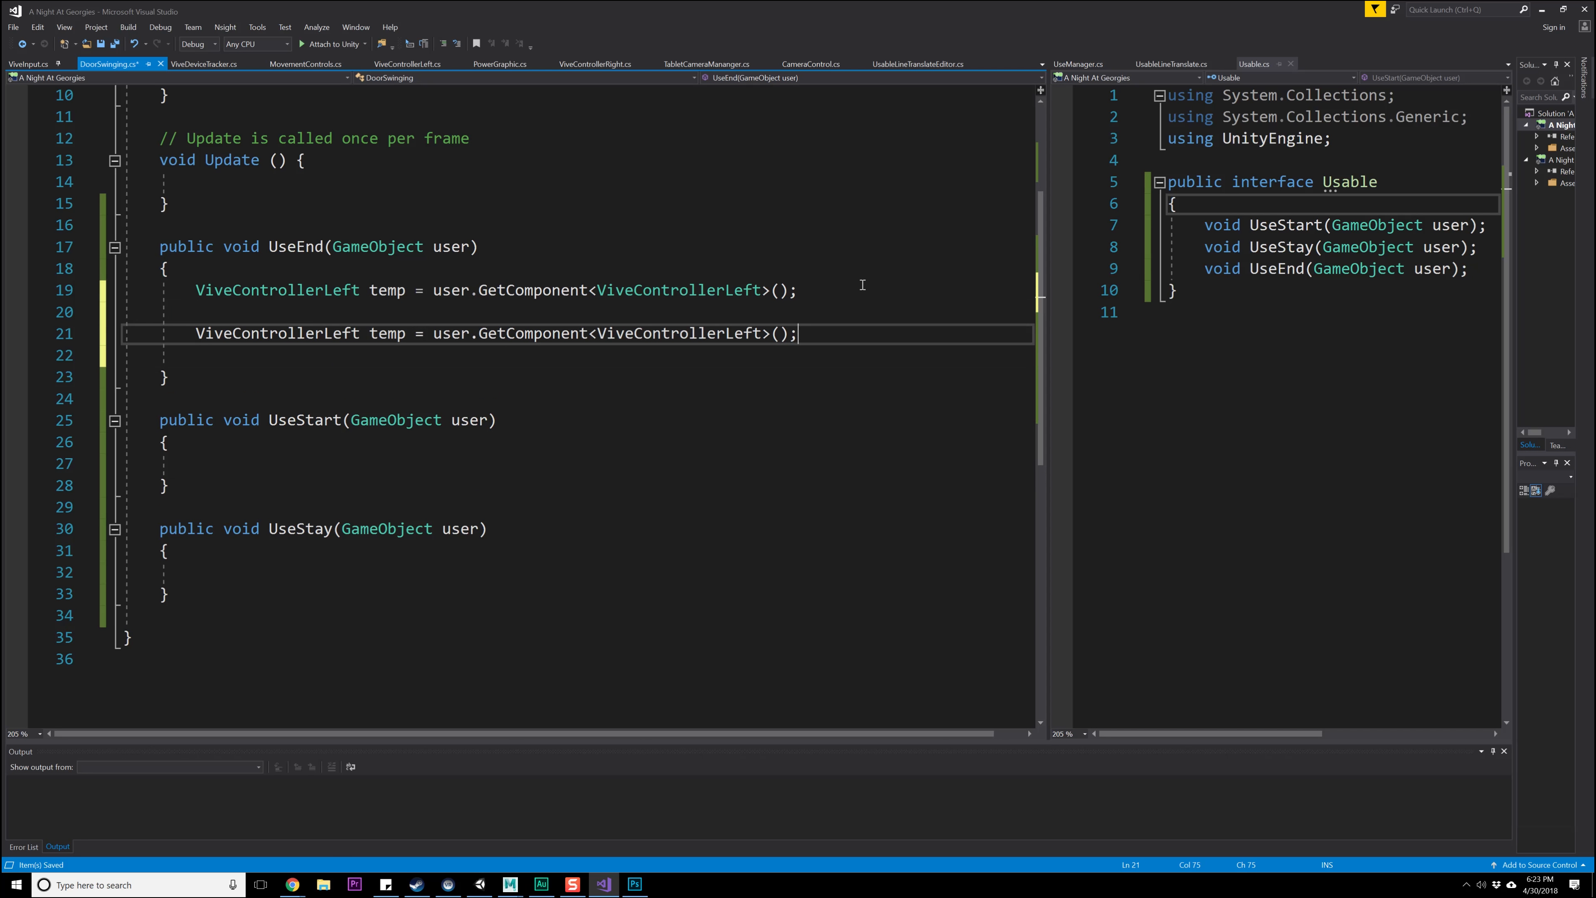
- Change both the variable type and the GetComponent type of the duplicated line to ViveControllerRight
drag(359, 334, 324, 333)
text(Right)
double_click(327, 333)
key(ctrl+c)
double_click(619, 324)
key(ctrl+v)
key(Down)
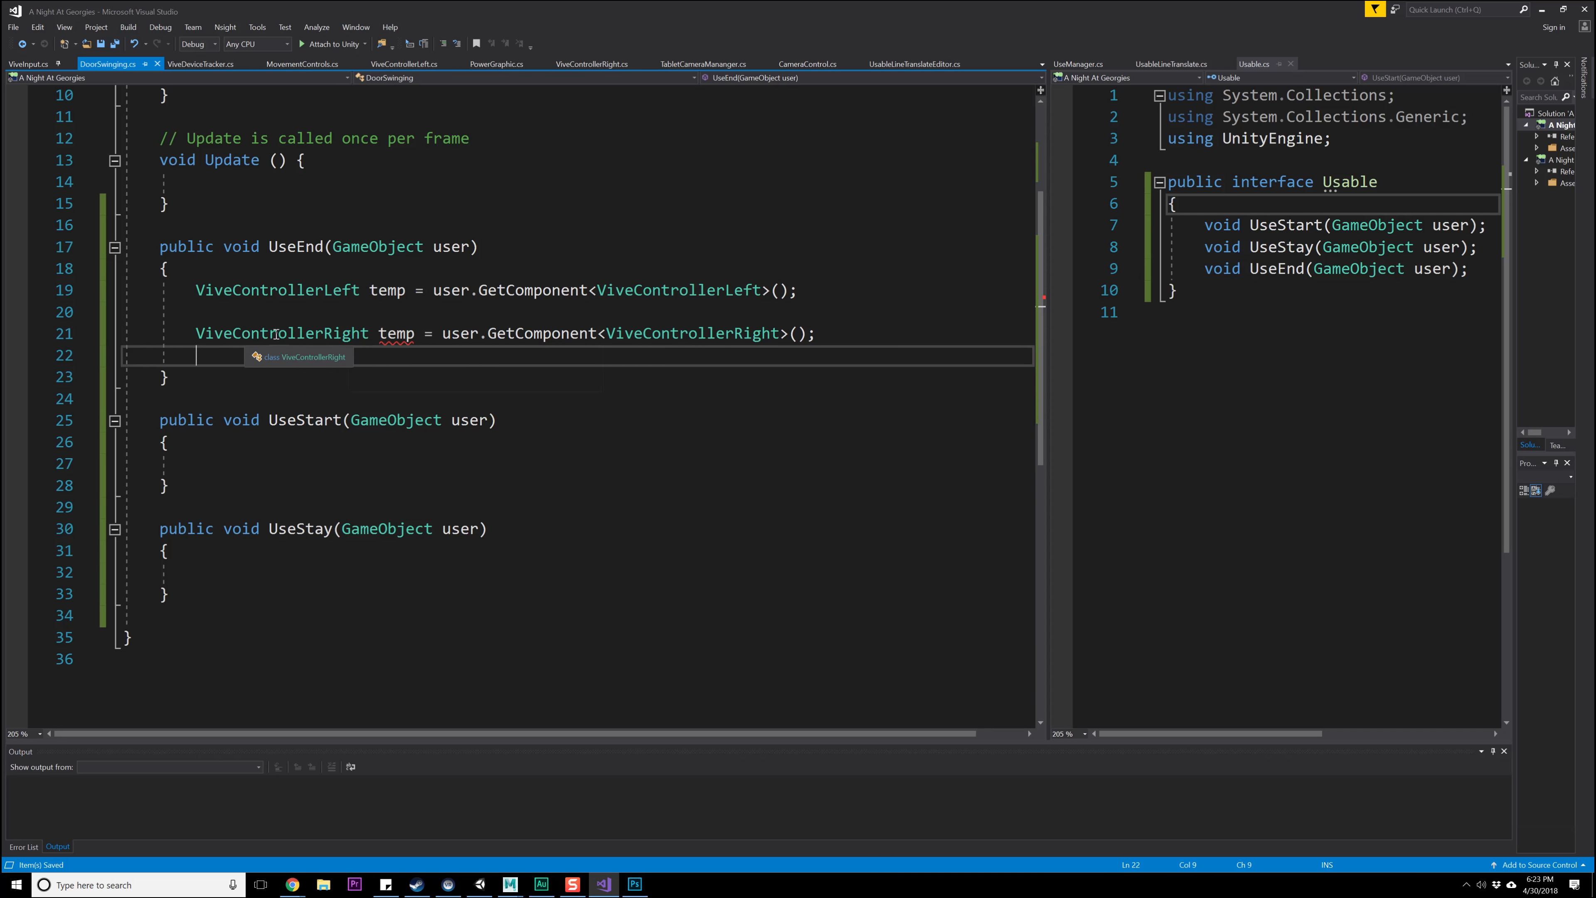
- Rename the left controller variable to tempL and the right controller variable to tempR
click(408, 292)
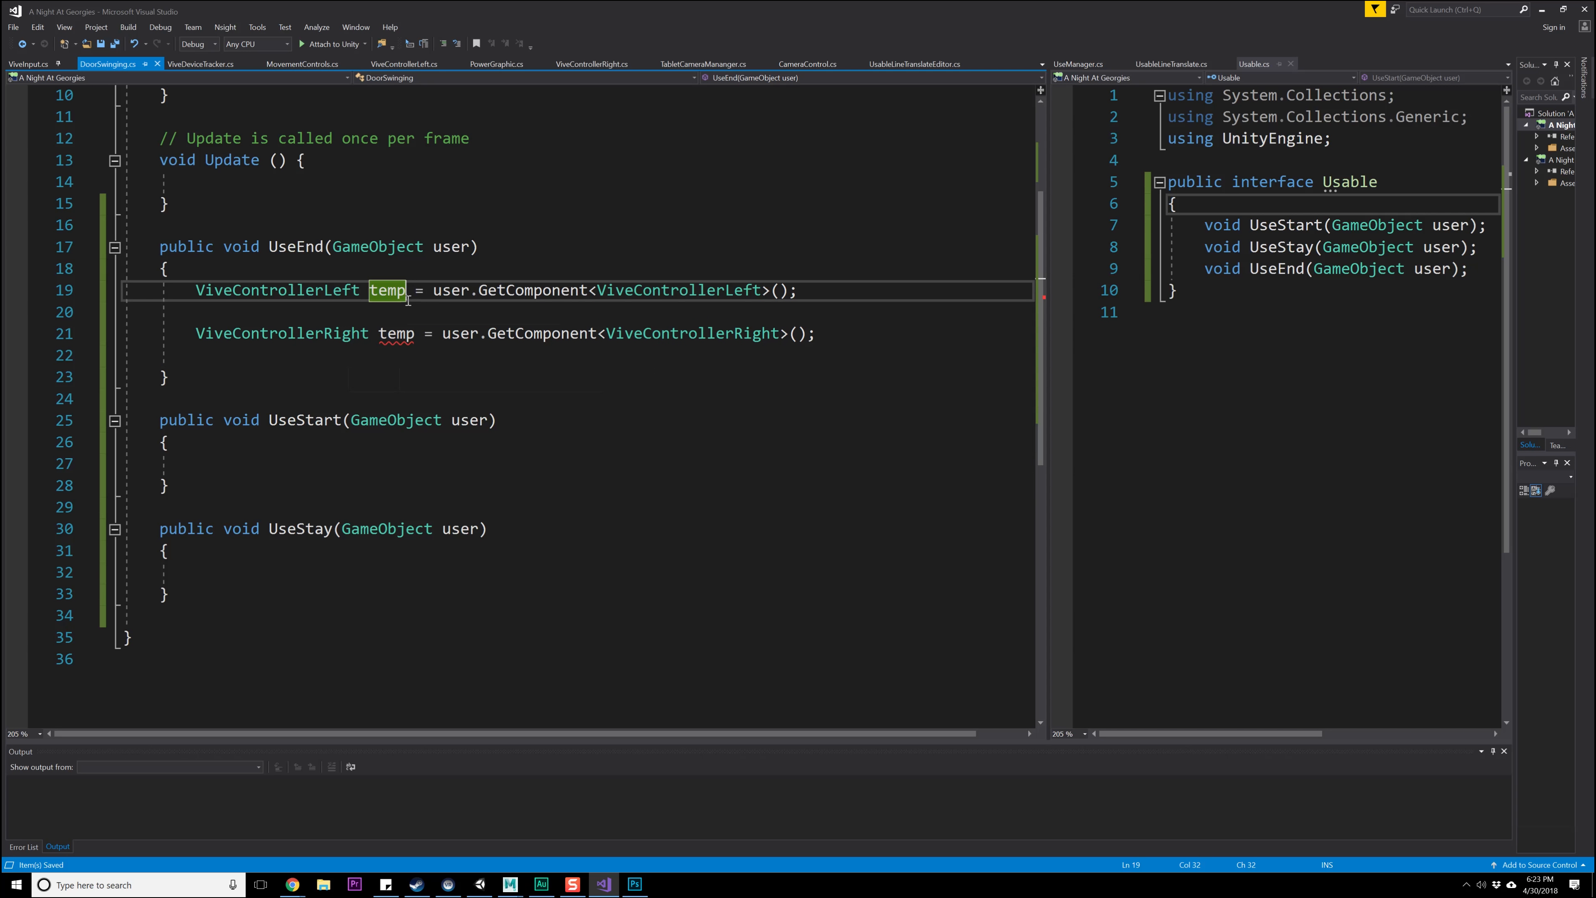
text(L)
click(416, 334)
text(R)
- Insert the condition if(tempL == null) between the two controller declarations in UseEnd
key(Up)
key(Return)
key(Return)
key(Up)
text(if())
text(tempL == )
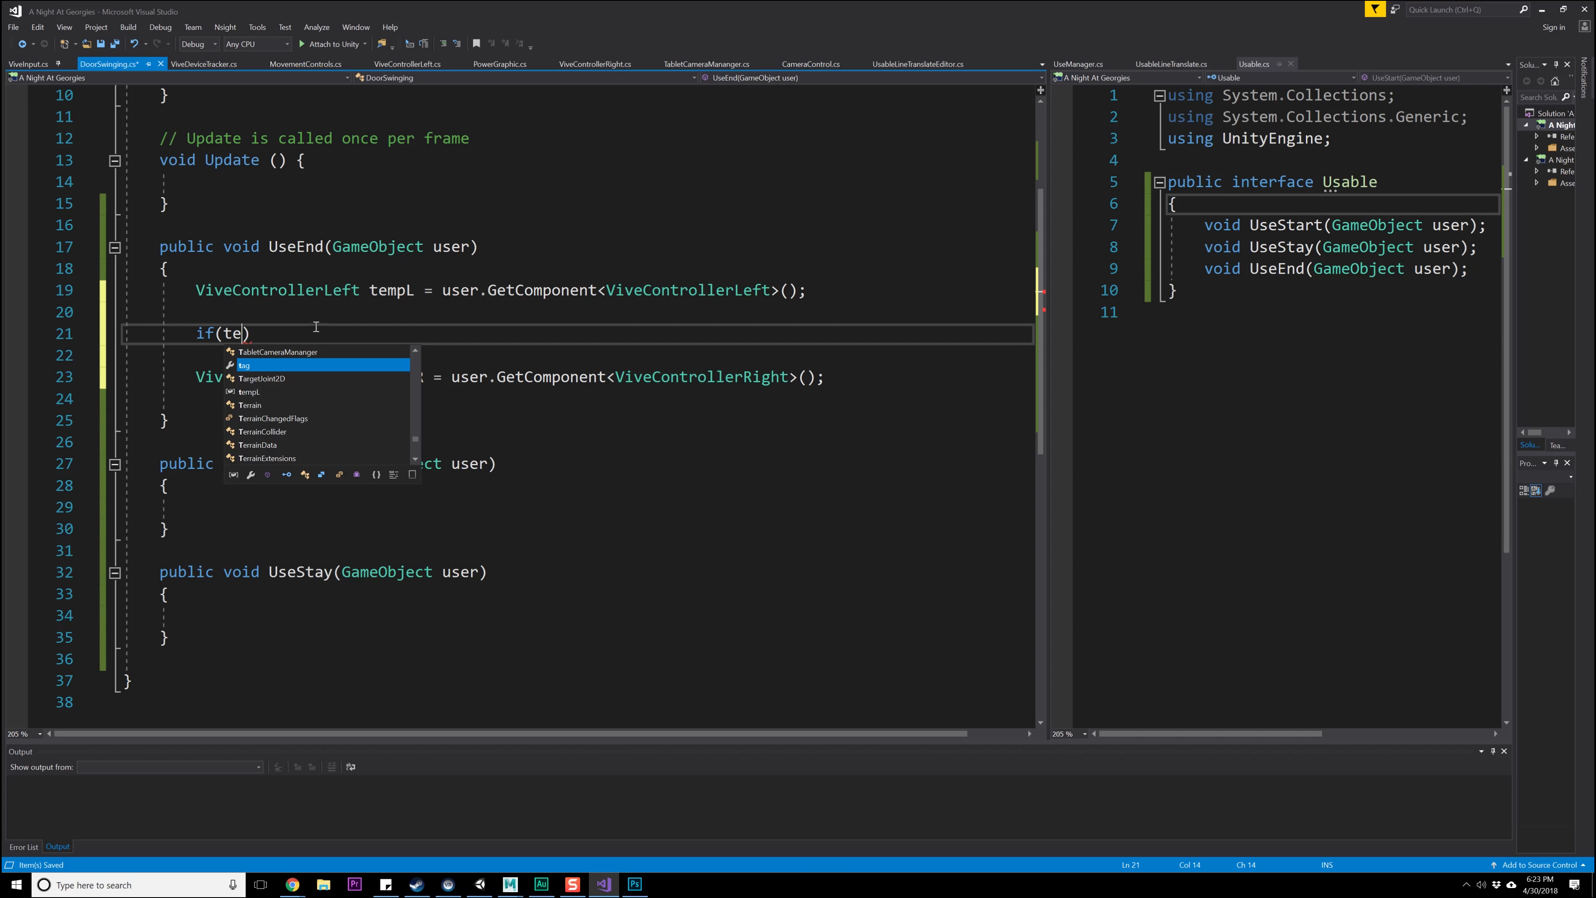
text(null)
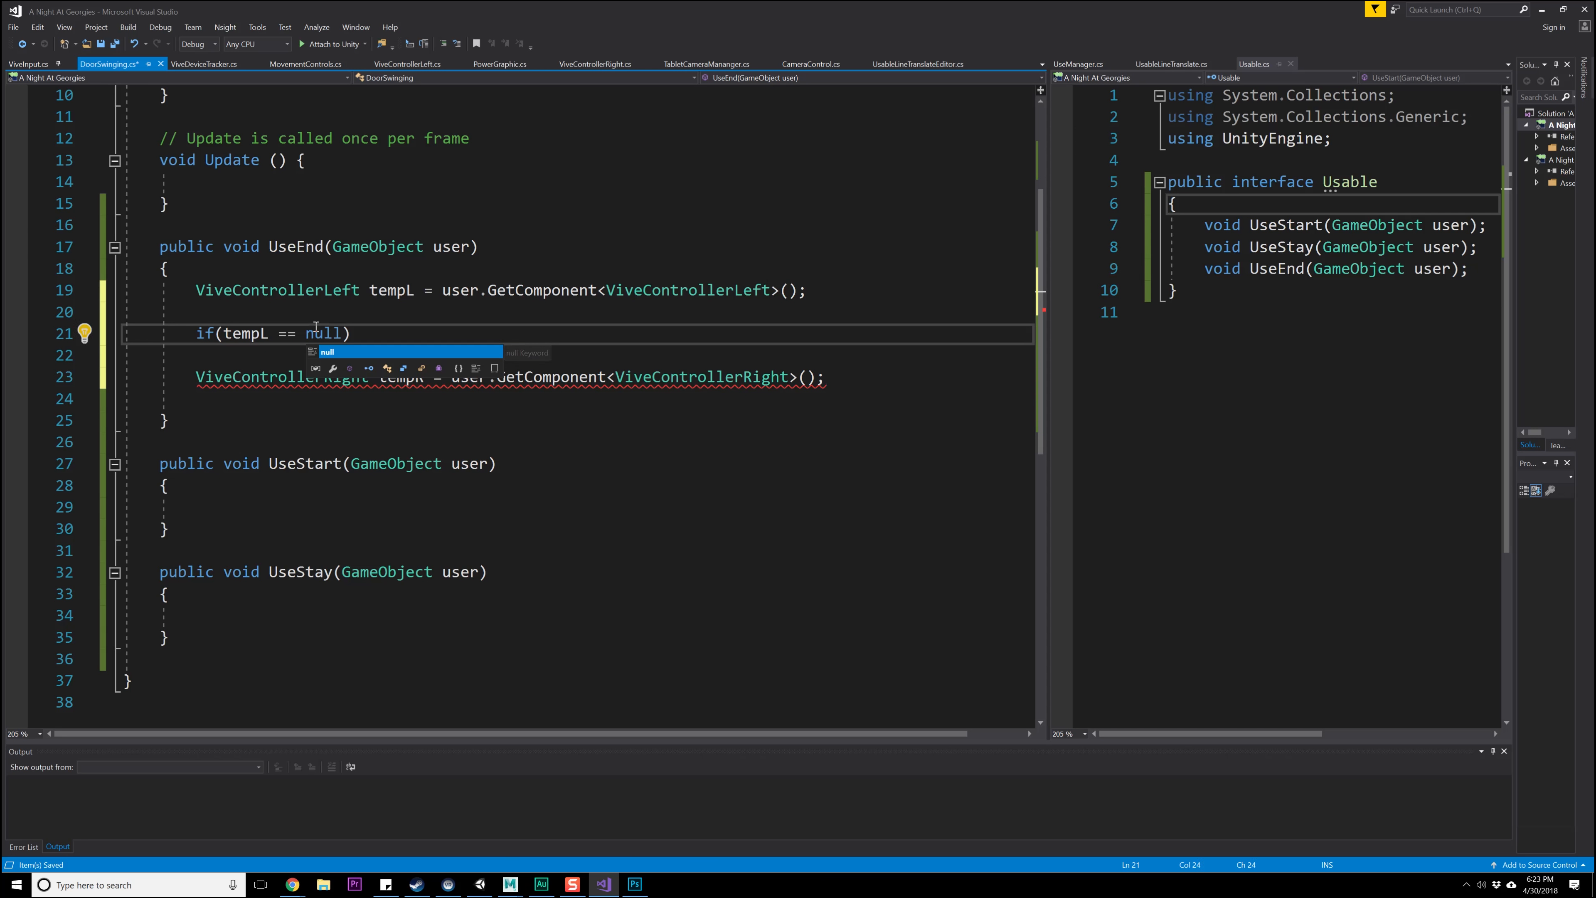
- Change the comparison operator in the tempL condition to !=
key(Left)
key(Left)
key(Left)
key(Left)
key(Left)
key(Left)
key(BackSpace)
text(!)
key(Right)
key(Right)
key(Right)
key(Right)
key(Right)
key(Right)
key(Right)
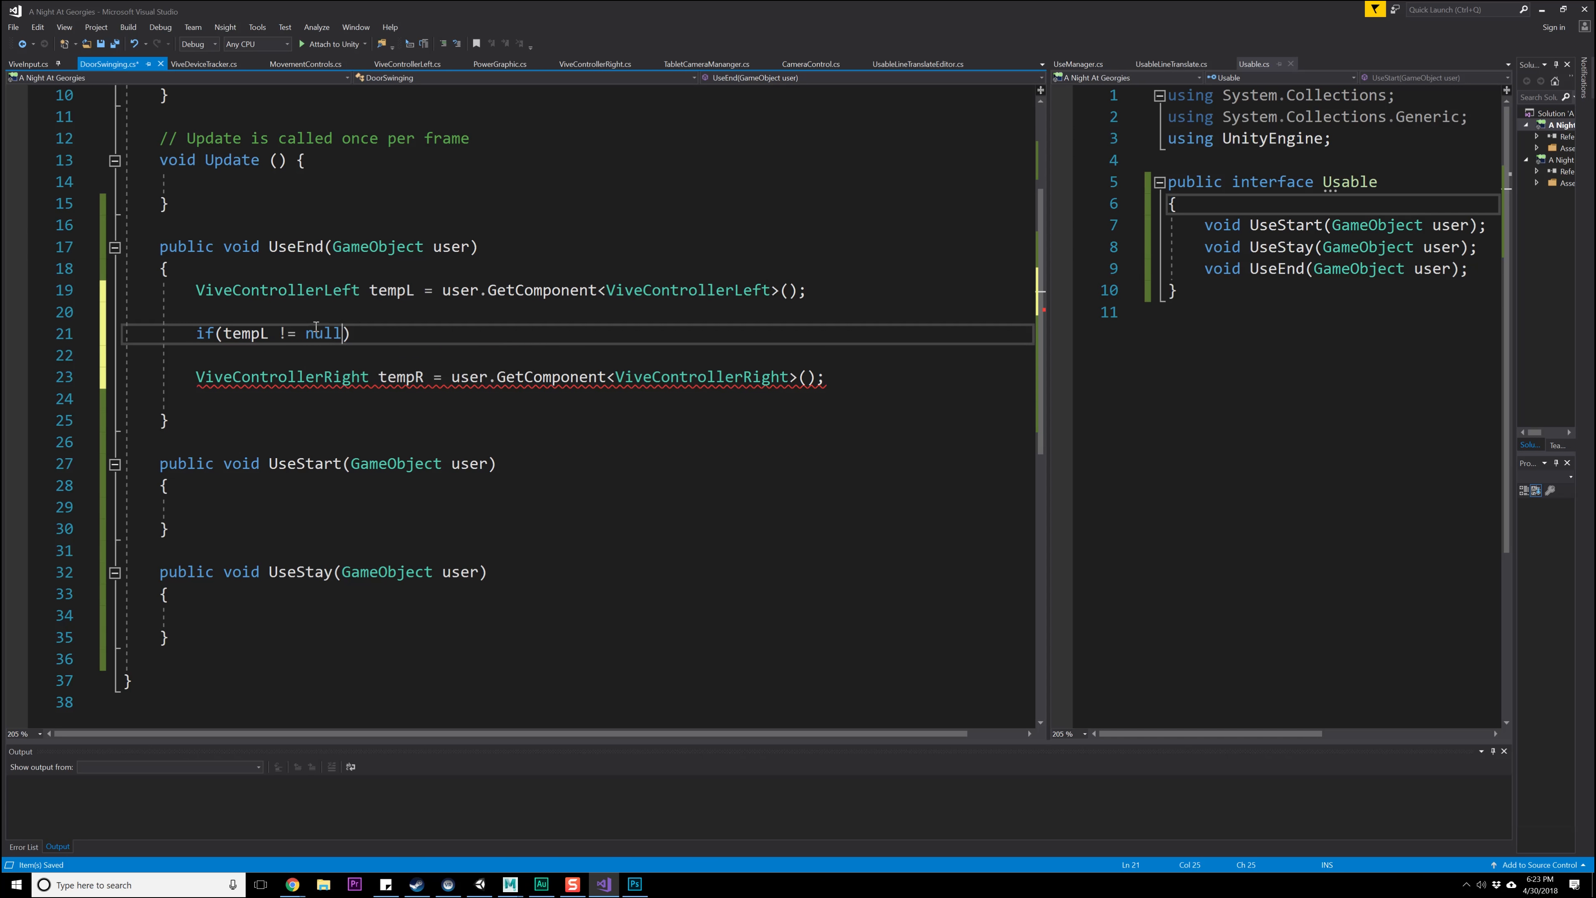
- Give the tempL condition an empty braced body, separated from the tempR declaration by a blank line
key(Return)
text({)
key(Return)
key(Down)
key(Down)
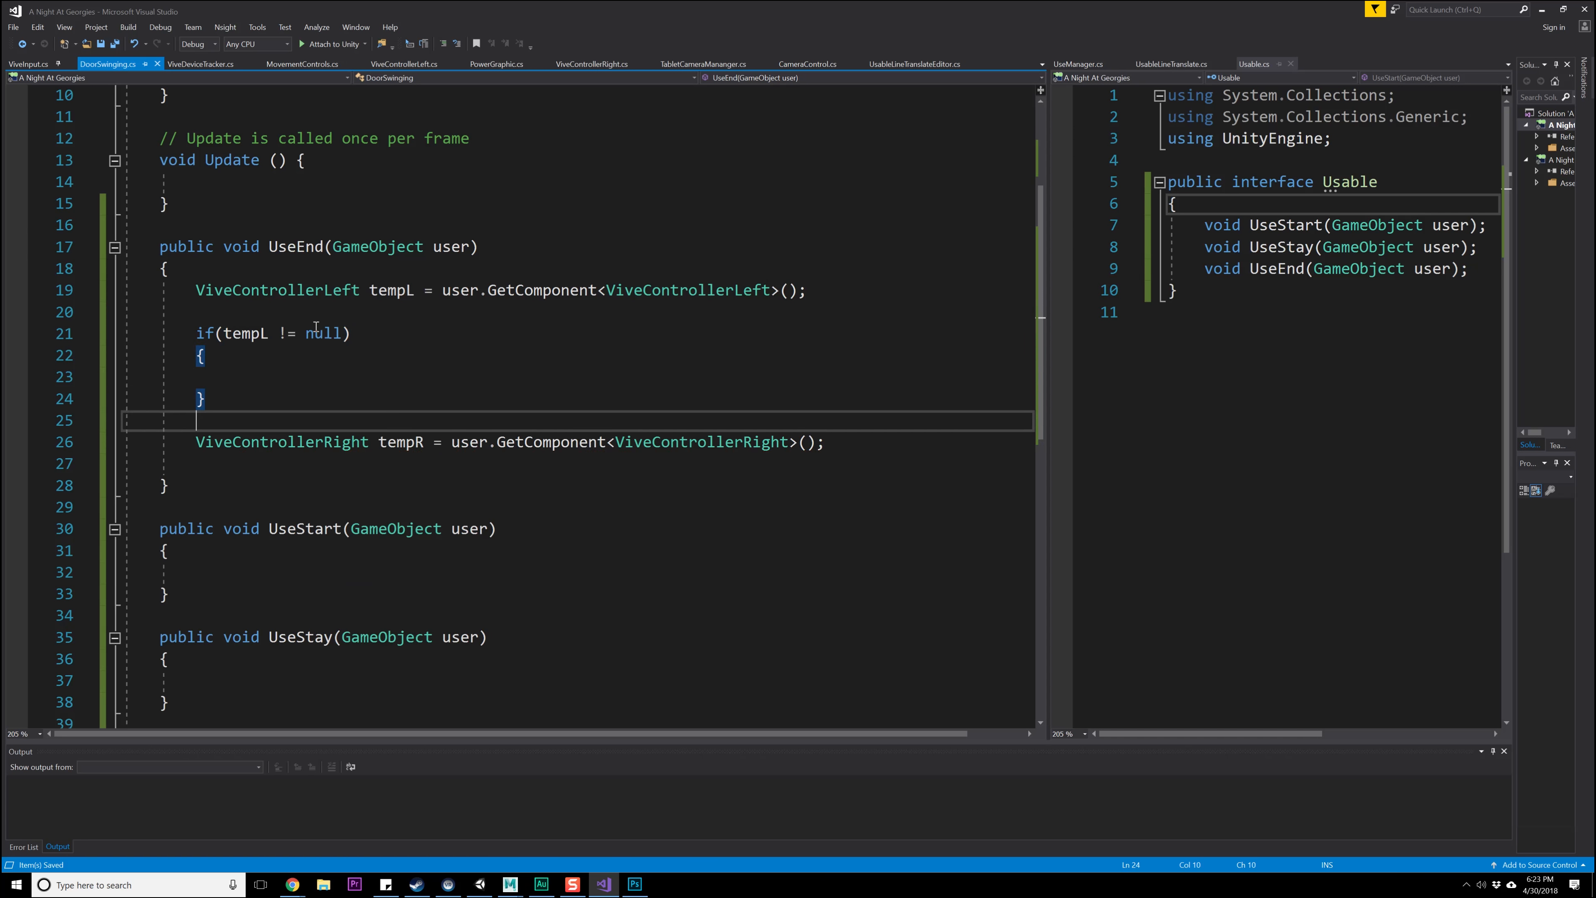
key(Return)
key(Return)
key(BackSpace)
key(BackSpace)
- Add an if(tempR != null) condition with an empty braced body below the tempR declaration, set off by blank lines
key(Down)
key(Down)
key(Down)
key(Up)
key(Up)
key(Up)
key(Up)
key(Down)
key(Down)
key(Down)
key(Return)
key(Up)
key(Return)
text(if)
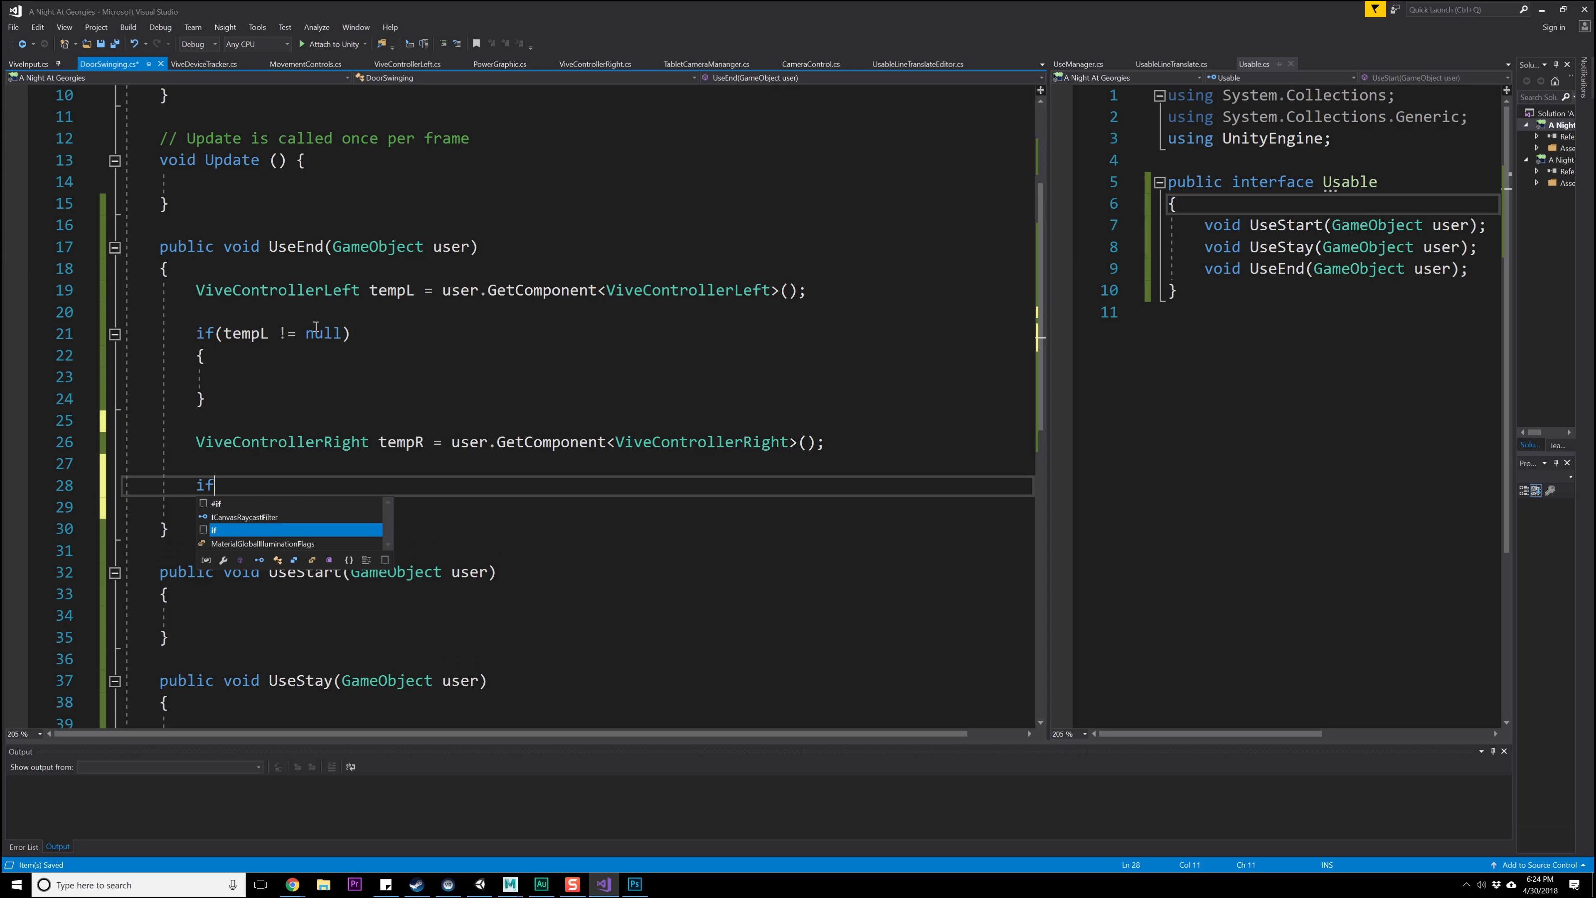
text((tempR != nu)
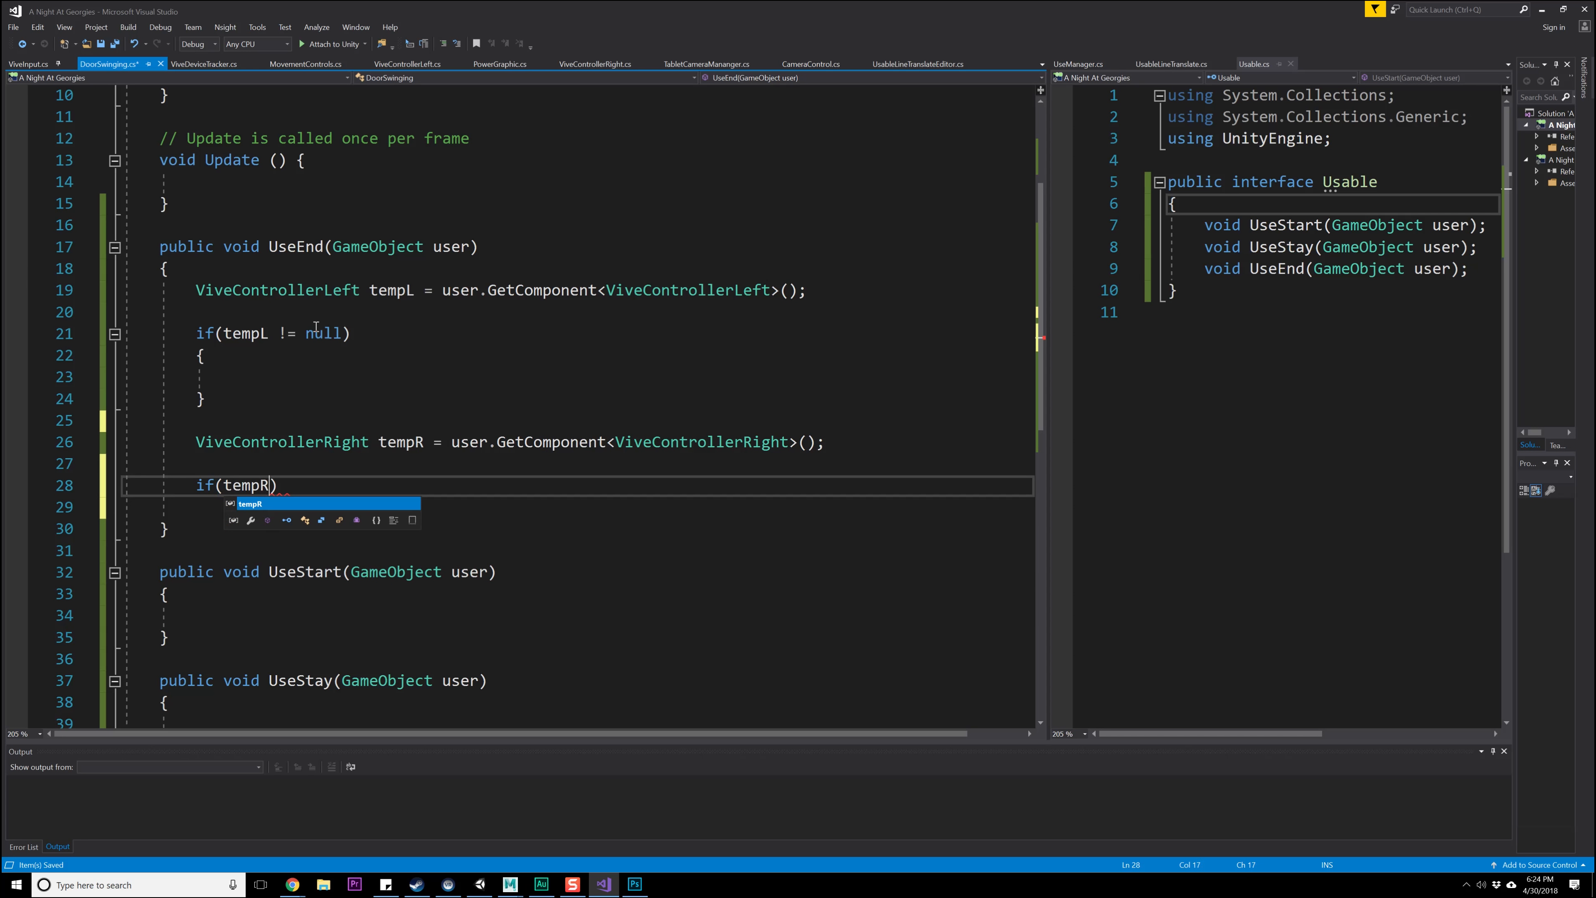
text(ll))
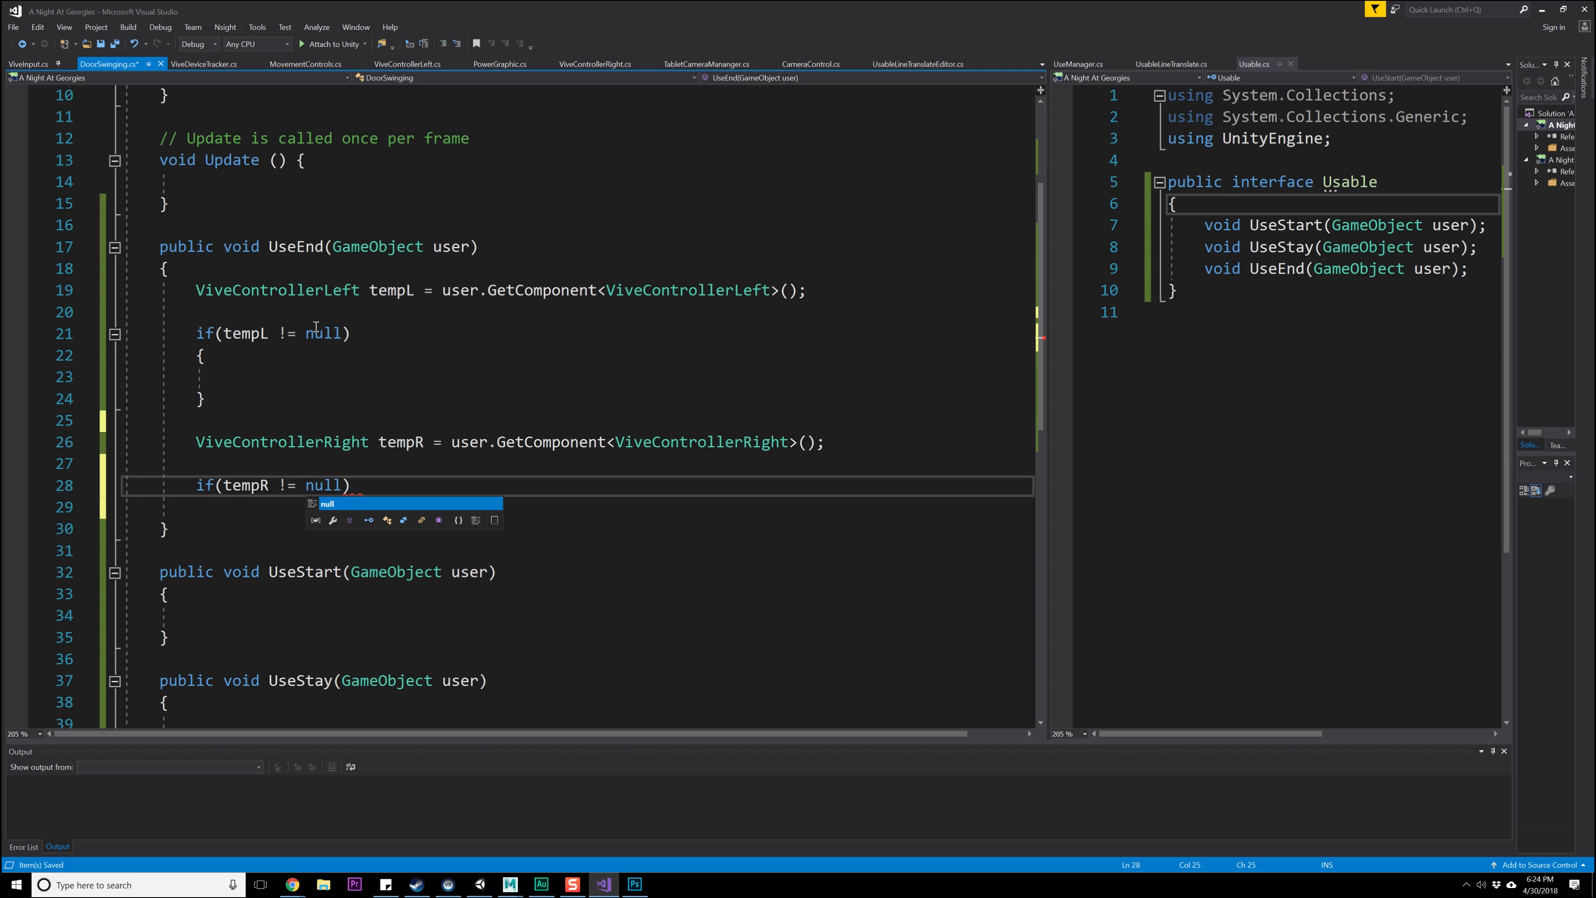
key(Return)
text({)
key(Return)
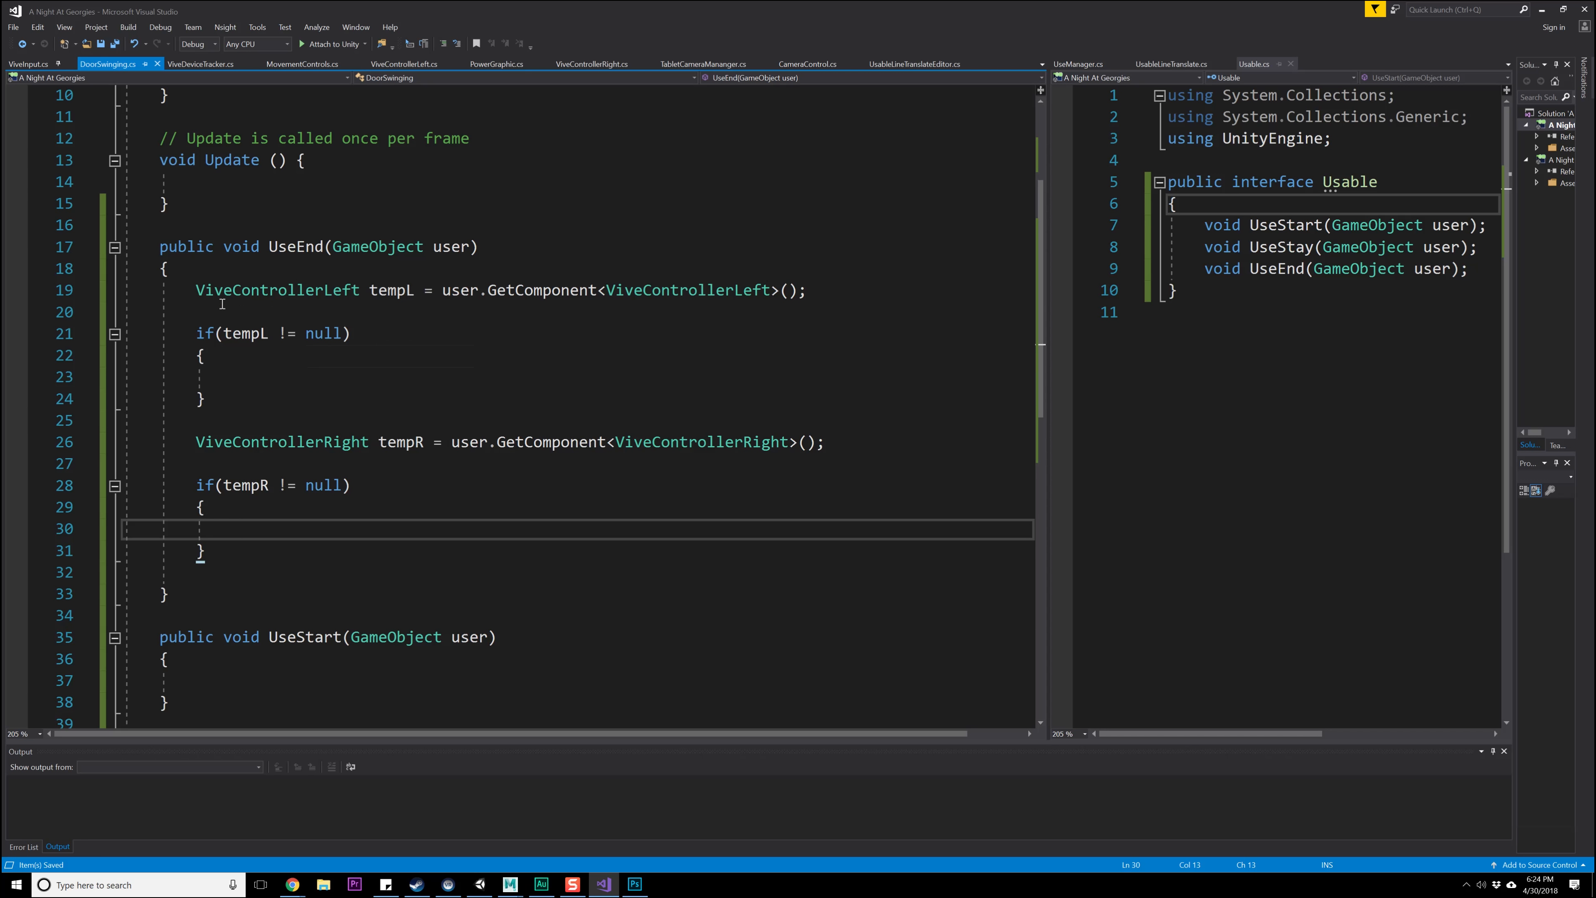
- Add a return; statement inside the braces of the tempL condition in UseEnd
drag(293, 559, 136, 442)
click(136, 443)
click(313, 359)
click(313, 371)
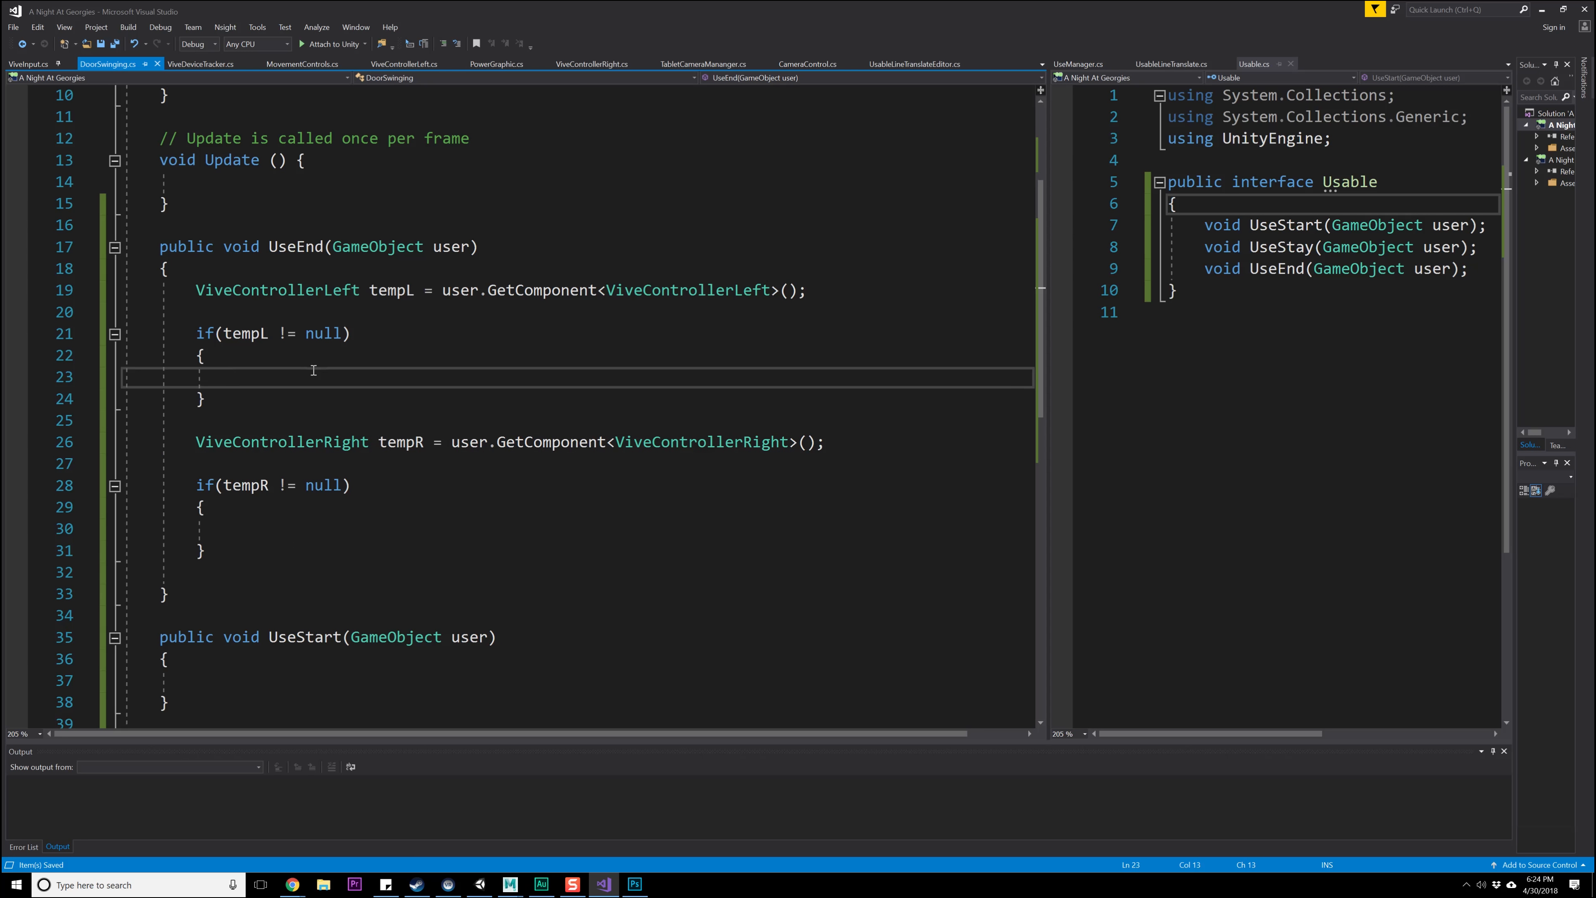
text(return;)
- Add a return; statement inside the braces of the tempR condition in UseEnd
key(Down)
key(Down)
key(Down)
key(Down)
key(Down)
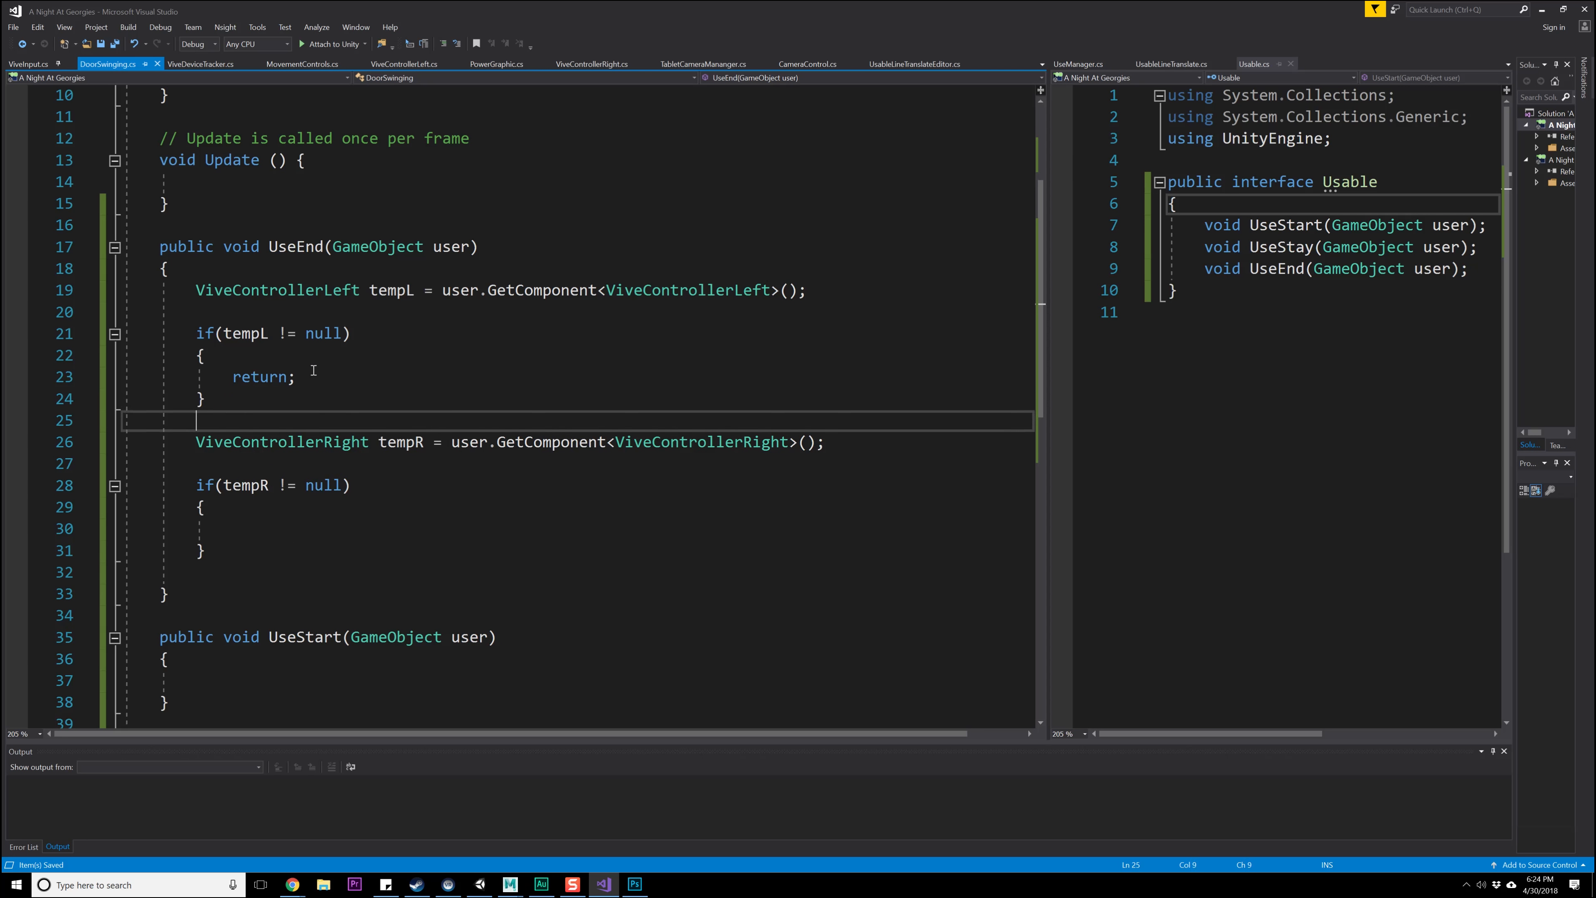
key(Down)
key(Down)
text(return;)
- Insert an empty line above the return statement in both the tempL and tempR bodies of UseEnd
key(Up)
key(Up)
key(Up)
key(Up)
key(Up)
key(Up)
key(Up)
key(Up)
key(Return)
key(Down)
key(Down)
key(Down)
key(Down)
key(Down)
key(Down)
key(Down)
key(End)
key(Return)
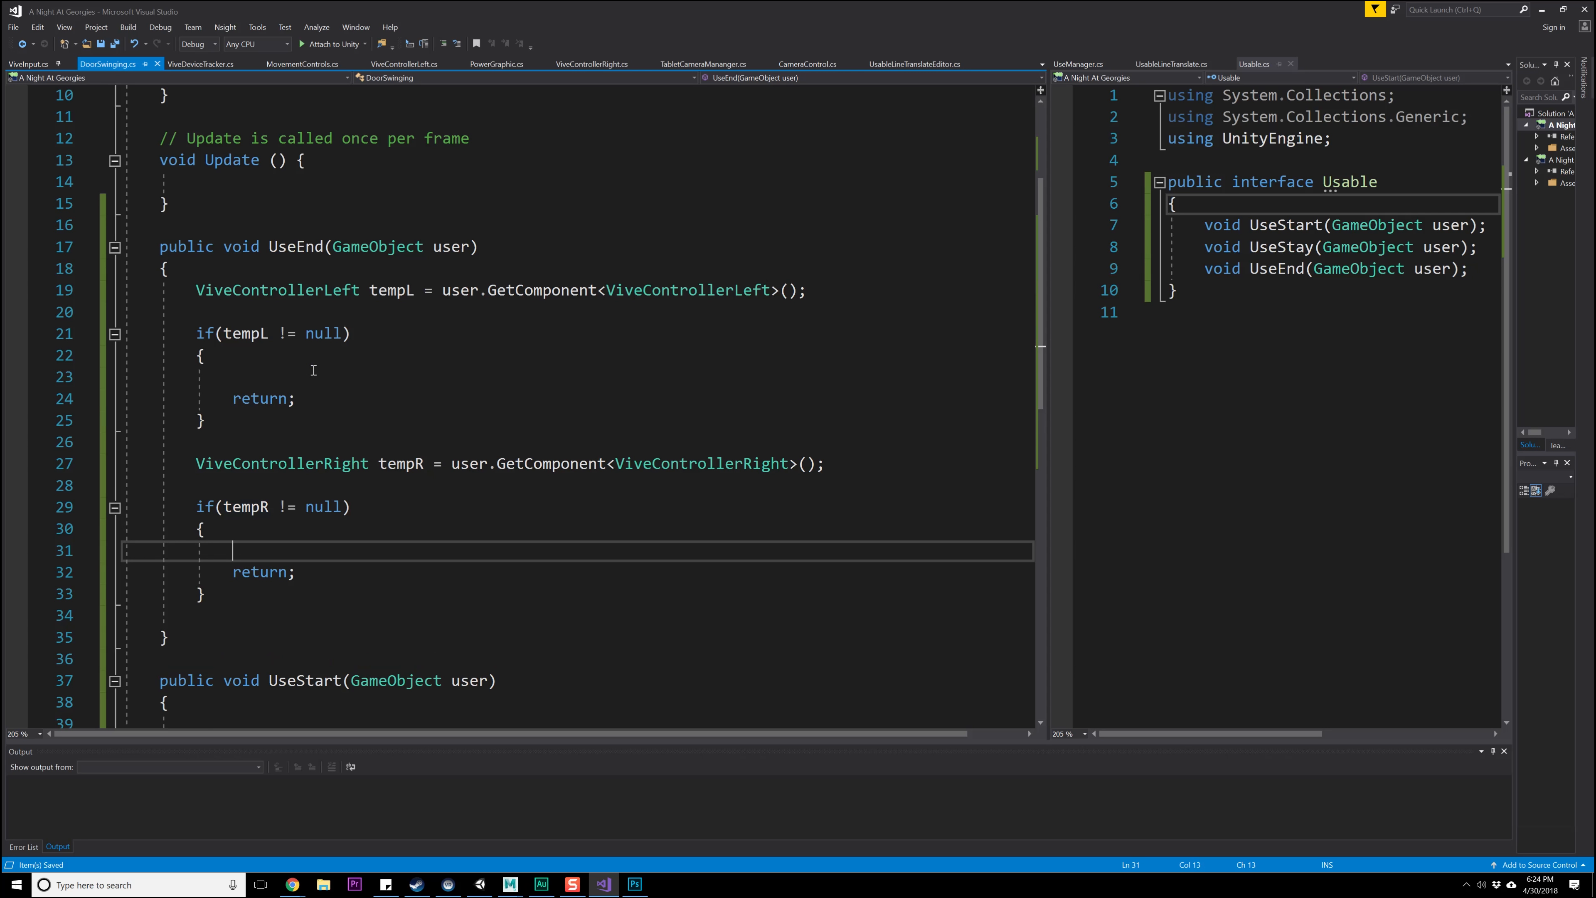
click(359, 357)
click(357, 371)
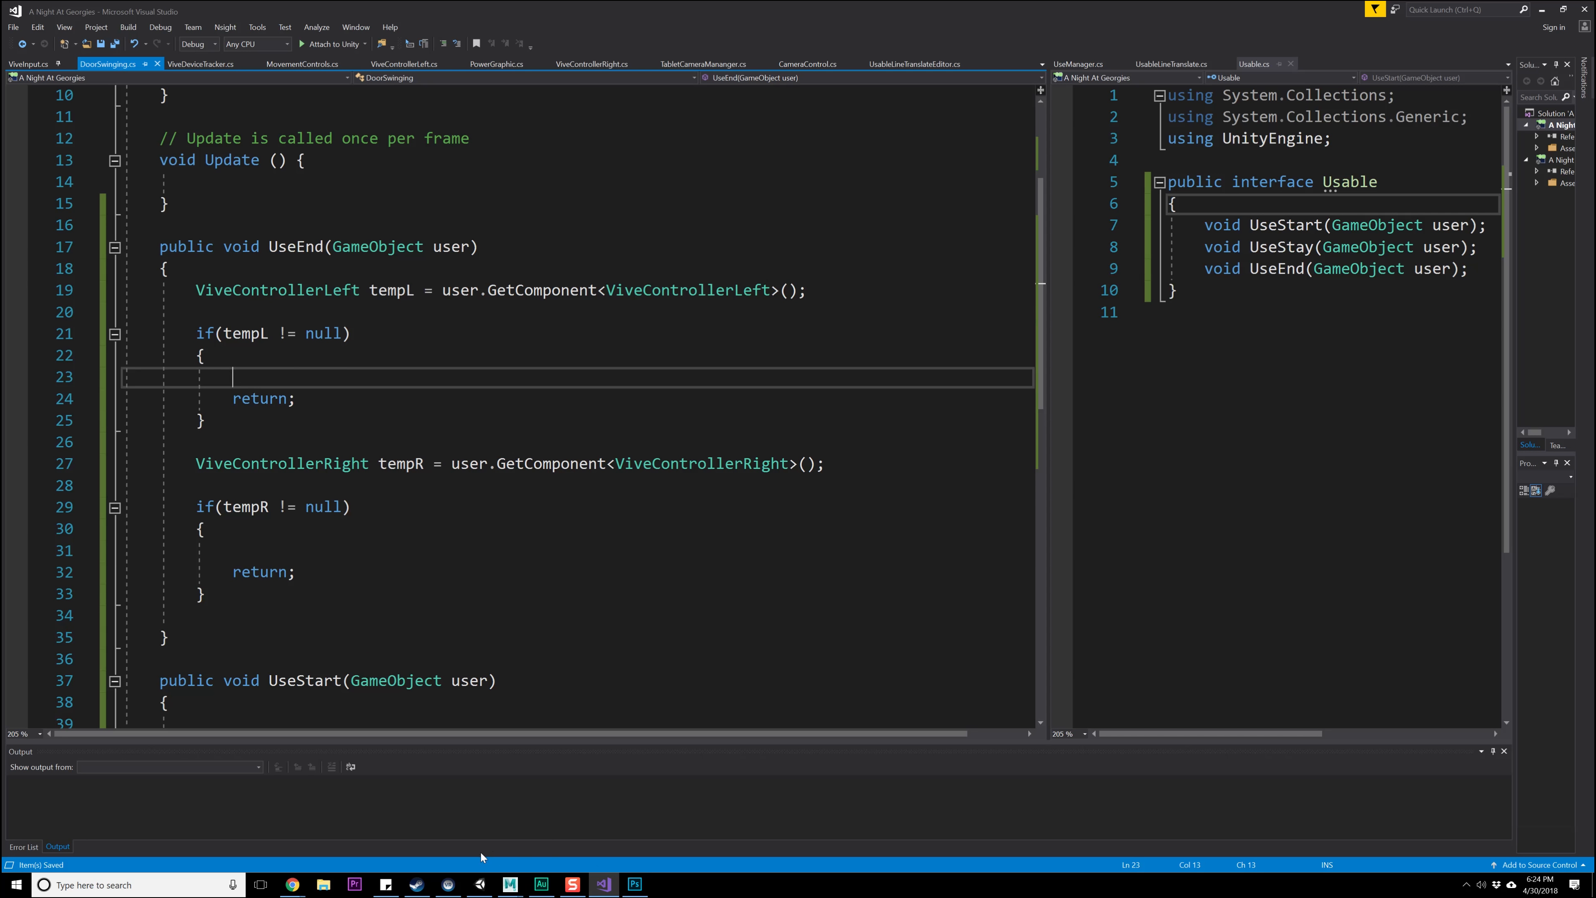
- Declare the field Transform user; at the top of the DoorSwinging class, set off by blank lines, and save the script
scroll(401, 458, up, 1)
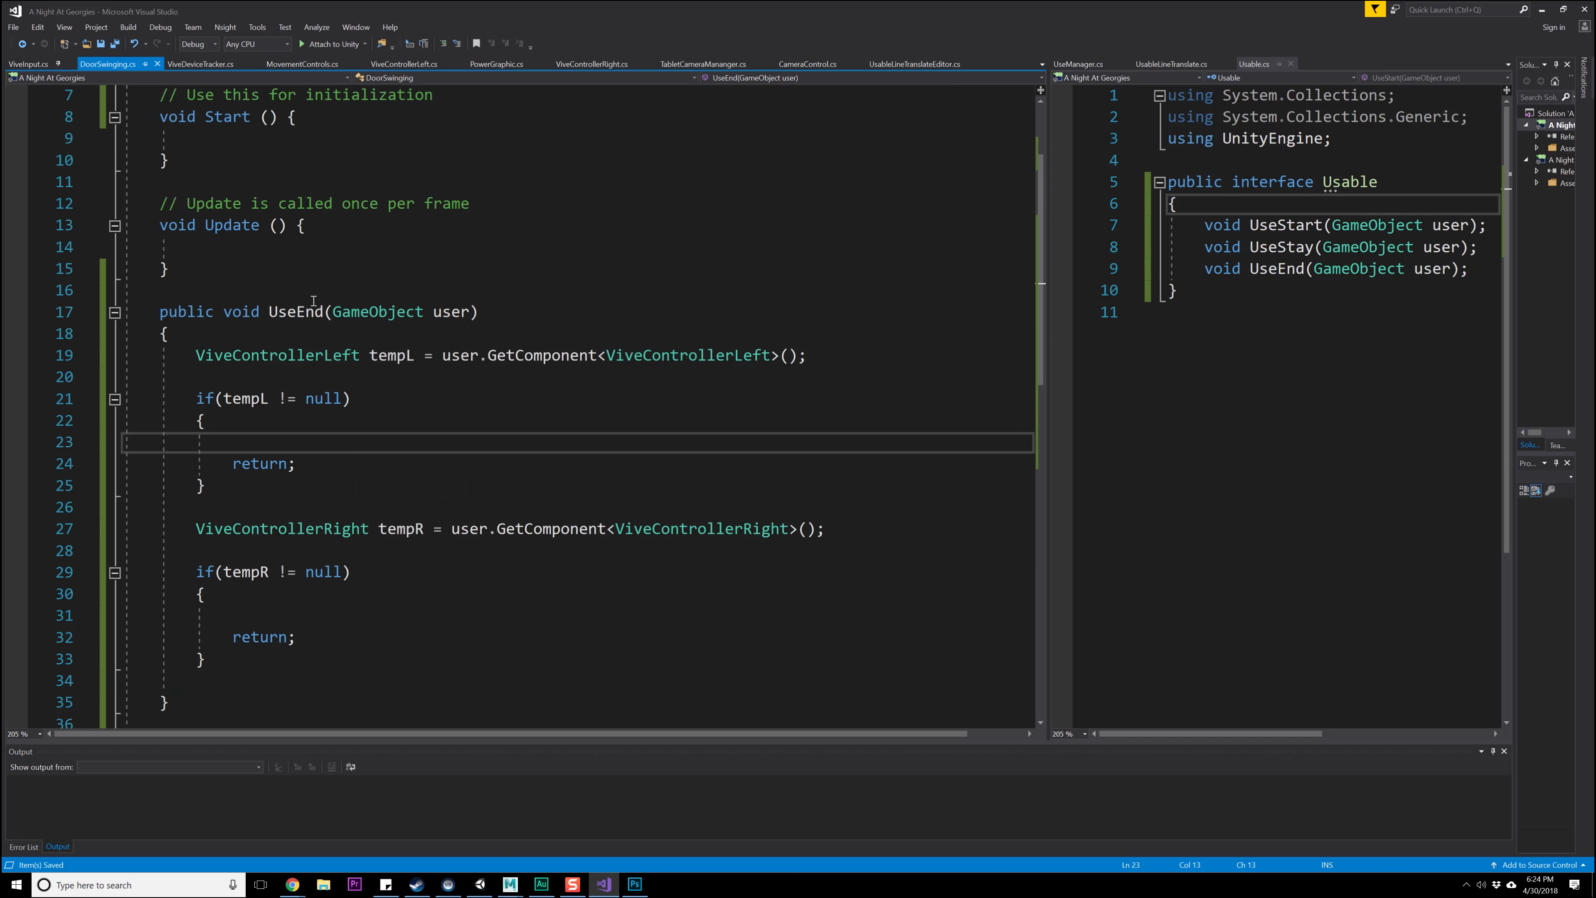
scroll(465, 390, up, 2)
click(304, 205)
key(Return)
key(Return)
key(Up)
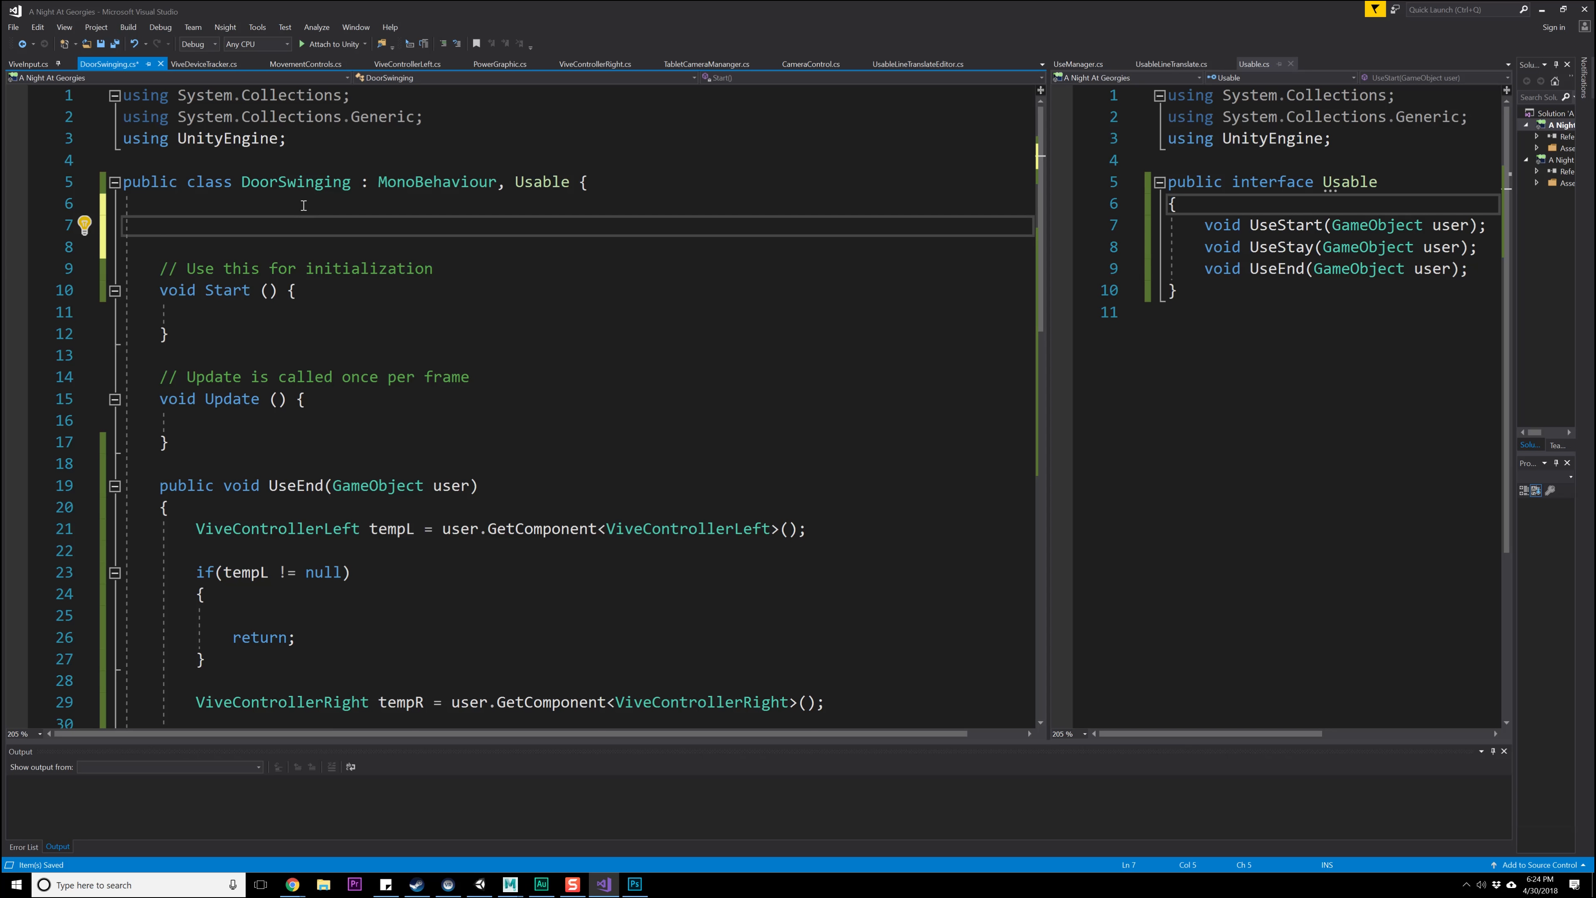
text(Transform us)
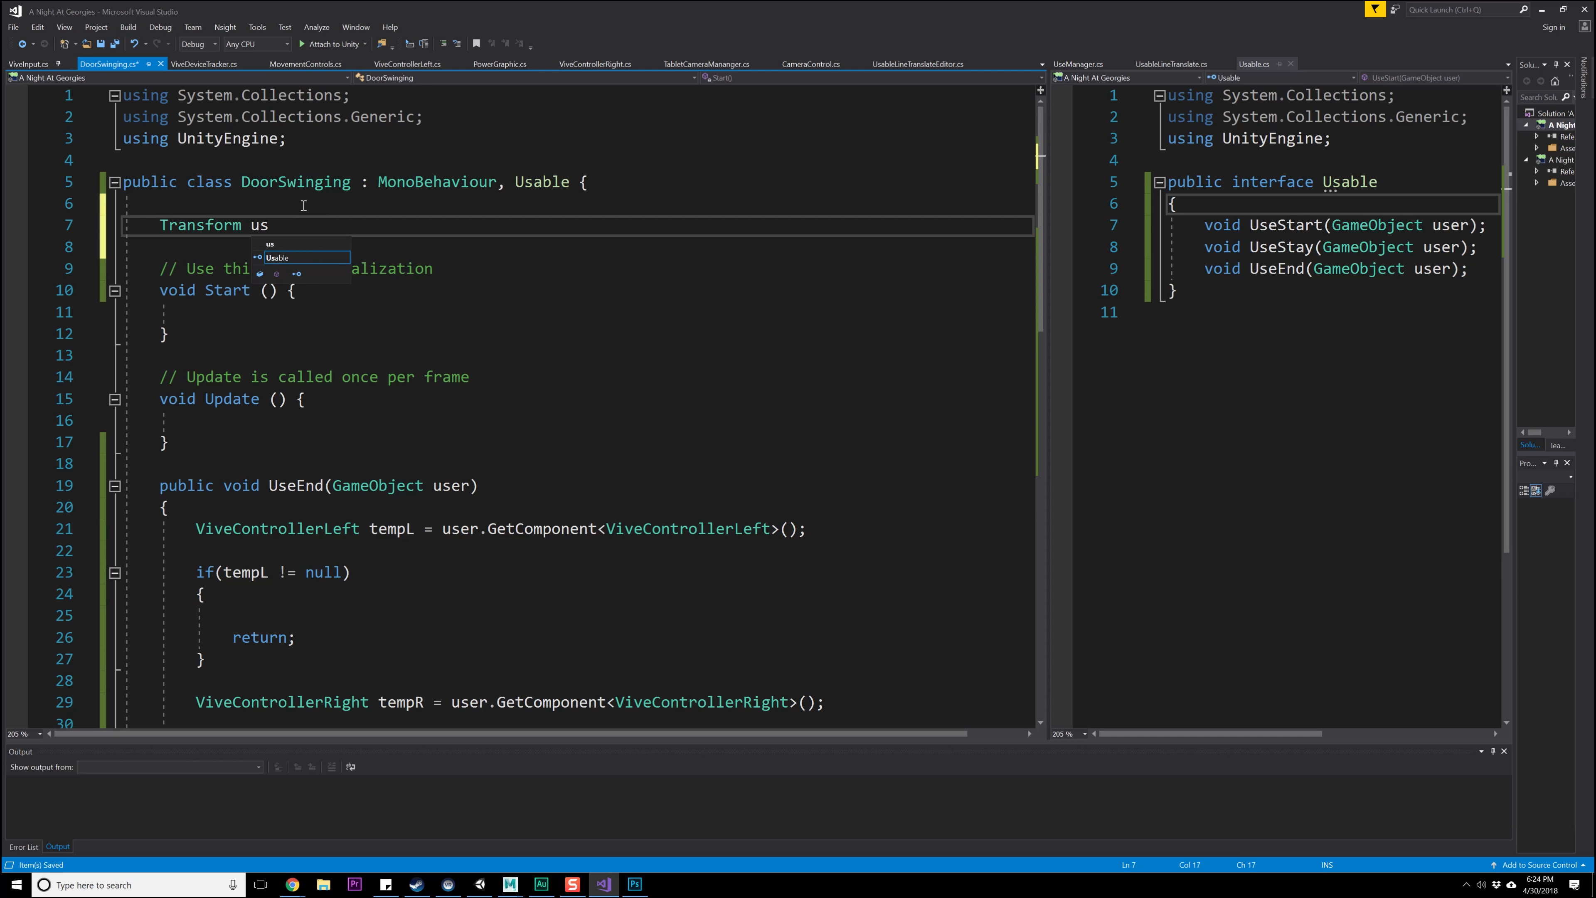
text(er;)
key(ctrl+s)
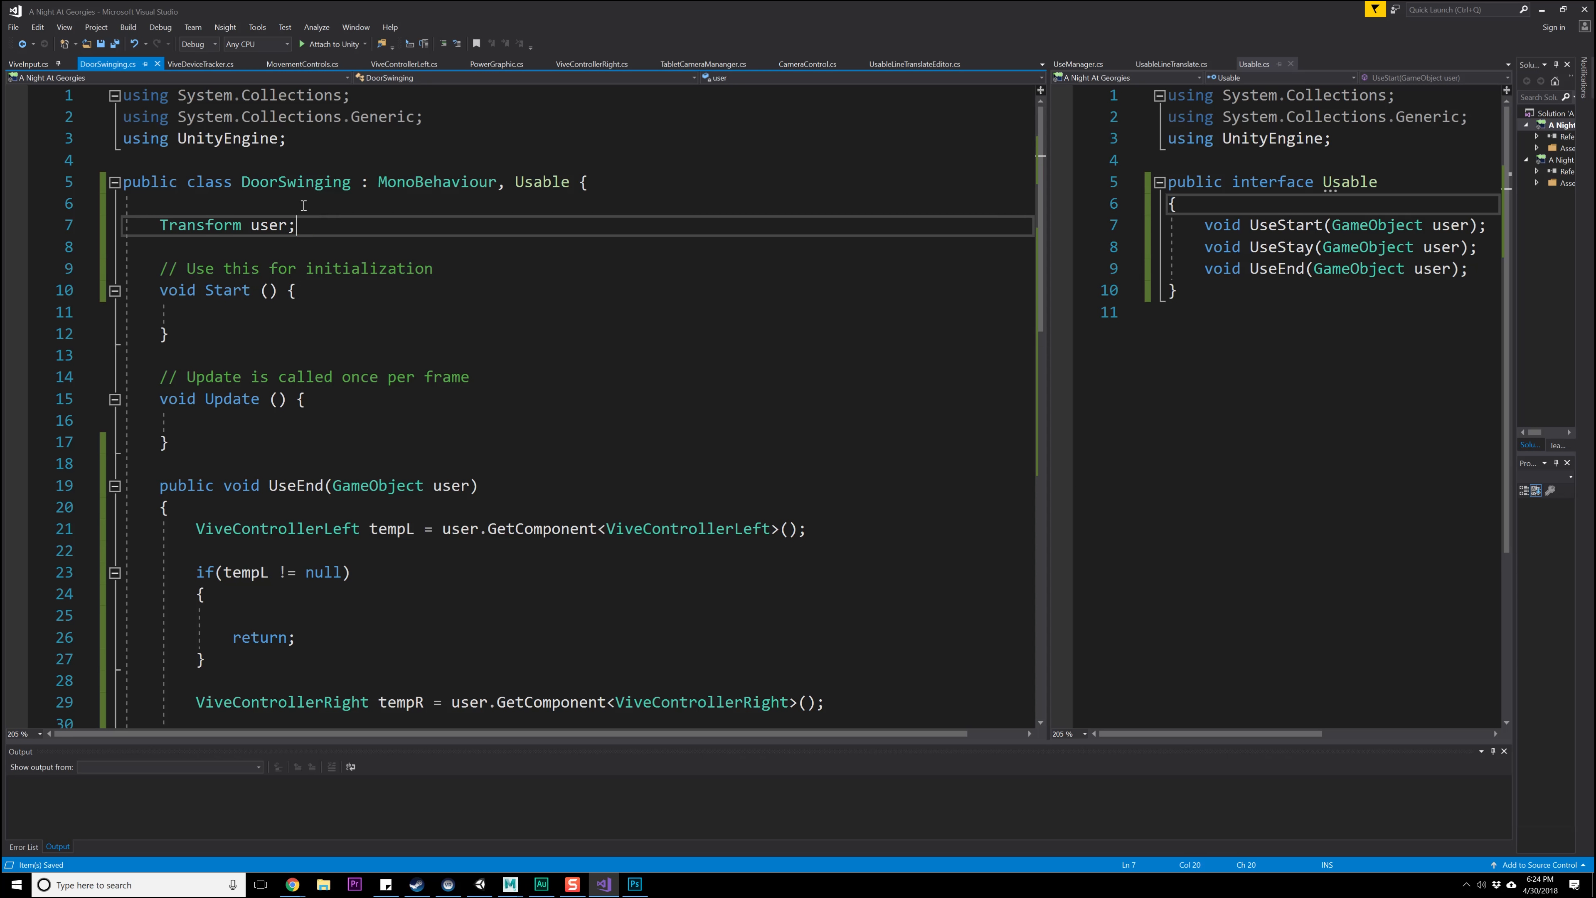
- Initialize the user field to null and save the script
key(Left)
text(=- null)
key(BackSpace)
key(BackSpace)
key(BackSpace)
key(BackSpace)
key(BackSpace)
key(BackSpace)
text(null)
key(ctrl+s)
- Add the assignment user = tempL.transform; above the return in the tempL body of UseEnd
click(273, 224)
double_click(274, 225)
key(ctrl+c)
scroll(296, 377, down, 1)
click(322, 547)
key(ctrl+v)
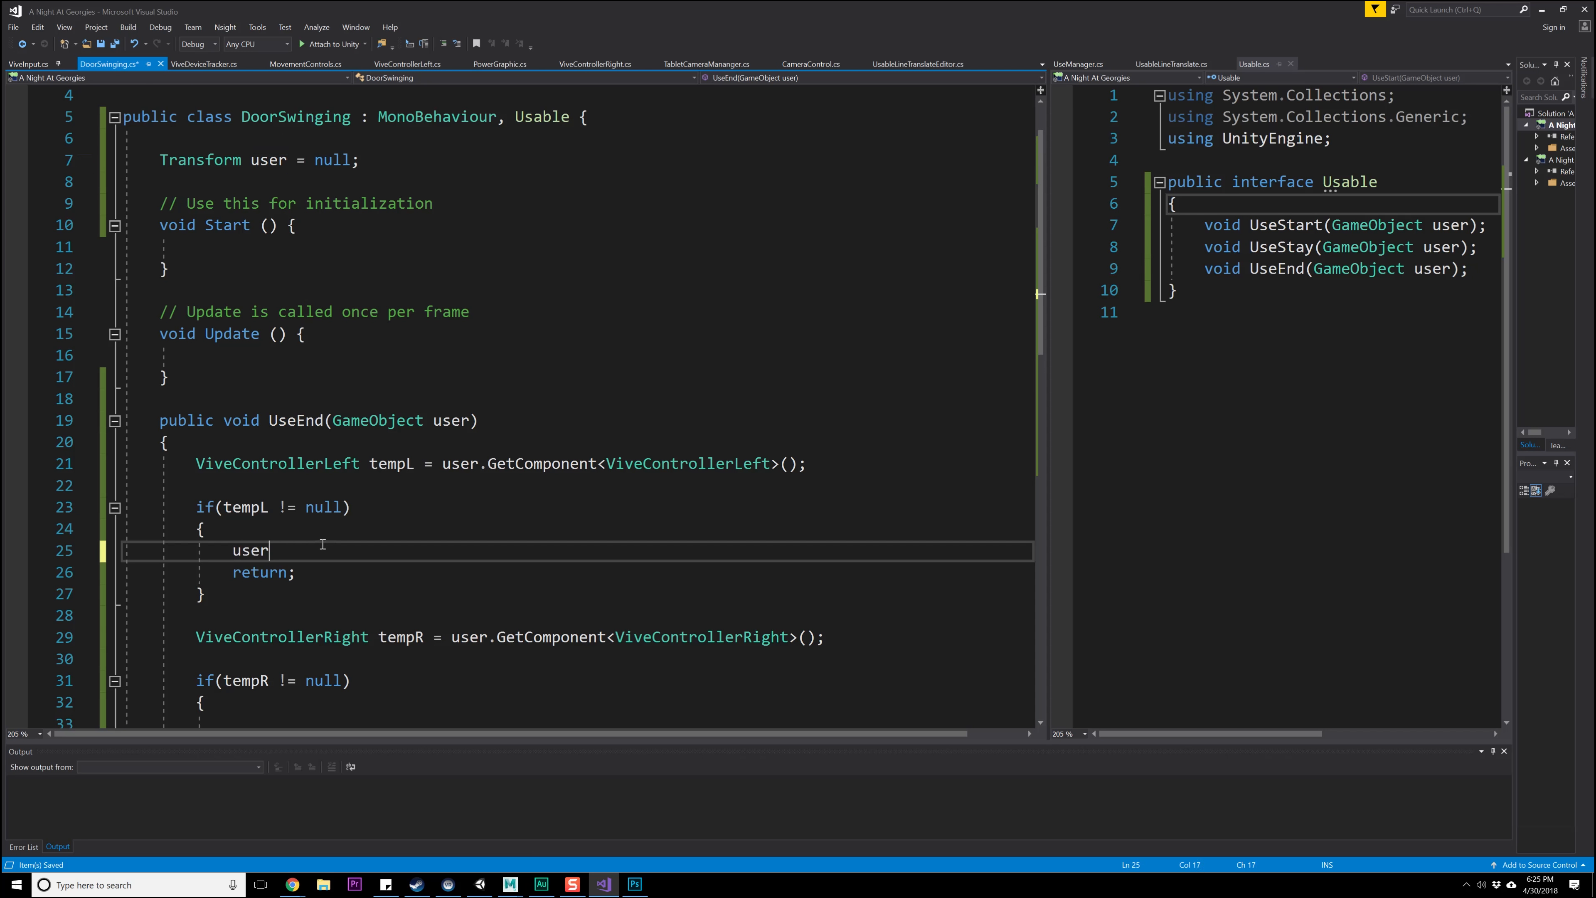
text(= tempL.)
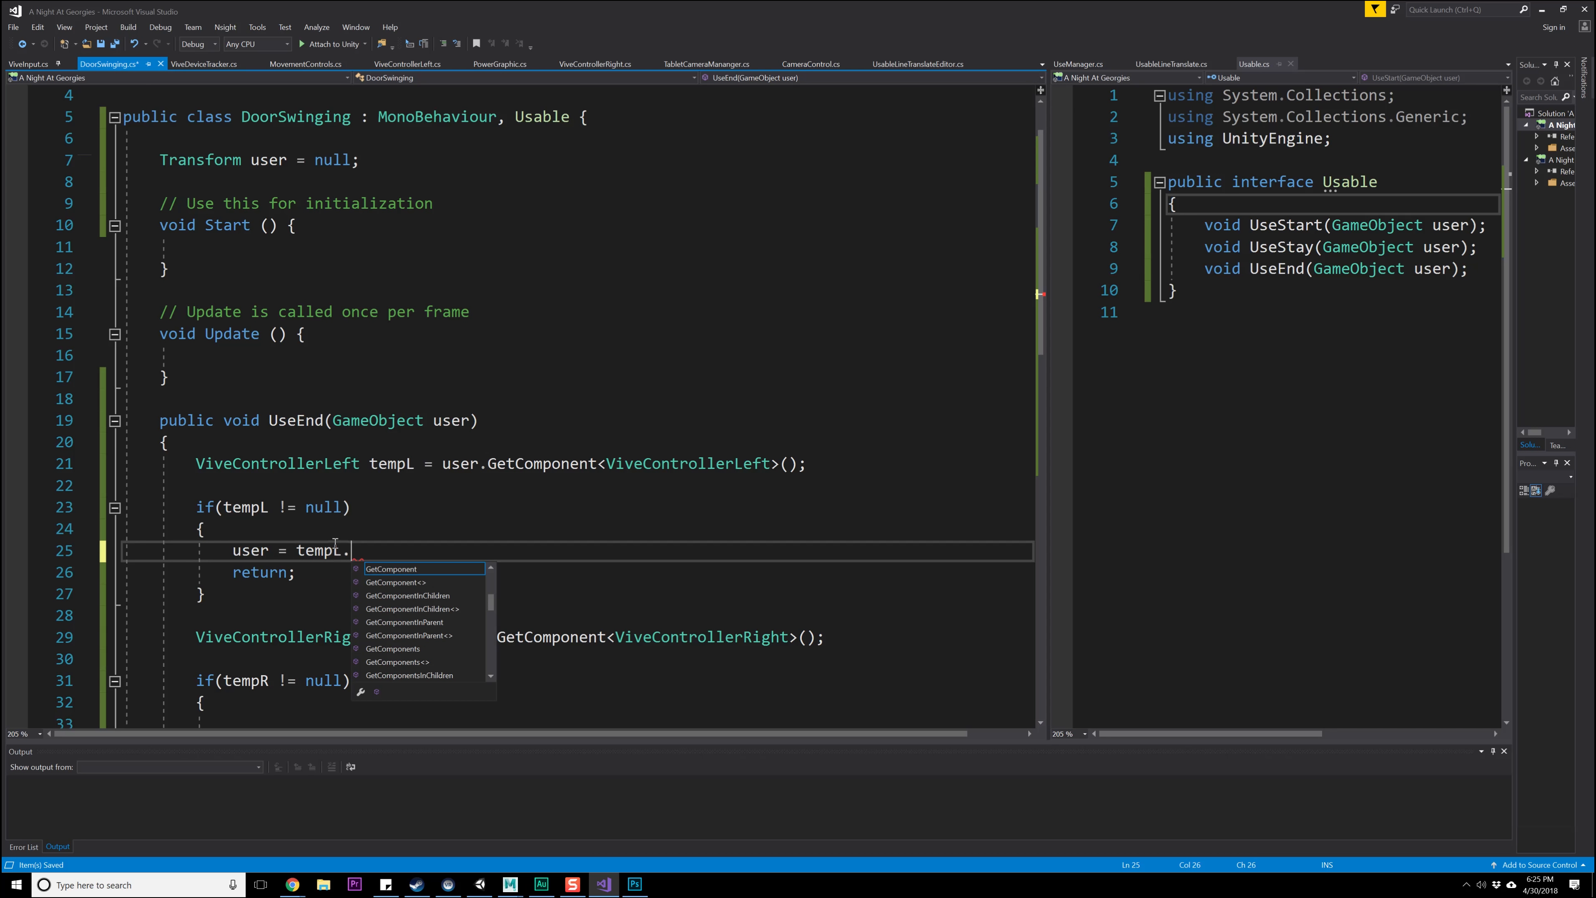
text(transform;)
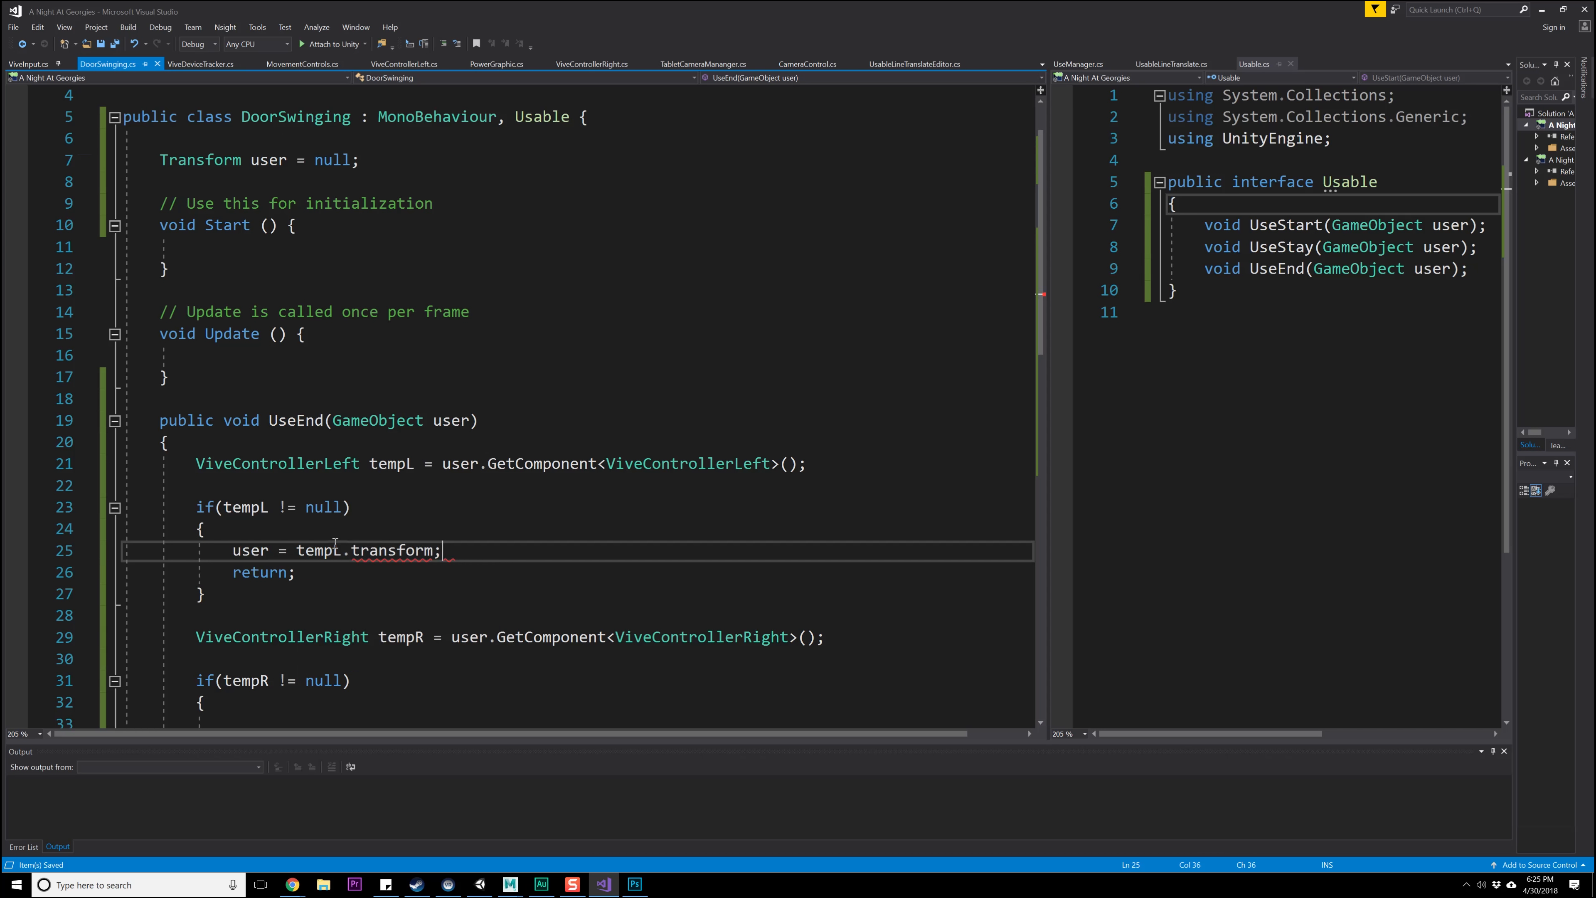
- Examine the error flagged on the tempL.transform assignment
key(Left)
key(Left)
key(Left)
key(Left)
mouse_move(307, 551)
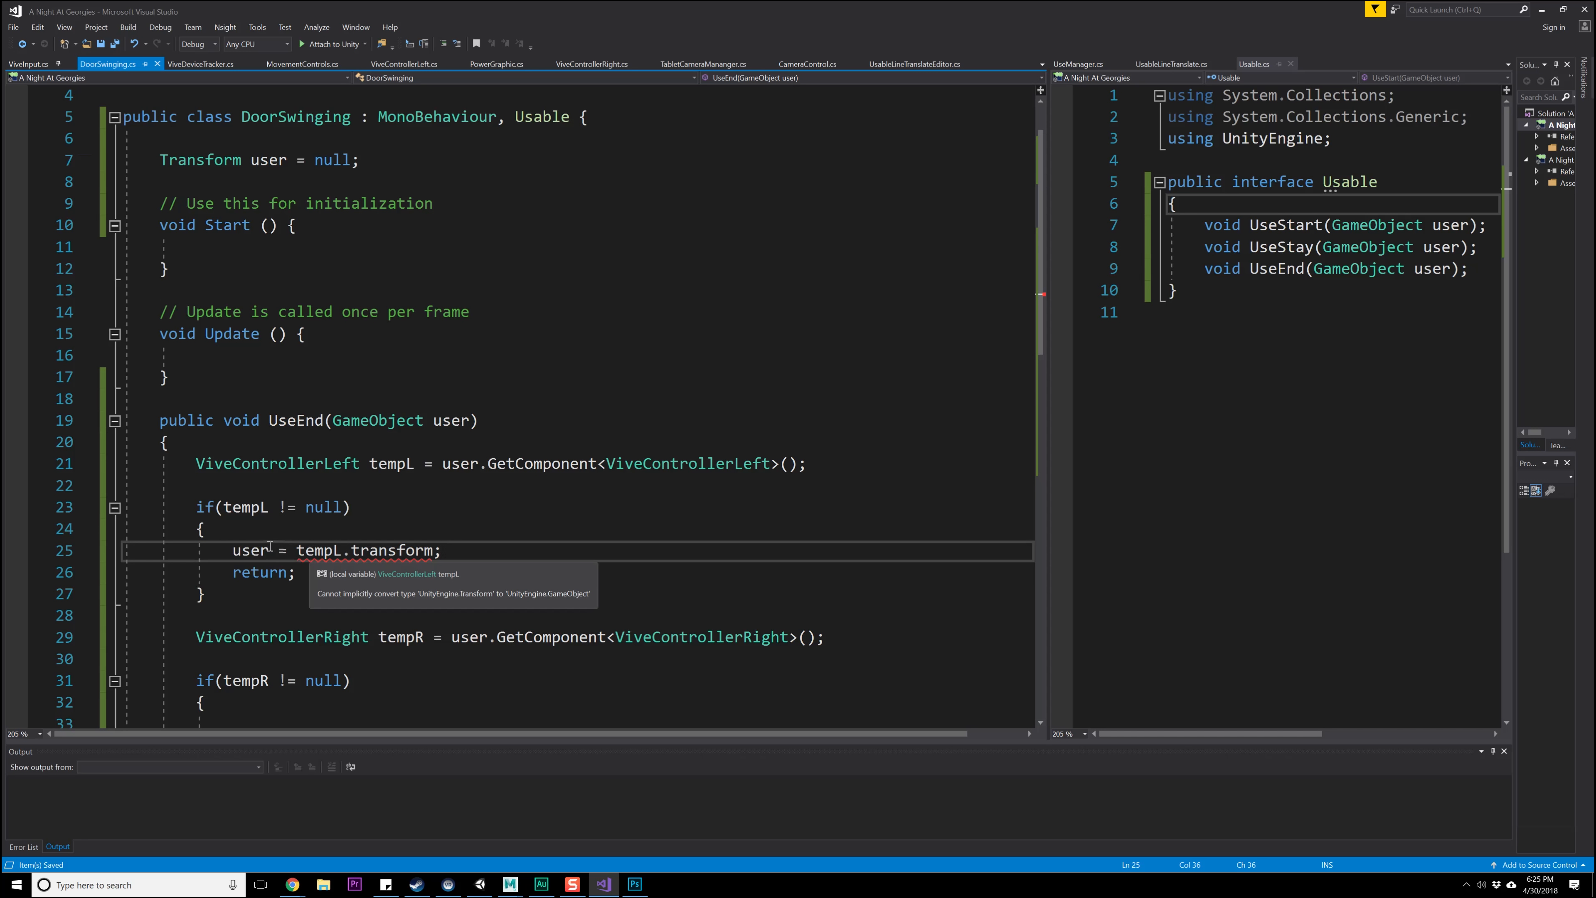
scroll(271, 546, up, 1)
scroll(267, 513, down, 1)
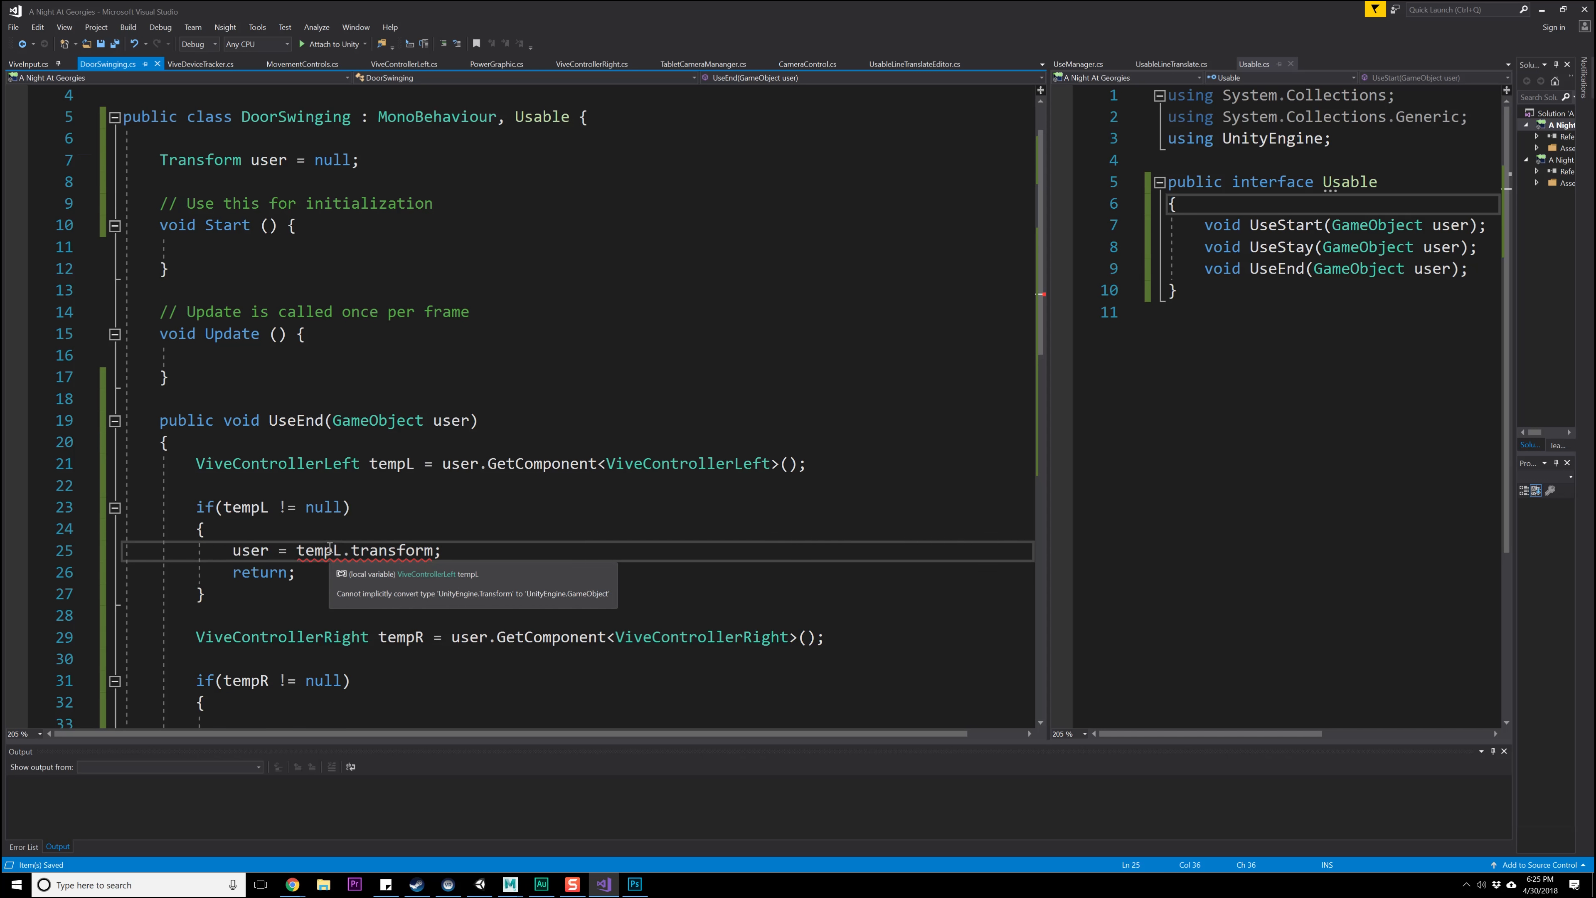
double_click(397, 552)
key(Up)
key(Up)
key(Up)
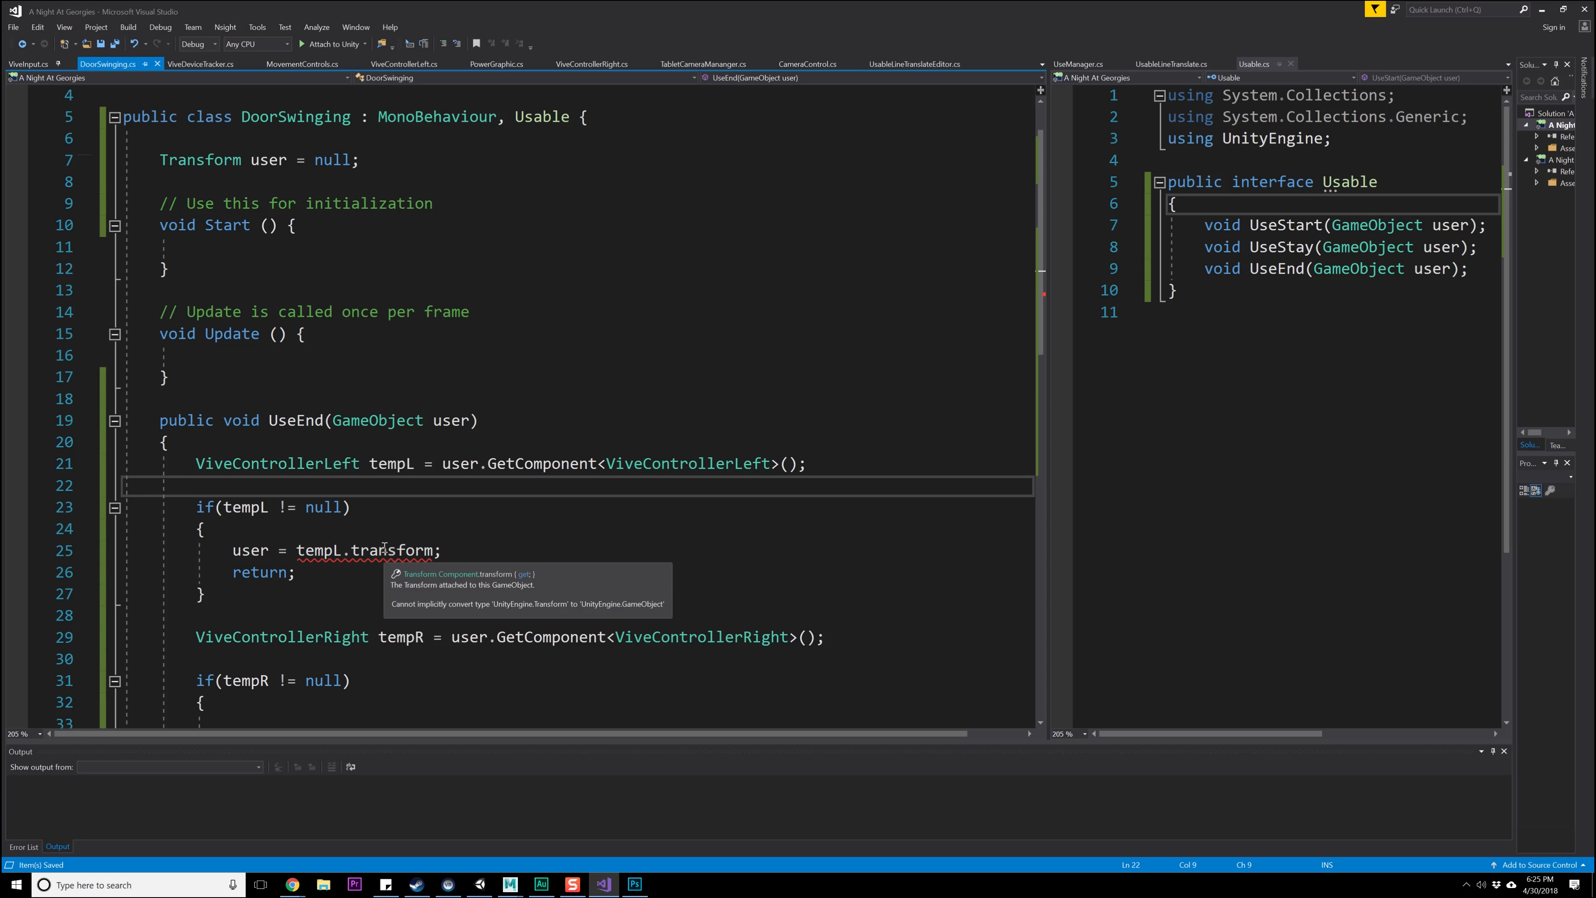
- Change the assigned value in the tempL body to tempL.gameObject.transform and save the script
double_click(384, 548)
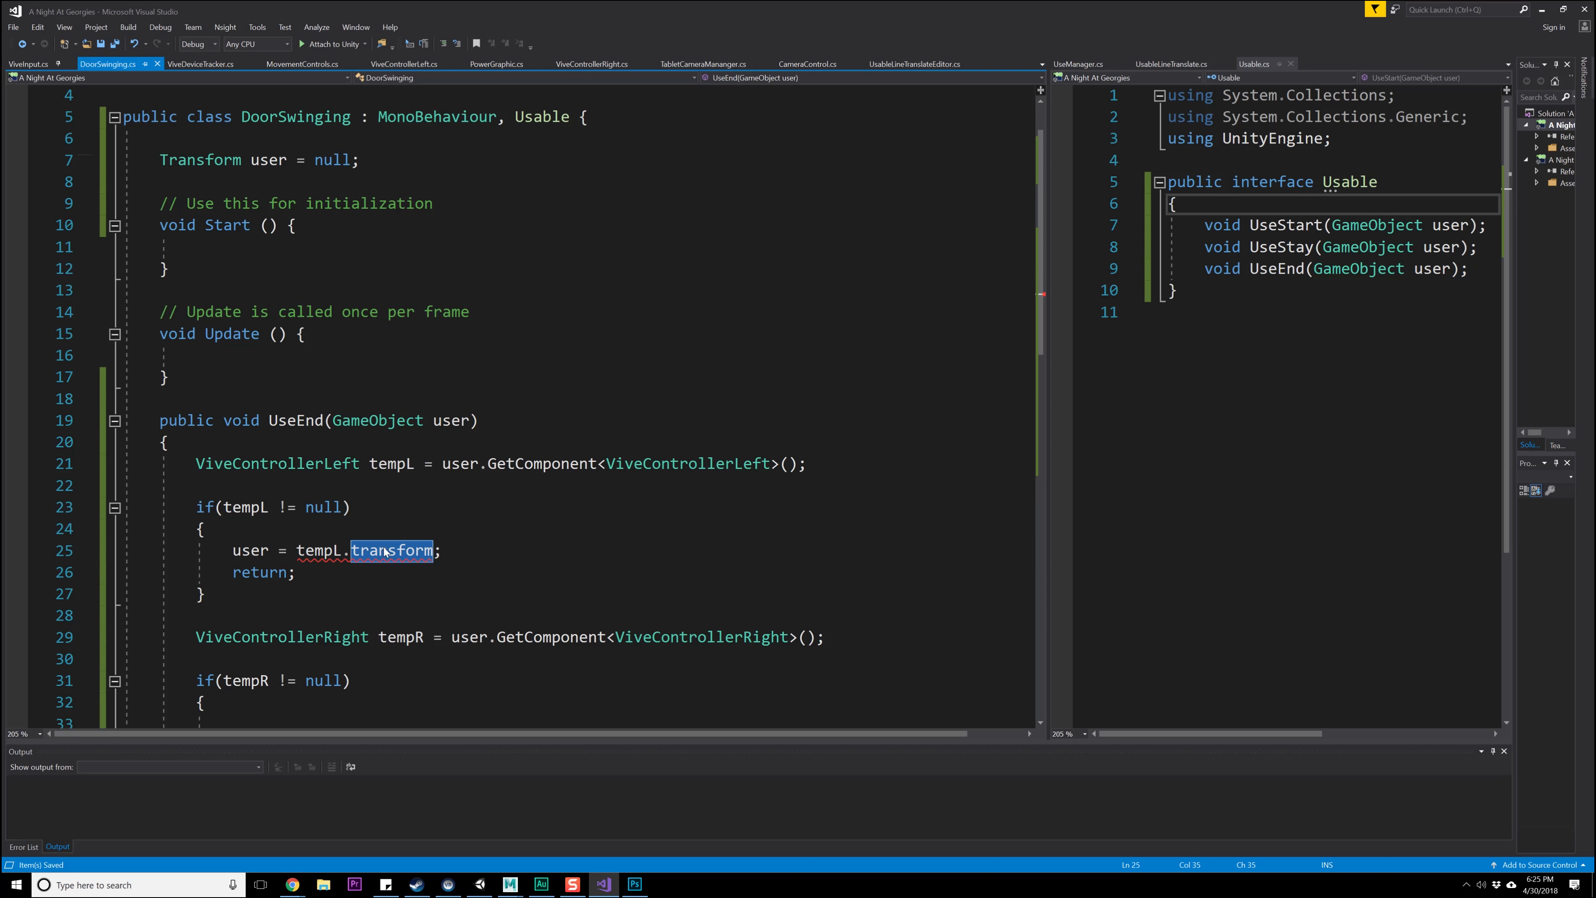
key(BackSpace)
text(g)
key(Tab)
text(.tra)
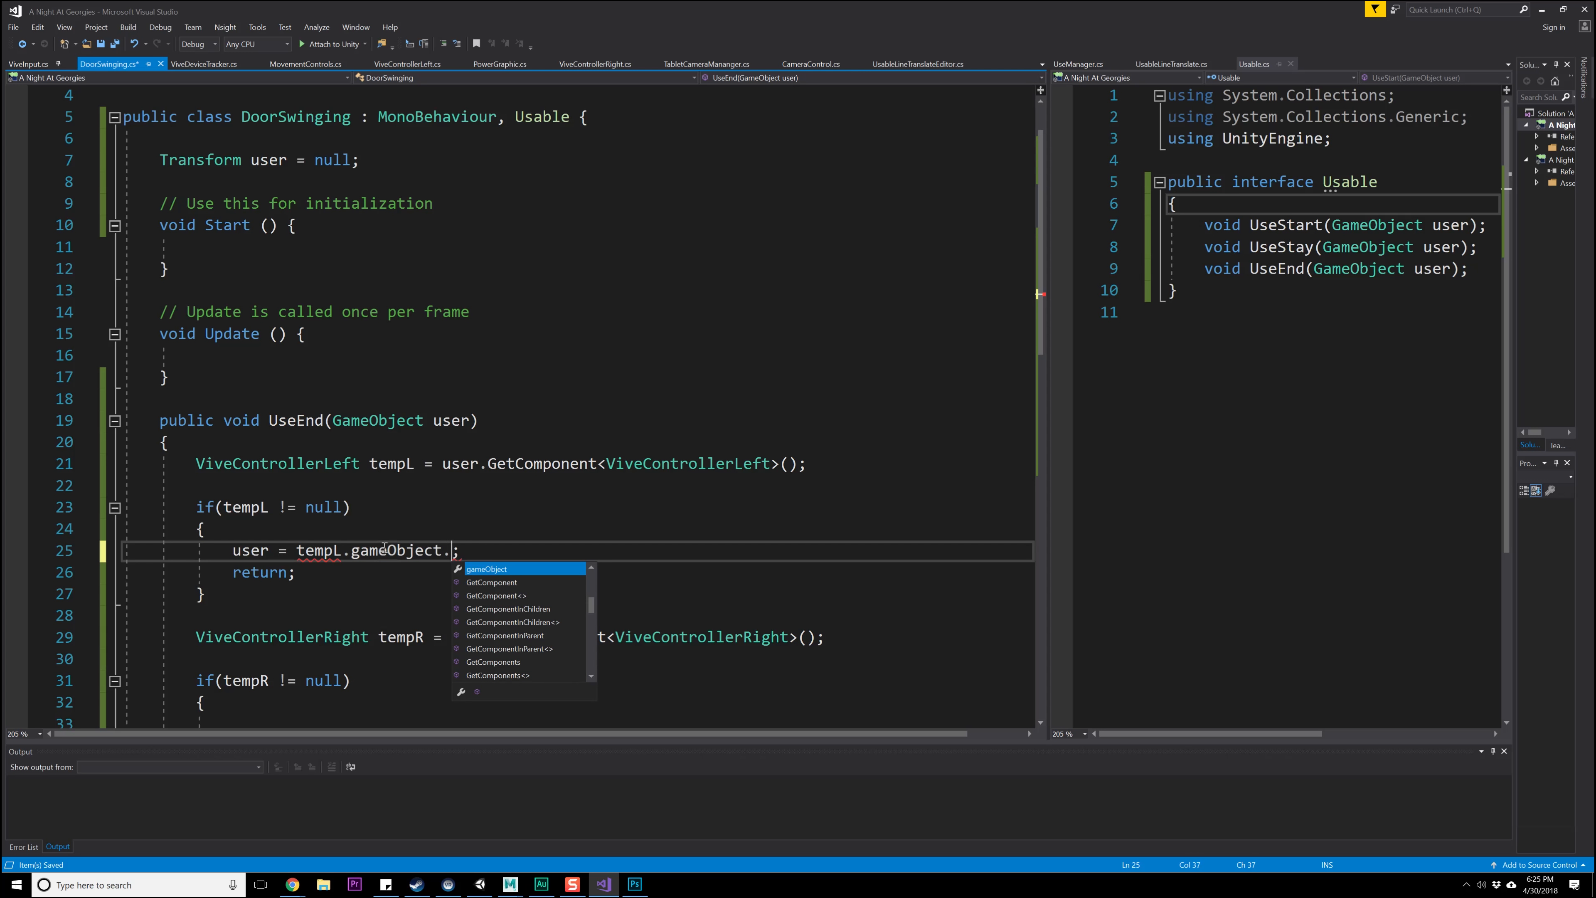
key(Tab)
key(ctrl+s)
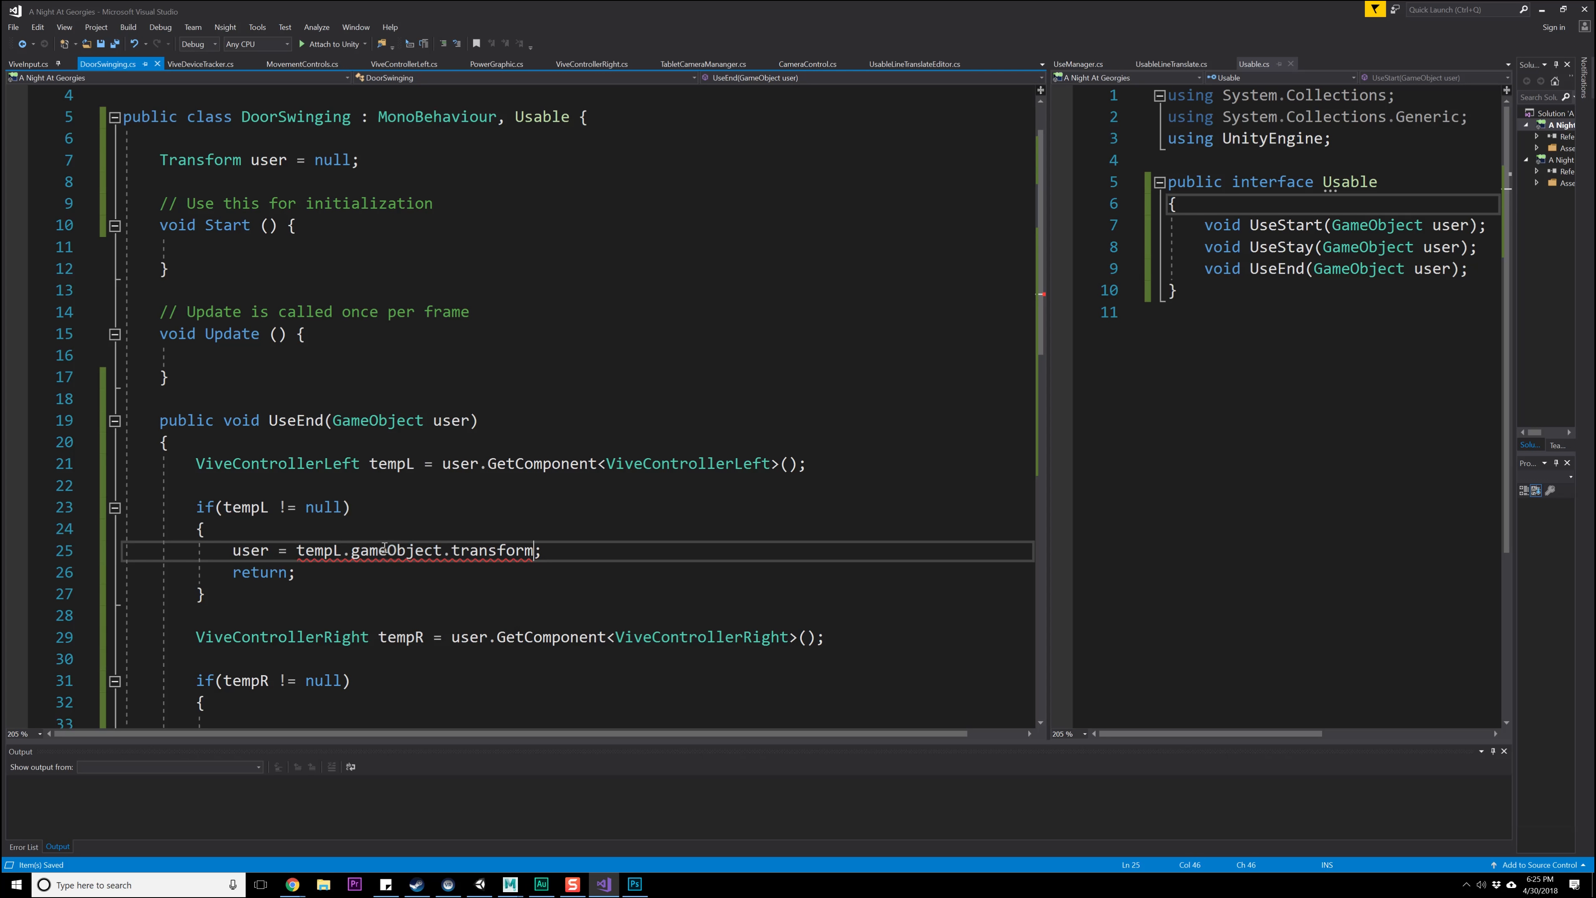
- Examine the remaining assignment error by comparing the class field user with the UseEnd parameter user
key(Up)
mouse_move(394, 551)
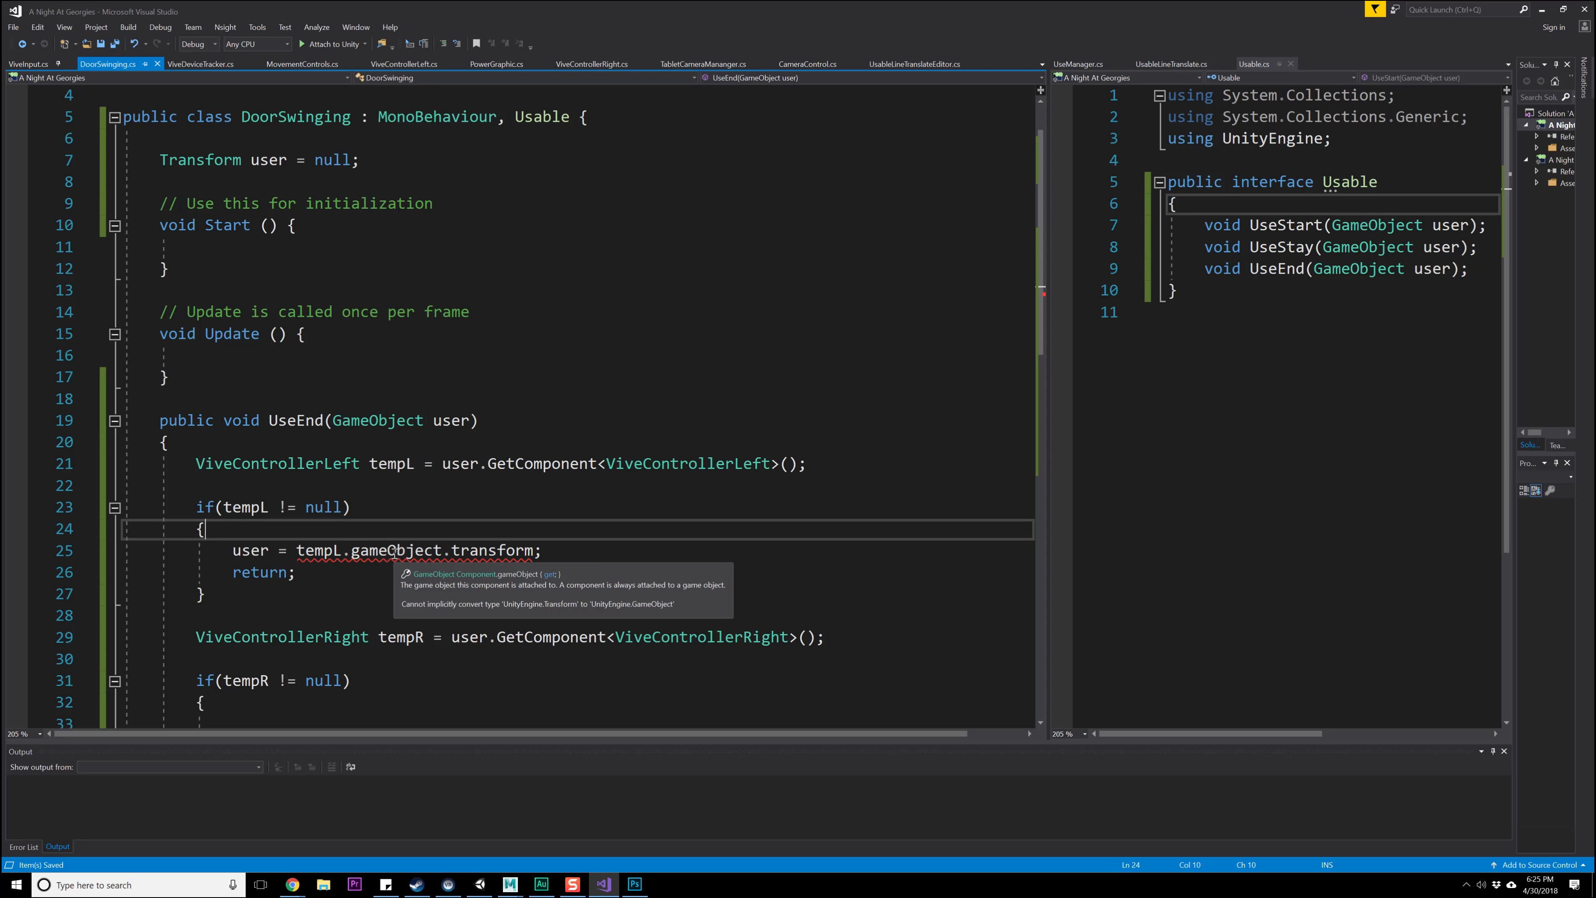
click(378, 514)
double_click(250, 554)
click(251, 555)
double_click(451, 422)
click(332, 297)
click(360, 313)
click(259, 140)
double_click(270, 160)
click(277, 203)
double_click(270, 160)
click(278, 203)
click(451, 420)
- Change the assignment target in the tempL body to this.user and save the script
click(247, 551)
double_click(246, 552)
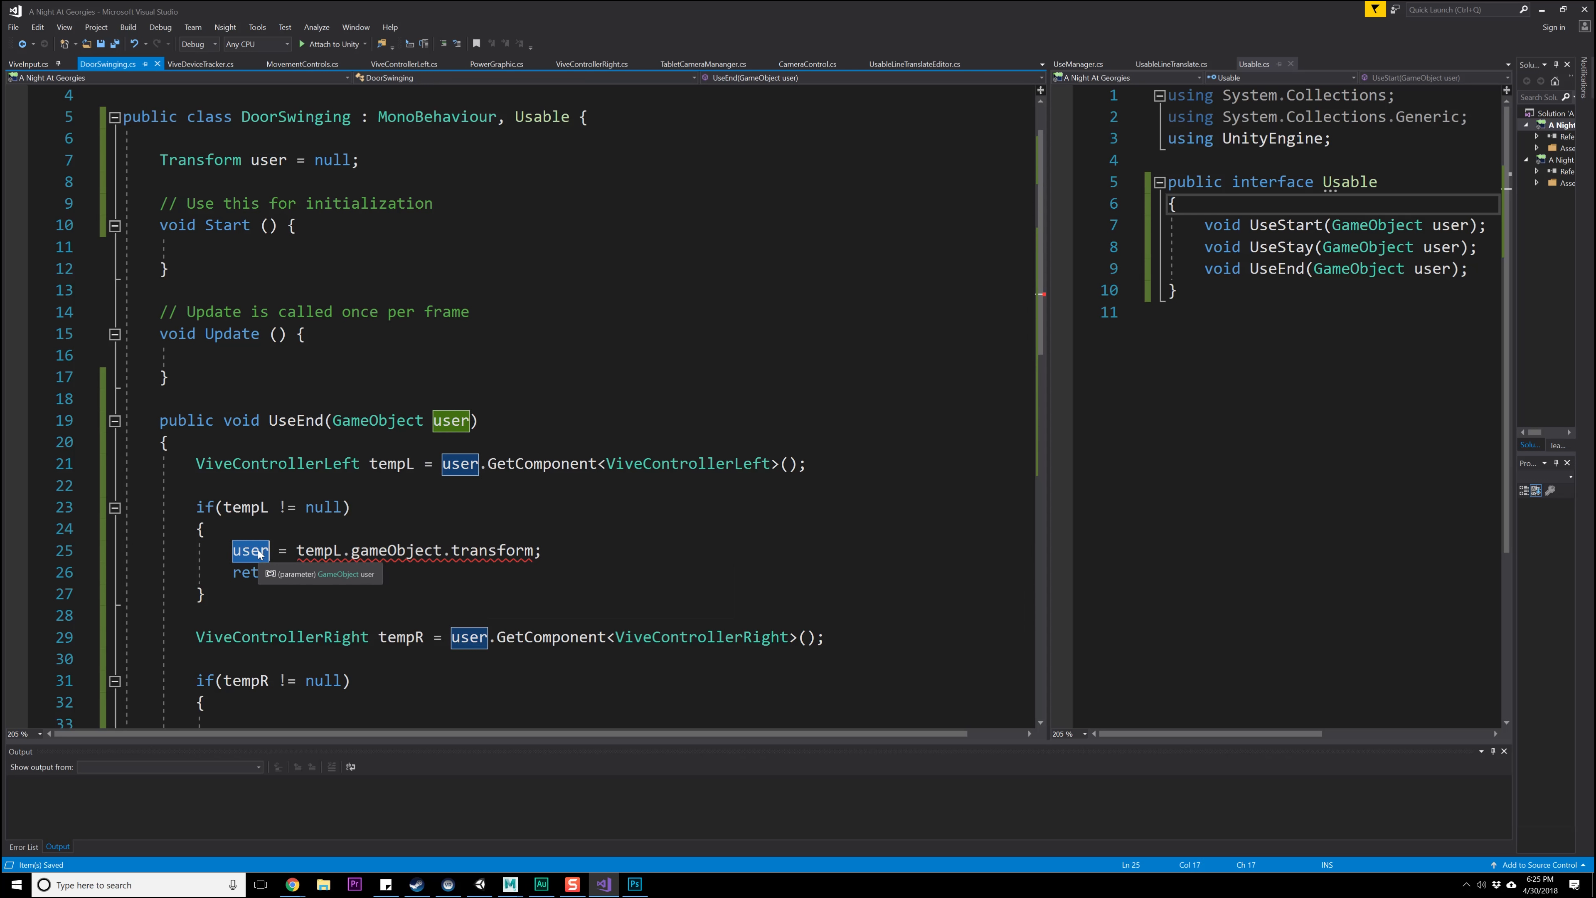
text(this.user)
key(ctrl+s)
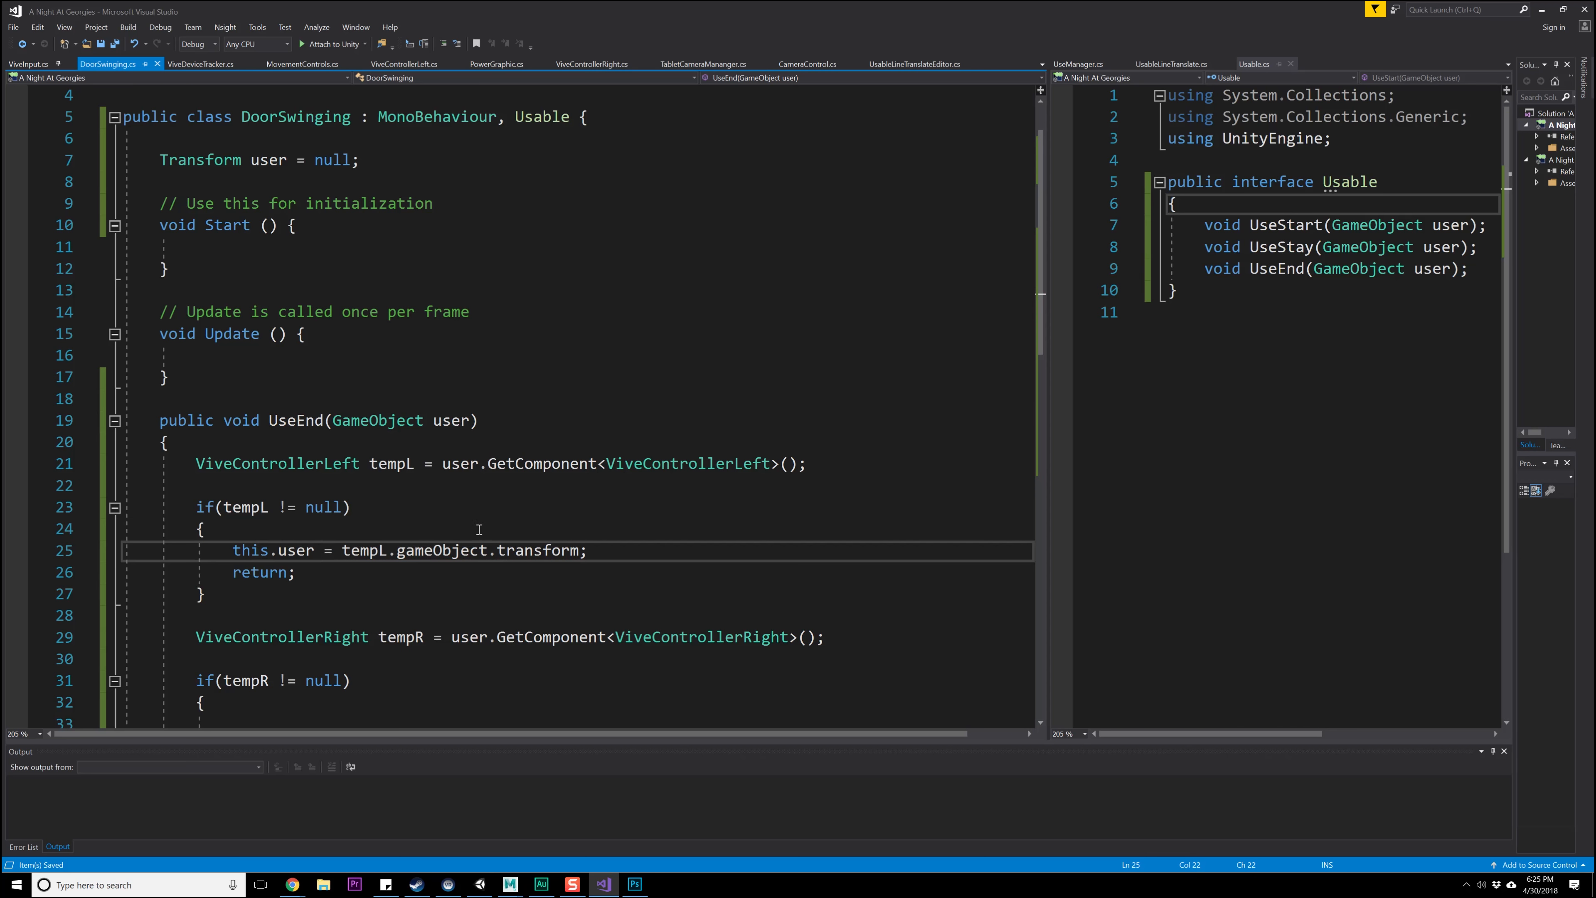
- Copy the this.user assignment from the tempL body into the empty line of the tempR body
scroll(495, 559, down, 3)
drag(632, 364, 232, 355)
key(ctrl+c)
click(373, 531)
key(ctrl+v)
- Replace tempL with tempR in the copied this.user assignment and save the script
double_click(400, 441)
key(ctrl+c)
double_click(365, 528)
key(ctrl+v)
key(ctrl+s)
click(383, 464)
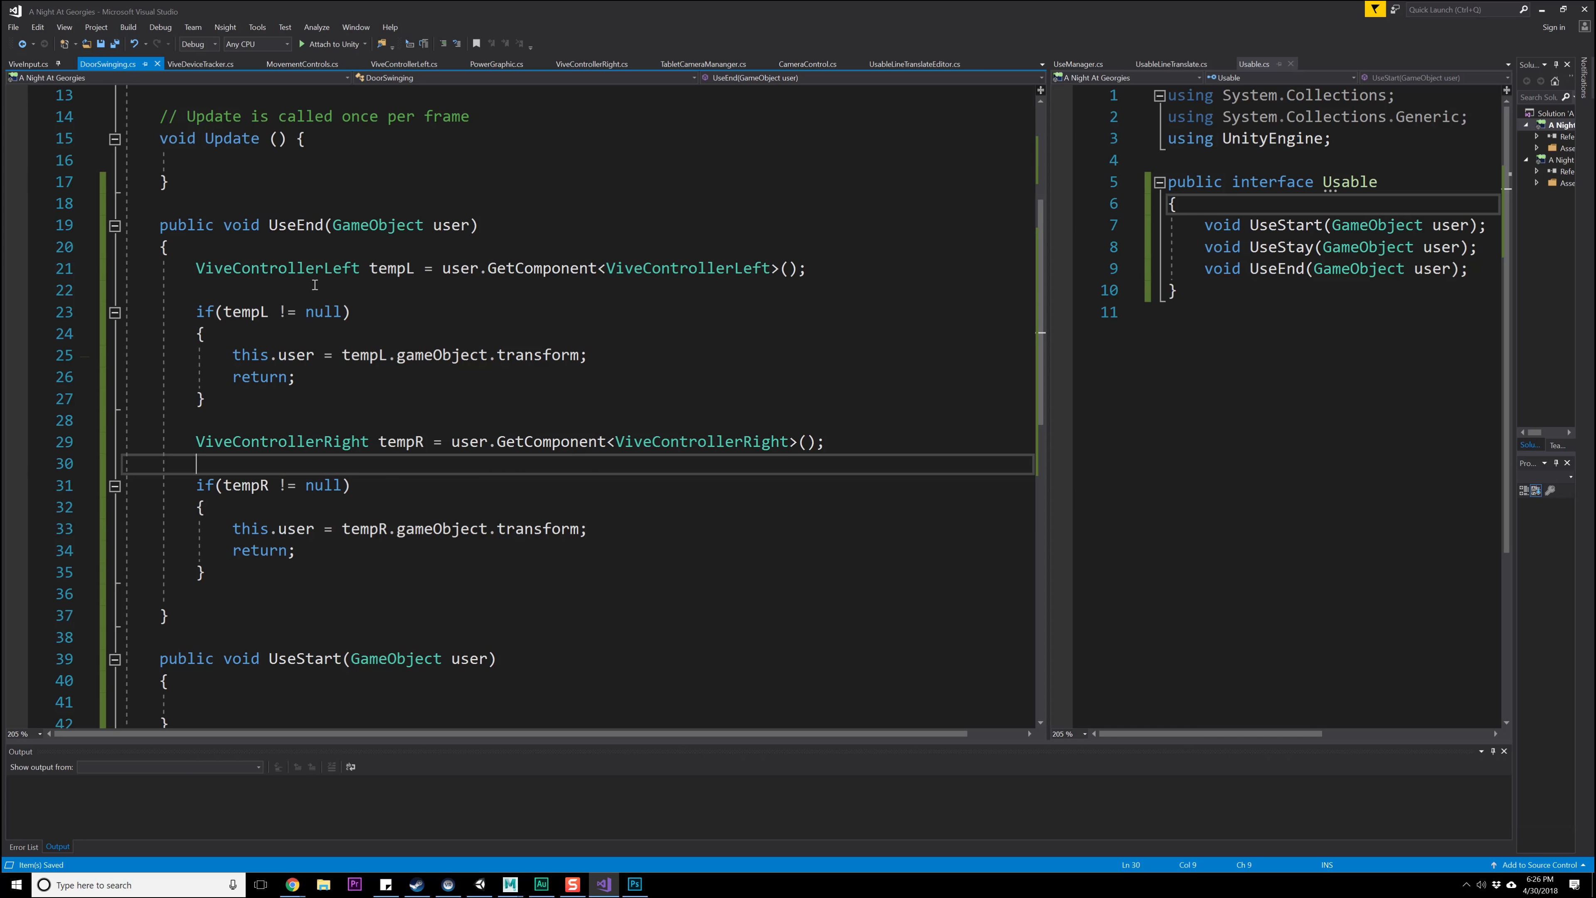
- Move the whole left and right controller detection code from UseEnd into the empty body of UseStart
scroll(304, 293, down, 2)
scroll(295, 283, up, 3)
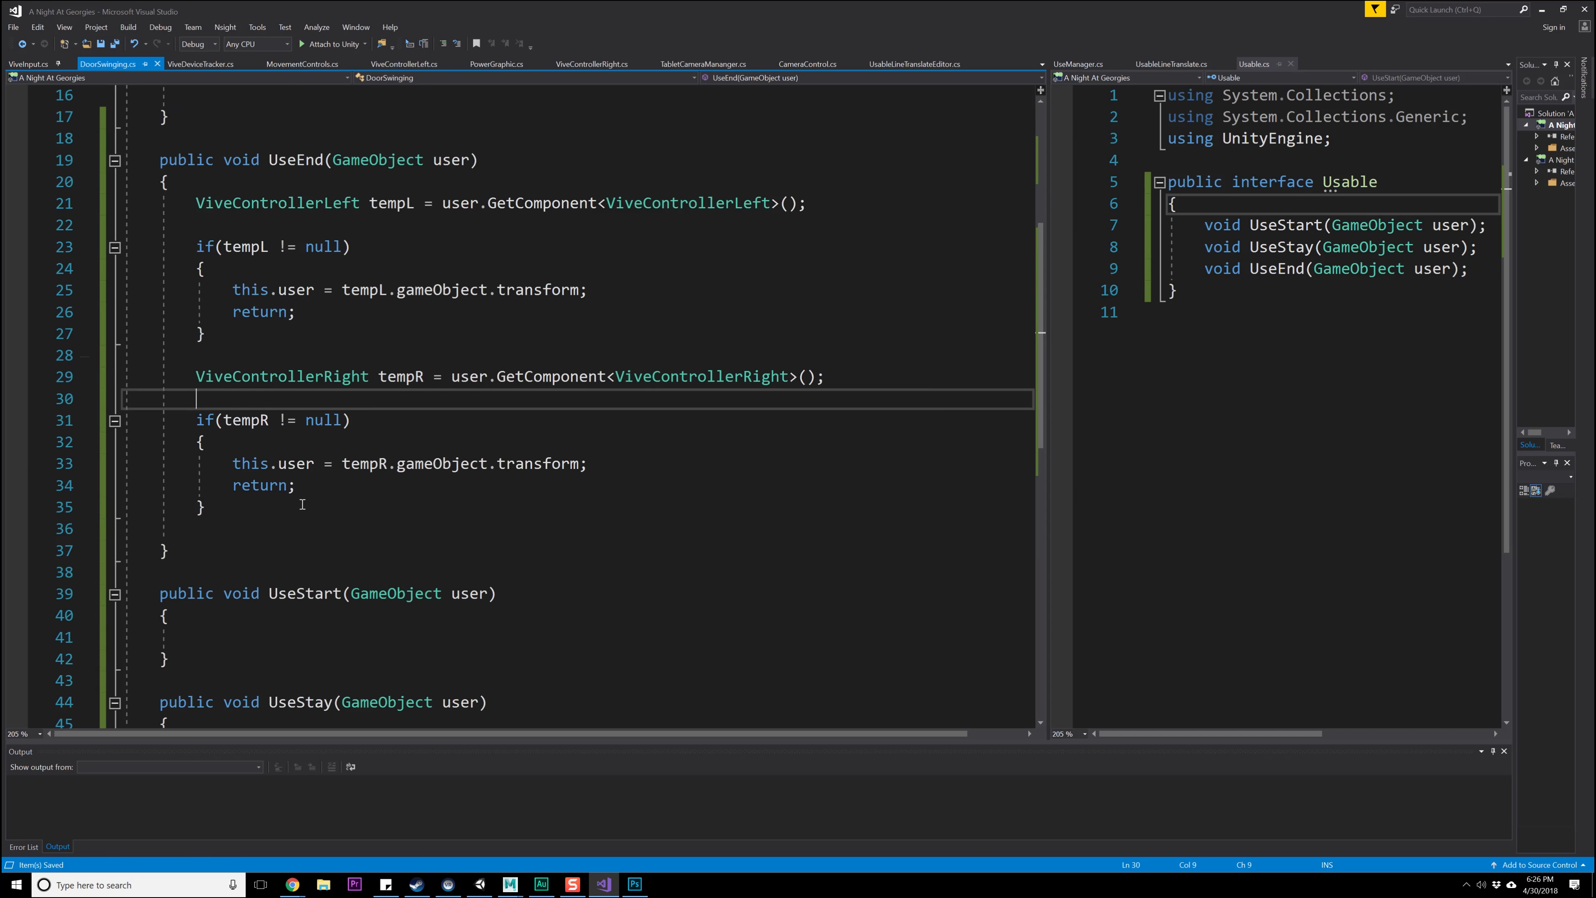
scroll(331, 290, down, 2)
drag(230, 506, 42, 202)
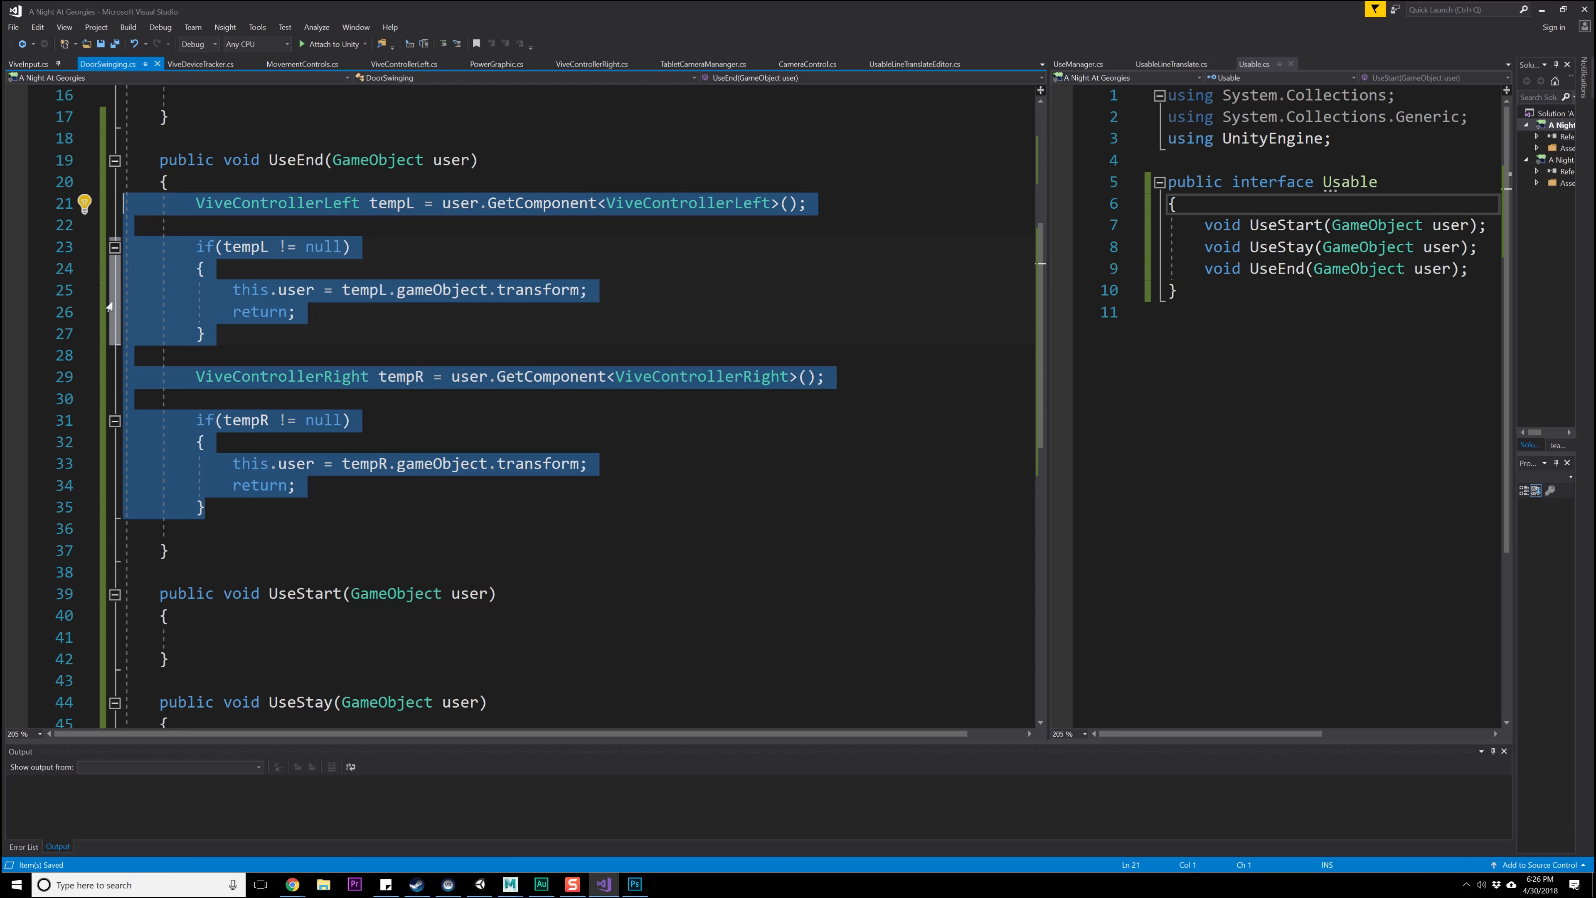
key(Delete)
click(226, 333)
key(ctrl+v)
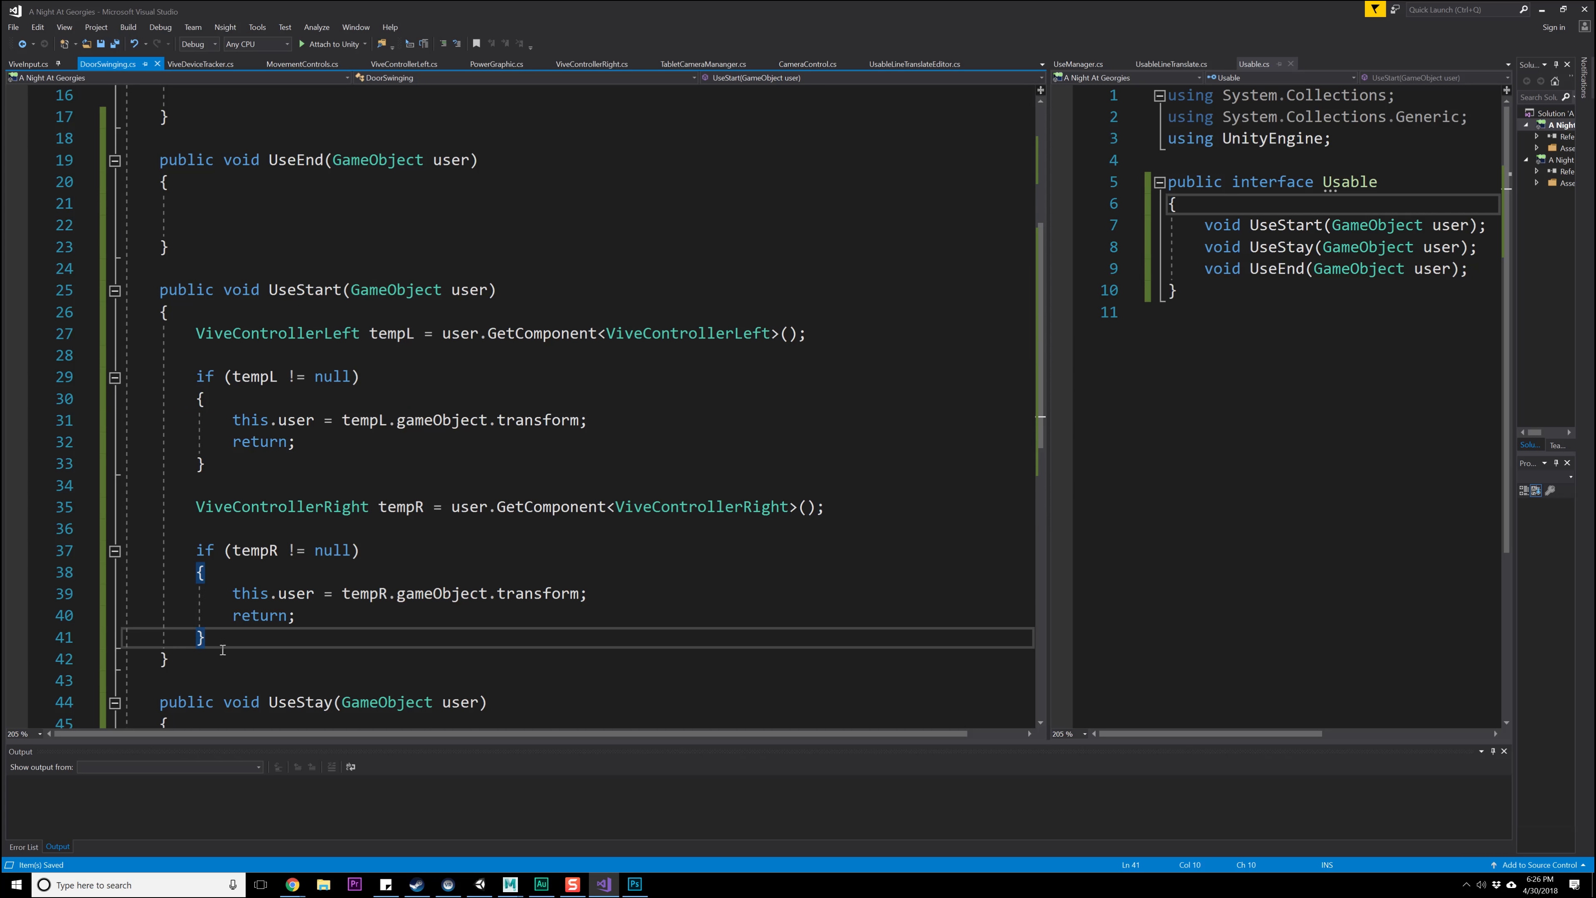
- Copy the controller detection code from UseStart back into the body of UseEnd
drag(236, 638, 52, 339)
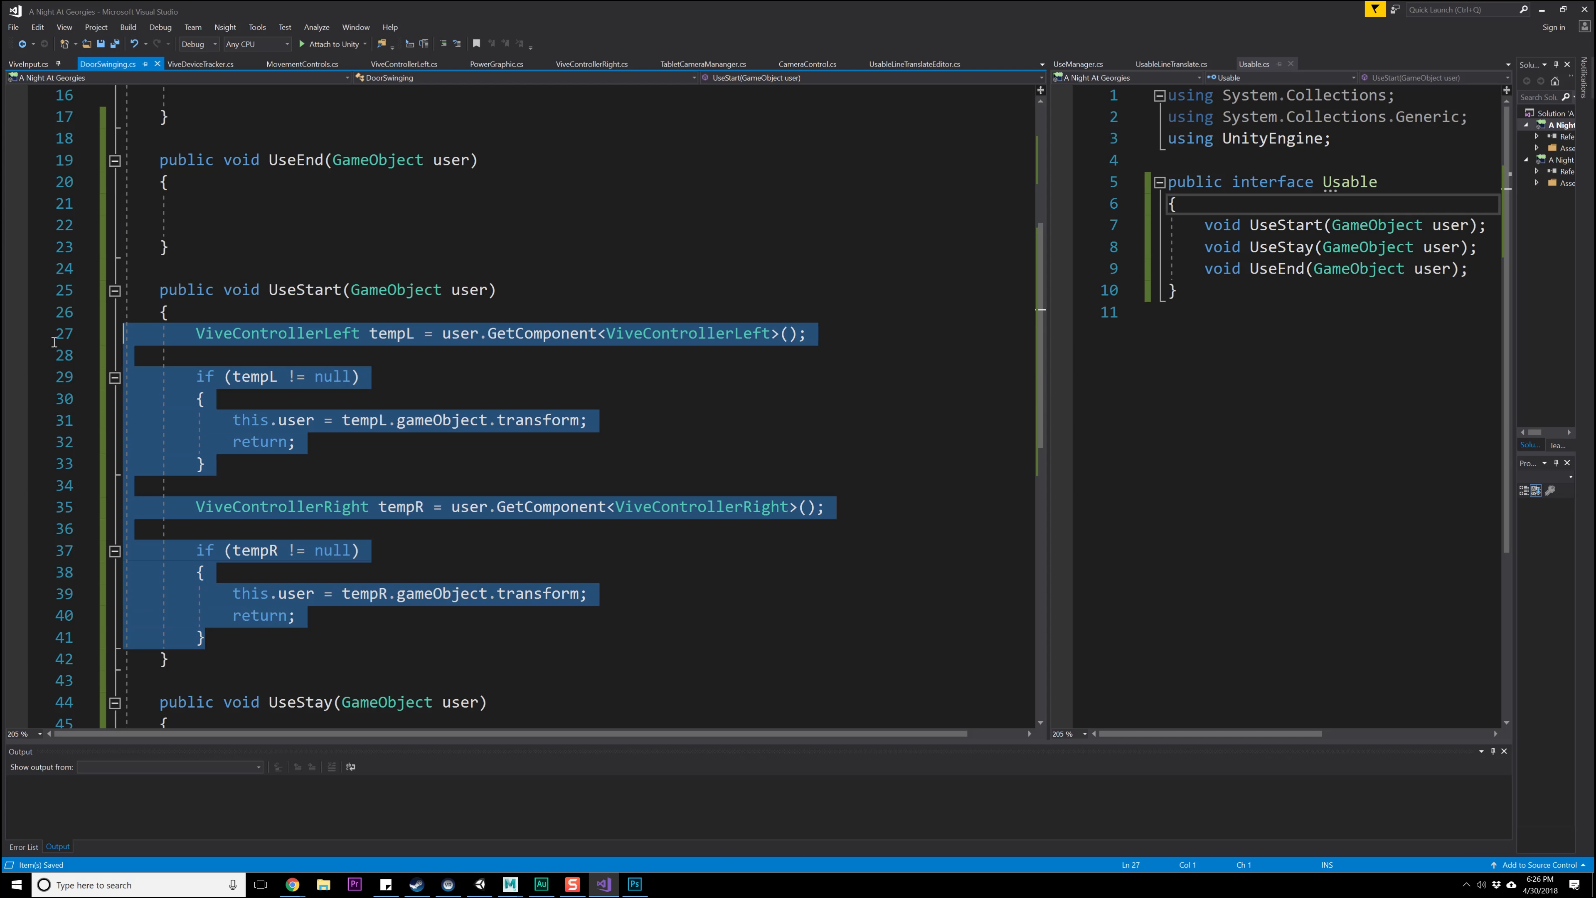
key(ctrl+c)
click(391, 204)
key(ctrl+v)
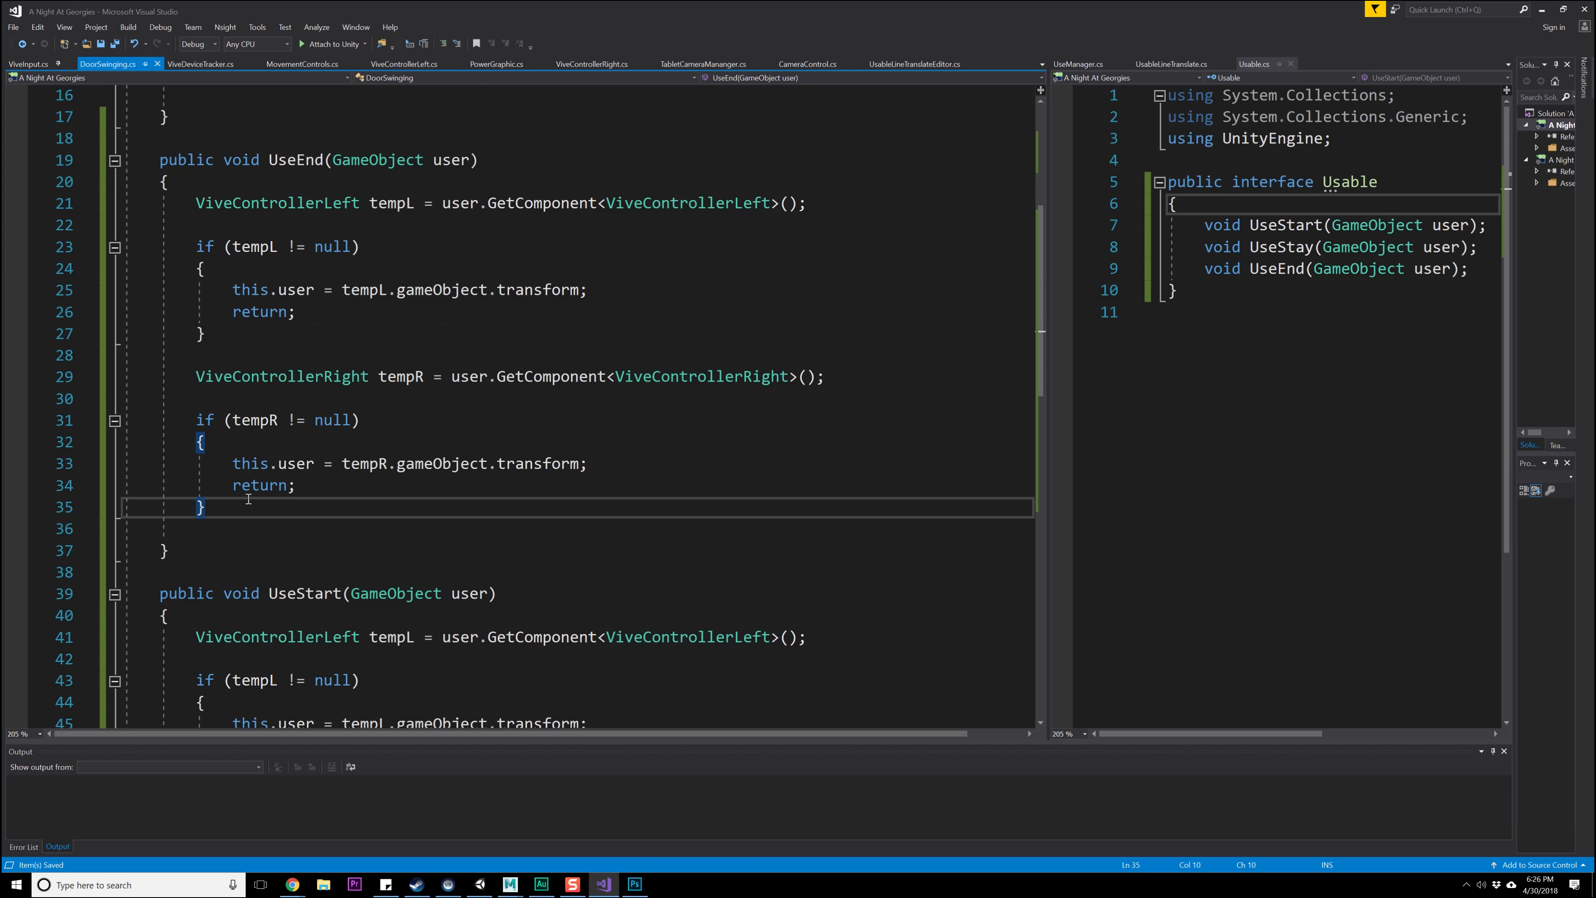
triple_click(358, 376)
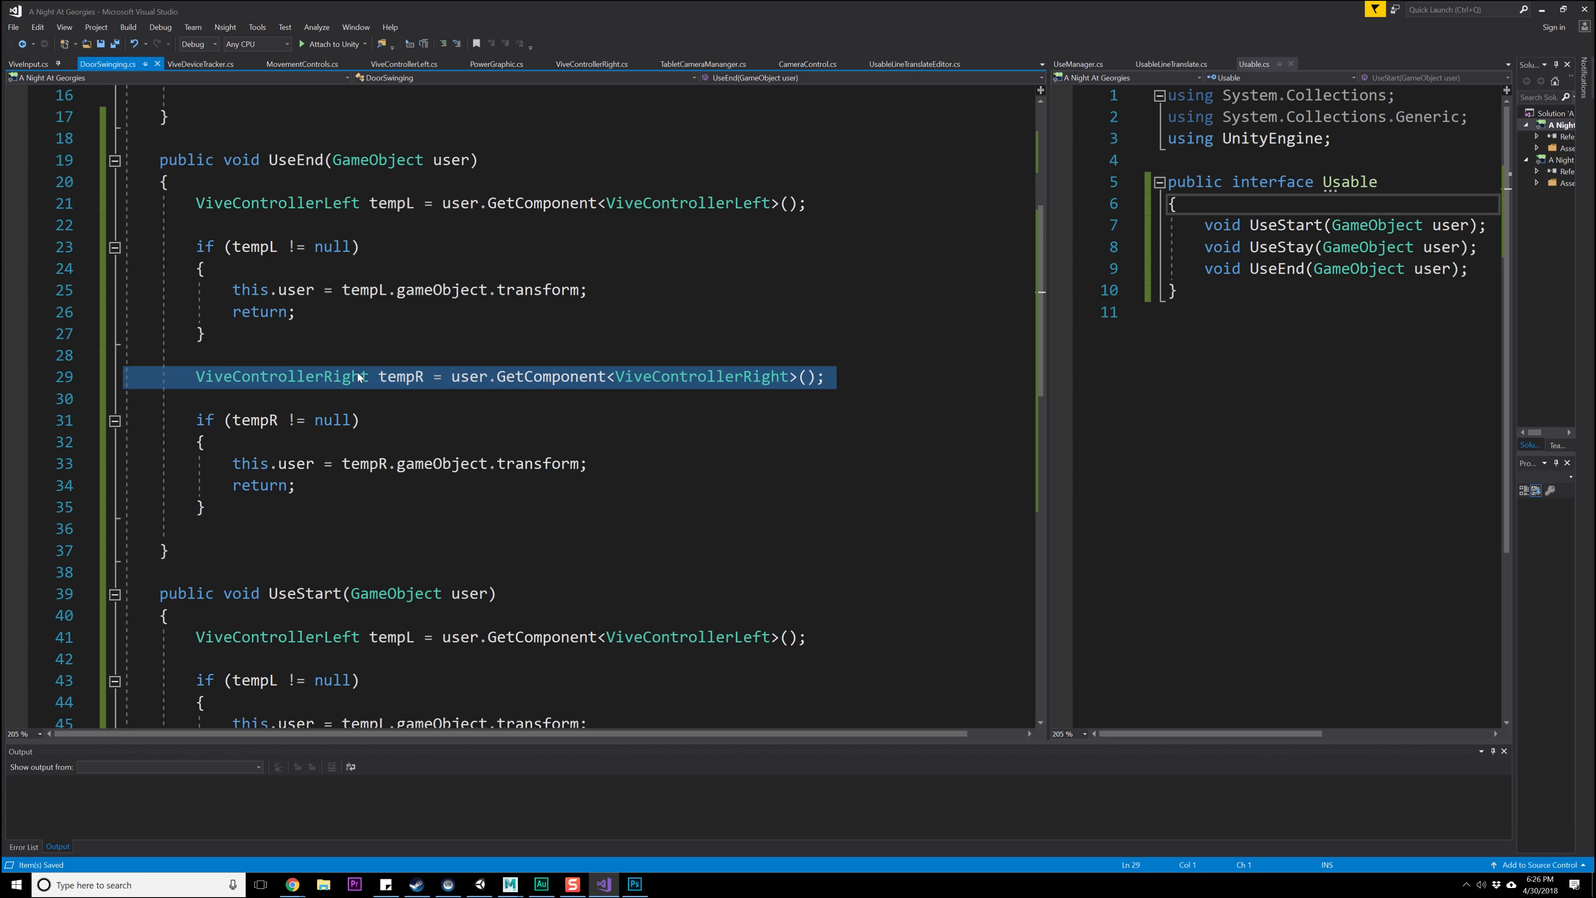
key(ctrl+x)
double_click(285, 204)
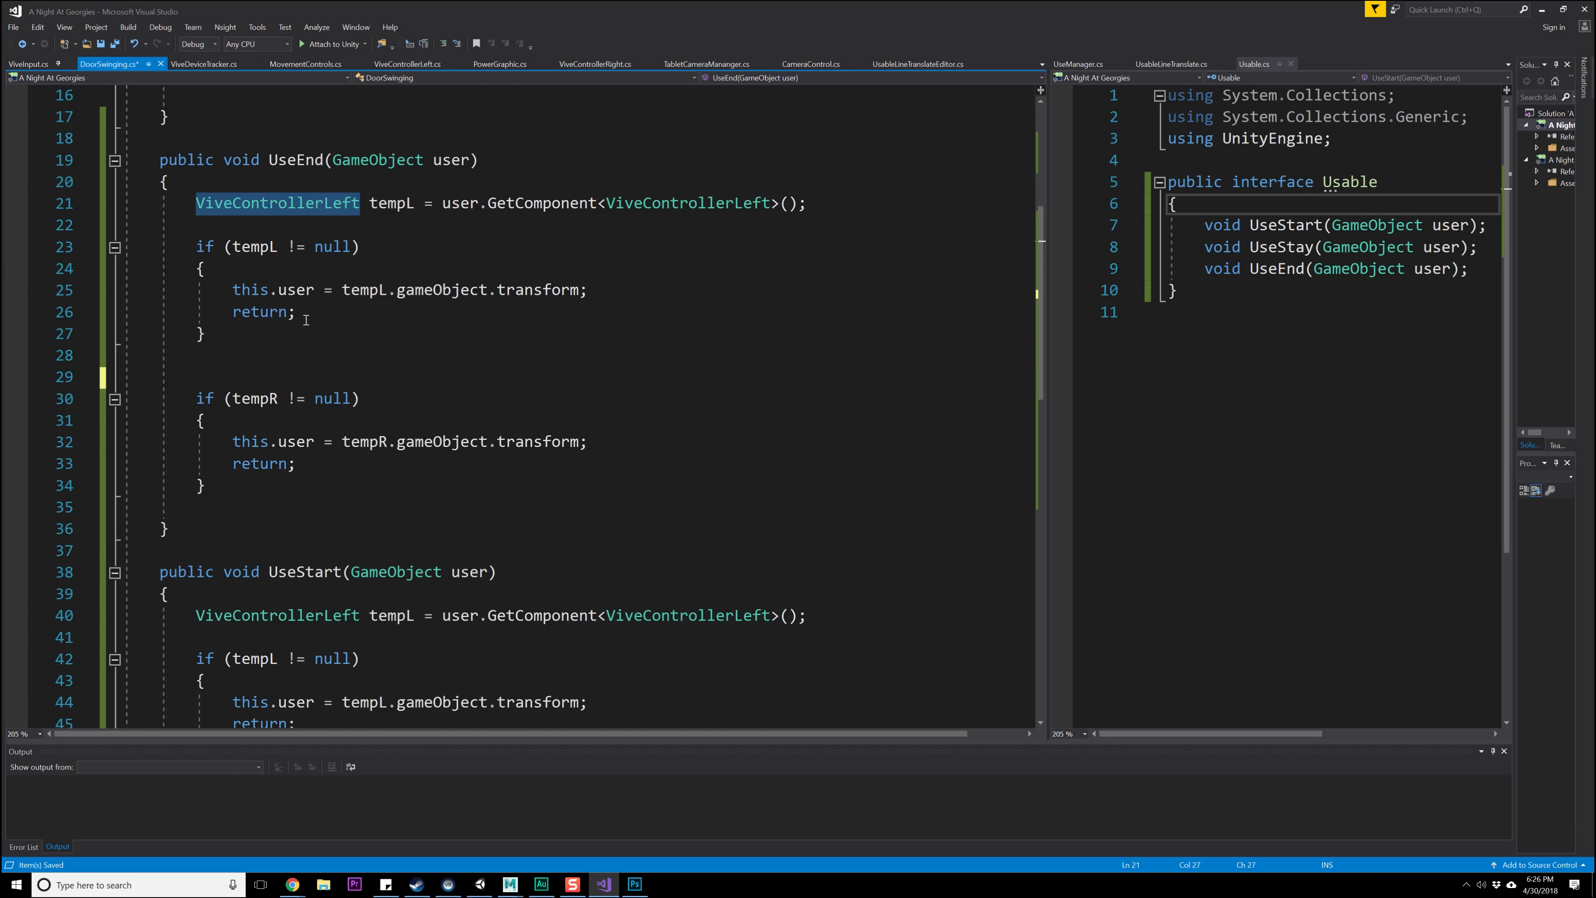
click(303, 328)
key(ctrl+z)
click(294, 343)
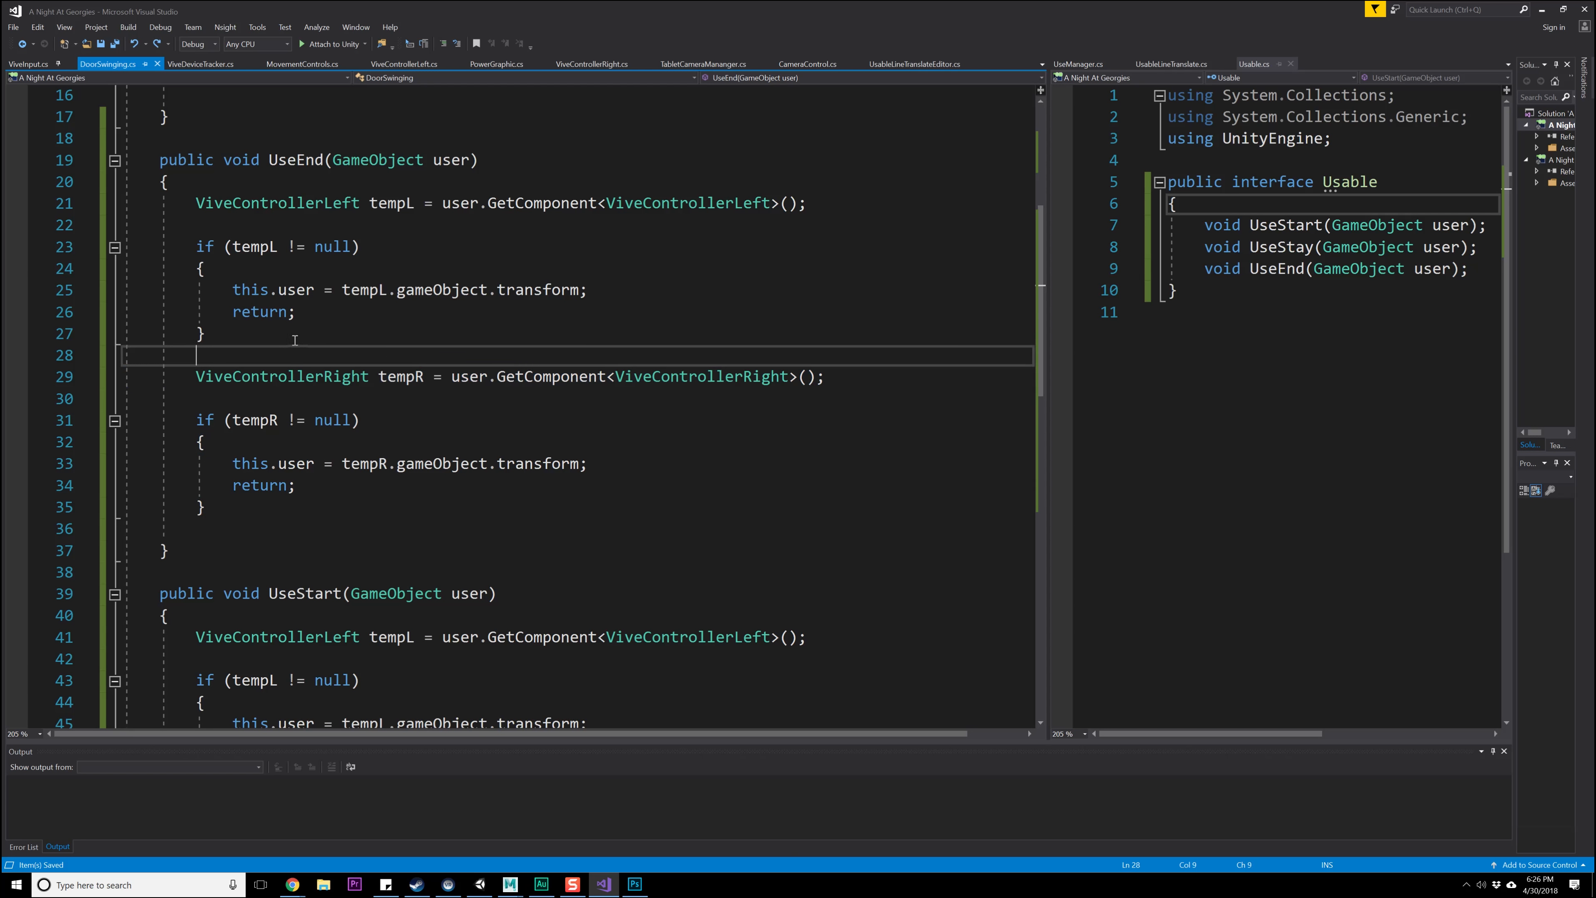